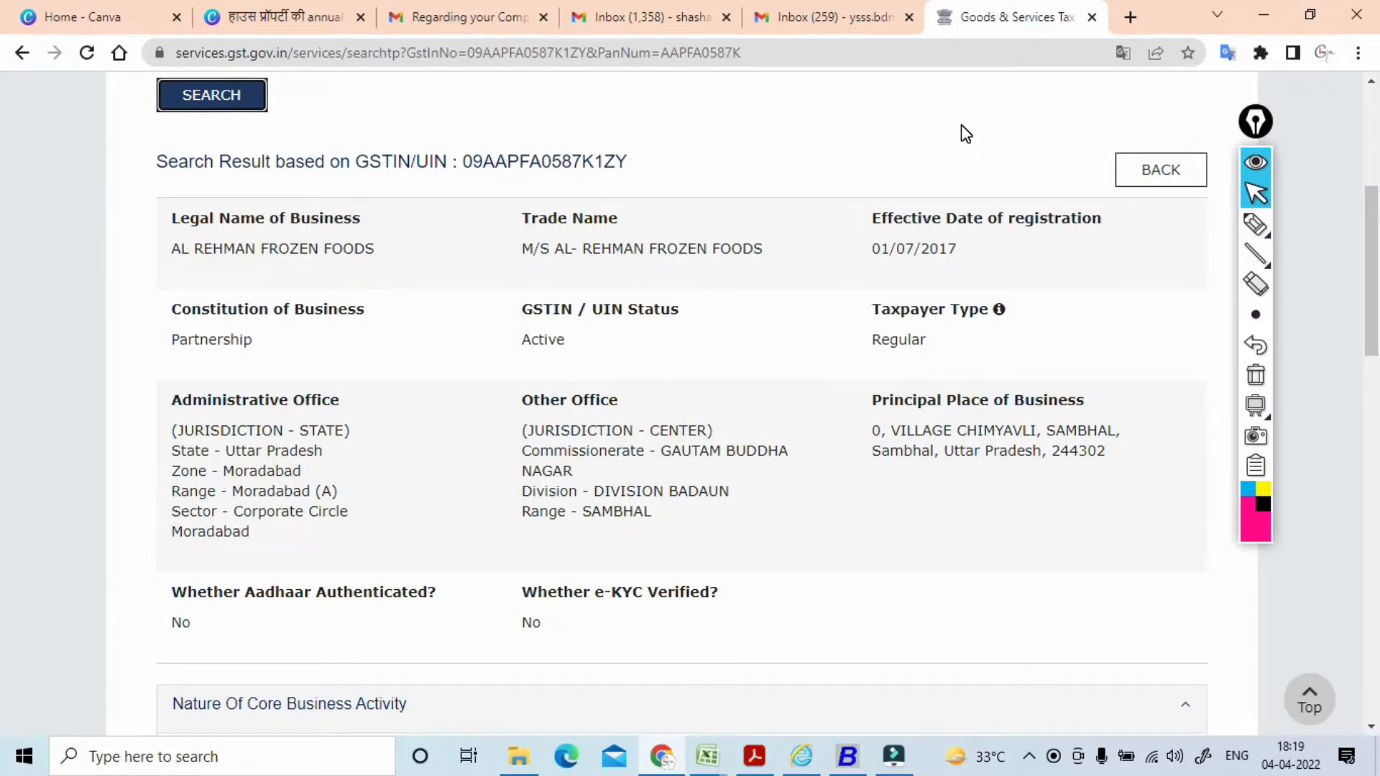
Step: Handwrite and circle TDS notes beside the business details and trade name with Epic Pen
left_click(1256, 224)
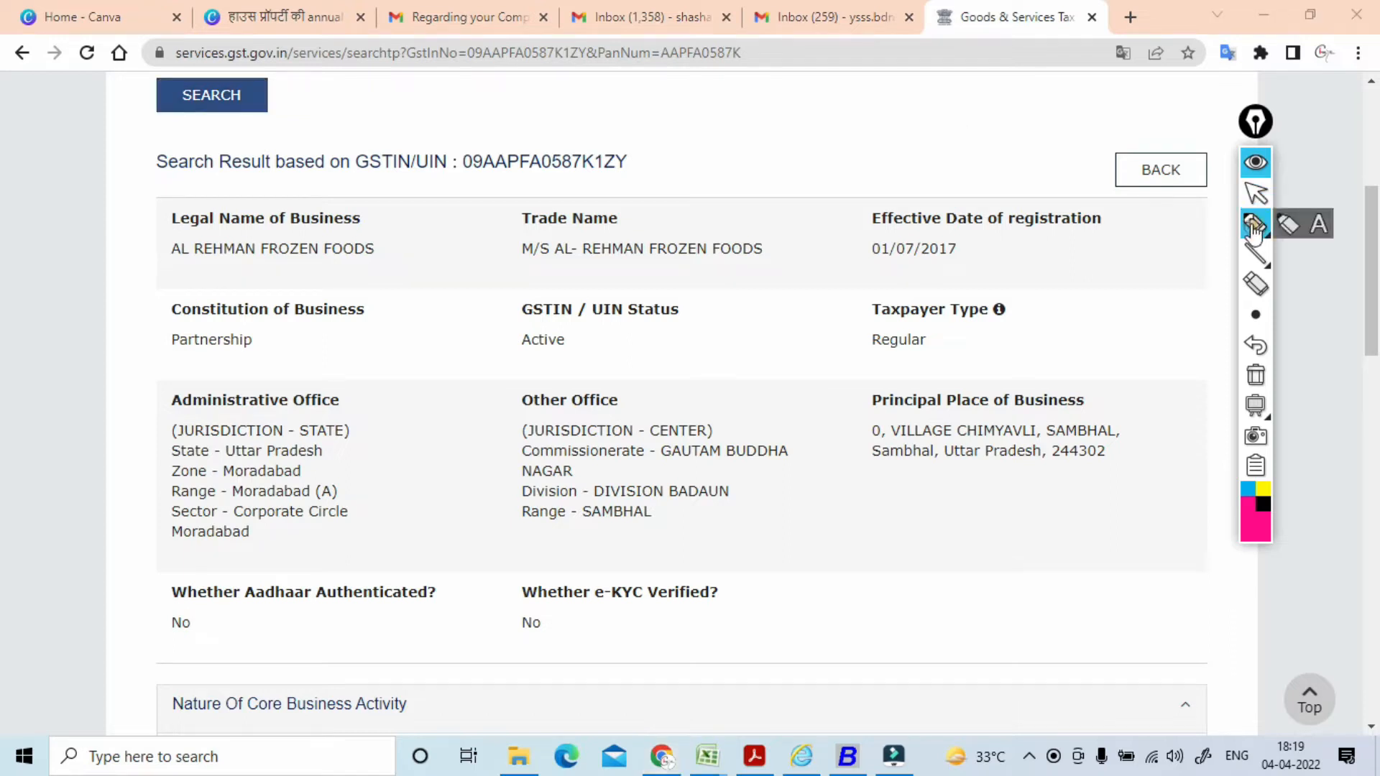
mouse_move(387, 359)
left_mouse_down()
mouse_move(388, 328)
mouse_move(431, 311)
mouse_move(477, 227)
left_mouse_up()
mouse_move(465, 220)
left_mouse_down()
mouse_move(509, 163)
mouse_move(529, 164)
mouse_move(514, 144)
left_mouse_up()
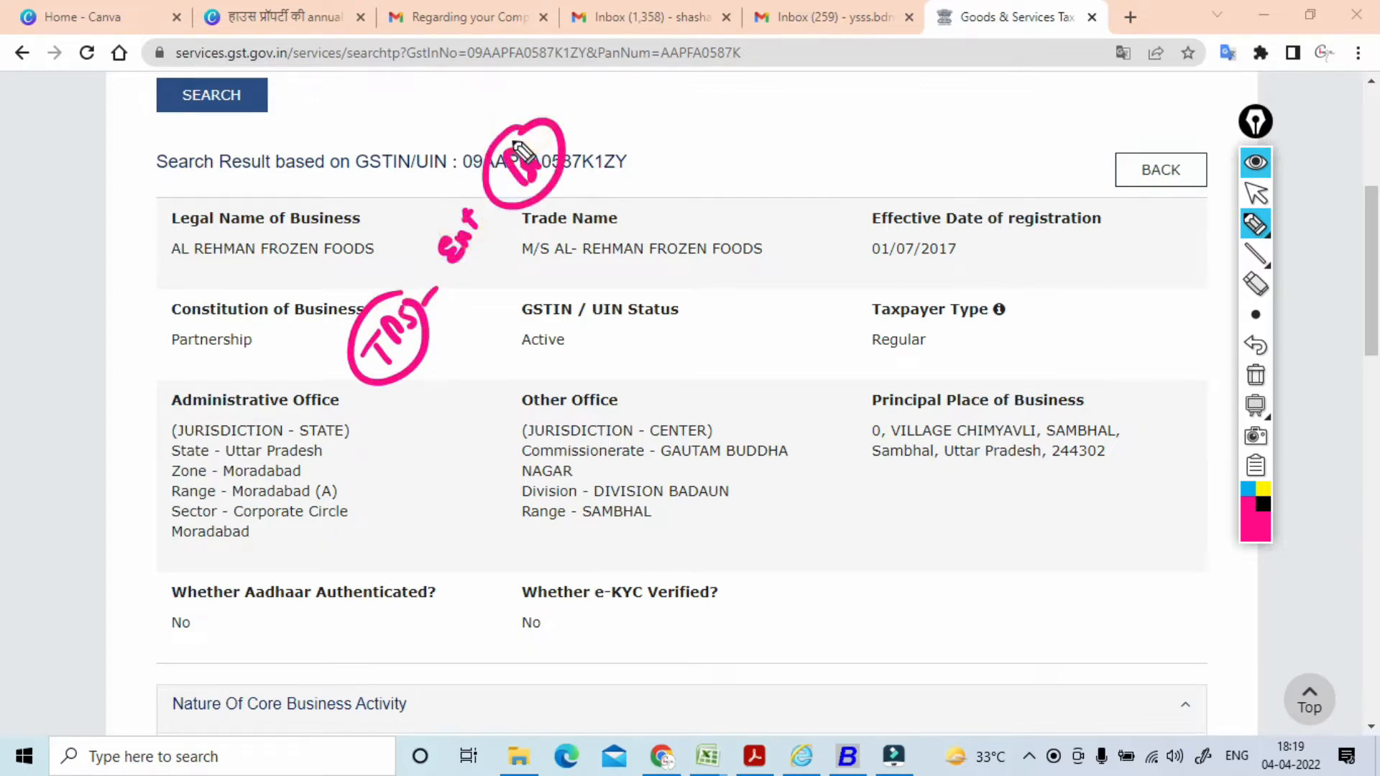
left_click_drag(430, 368, 463, 341)
mouse_move(525, 284)
left_mouse_down()
mouse_move(509, 293)
mouse_move(550, 271)
mouse_move(551, 244)
mouse_move(593, 234)
left_mouse_up()
mouse_move(627, 171)
left_mouse_down()
mouse_move(660, 167)
mouse_move(632, 194)
mouse_move(742, 124)
mouse_move(765, 85)
mouse_move(810, 108)
left_mouse_up()
left_click_drag(737, 148, 816, 89)
mouse_move(647, 248)
left_mouse_down()
mouse_move(705, 248)
mouse_move(718, 230)
mouse_move(672, 256)
left_mouse_up()
mouse_move(751, 186)
left_mouse_down()
mouse_move(740, 203)
mouse_move(795, 169)
mouse_move(801, 133)
mouse_move(832, 120)
mouse_move(805, 122)
left_mouse_up()
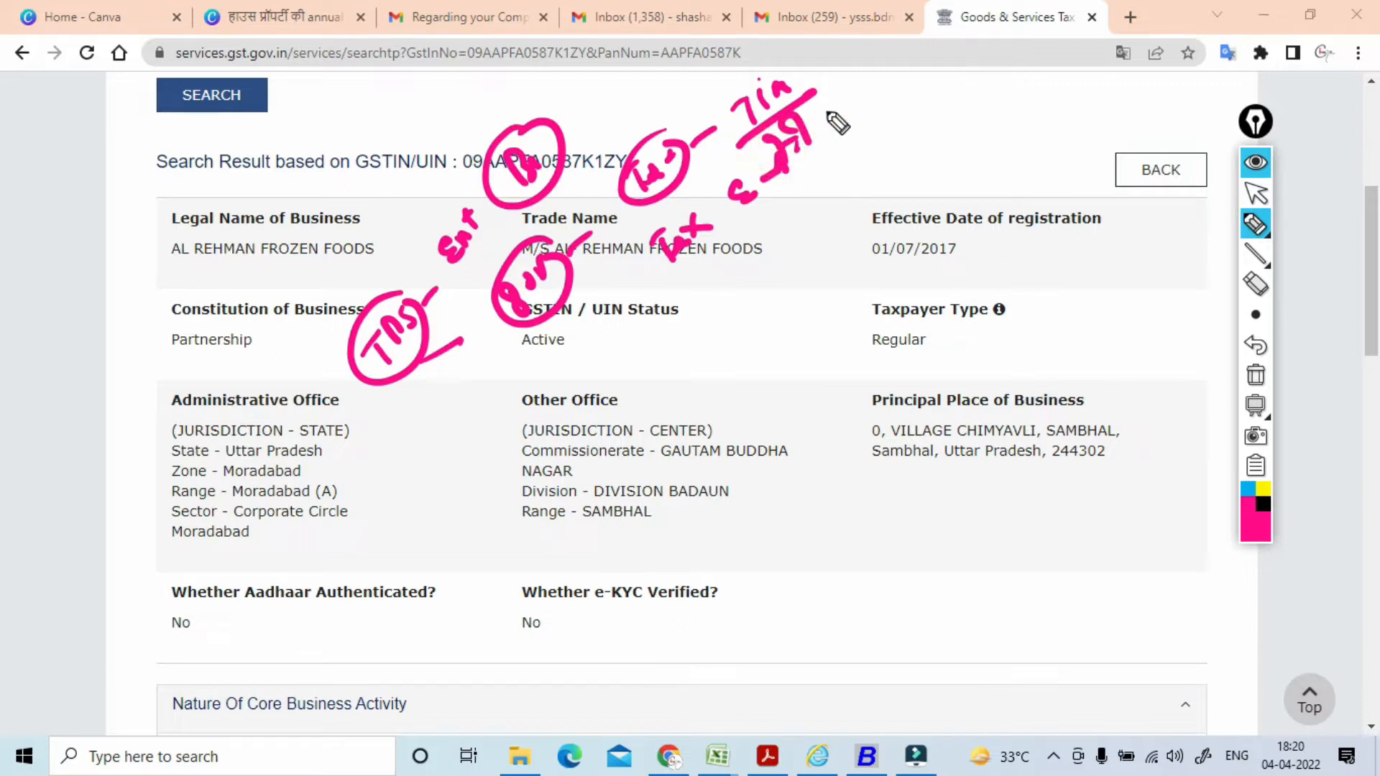
mouse_move(363, 381)
left_mouse_down()
mouse_move(325, 352)
mouse_move(458, 335)
mouse_move(383, 407)
left_mouse_up()
Step: Annotate the office address, GSTIN status and registration date, then erase all the ink
mouse_move(216, 535)
left_mouse_down()
mouse_move(205, 558)
mouse_move(233, 507)
mouse_move(259, 496)
mouse_move(218, 498)
left_mouse_up()
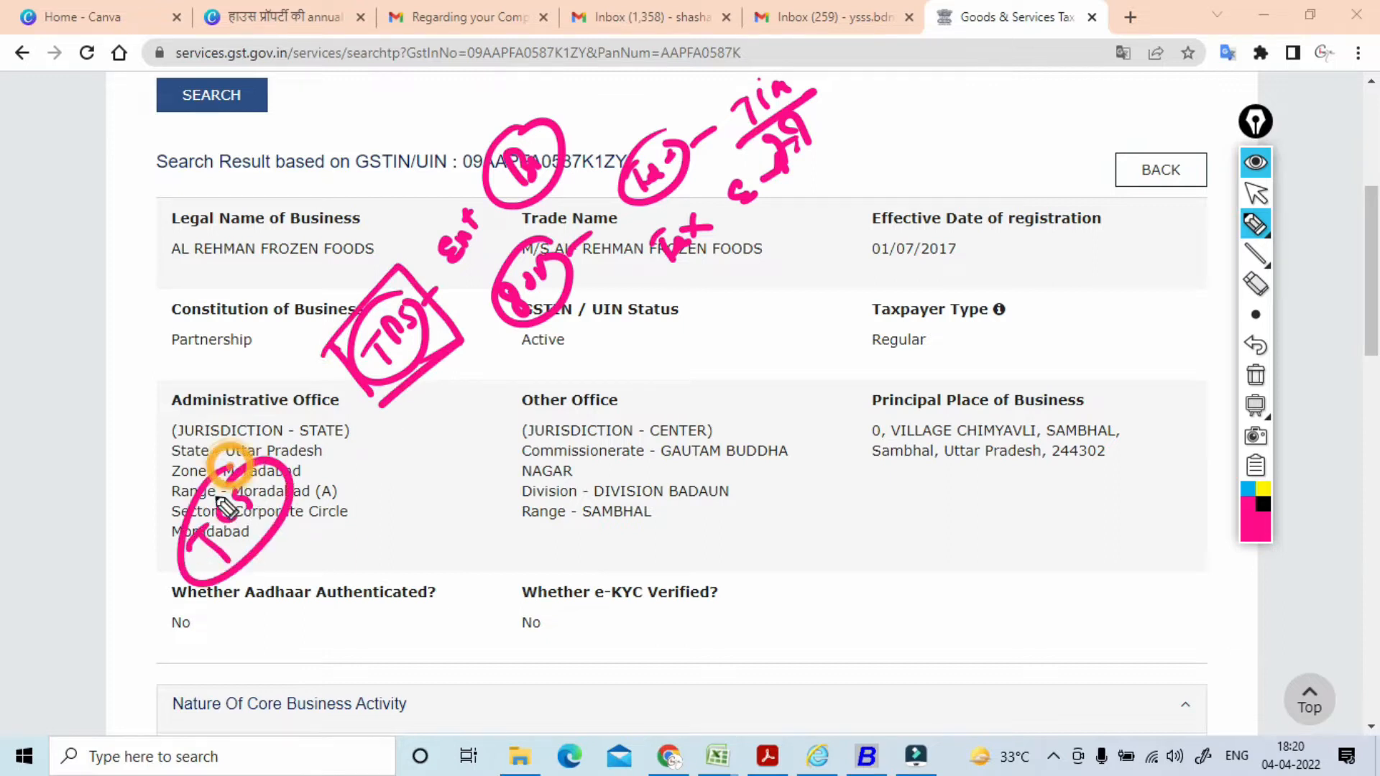
mouse_move(375, 392)
left_mouse_down()
mouse_move(441, 302)
mouse_move(390, 315)
mouse_move(417, 282)
left_mouse_up()
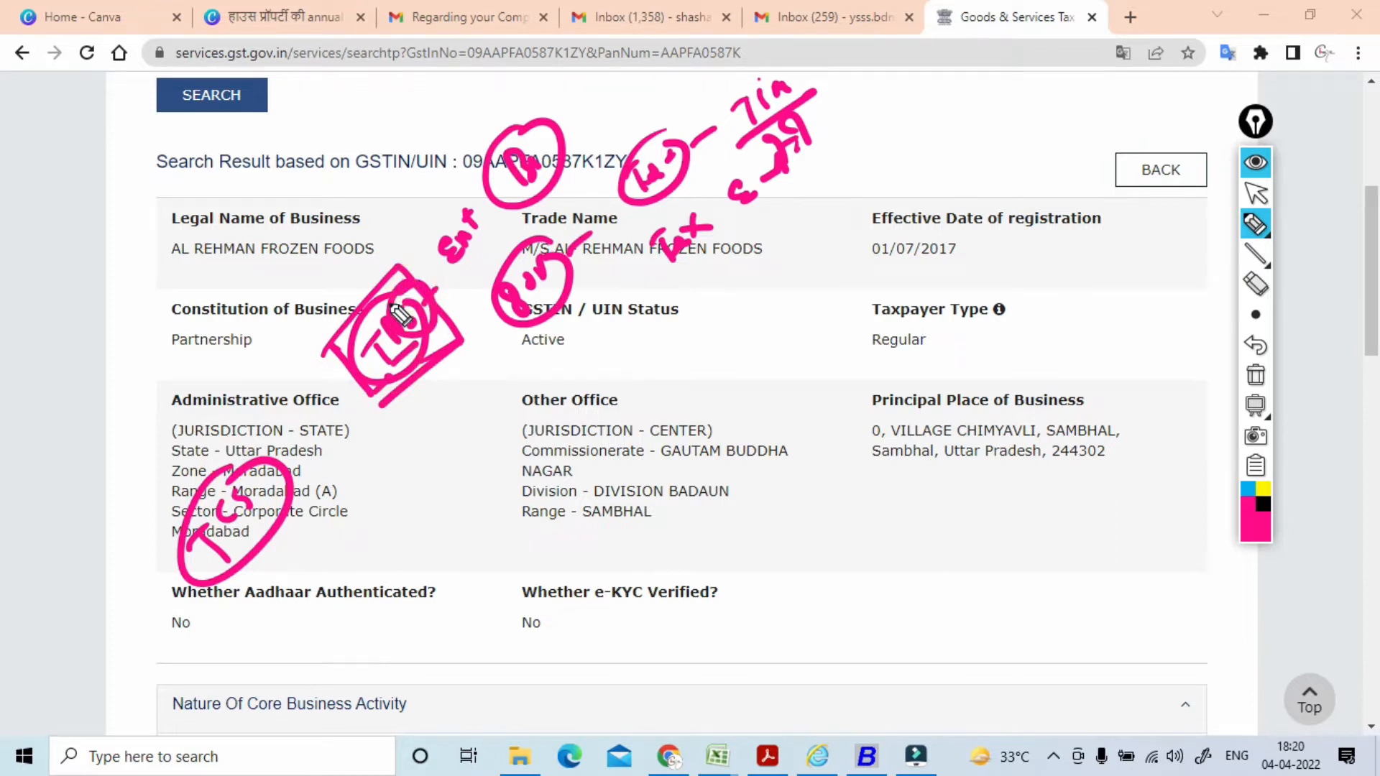
left_click_drag(479, 385, 441, 389)
mouse_move(548, 336)
left_mouse_down()
mouse_move(543, 358)
mouse_move(606, 309)
mouse_move(733, 259)
mouse_move(697, 253)
left_mouse_up()
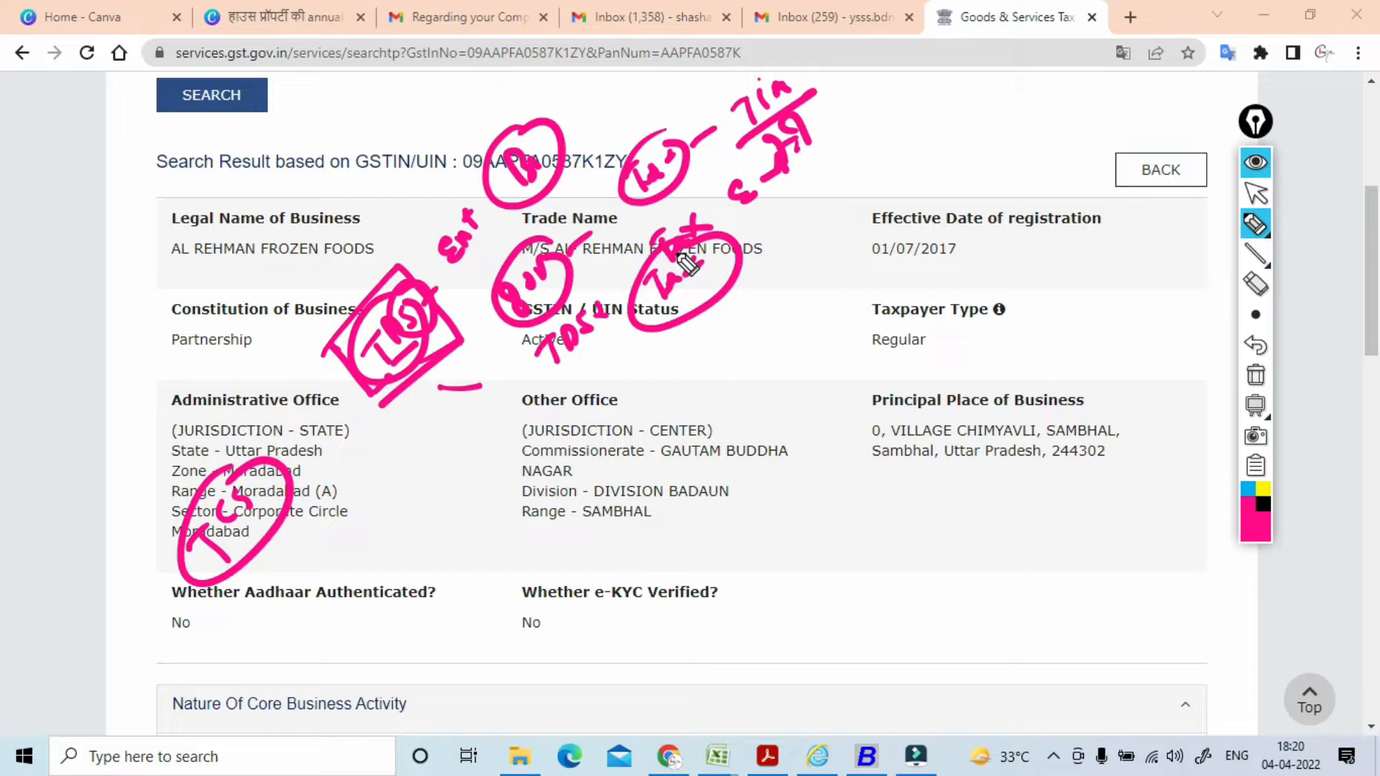
mouse_move(800, 344)
left_mouse_down()
mouse_move(769, 330)
mouse_move(817, 344)
mouse_move(791, 374)
mouse_move(789, 316)
left_mouse_up()
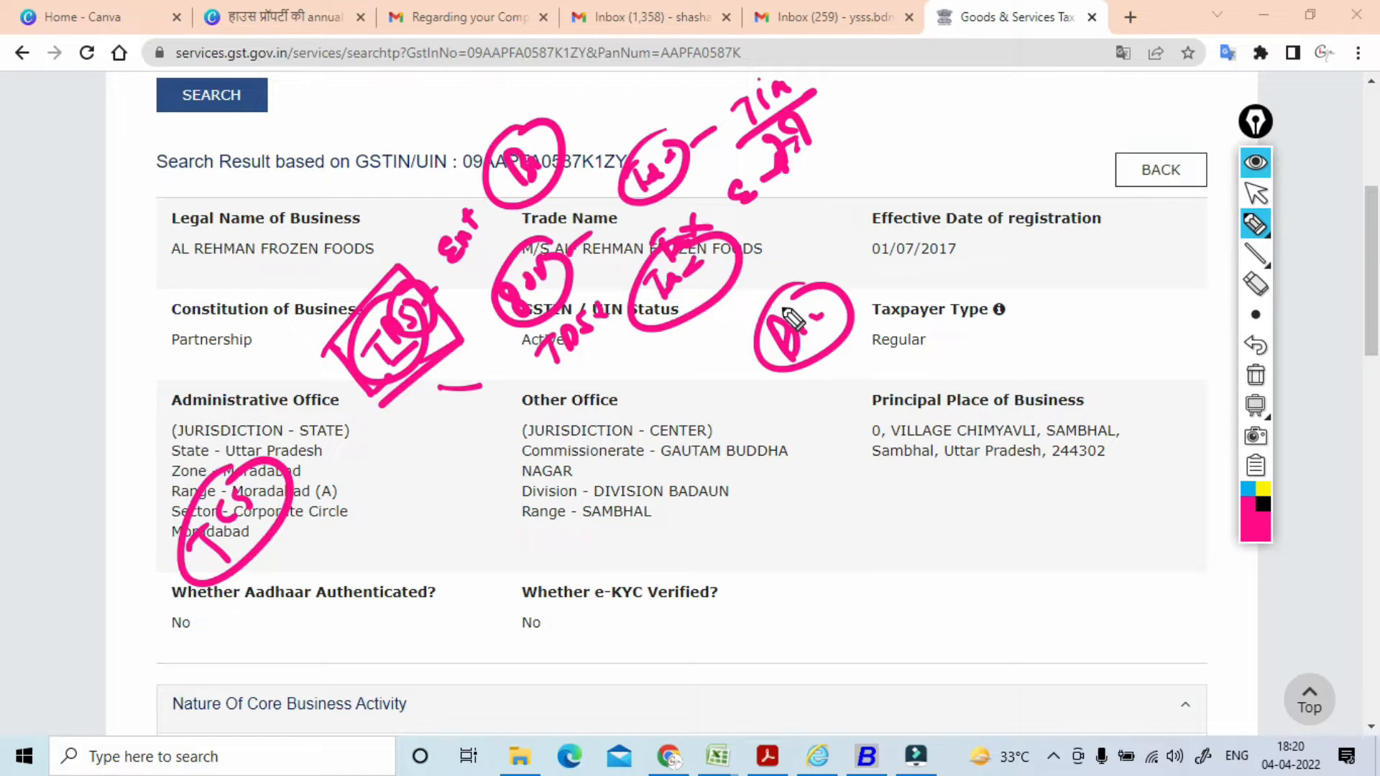
mouse_move(744, 512)
left_mouse_down()
mouse_move(714, 483)
mouse_move(786, 425)
mouse_move(752, 502)
mouse_move(774, 407)
left_mouse_up()
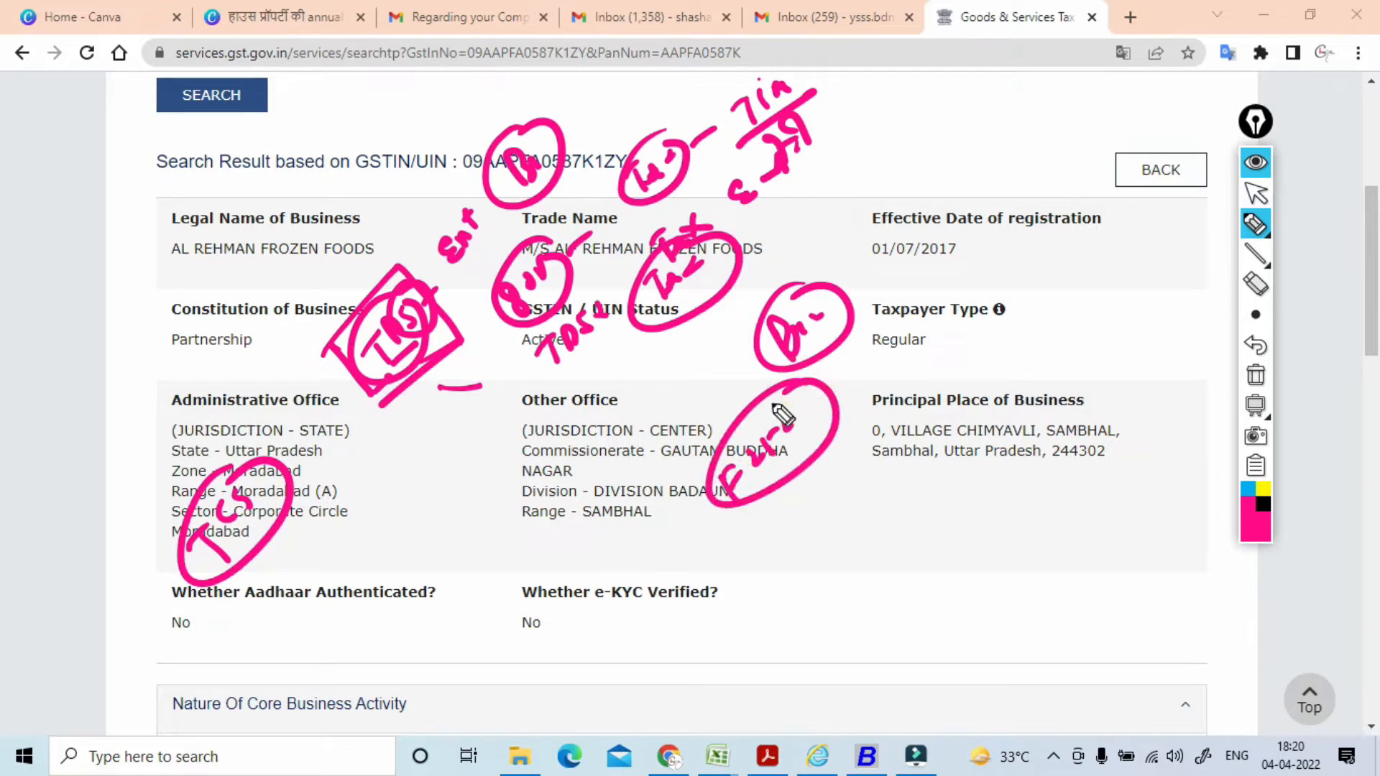
mouse_move(824, 277)
left_mouse_down()
mouse_move(872, 216)
mouse_move(853, 234)
left_mouse_up()
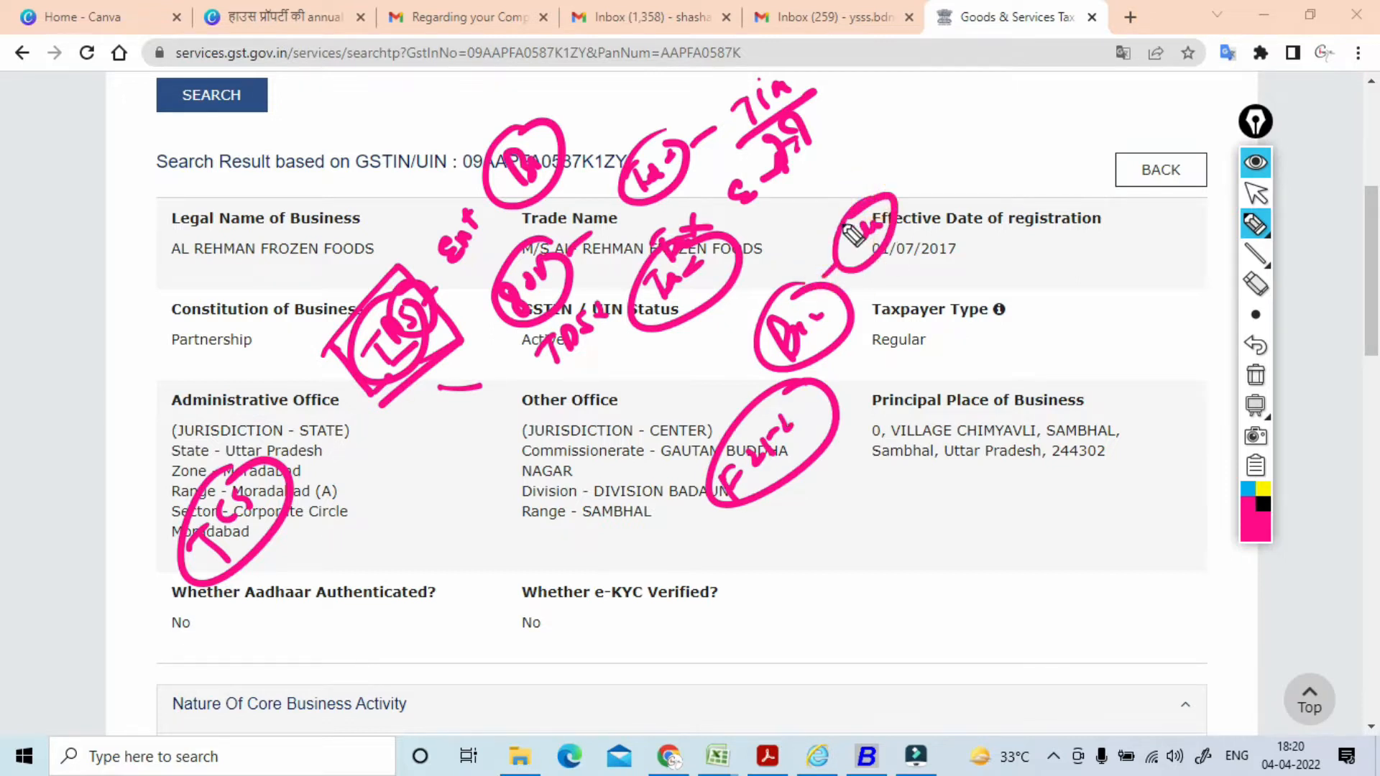
left_click_drag(854, 319, 905, 290)
mouse_move(887, 274)
left_mouse_down()
mouse_move(946, 256)
mouse_move(963, 201)
mouse_move(918, 237)
left_mouse_up()
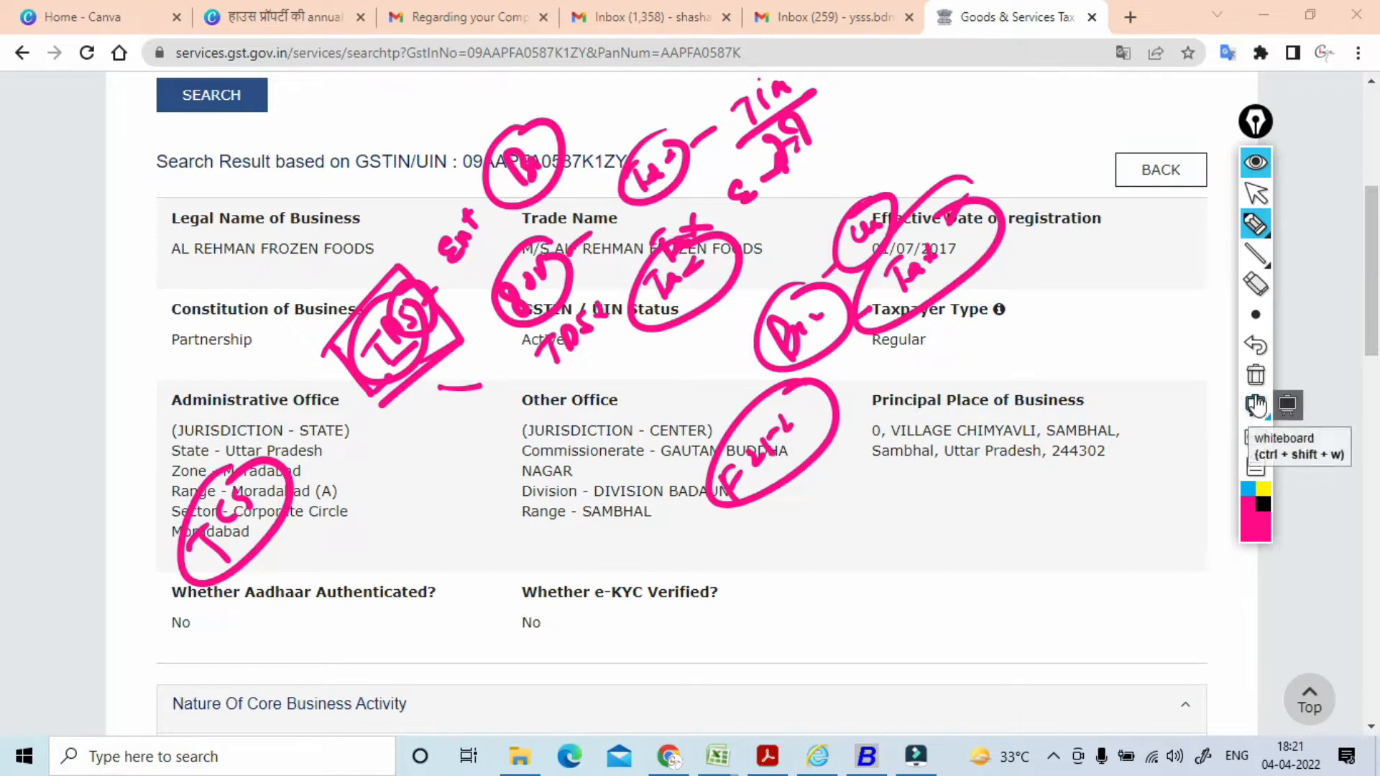
left_click(1257, 388)
left_click(1256, 192)
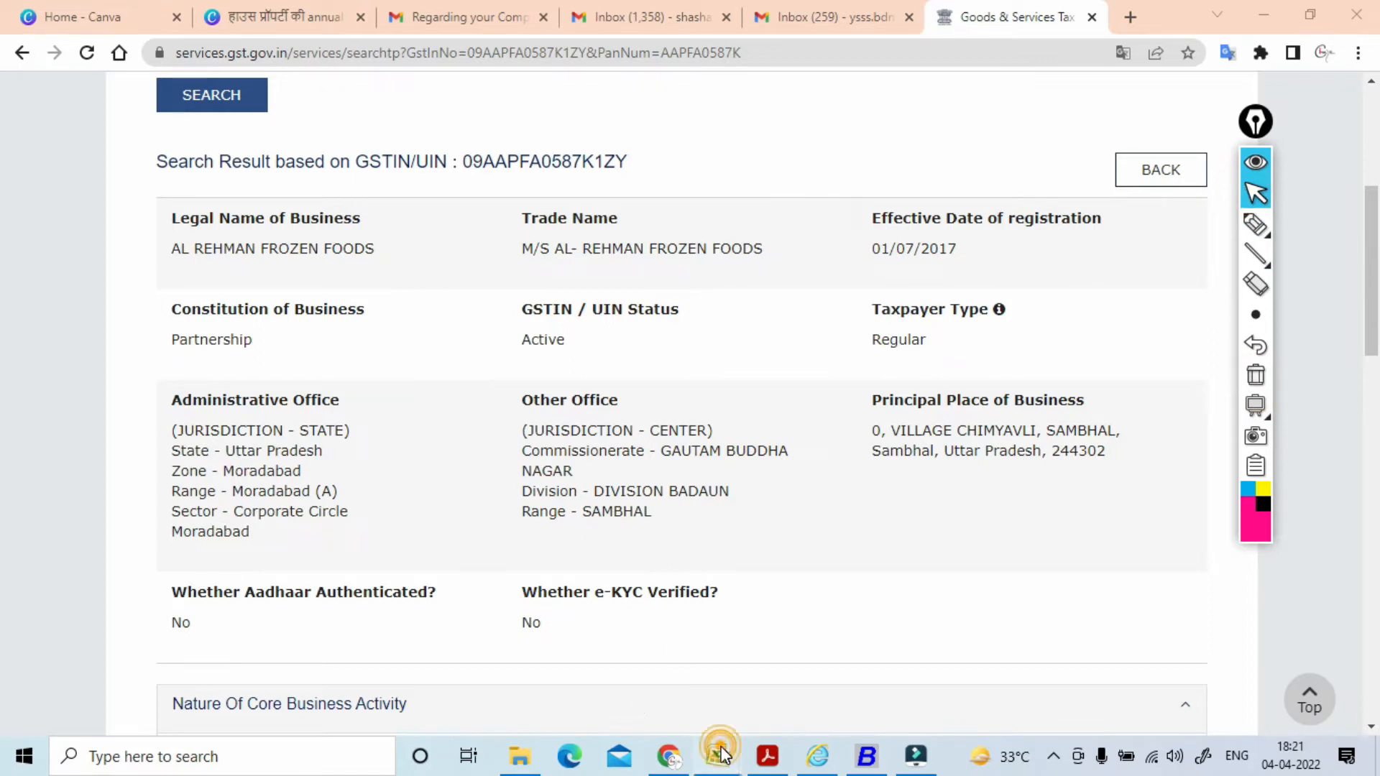
Step: View the TDS+SUMMARY workbook in Excel, then bring the e book self folder forward
mouse_move(721, 753)
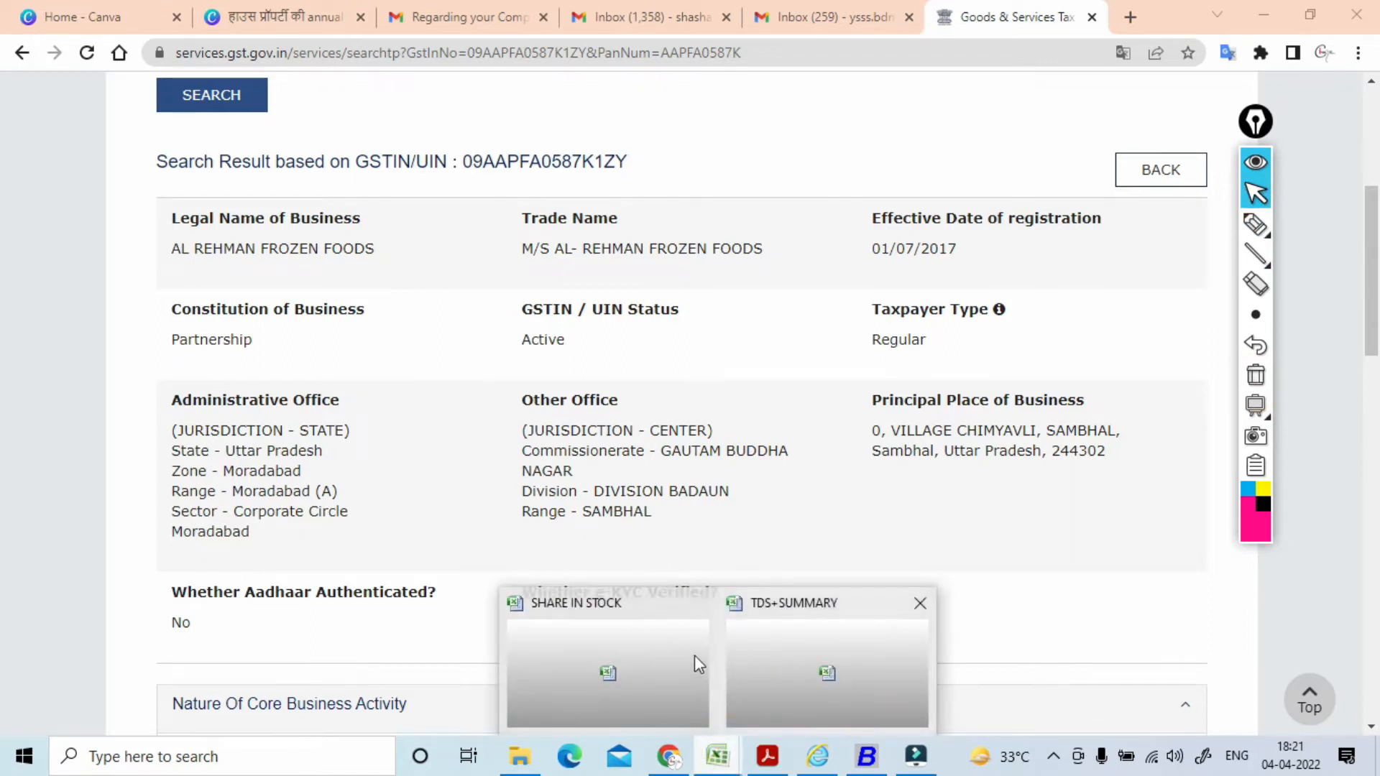
left_click(797, 667)
left_click(192, 457)
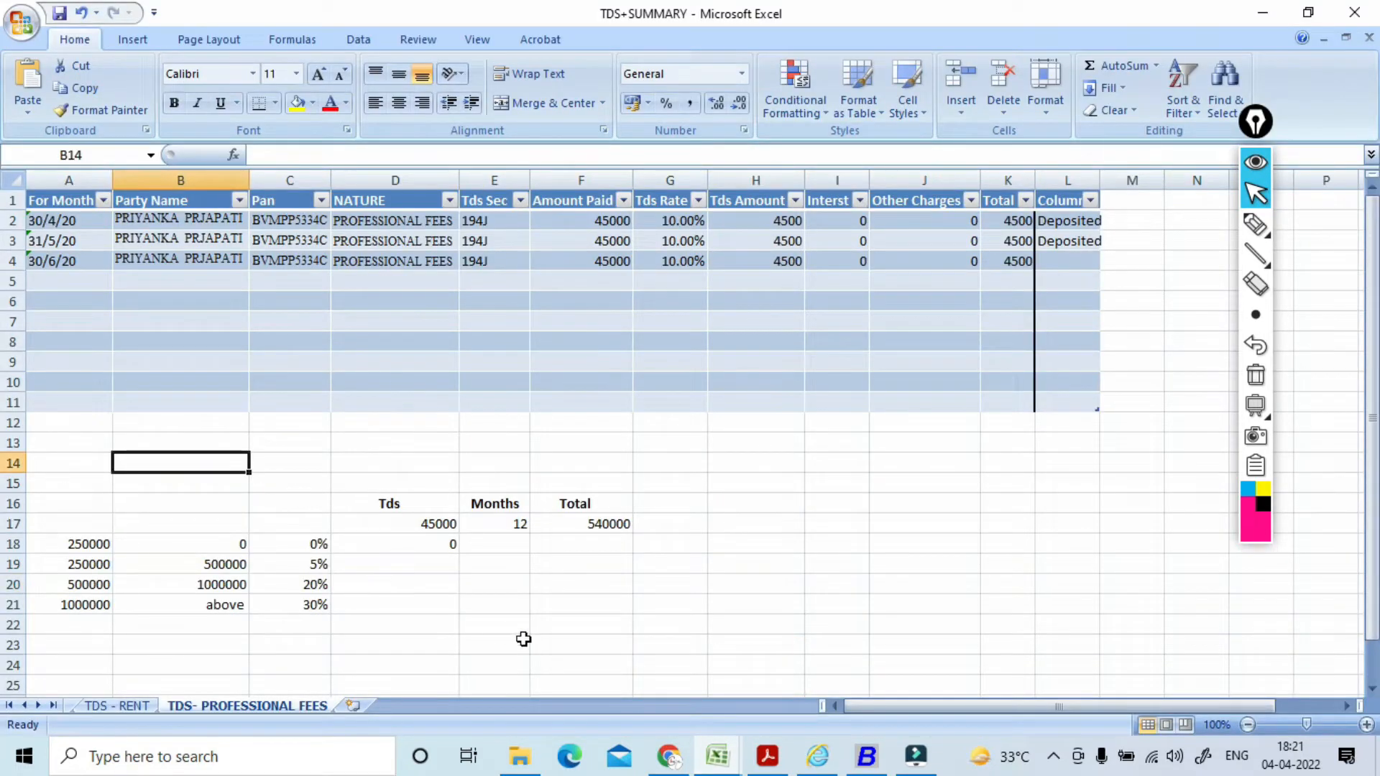
left_click(532, 763)
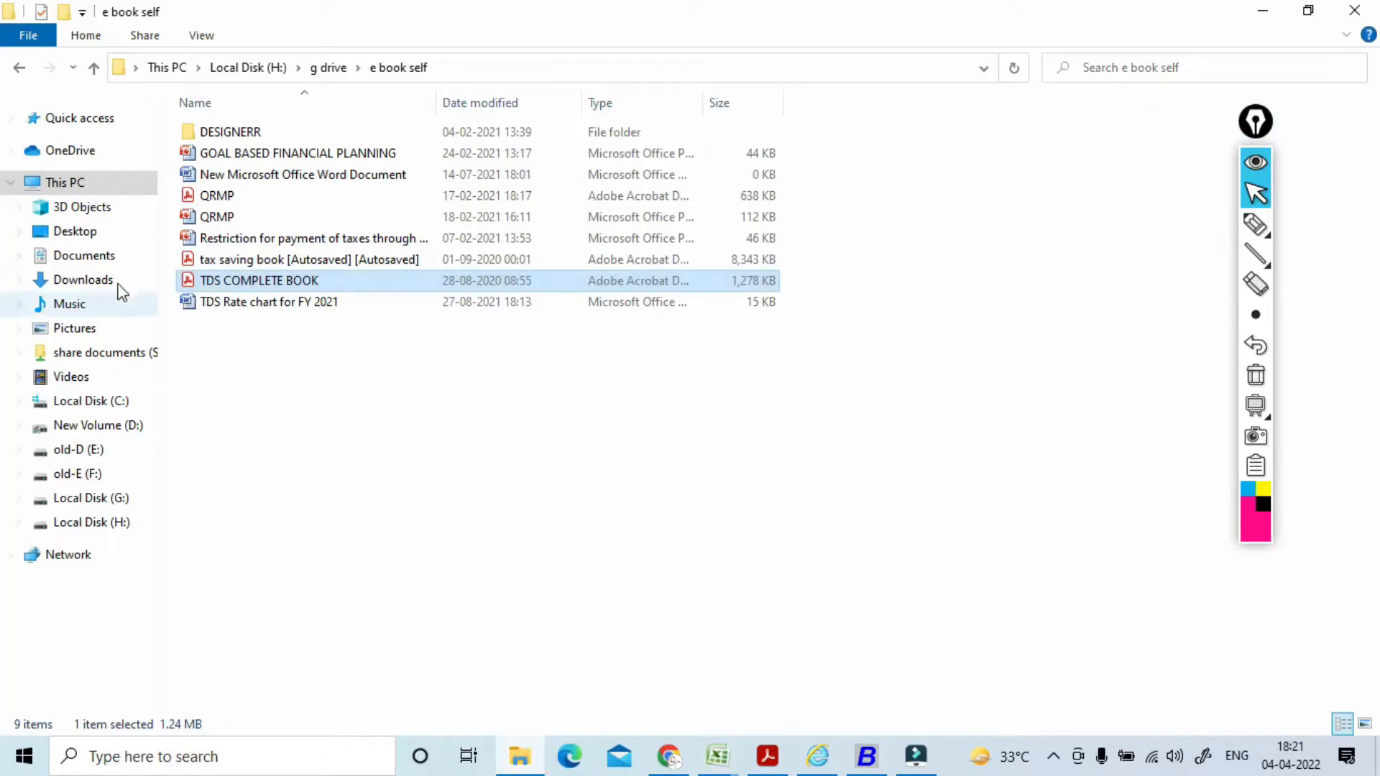
Step: Browse the Downloads folder, then switch to the SHARE IN STOCK Excel workbook
left_click(83, 282)
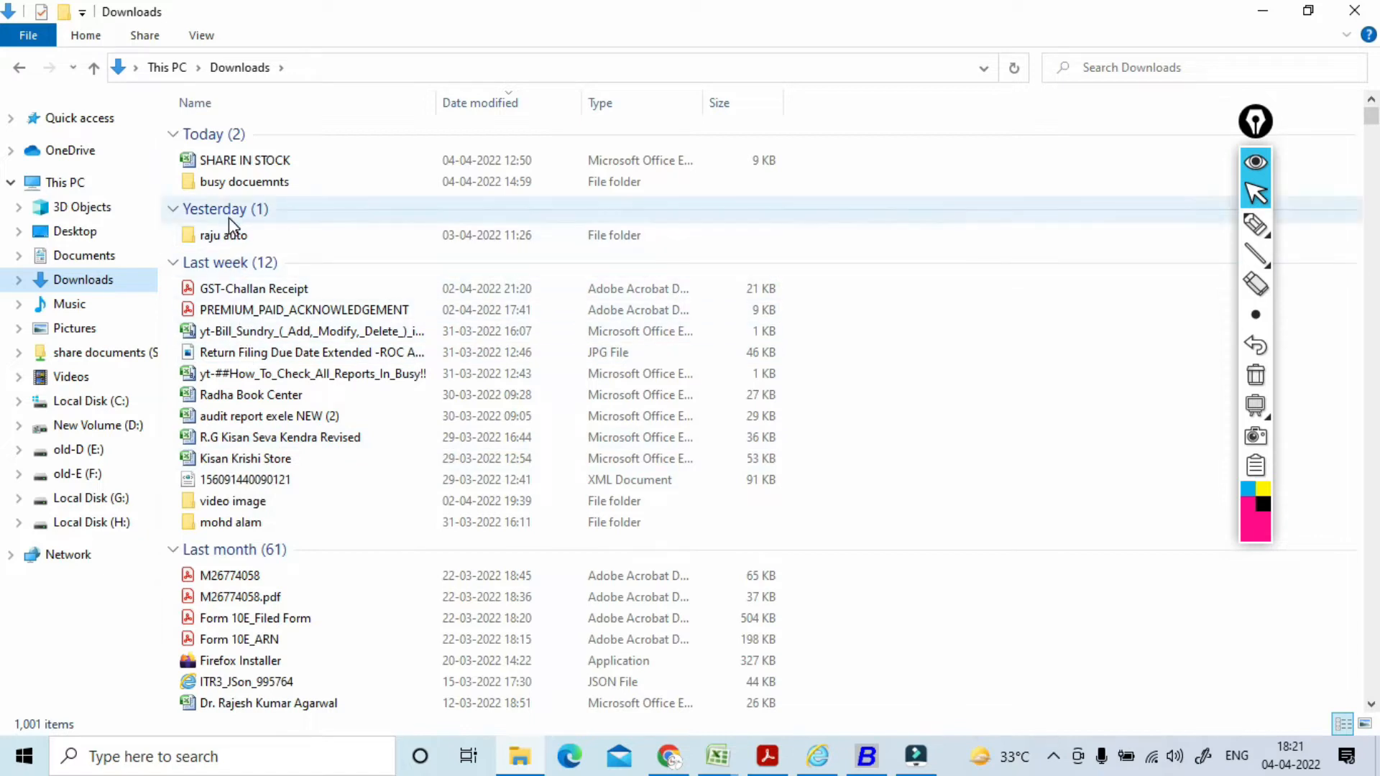
left_click(734, 765)
left_click(623, 646)
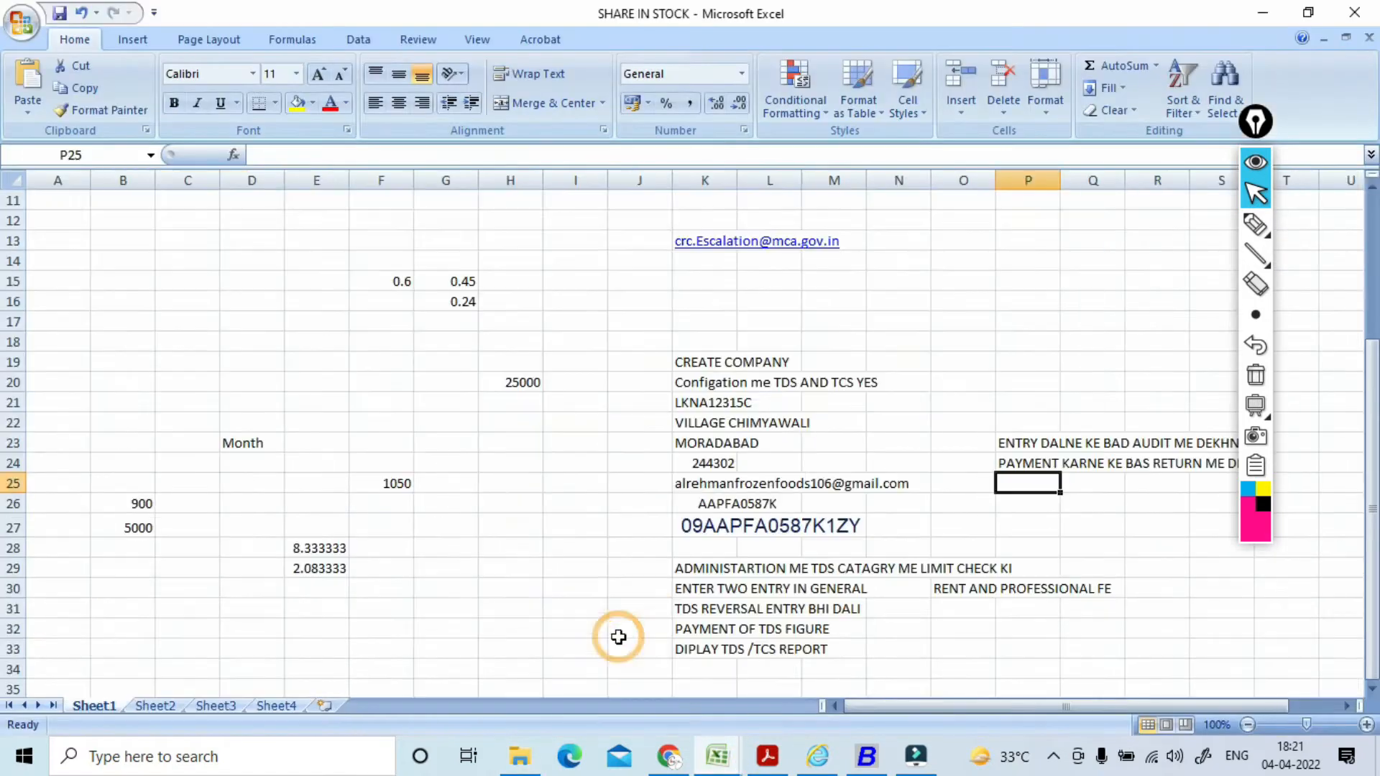
Step: Move through Sheet2 and Sheet3 to Sheet4 and check the 192 Salaries threshold and rate
left_click(157, 705)
left_click(223, 705)
left_click(278, 705)
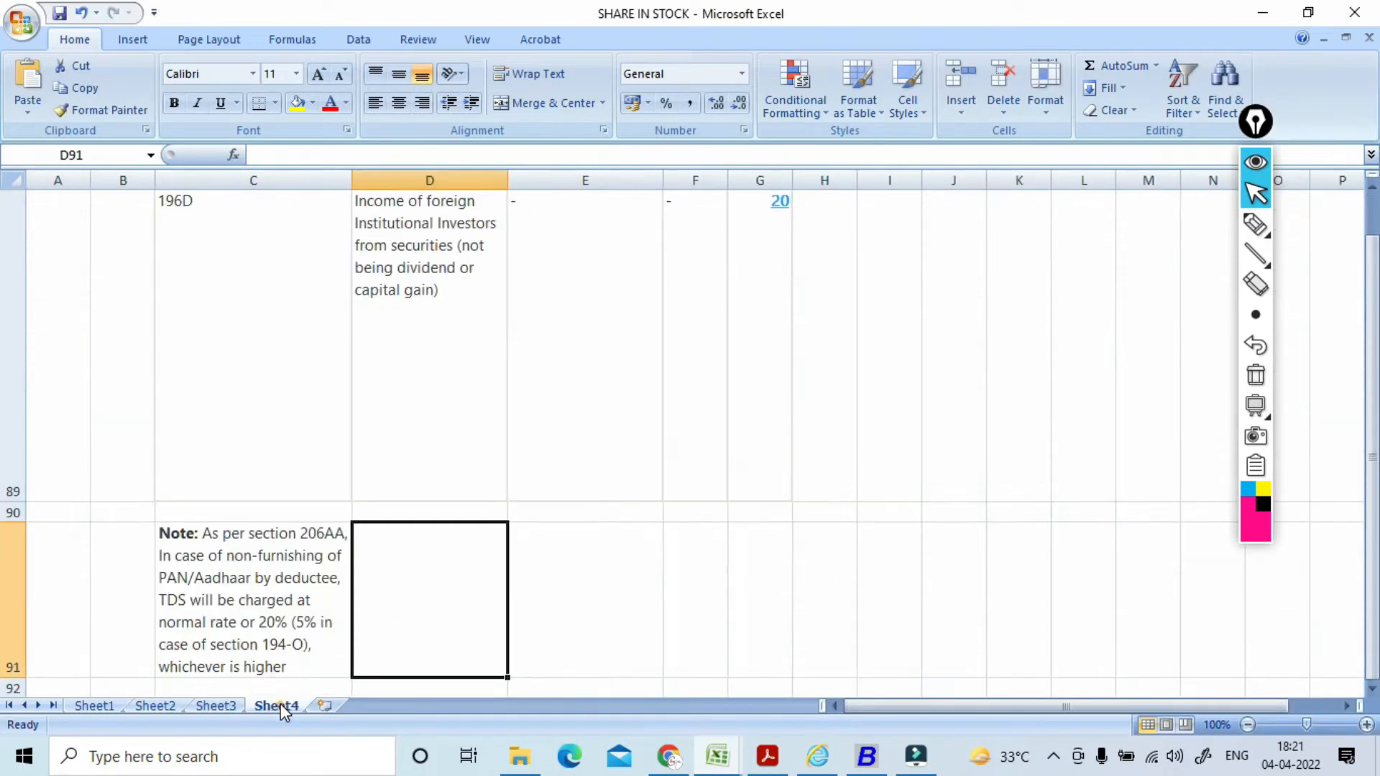
left_click(172, 347)
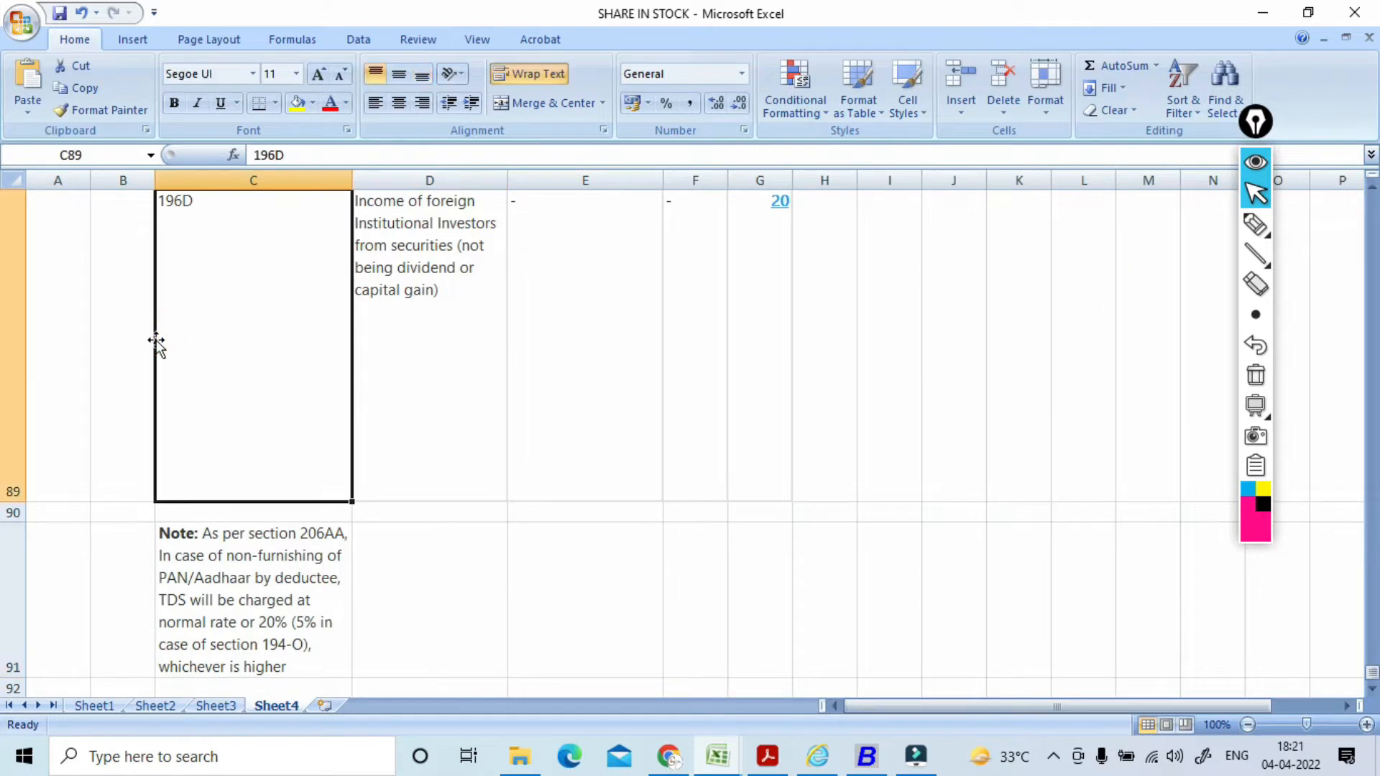
key("Up")
key("Up")
key("Up")
key("Up")
key("Up")
key("Up")
key("Up")
key("Up")
key("Up")
key("Up")
key("Up")
key("Up")
key("Up")
key("Up")
key("Up")
key("Up")
key("Up")
key("Up")
key("Up")
key("Up")
key("Up")
key("Up")
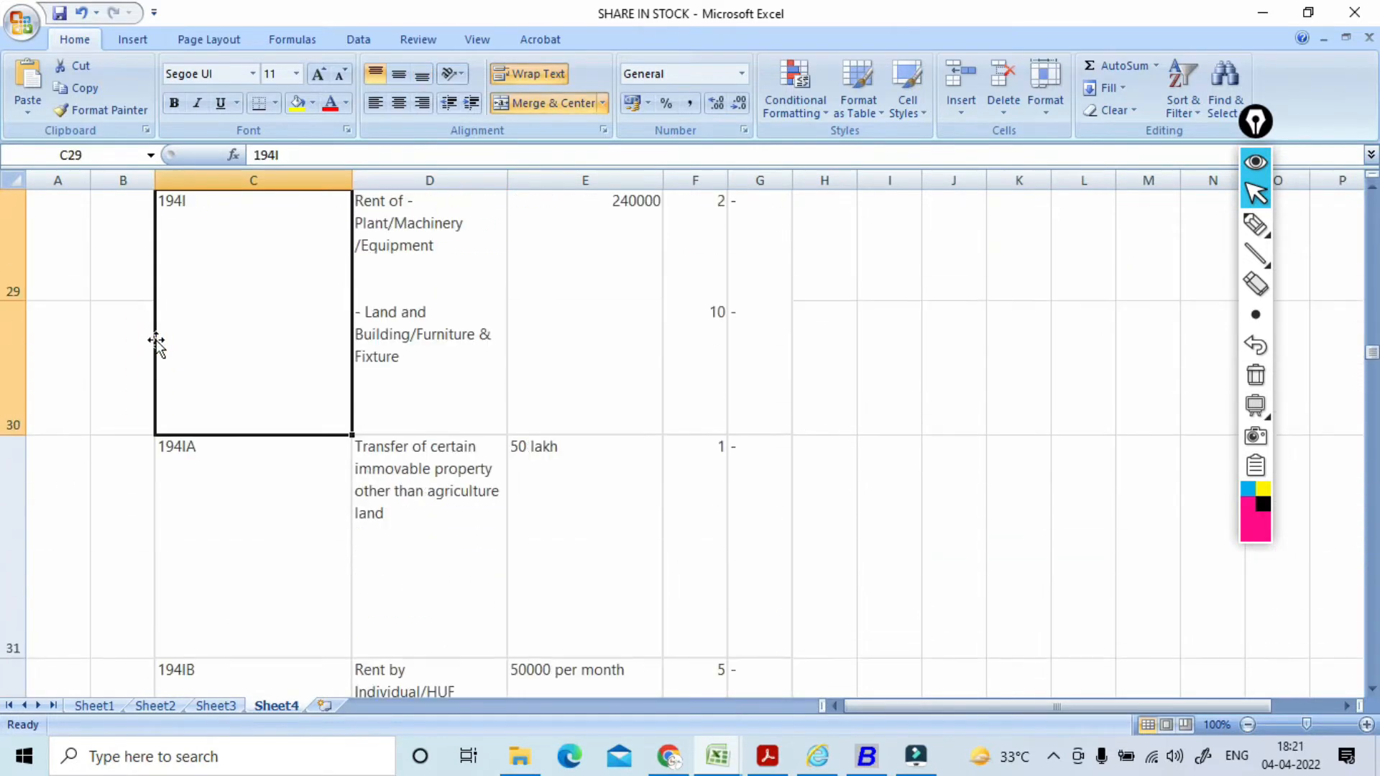
key("Down")
key("Down")
key("Down")
key("Down")
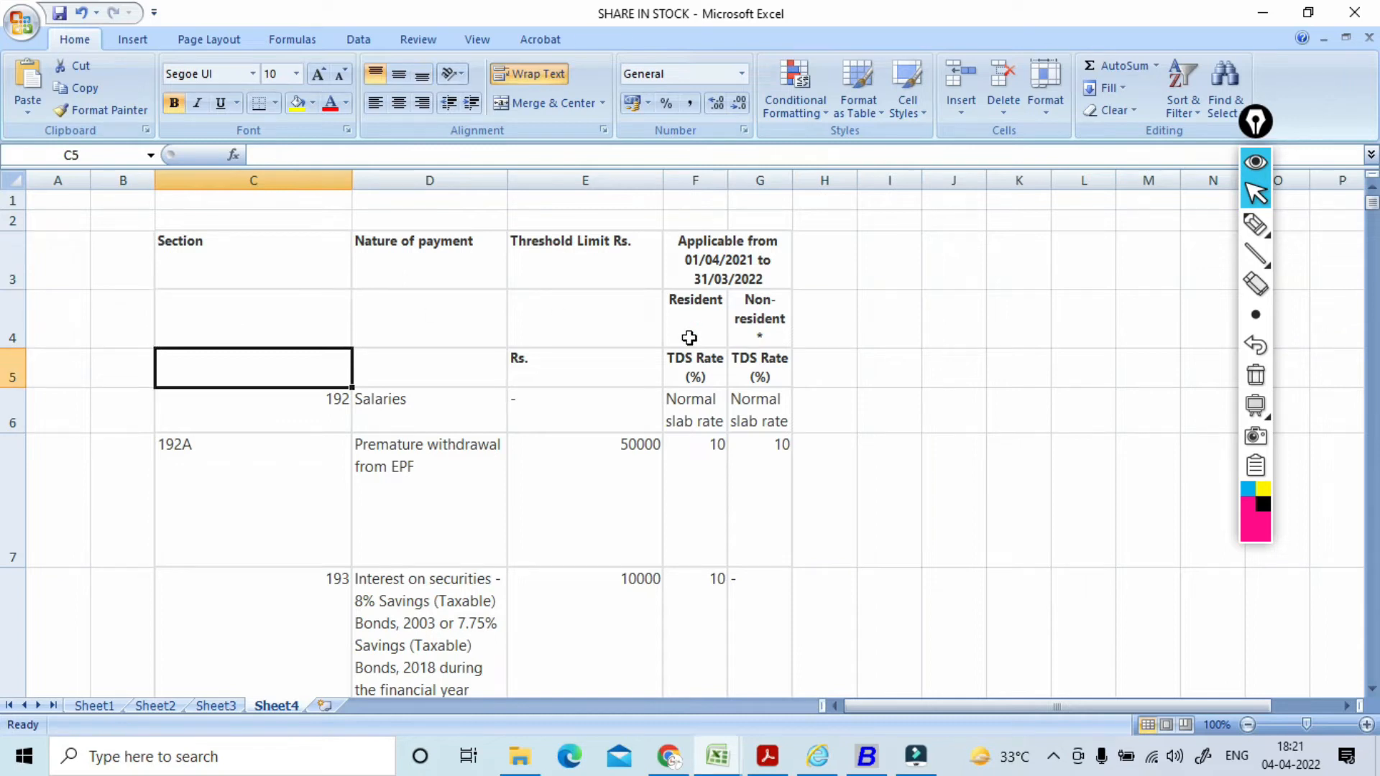
key("Down")
key("Right")
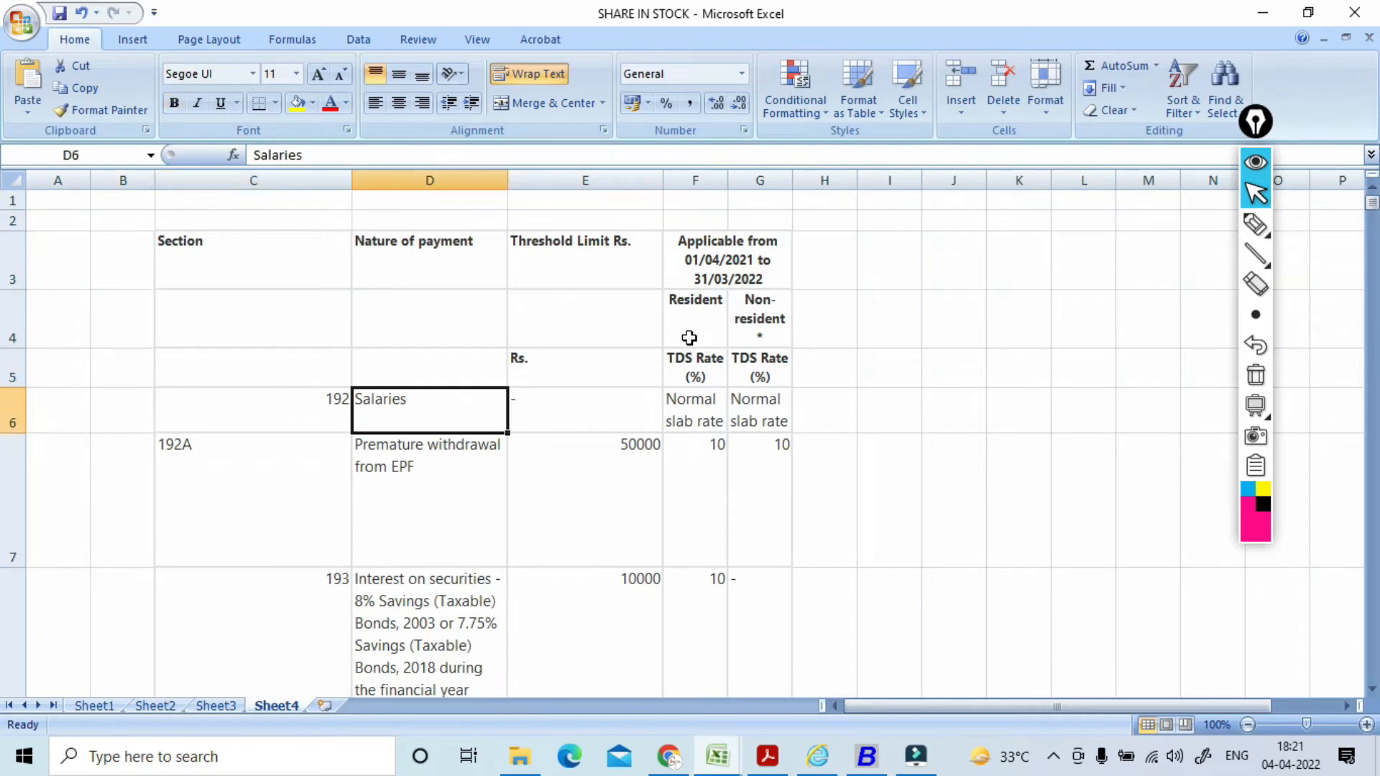
key("Right")
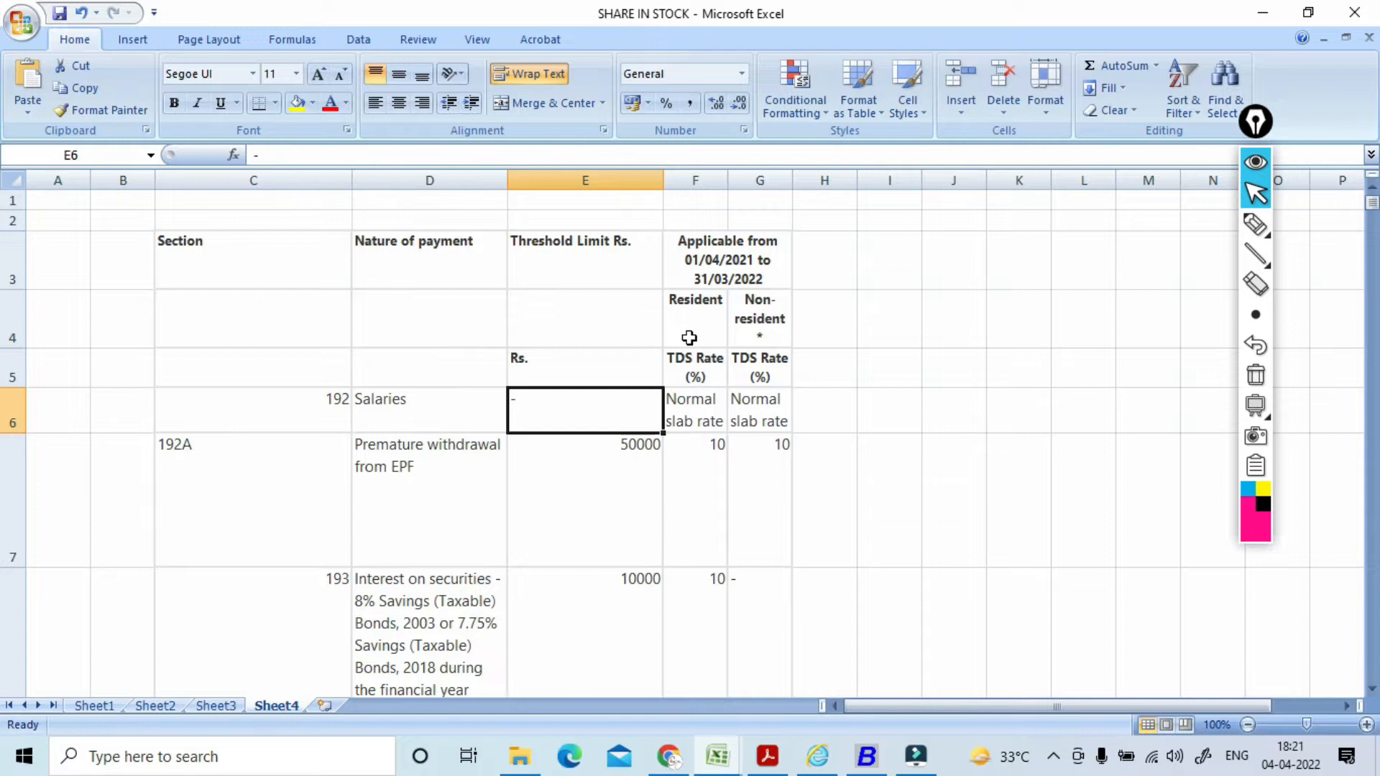
key("Right")
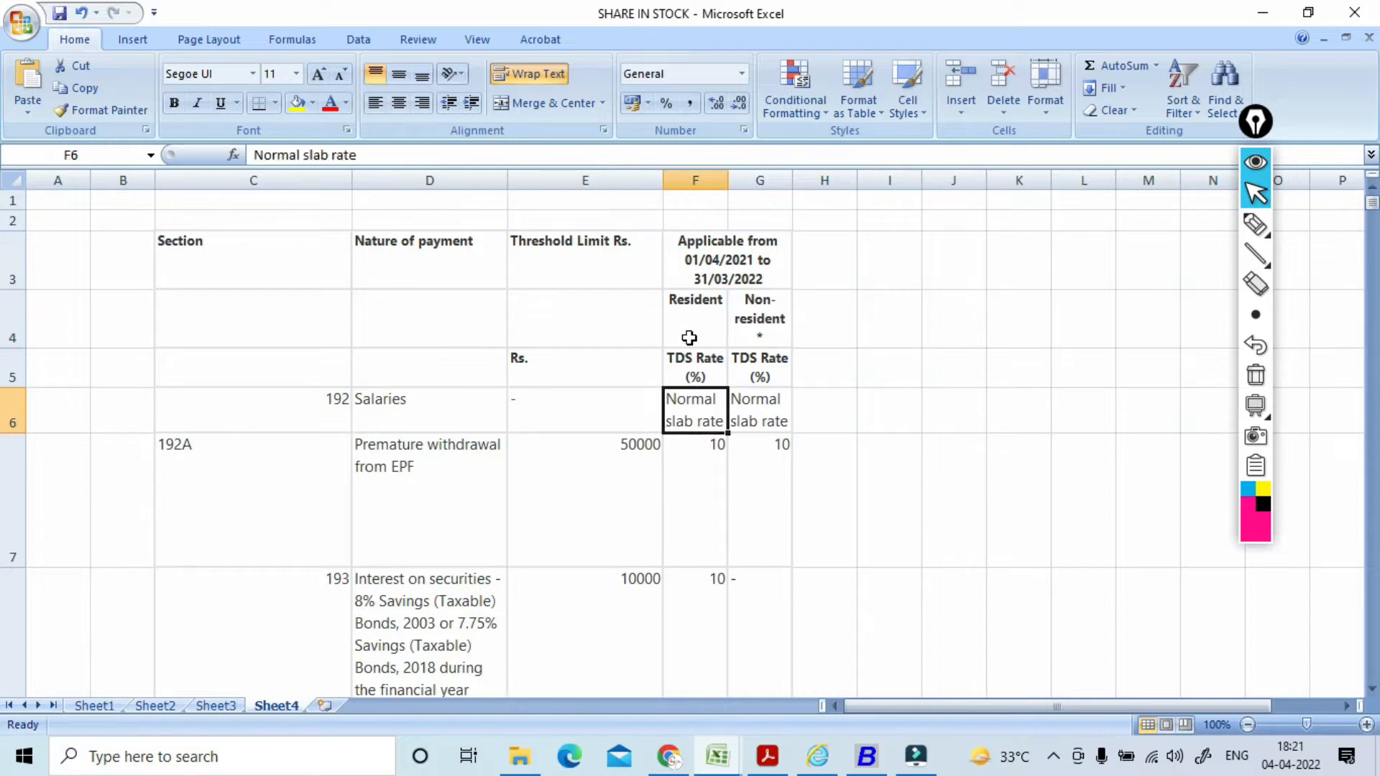
key("Up")
key("Up")
key("Up")
key("Up")
Step: Step through the section rates from 192A and Dividends down to the contractor entries
key("Down")
key("Down")
key("Down")
key("Down")
key("Down")
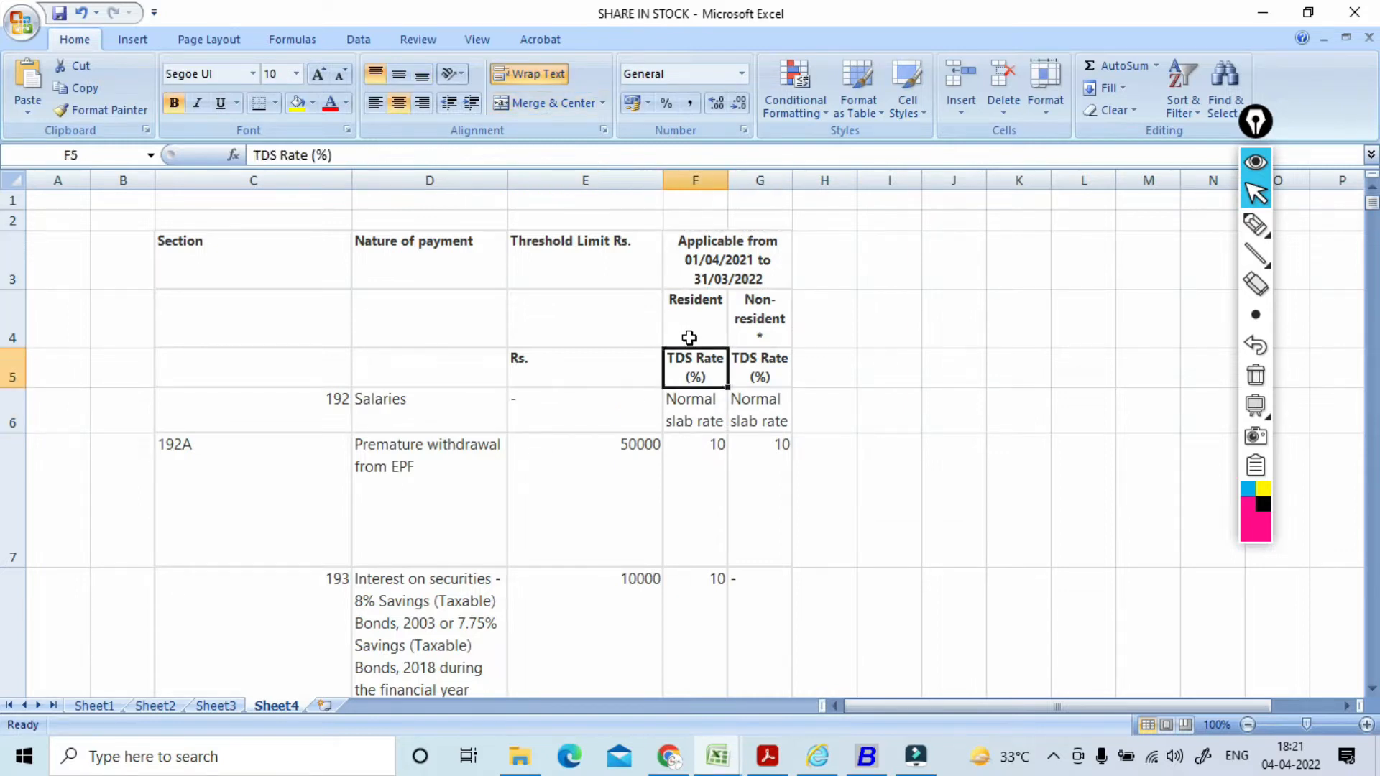
key("Down")
key("Down")
key("Down")
key("Down")
key("Down")
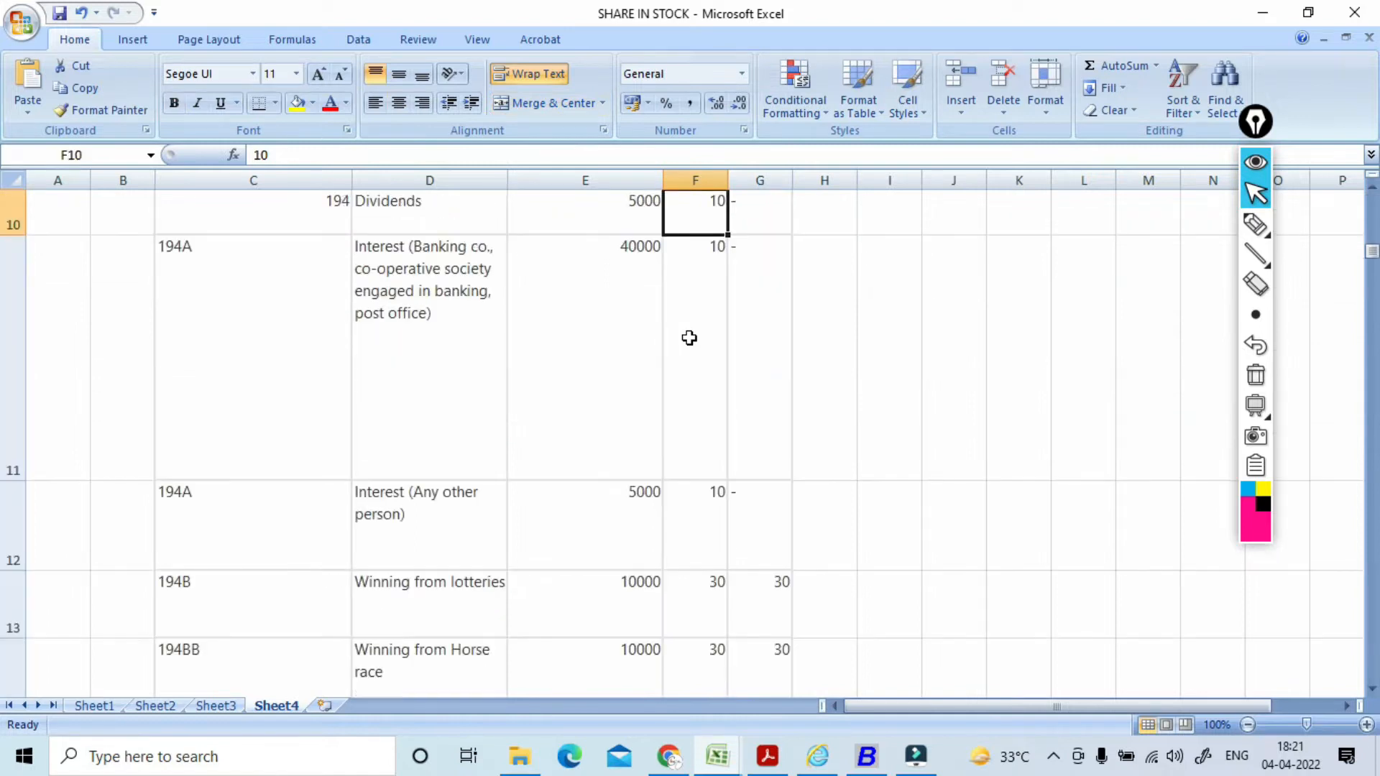
key("Left")
key("Up")
key("Left")
key("Up")
key("Down")
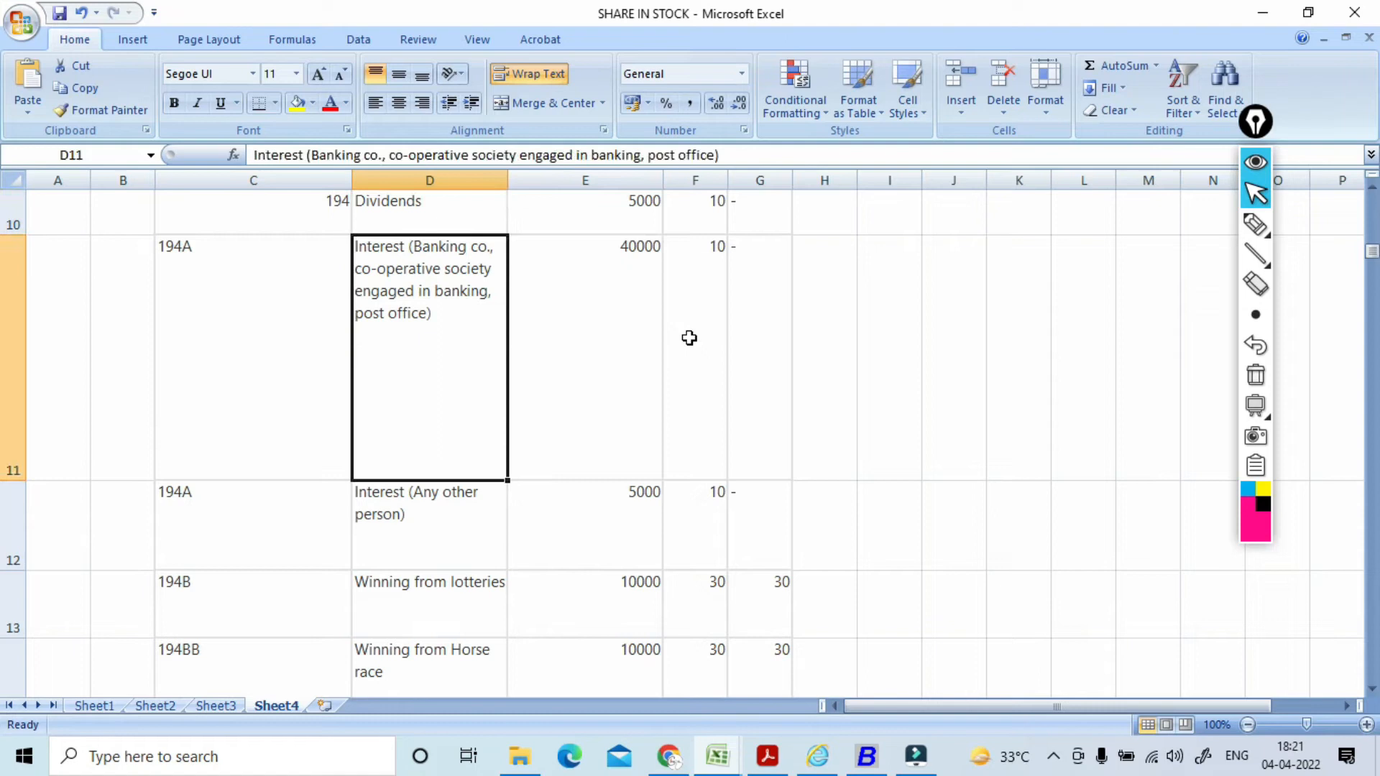
key("Down")
key("Down")
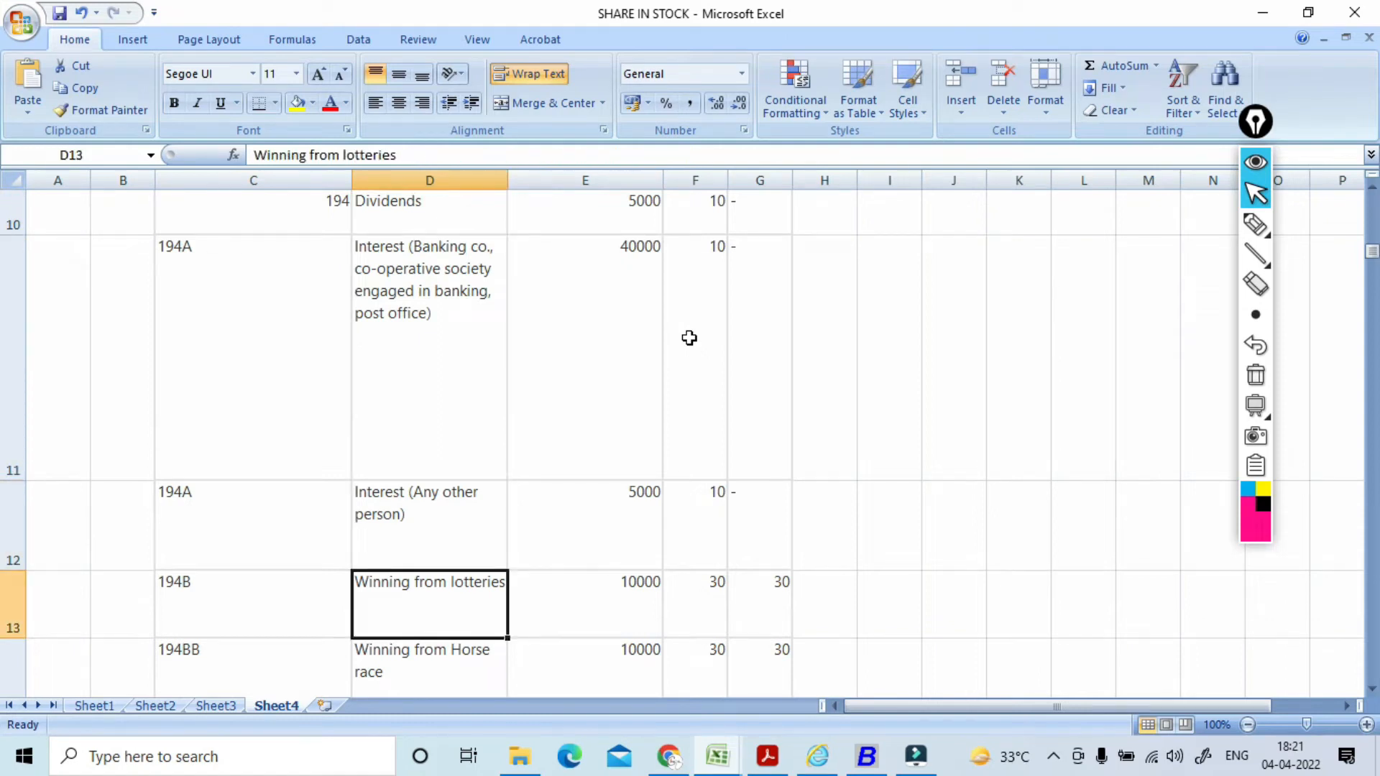
key("Down")
key("Down")
key("Down")
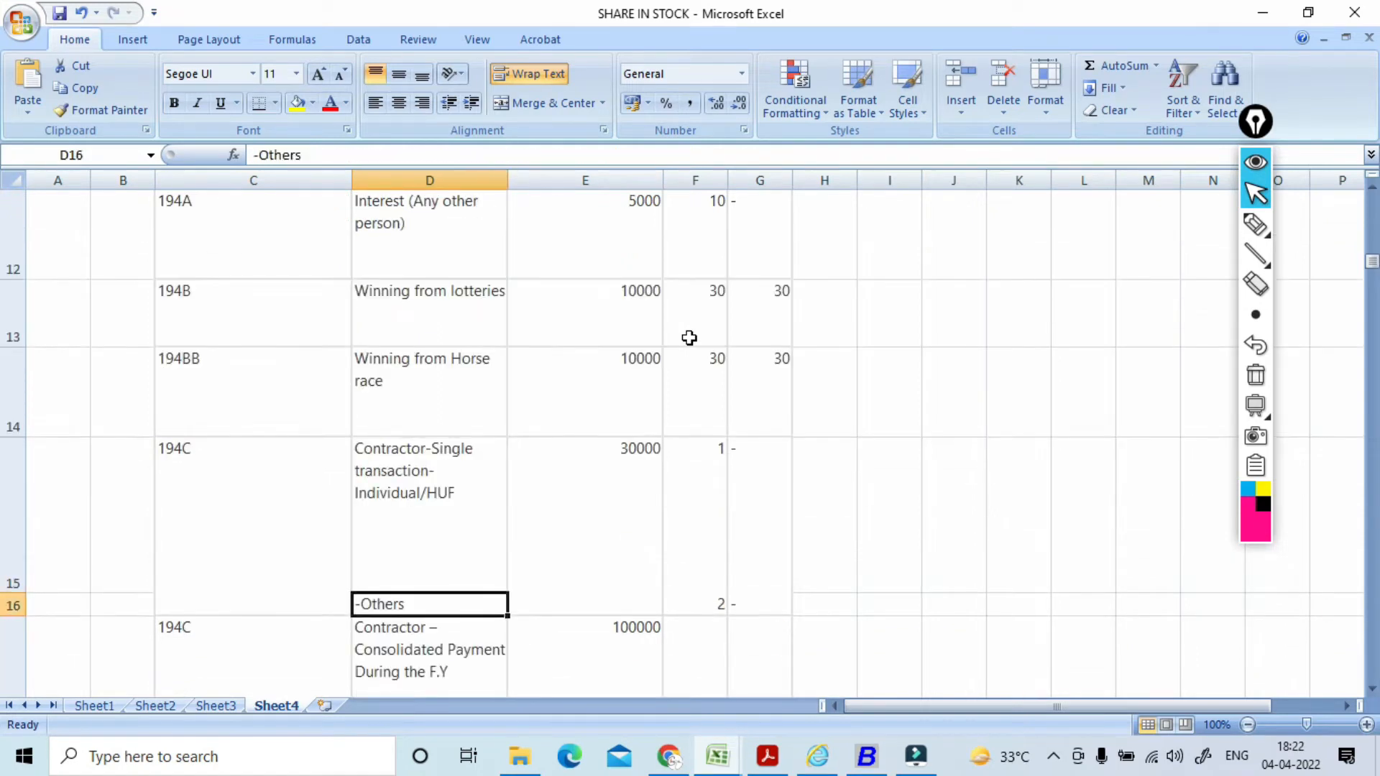
key("Down")
key("Down")
key("Down")
key("Down")
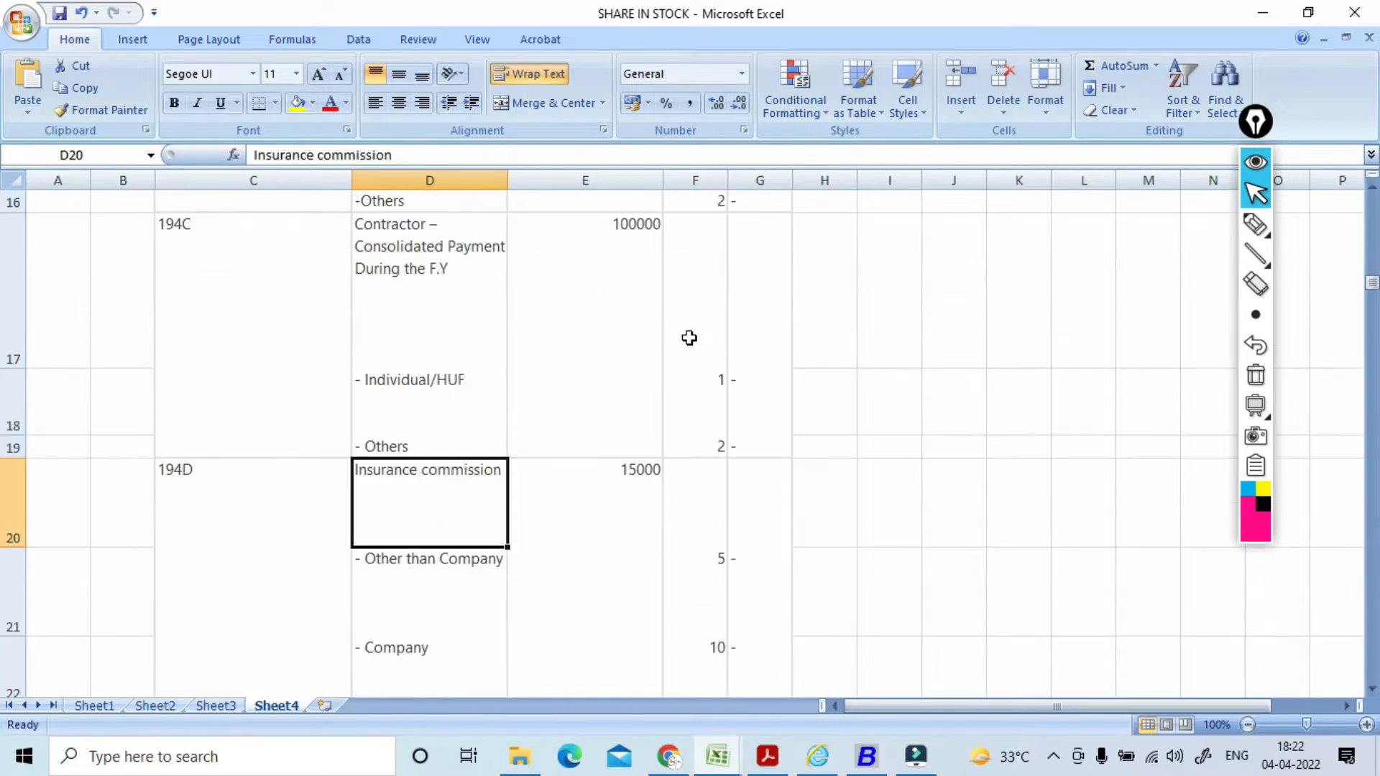
key("Down")
key("Down")
key("Down")
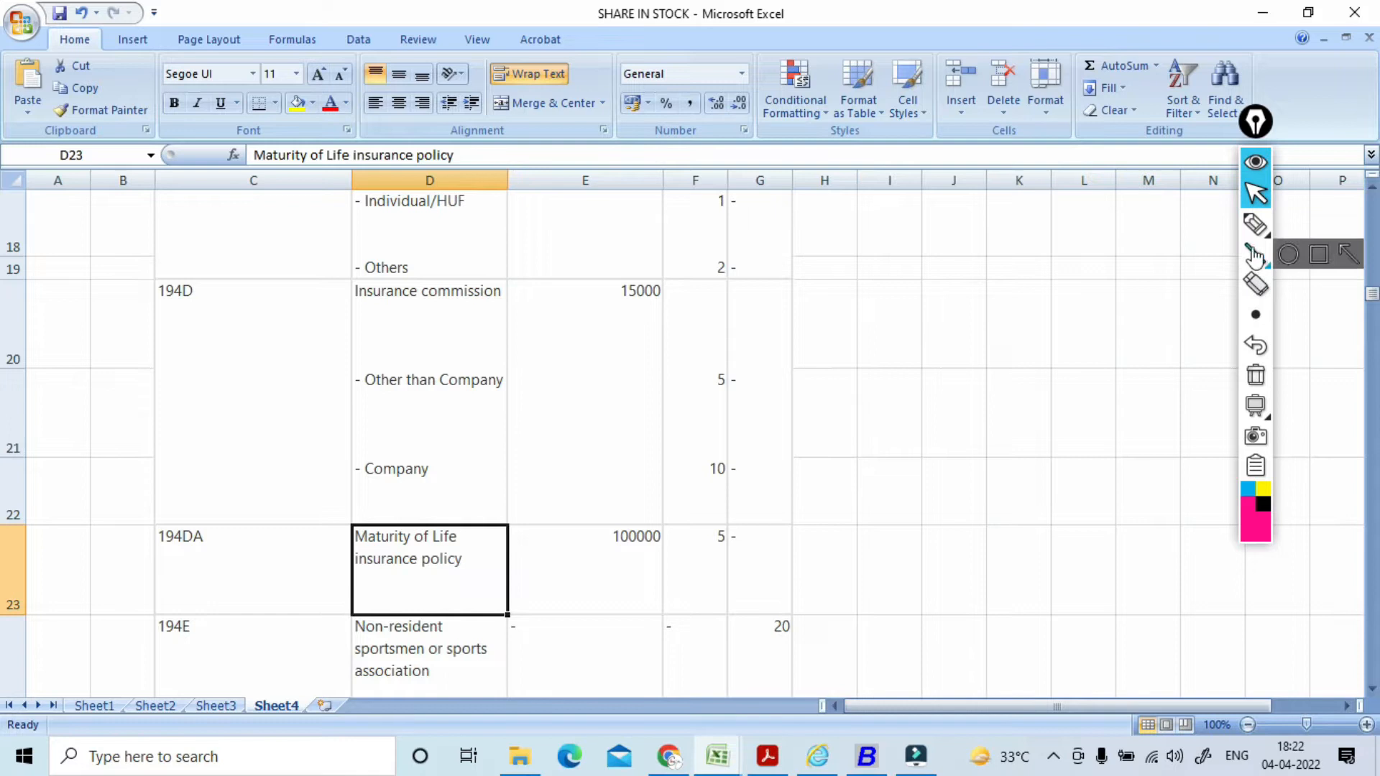
Step: Circle the 194DA row (100000 threshold, 5% rate) and the 194D 15000 threshold
left_click(1256, 225)
mouse_move(188, 473)
left_mouse_down()
mouse_move(179, 499)
mouse_move(174, 476)
left_mouse_up()
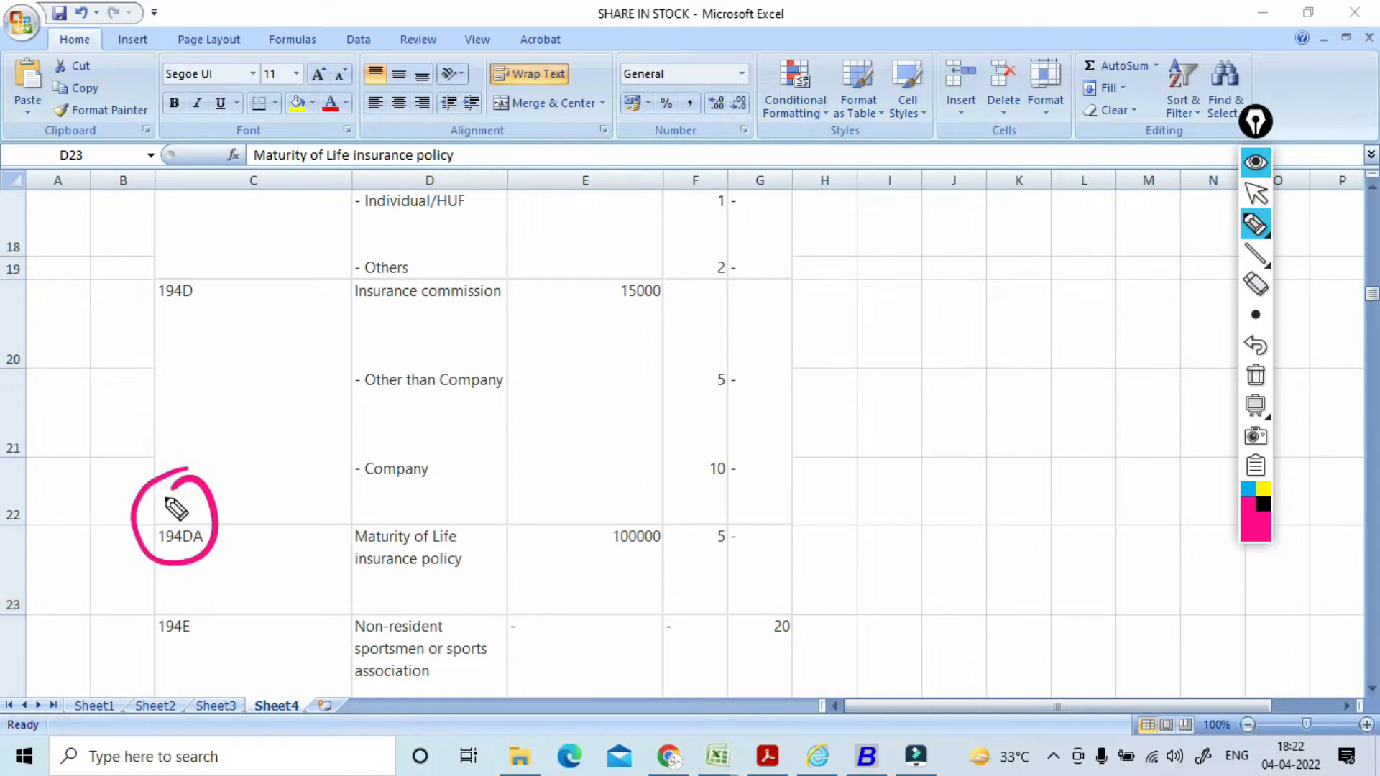
mouse_move(449, 496)
left_mouse_down()
mouse_move(428, 492)
mouse_move(468, 593)
mouse_move(442, 512)
left_mouse_up()
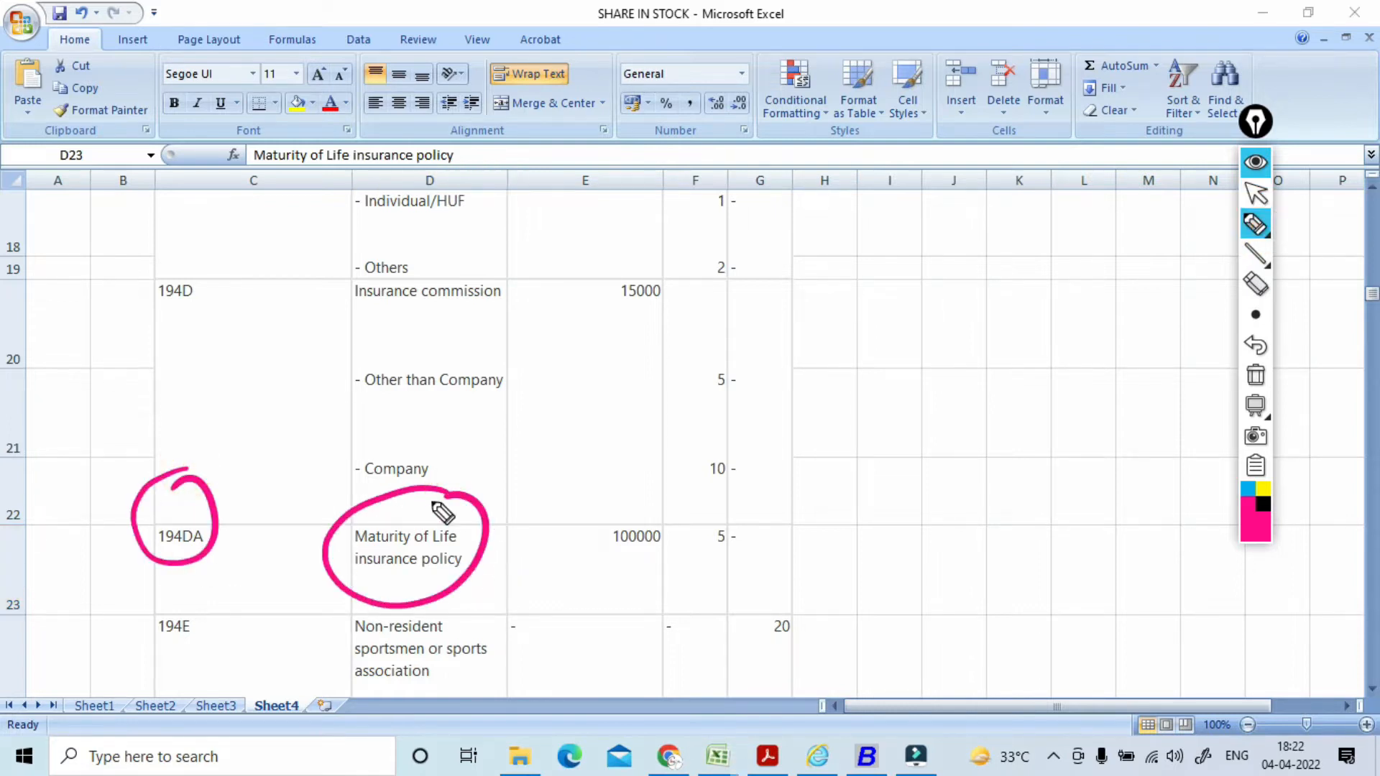
left_click_drag(678, 503, 633, 508)
mouse_move(739, 509)
left_mouse_down()
mouse_move(708, 559)
mouse_move(722, 533)
left_mouse_up()
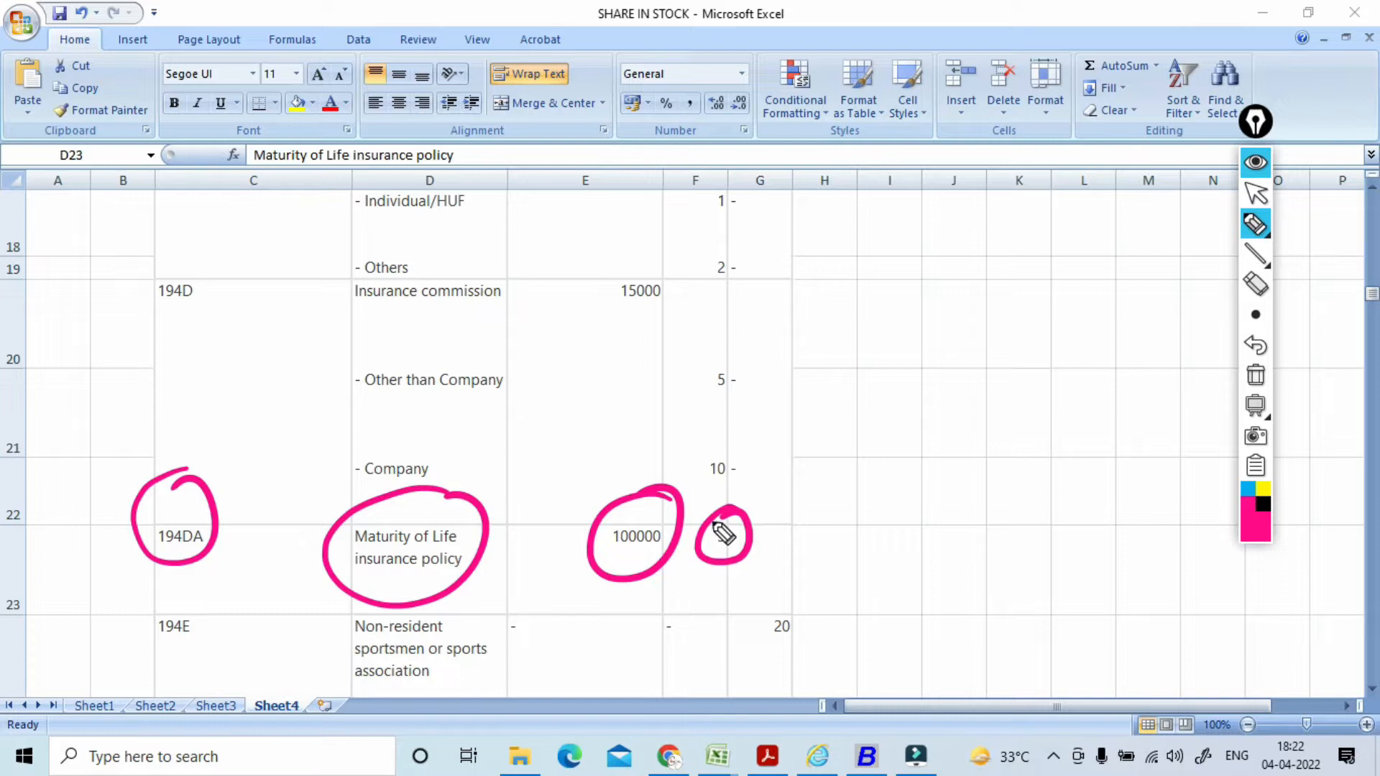
mouse_move(362, 320)
left_mouse_down()
mouse_move(528, 240)
mouse_move(338, 344)
left_mouse_up()
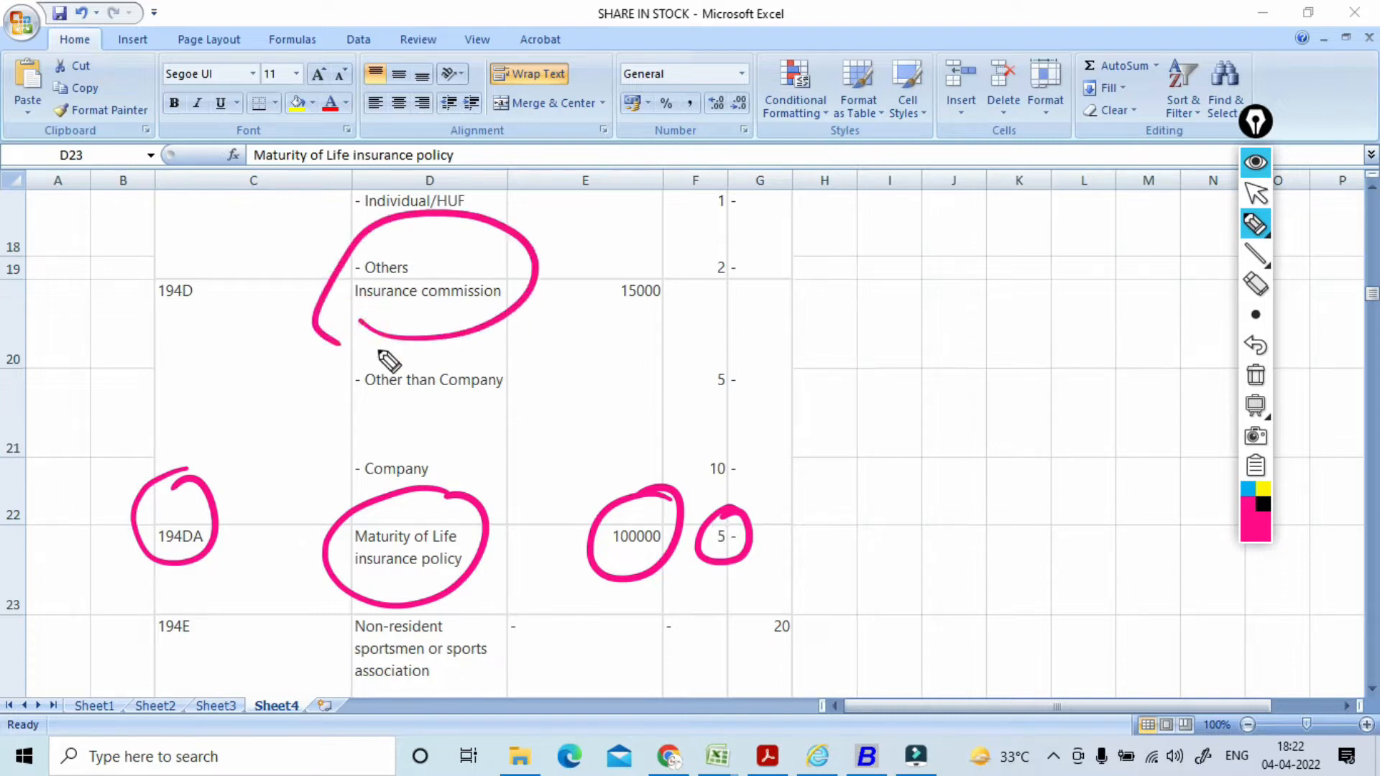
mouse_move(634, 311)
left_mouse_down()
mouse_move(635, 283)
mouse_move(668, 269)
mouse_move(632, 271)
left_mouse_up()
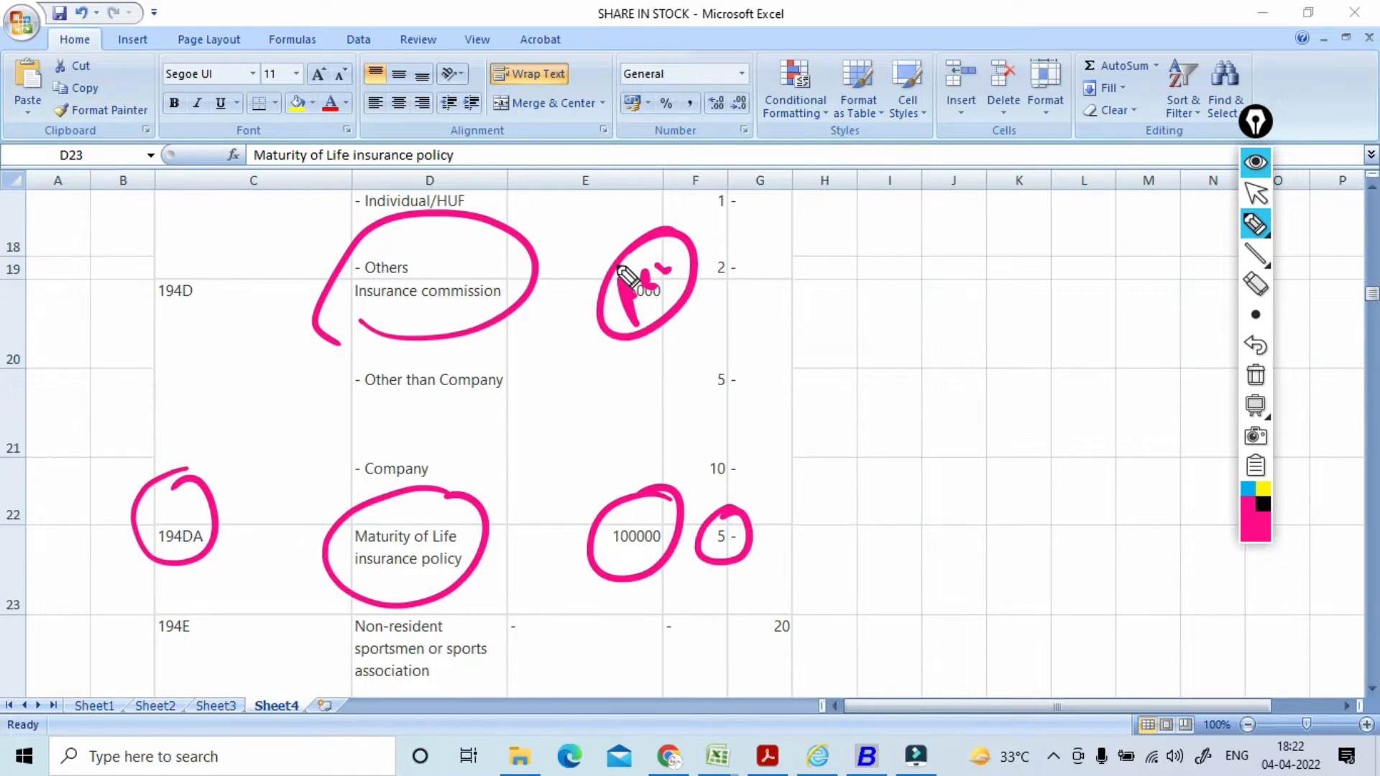
Step: Jot circled notes 10, 101 and PAN beside the TDS table
mouse_move(775, 276)
left_mouse_down()
mouse_move(796, 314)
mouse_move(809, 288)
left_mouse_up()
mouse_move(801, 230)
left_mouse_down()
mouse_move(775, 262)
mouse_move(836, 239)
mouse_move(892, 244)
left_mouse_up()
mouse_move(897, 207)
left_mouse_down()
mouse_move(925, 194)
mouse_move(931, 160)
left_mouse_up()
left_click_drag(929, 158, 878, 193)
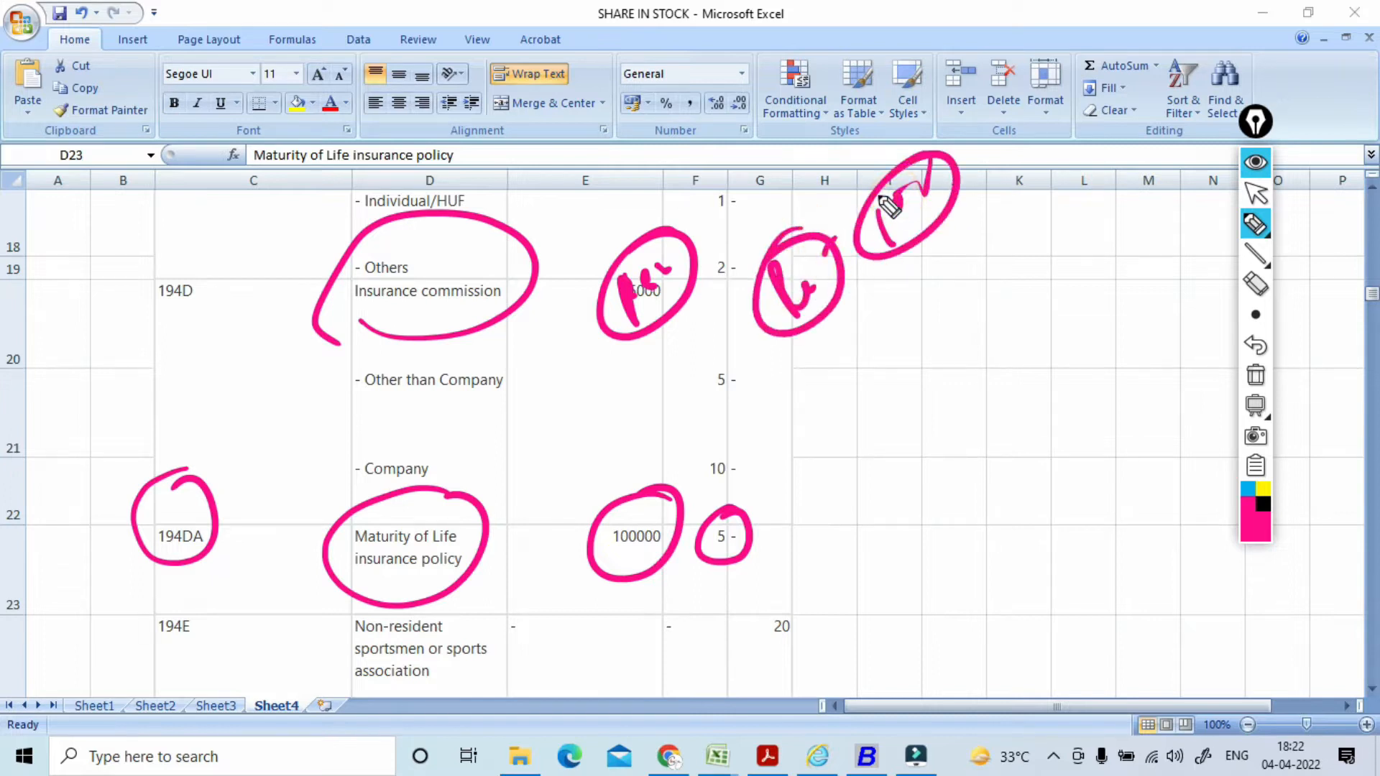
left_click_drag(896, 301, 909, 327)
left_click_drag(918, 305, 918, 296)
left_click_drag(937, 285, 942, 298)
mouse_move(970, 256)
left_mouse_down()
mouse_move(960, 312)
mouse_move(889, 276)
left_mouse_up()
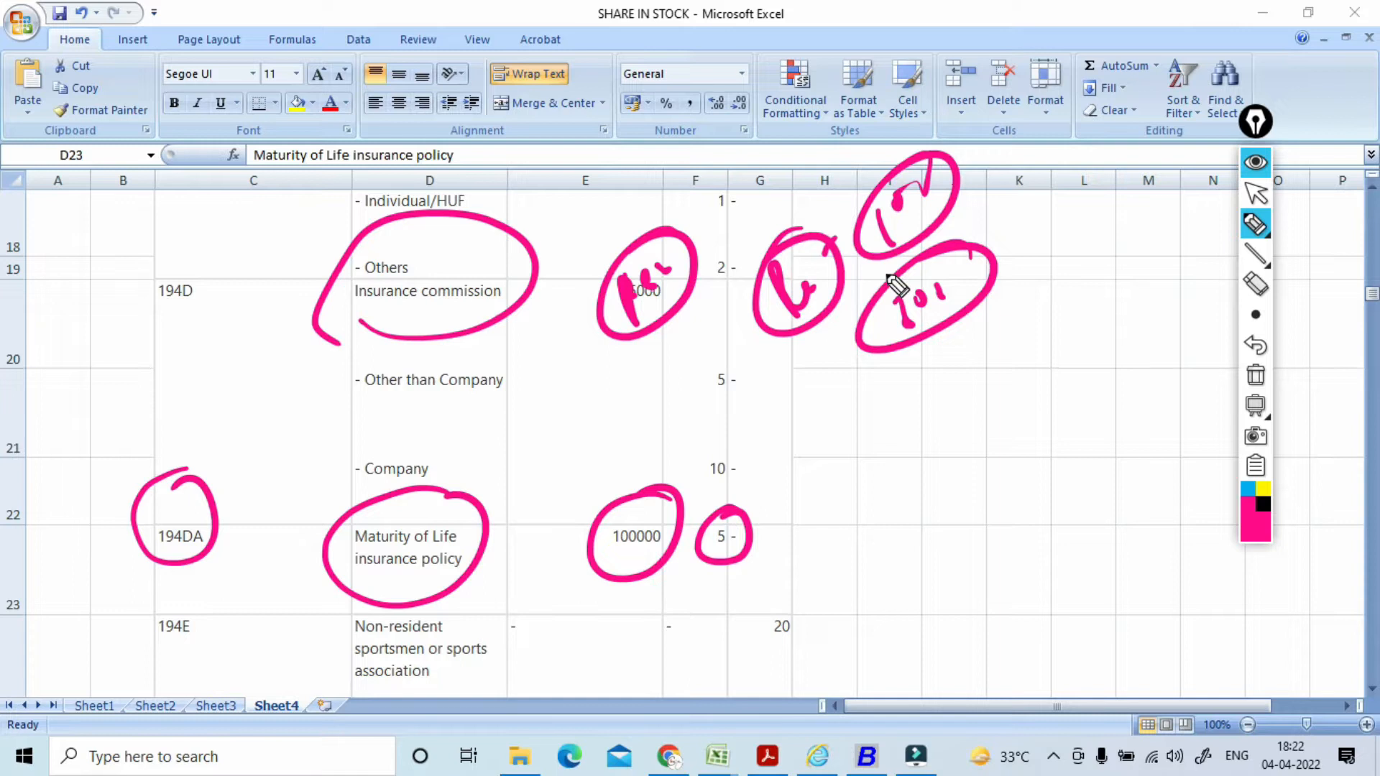
mouse_move(899, 421)
left_mouse_down()
mouse_move(942, 373)
mouse_move(889, 395)
left_mouse_up()
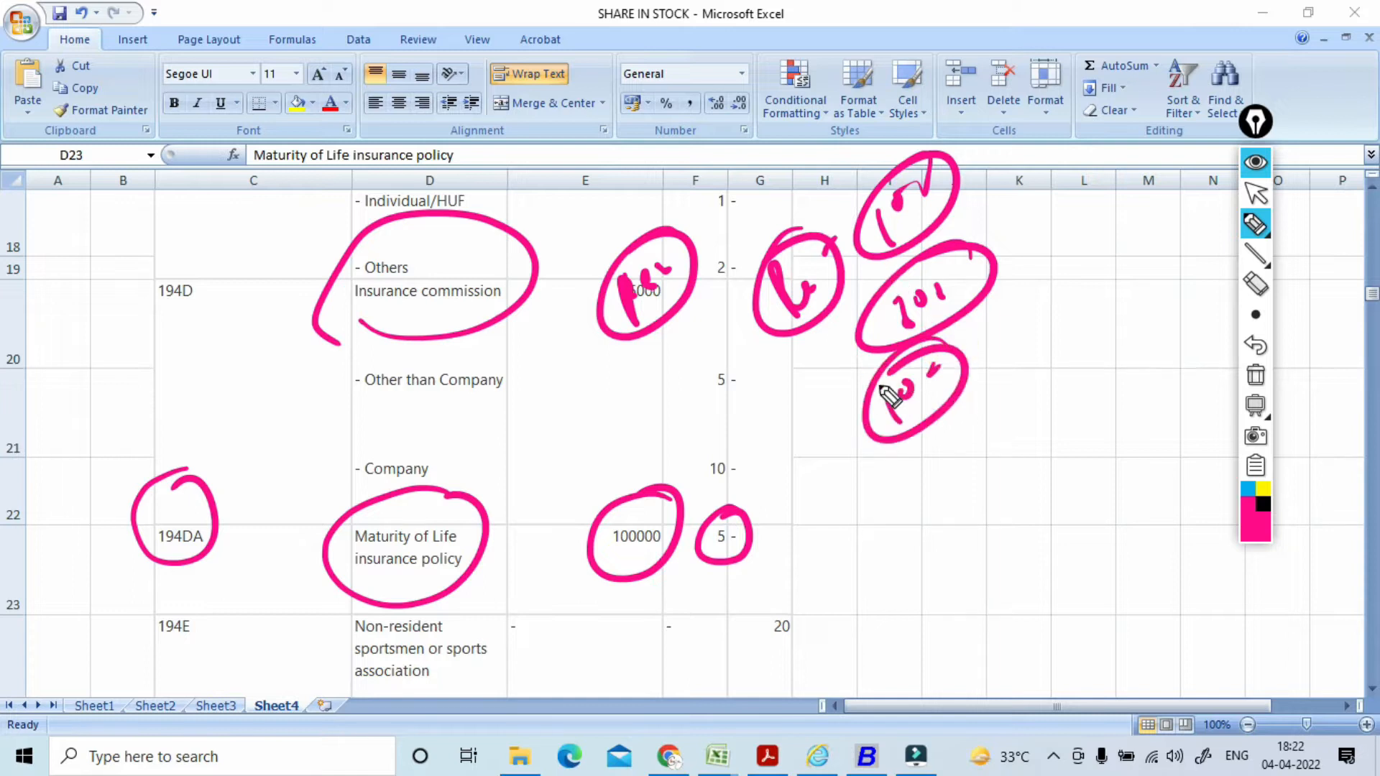
mouse_move(910, 503)
left_mouse_down()
mouse_move(935, 507)
mouse_move(939, 468)
mouse_move(1009, 435)
mouse_move(921, 444)
left_mouse_up()
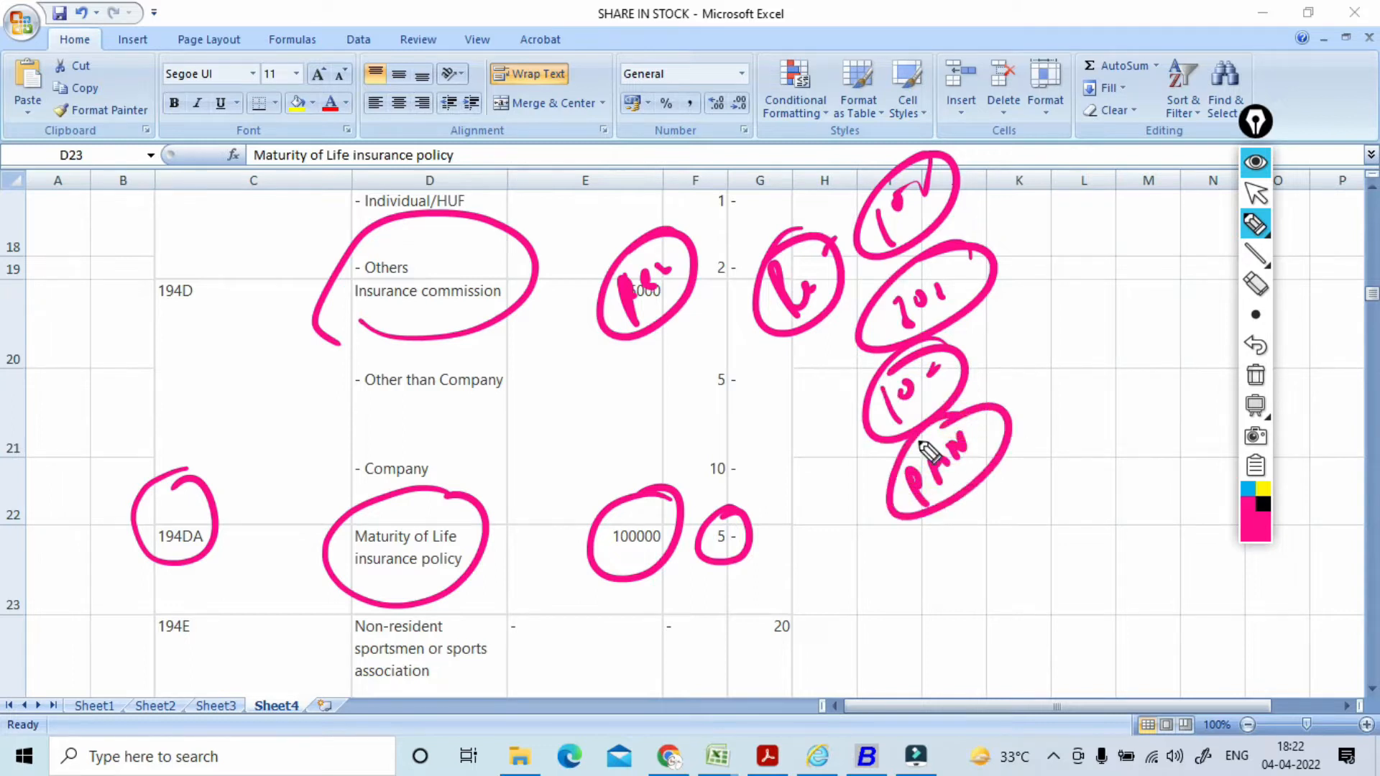
left_click_drag(1001, 400, 1021, 381)
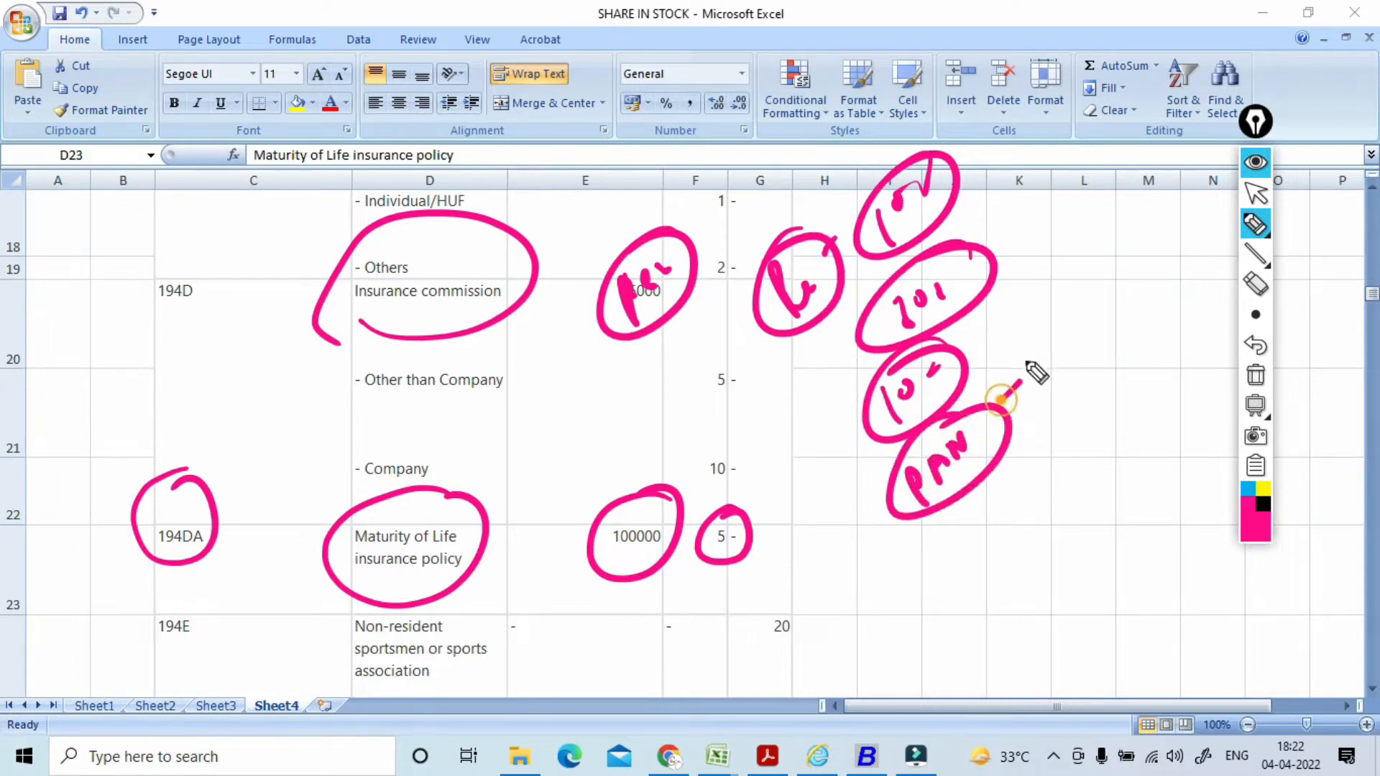
mouse_move(1041, 320)
left_mouse_down()
mouse_move(1049, 337)
mouse_move(1096, 309)
mouse_move(1035, 334)
mouse_move(1048, 301)
left_mouse_up()
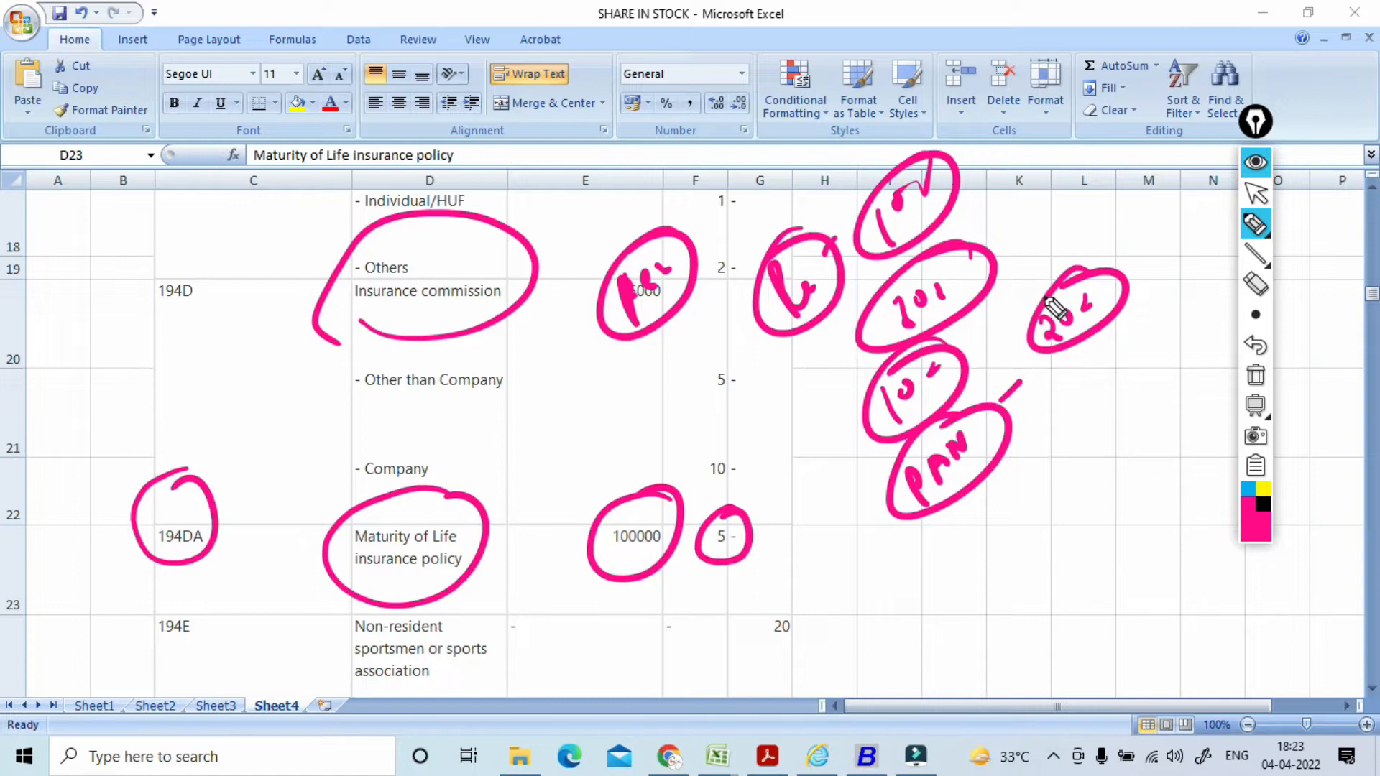
Step: Clear the ink, switch to Busy 21 and close the R.S. Foods company
left_click(1255, 375)
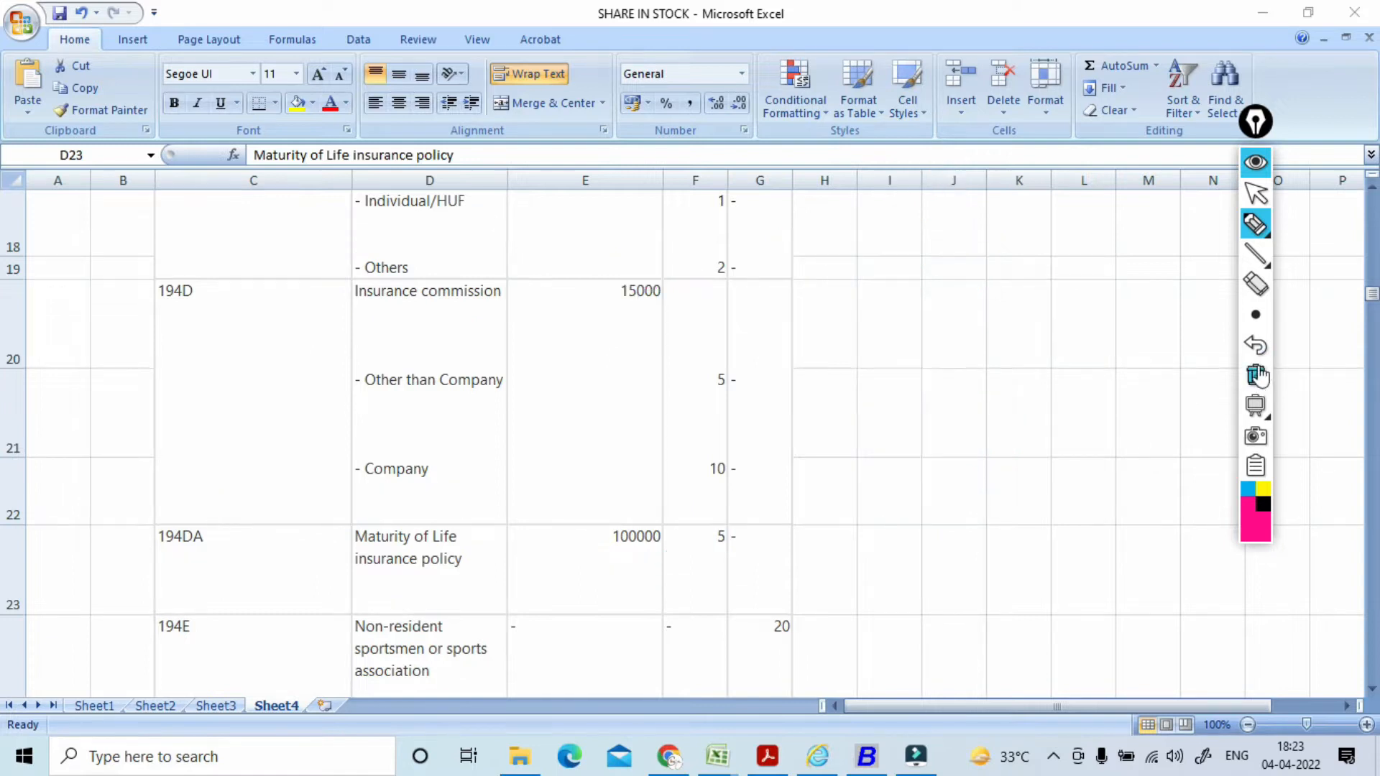
left_click(1255, 192)
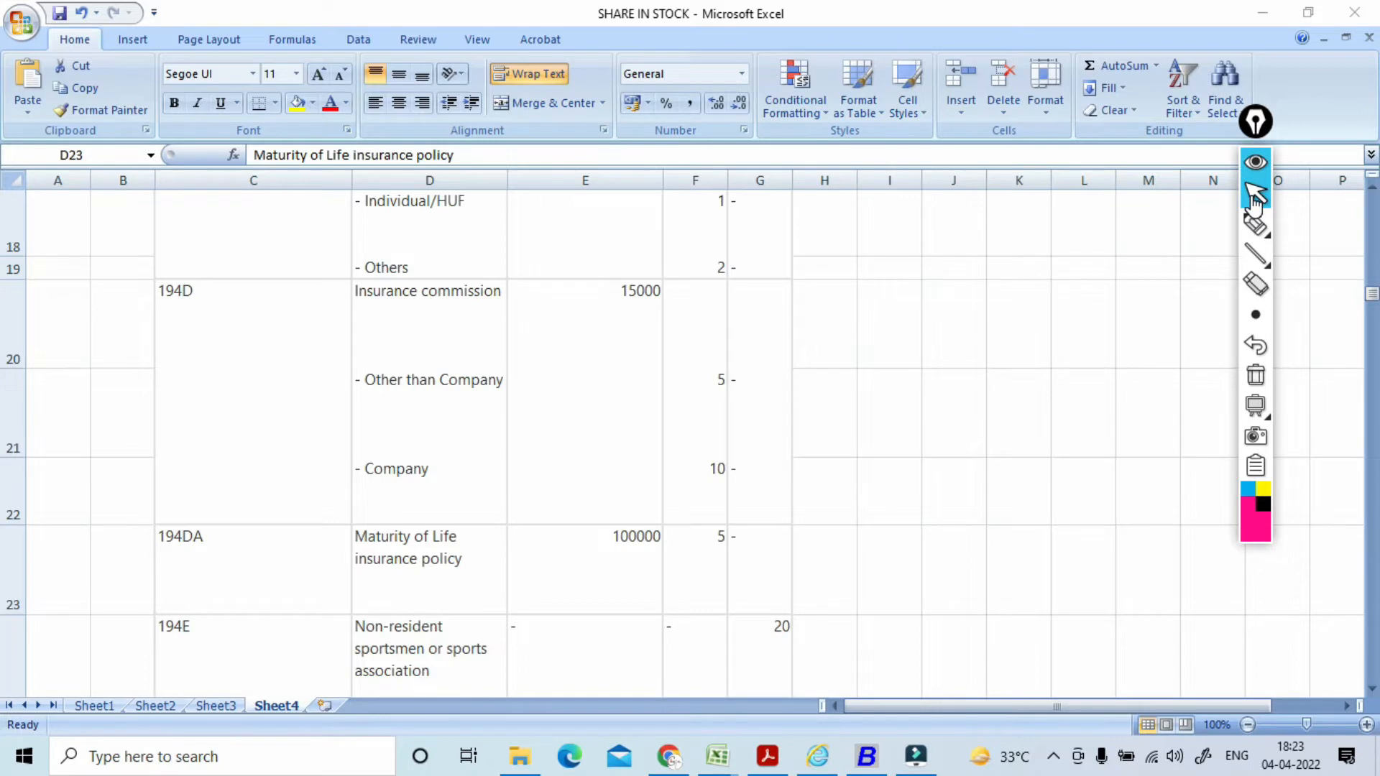
key("alt+Tab")
key("alt+Tab")
key("alt+Tab")
key("alt+Tab")
key("alt+Tab")
key("alt+Tab")
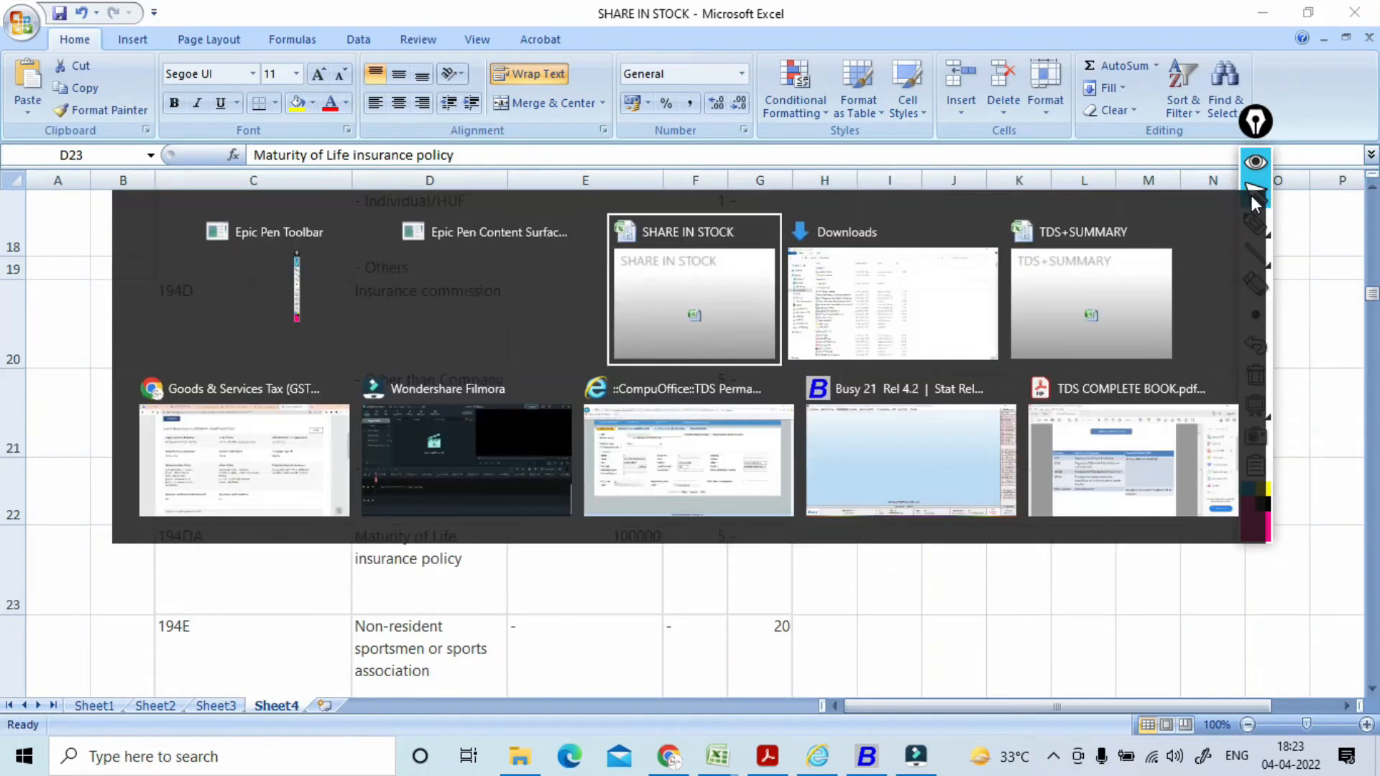
key("alt+Tab")
key("alt+Tab")
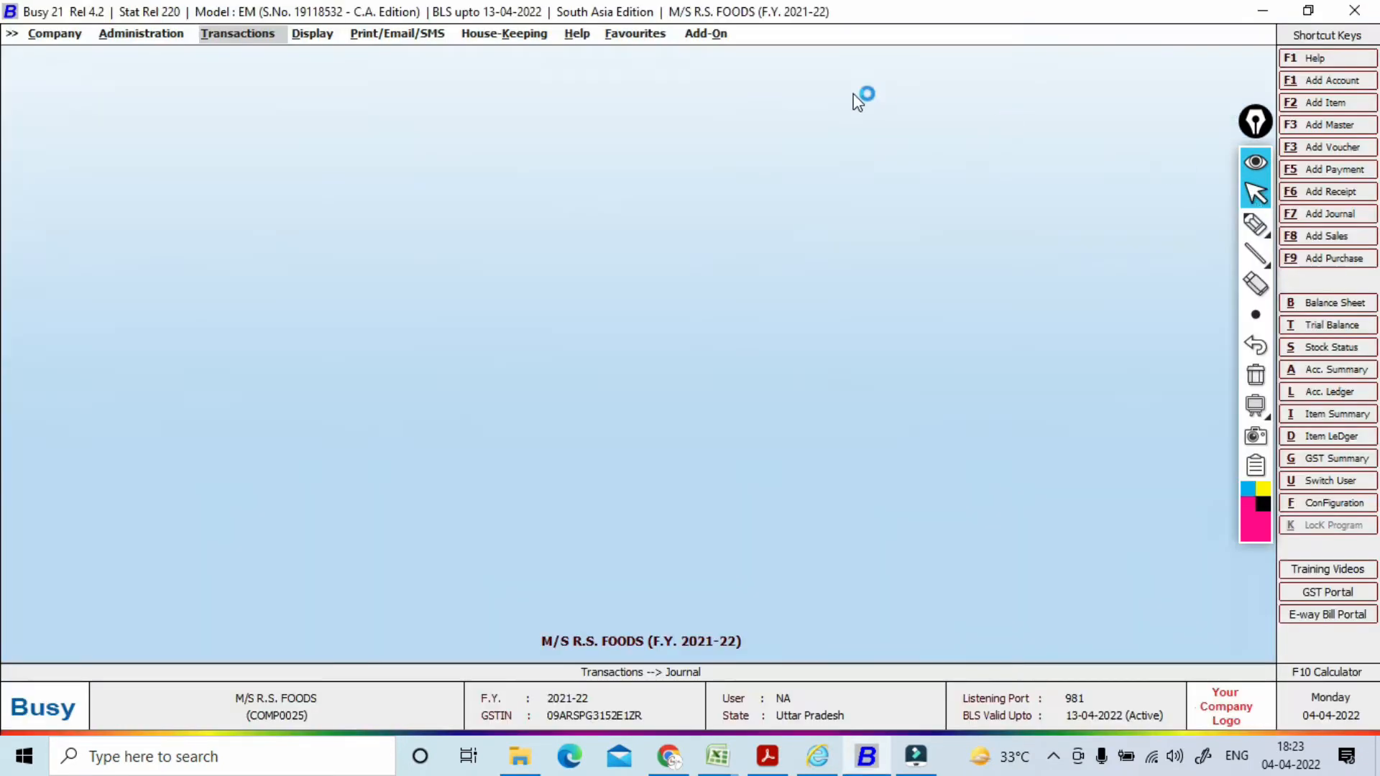
left_click(49, 33)
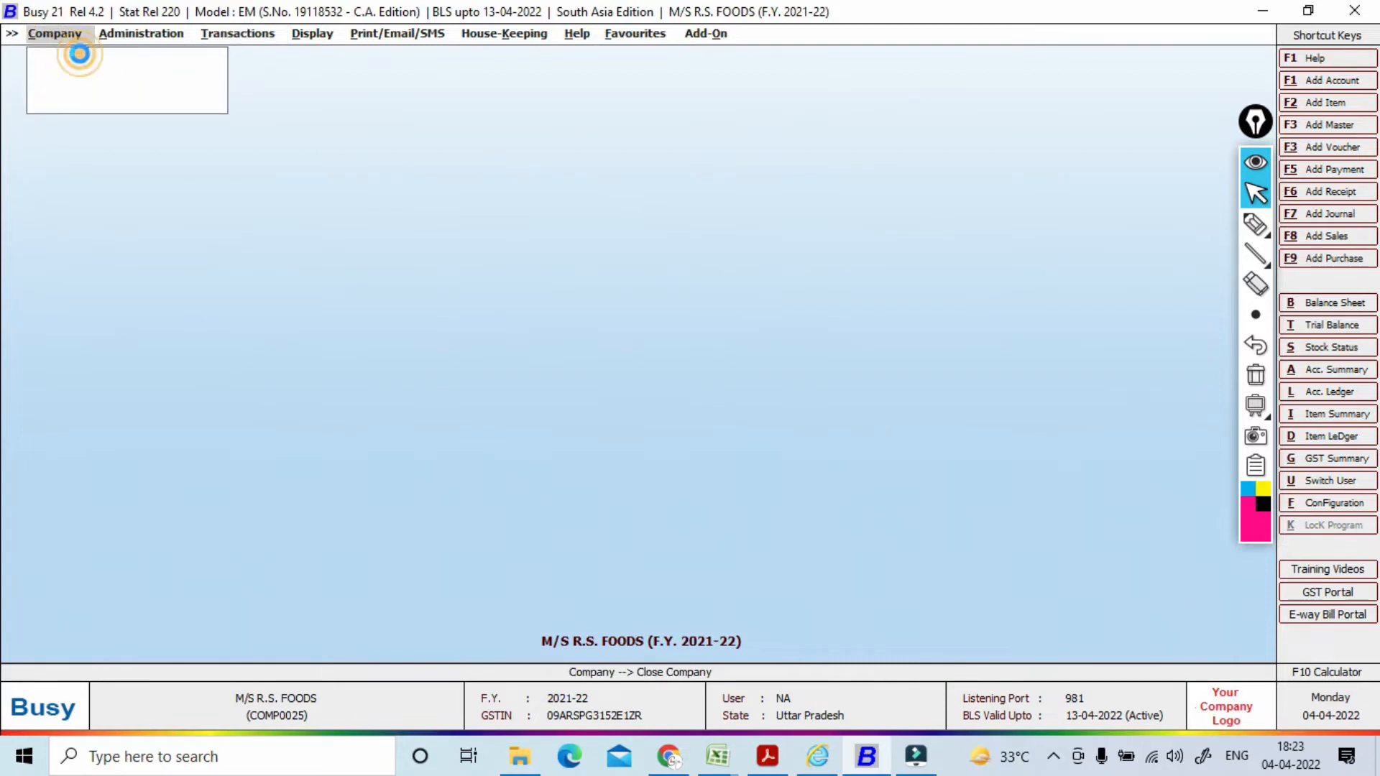
left_click(81, 58)
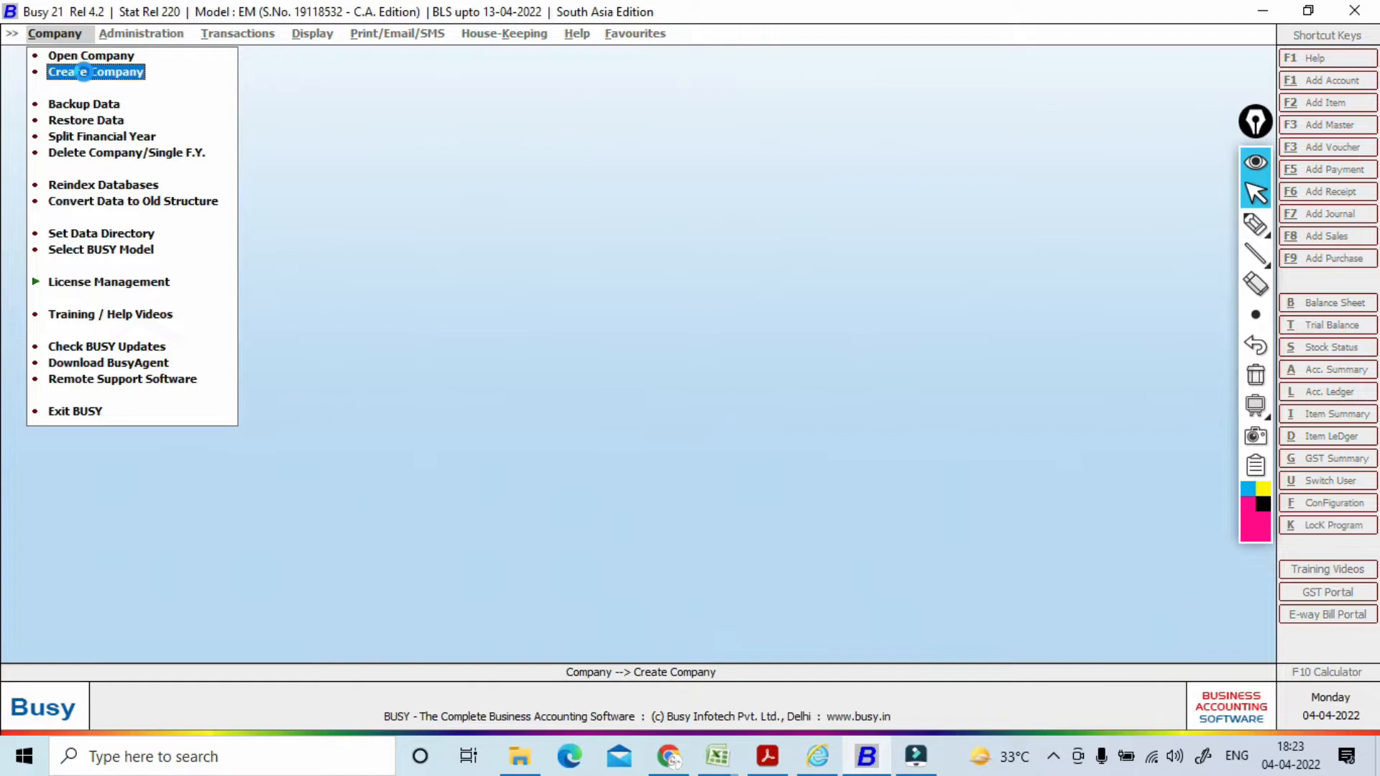
Step: Start a new company named AL REHMAN FROZEN FOODS, pasting the name from the GST portal
left_click(85, 72)
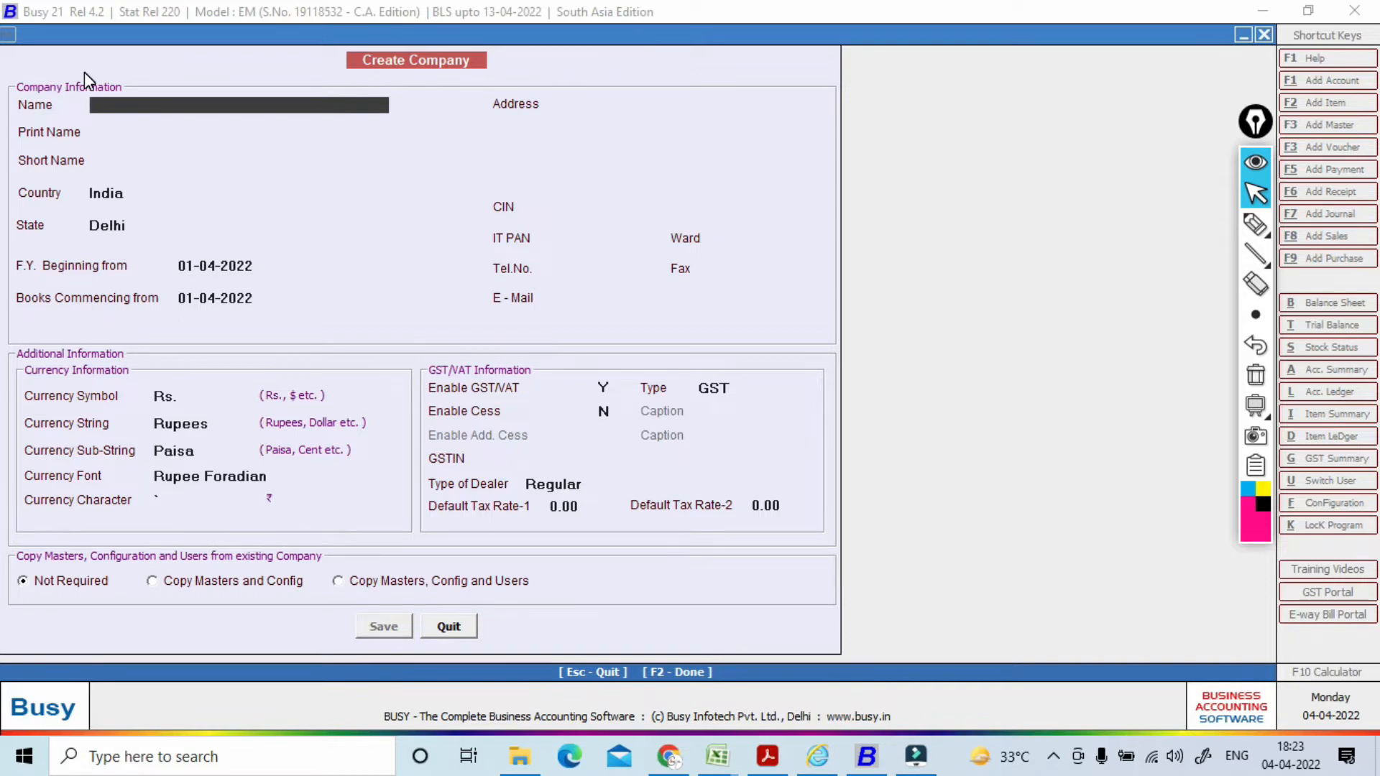
key("alt+Tab")
key("alt+Tab")
key("alt+Tab")
key("alt+Tab")
key("alt+Tab")
key("alt+Tab")
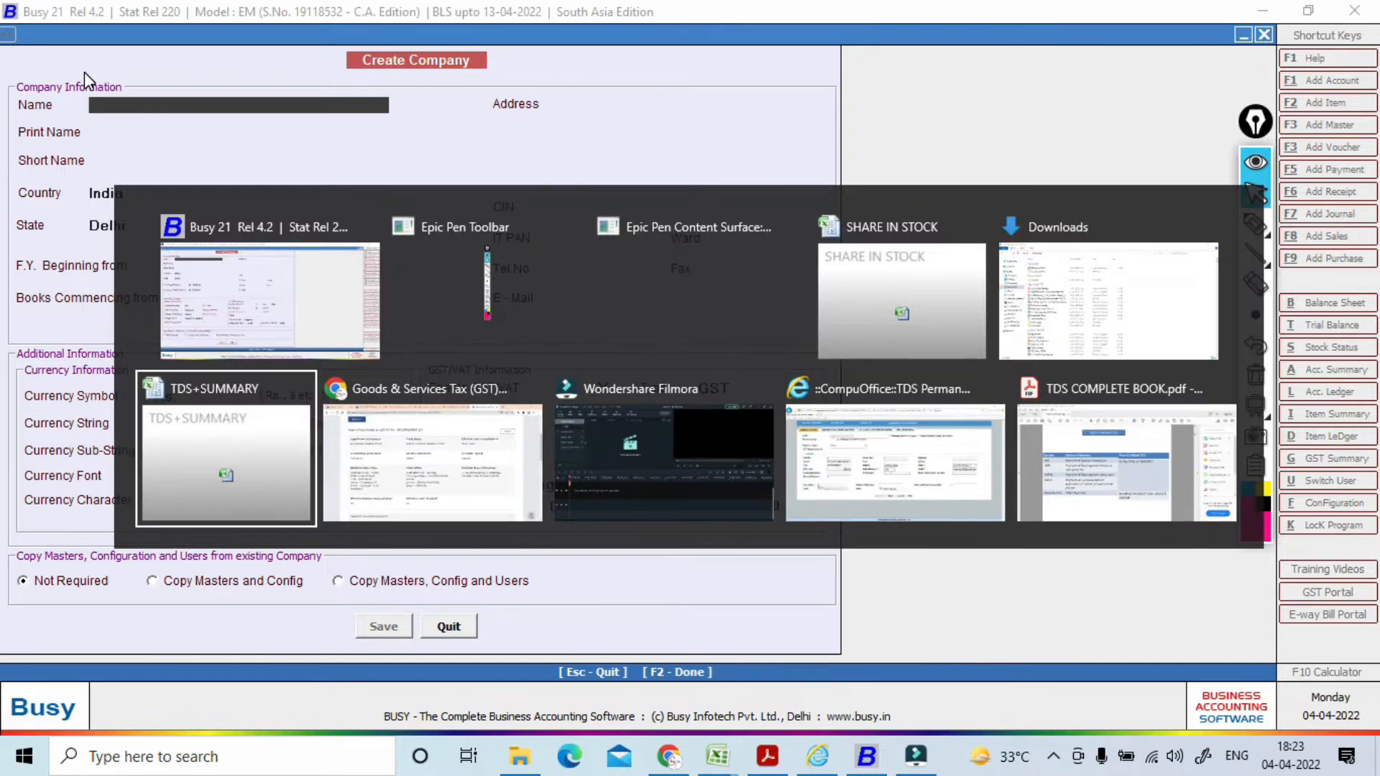
left_click_drag(171, 248, 401, 253)
key("ctrl+c")
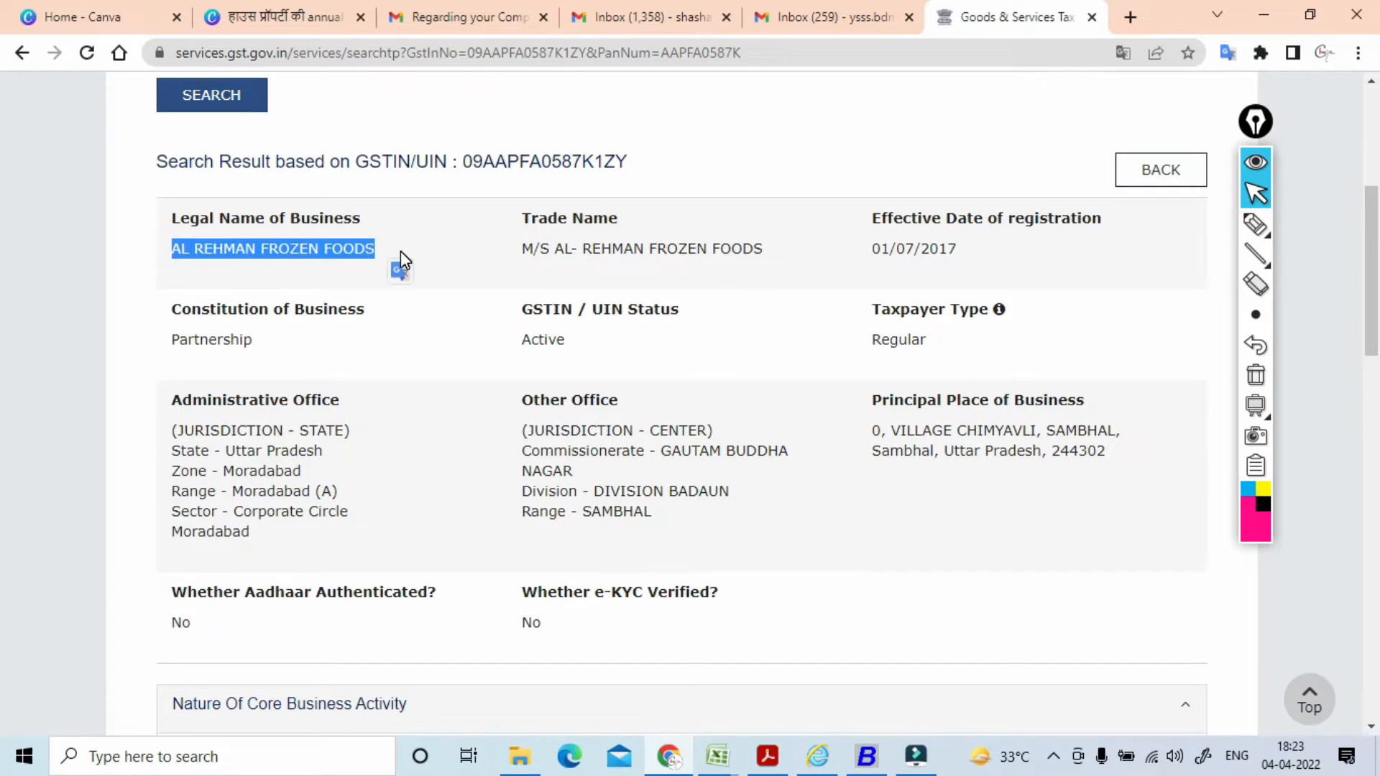
key("alt+Tab")
key("ctrl+v")
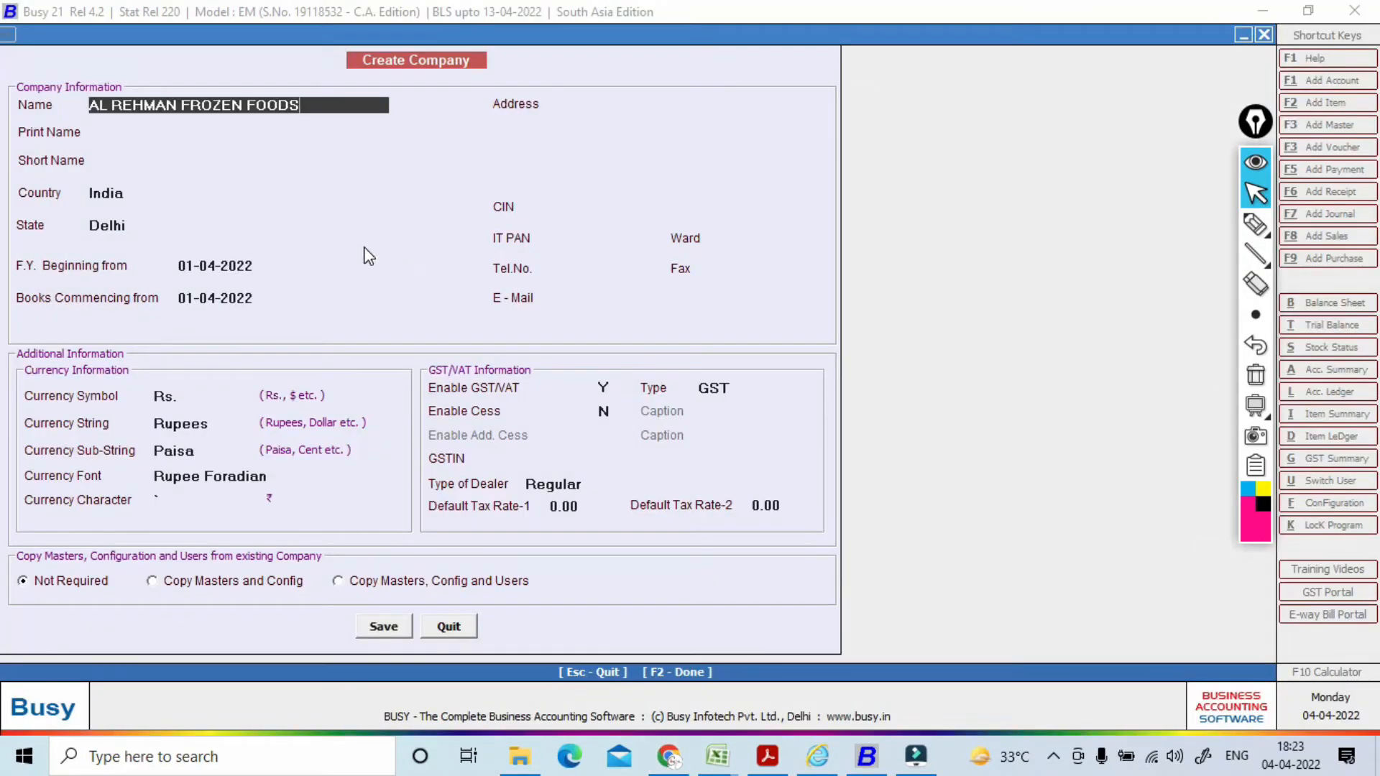
key("Return")
key("Return")
key("Return")
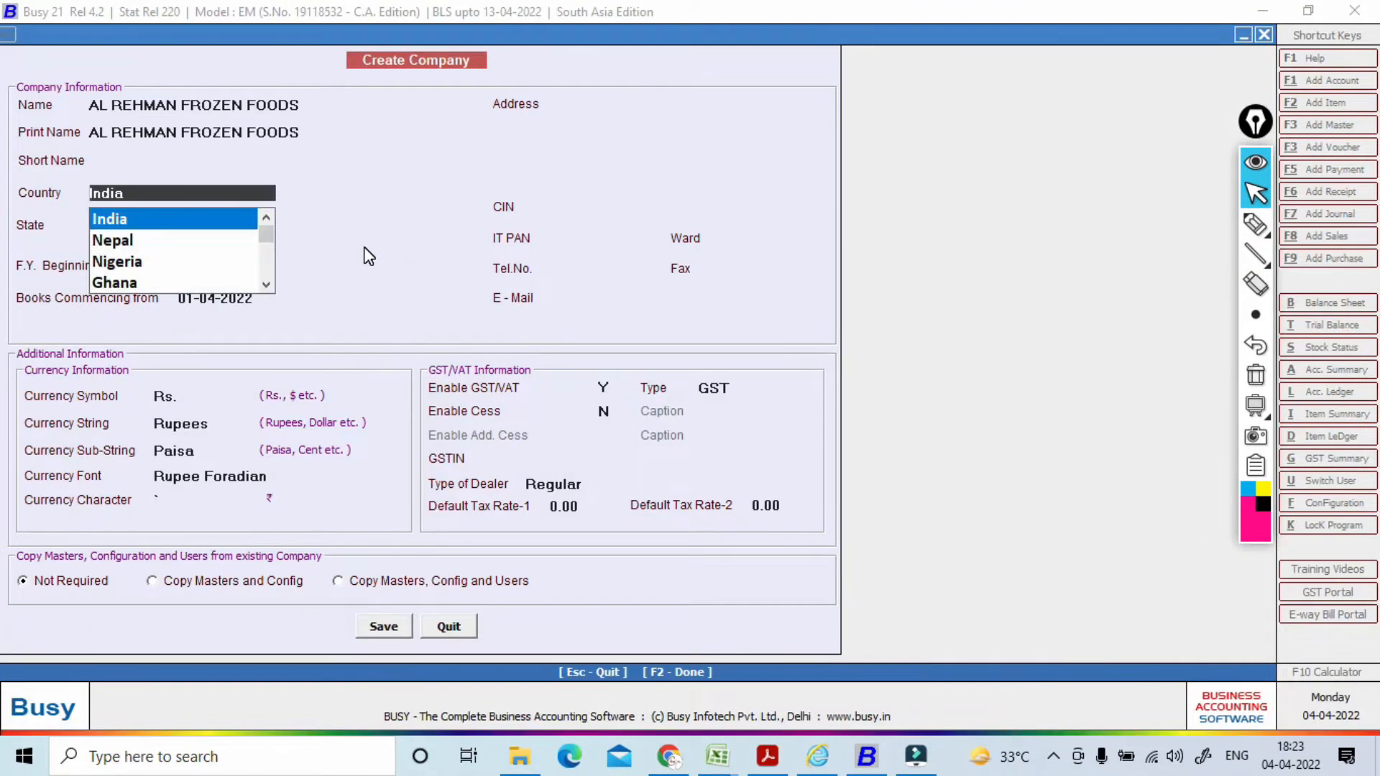
key("Return")
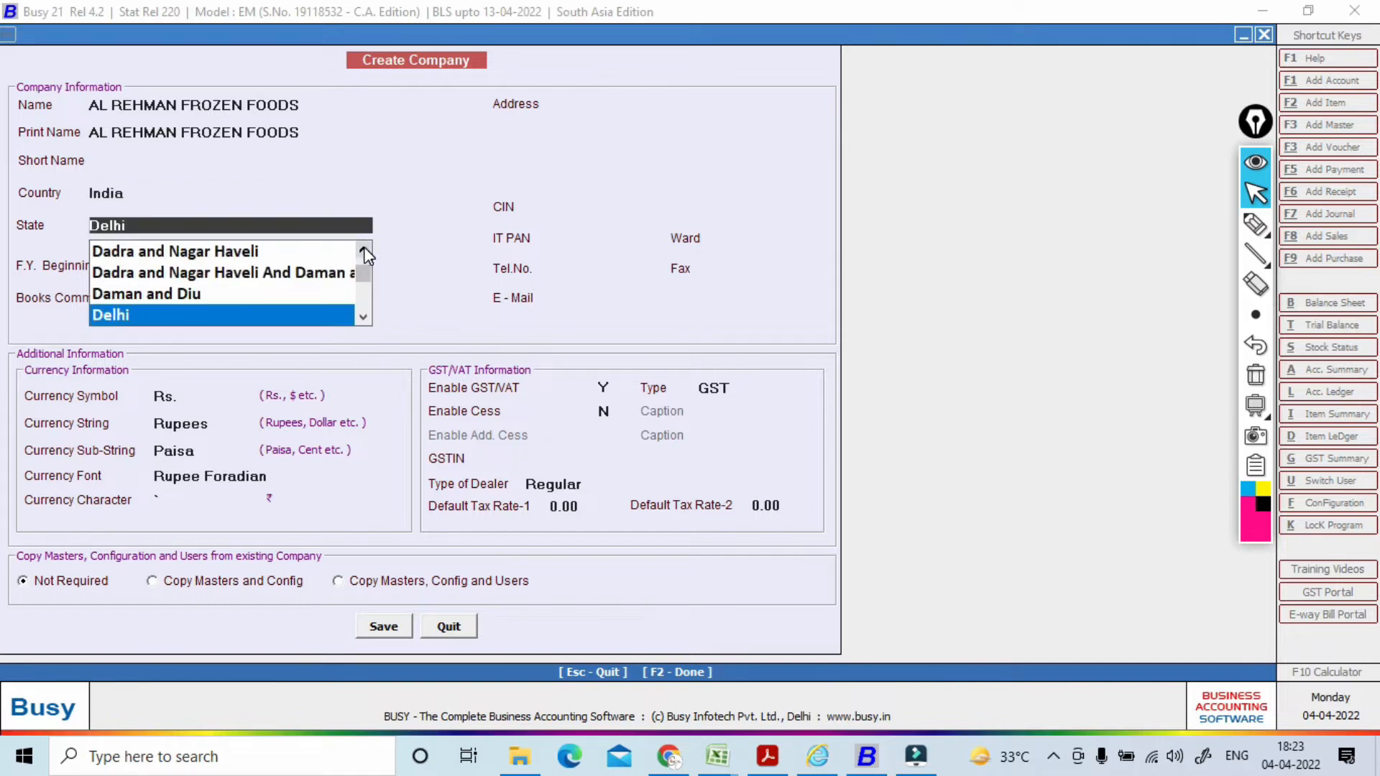
Step: Set the state to Uttar Pradesh and the financial year beginning to 01-04-2021
type("U")
key("Down")
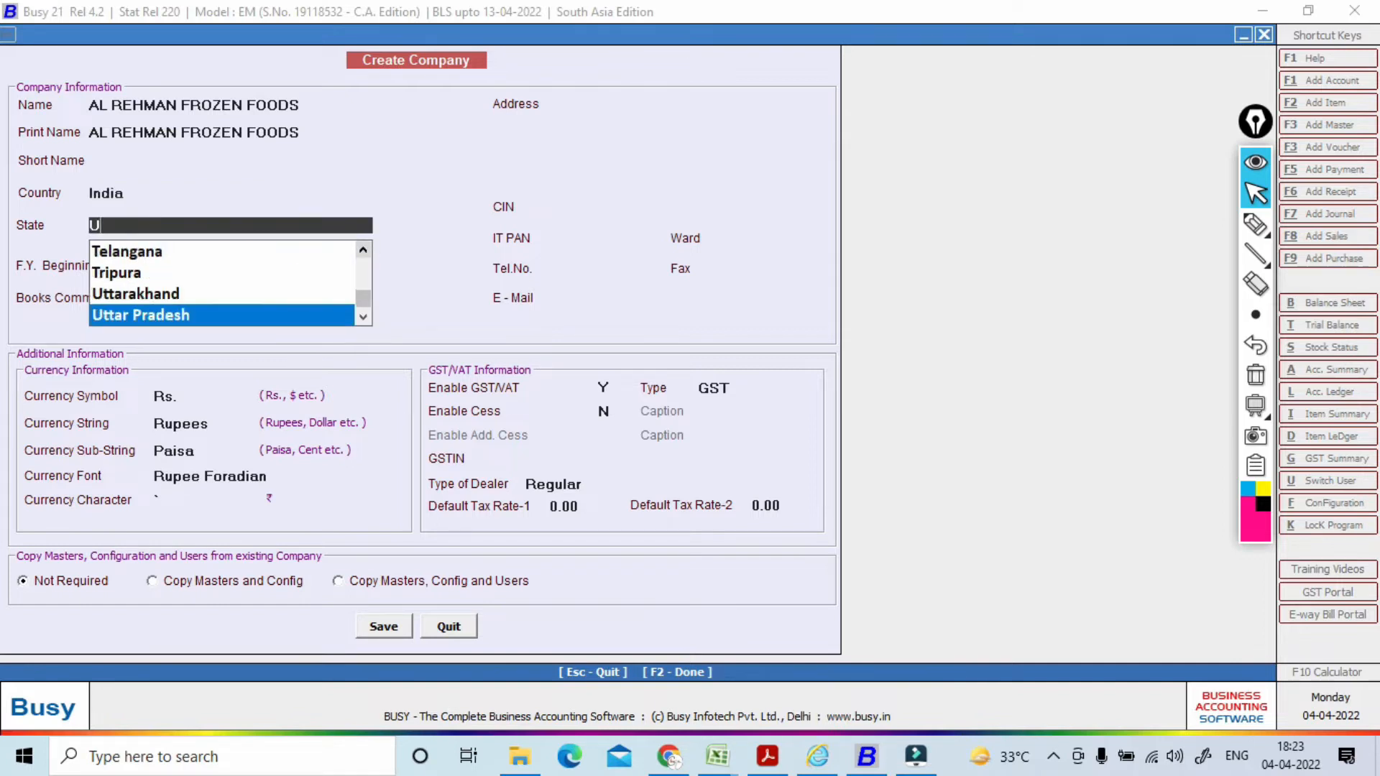
key("Return")
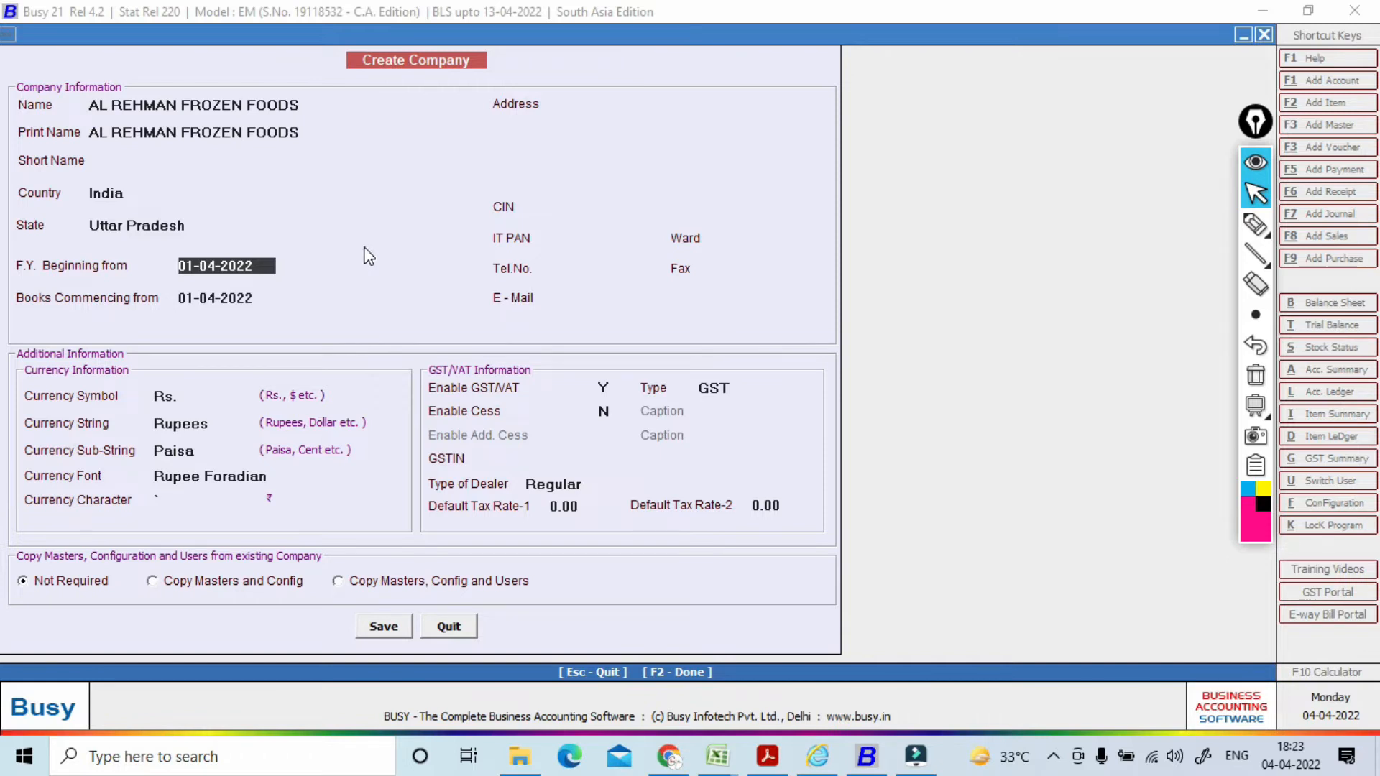
type("01/4/2021")
key("Return")
key("Return")
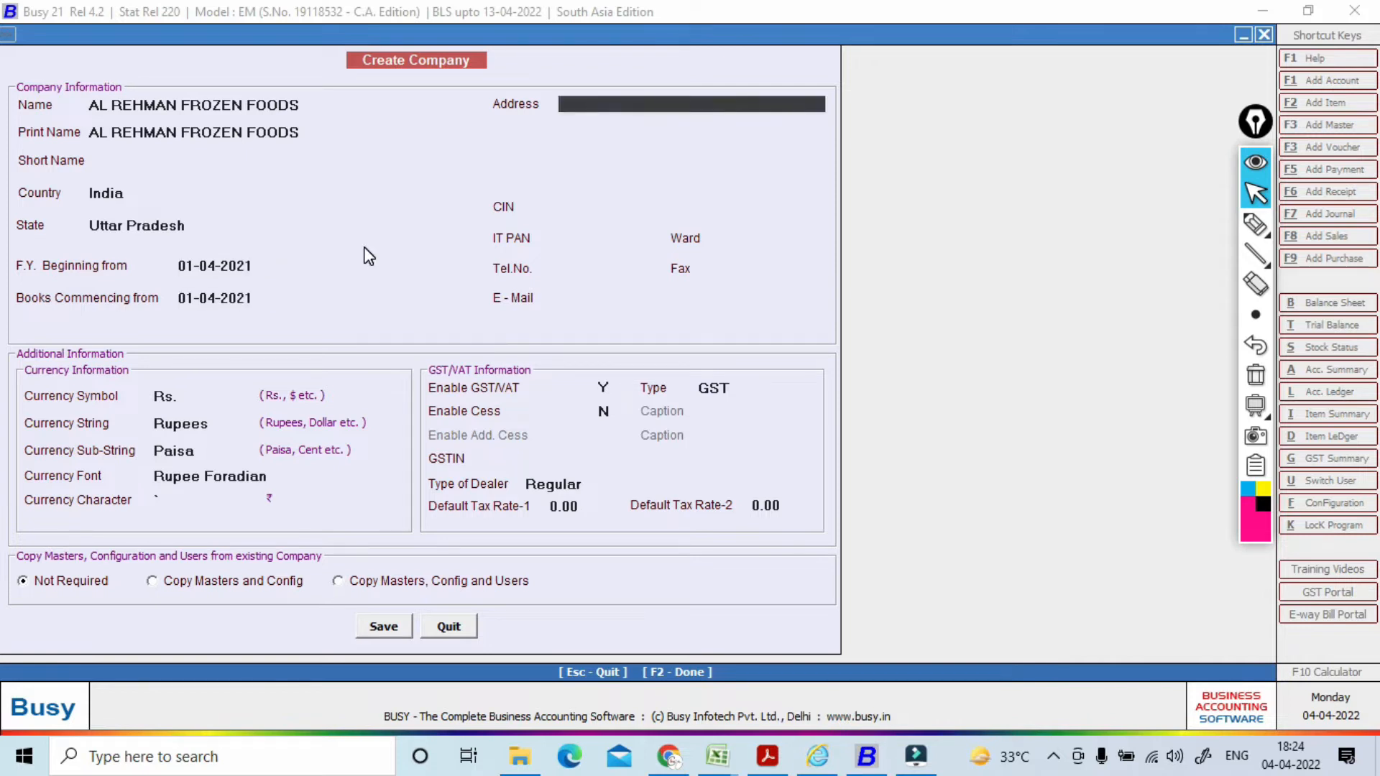
Step: Paste the principal place of business address from the GST portal into Address
key("alt+Tab")
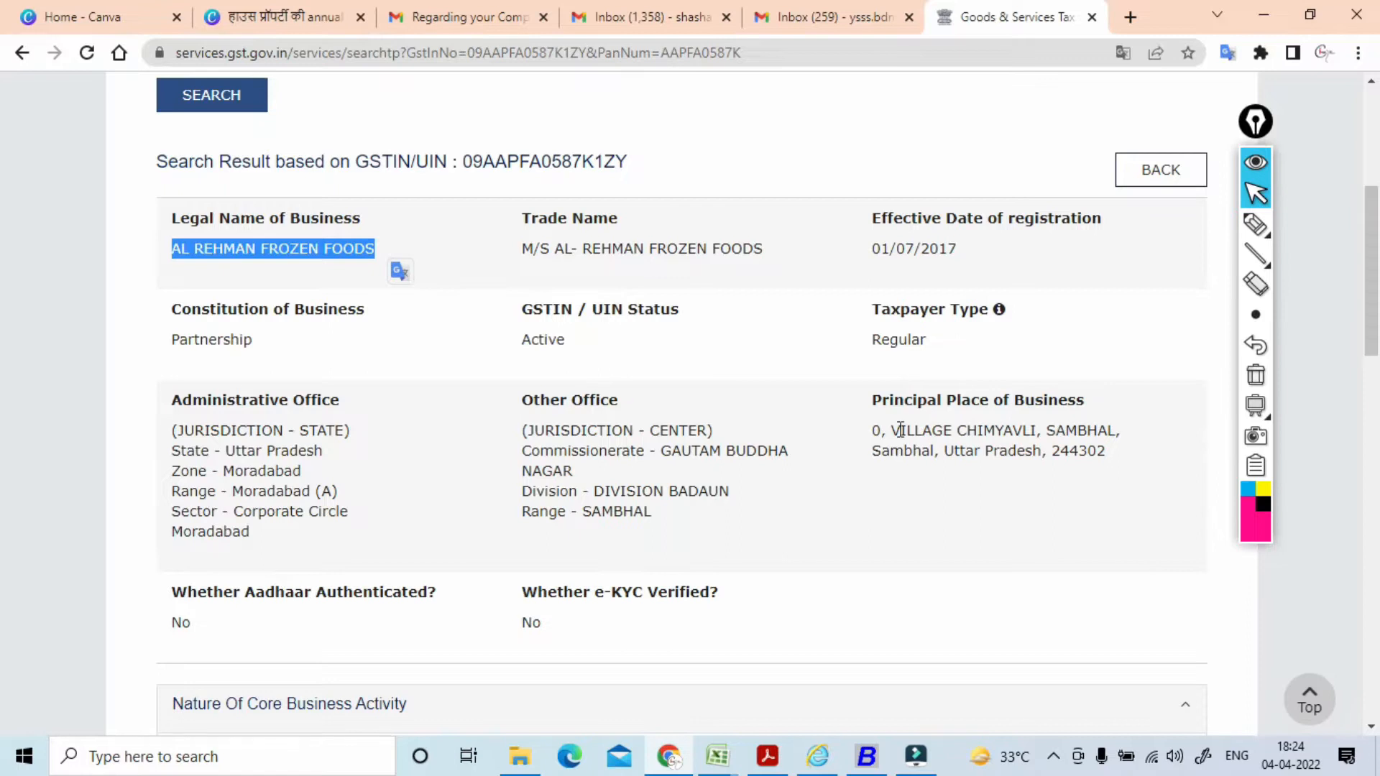
left_click_drag(868, 432, 1112, 474)
key("ctrl+c")
key("alt+Tab")
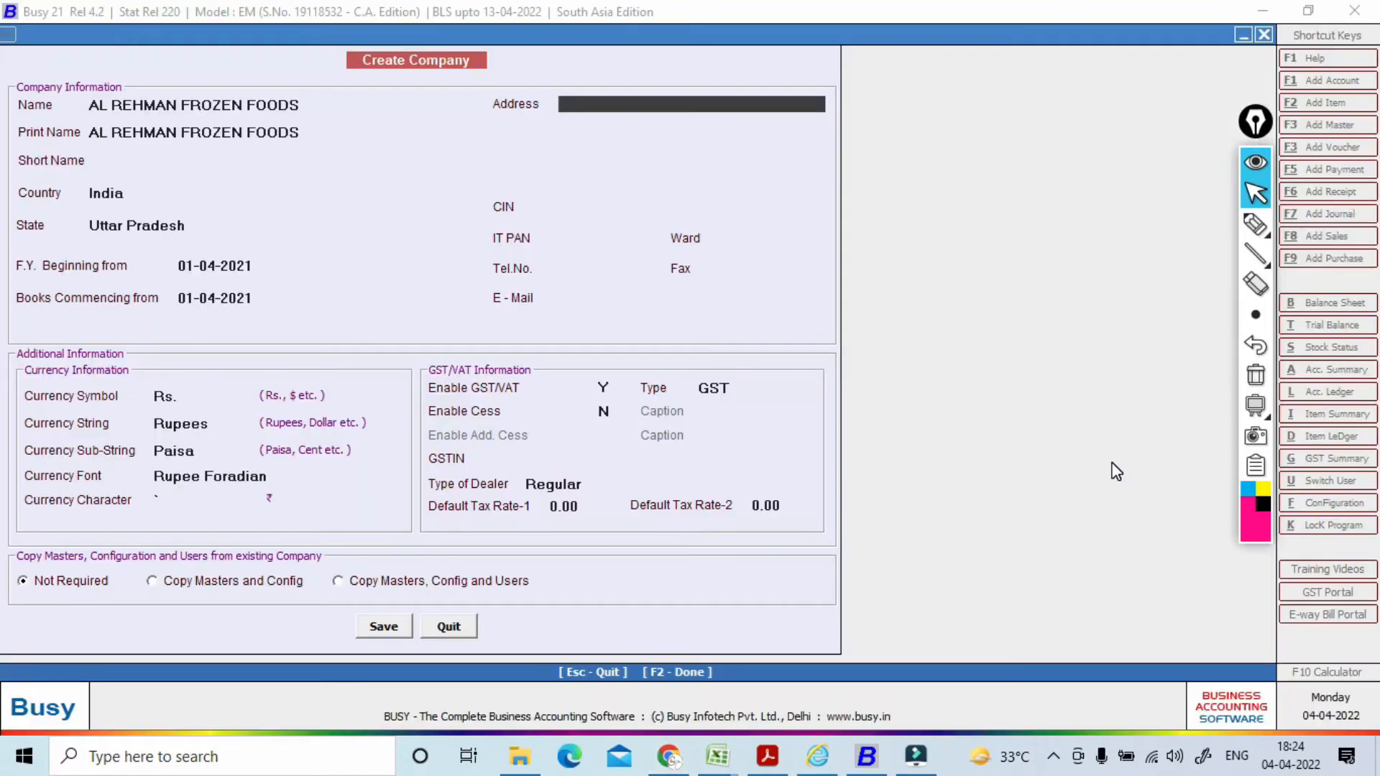
key("ctrl+v")
key("Return")
key("Return")
key("Return")
key("Return")
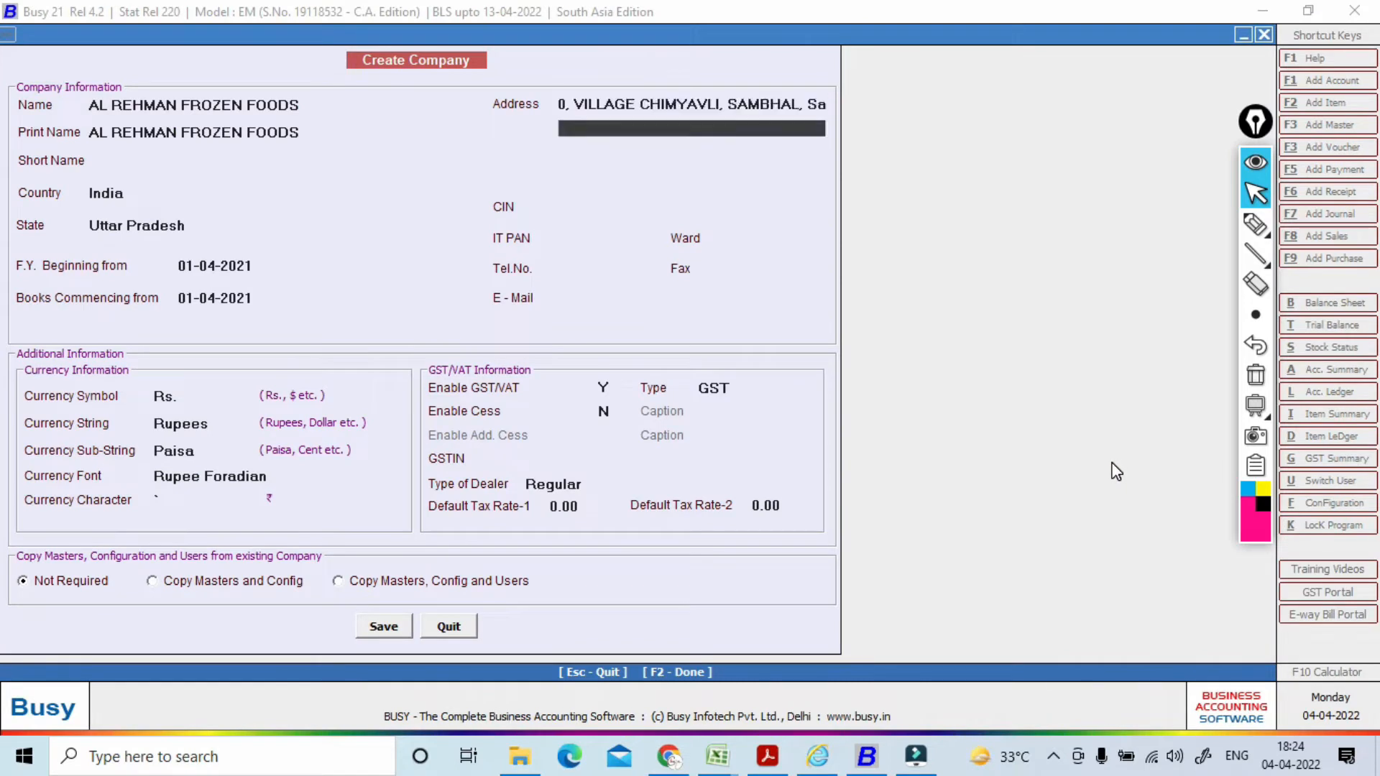
key("Return")
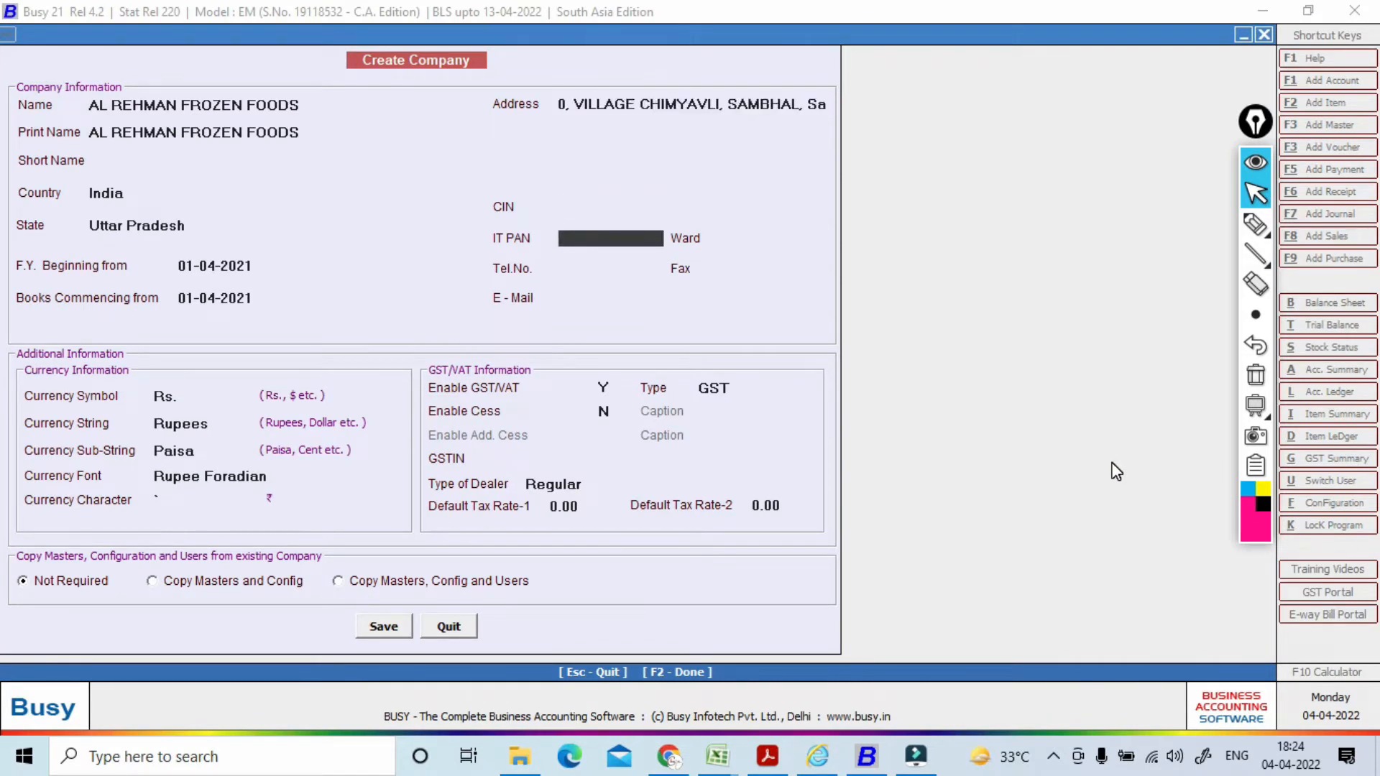
Step: Copy the PAN from the GSTIN into IT PAN and advance to the GST settings
key("alt+Tab")
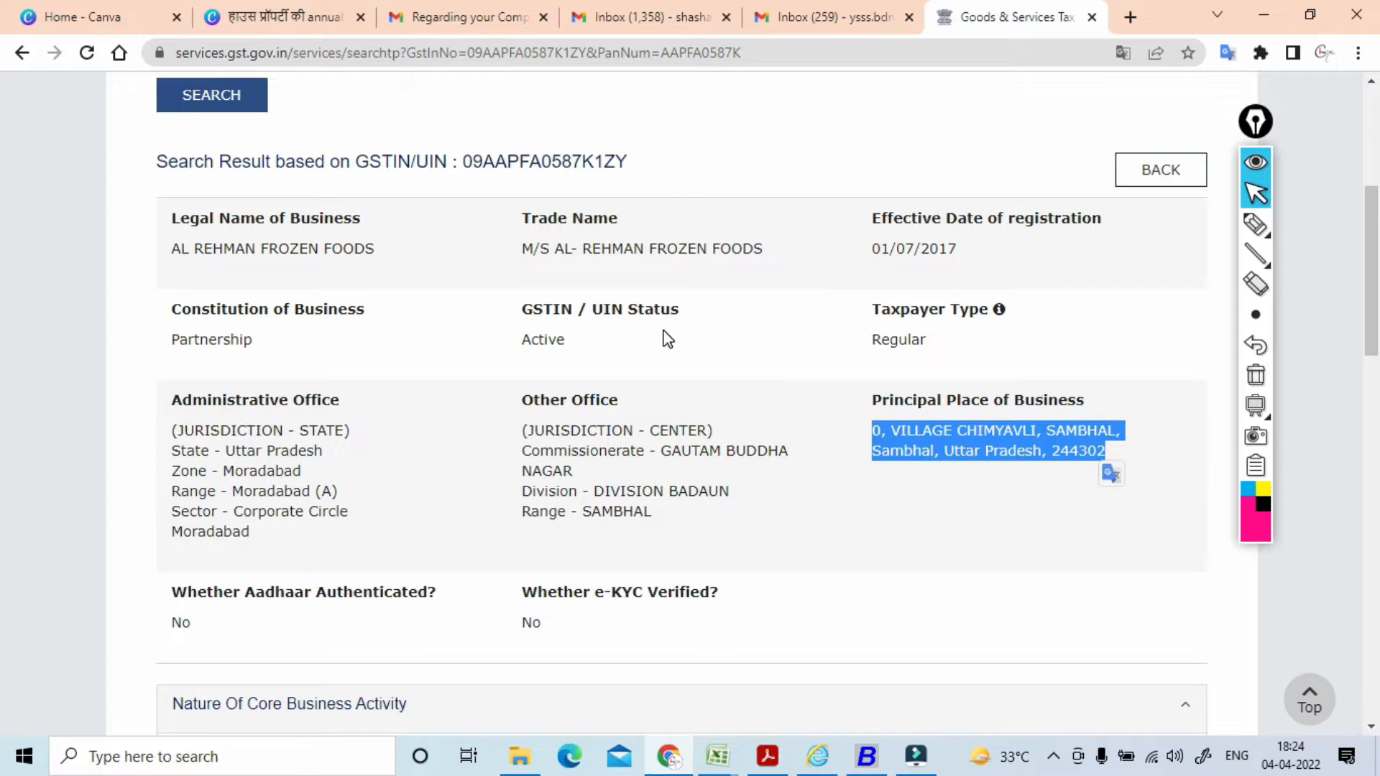
left_click_drag(488, 163, 593, 162)
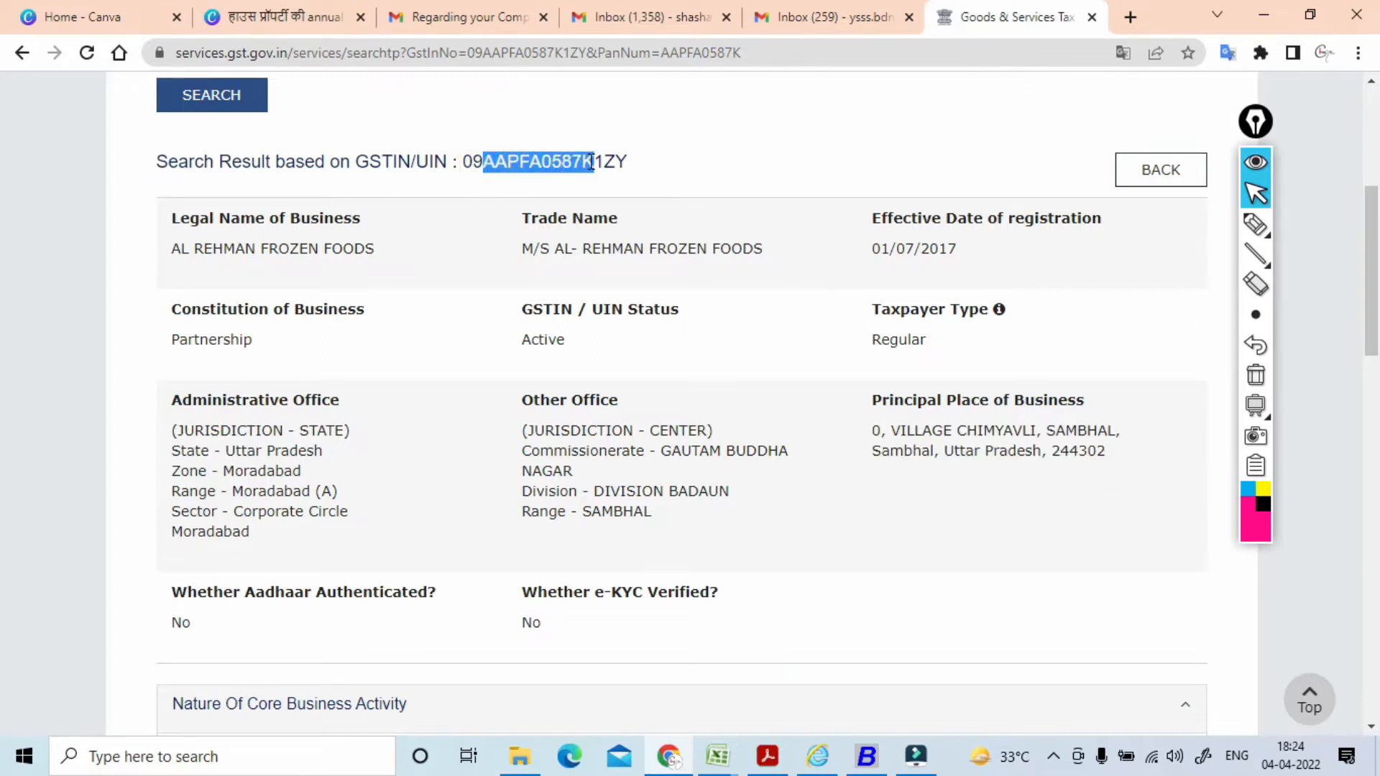
key("ctrl+c")
key("alt+Tab")
key("ctrl+v")
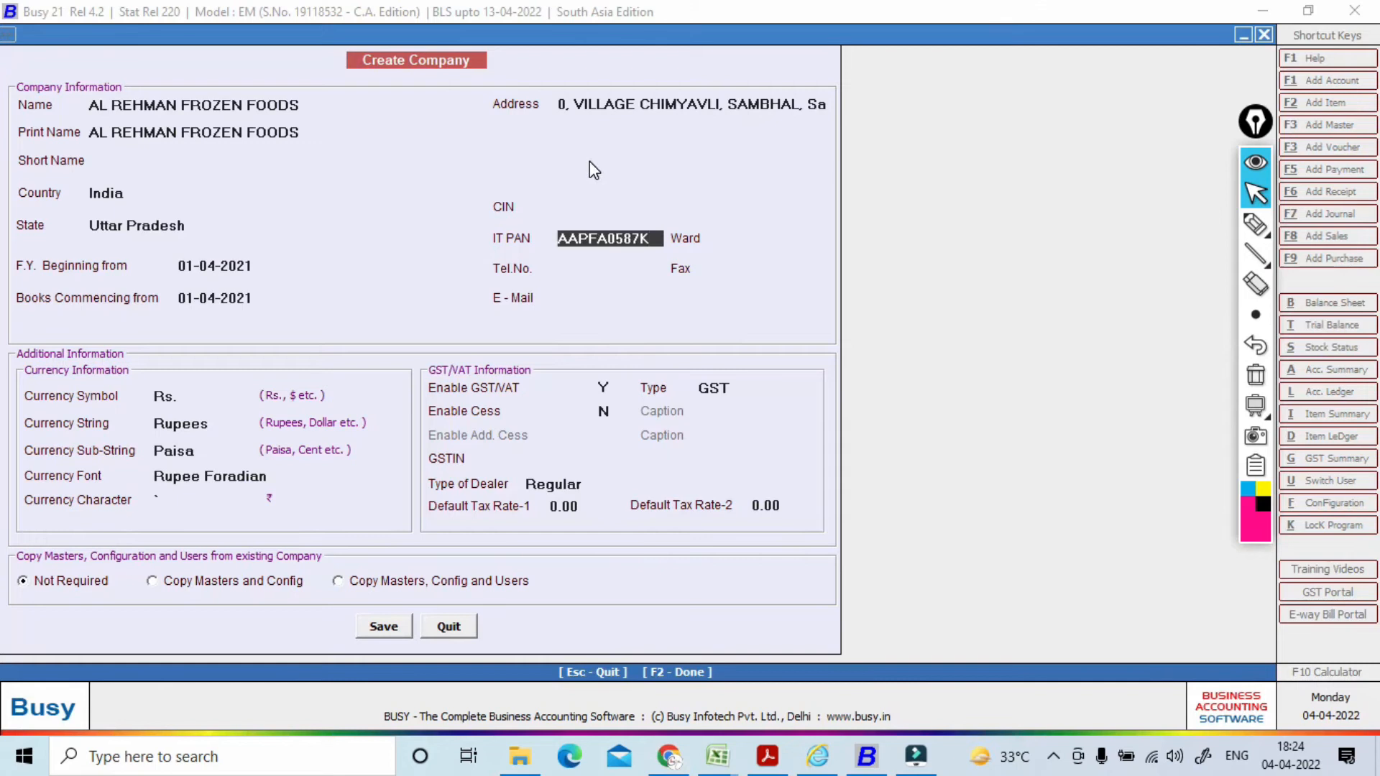
key("Return")
key("Return")
key("Return")
key("Return")
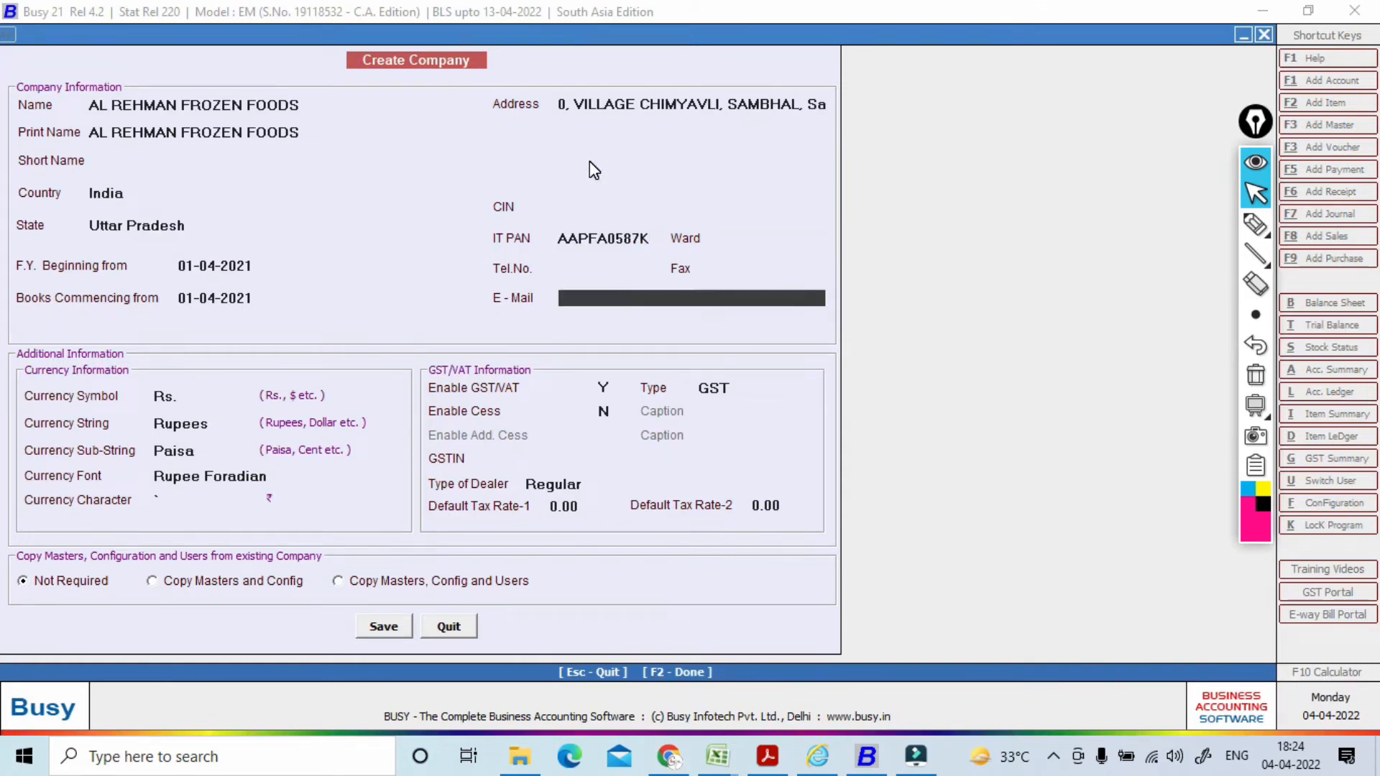
key("Return")
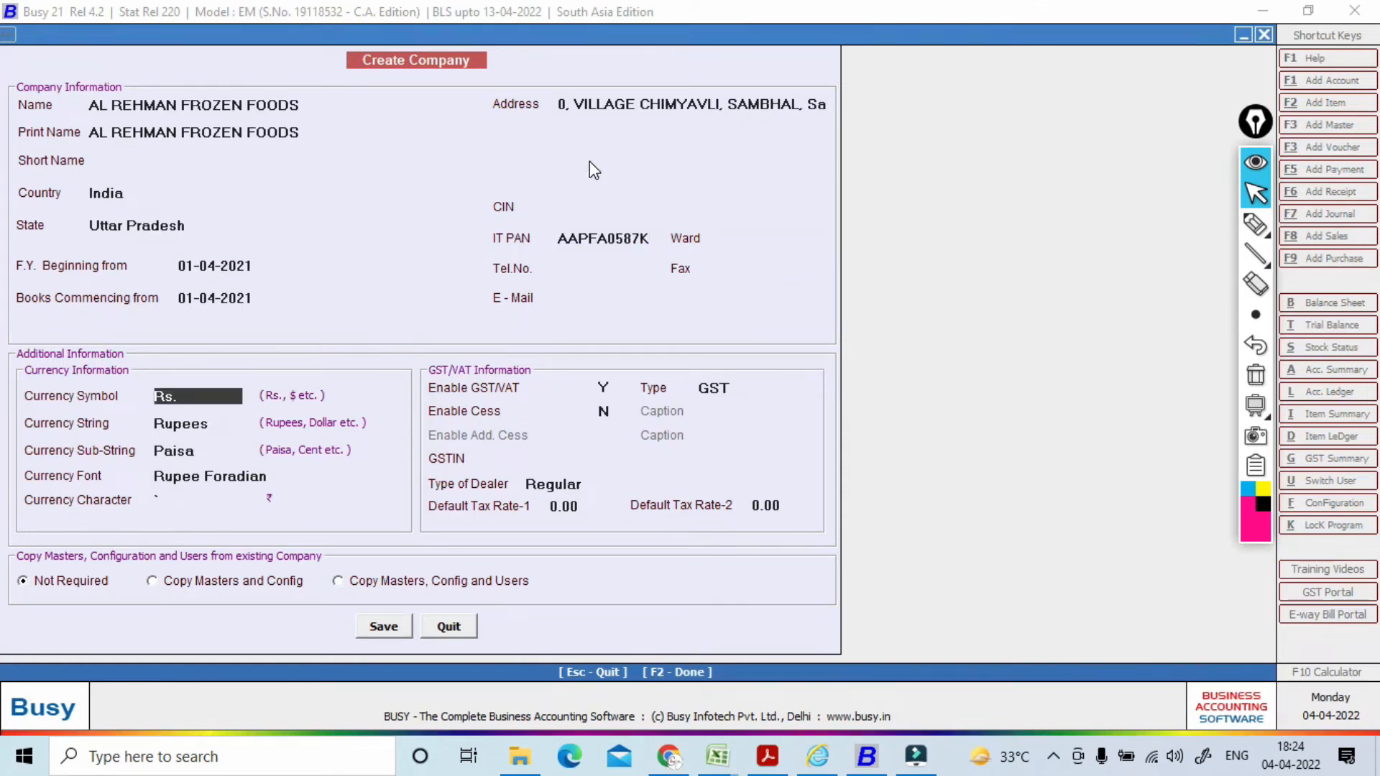
key("Return")
key("Return")
key("Return")
key("Return")
key("Return")
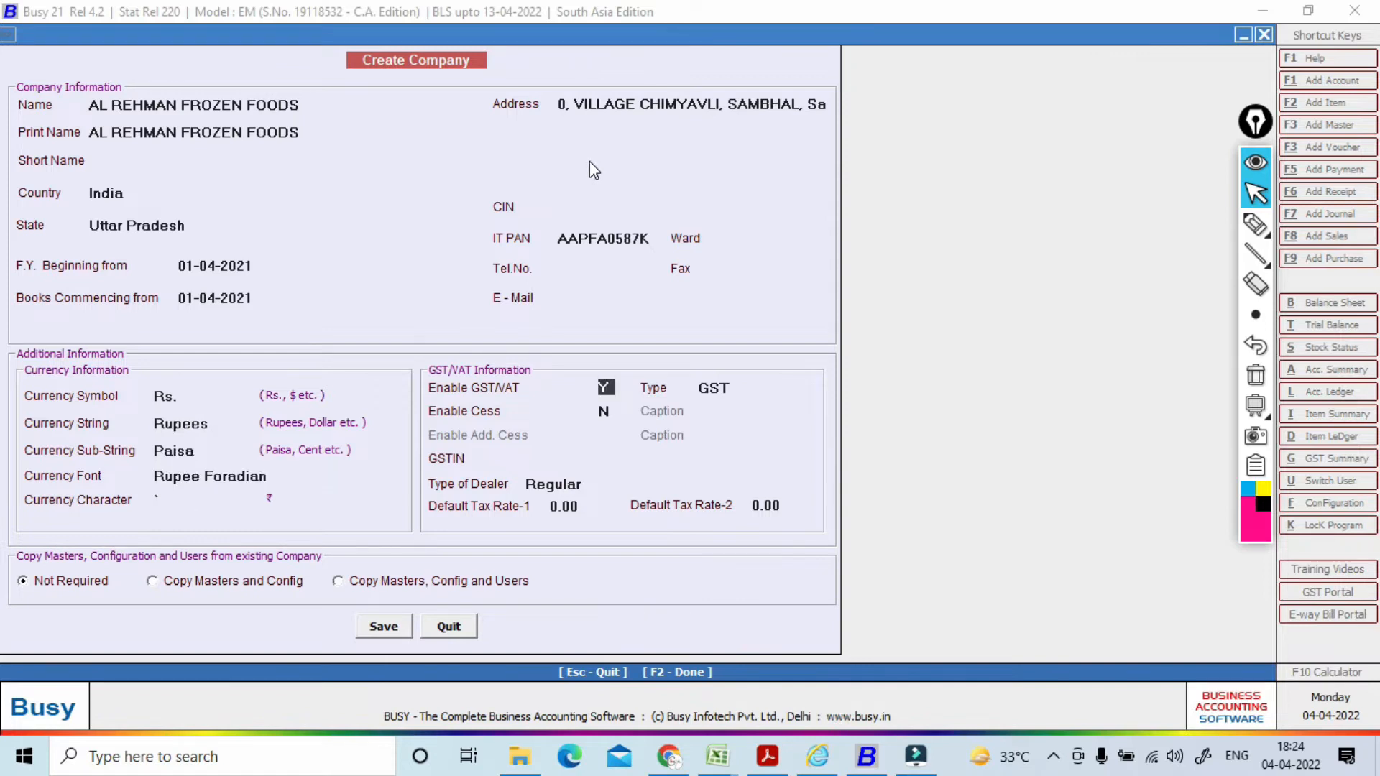
key("Return")
key("Return")
key("Return")
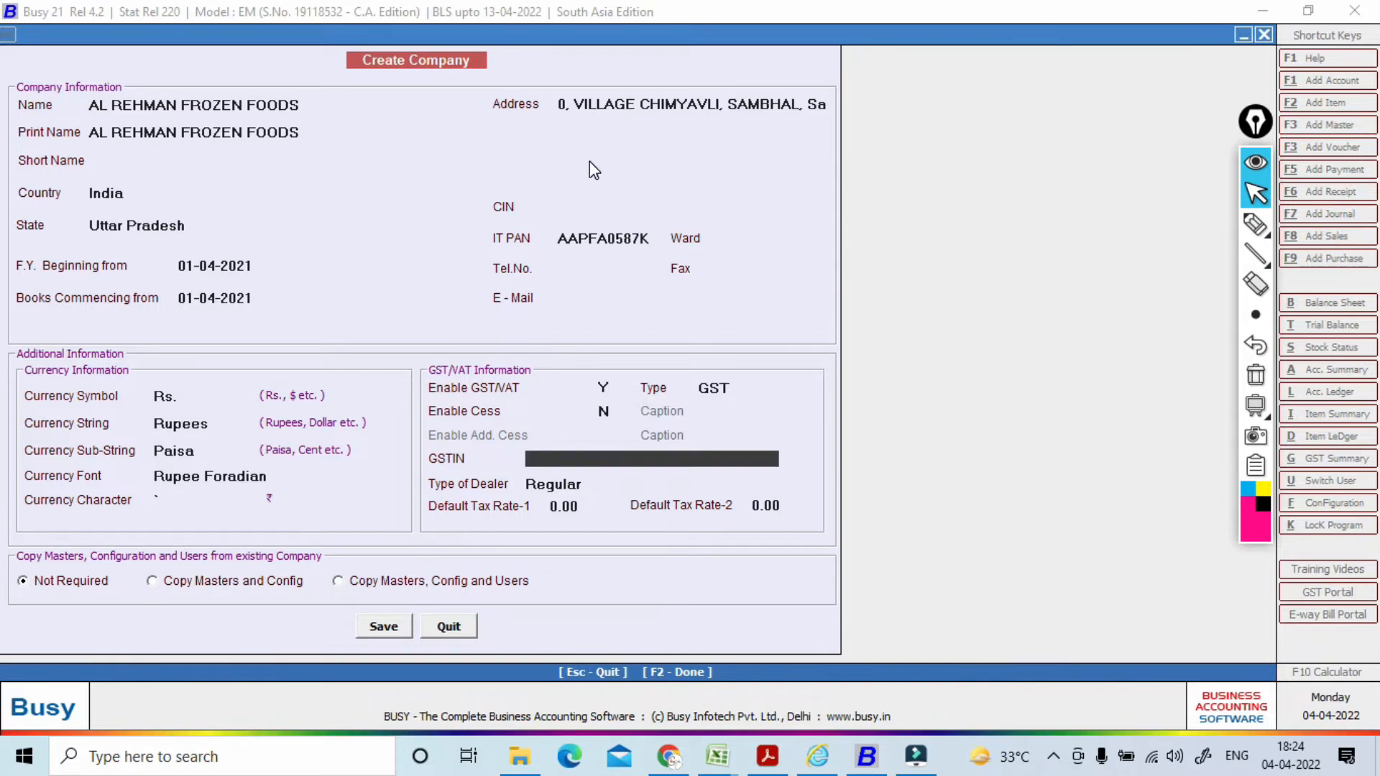
Step: Paste the full GSTIN copied from the portal's search result into the GSTIN field
key("alt+Tab")
left_click_drag(463, 161, 685, 154)
key("ctrl+c")
key("alt+Tab")
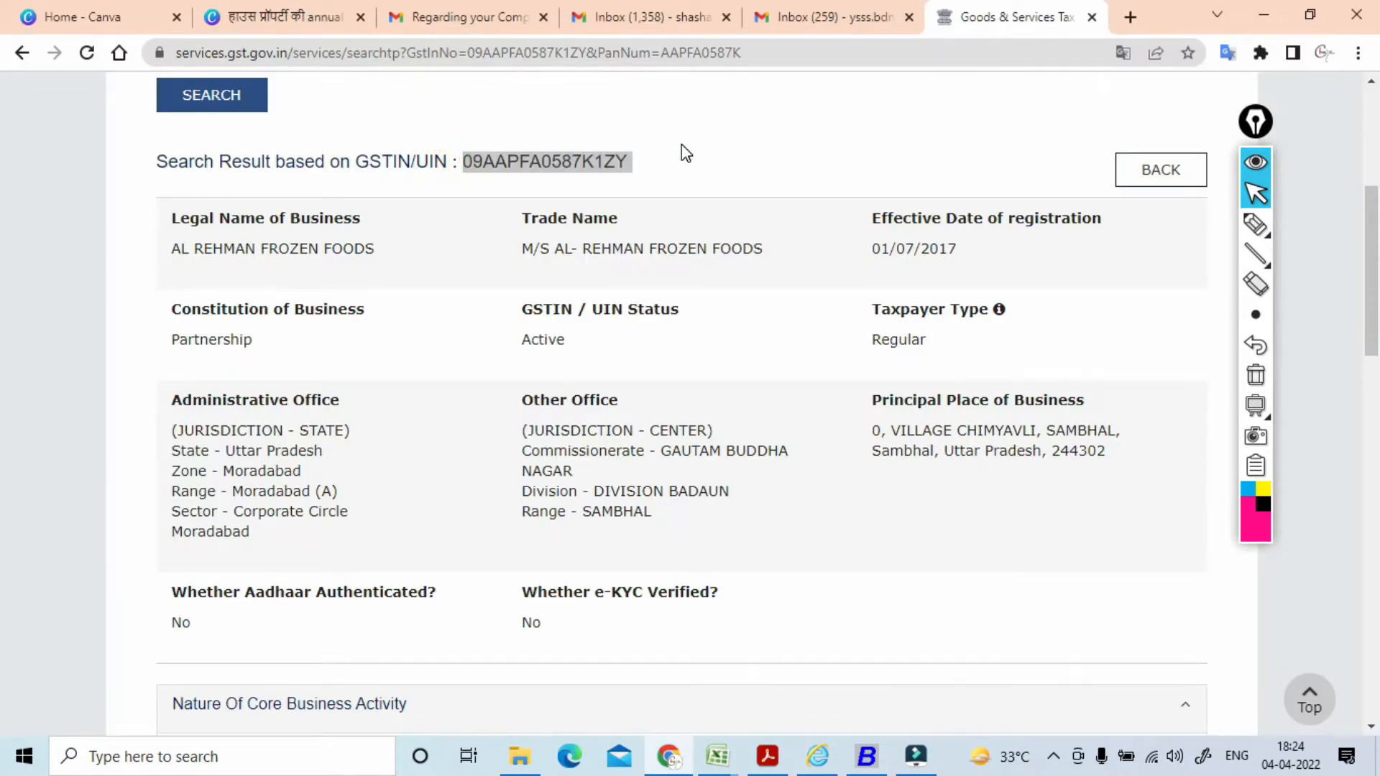
key("ctrl+v")
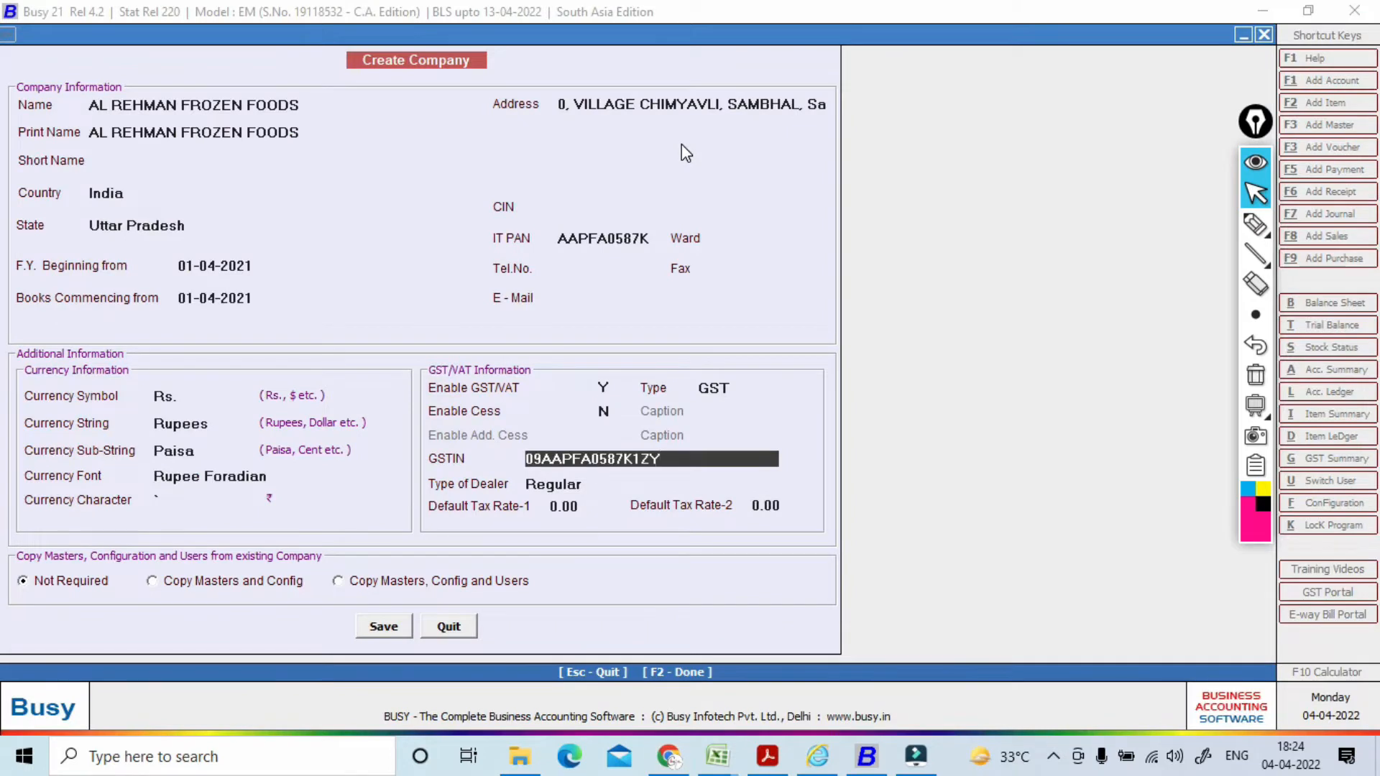
key("Return")
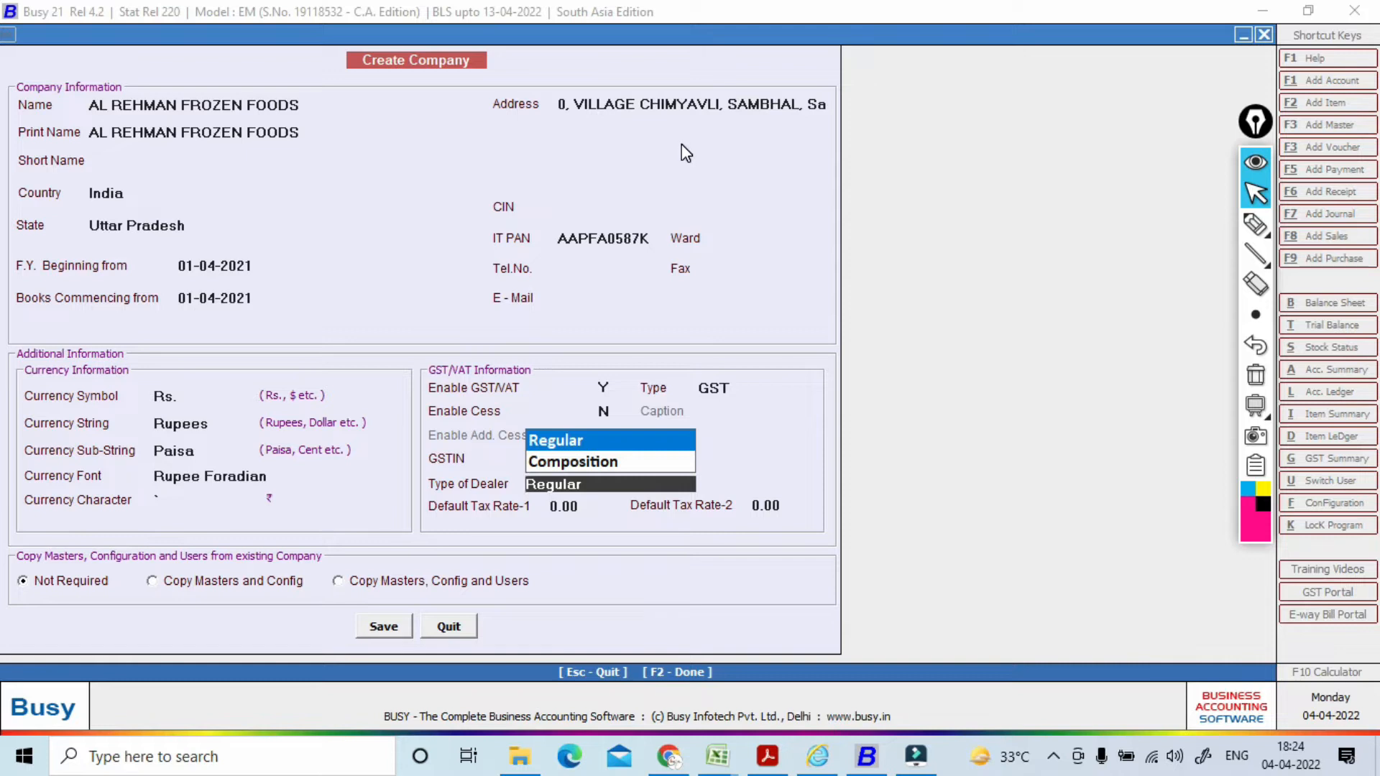
Step: Keep Regular dealer type and default tax rates, then save the company and confirm Yes
key("Return")
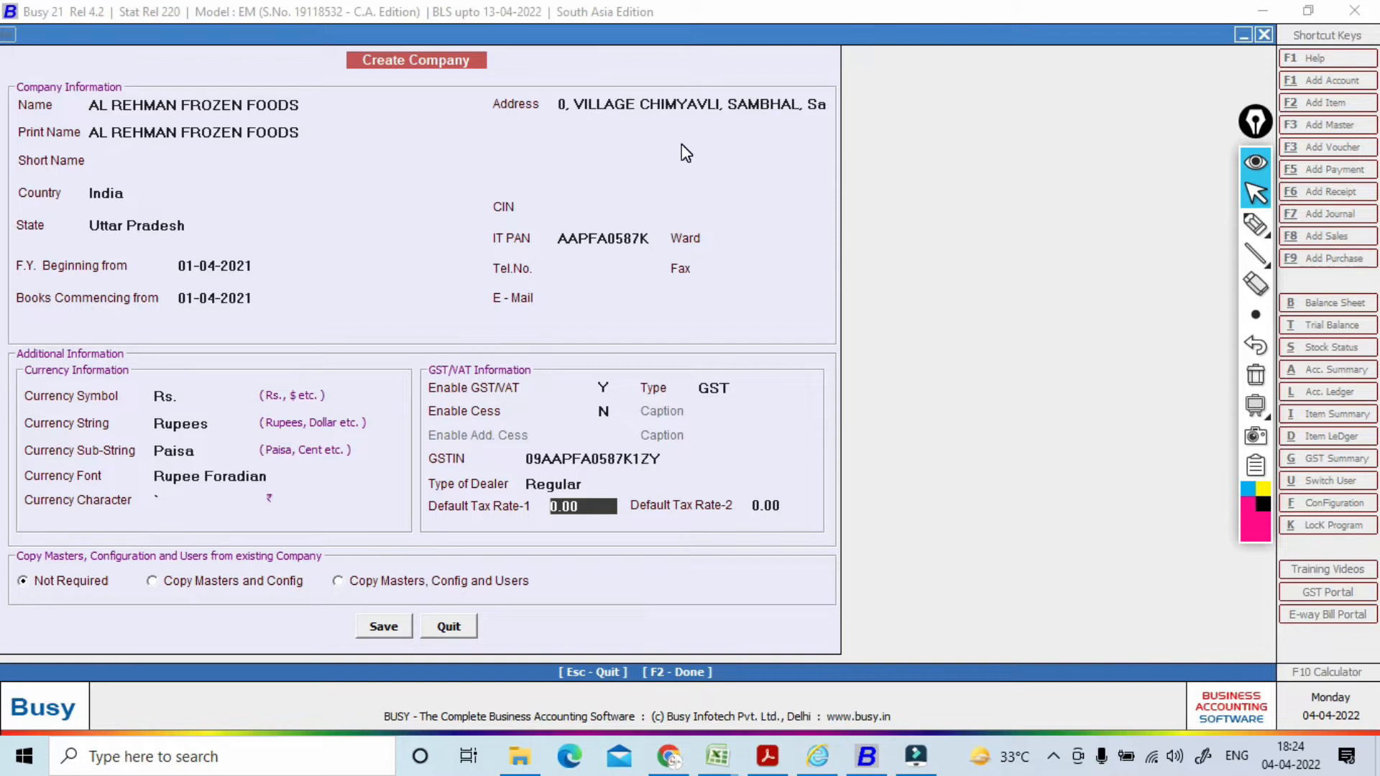
key("Return")
key("Return")
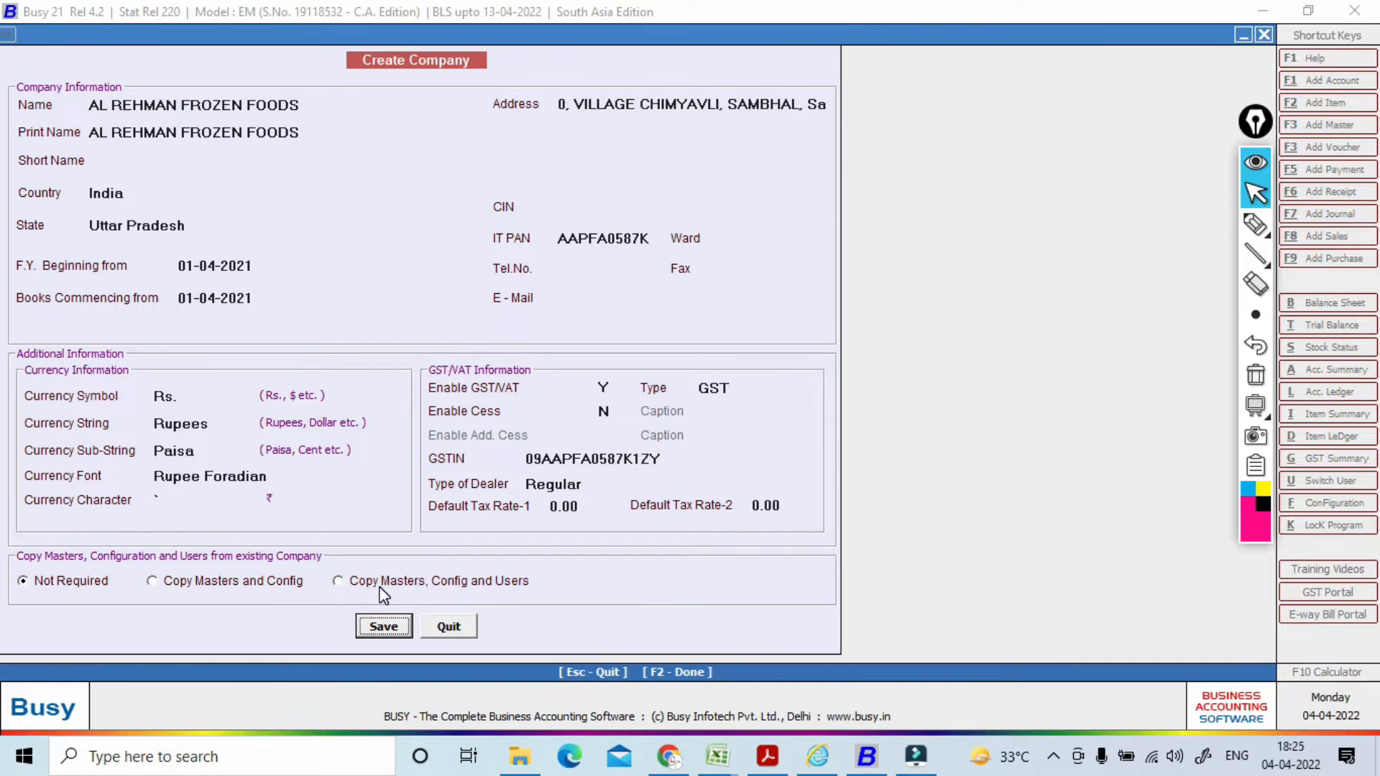
left_click(383, 620)
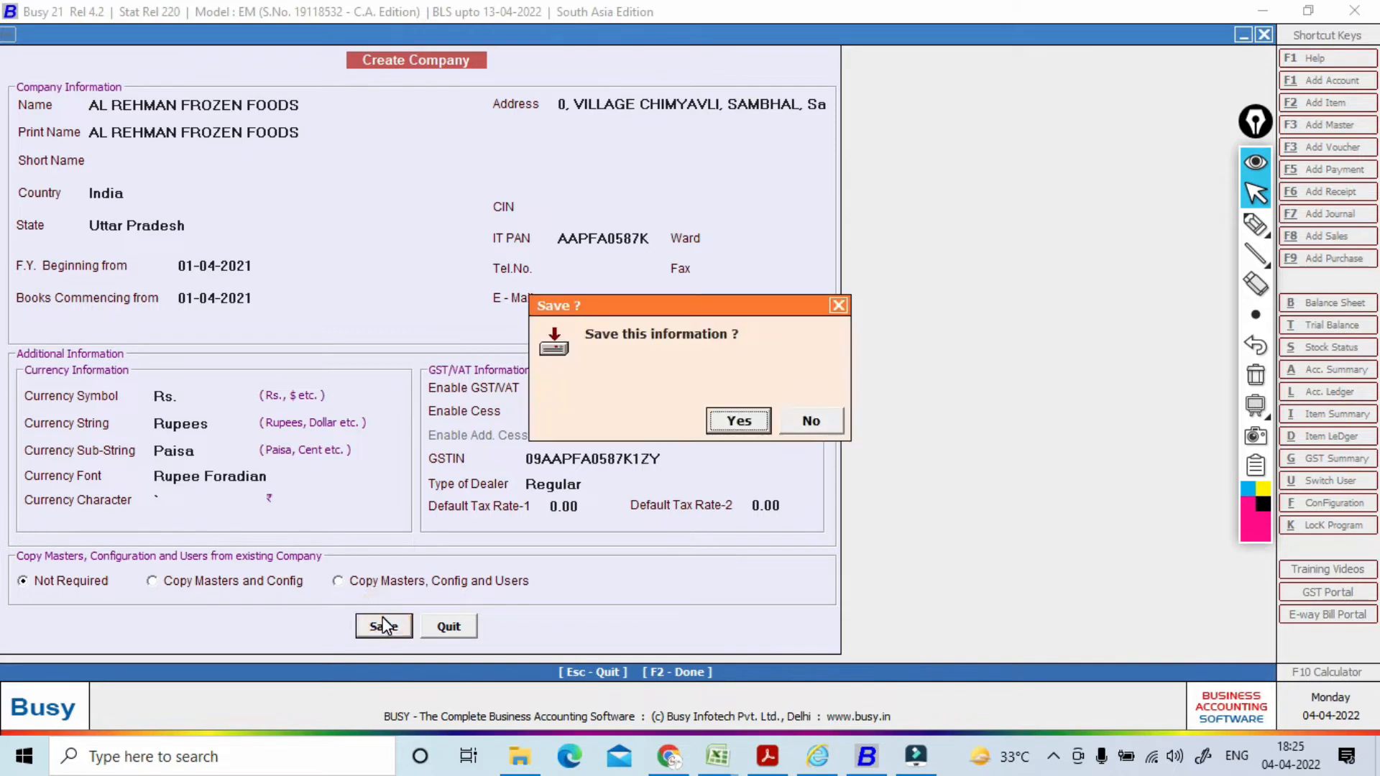
left_click(735, 417)
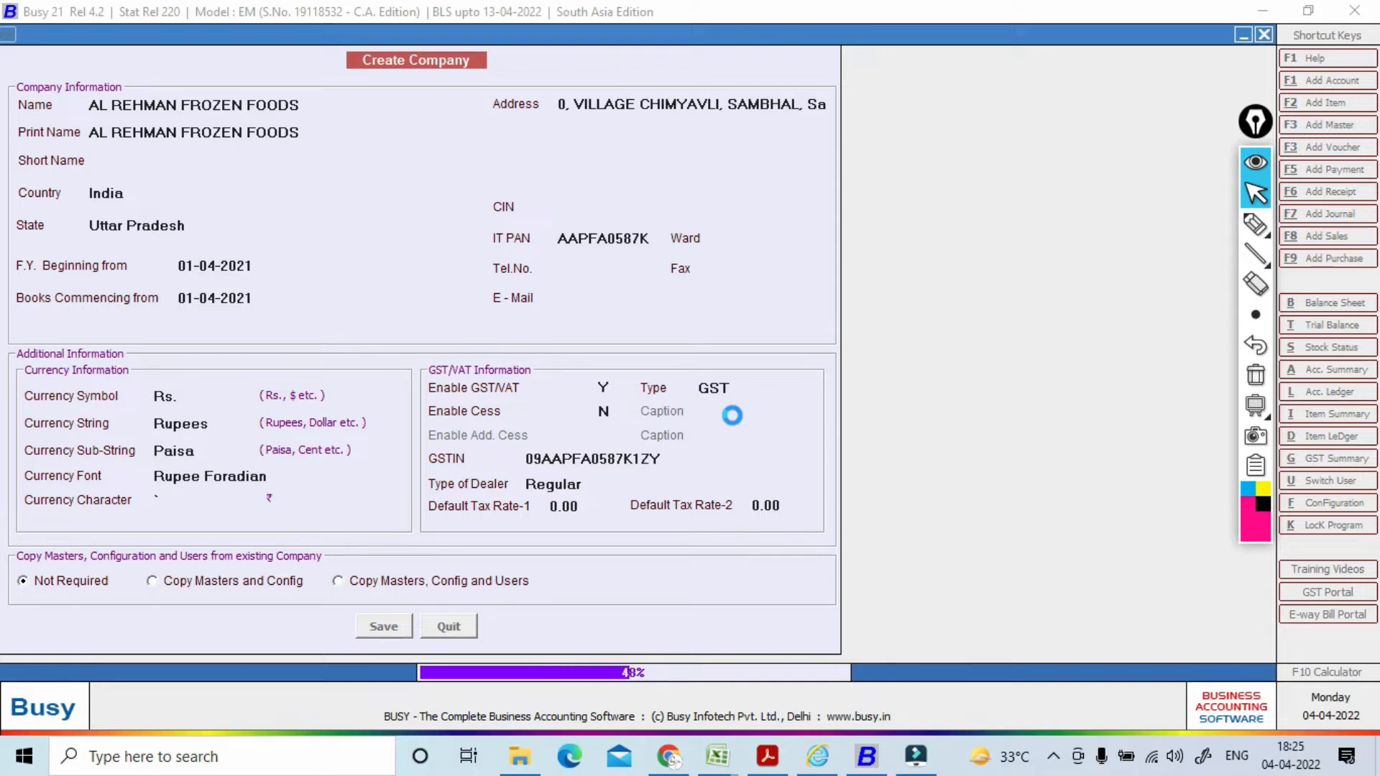
Step: Open the hidden taskbar icons and dismiss a tray icon's popup menu
left_click(1054, 757)
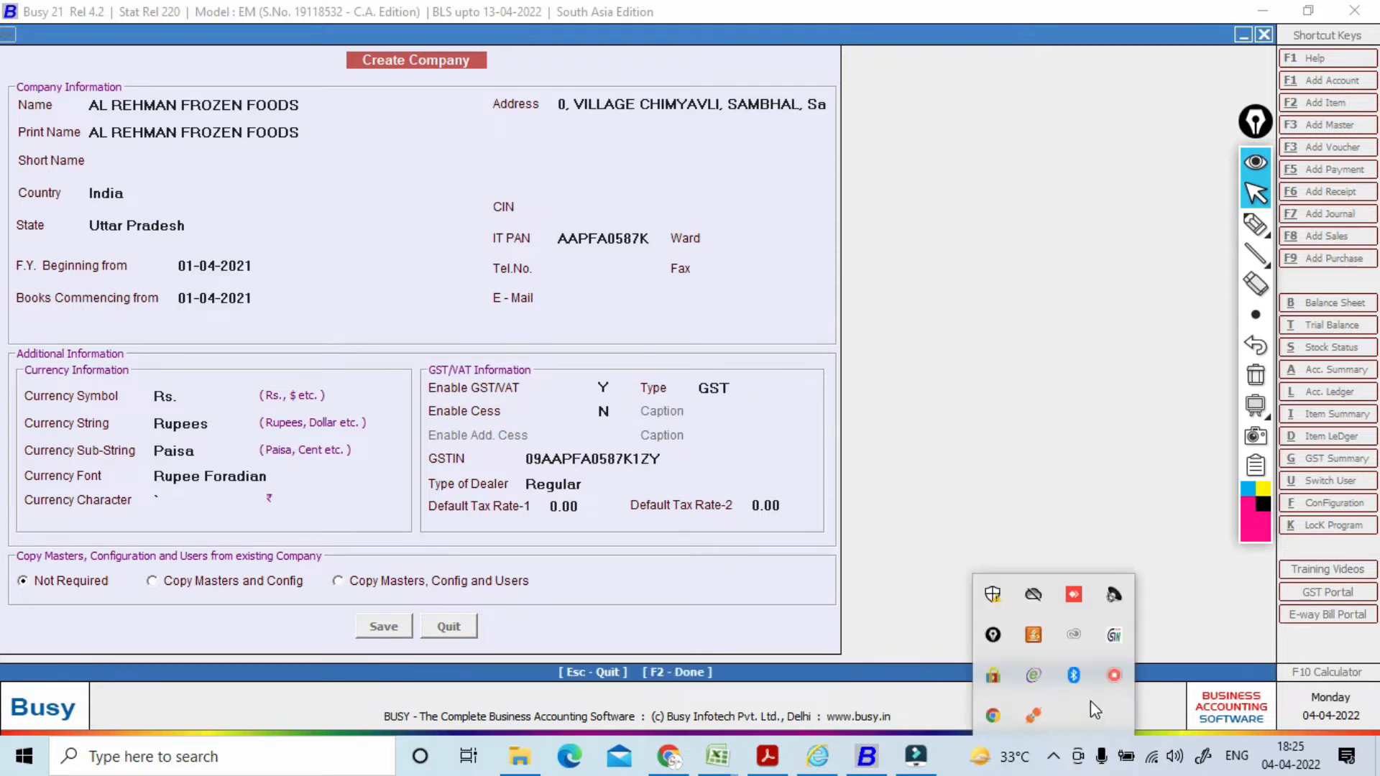
right_click(1118, 684)
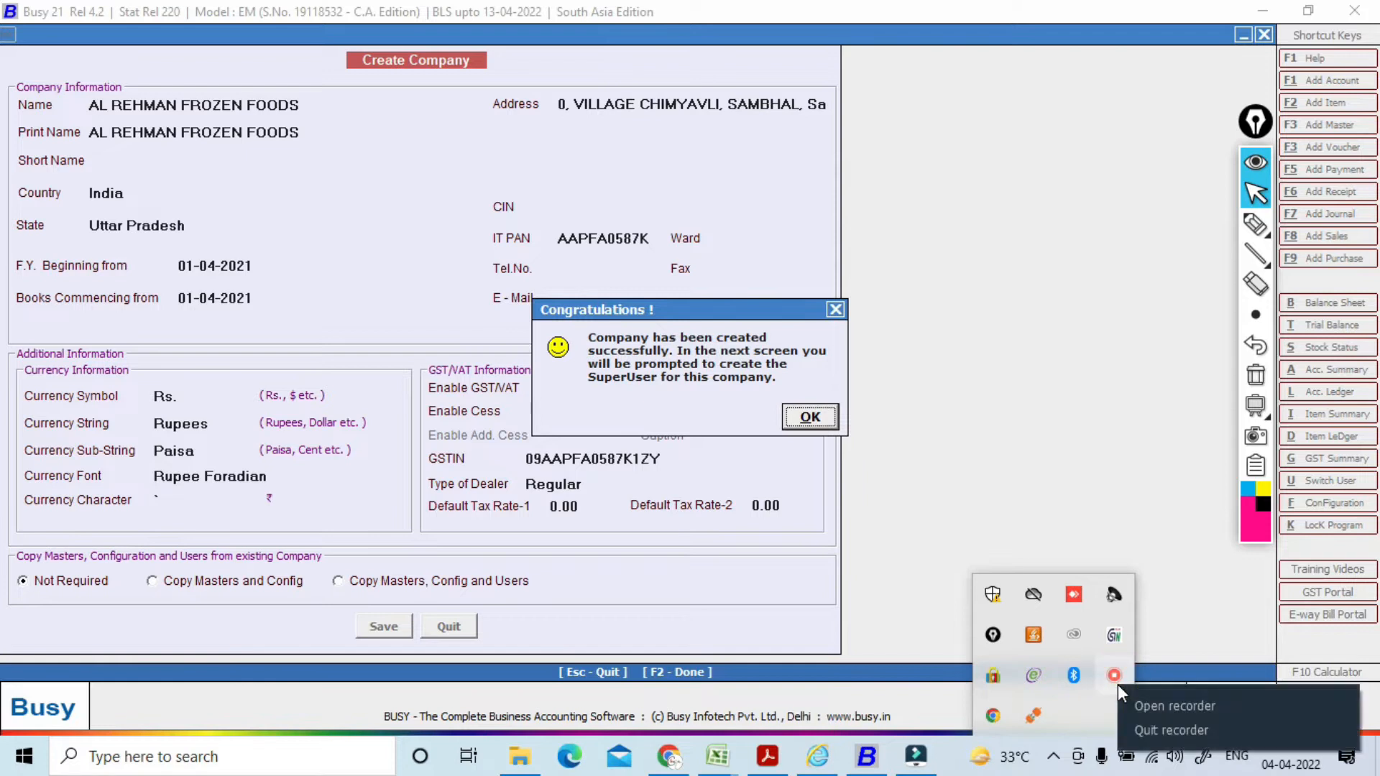
left_click(1093, 449)
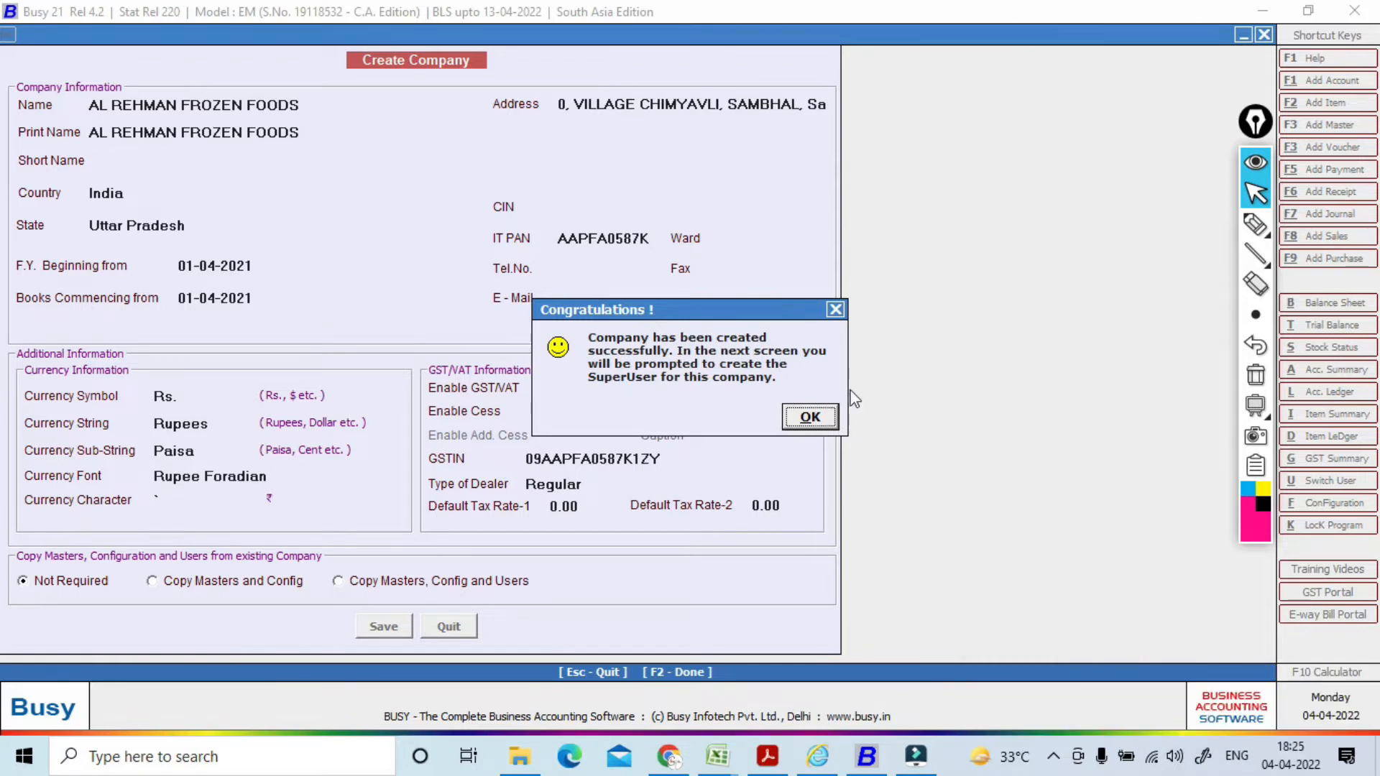
Step: Acknowledge the company-created message and set User Authentication Required to N
left_click(811, 419)
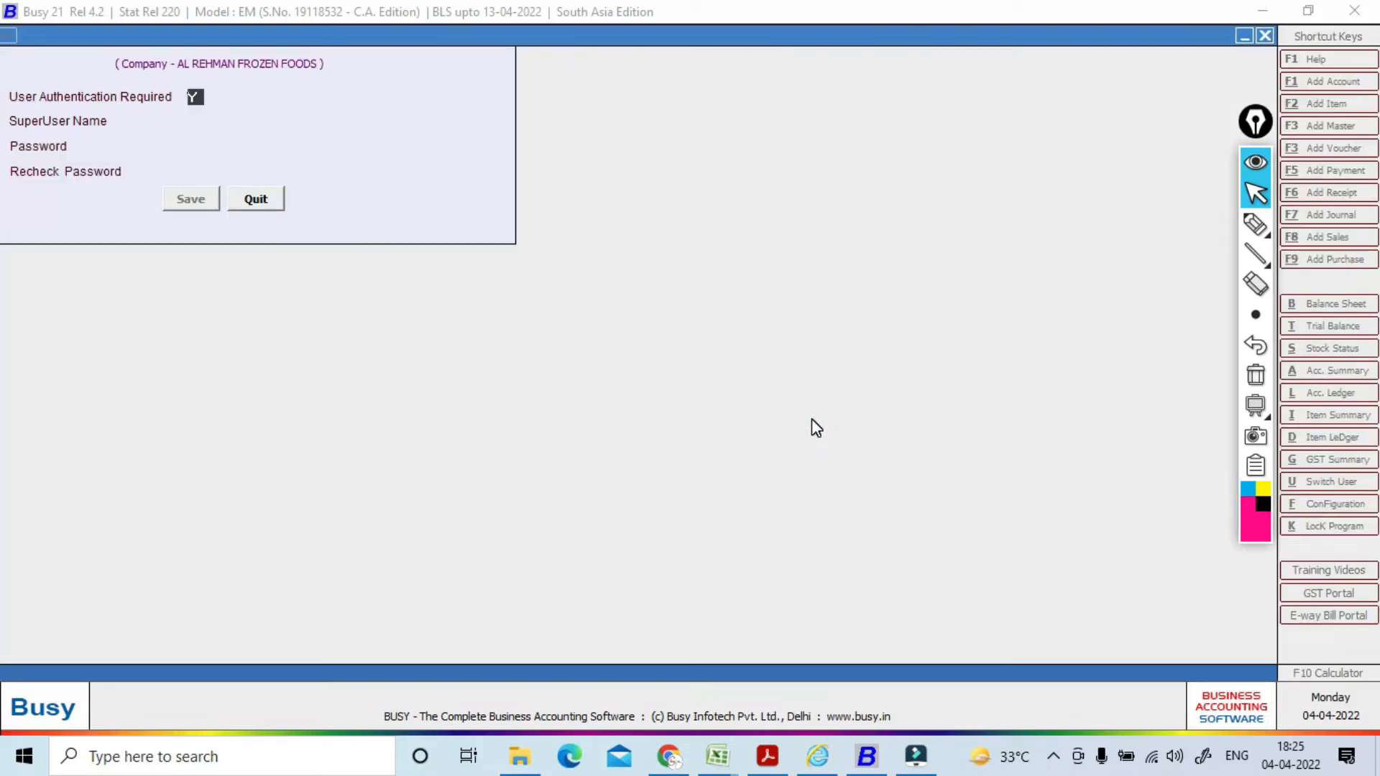
key("n")
key("Return")
key("Return")
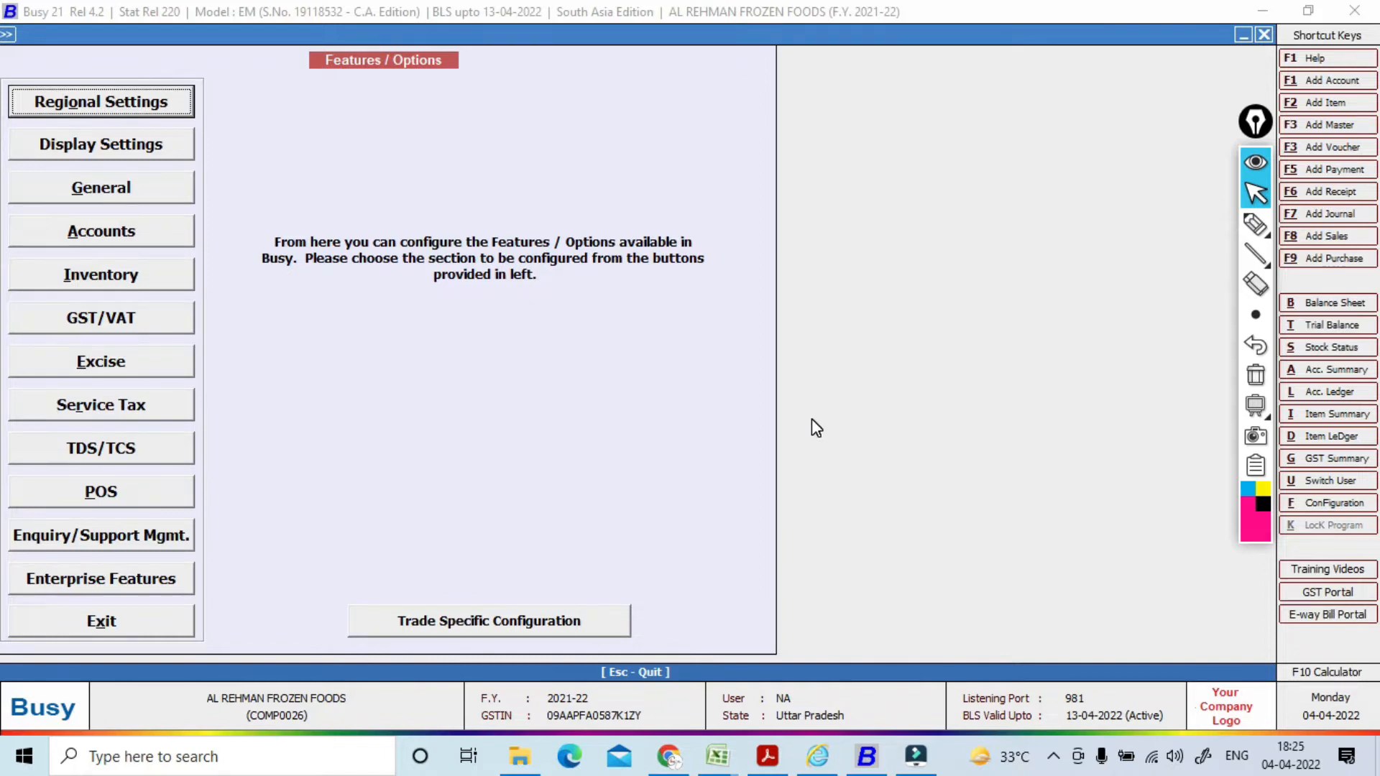
key("Down")
key("Down")
key("Down")
key("Down")
key("Down")
key("Down")
key("Down")
key("Down")
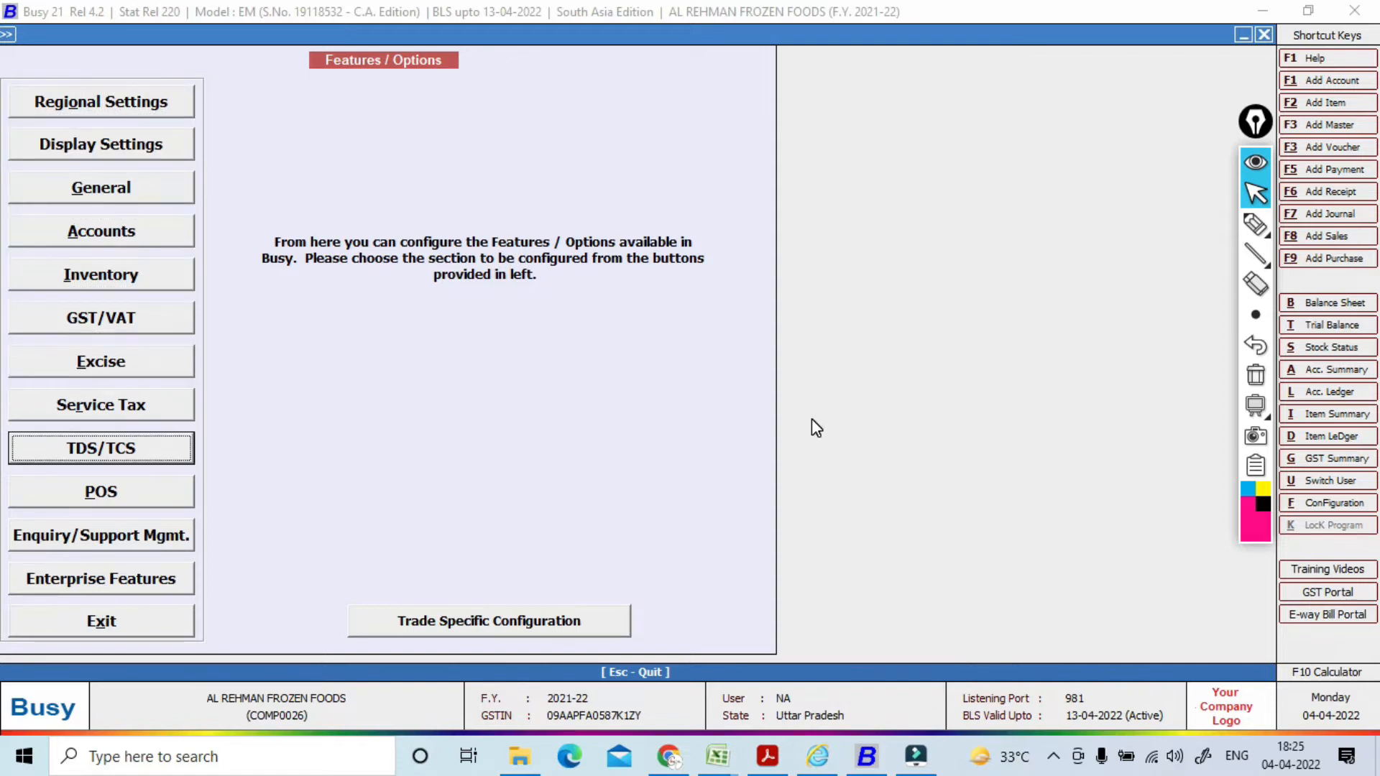
key("Escape")
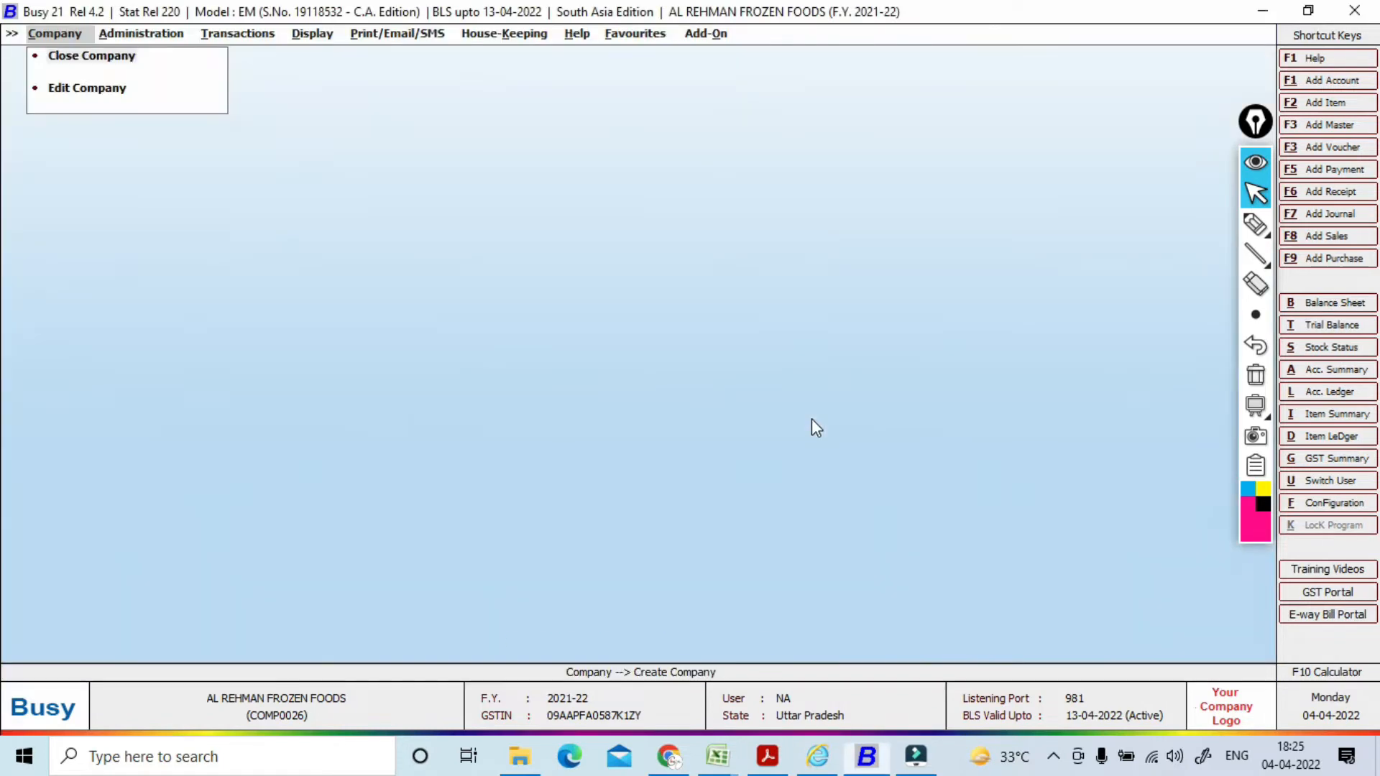
key("Right")
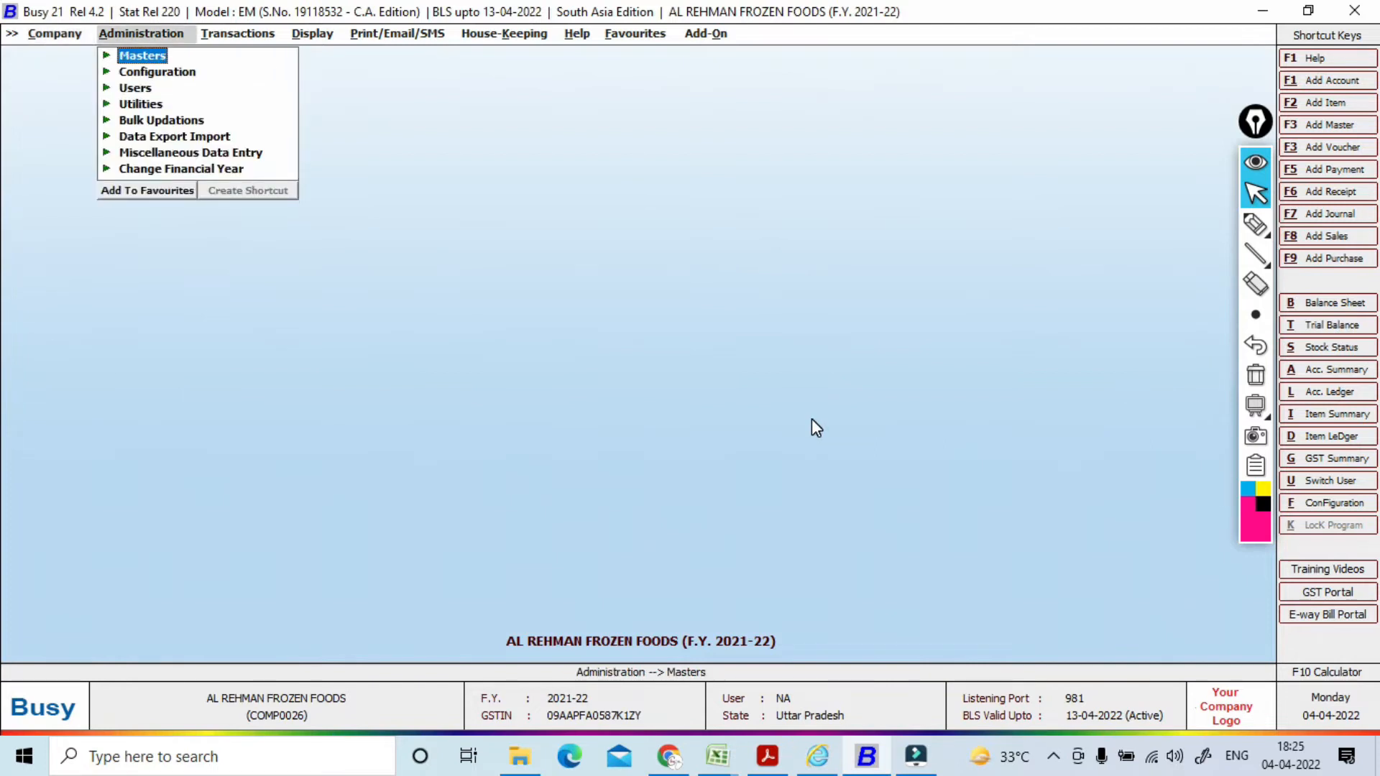
key("Down")
key("Return")
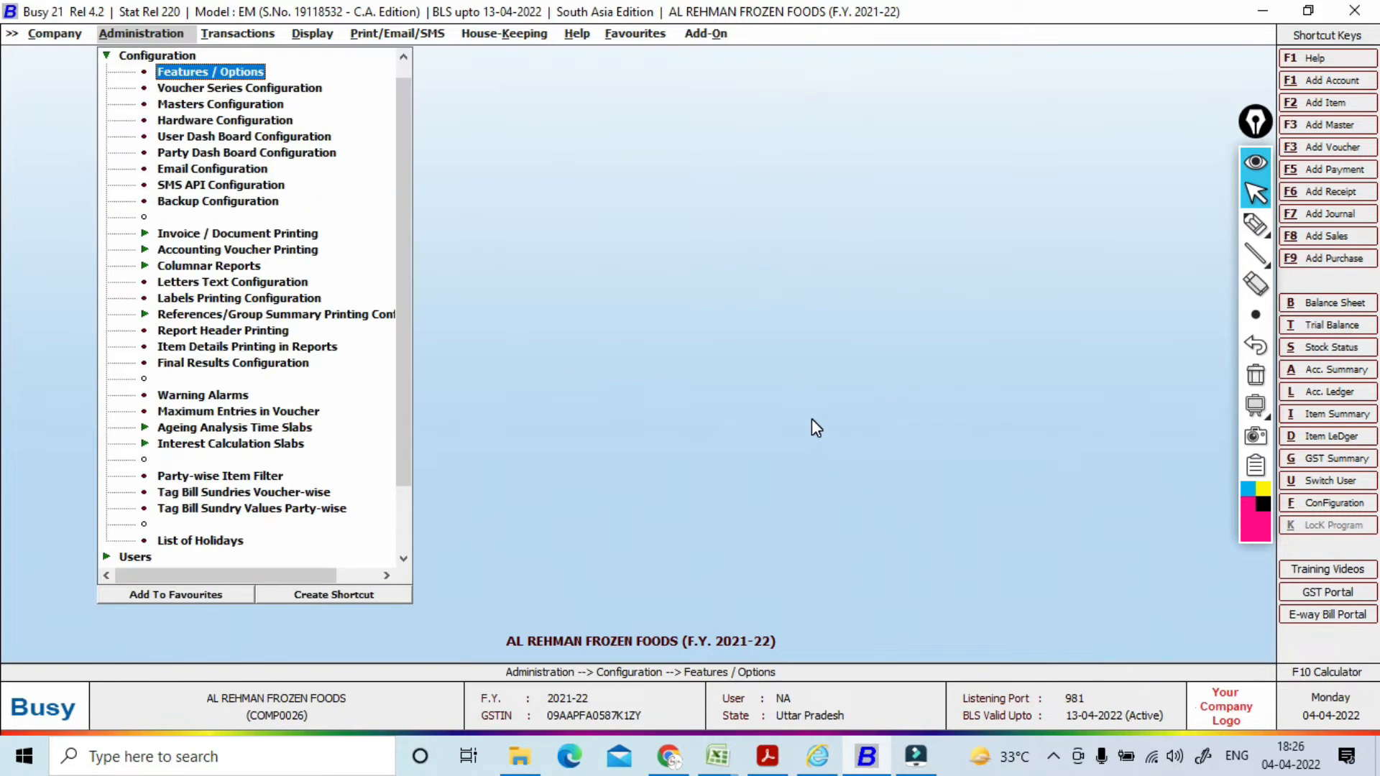
key("Return")
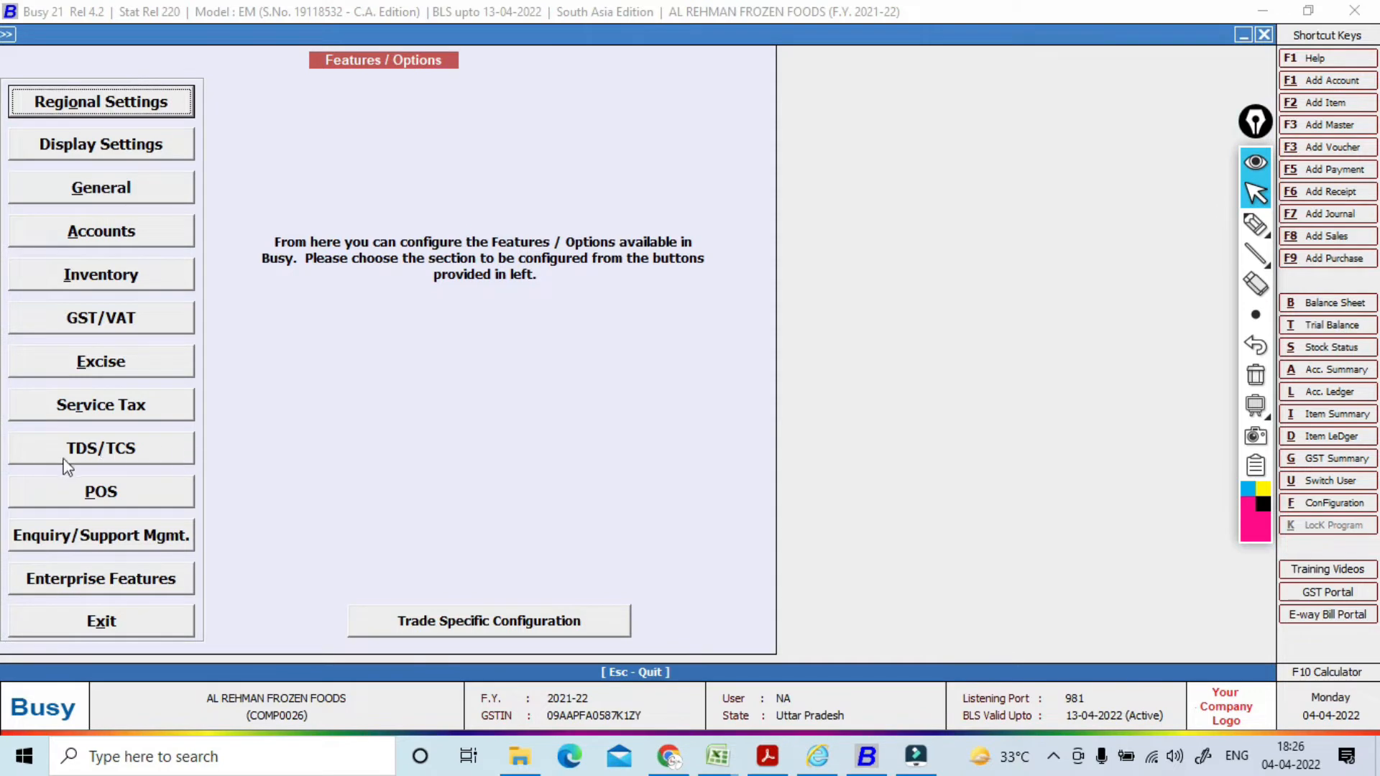
left_click(126, 455)
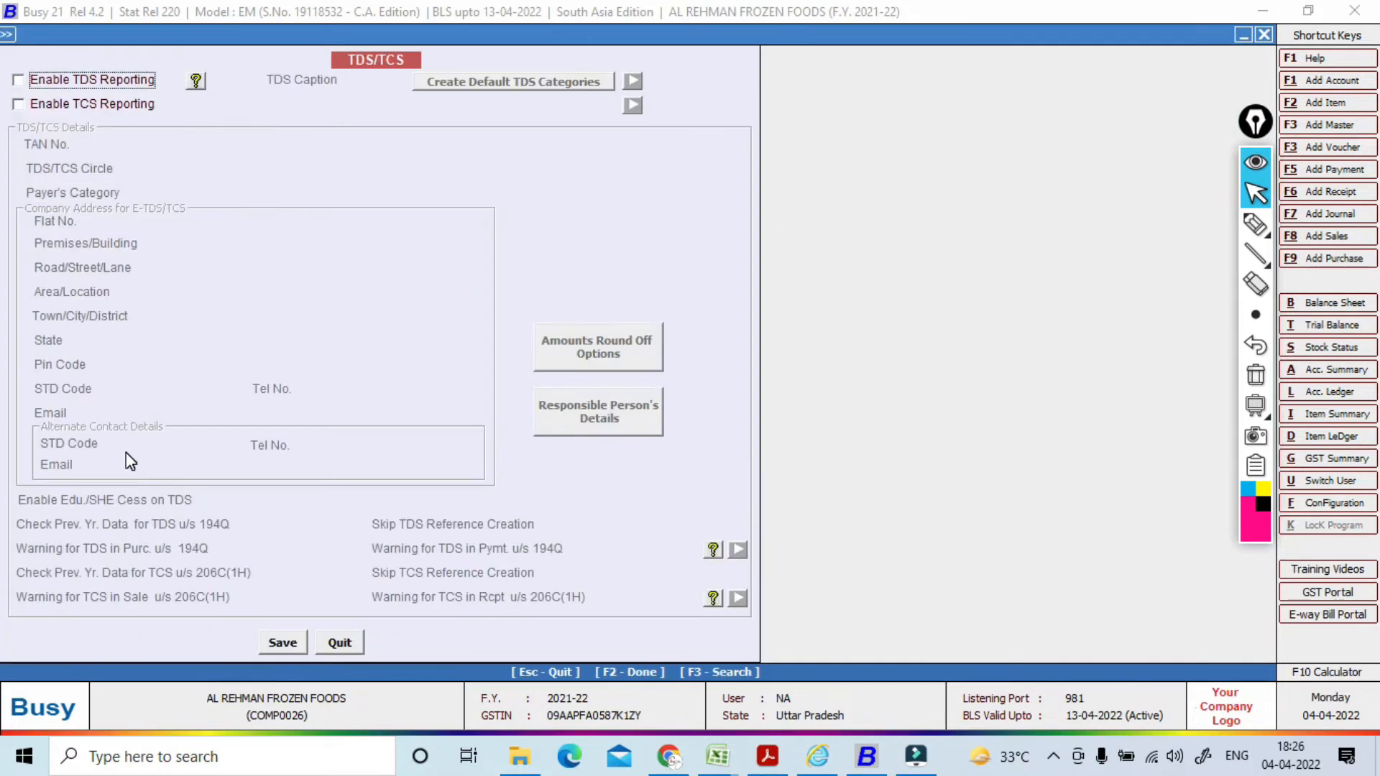
Step: Enable TDS and TCS reporting for the company
left_click(18, 81)
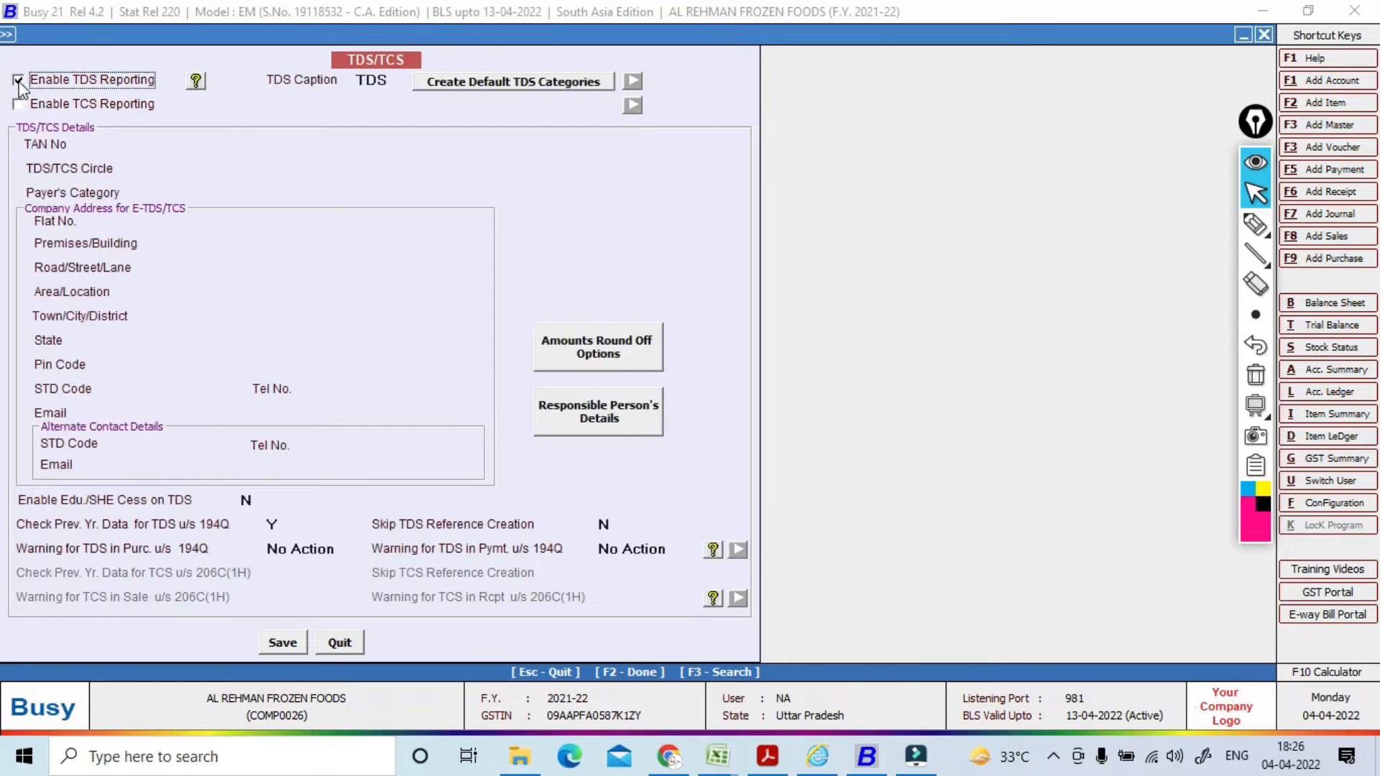
left_click(18, 104)
left_click(156, 150)
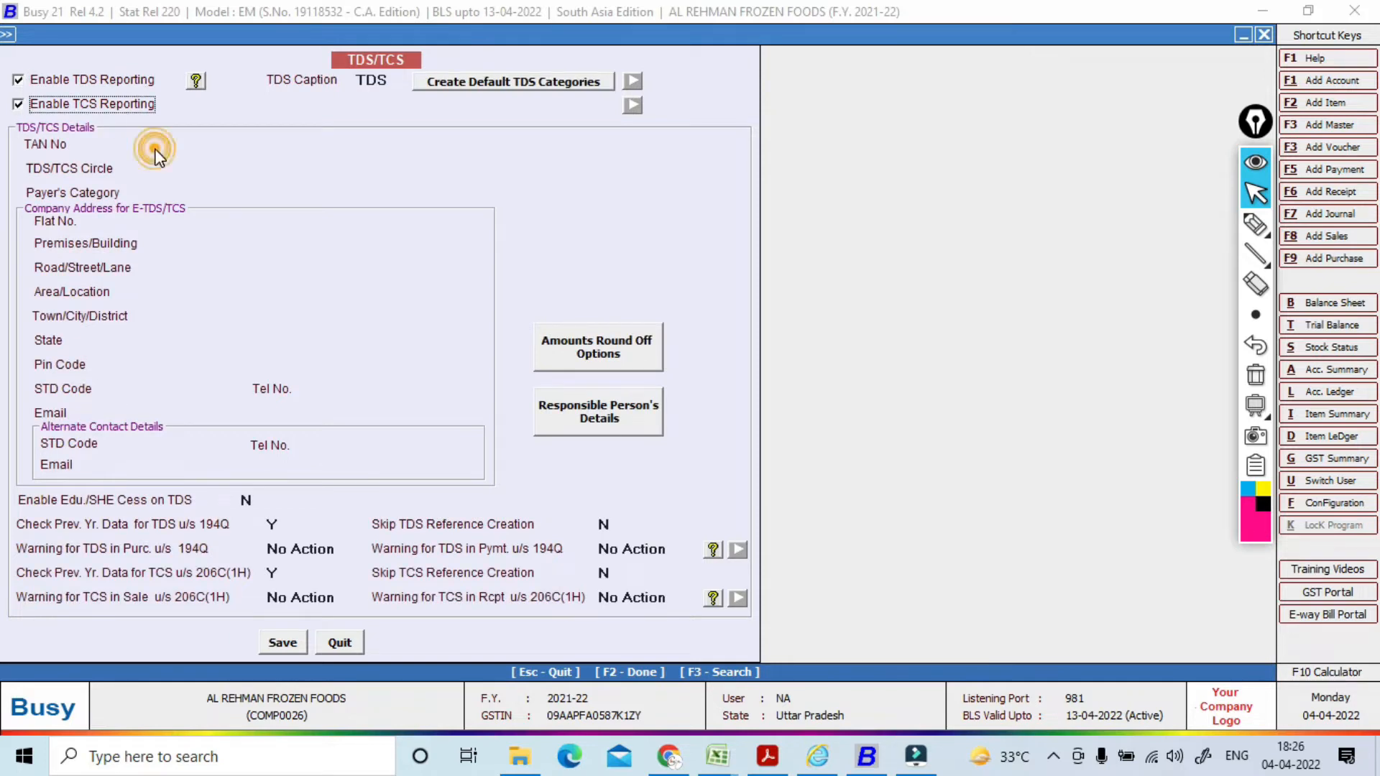
left_click(196, 145)
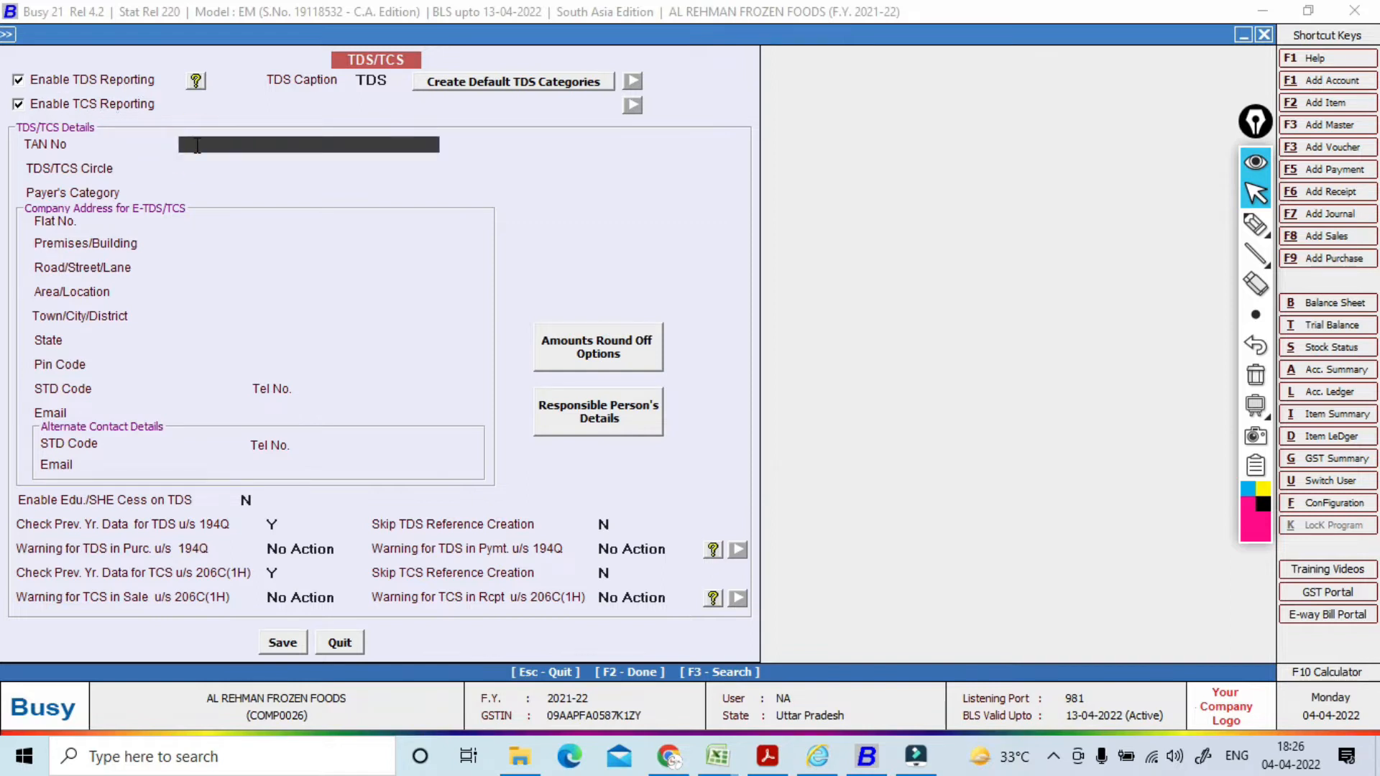
Step: Copy the company's TAN from the TDS portal and set payer's category to Partnership Firm
key("alt+Tab")
key("alt+Tab")
key("alt+Tab")
key("alt+Tab")
key("alt+Tab")
key("alt+Tab")
key("alt+Tab")
key("alt+Tab")
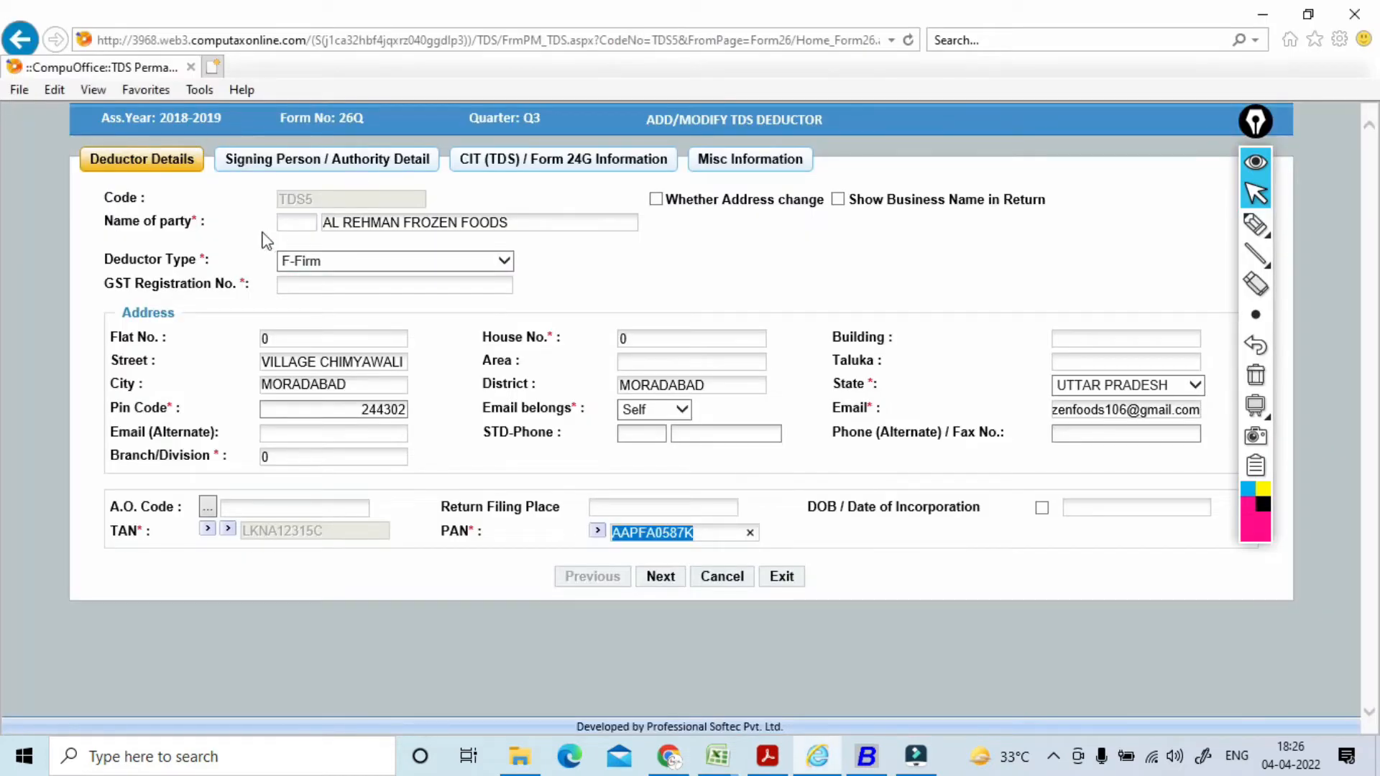
left_click_drag(334, 531, 236, 533)
key("ctrl+c")
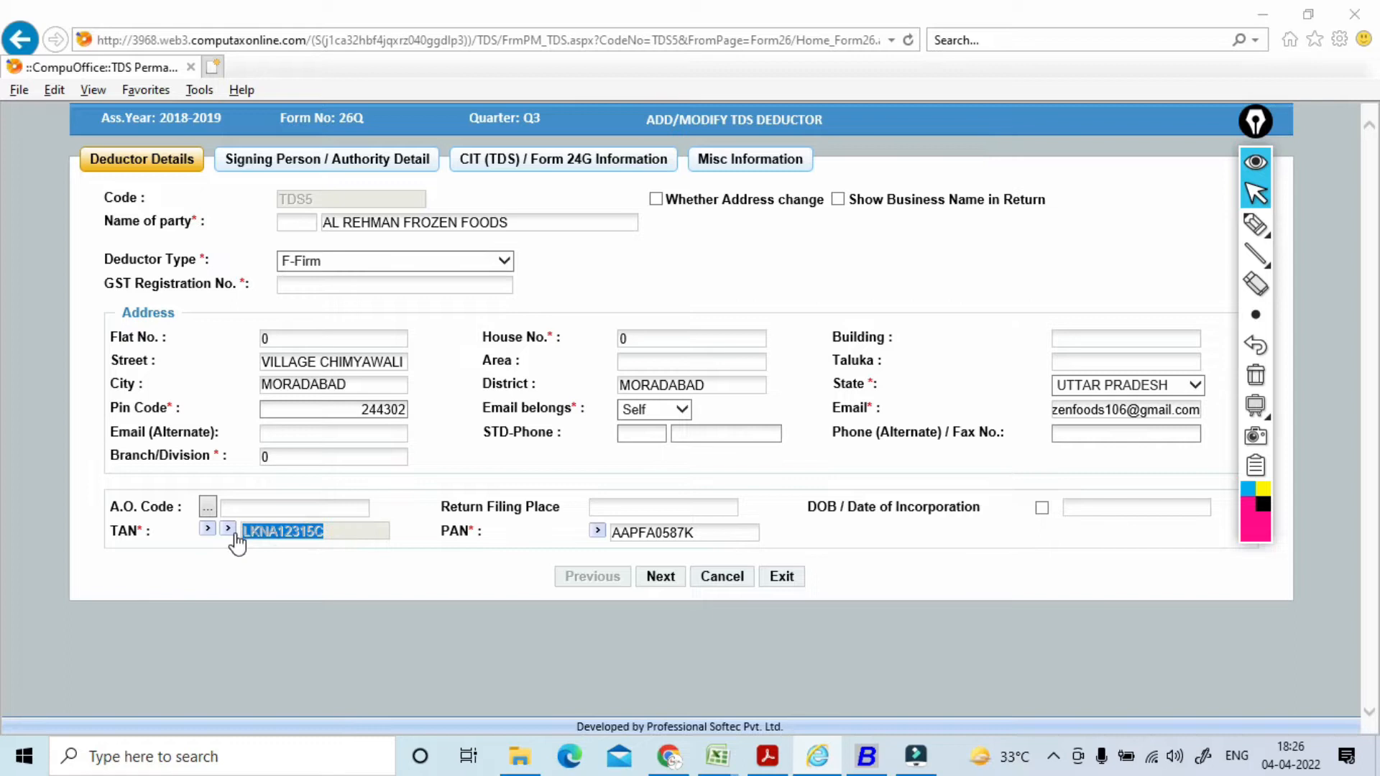
key("alt+Tab")
key("ctrl+v")
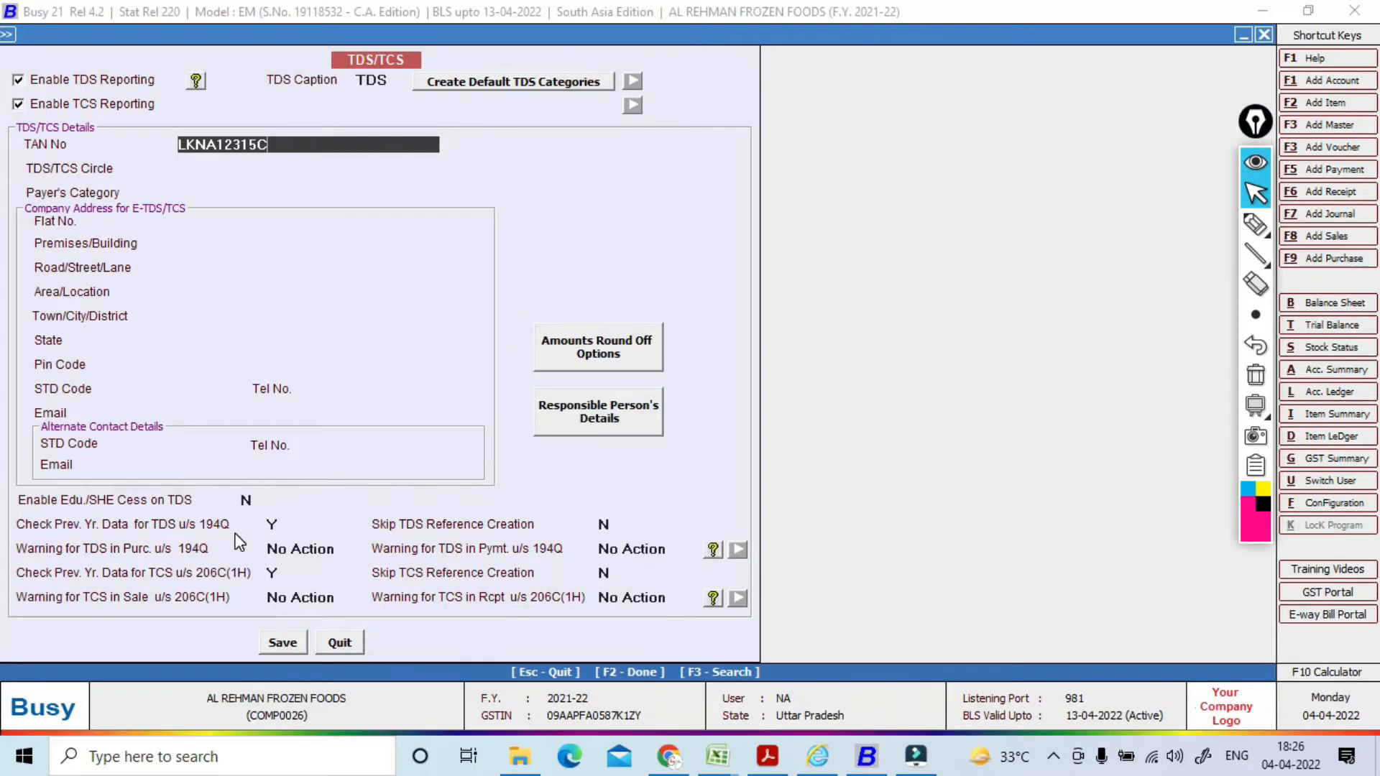
key("Return")
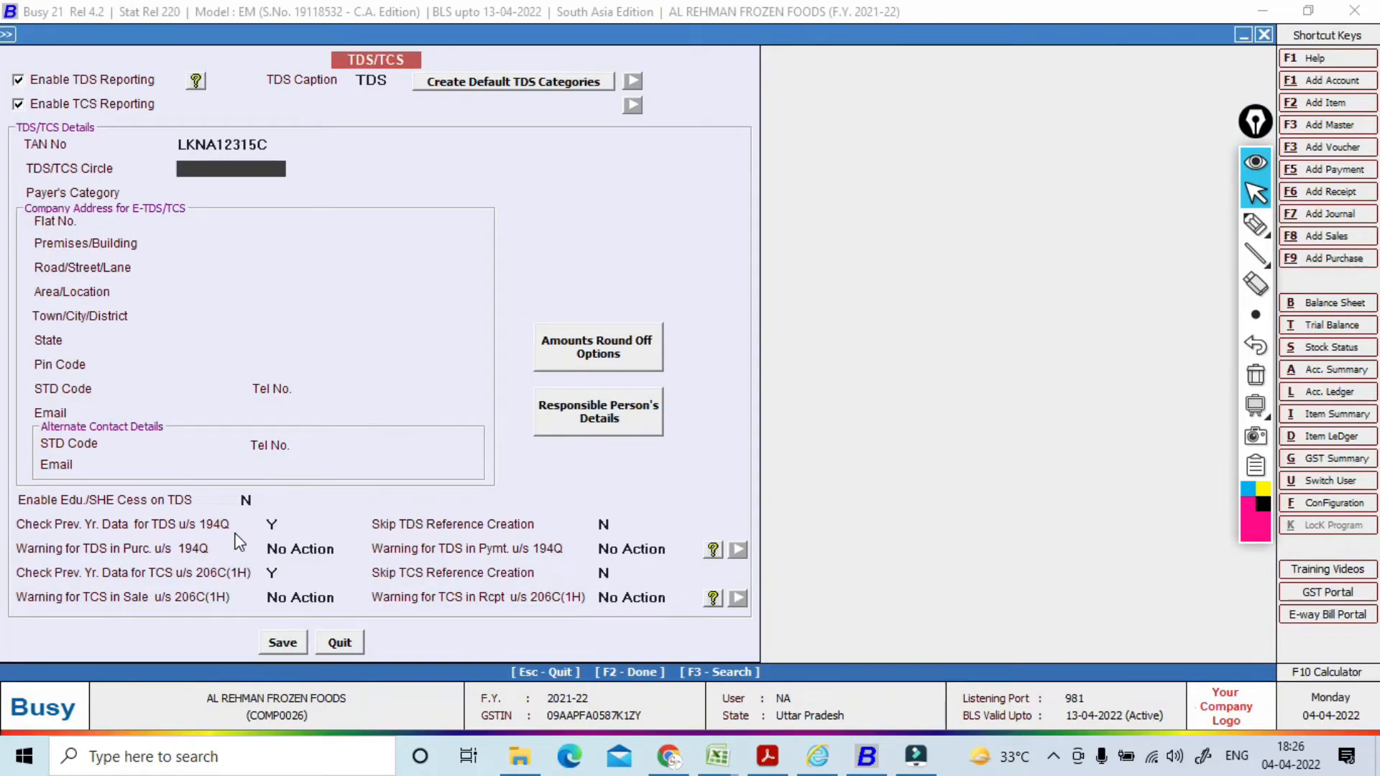
key("Return")
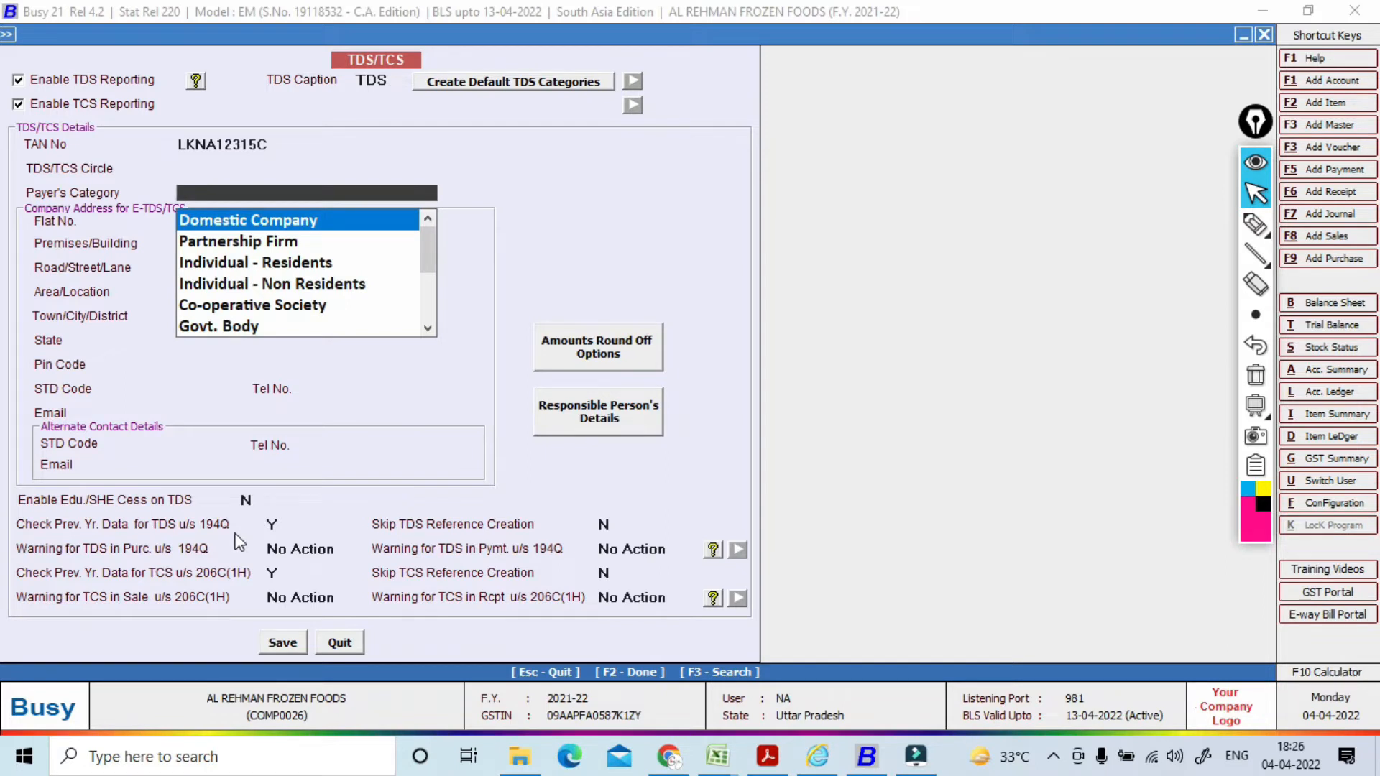
key("Down")
key("Return")
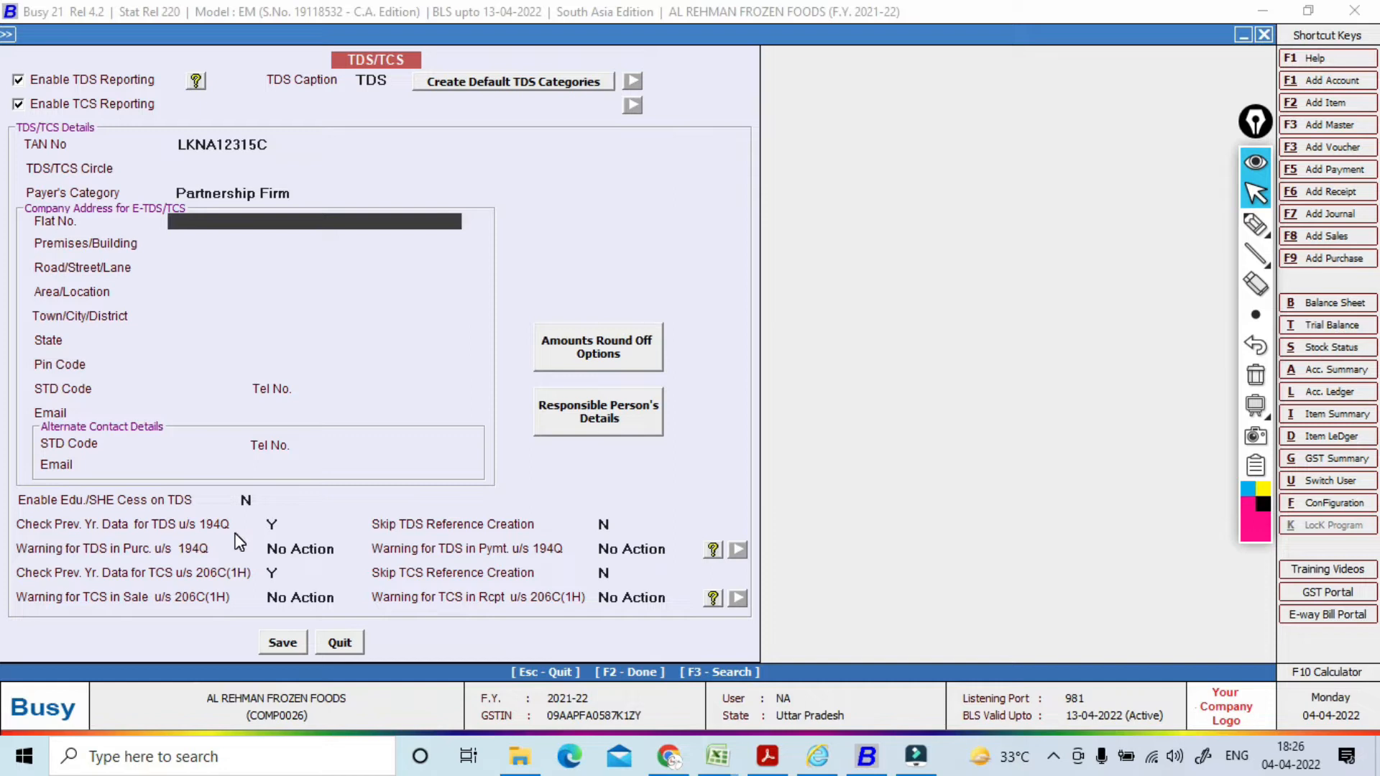
Step: Paste the GST principal place of business into Flat No. and Area/Location, with town SAMBHAL
key("alt+Tab")
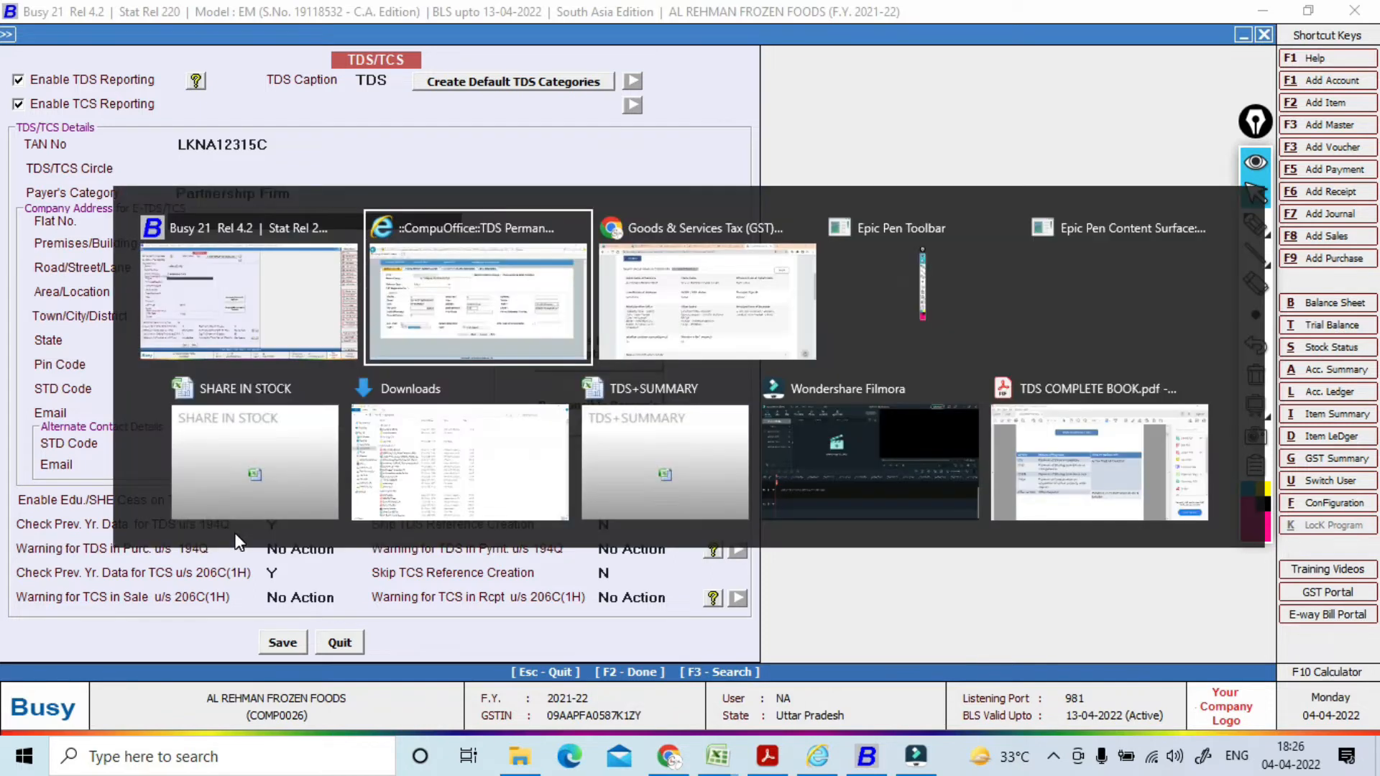
key("alt+Tab")
left_click_drag(875, 430, 1148, 458)
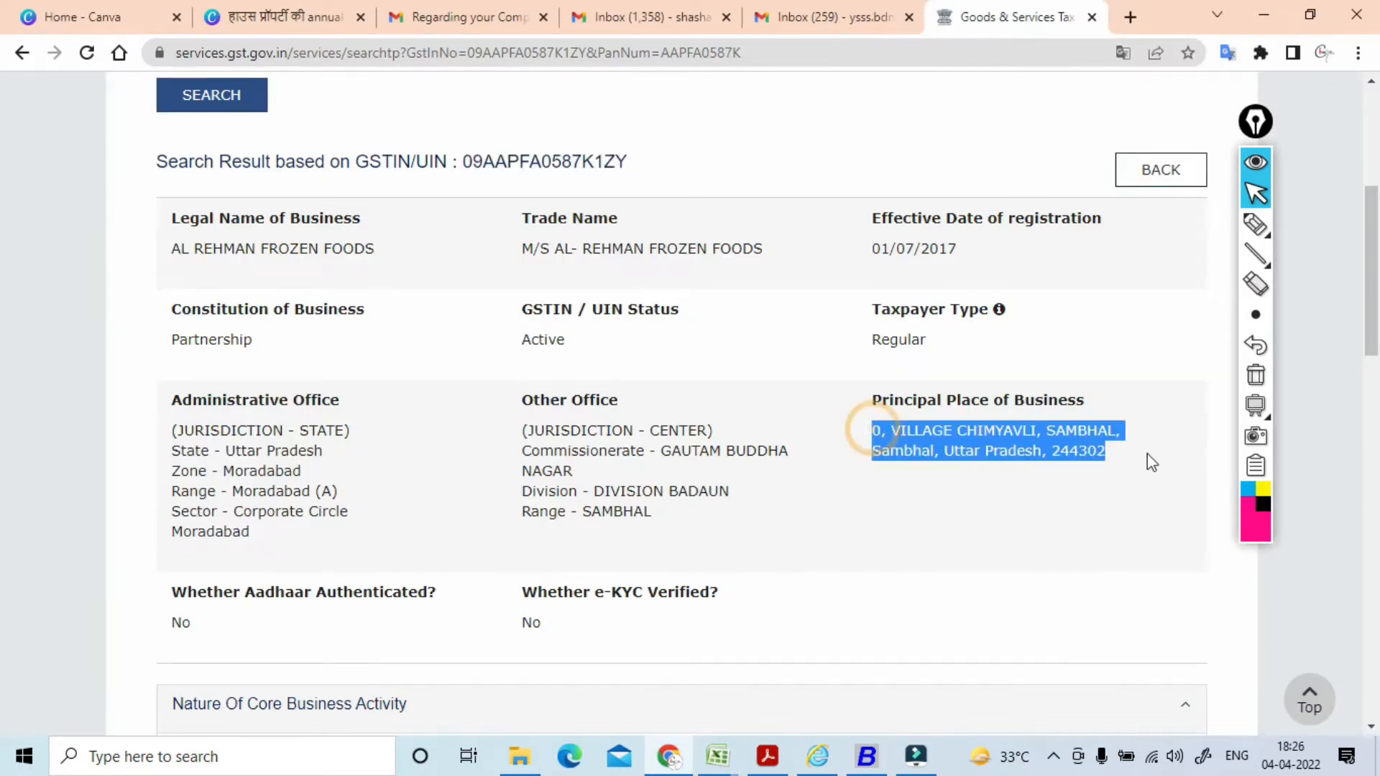
key("alt+Tab")
key("ctrl+v")
key("Return")
key("Return")
key("Return")
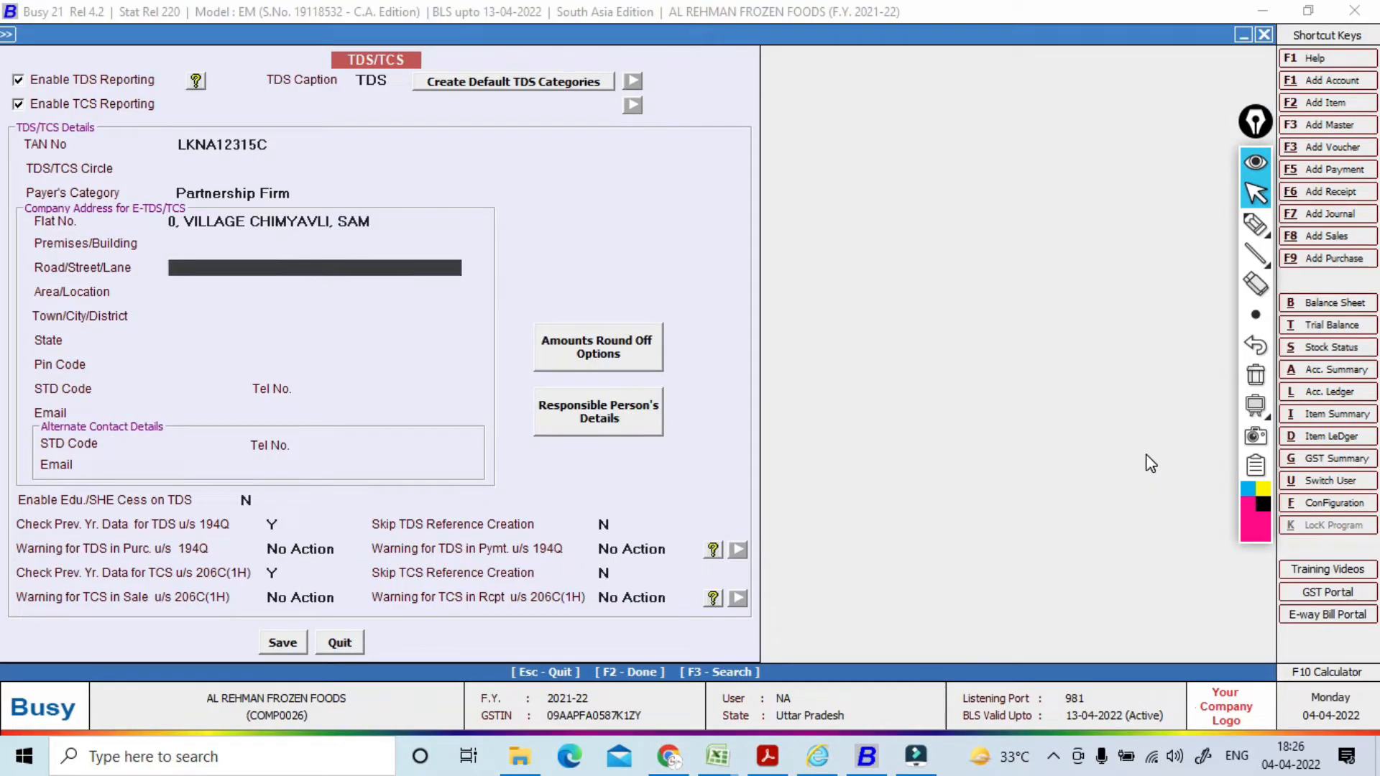
key("ctrl+v")
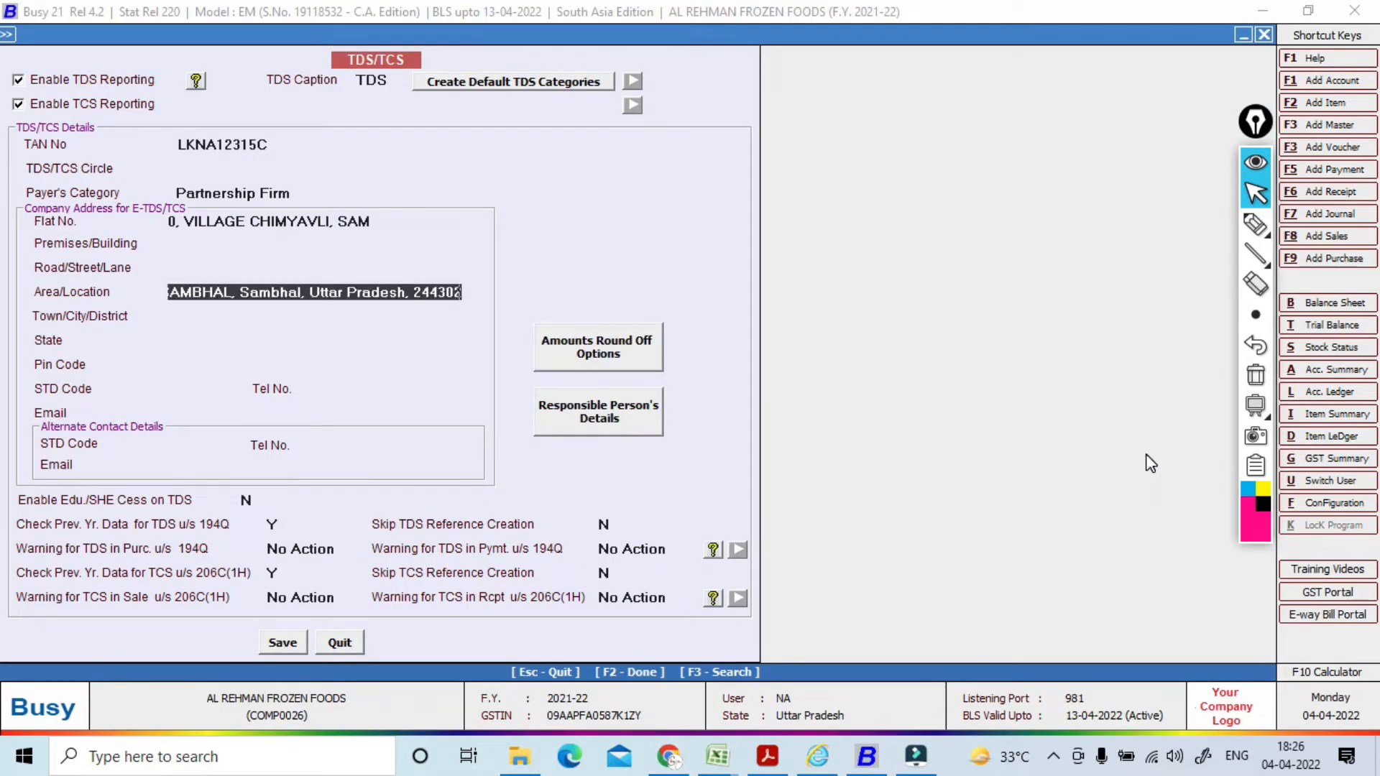
key("Return")
type("SAMBHAL")
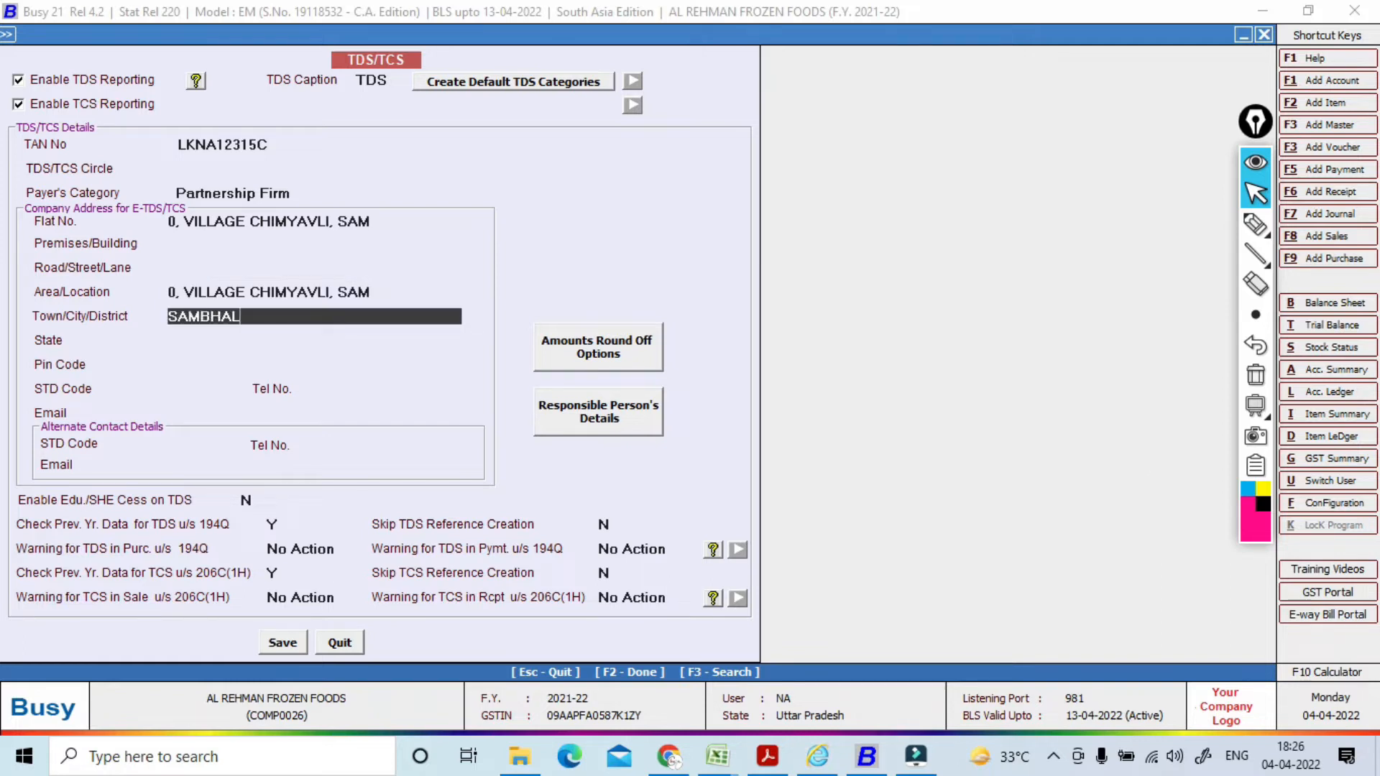
Step: Set the e-TDS address state to Uttar Pradesh and enter the PIN code and telephone number
key("Return")
type("U")
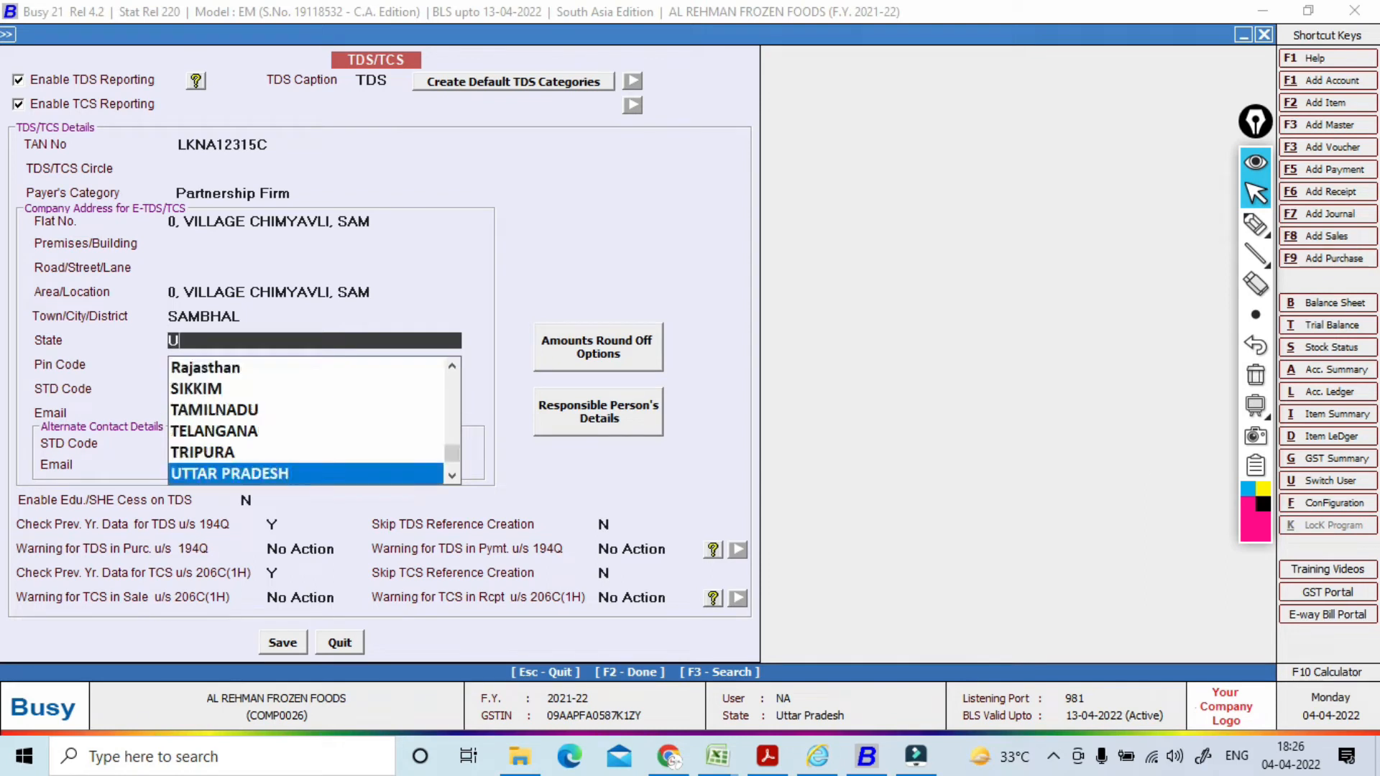
key("Return")
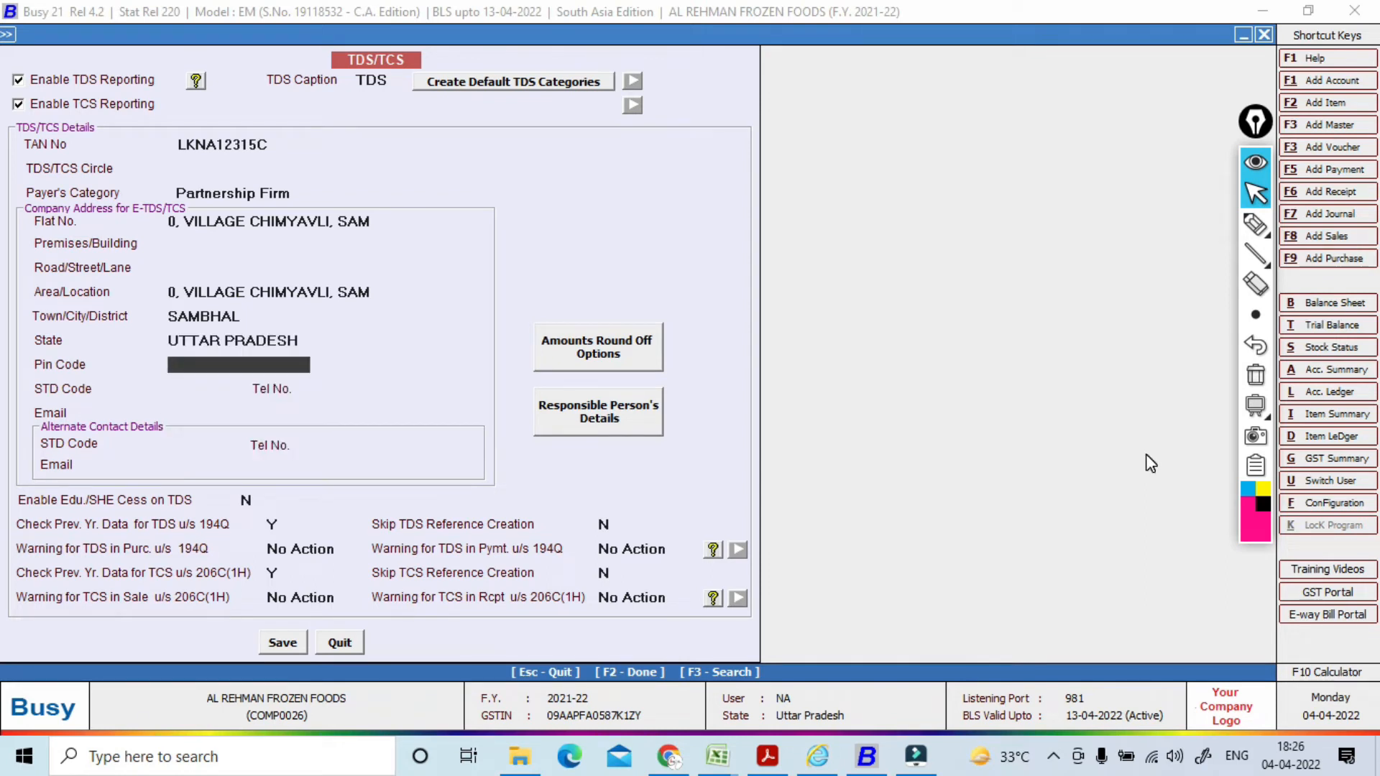
type("244302")
key("Return")
key("Return")
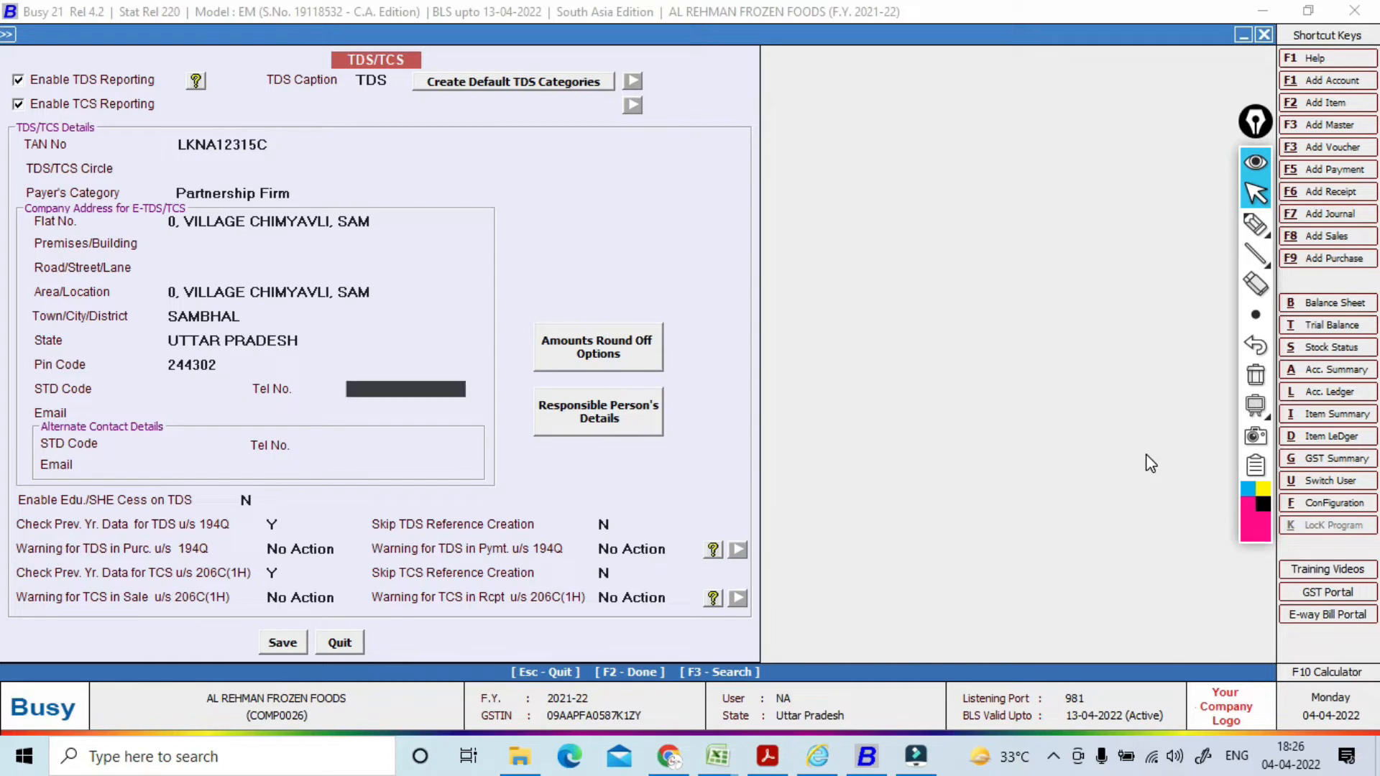
key("Return")
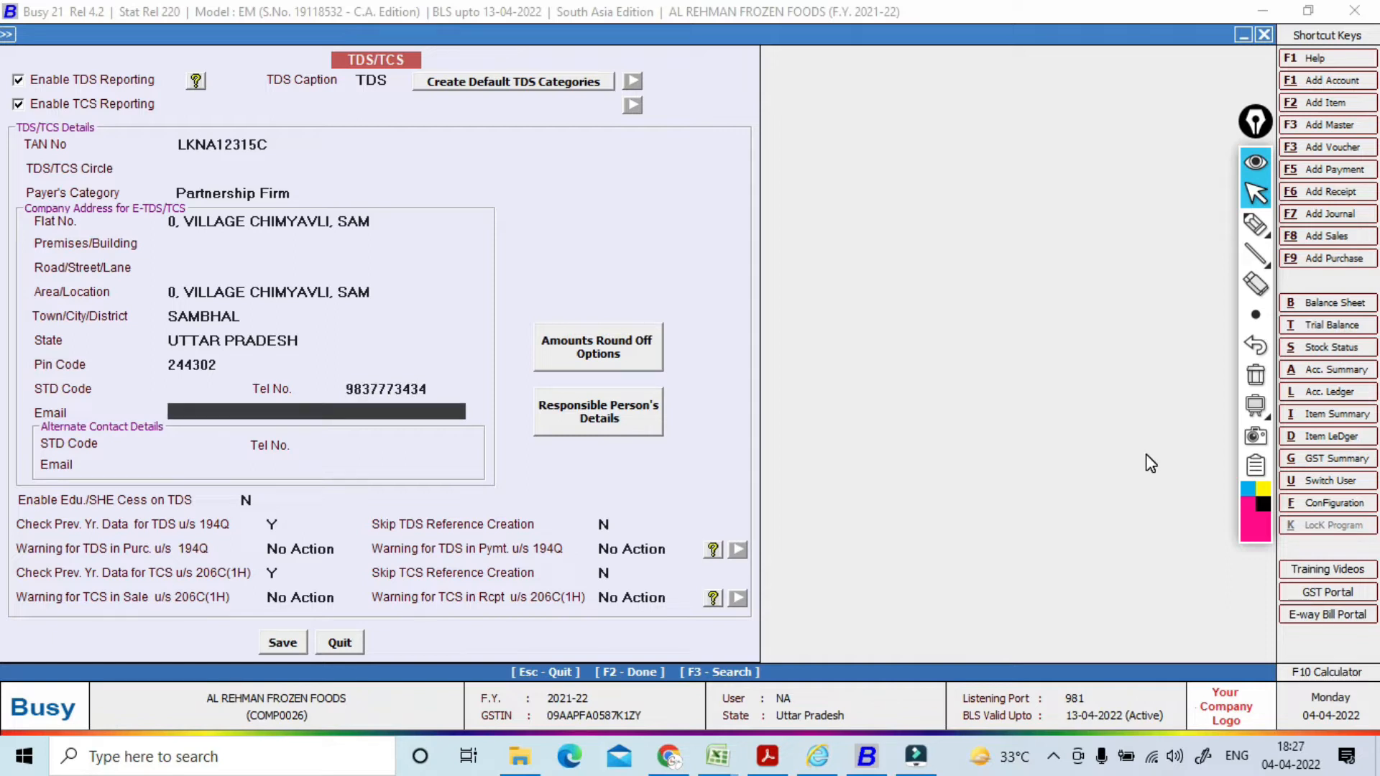
key("Return")
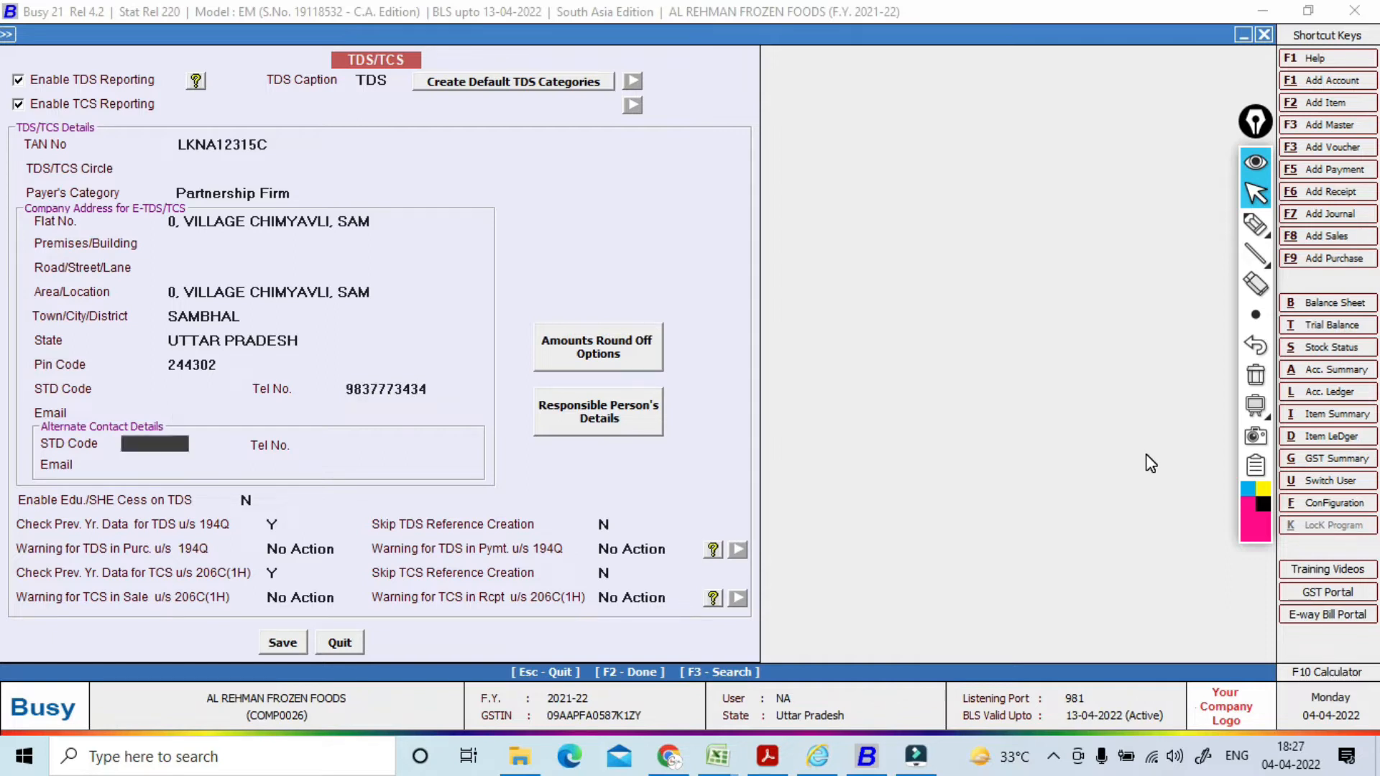
key("Return")
key("Return")
key("Return")
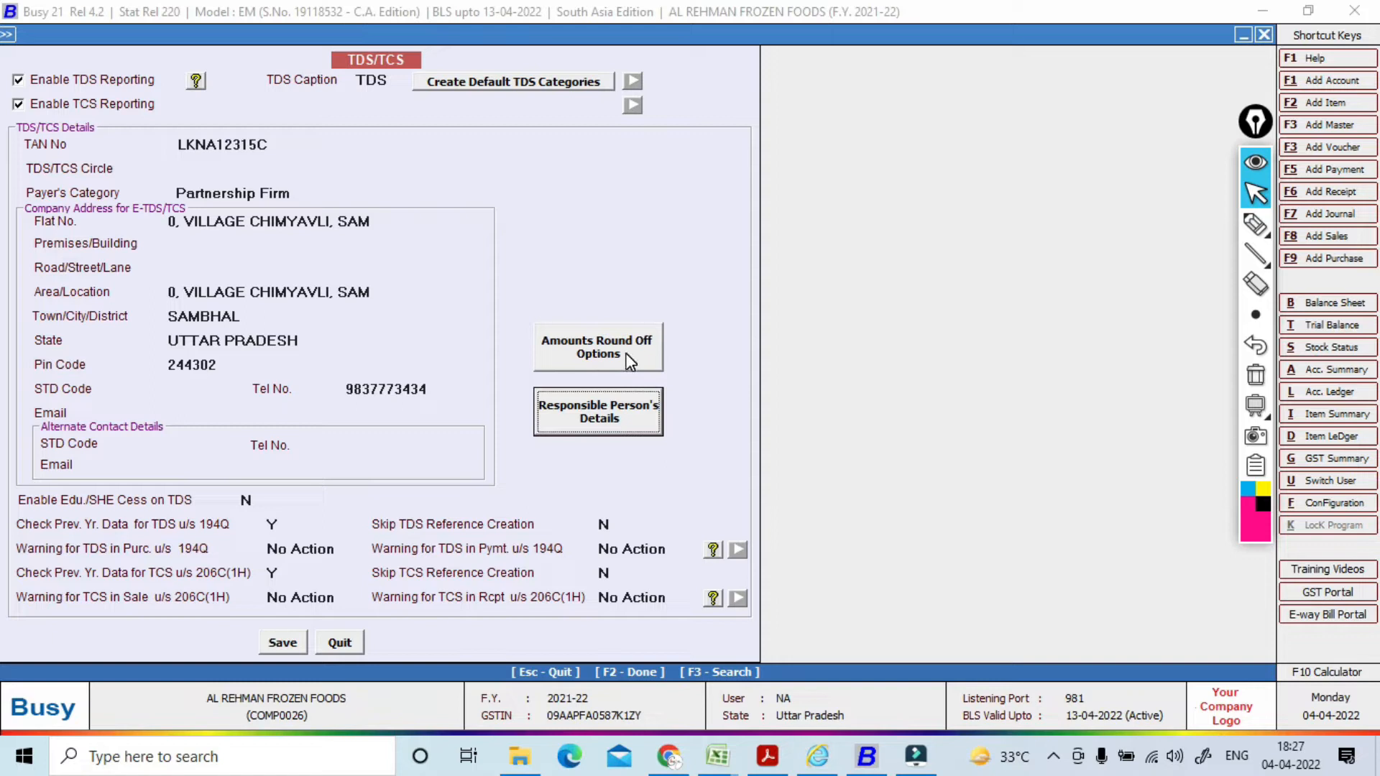
Step: Set TDS/TCS amount round-off to Automatic, then bring up the Responsible Person's Details form
left_click(604, 350)
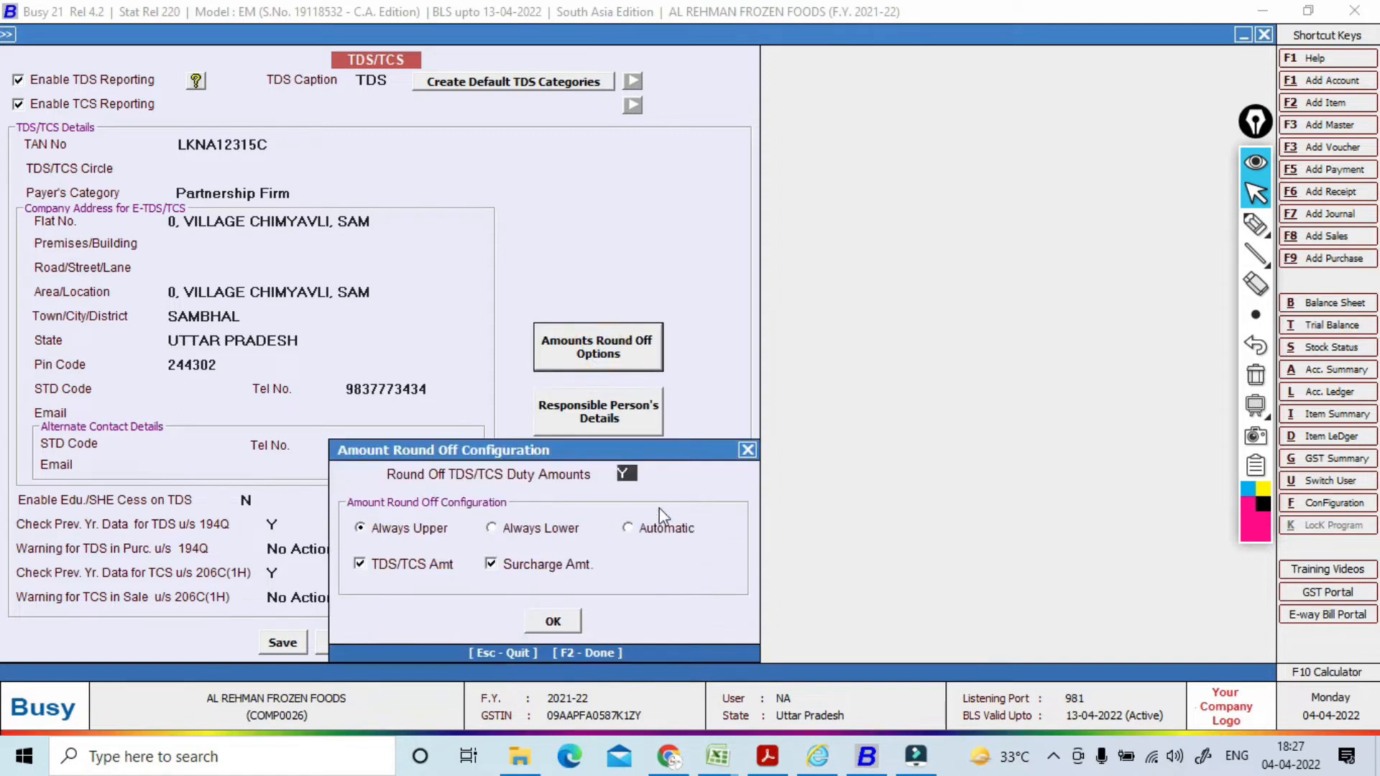
left_click(629, 530)
left_click(560, 619)
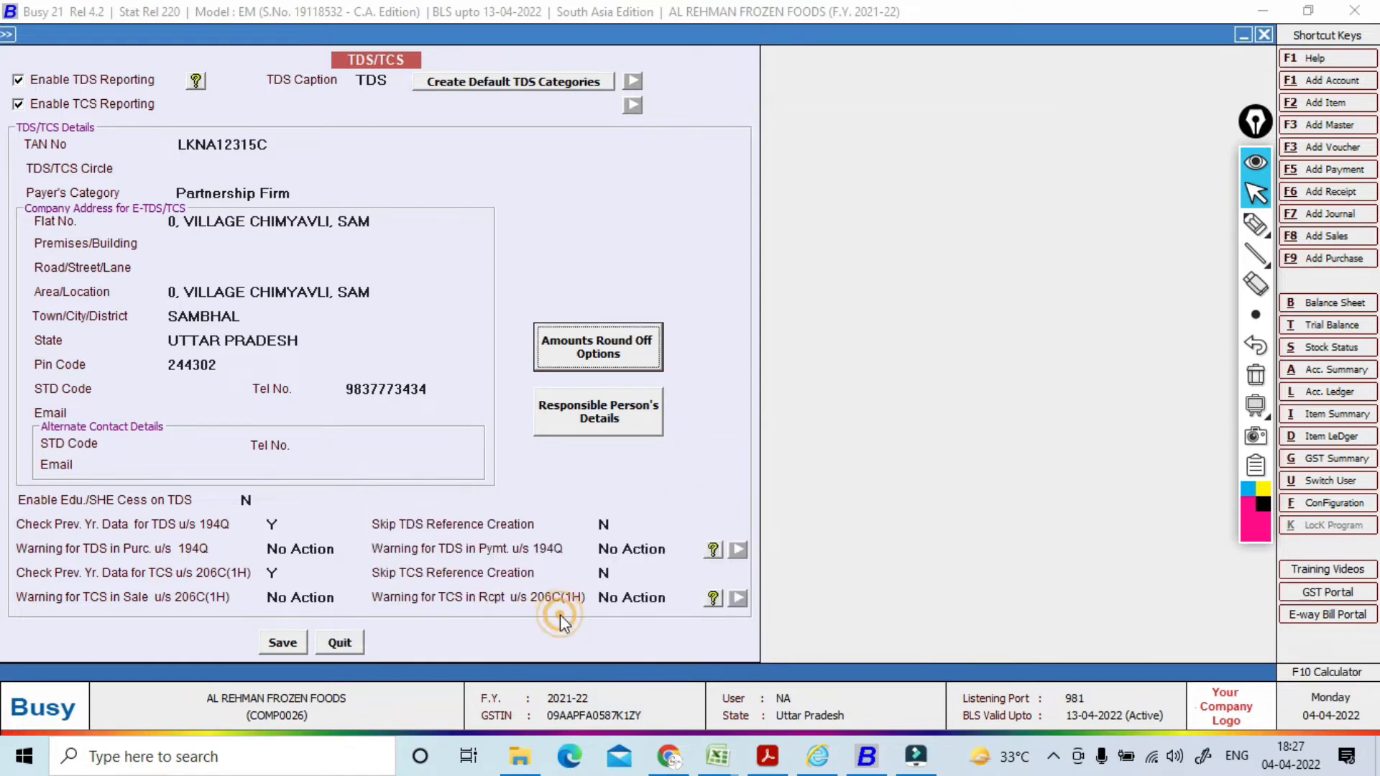
left_click(639, 430)
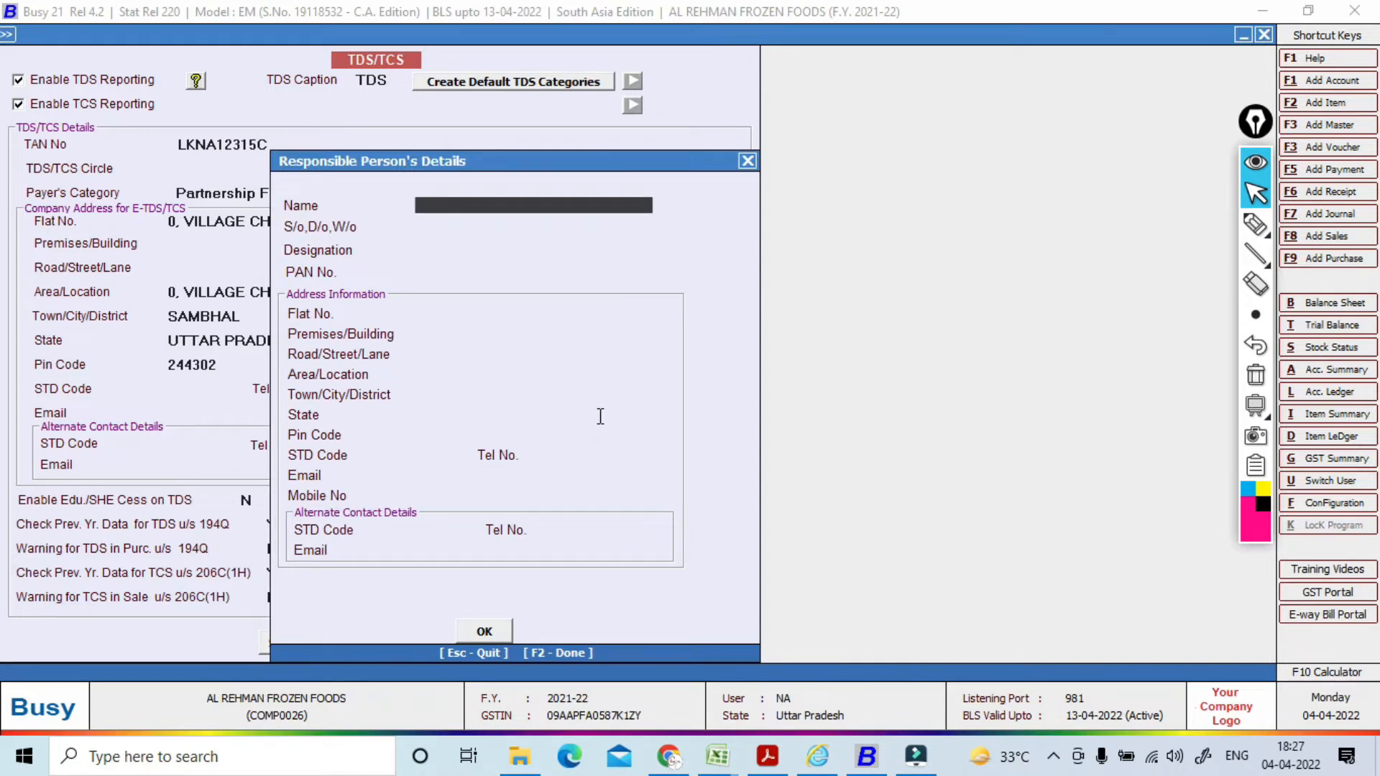
Step: Copy the signing person's name from the deductor page as the responsible person, with designation PARTNER
key("alt+Tab")
key("alt+Tab")
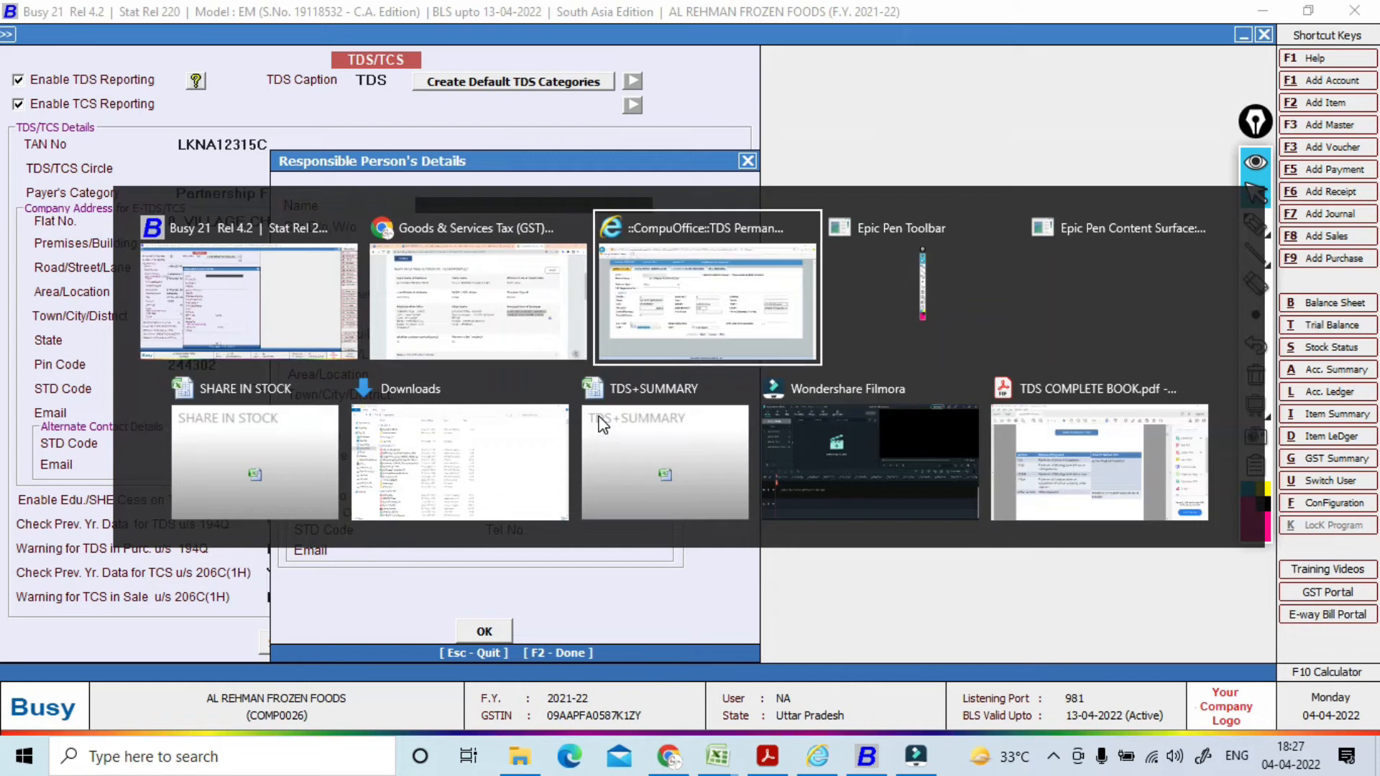
left_click(344, 154)
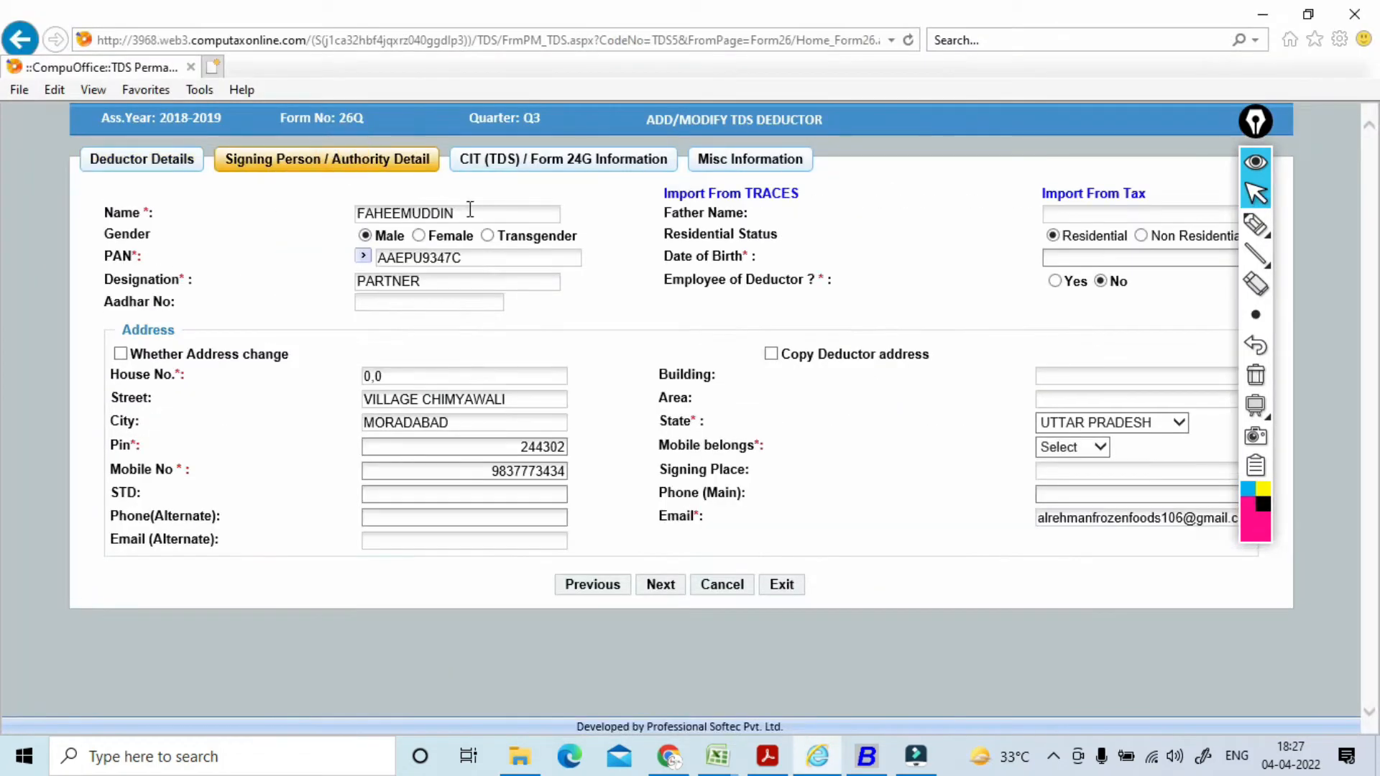
double_click(467, 214)
key("ctrl+c")
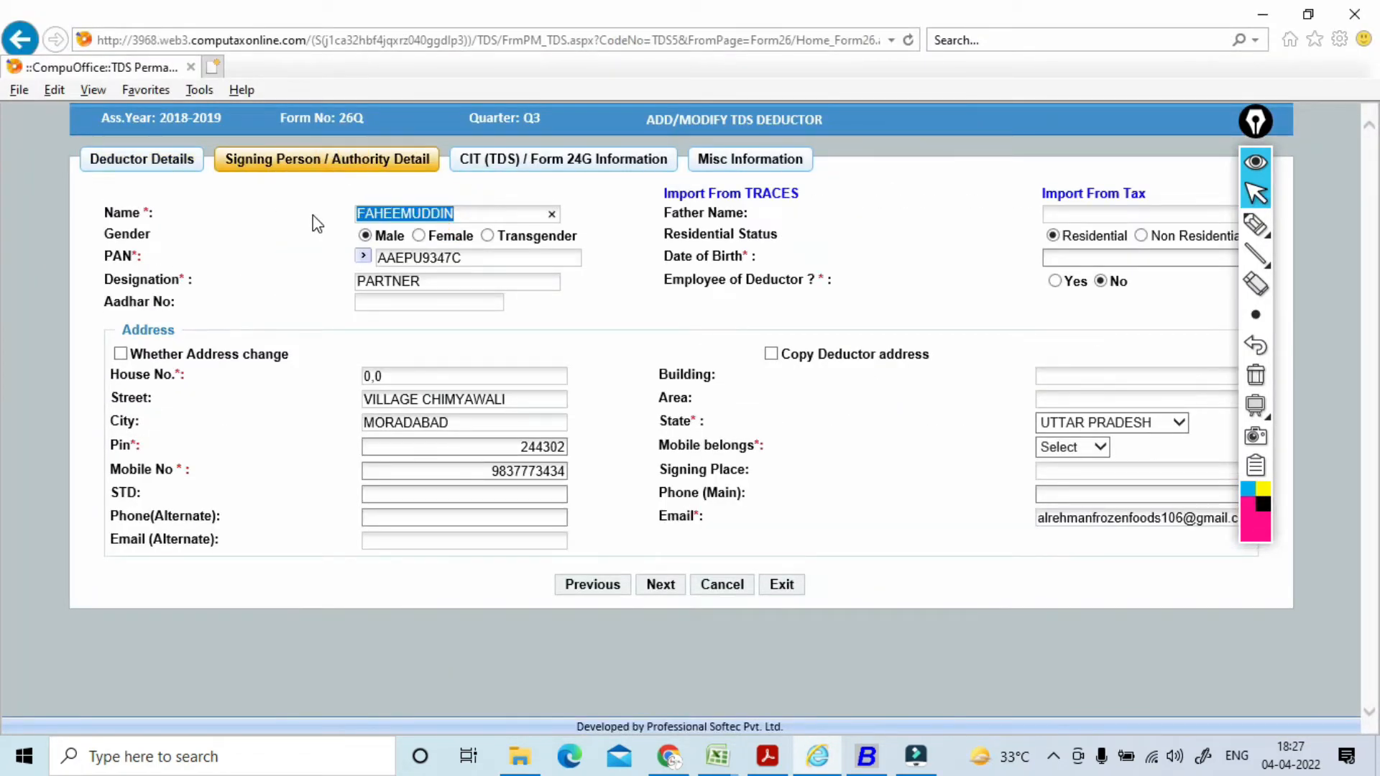
key("alt+Tab")
key("ctrl+v")
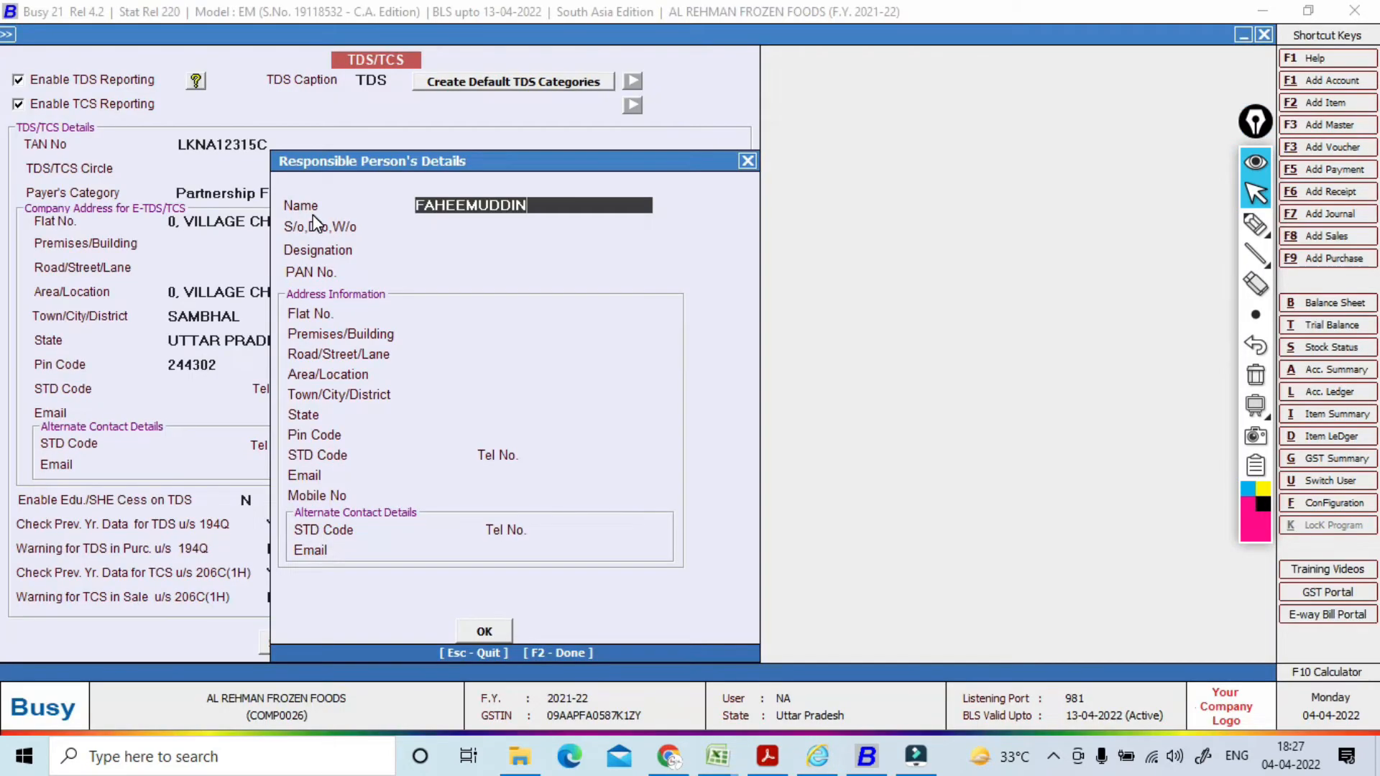
key("Return")
key("Return")
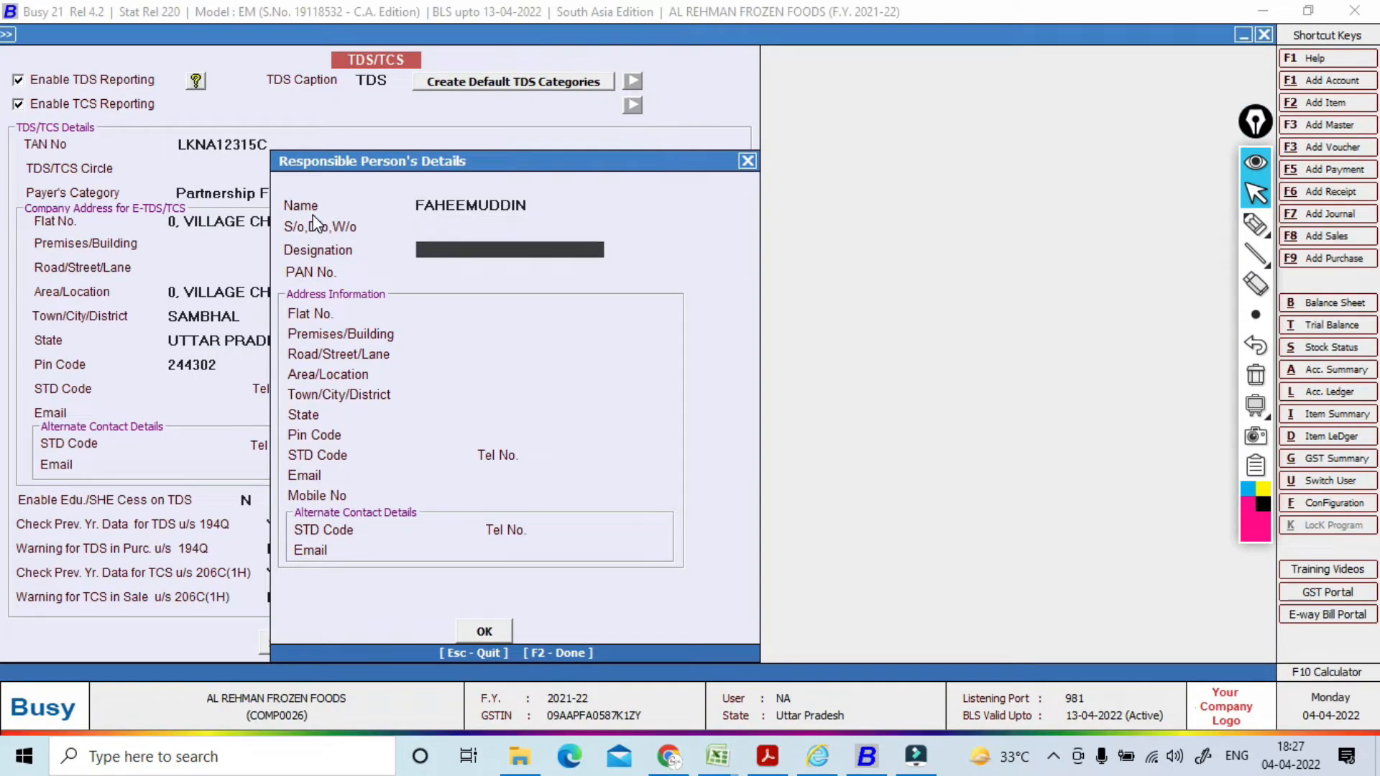
key("Return")
key("Up")
type("PARTNER")
key("Return")
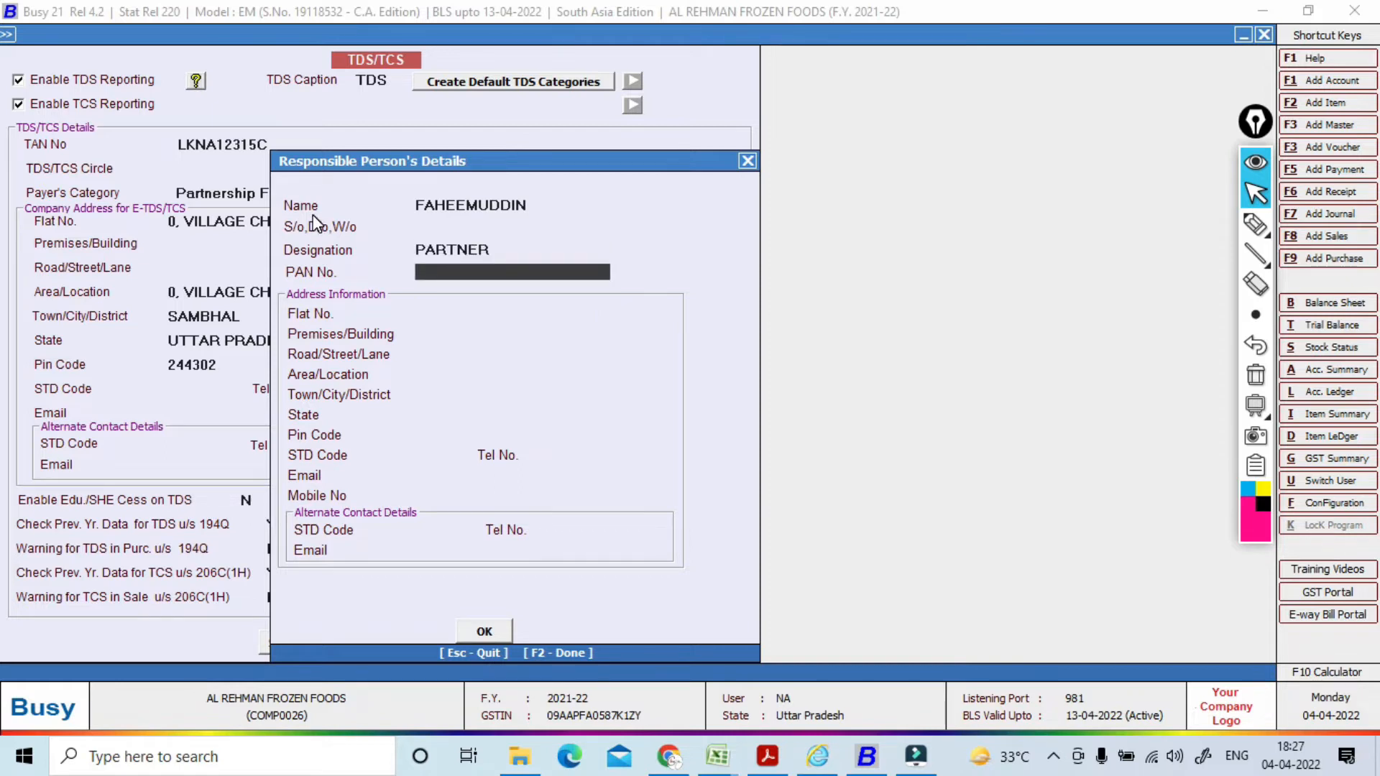
Step: Copy the signing person's PAN into the responsible person's form
key("alt+Tab")
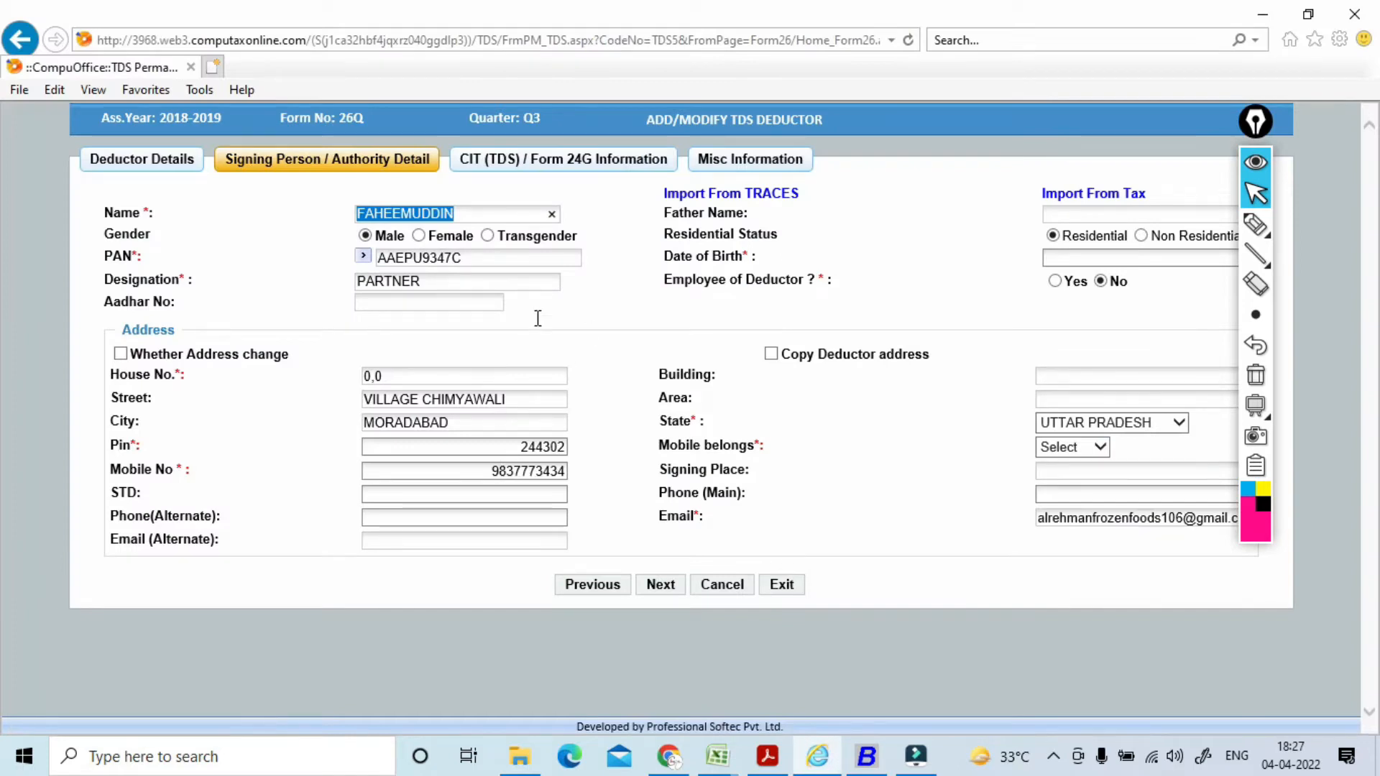
left_click(478, 259)
key("ctrl+c")
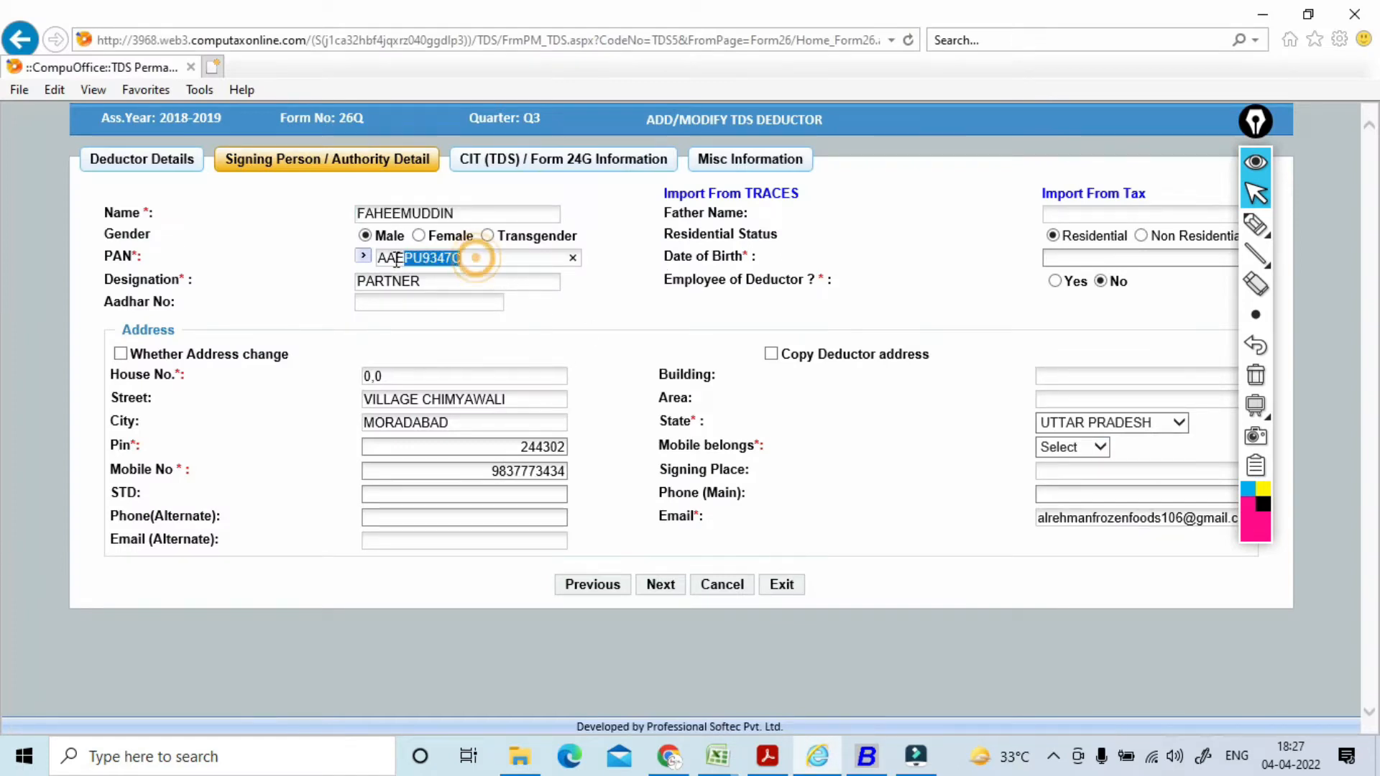
key("alt+Tab")
key("ctrl+v")
key("Return")
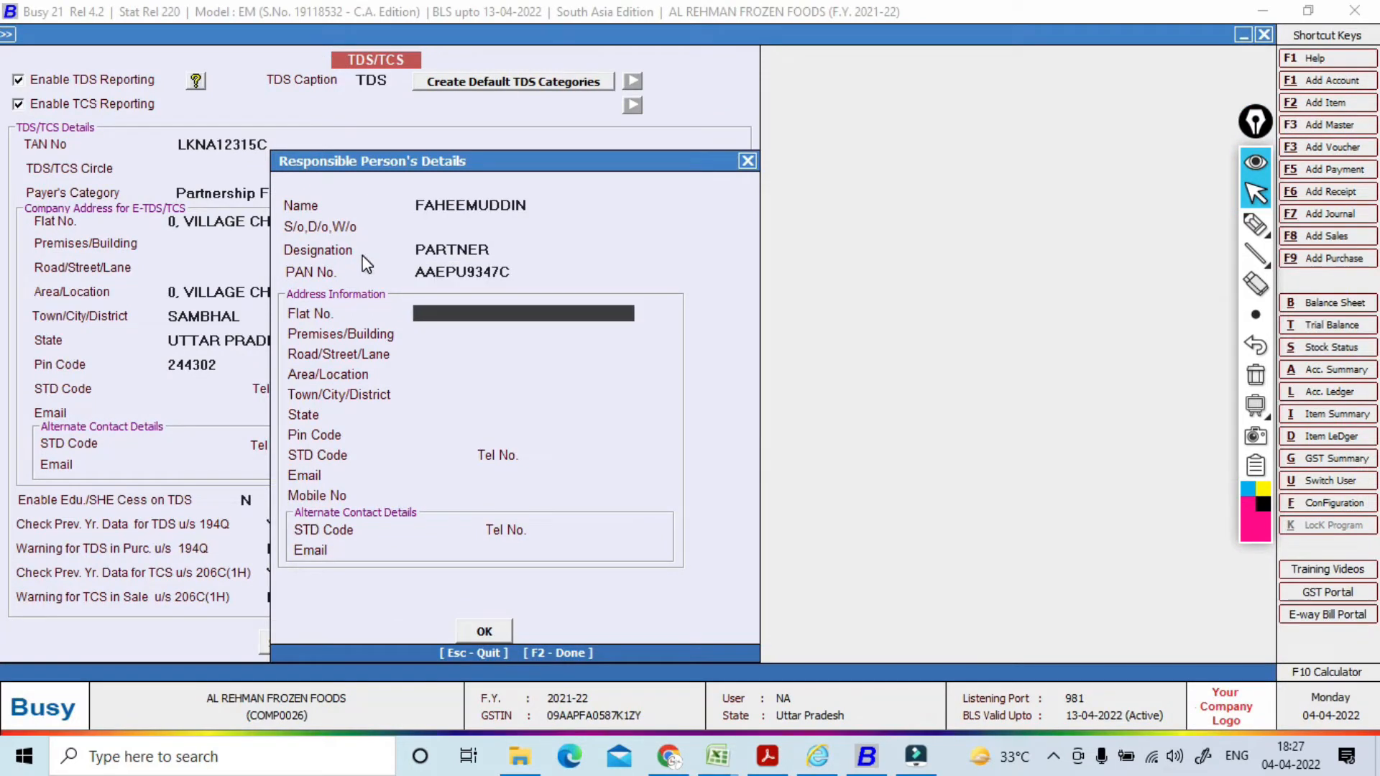
Step: Paste the deductor's street address into the Flat No. and Area/Location fields
key("alt+Tab")
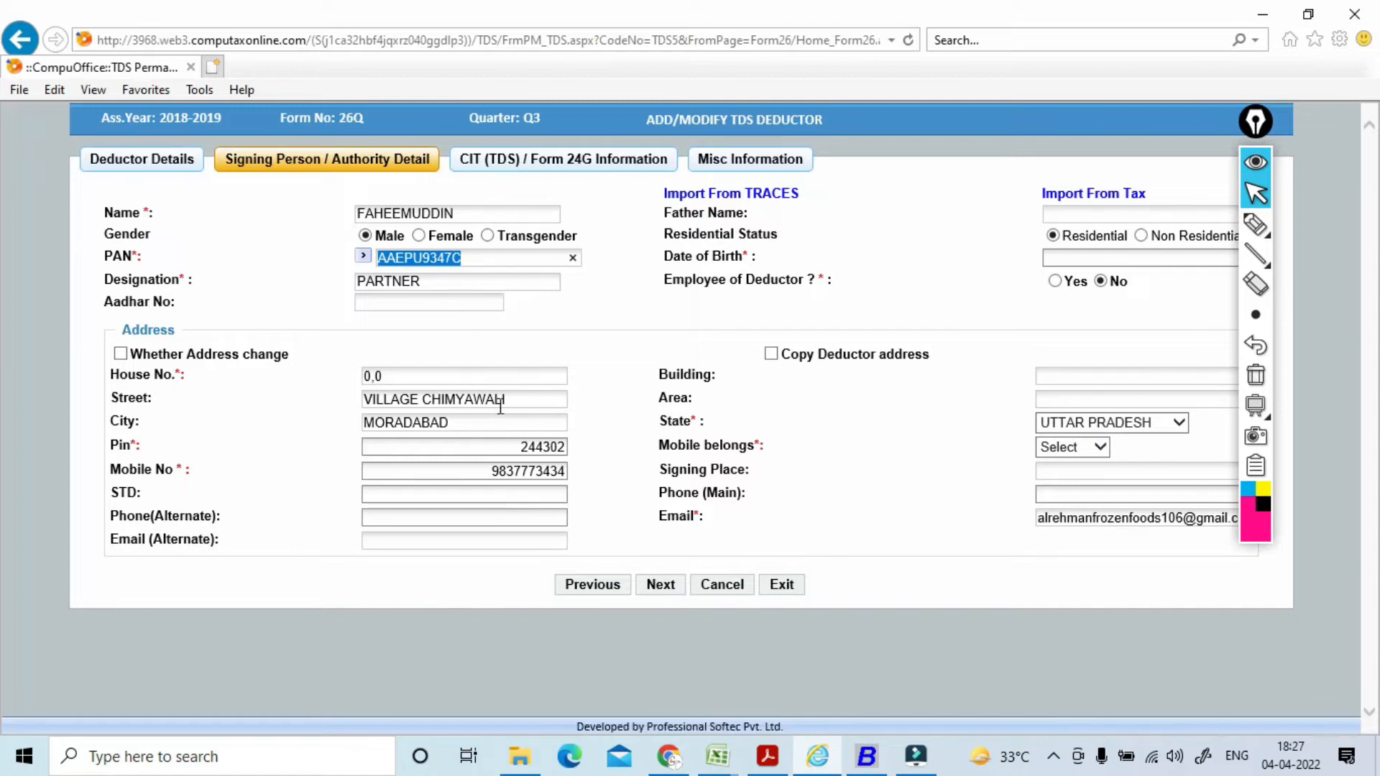
left_click_drag(508, 397, 368, 400)
key("ctrl+c")
key("alt+Tab")
key("ctrl+v")
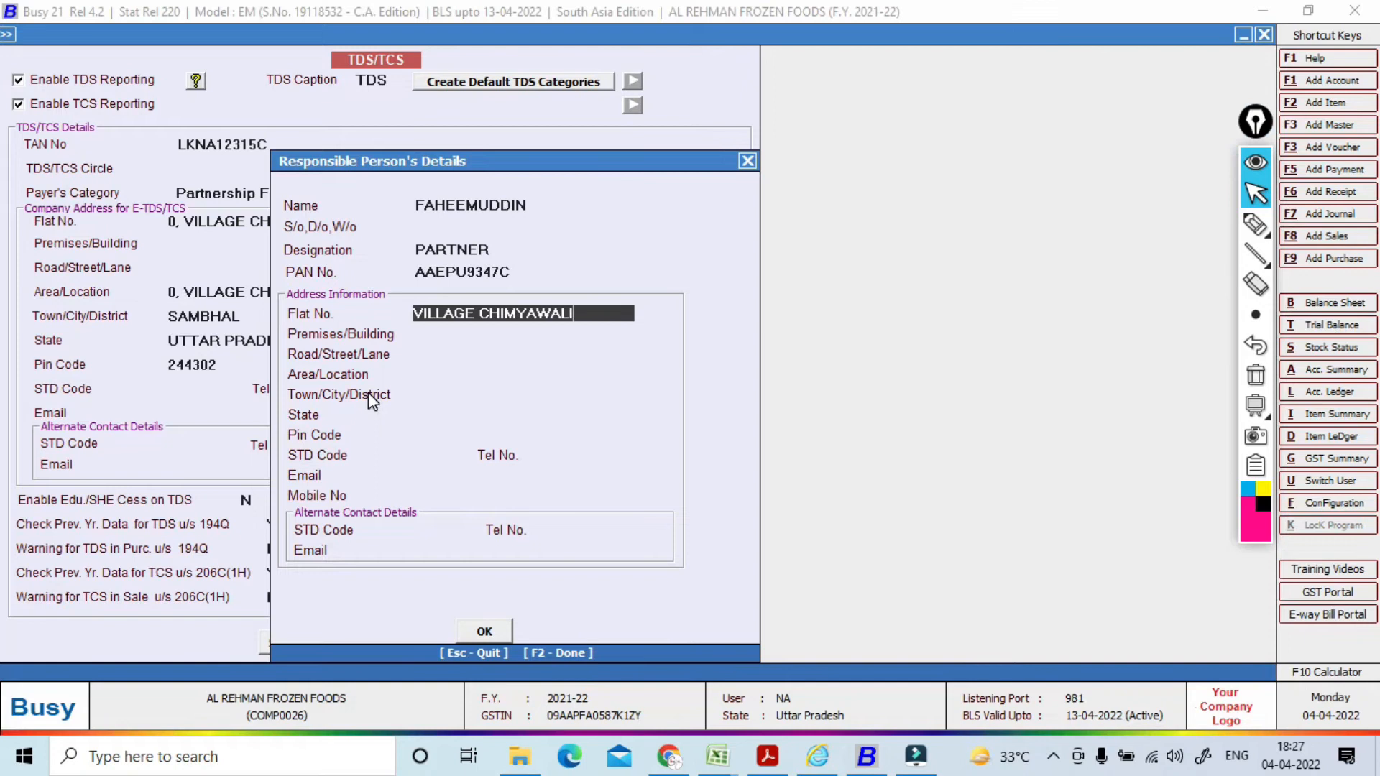
key("Return")
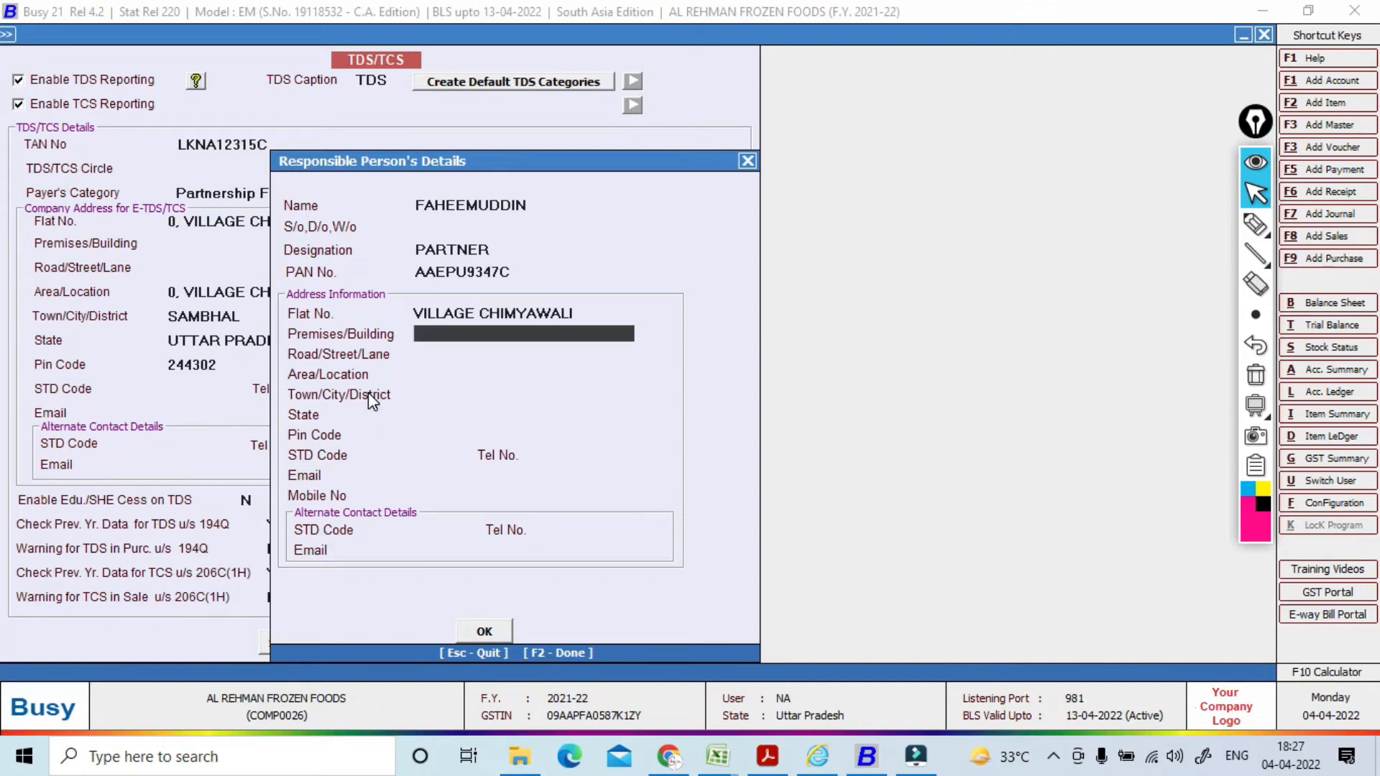
key("Return")
type("\\")
key("Return")
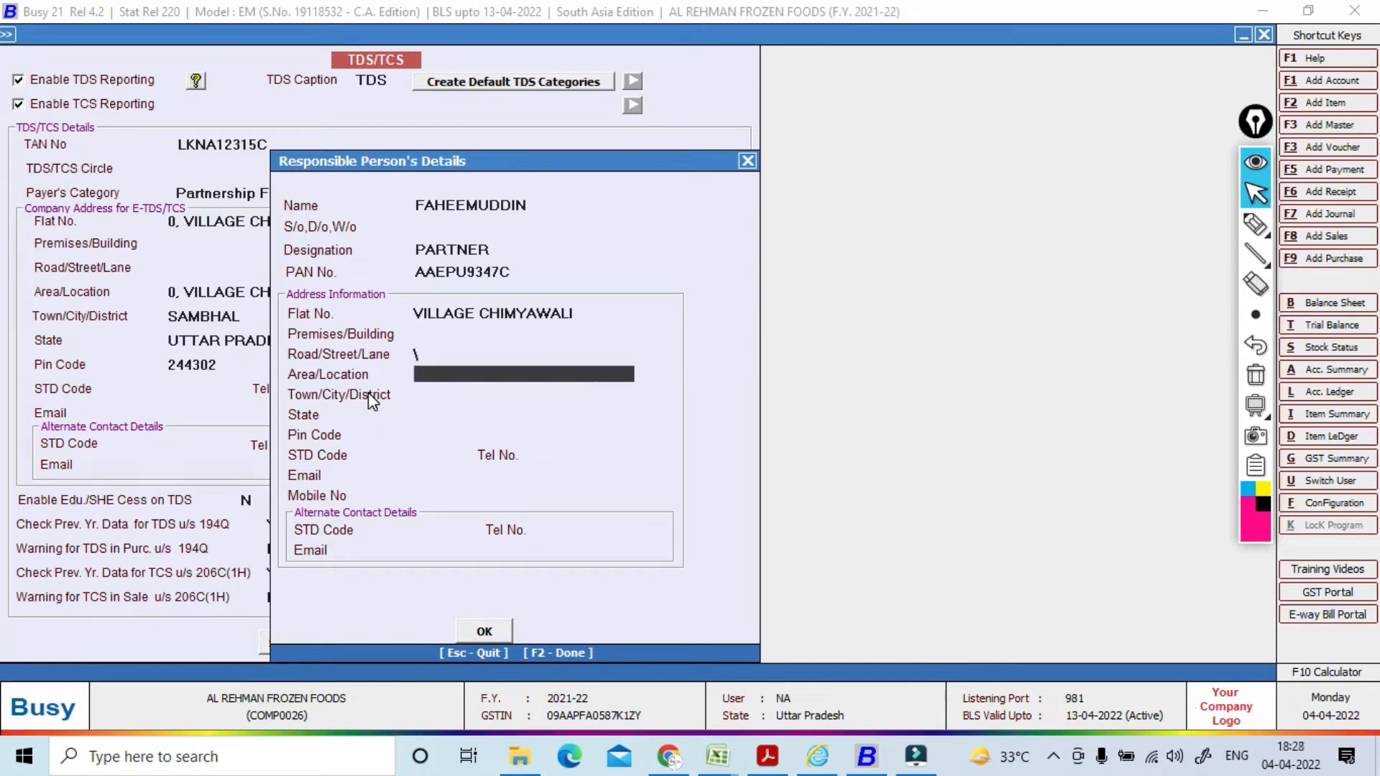
key("ctrl+v")
key("Return")
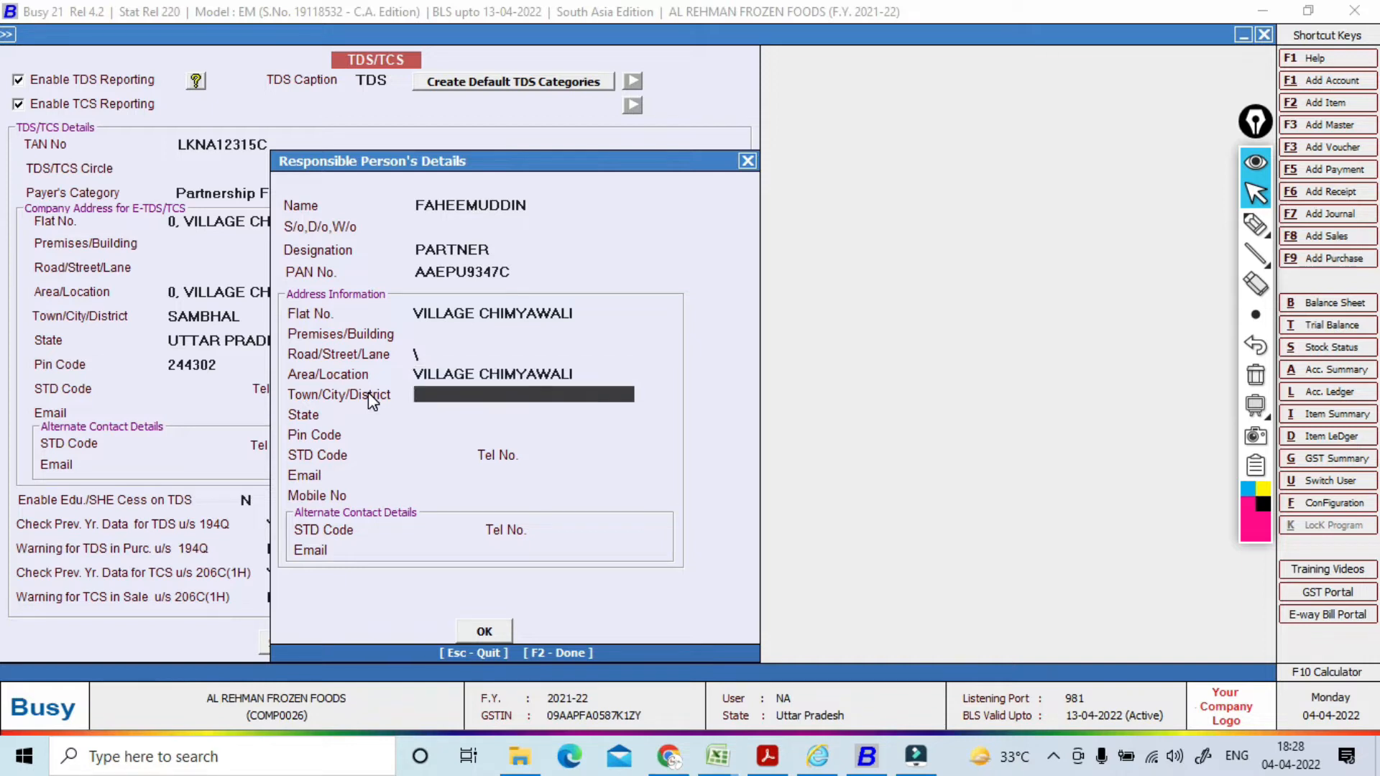
Step: Enter town SAMNHAL, state Uttar Pradesh, the PIN code and the telephone number
type("SAMNHAL")
key("Return")
type("U")
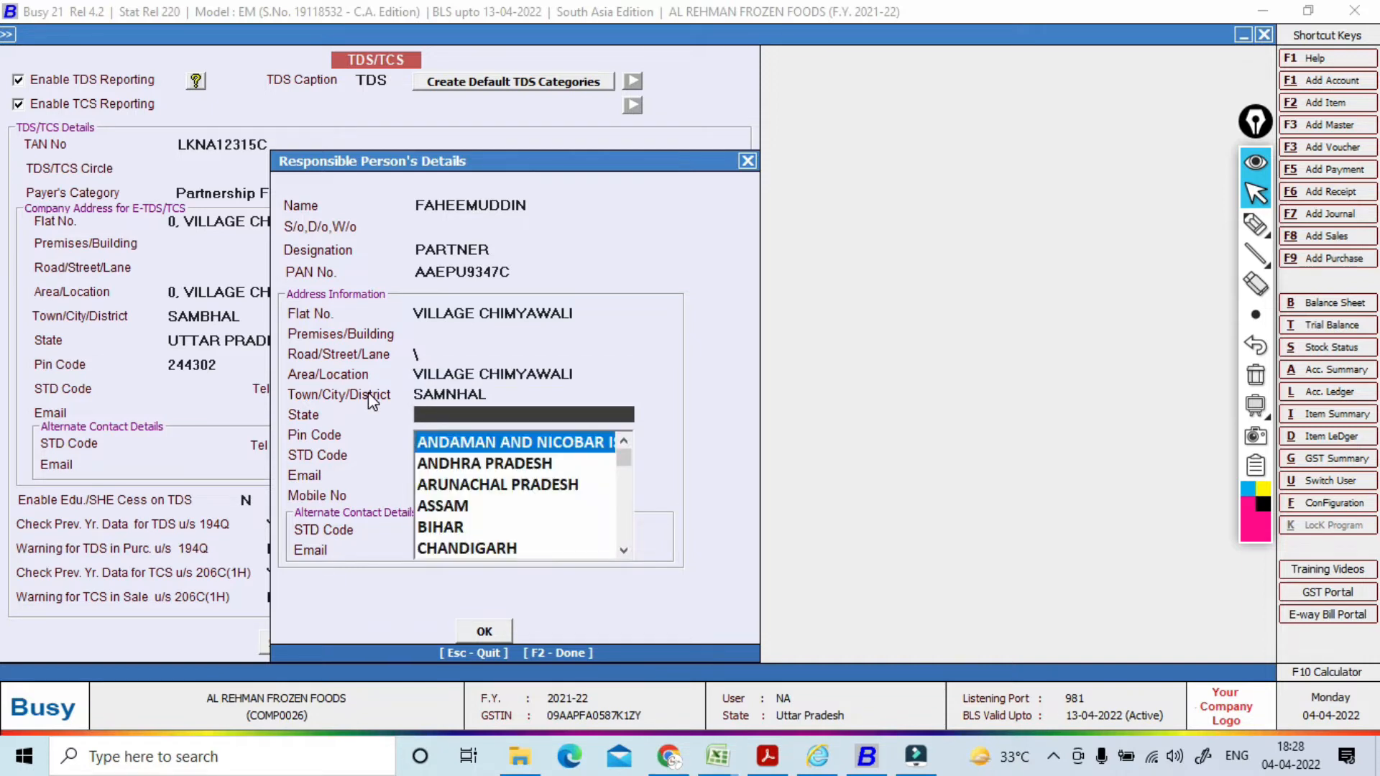
key("Return")
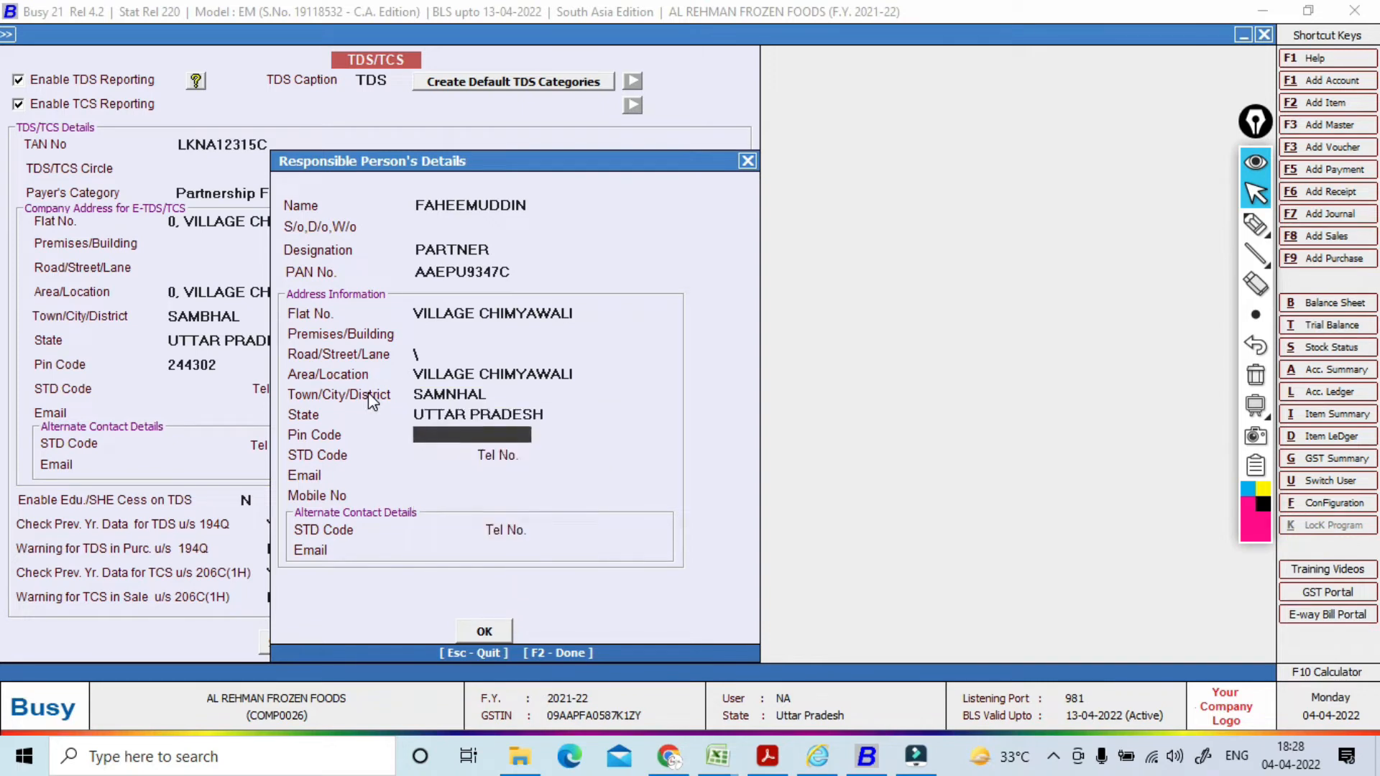
type("244302")
key("Return")
key("Return")
key("Return")
key("Return")
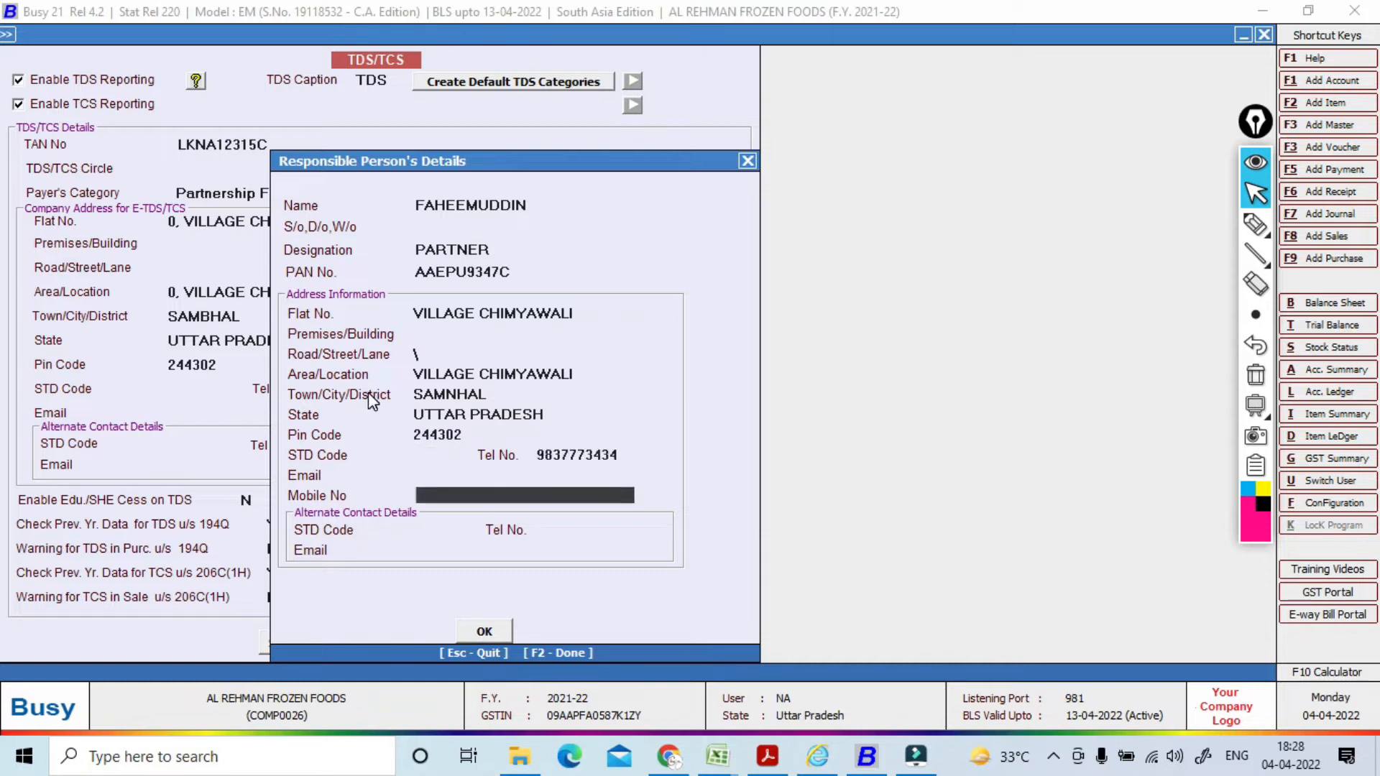
key("Return")
key("Return")
key("Return")
key("Return")
key("Return")
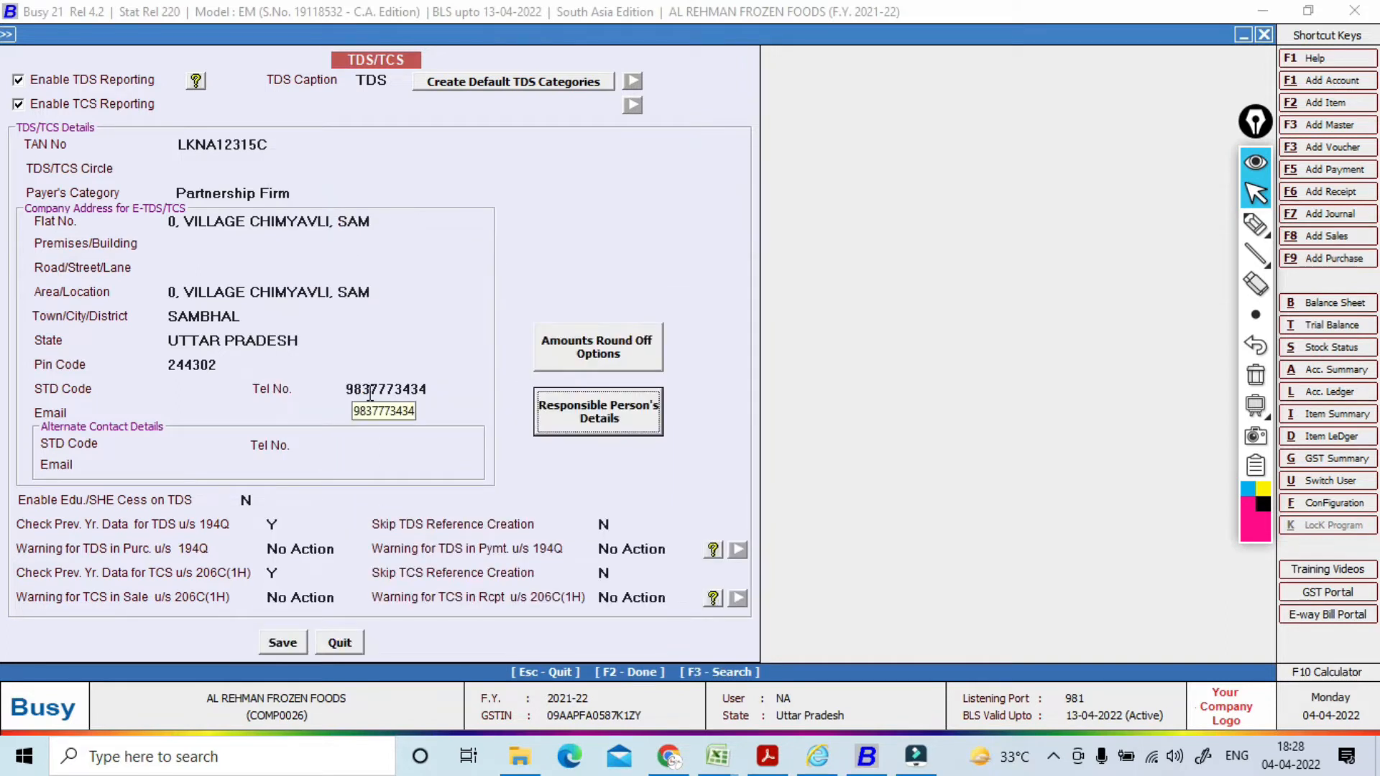
Step: Save the TDS/TCS settings and leave Features/Options
left_click(282, 646)
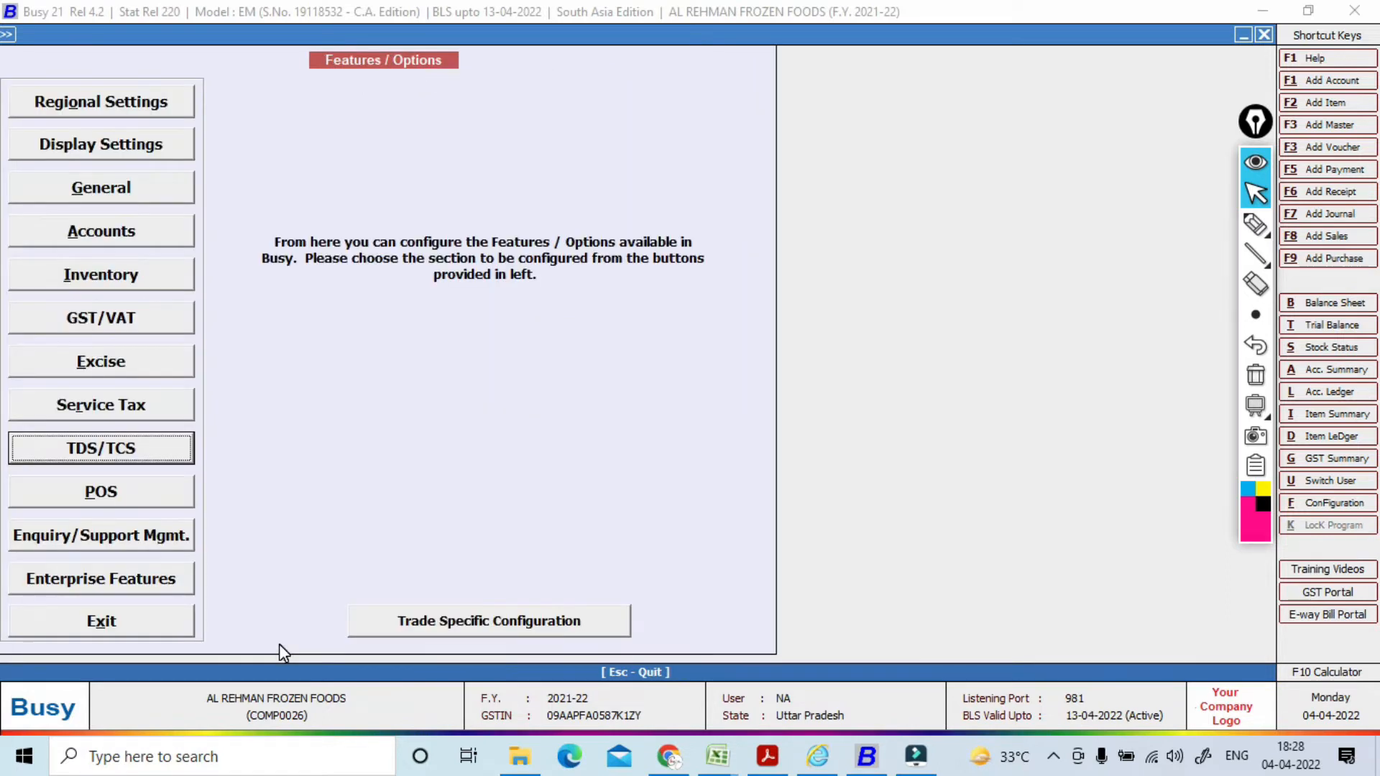
key("Escape")
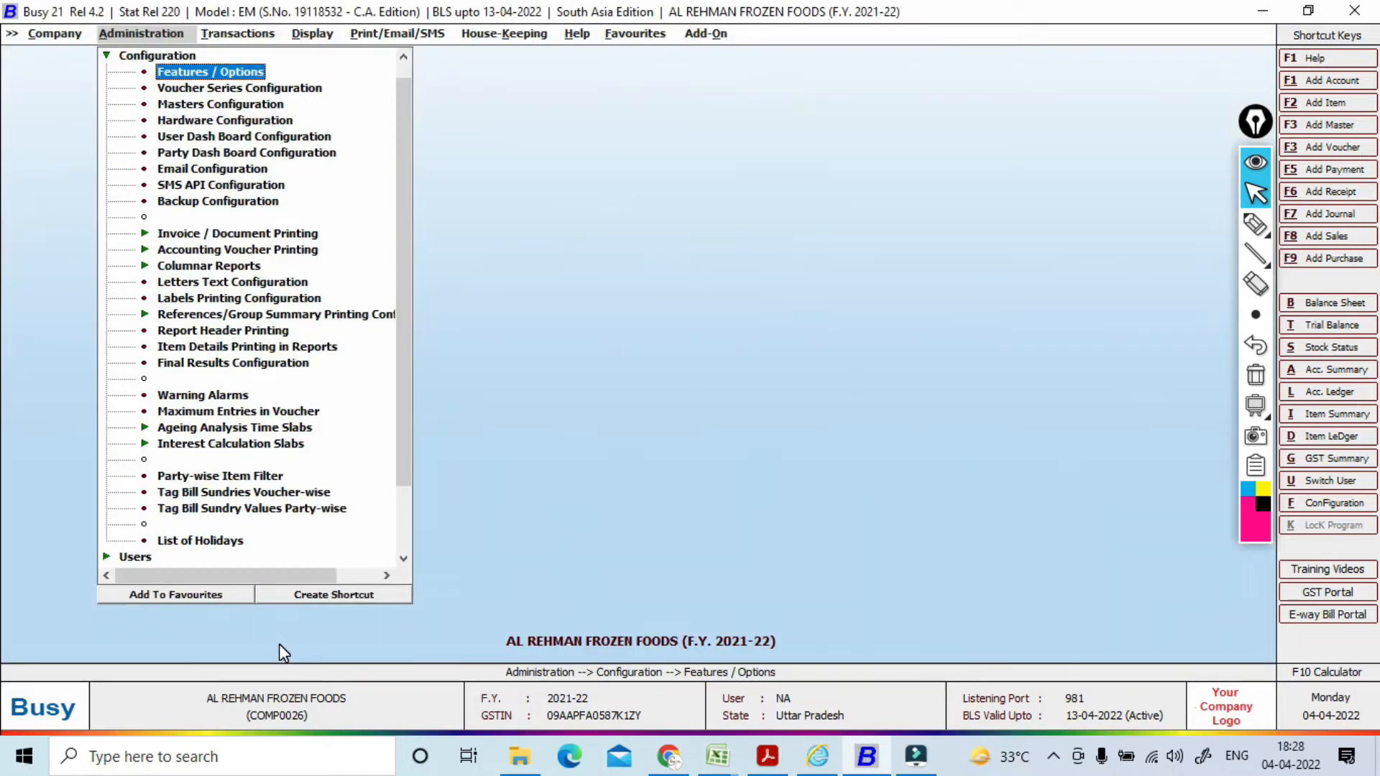
key("Left")
key("Right")
key("Right")
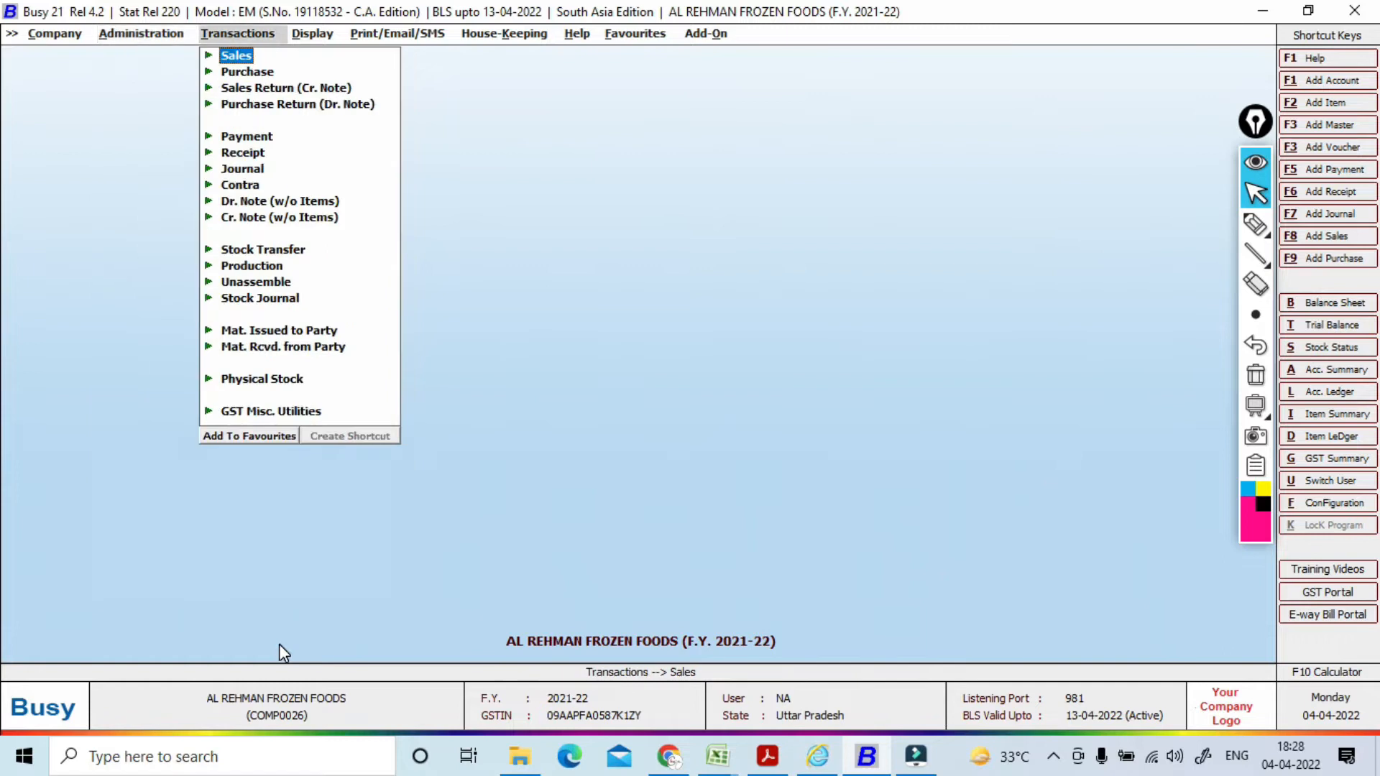
key("Left")
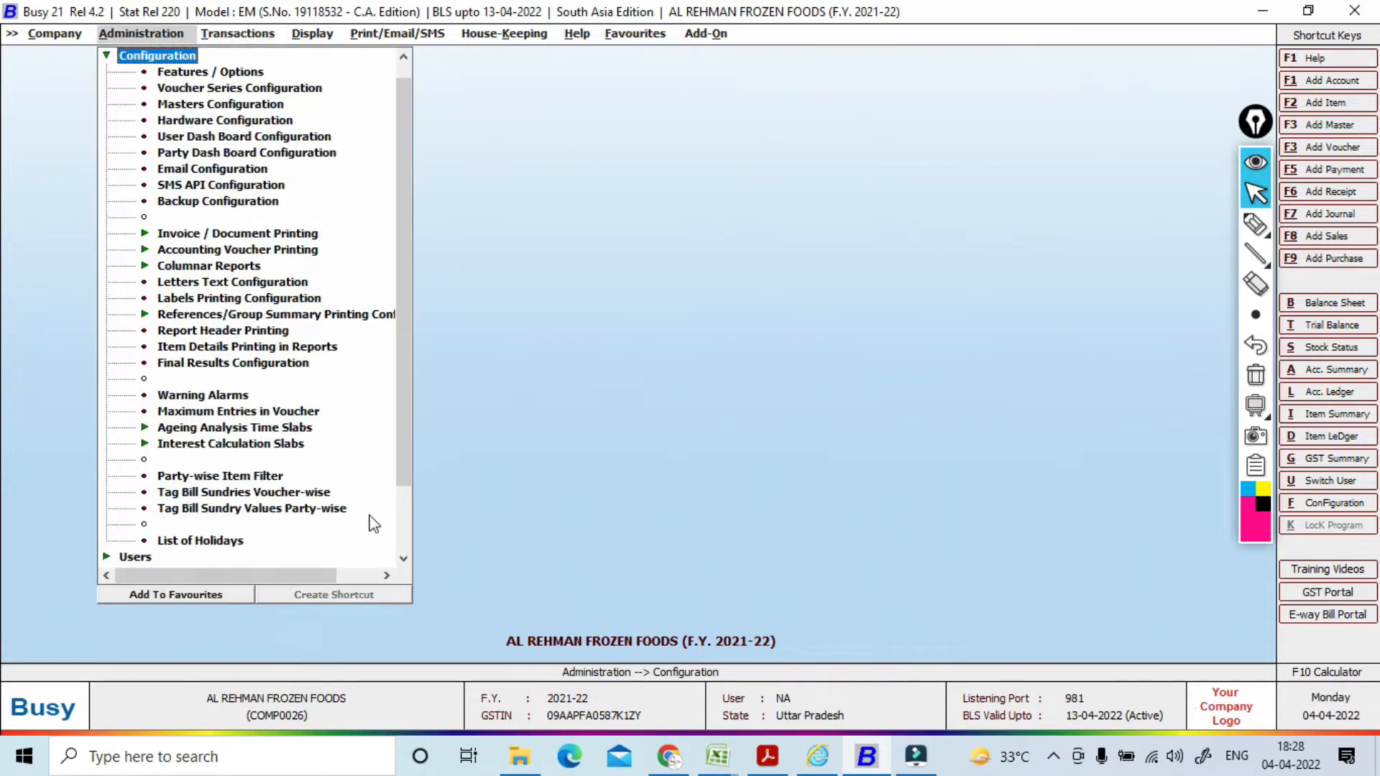
Step: Expand Masters and then TDS Category in the Administration tree
left_click_drag(398, 441, 393, 258)
left_click(156, 59)
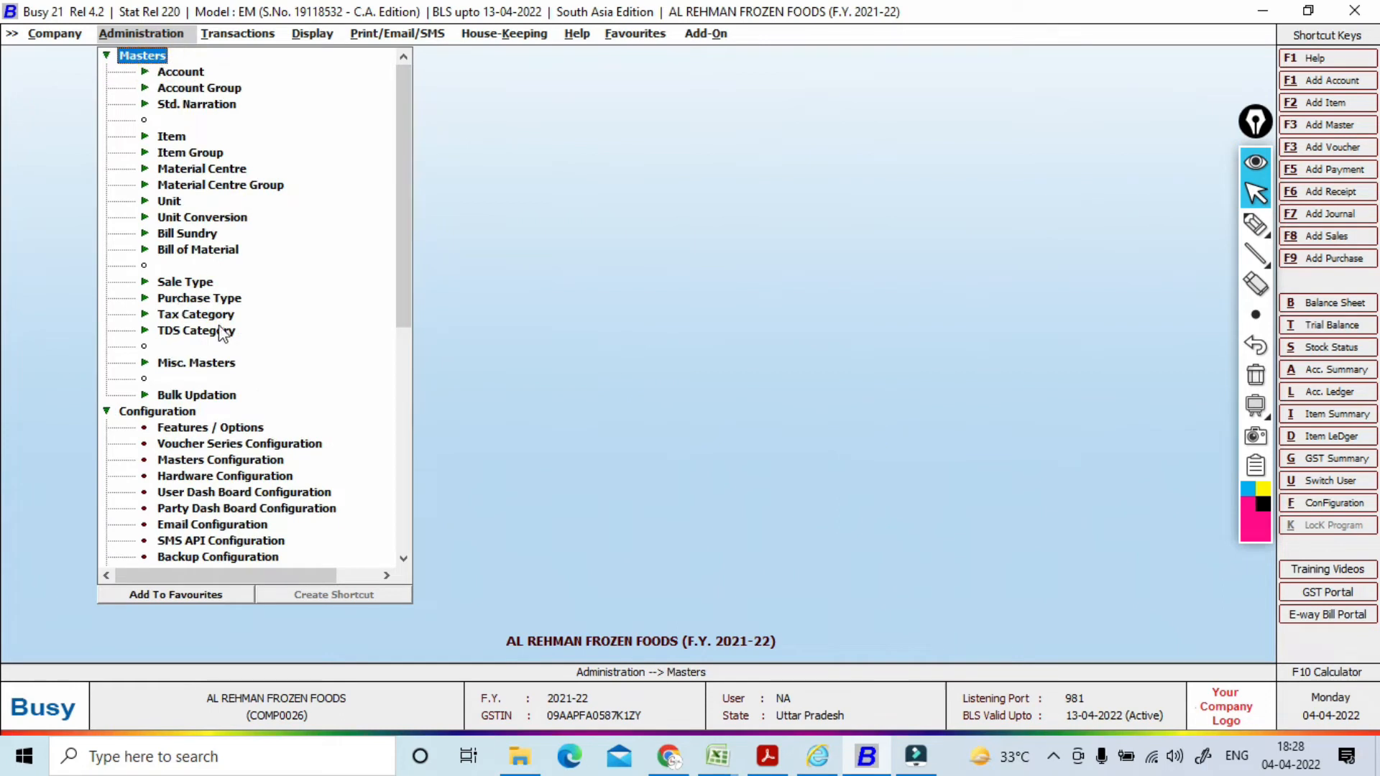
left_click(198, 332)
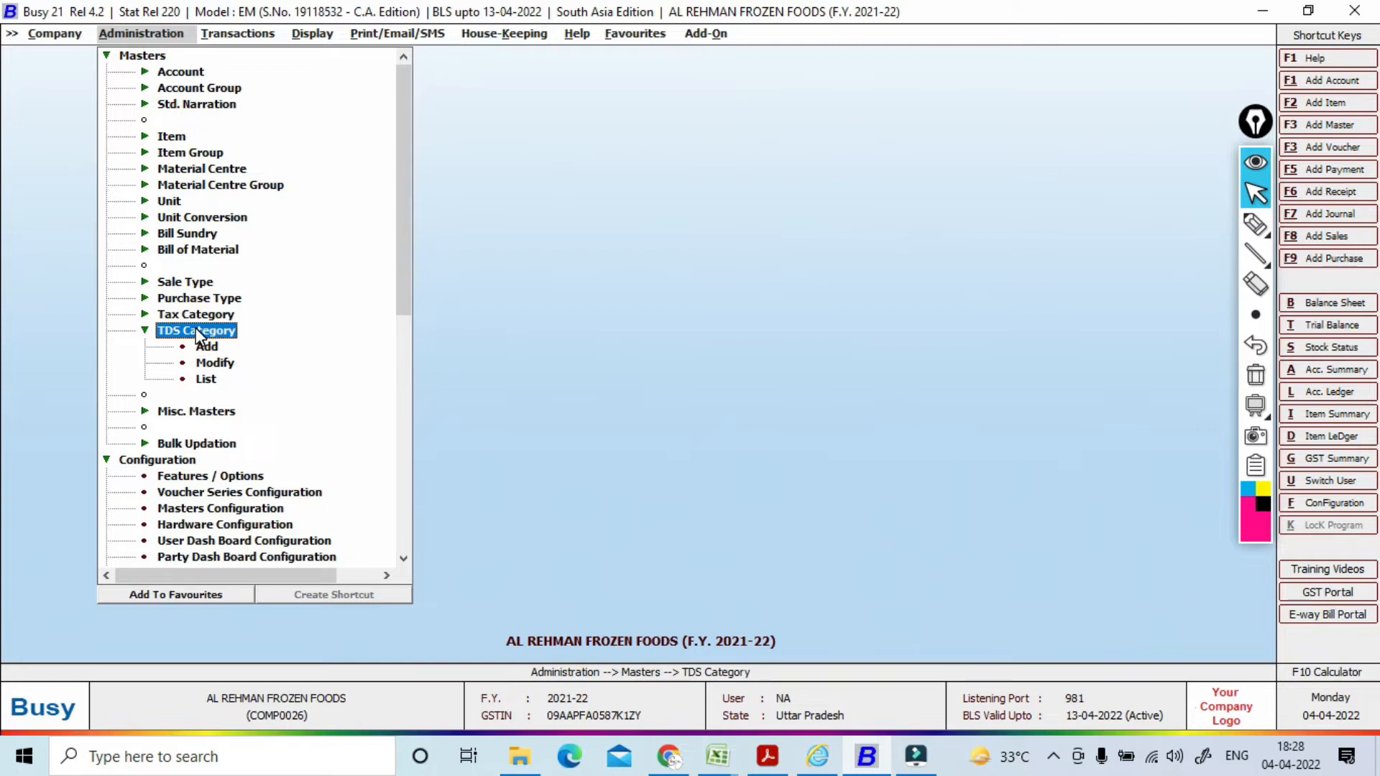
Step: List TDS categories on screen and open Rent of Land, Building, Furniture etc. (194IB) for editing
key("Down")
key("Down")
key("Down")
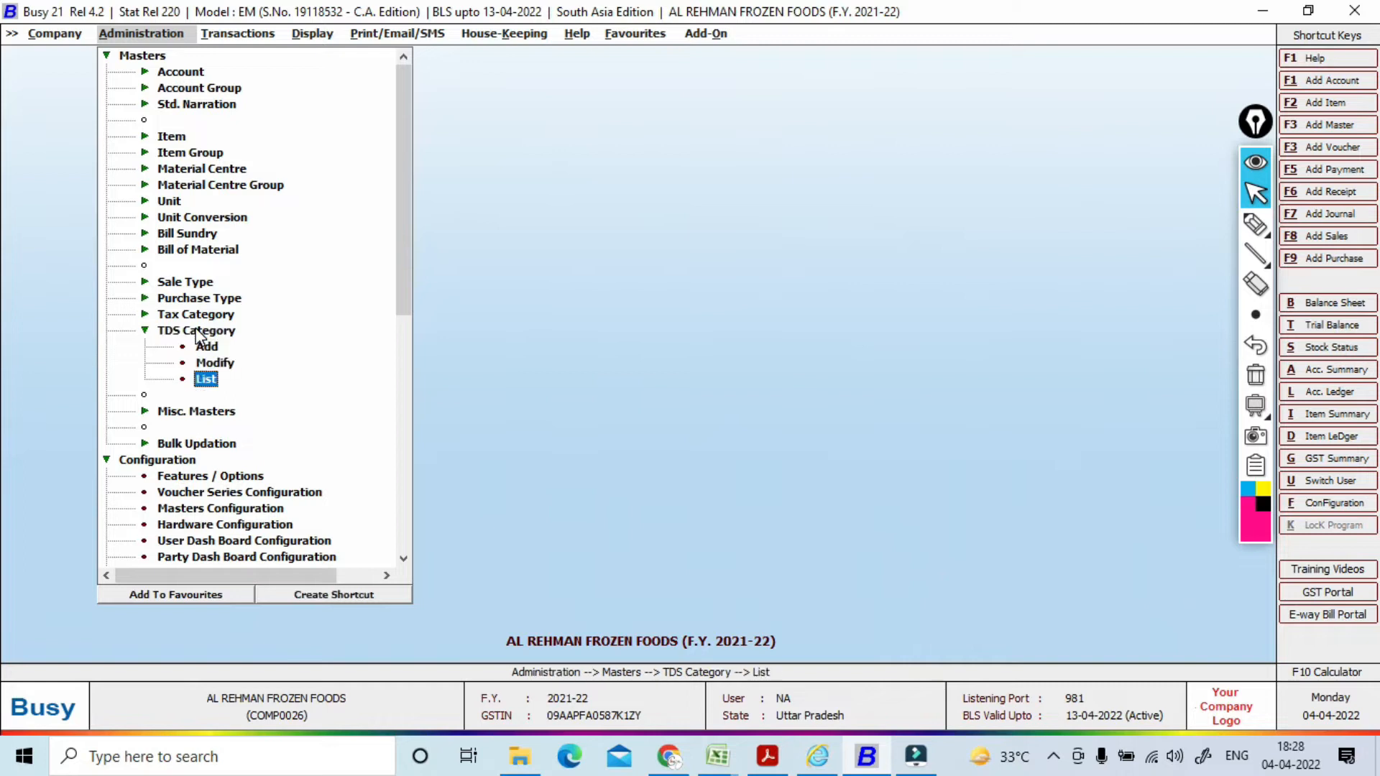
key("Return")
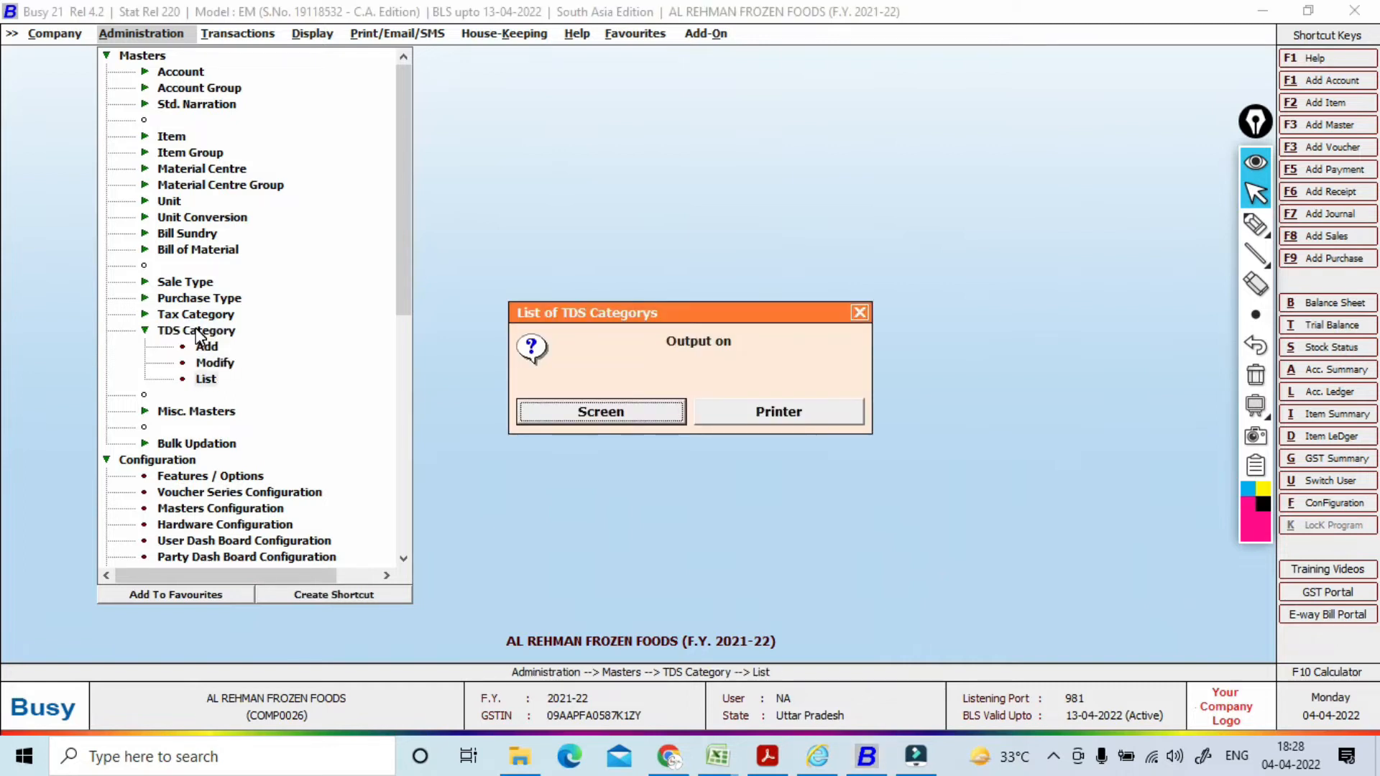
key("Return")
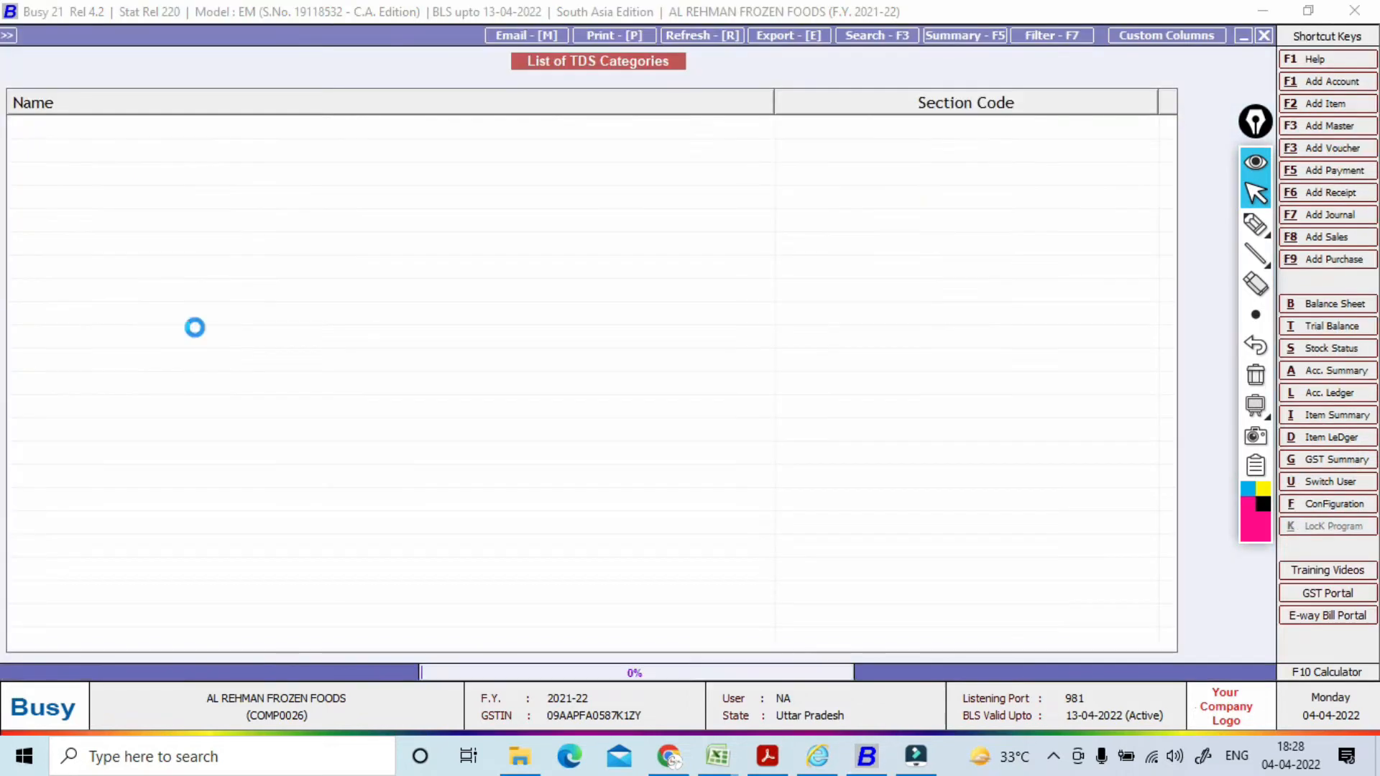
key("Down")
key("Down")
key("Down")
key("Down")
key("Down")
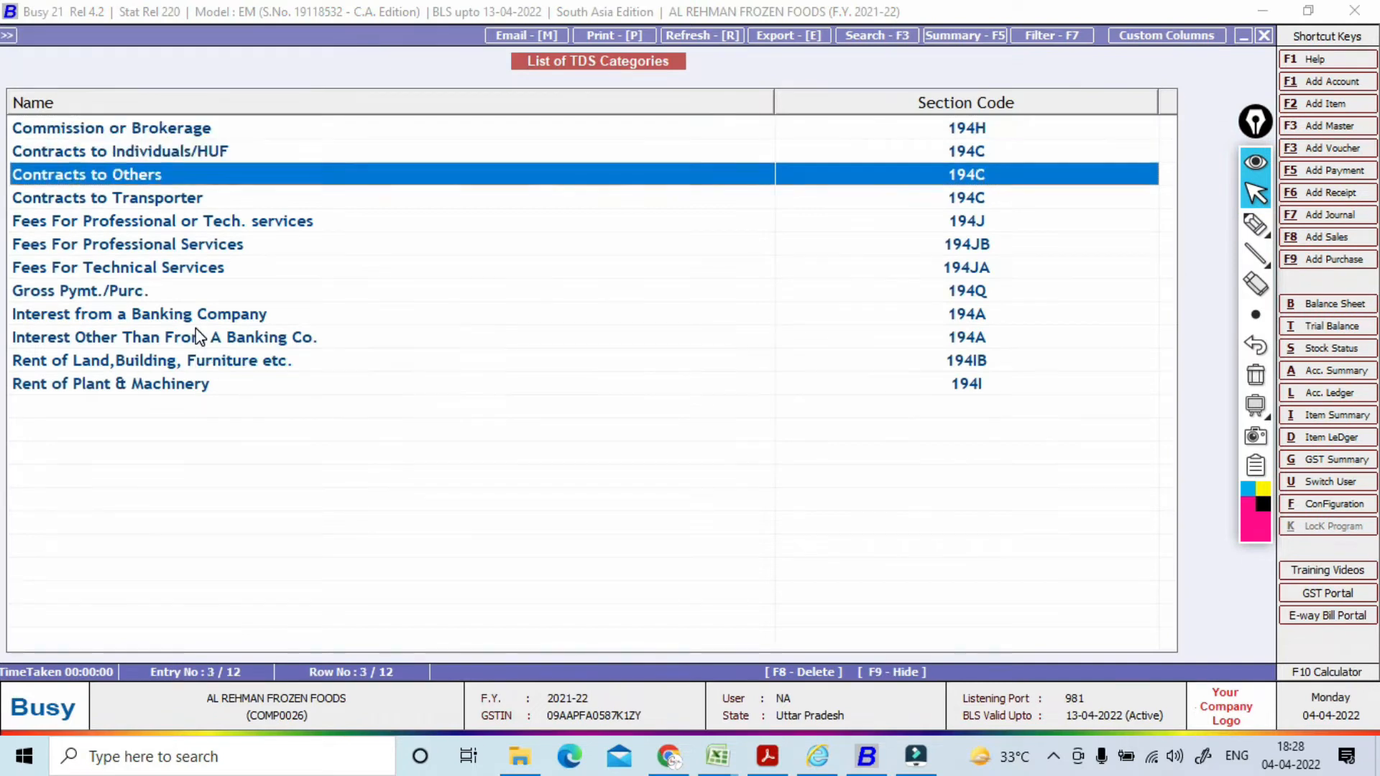
key("Up")
key("Up")
key("Up")
key("Up")
key("Up")
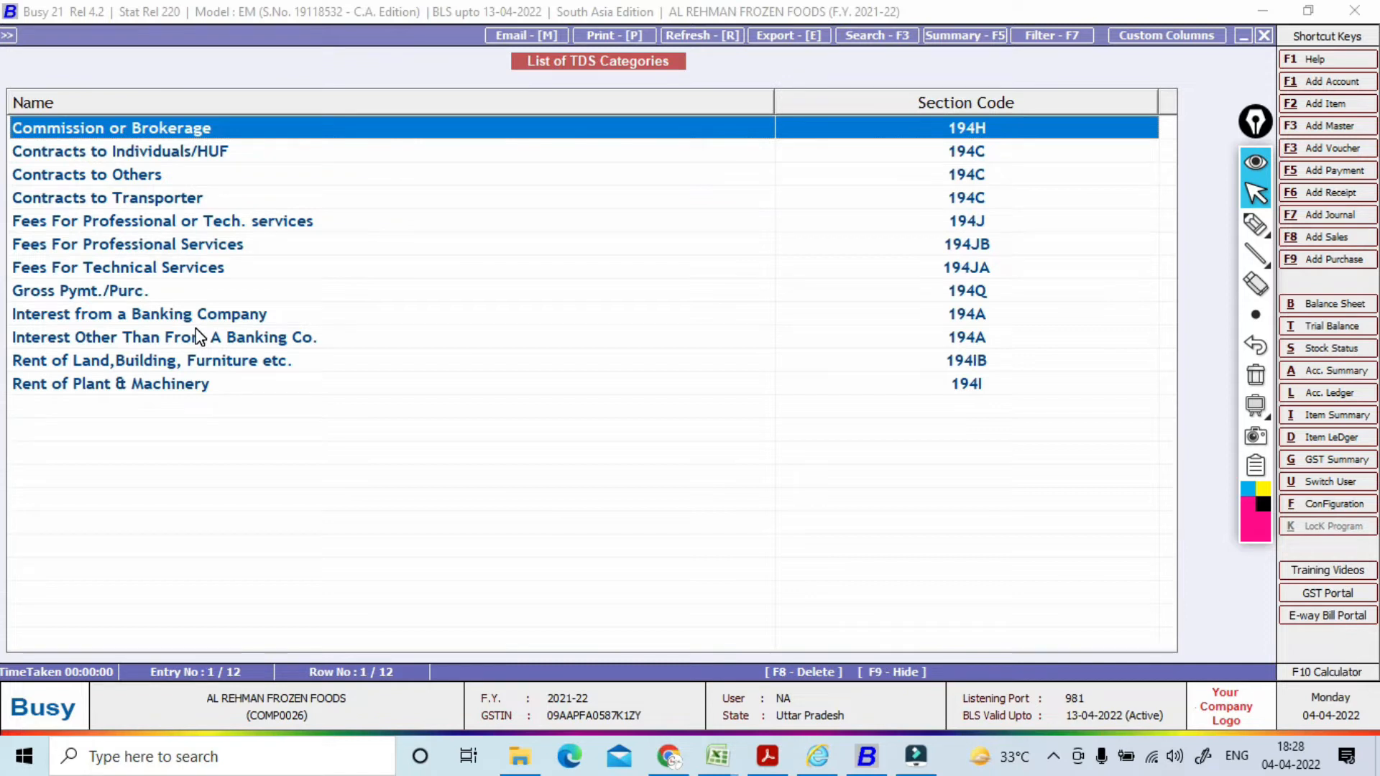
key("Down")
key("Down")
key("Down")
key("Down")
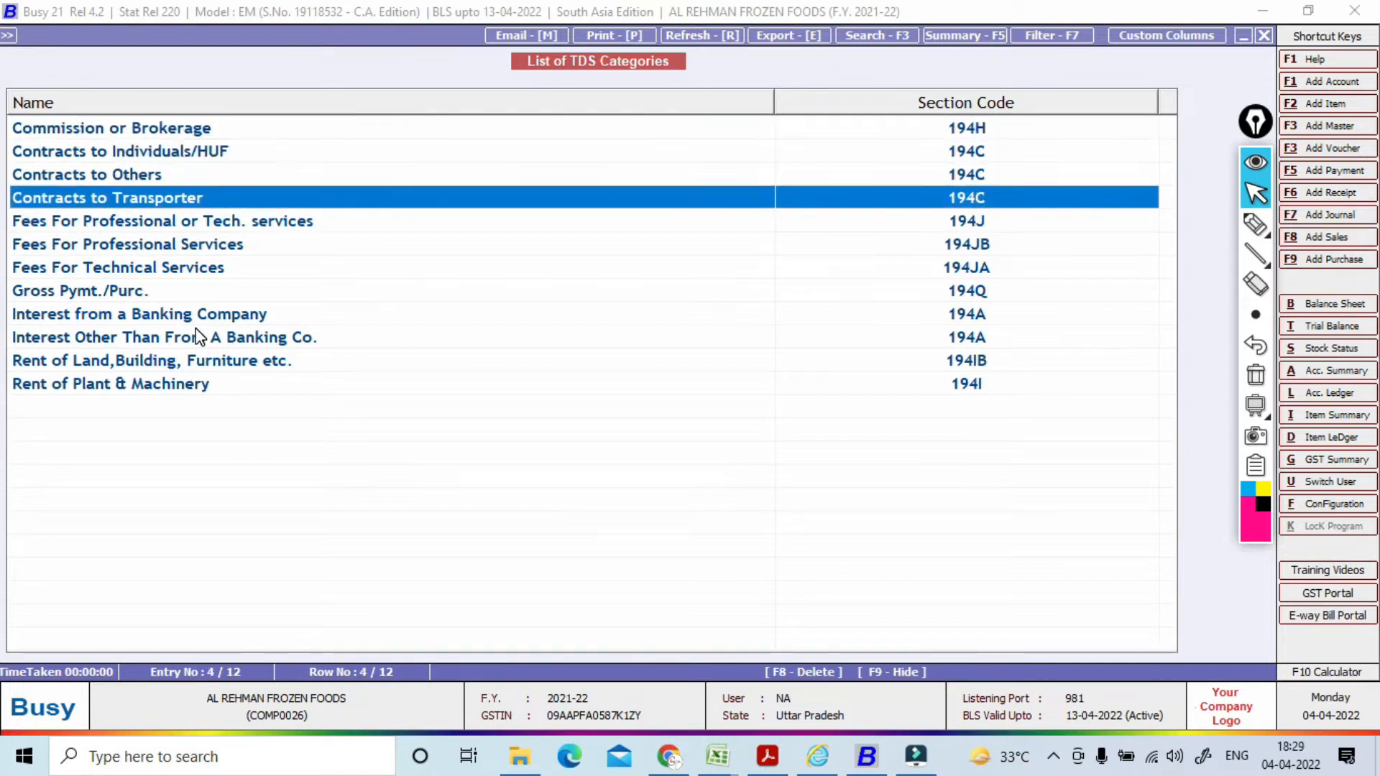
key("Down")
key("Down")
key("Down")
key("Down")
key("Down")
key("Down")
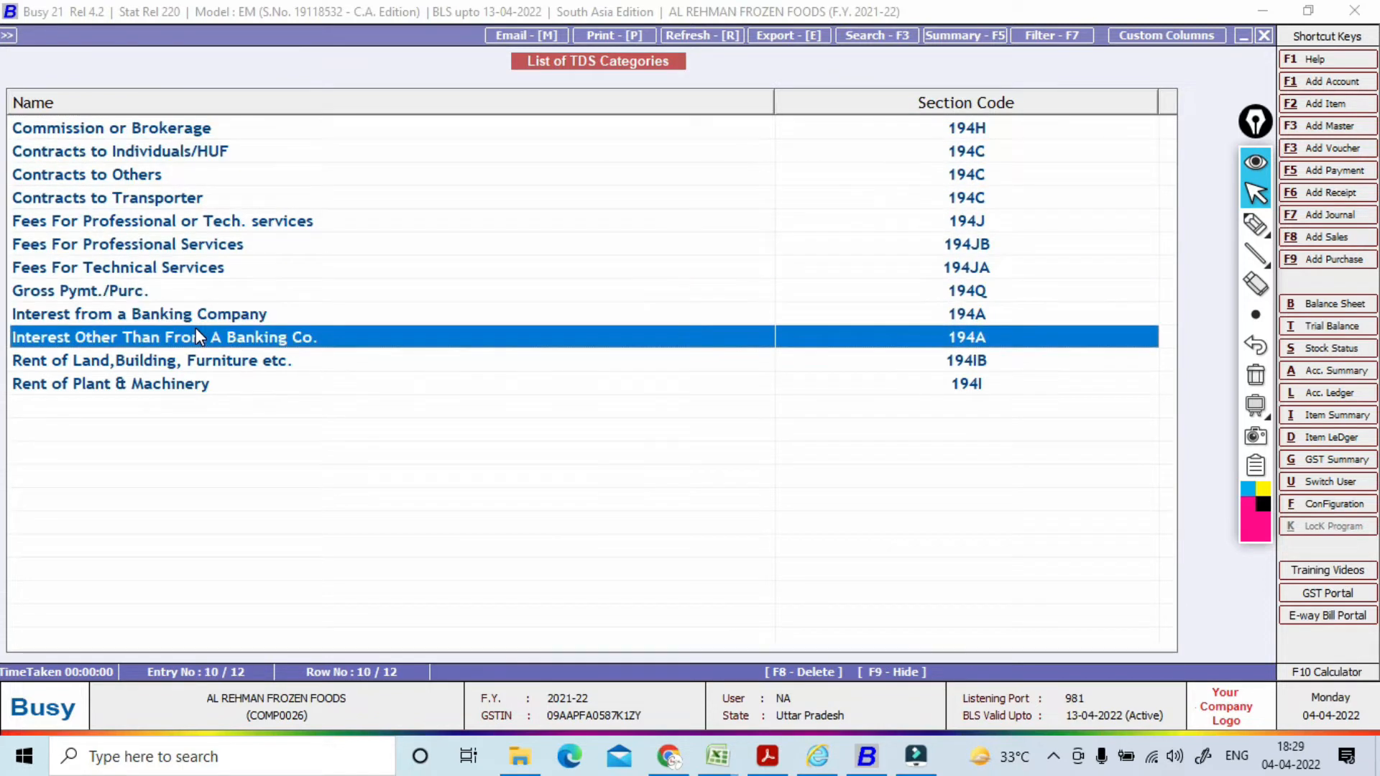
key("Down")
key("Up")
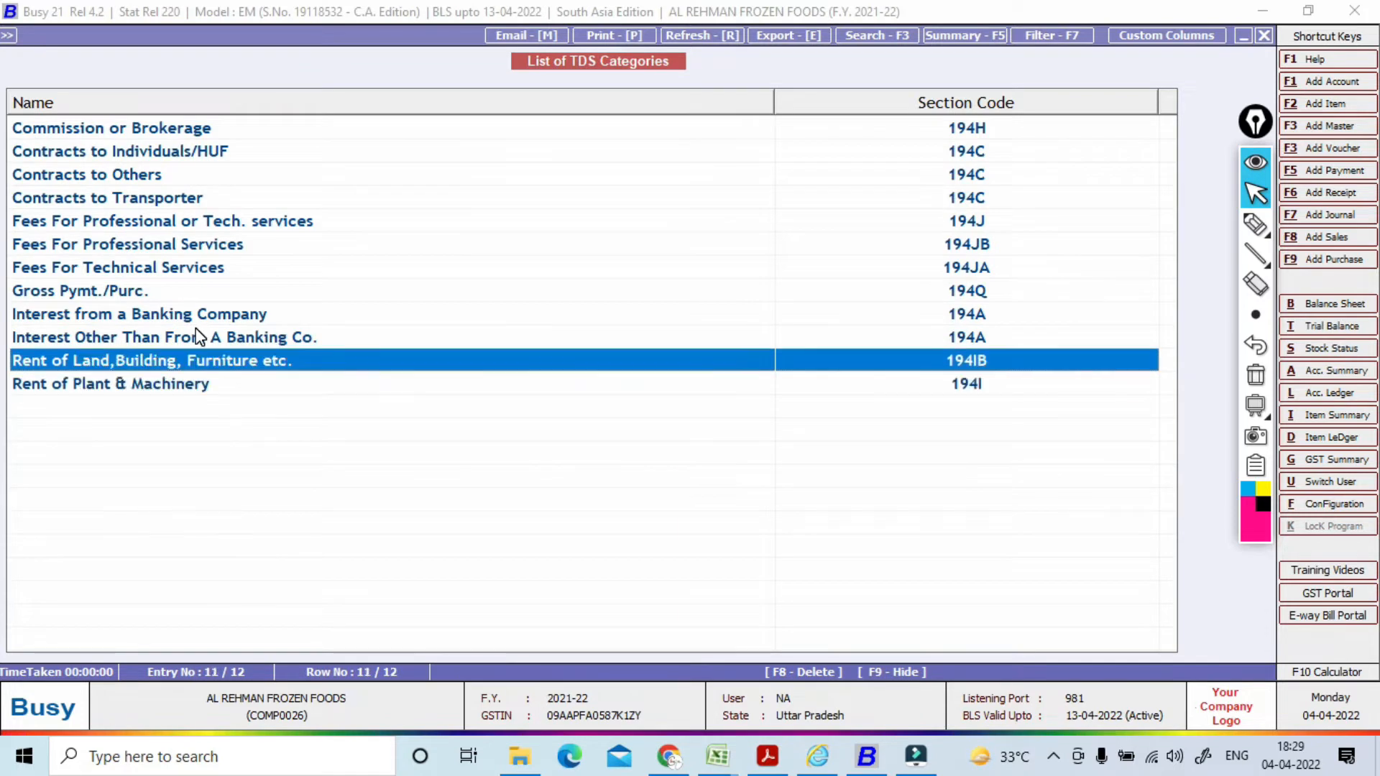
key("Return")
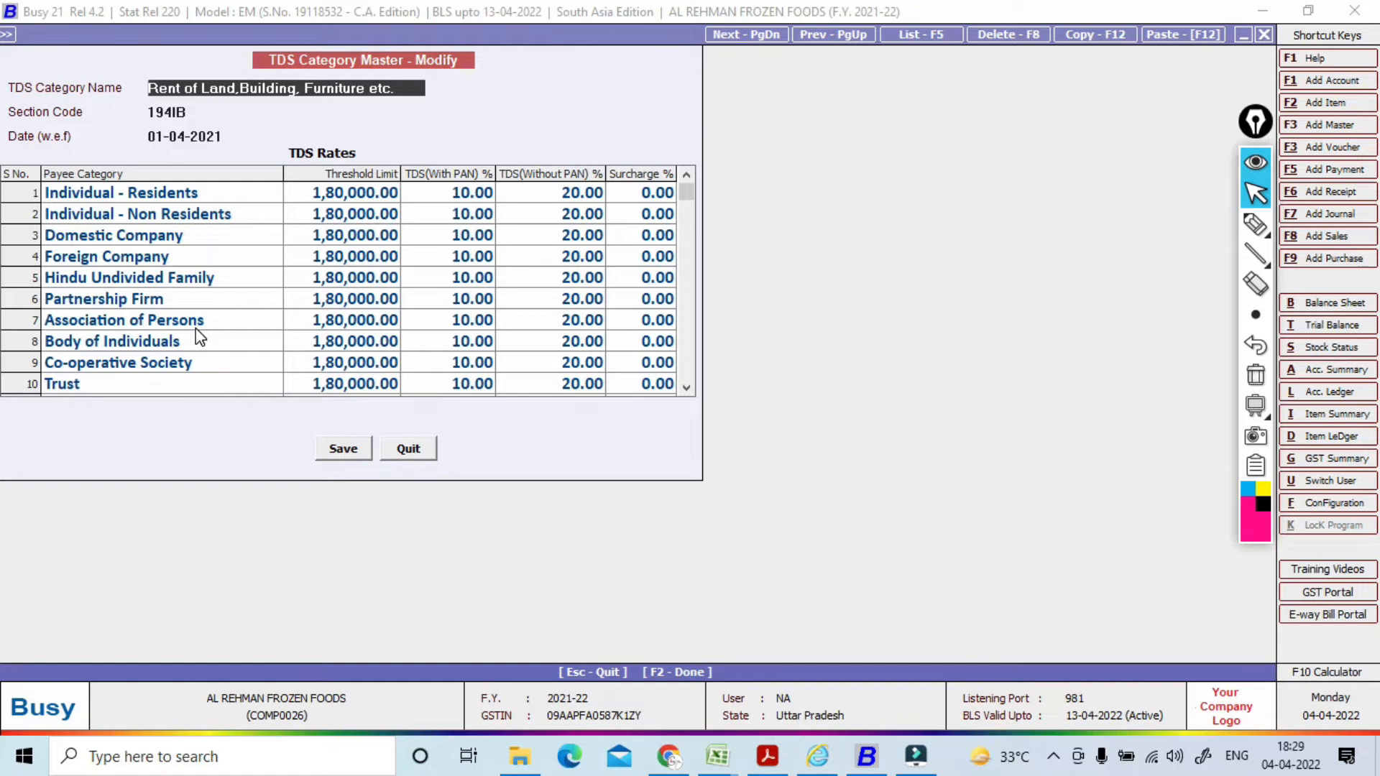
Step: Change the Individual - Residents threshold limit to 2,40,000 and save the rent category
left_click(1255, 223)
mouse_move(394, 189)
left_mouse_down()
mouse_move(279, 310)
mouse_move(389, 186)
left_mouse_up()
mouse_move(483, 138)
left_mouse_down()
mouse_move(516, 209)
mouse_move(492, 167)
left_mouse_up()
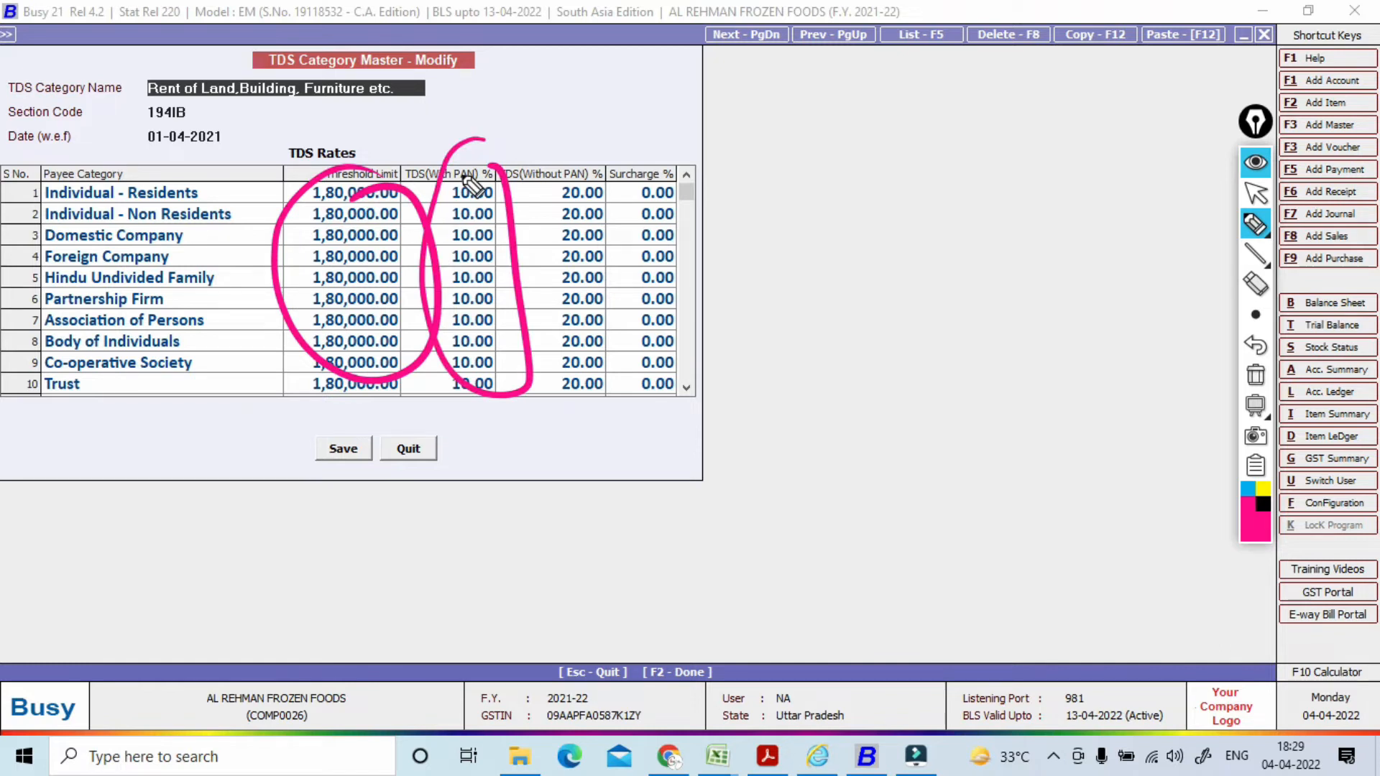
left_click(1256, 375)
left_click(1256, 194)
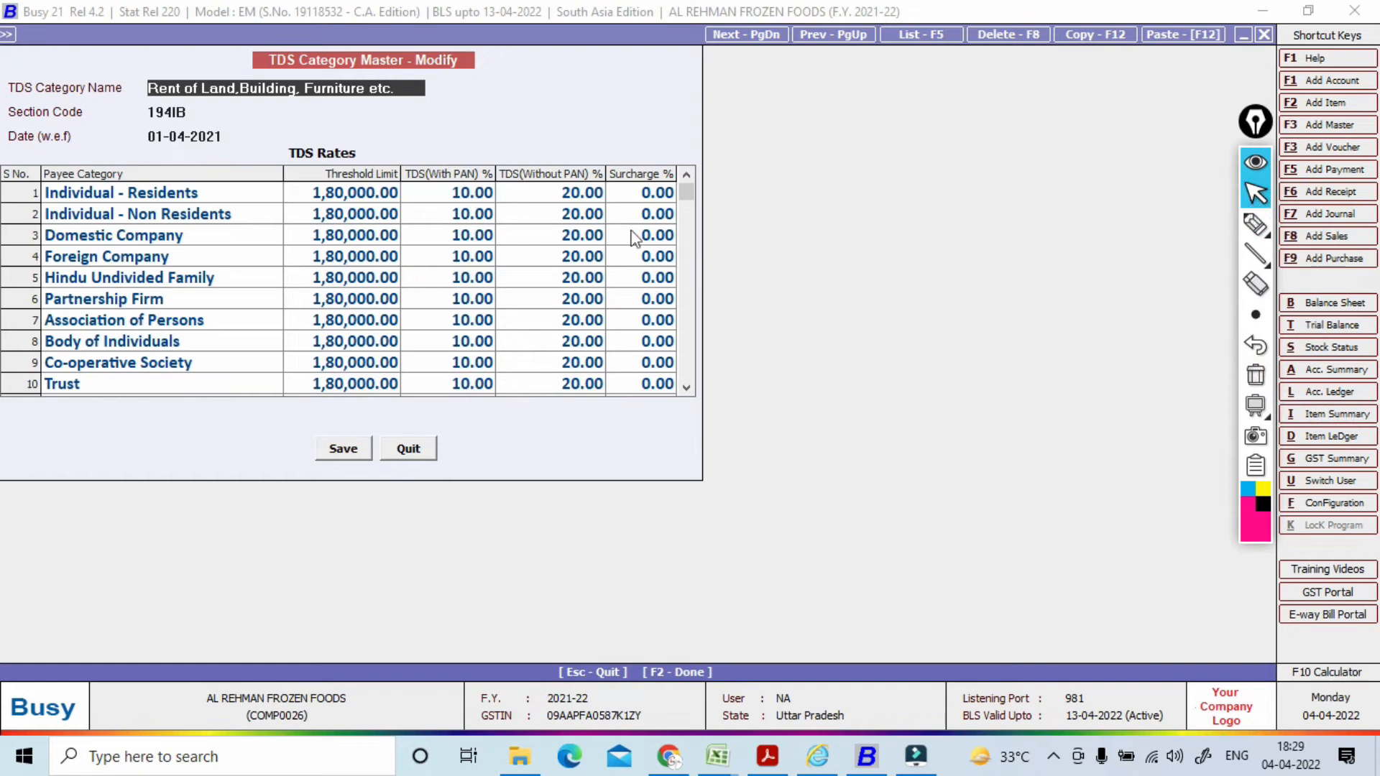
left_click(398, 194)
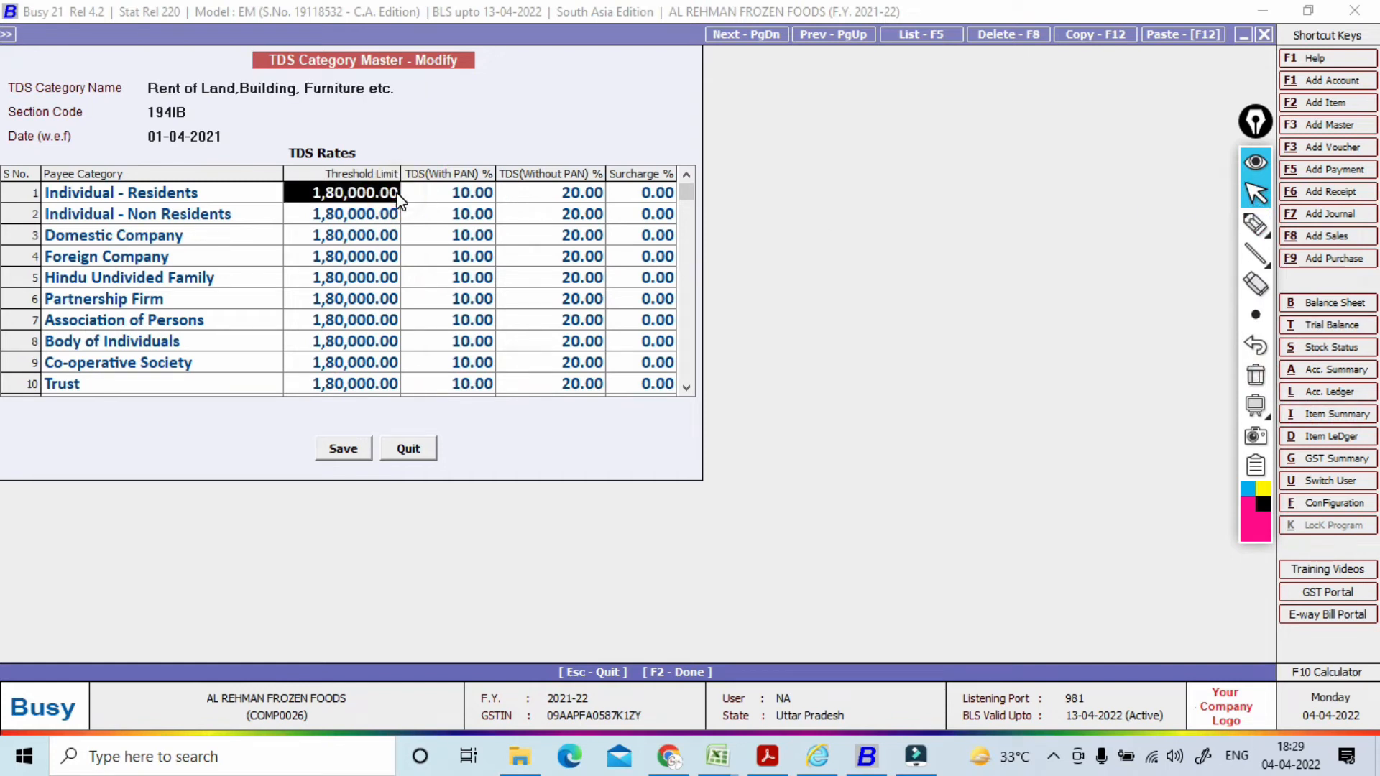
type("240000")
key("Return")
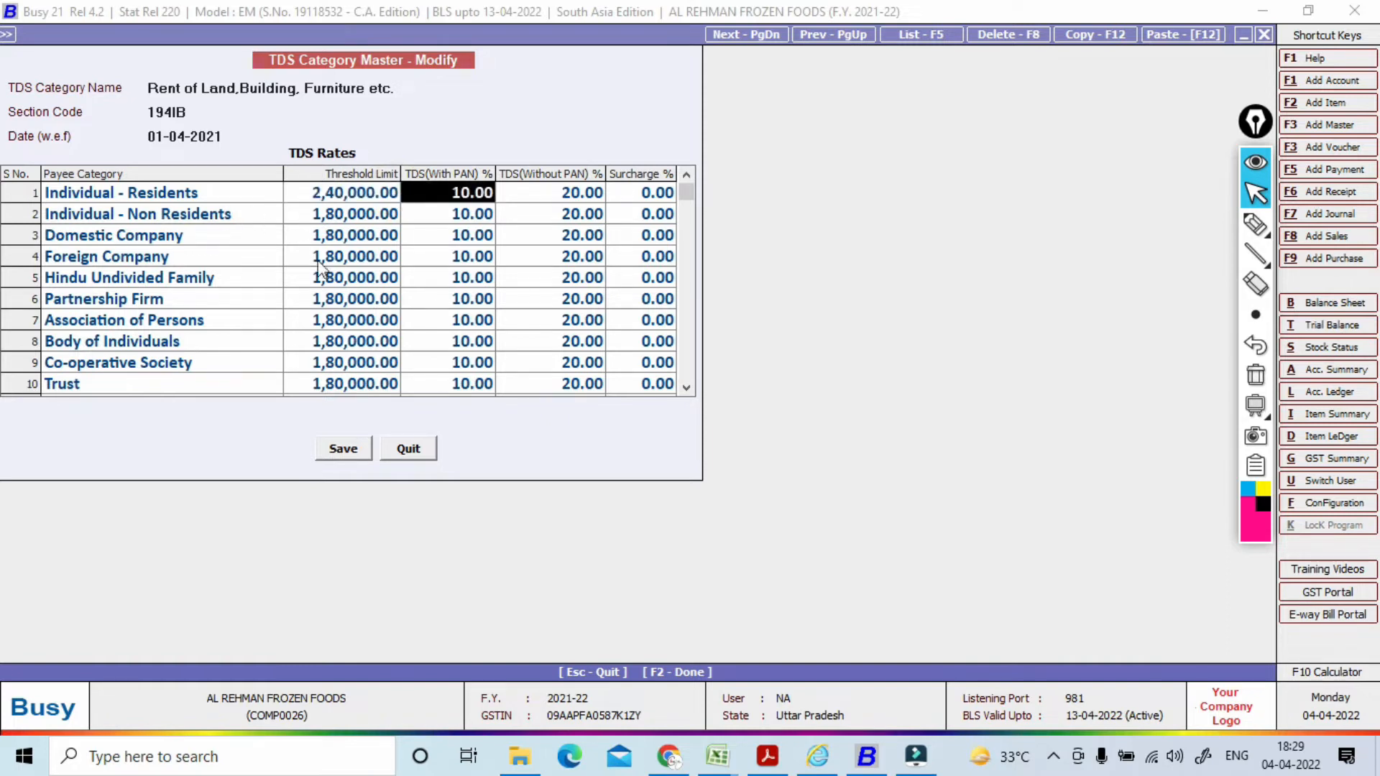
left_click(349, 453)
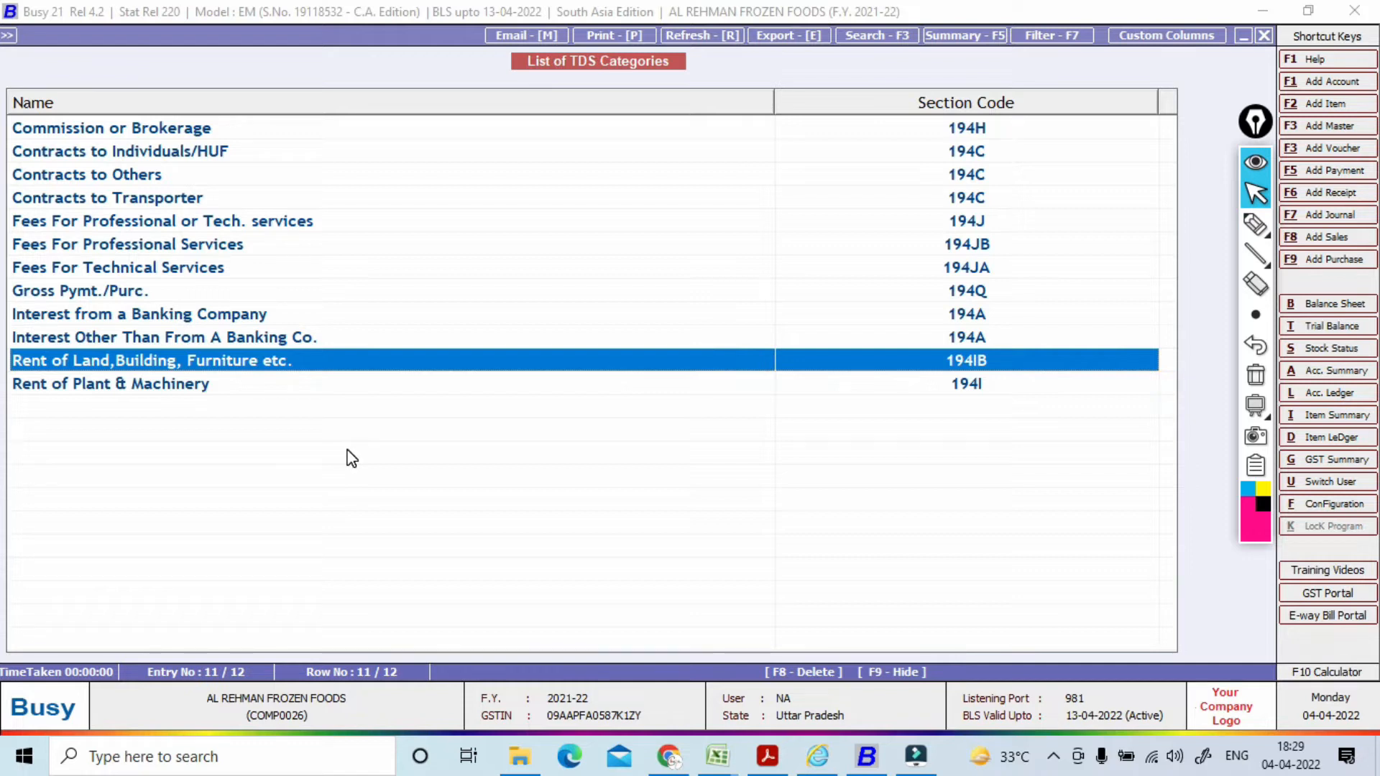
Step: Reopen the Rent of Land category to check the 2,40,000 threshold, then exit to the Masters menu
double_click(237, 362)
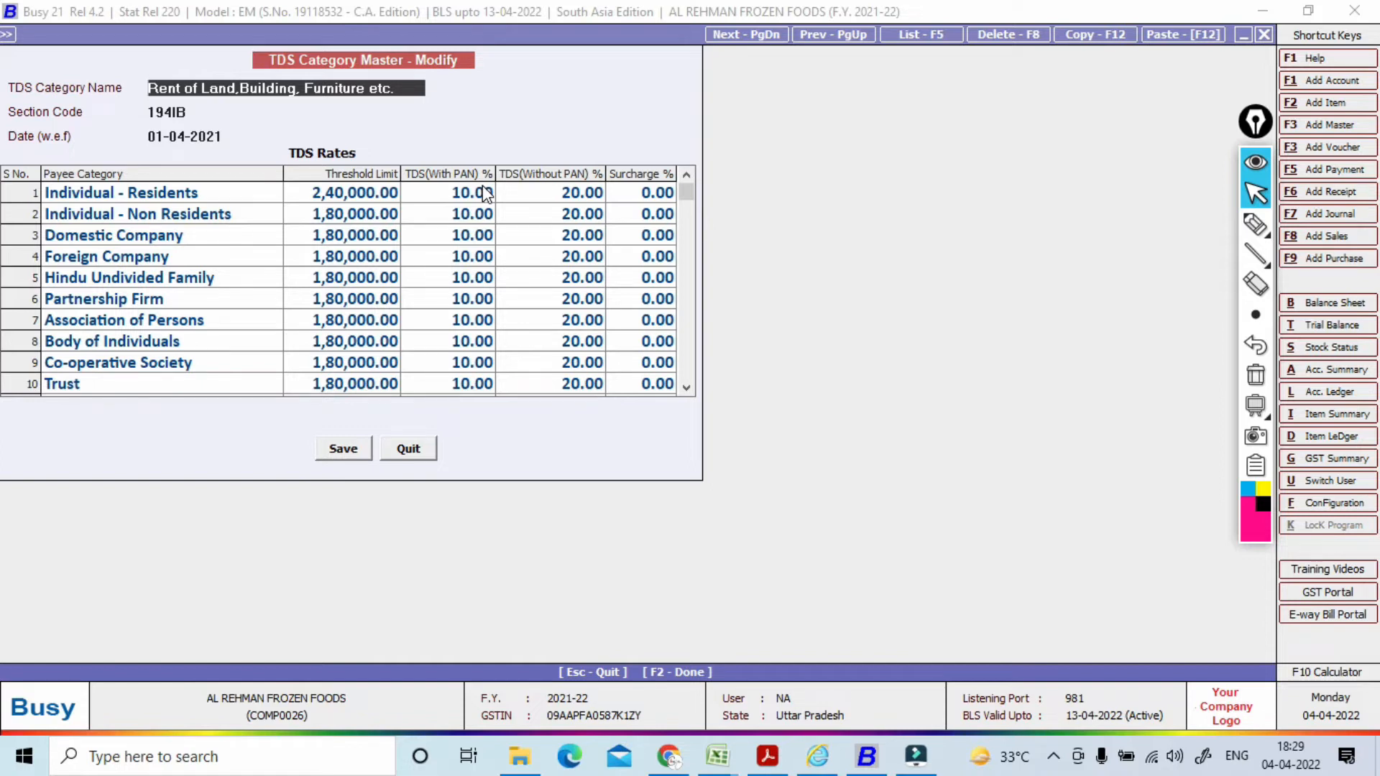
key("Escape")
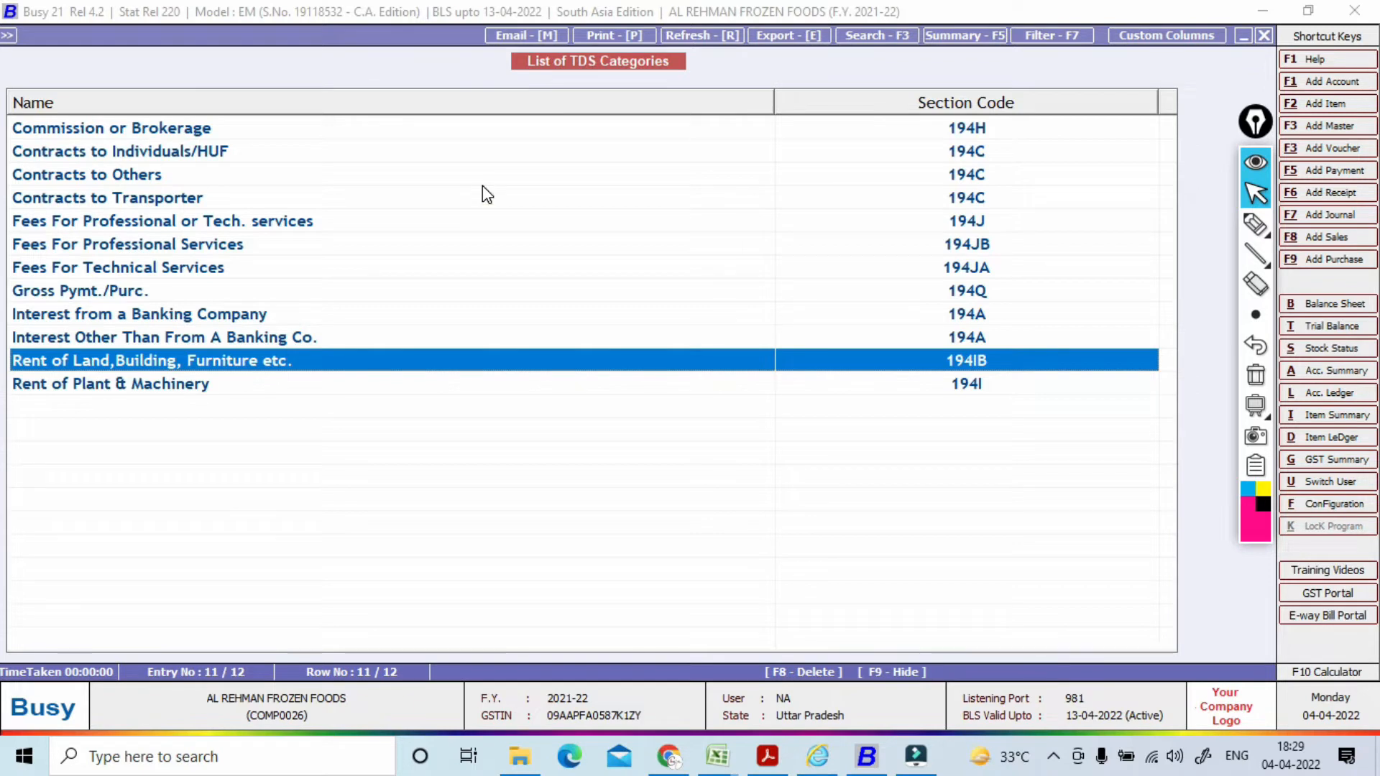
key("Escape")
key("Return")
key("Escape")
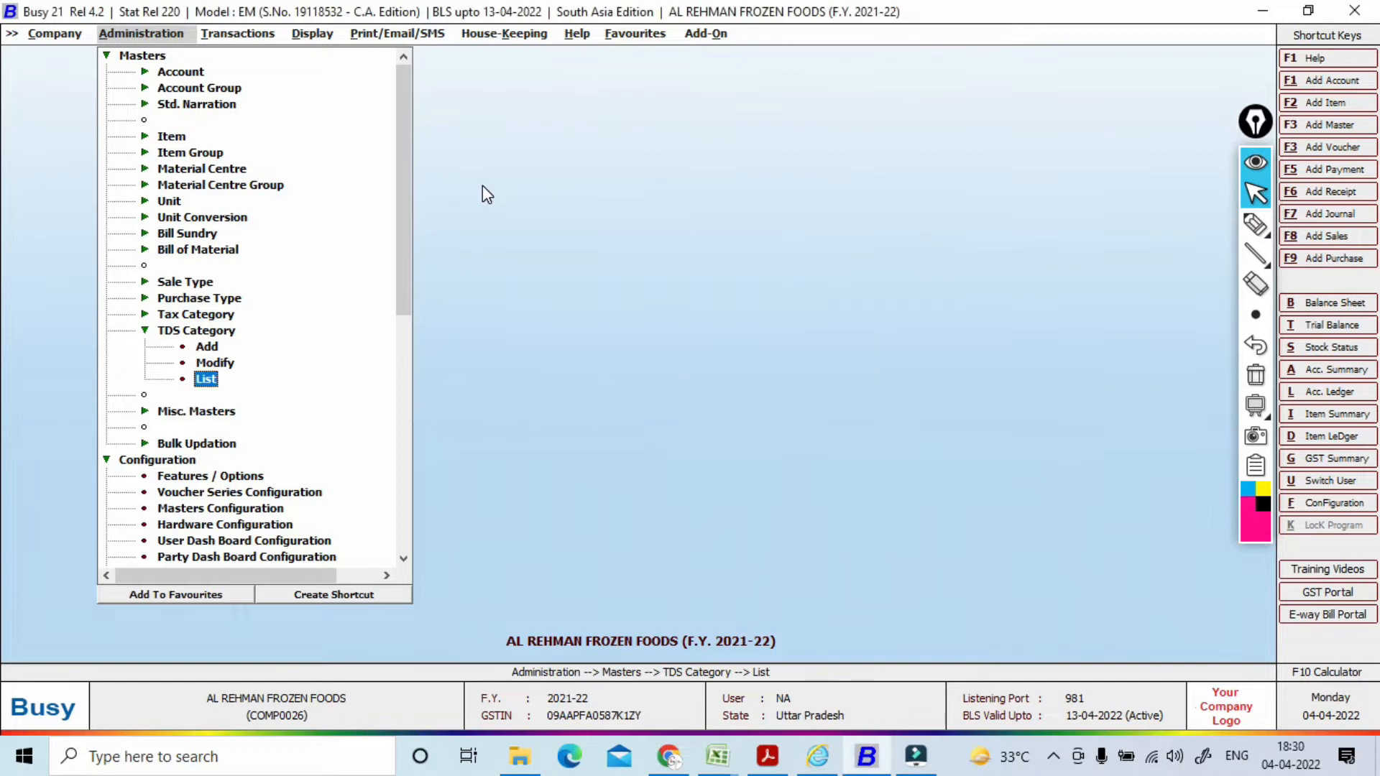
Step: Review the Display menu's TDS/TCS Reports list, then move to the Transactions menu
left_click(310, 35)
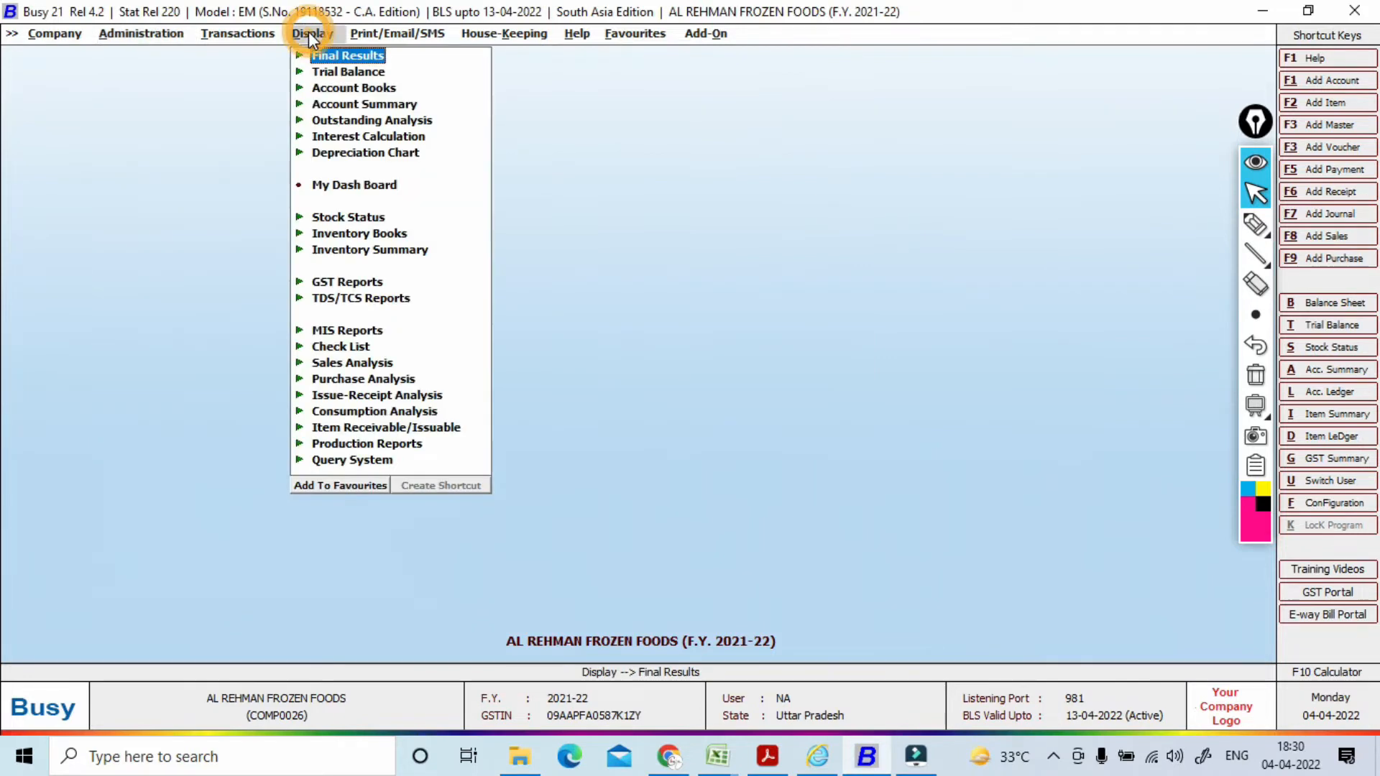
left_click(329, 299)
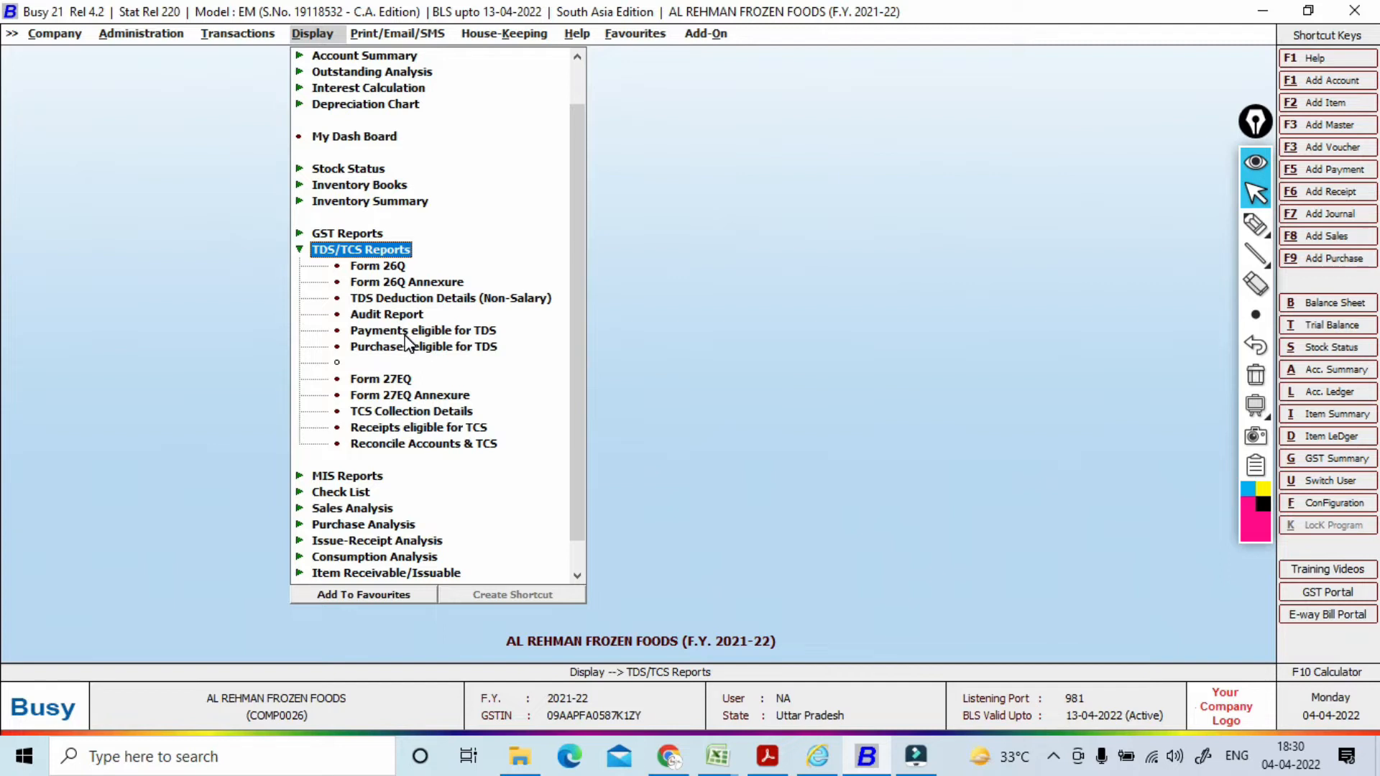
key("Left")
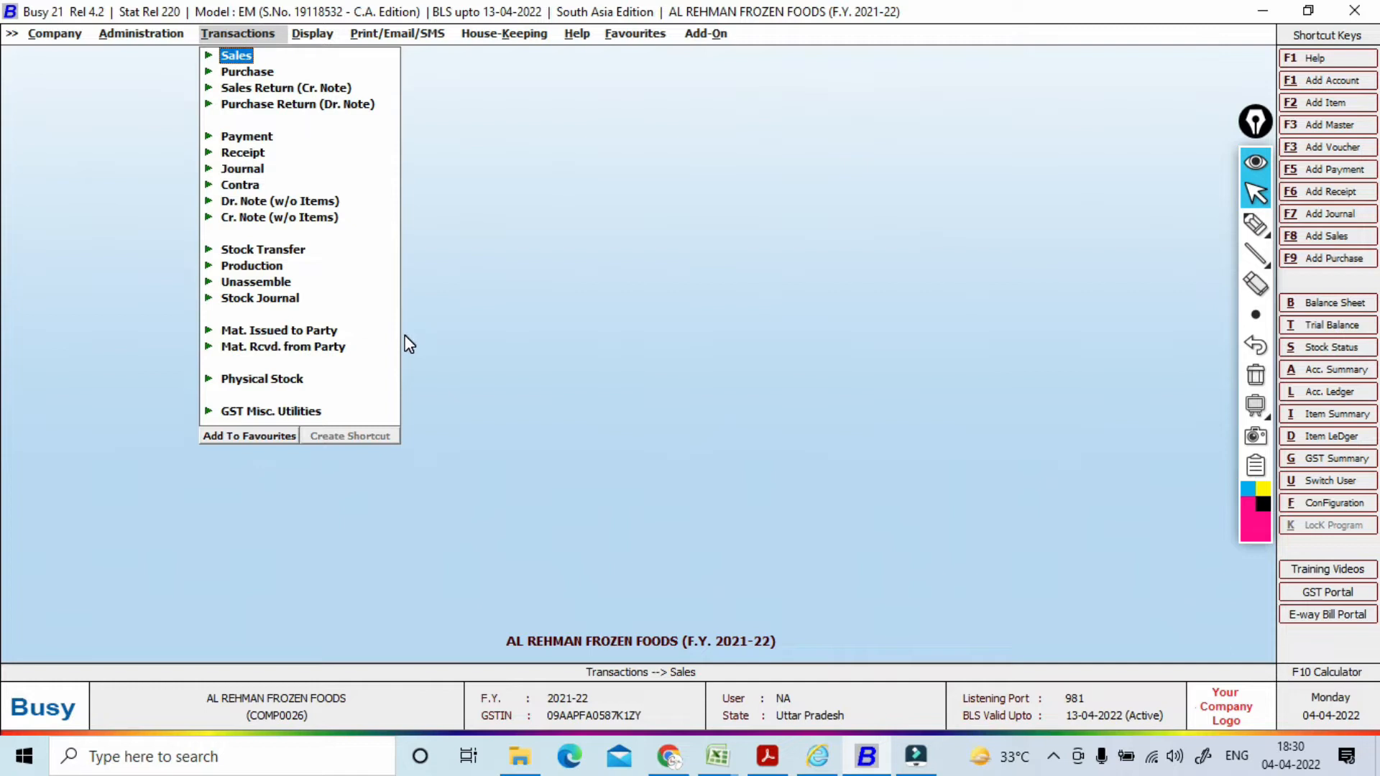
Step: Start a new journal voucher in Main series dated 30-04-2021 with GST nature Not Applicable
left_click(244, 169)
left_click(276, 185)
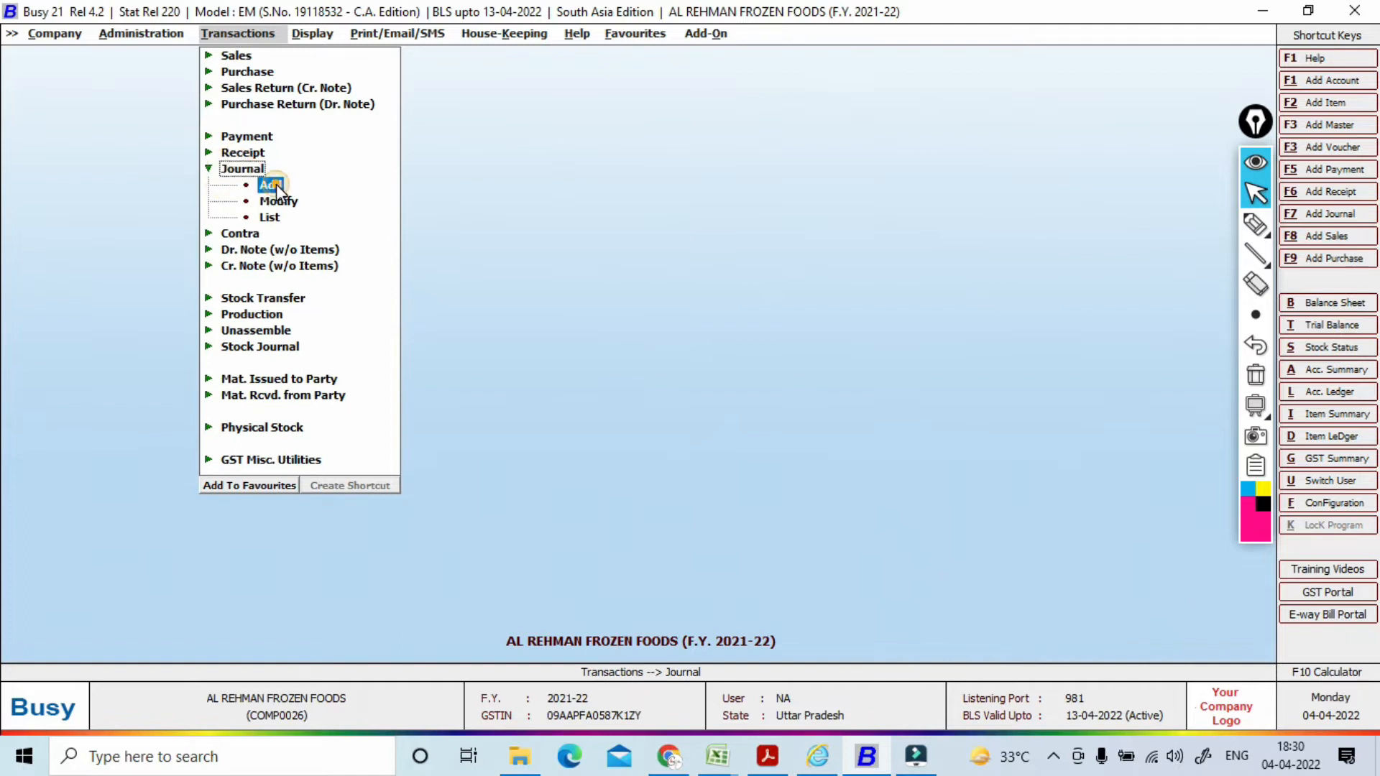
left_click(273, 185)
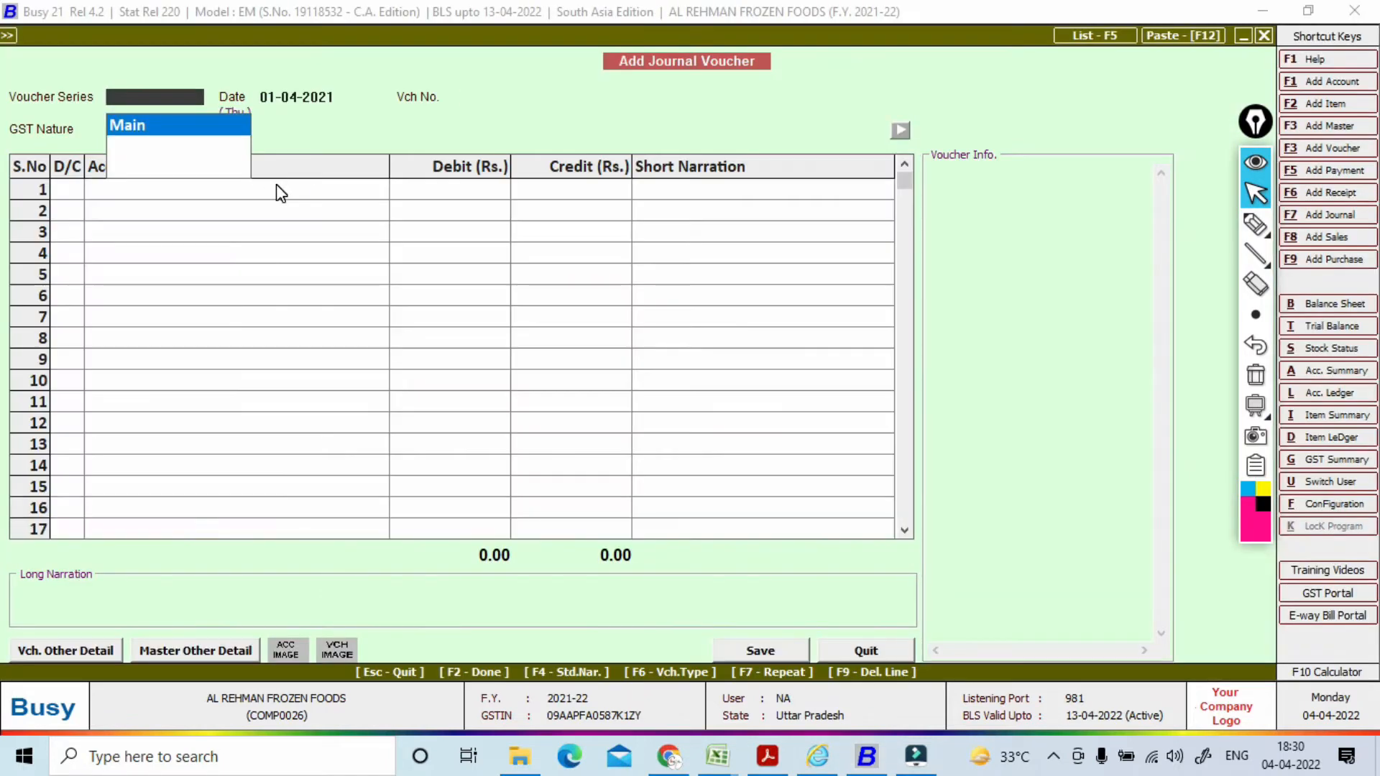
key("Return")
type("30-04")
key("Return")
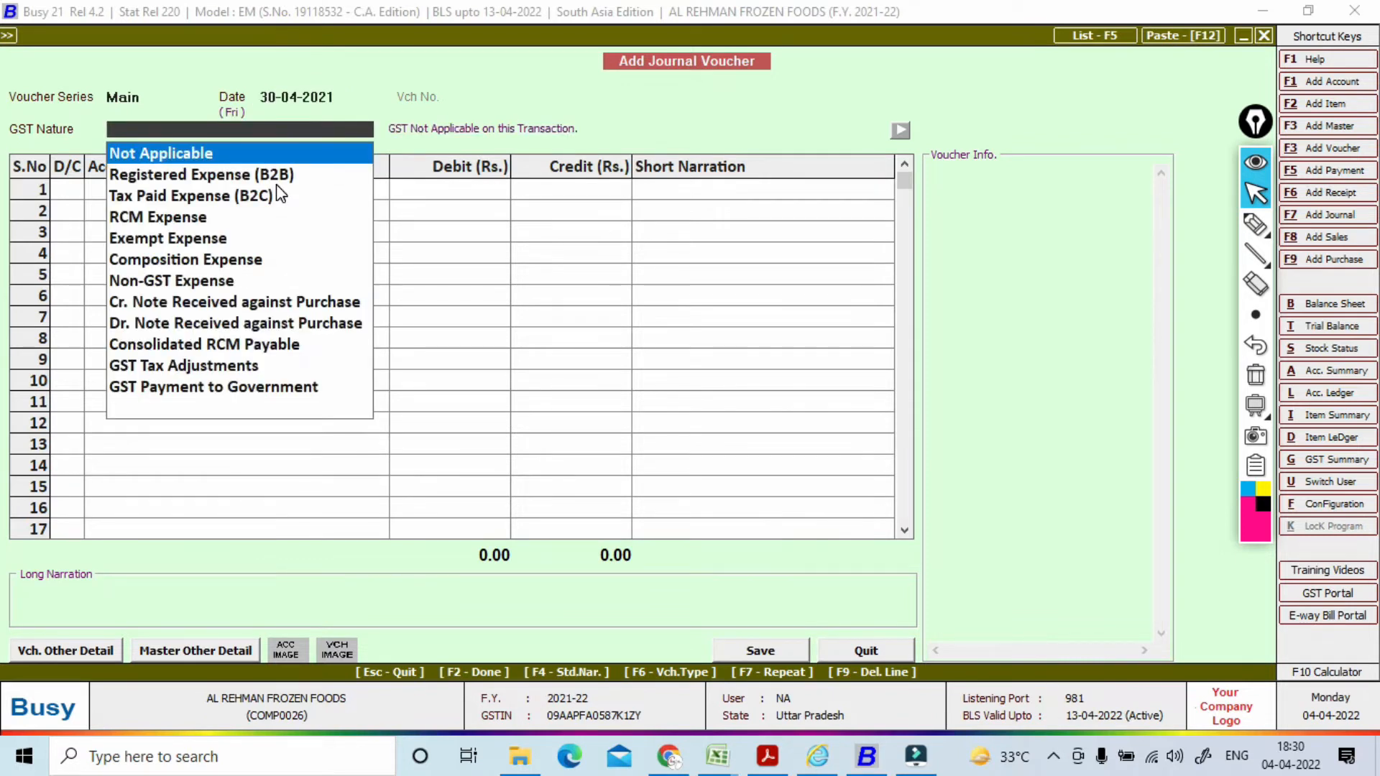
key("Return")
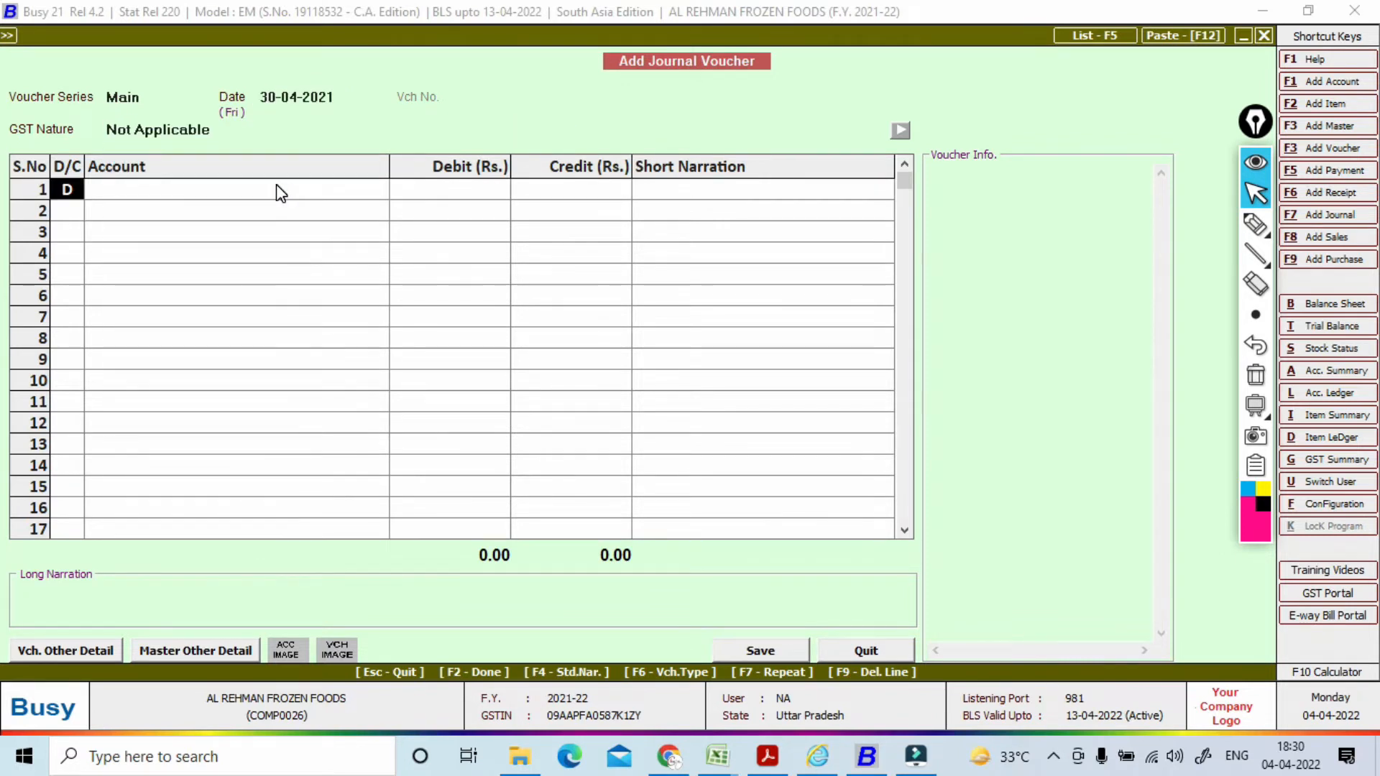
key("Return")
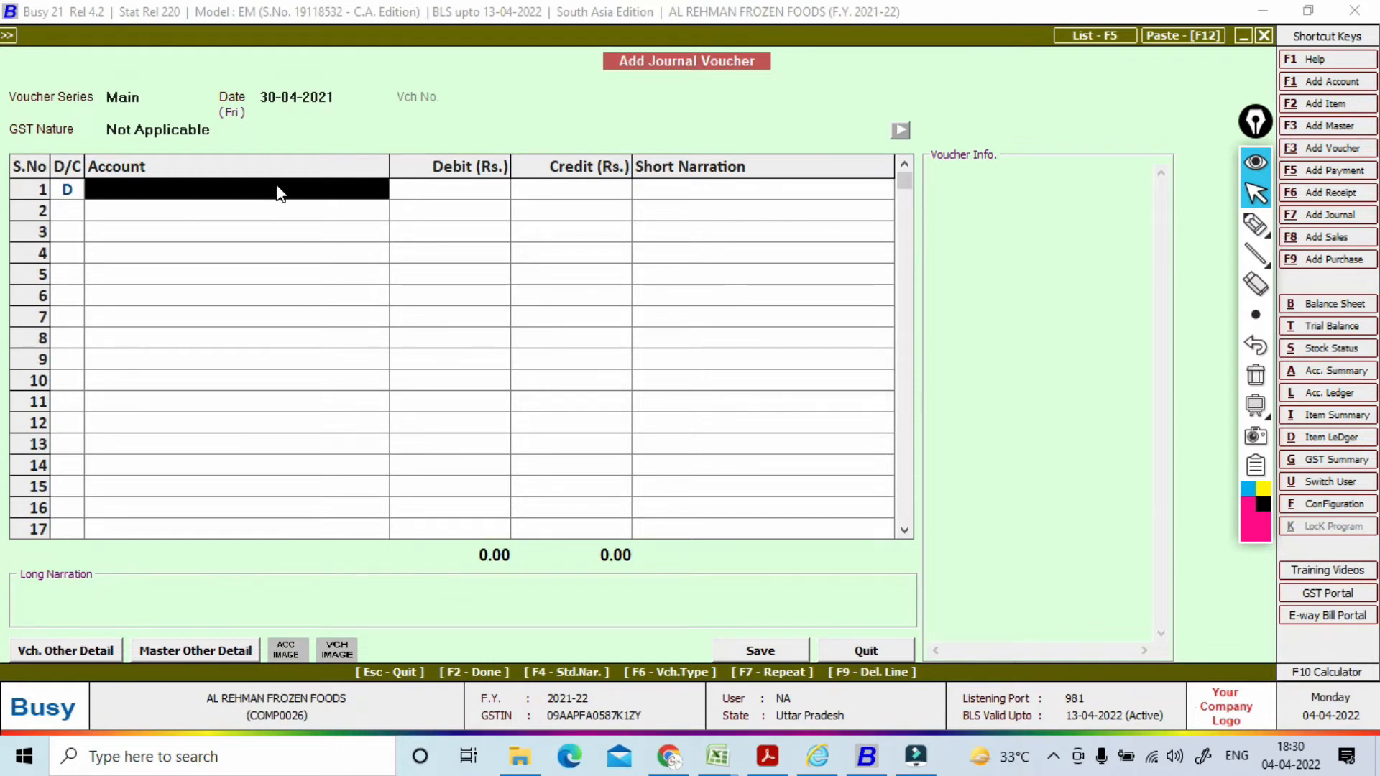
Step: Create a new account named 'Rent On Building' from the row 1 debit entry with F1
type("re")
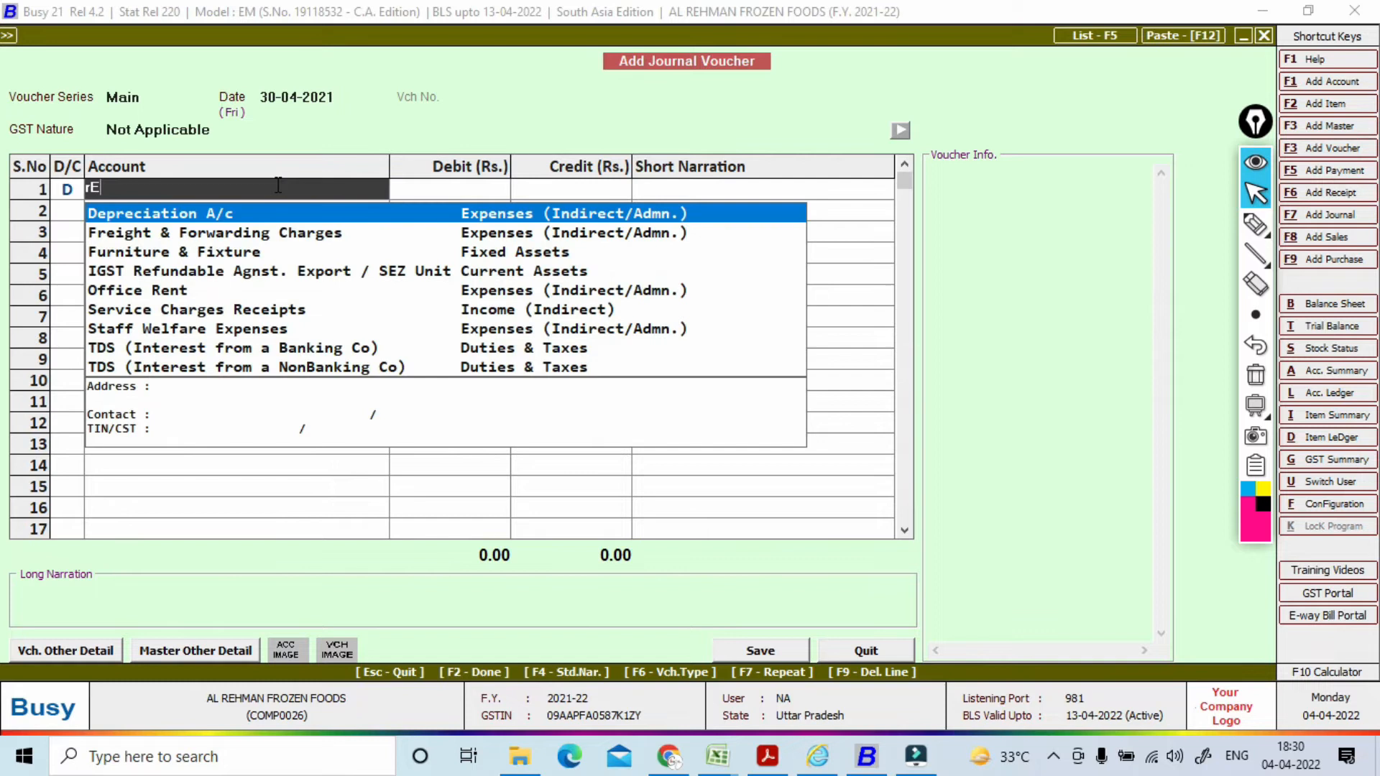
key("BackSpace")
key("BackSpace")
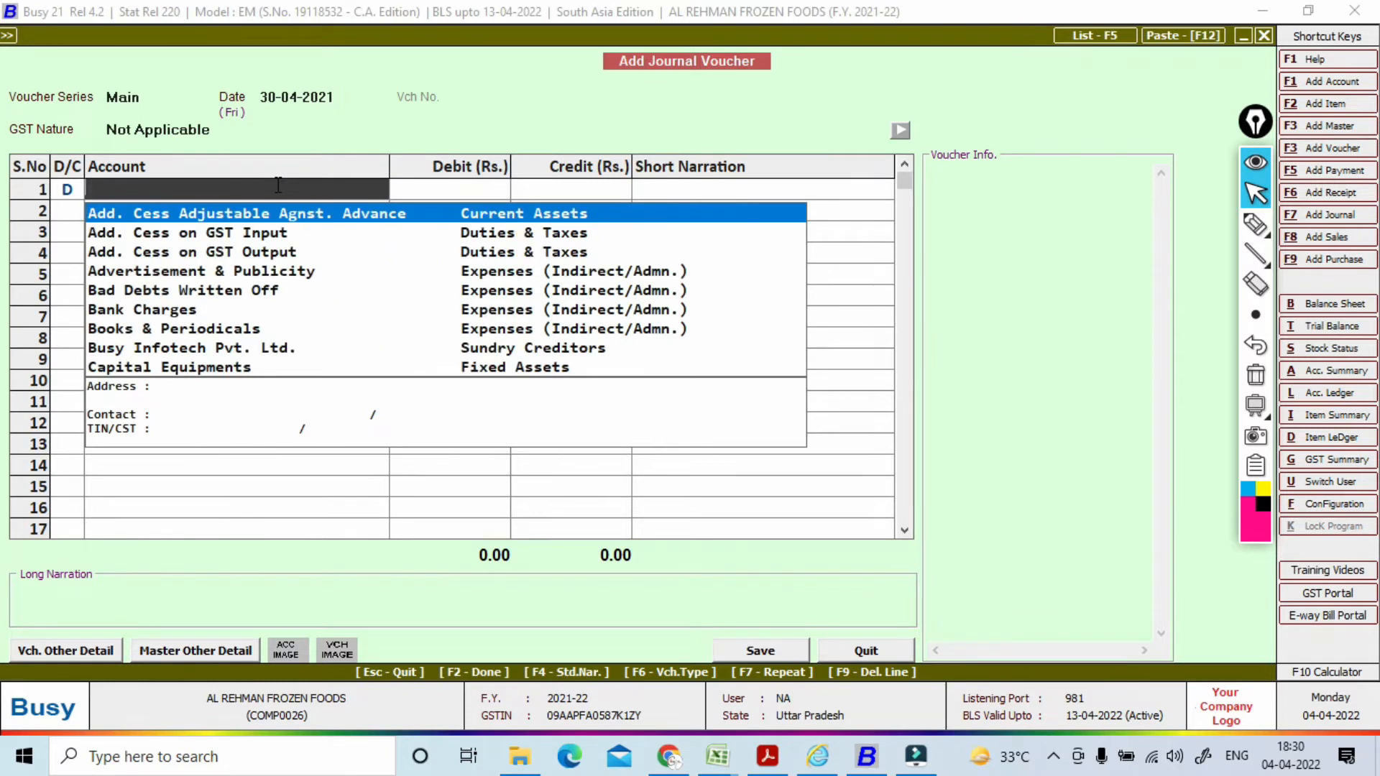
type("Rent")
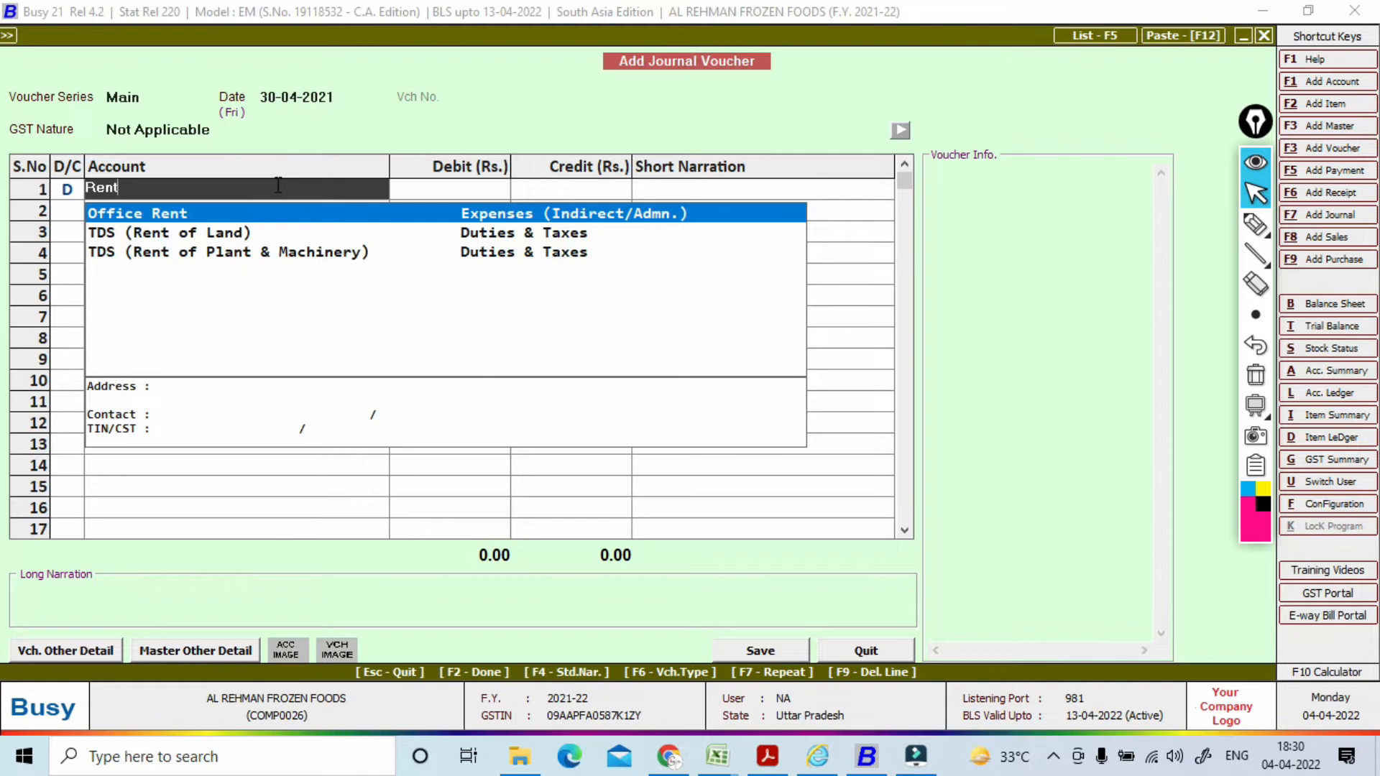
key("BackSpace")
key("BackSpace")
key("BackSpace")
key("BackSpace")
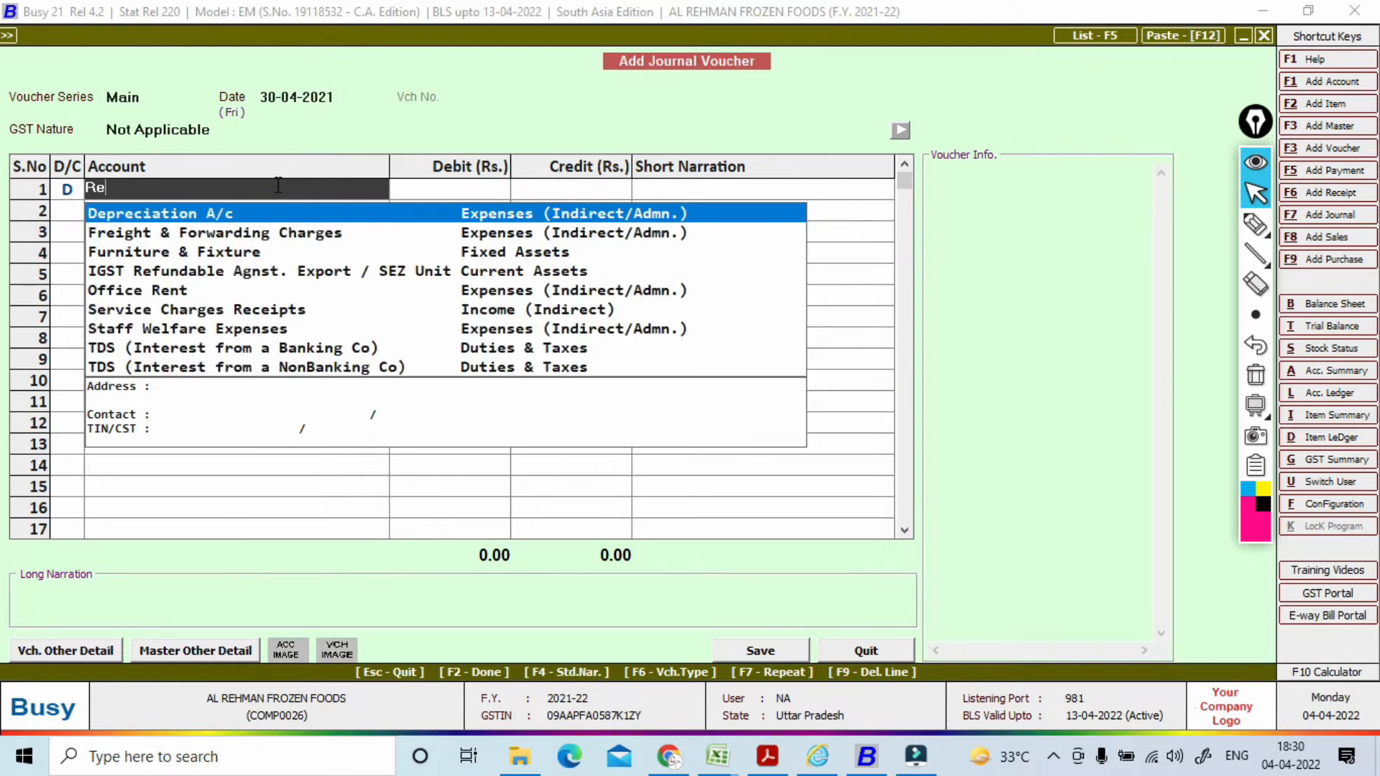
key("F1")
type("Rent")
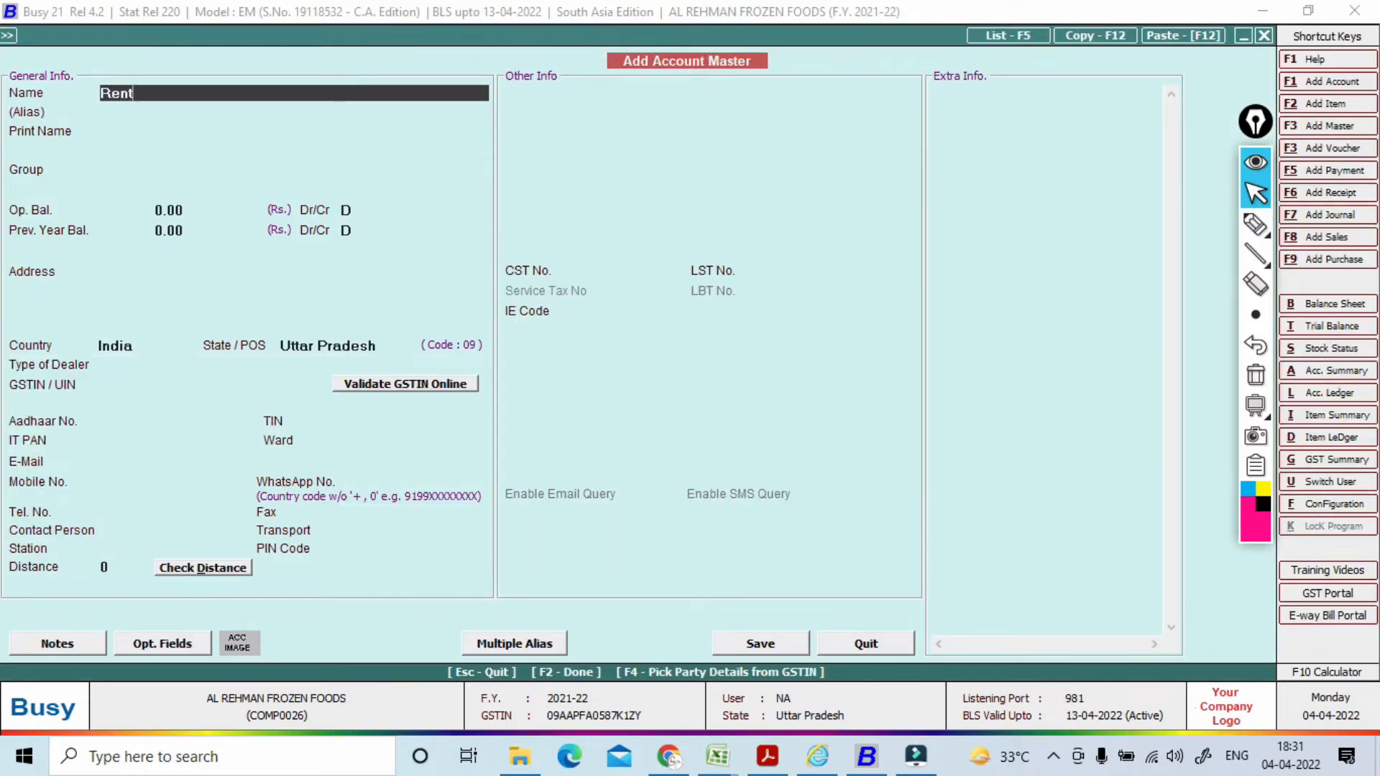
type(" On Building")
Step: Put Rent On Building under Expenses (Indirect/Admn.) with TDS category Rent of Land, Building, Furniture etc
key("Return")
key("Return")
key("Return")
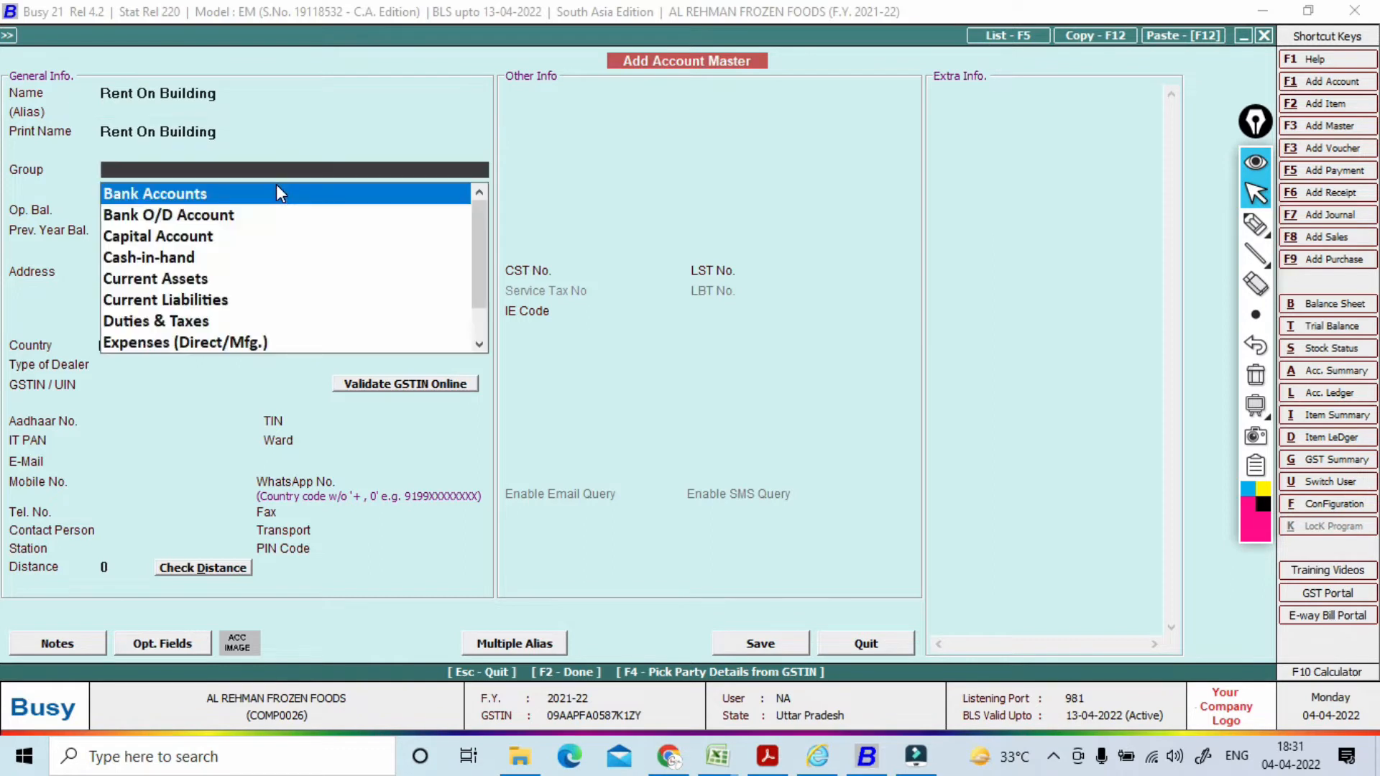
type("in")
key("Down")
key("Down")
key("Down")
key("Down")
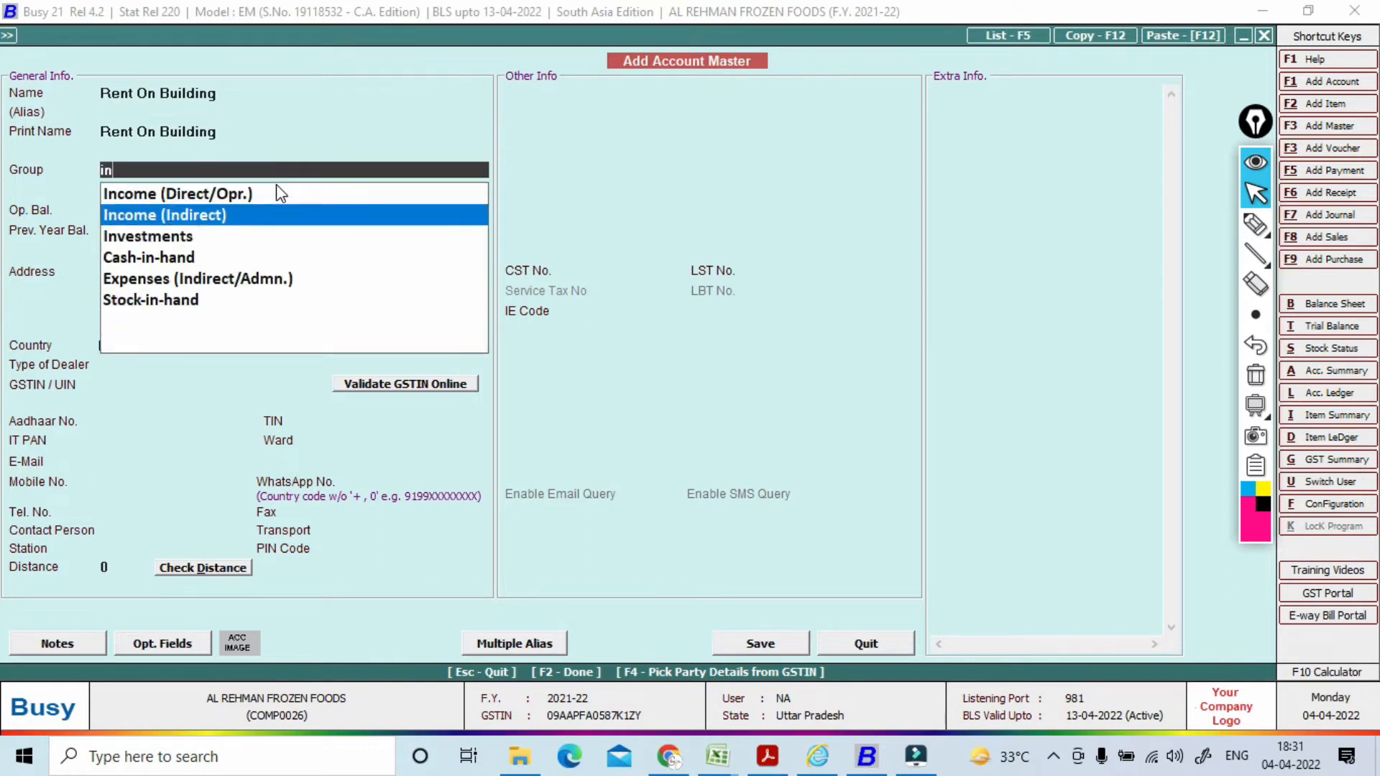
key("Return")
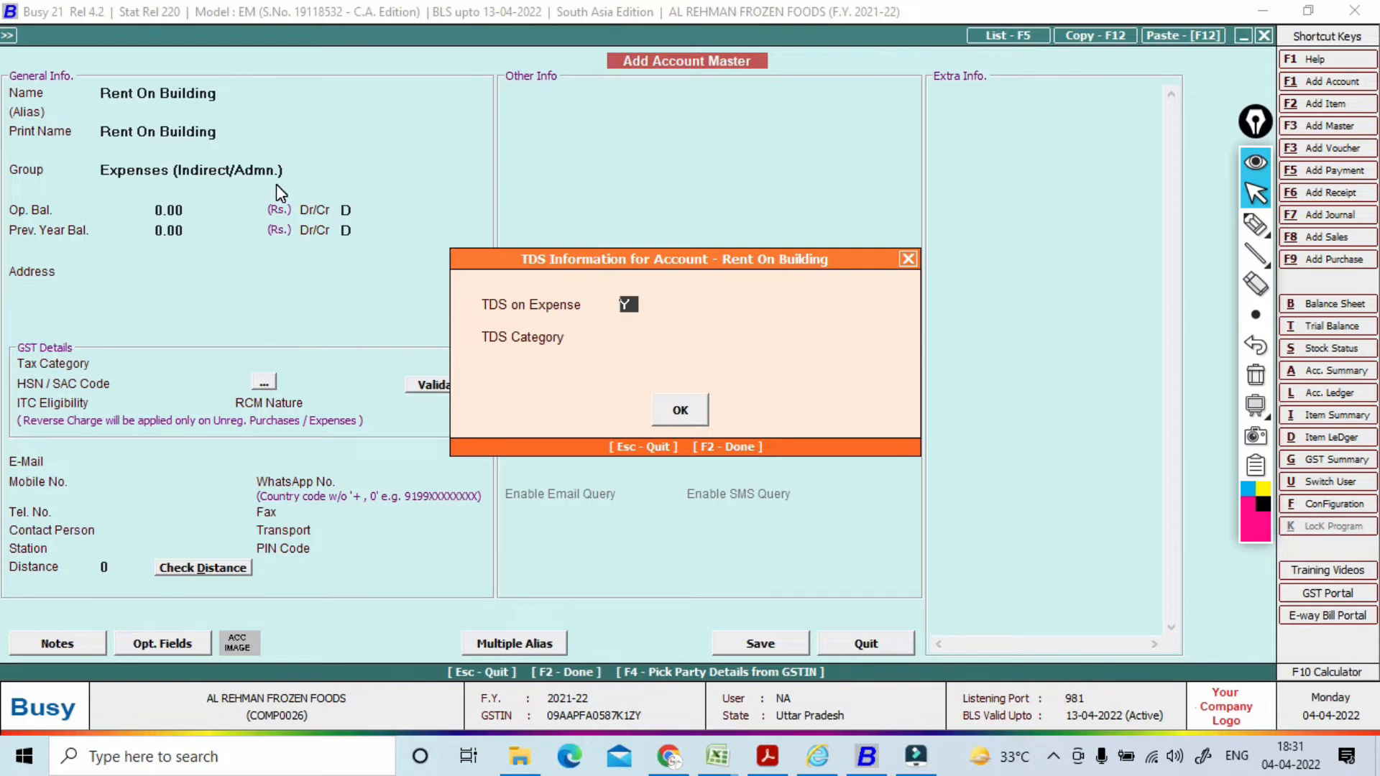
key("Return")
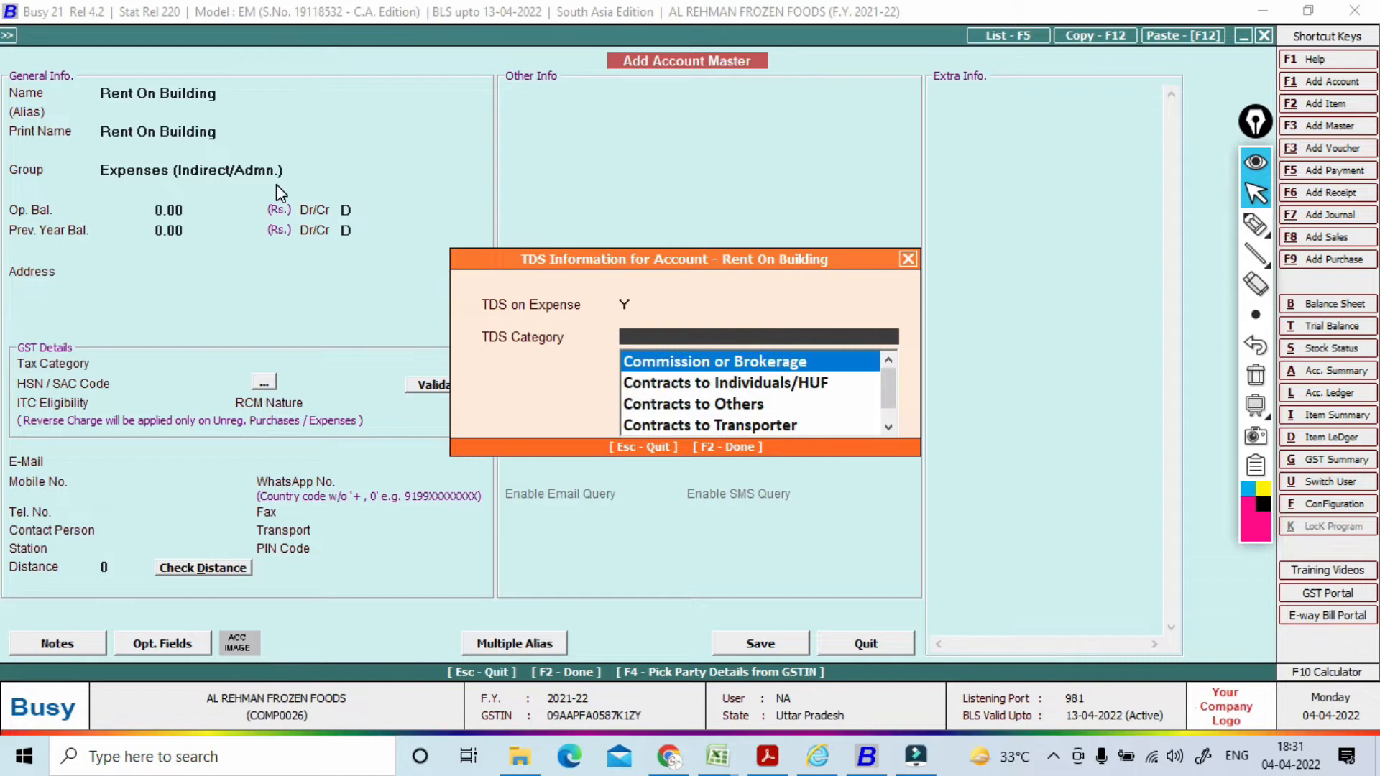
type("re")
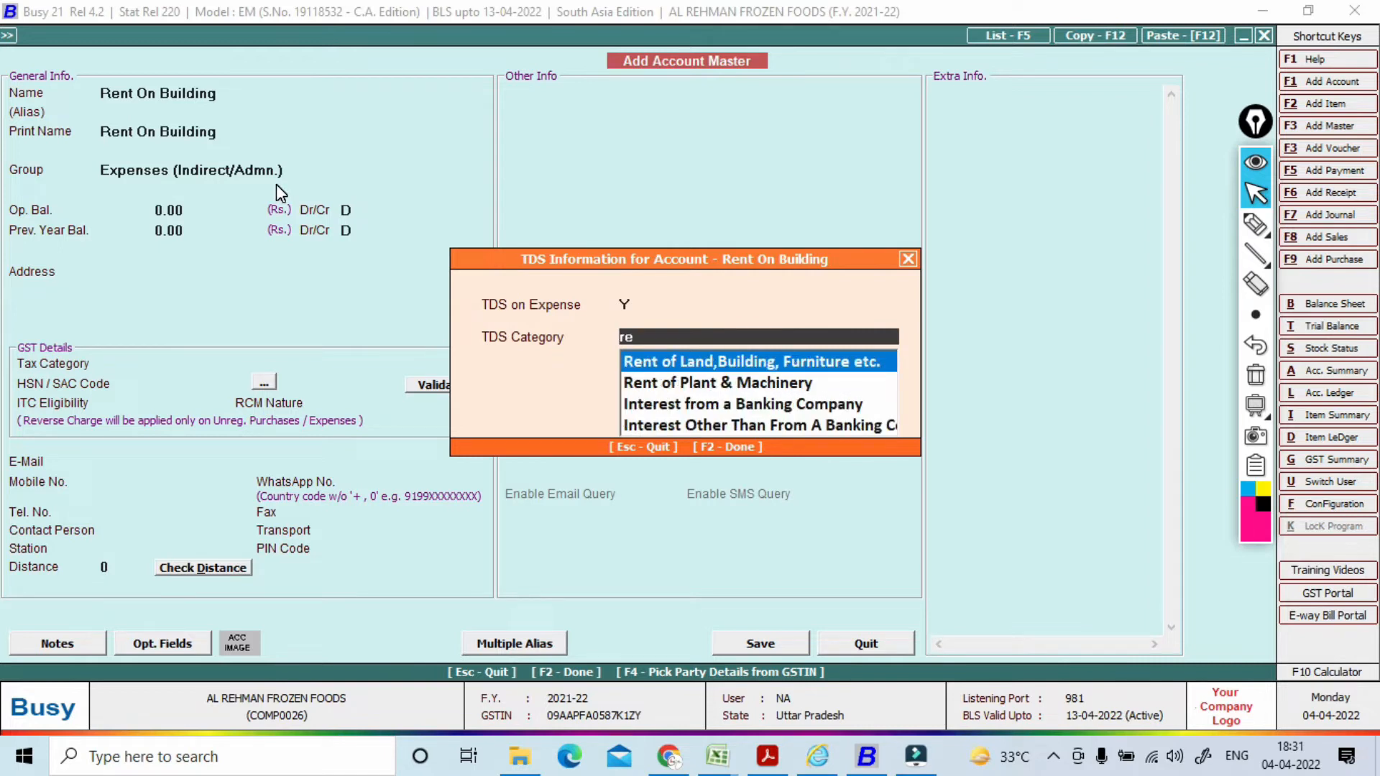
key("Return")
key("Return")
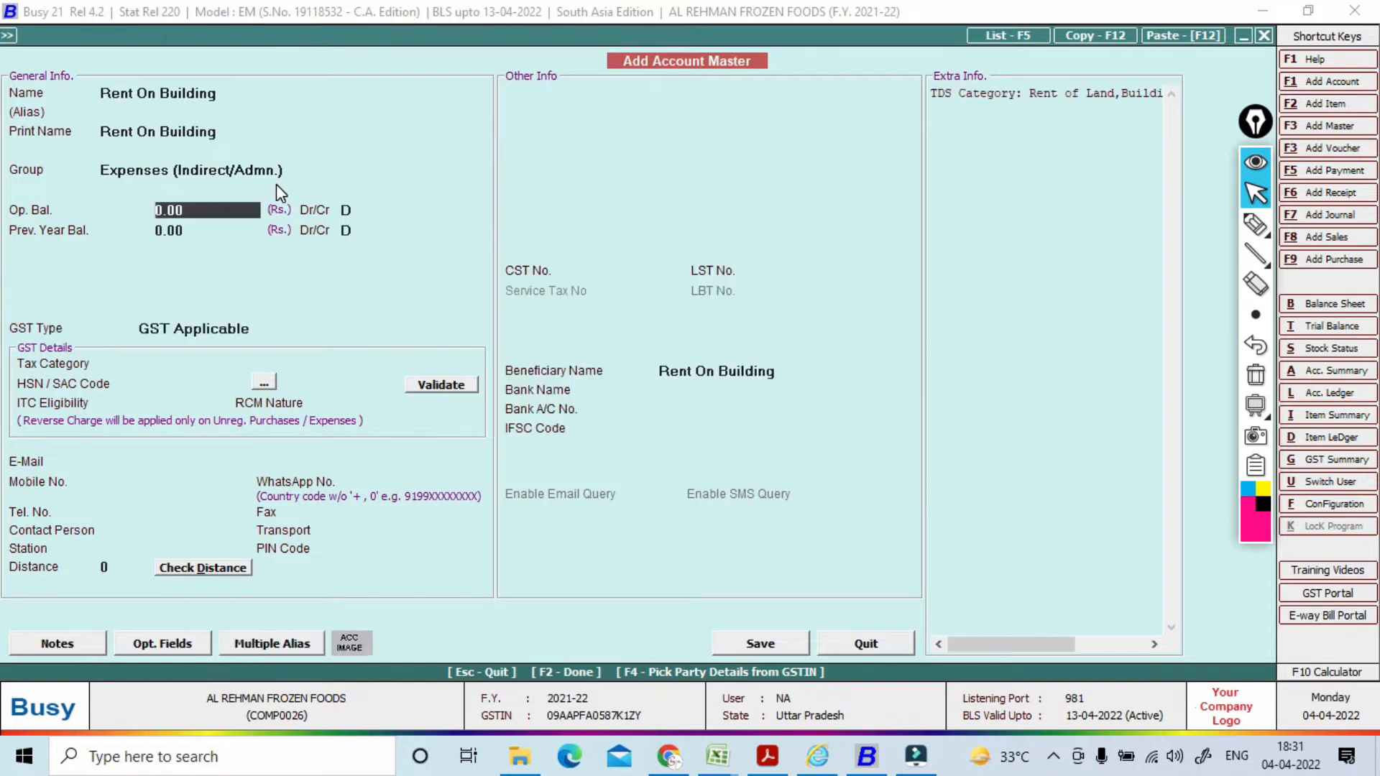
Step: Mark the account GST Not Applicable and save it with F2
key("Return")
key("Return")
key("Return")
key("Return")
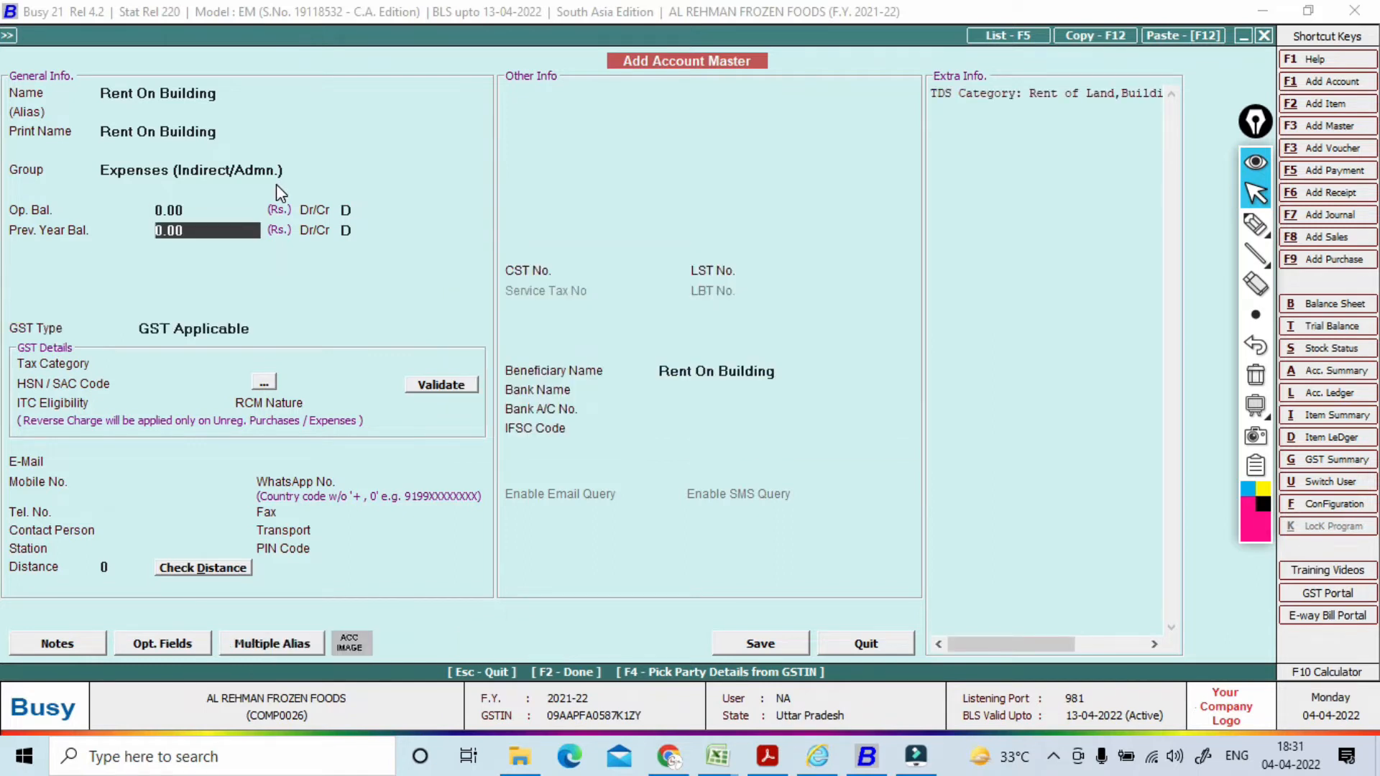
key("Down")
key("Return")
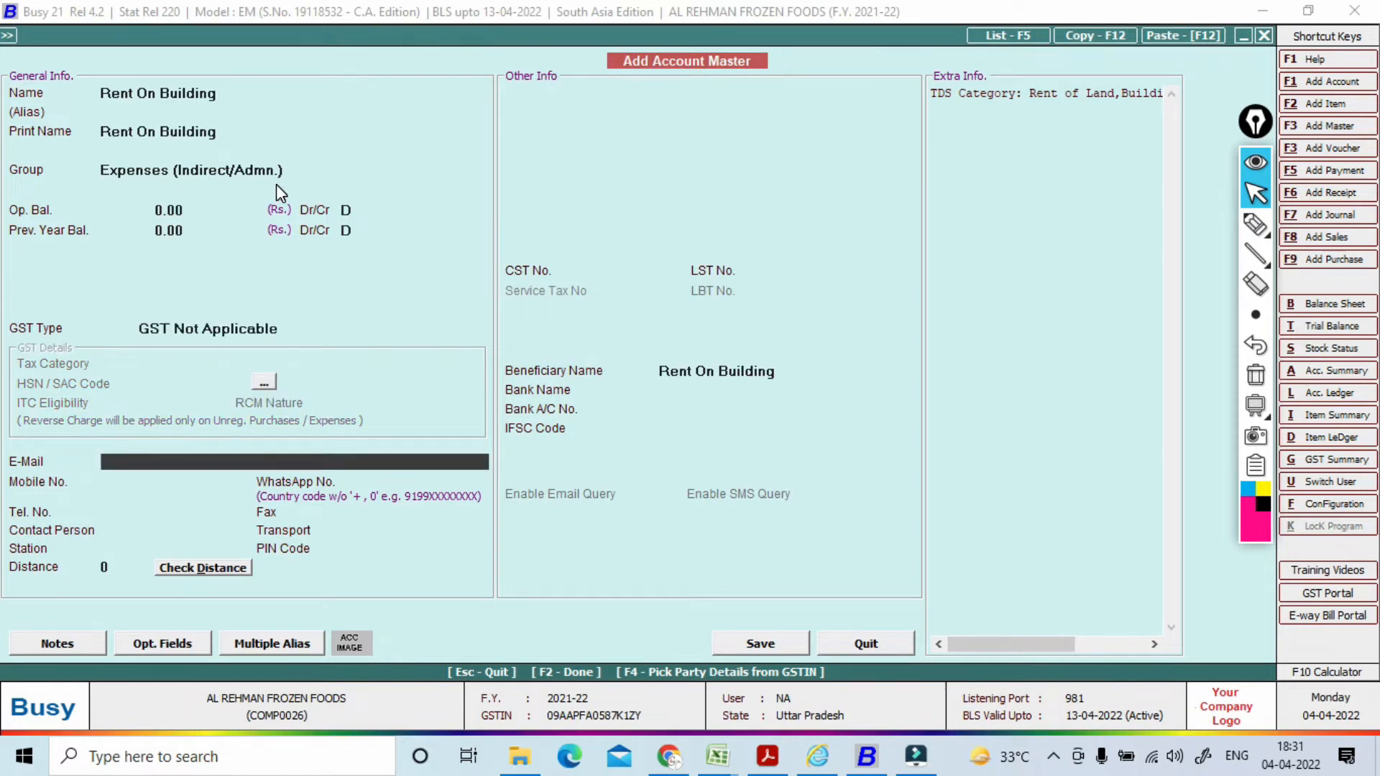
key("F2")
key("Return")
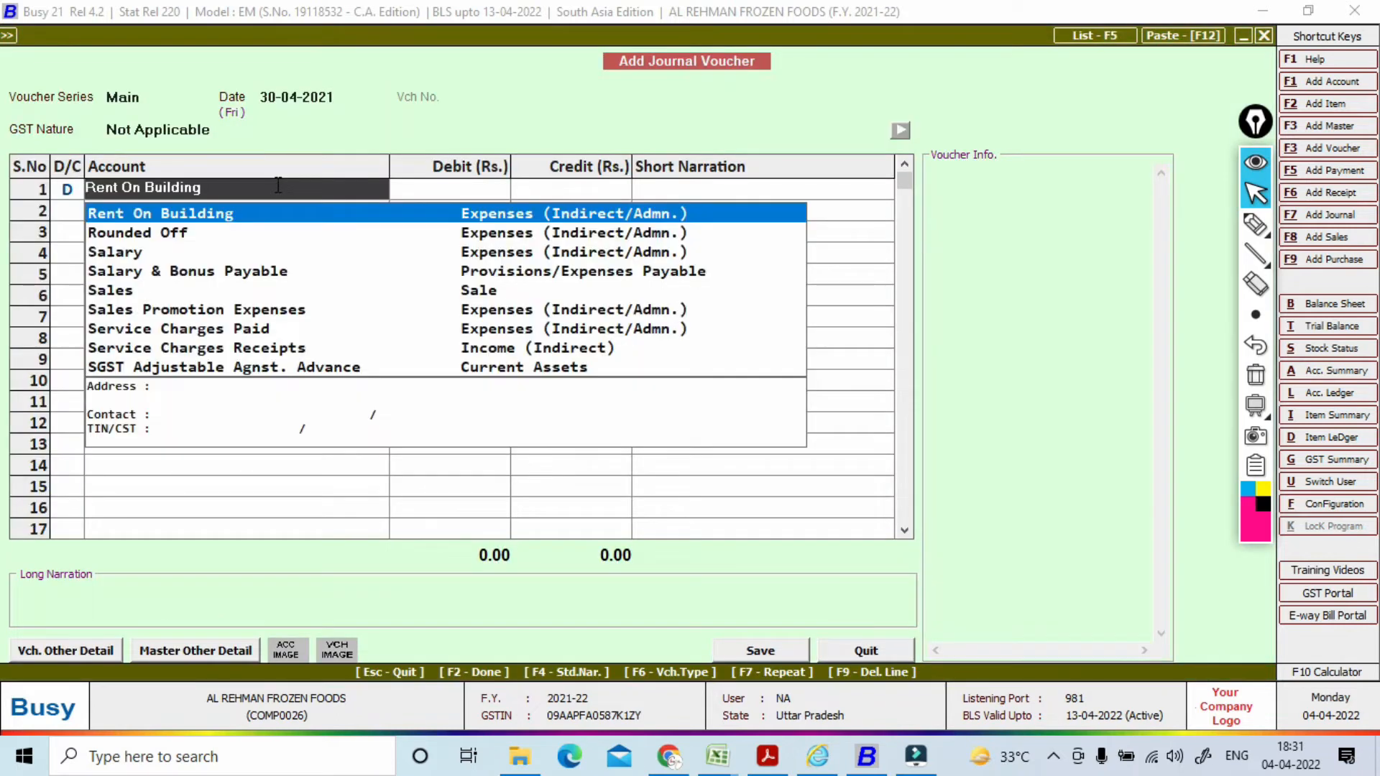
Step: Debit Rent On Building 60,000.00, as on the Excel TDS - RENT sheet, and move to the credit row
key("Return")
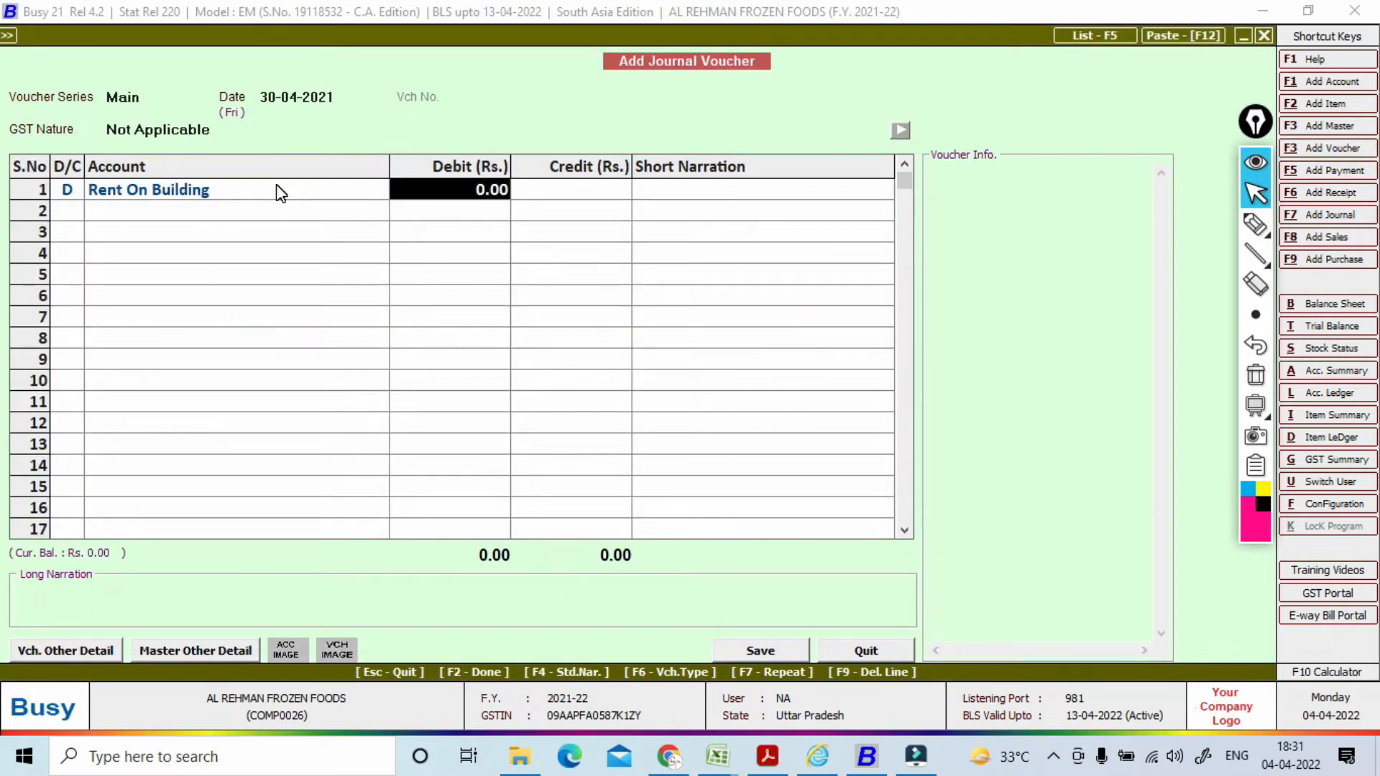
key("alt+Tab")
key("alt+Tab")
key("alt+Tab")
key("alt+Tab")
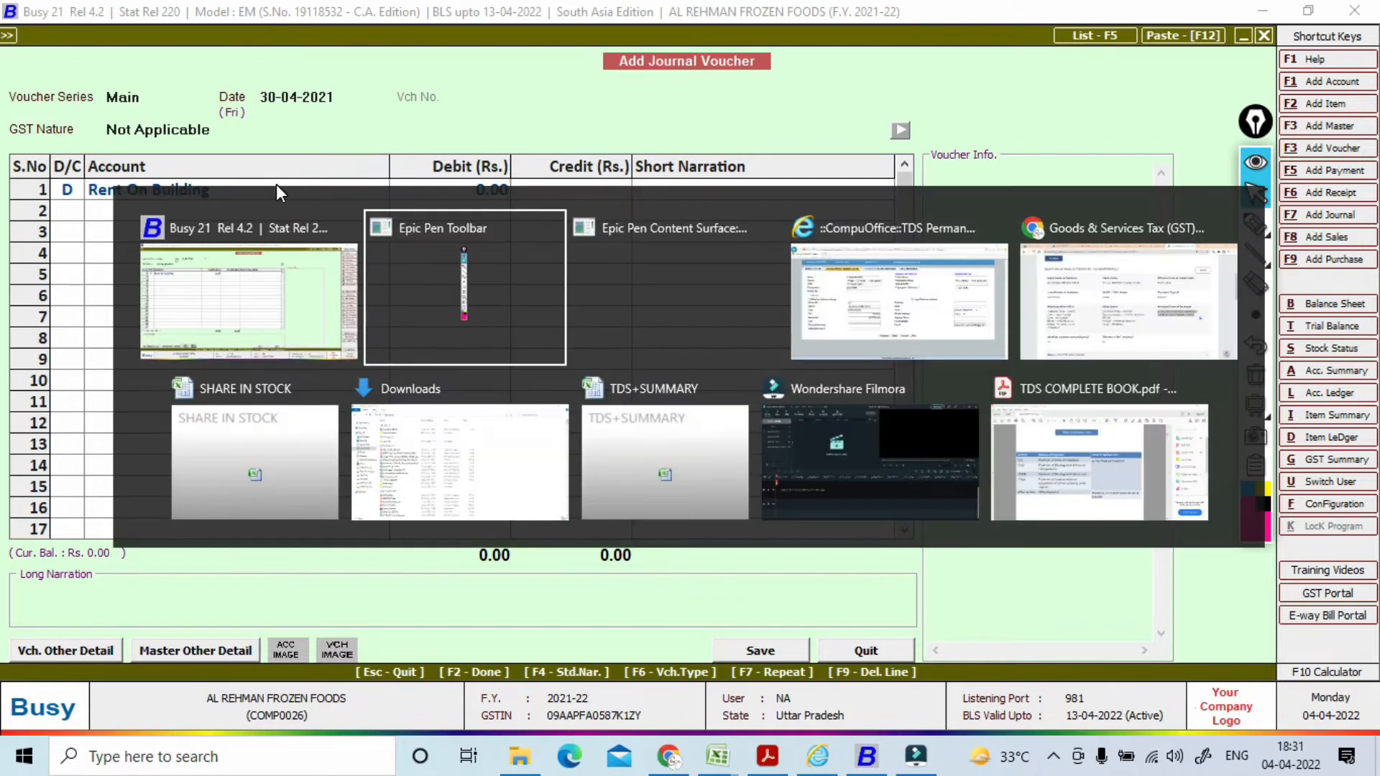
key("alt+Tab")
key("alt+Tab")
key("alt+Tab")
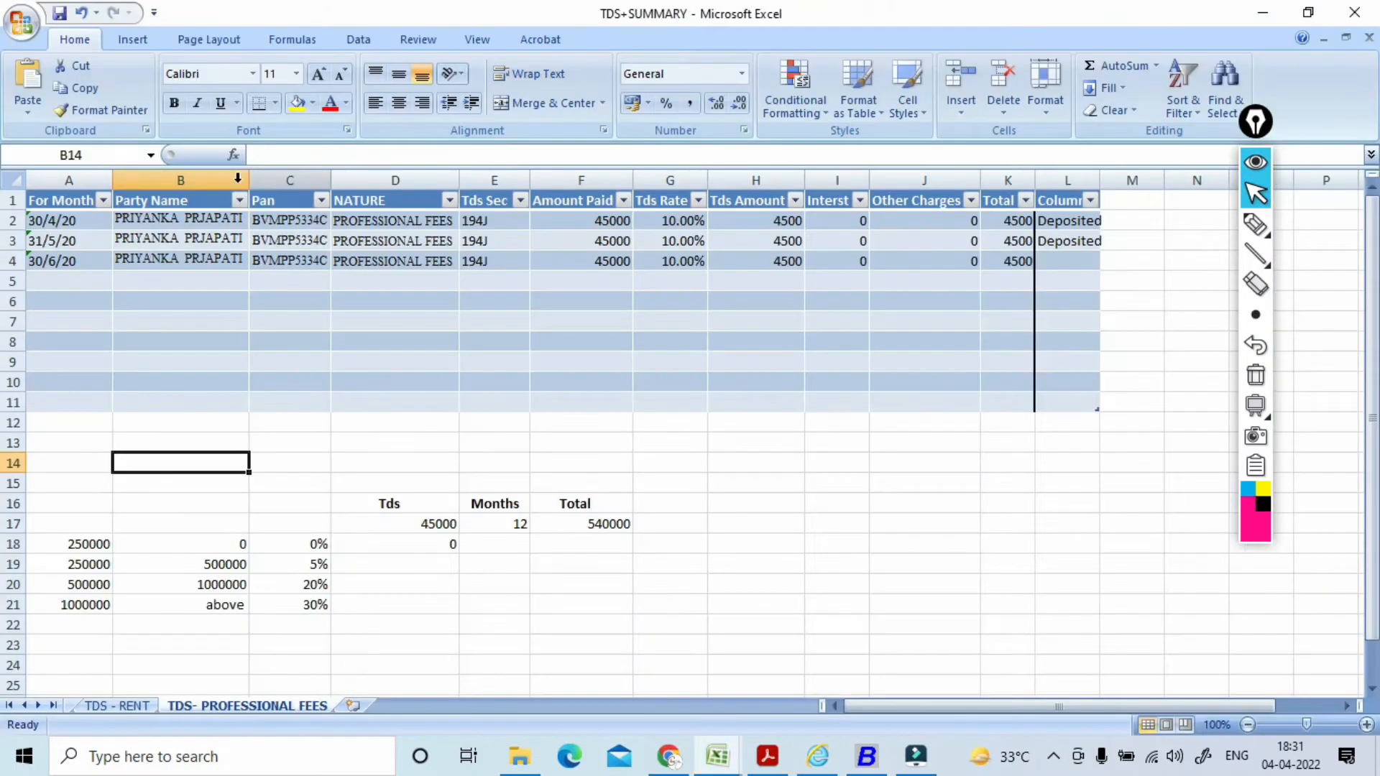
left_click(138, 708)
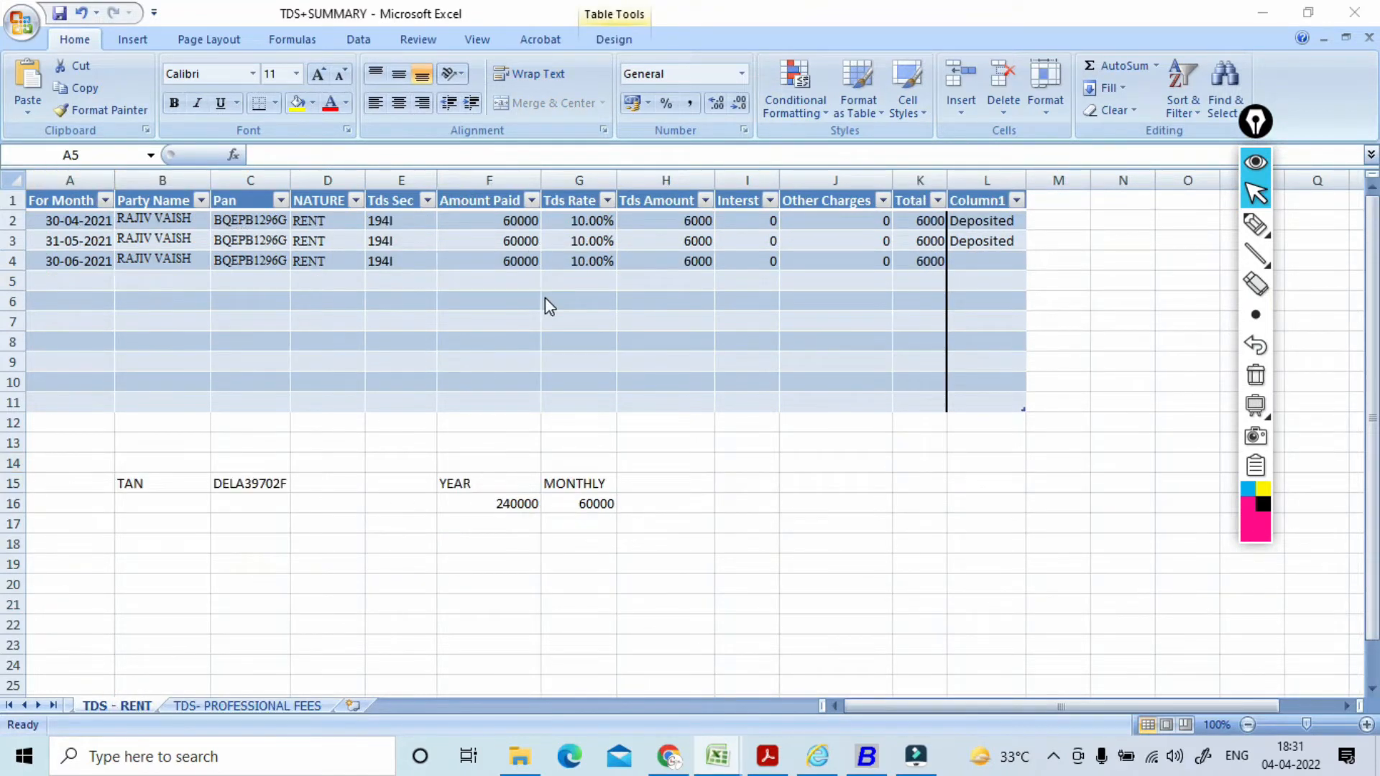
key("alt+Tab")
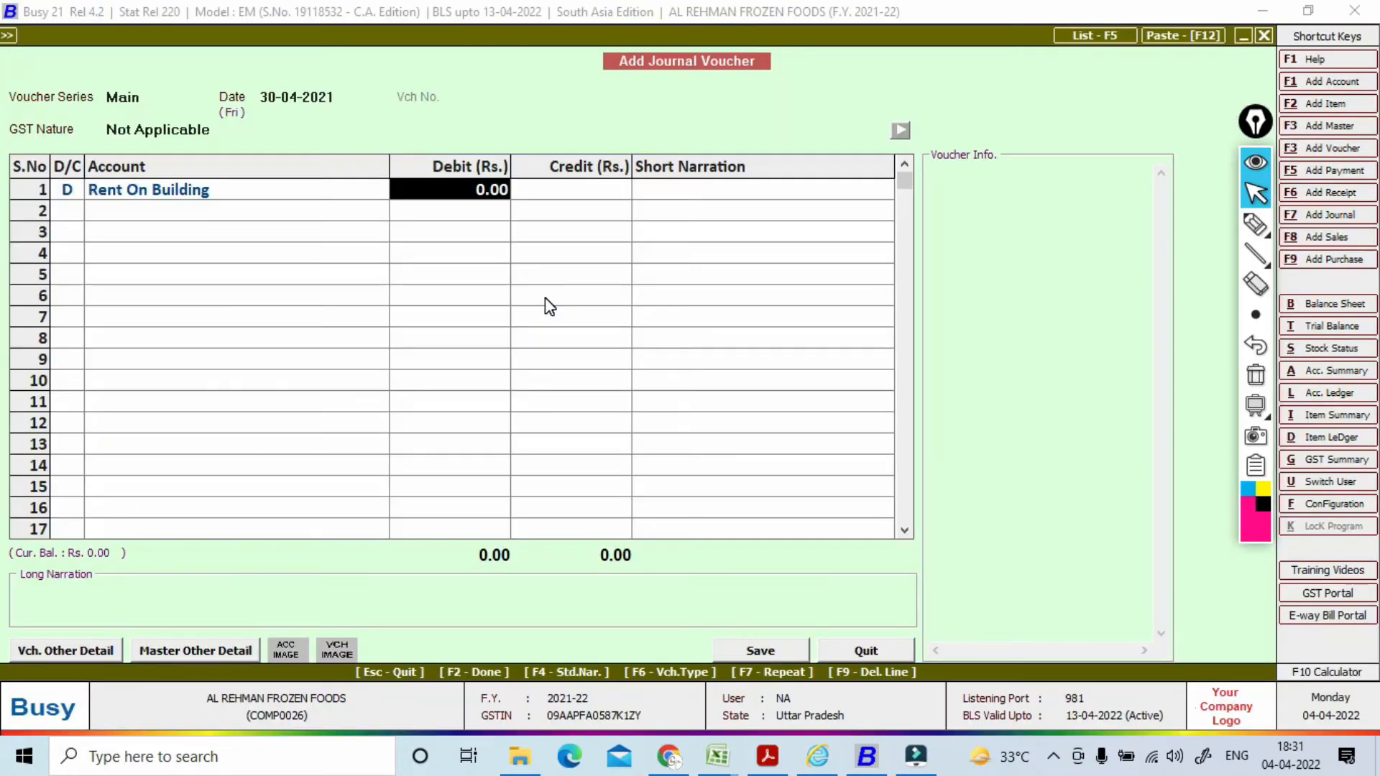
type("60000")
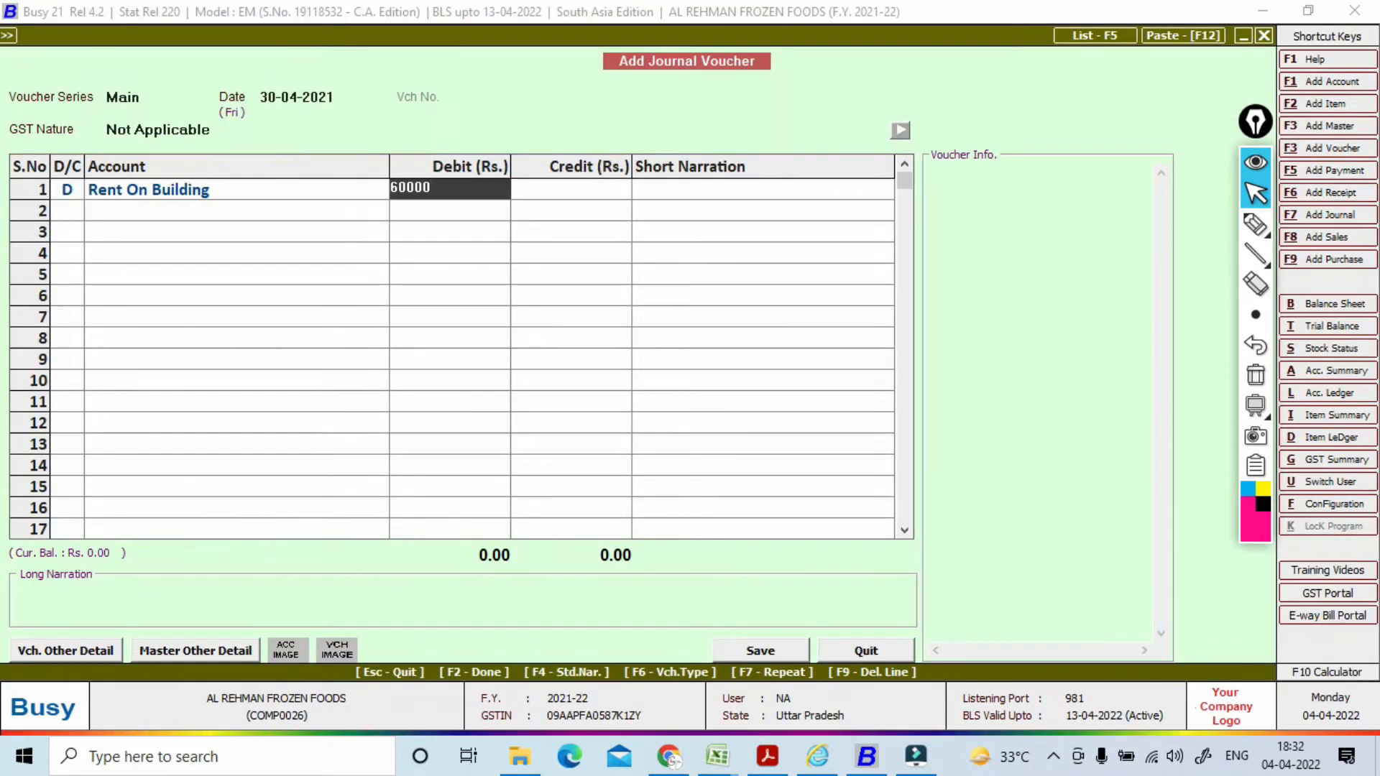
key("Return")
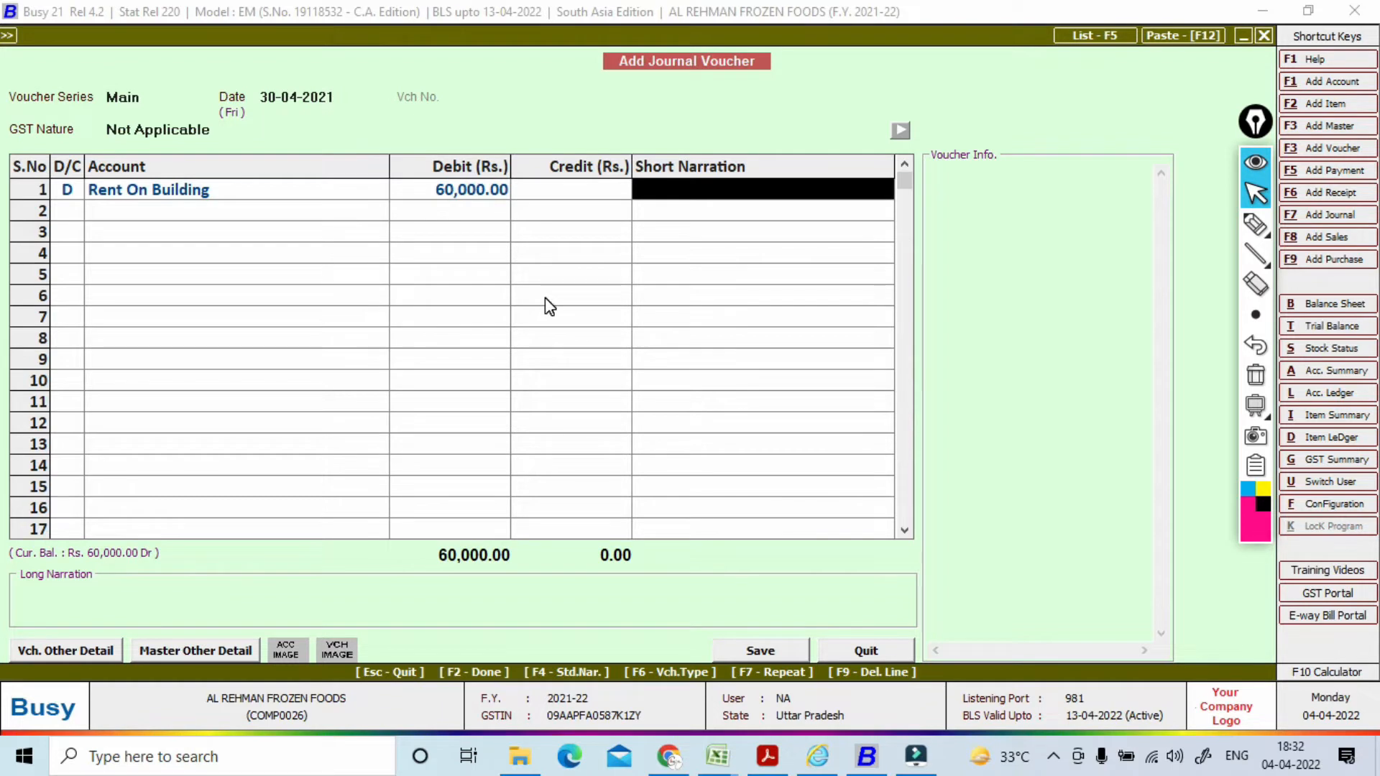
key("Return")
key("Return")
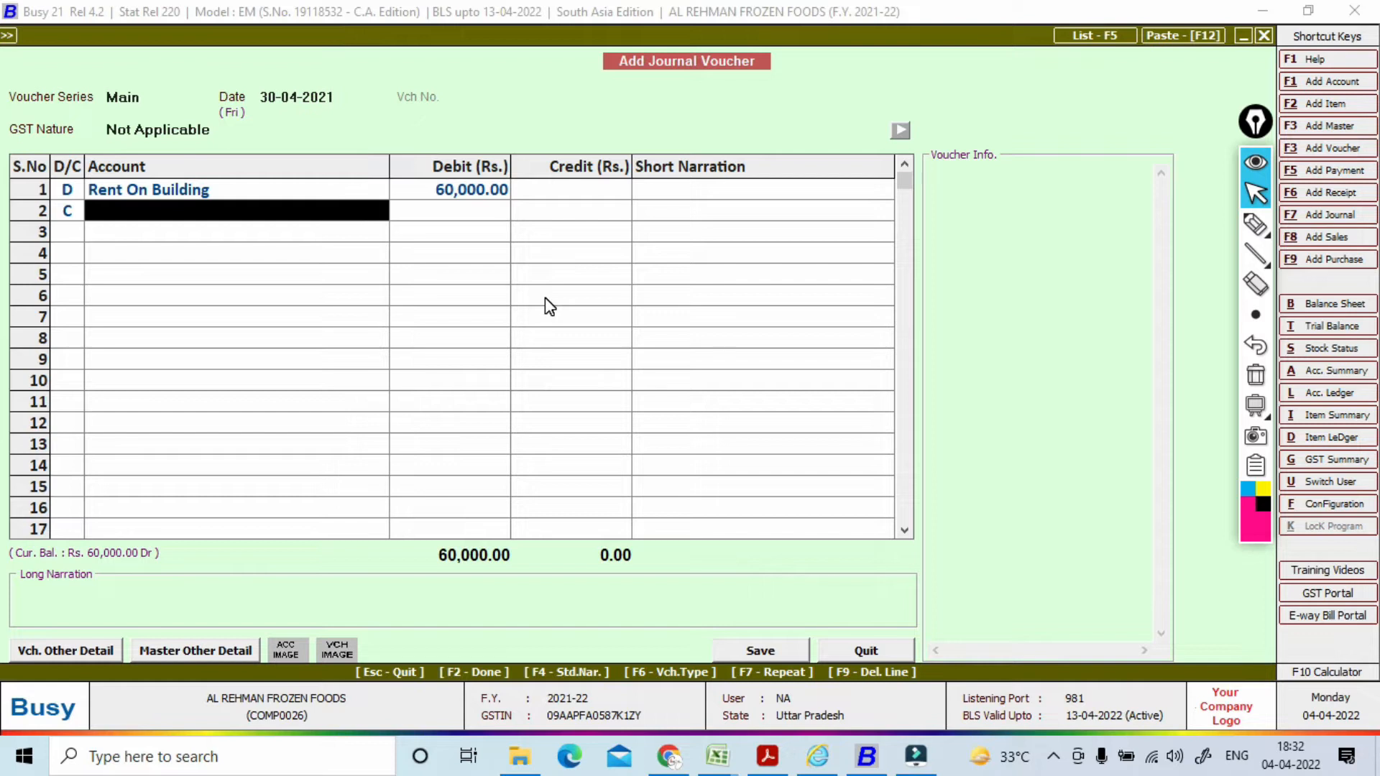
Step: Copy the landlord's name from cell B2 of the TDS - RENT sheet for a new Busy account
key("alt+Tab")
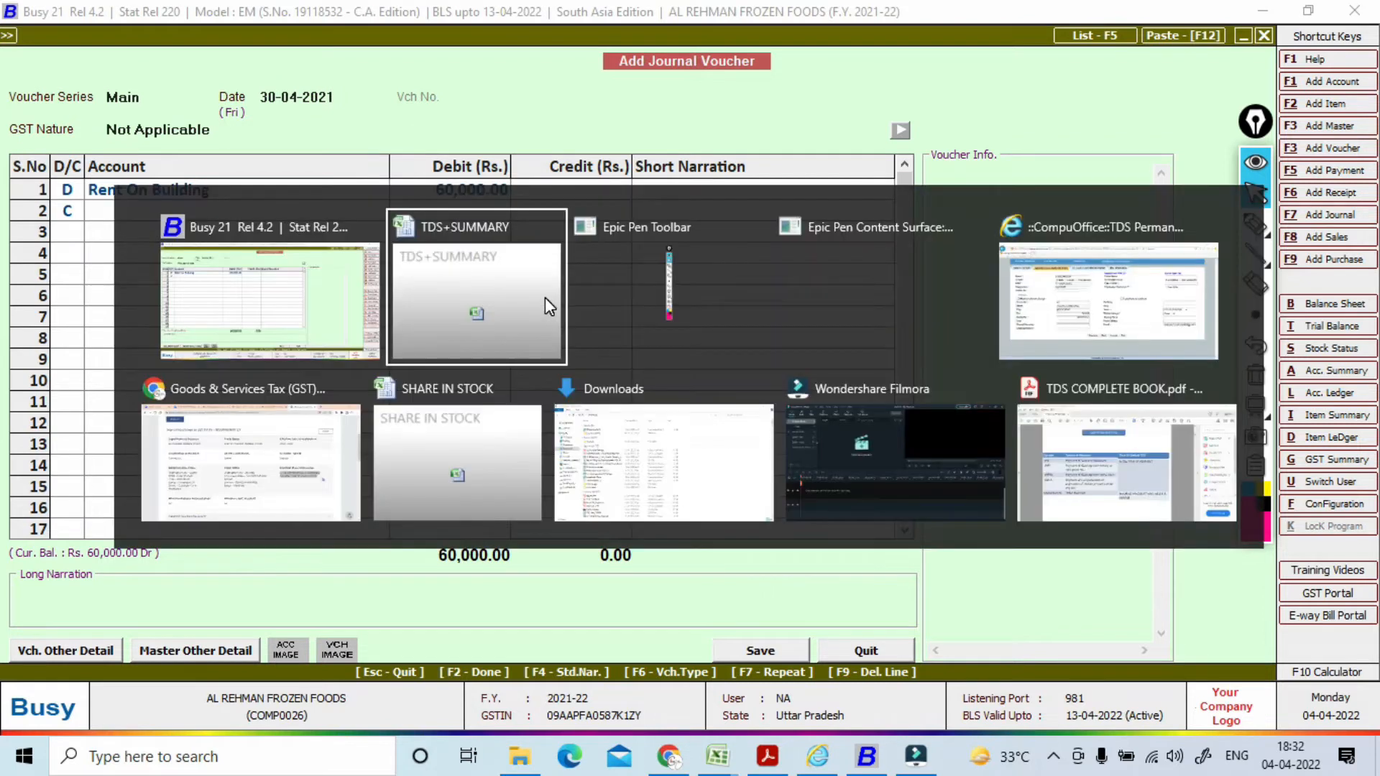
left_click(160, 219)
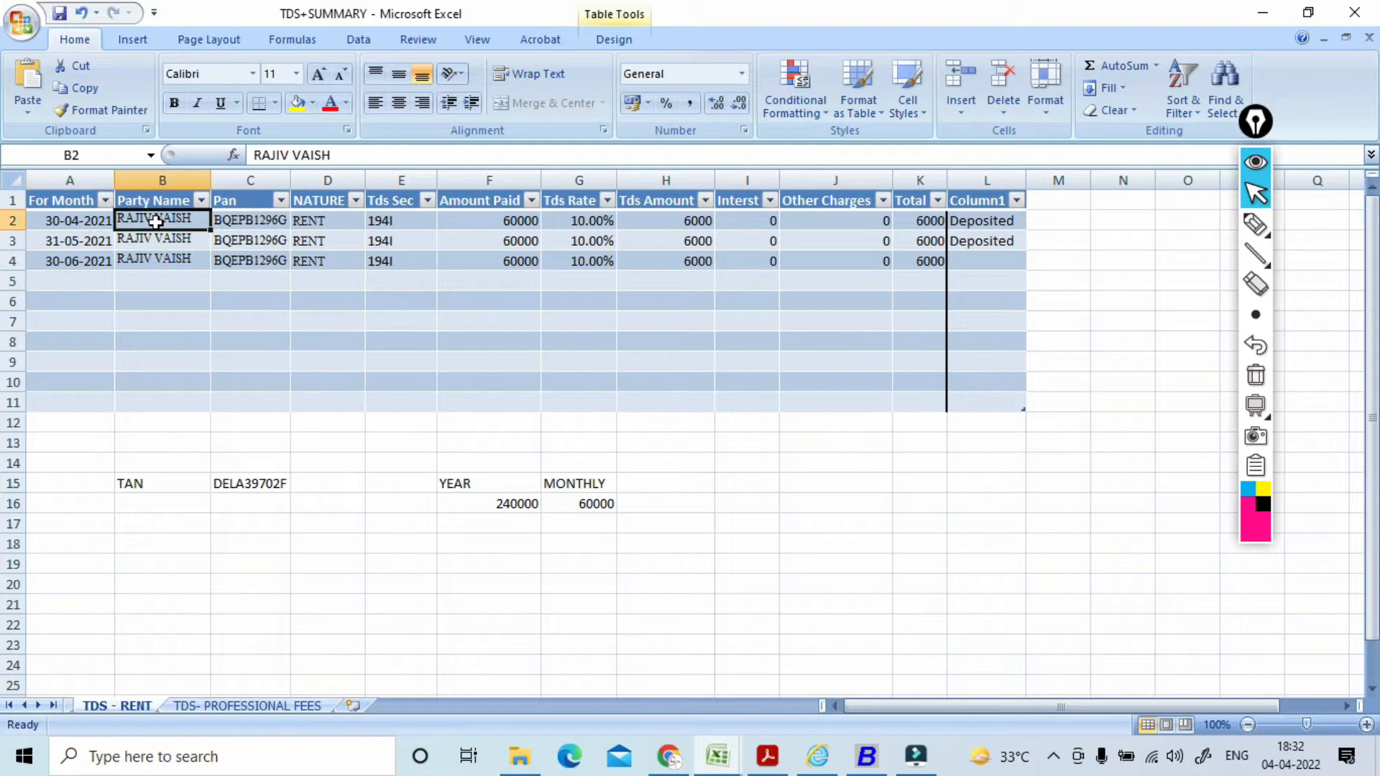
left_click_drag(343, 163, 248, 162)
key("ctrl+c")
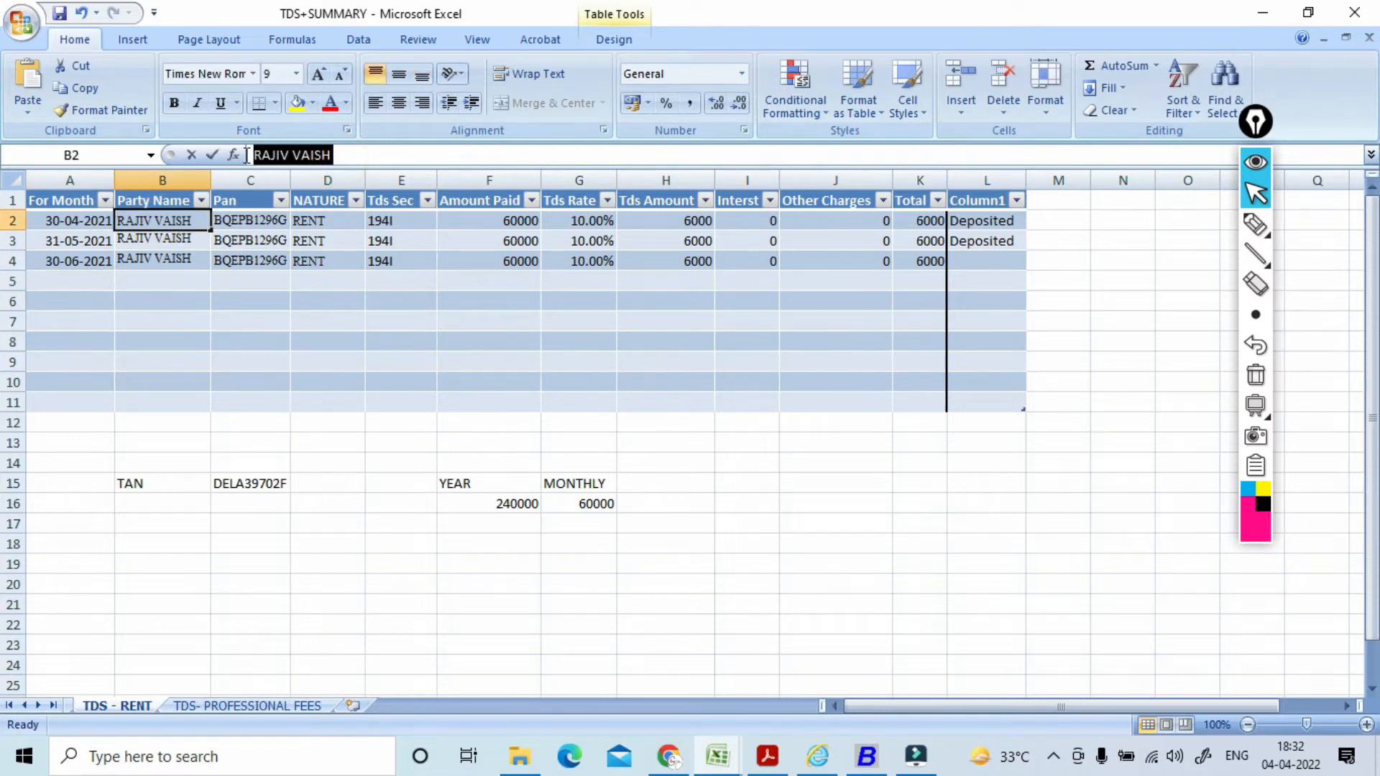
key("alt+Tab")
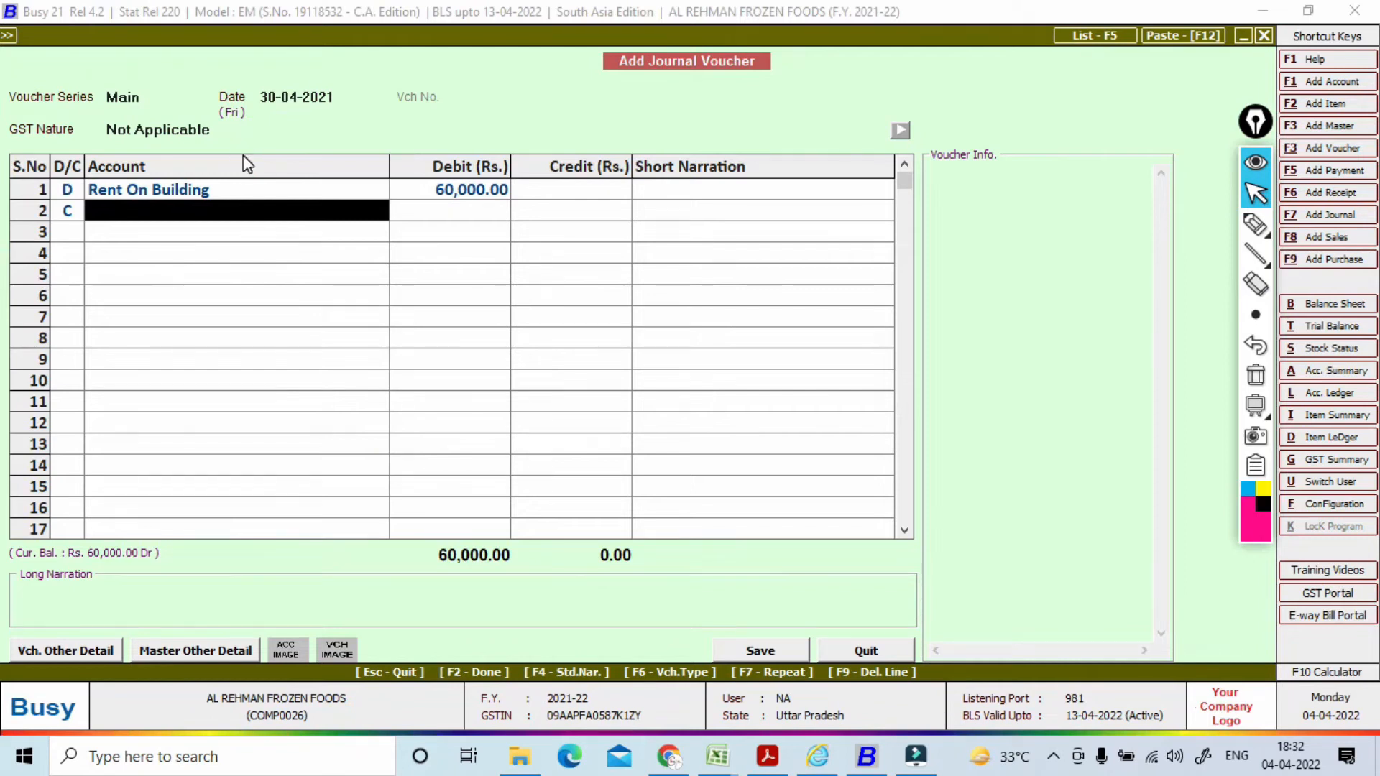
key("F3")
Step: Paste the landlord's name as a new account under Sundry Creditors
key("ctrl+v")
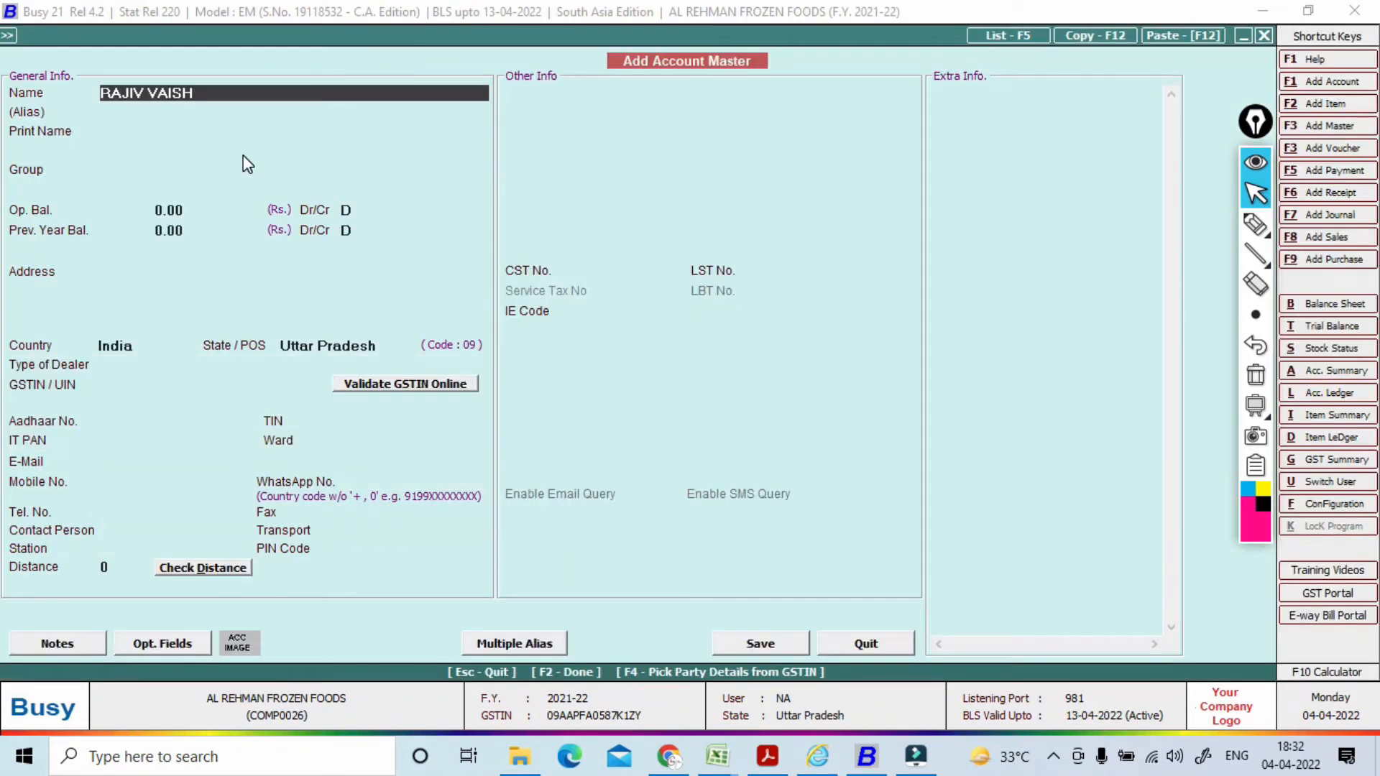
key("Return")
key("Return")
key("Return")
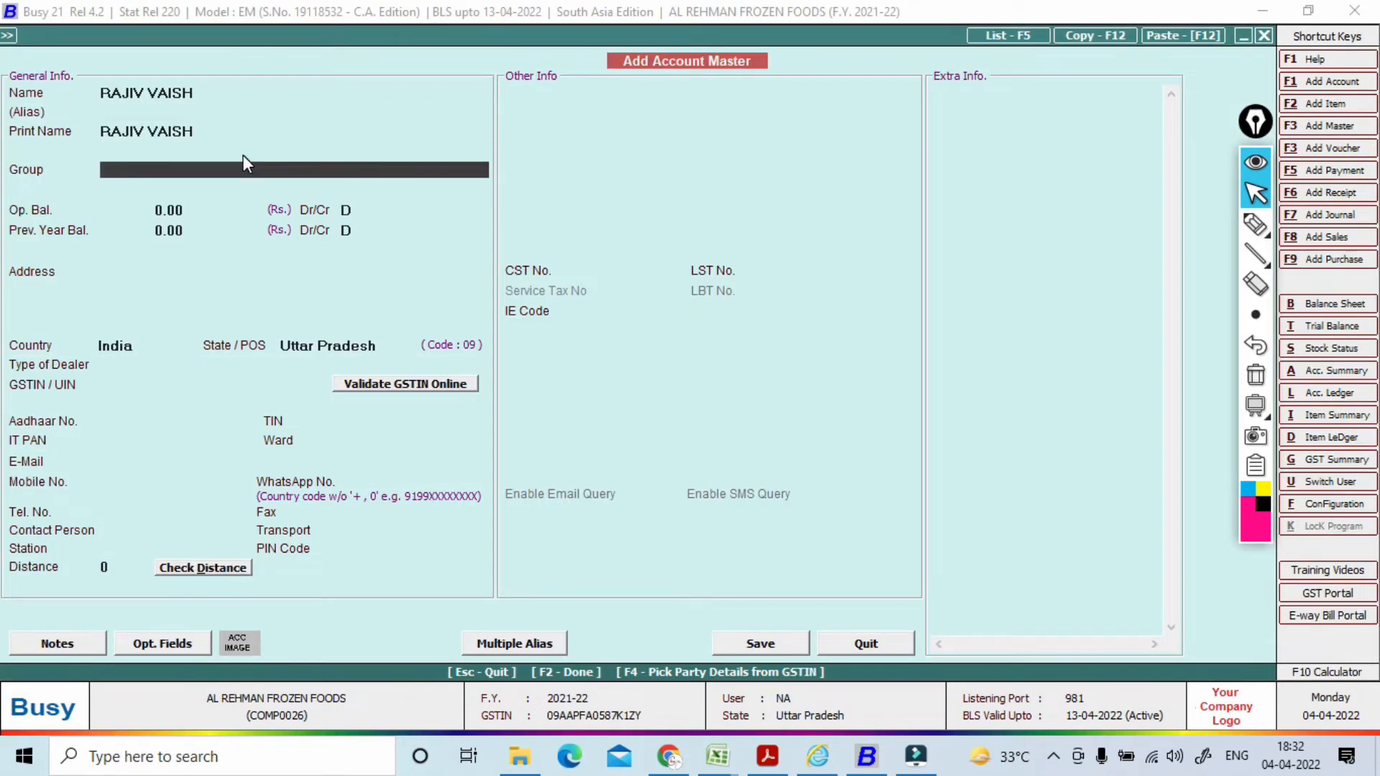
type("su")
key("Return")
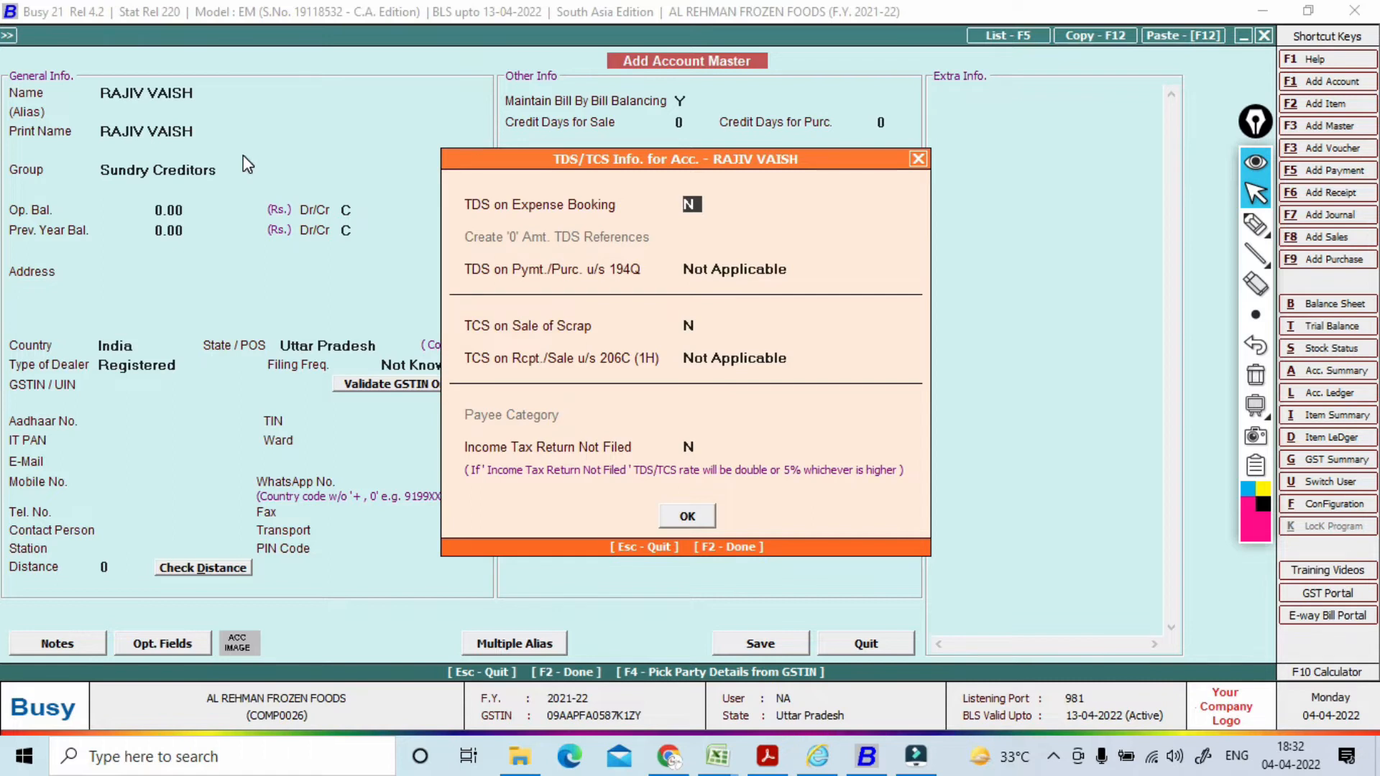
Step: Enable TDS on expense booking and set the payee category to Individual - Residents
type("Y")
key("Return")
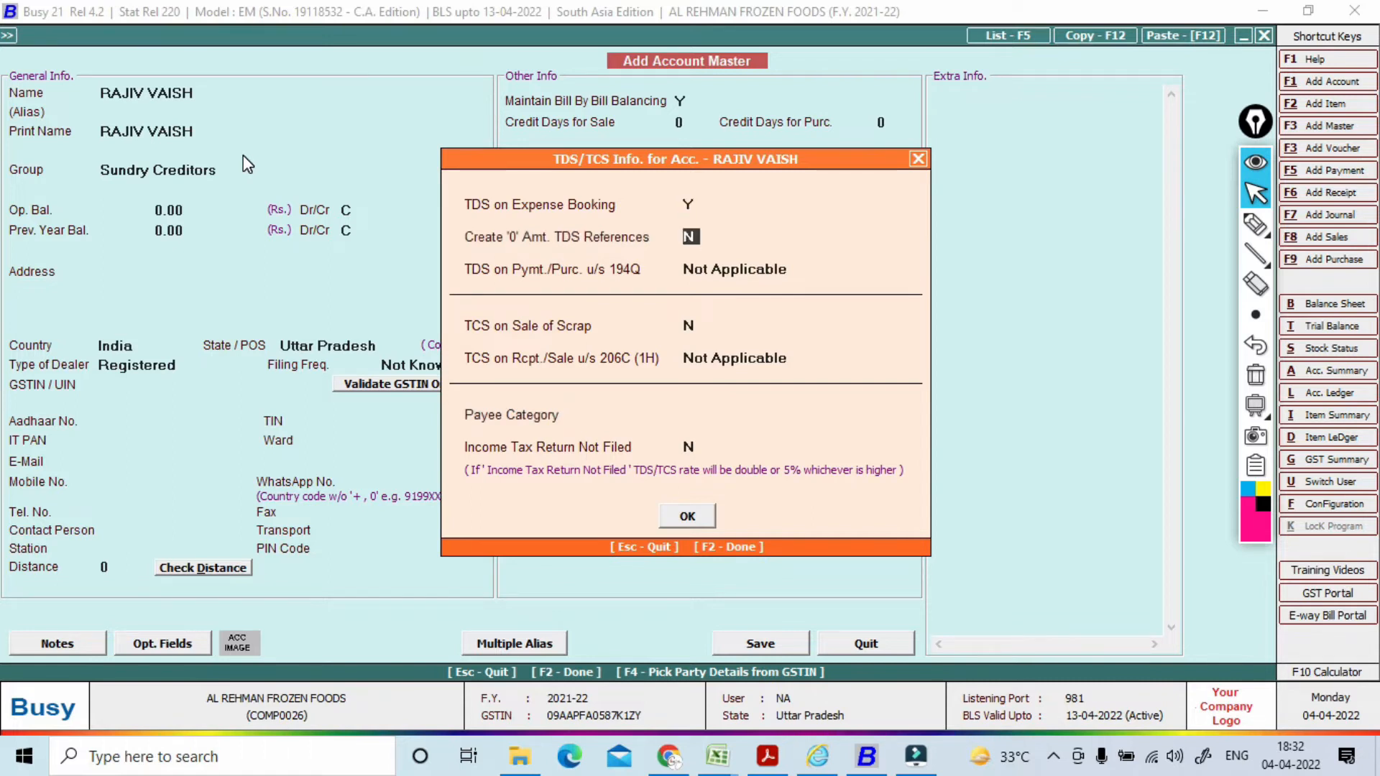
key("Return")
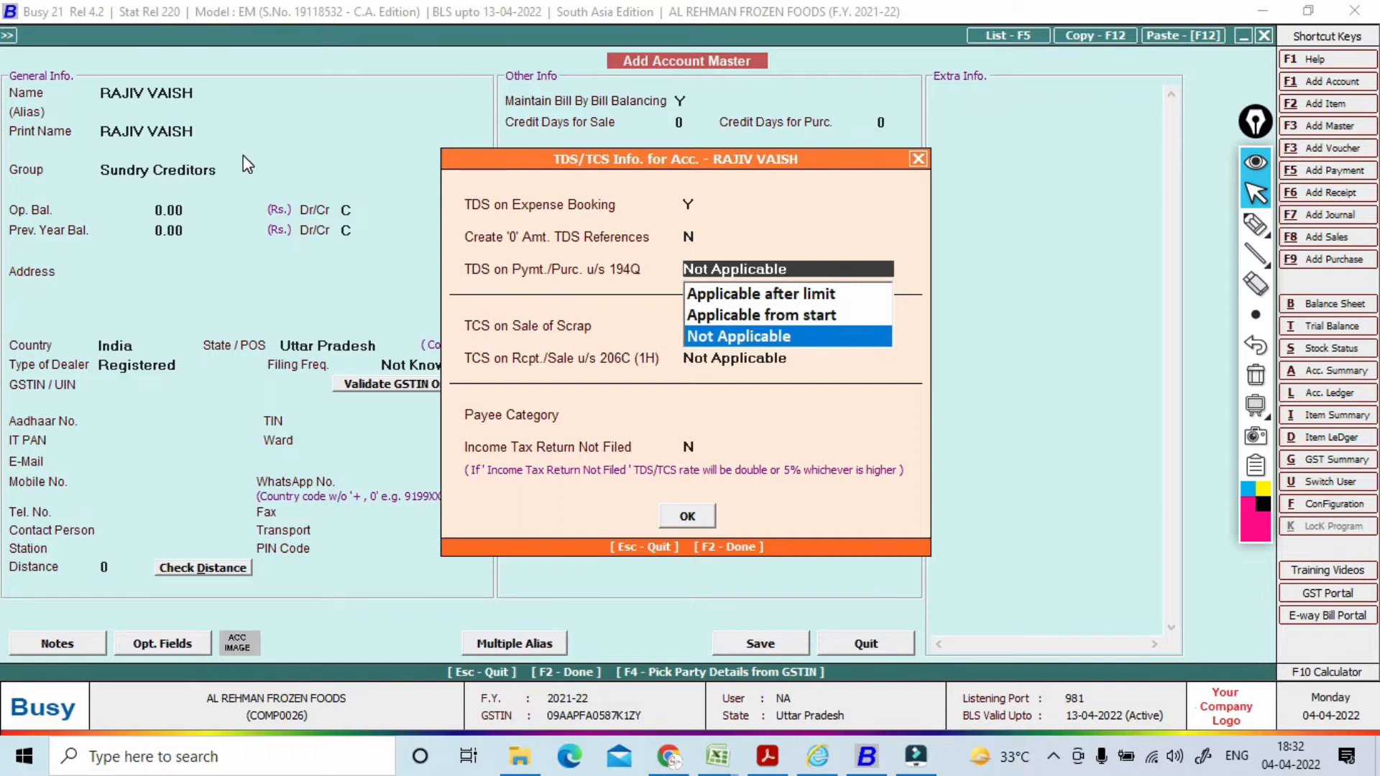
key("Return")
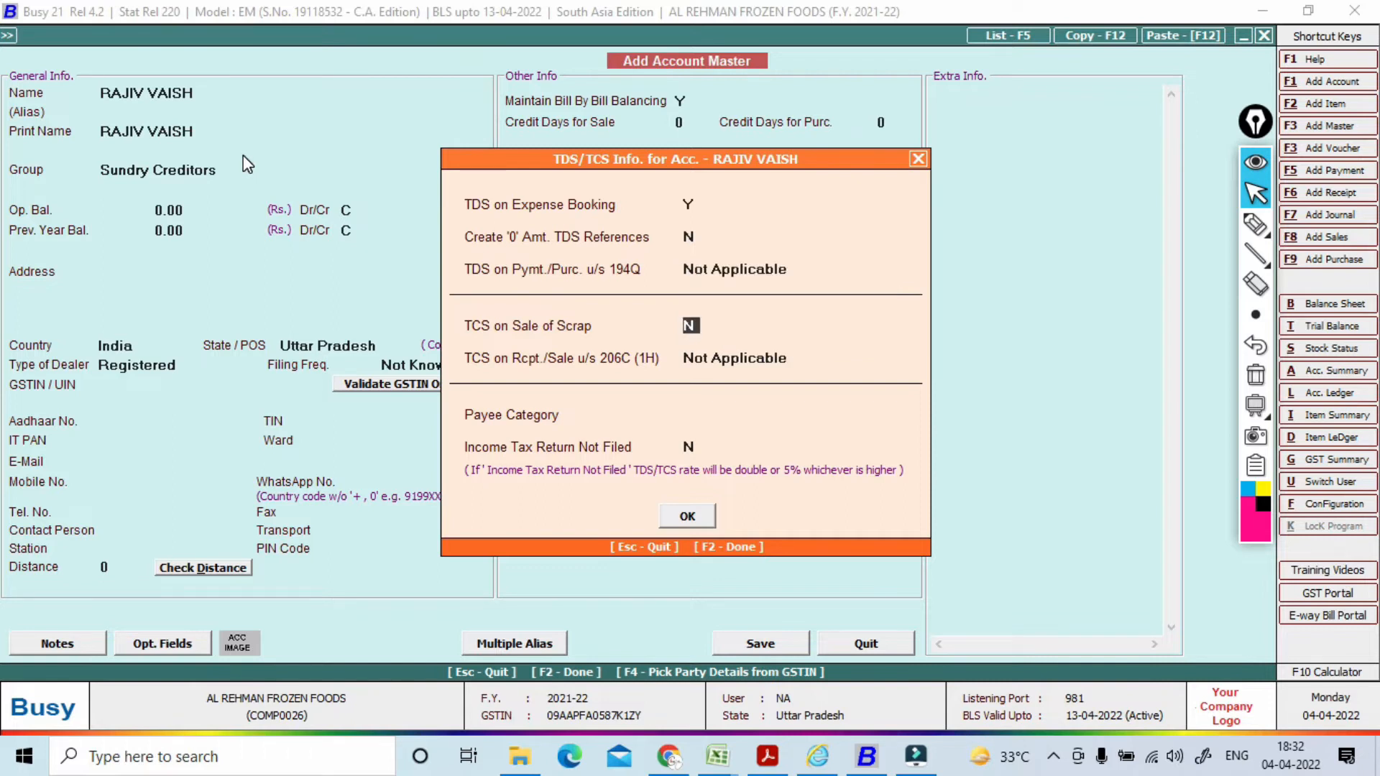
key("Return")
key("Return")
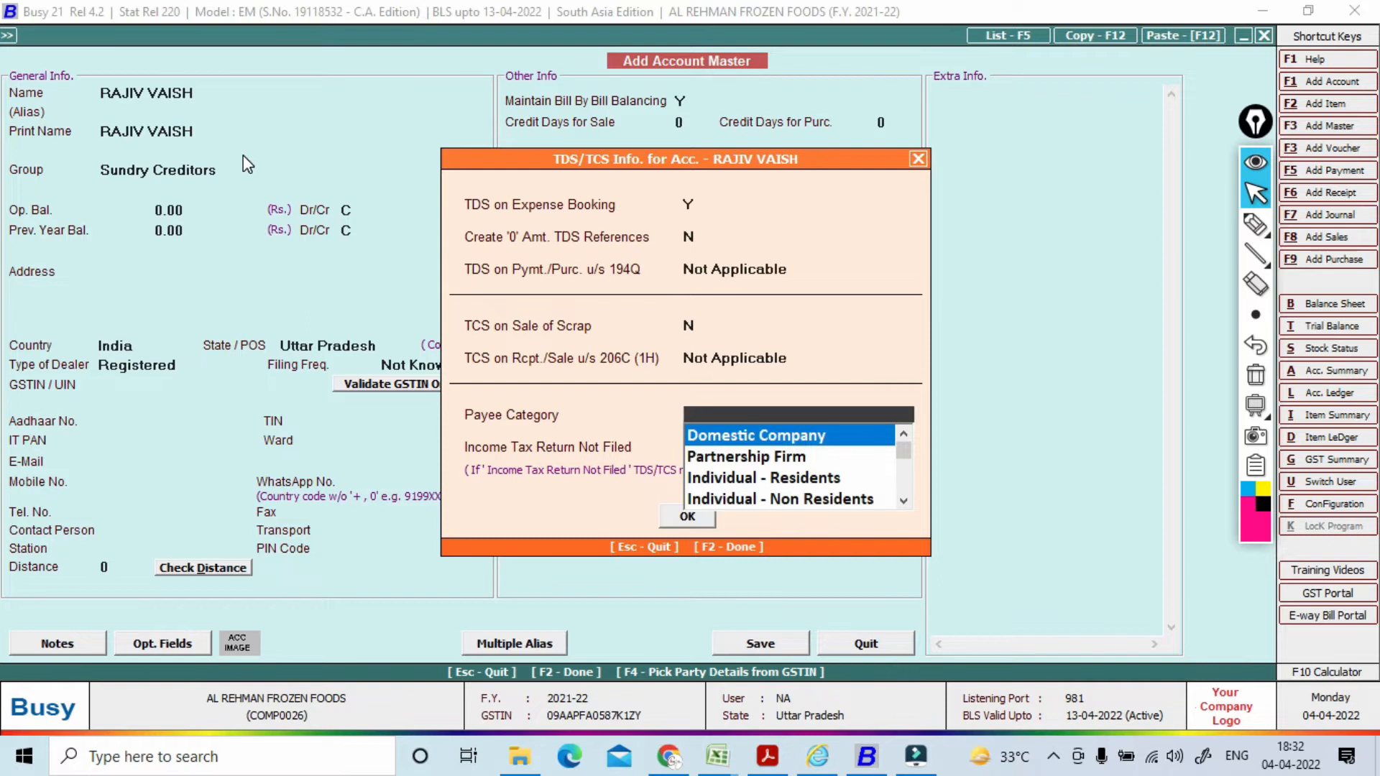
key("Down")
key("Down")
key("Return")
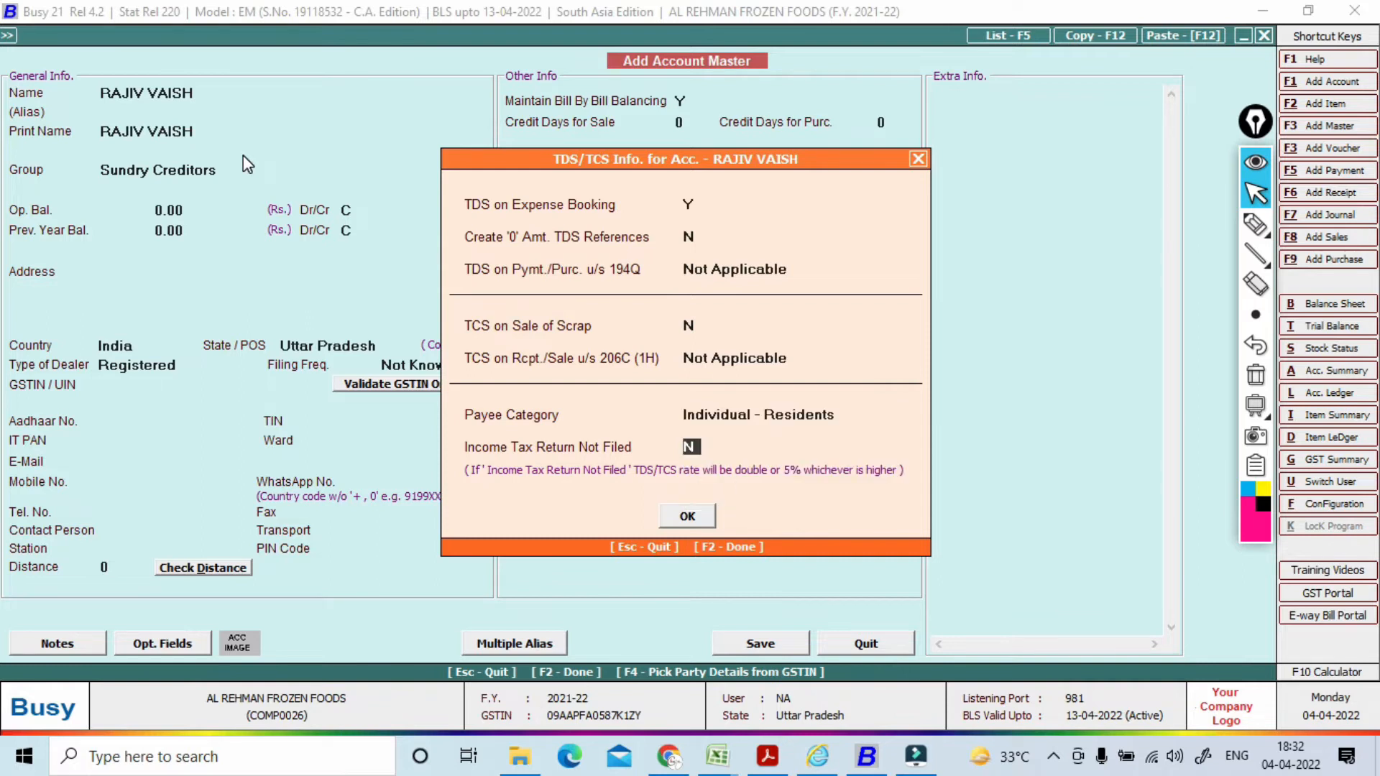
key("Return")
key("Return")
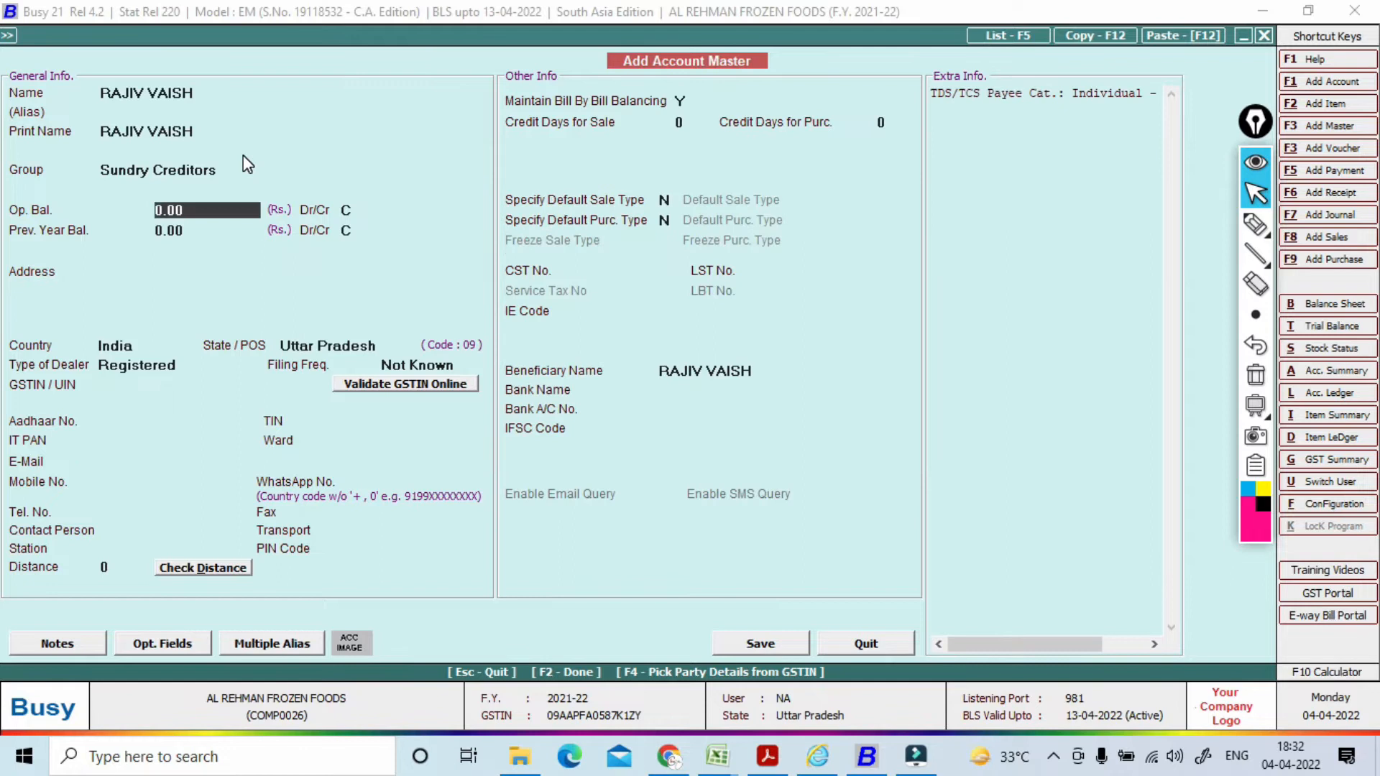
Step: Set the landlord account's dealer type to Un-Registered
key("Return")
key("Return")
key("Return")
key("Return")
key("Return")
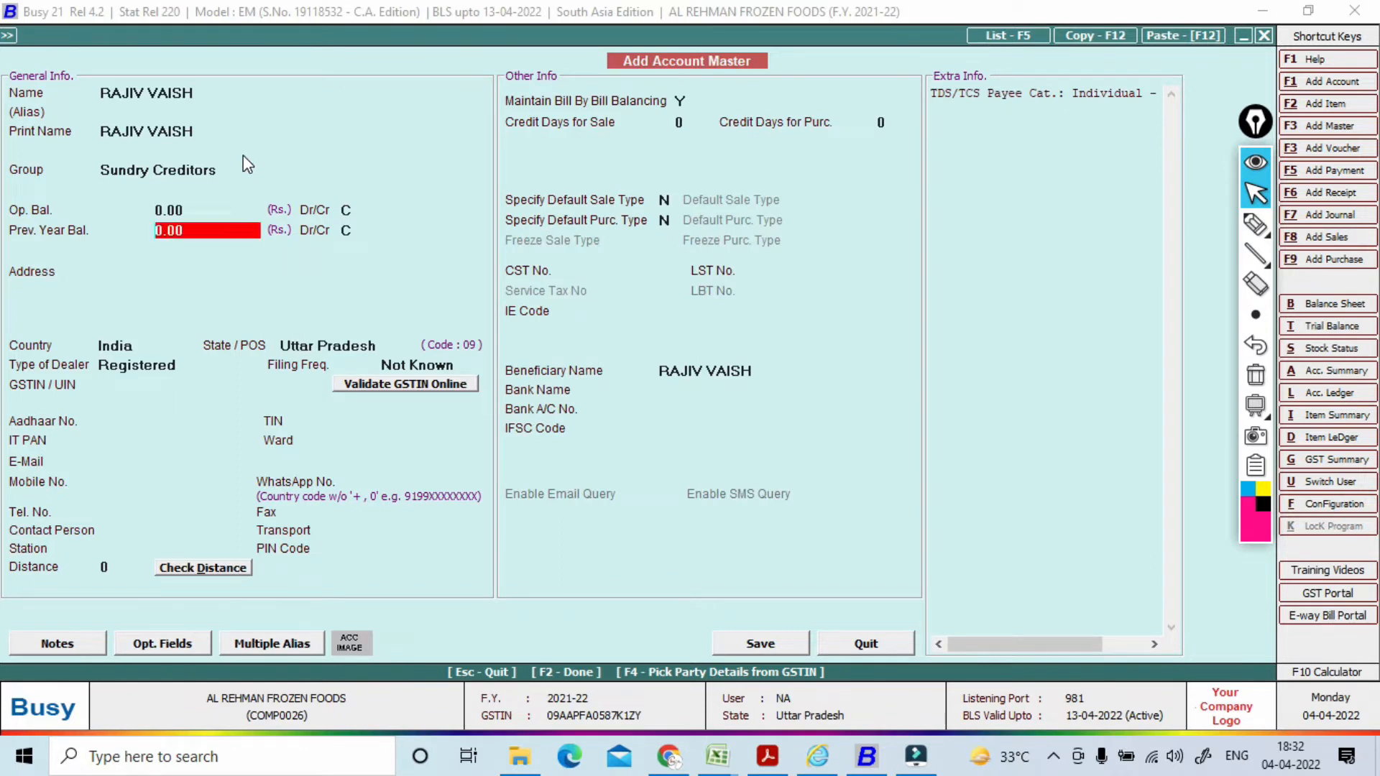
key("Return")
key("Return")
key("Return")
key("Return")
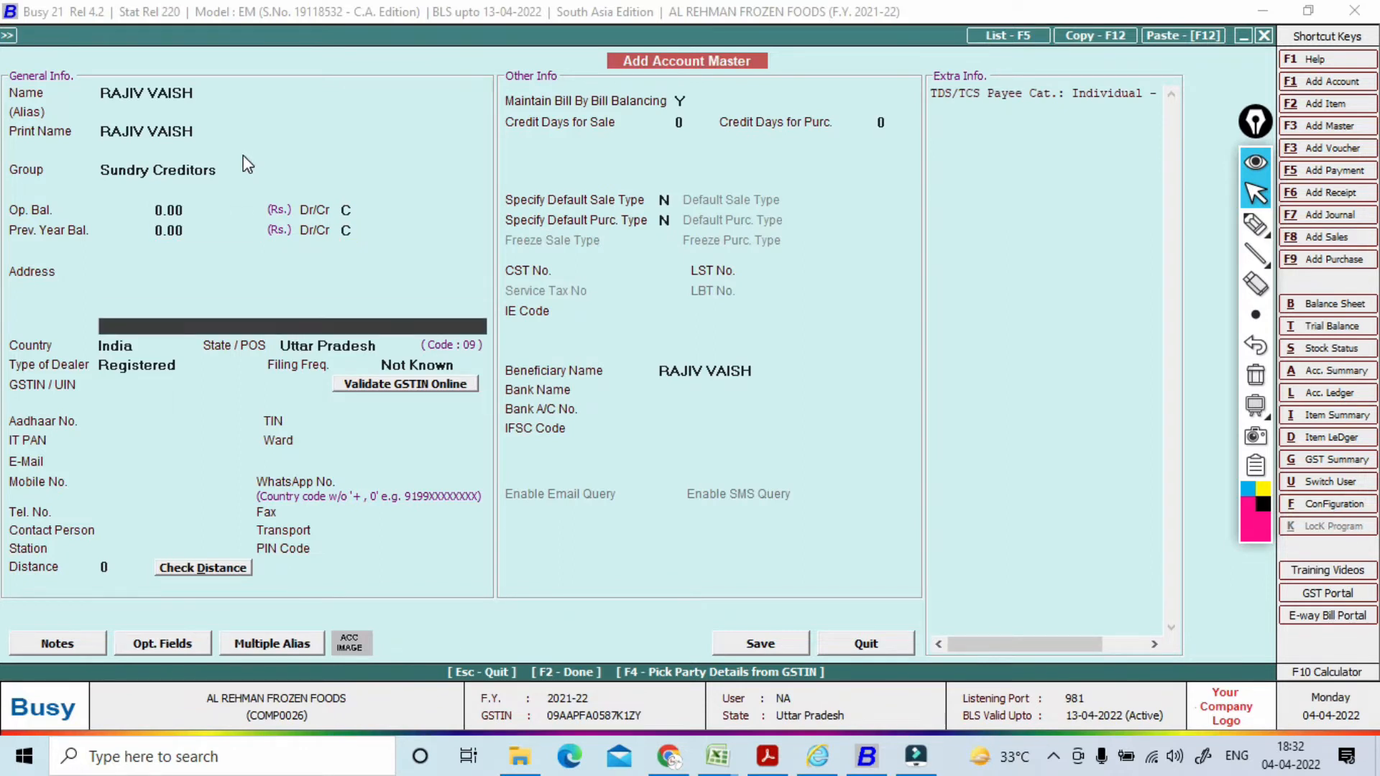
key("Return")
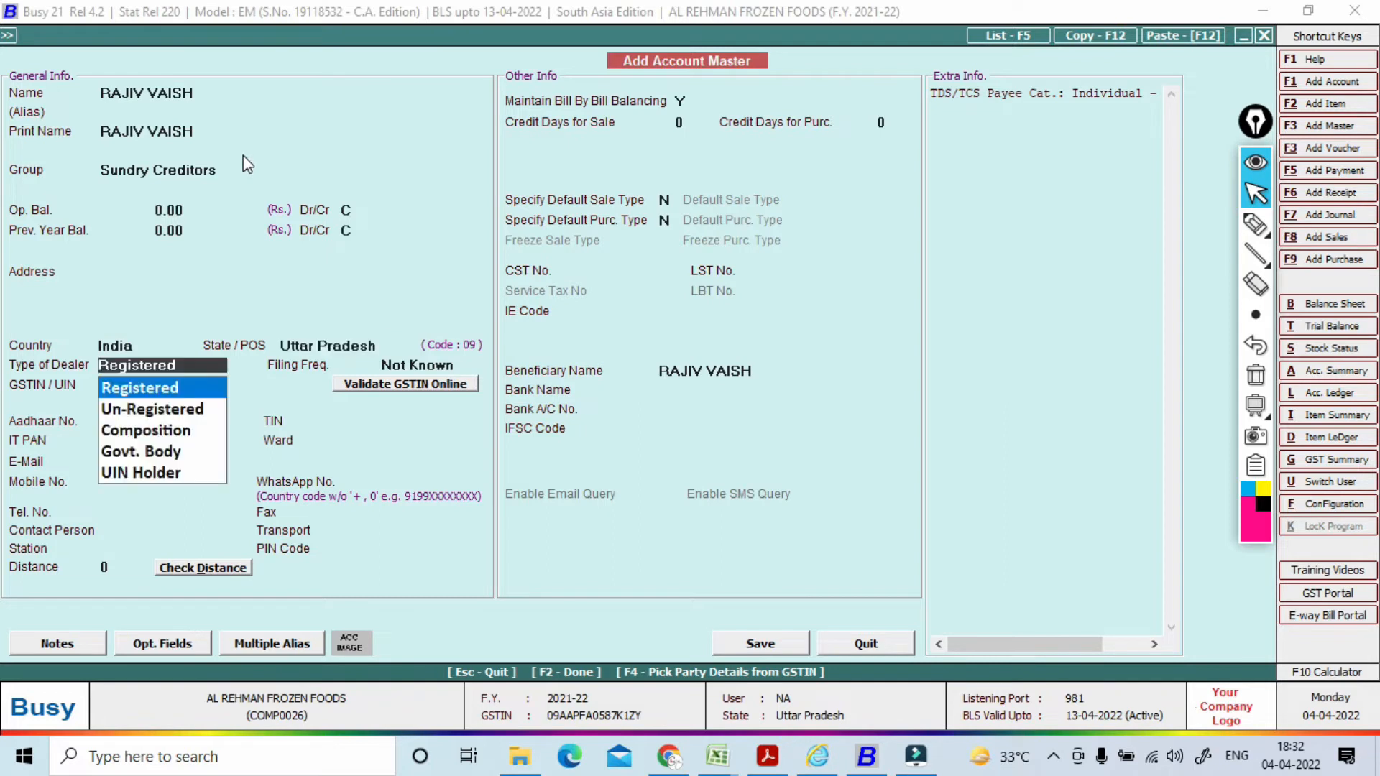
key("Down")
key("Return")
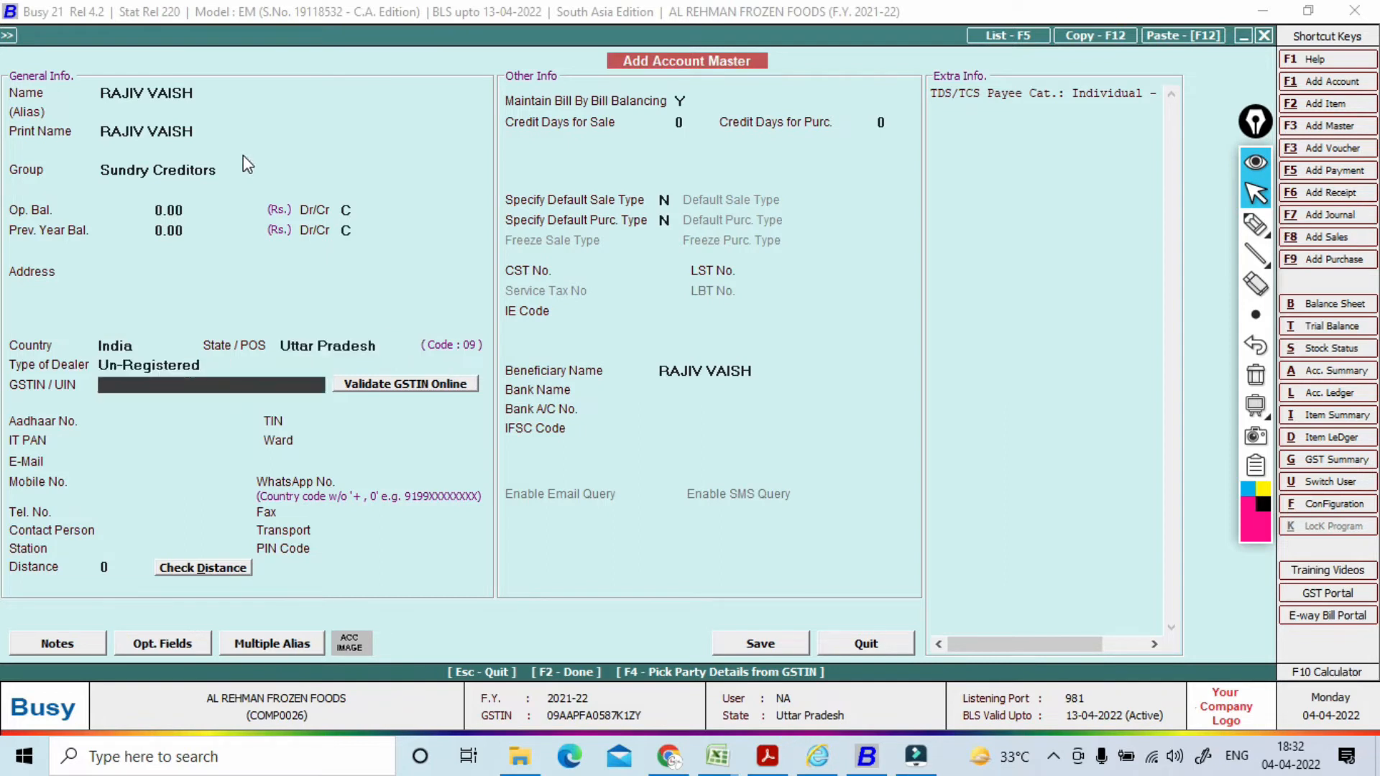
key("Return")
key("Return")
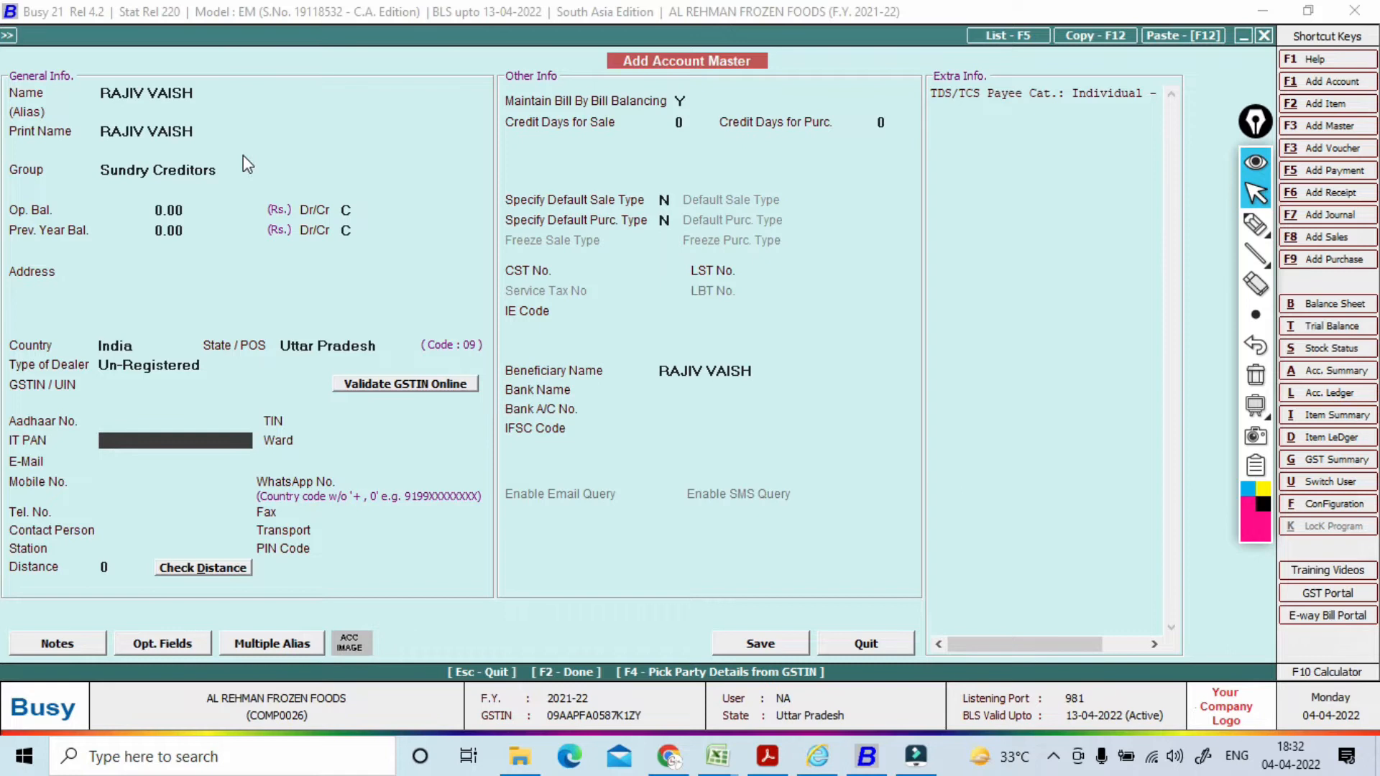
Step: Copy the PAN from the TDS - RENT sheet into IT PAN and save the account
key("alt+Tab")
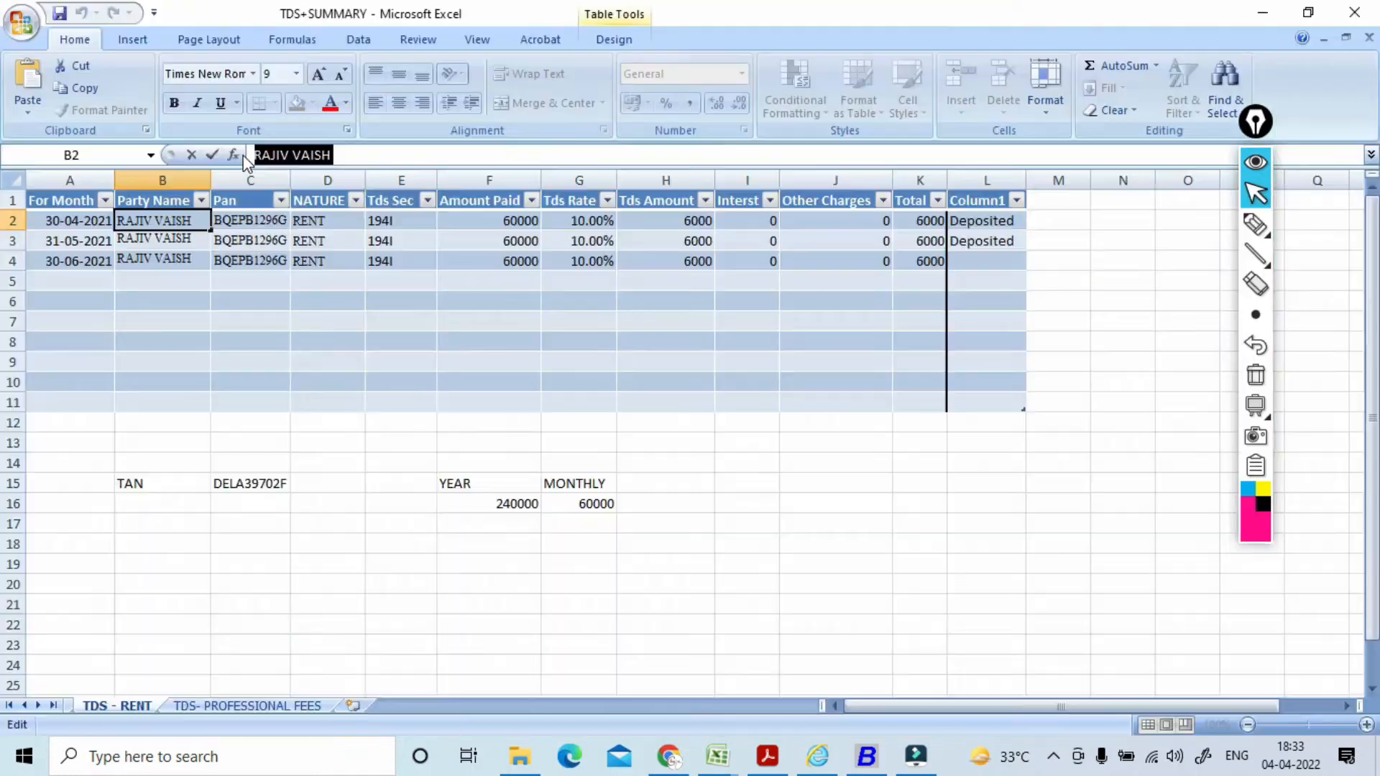
left_click(251, 217)
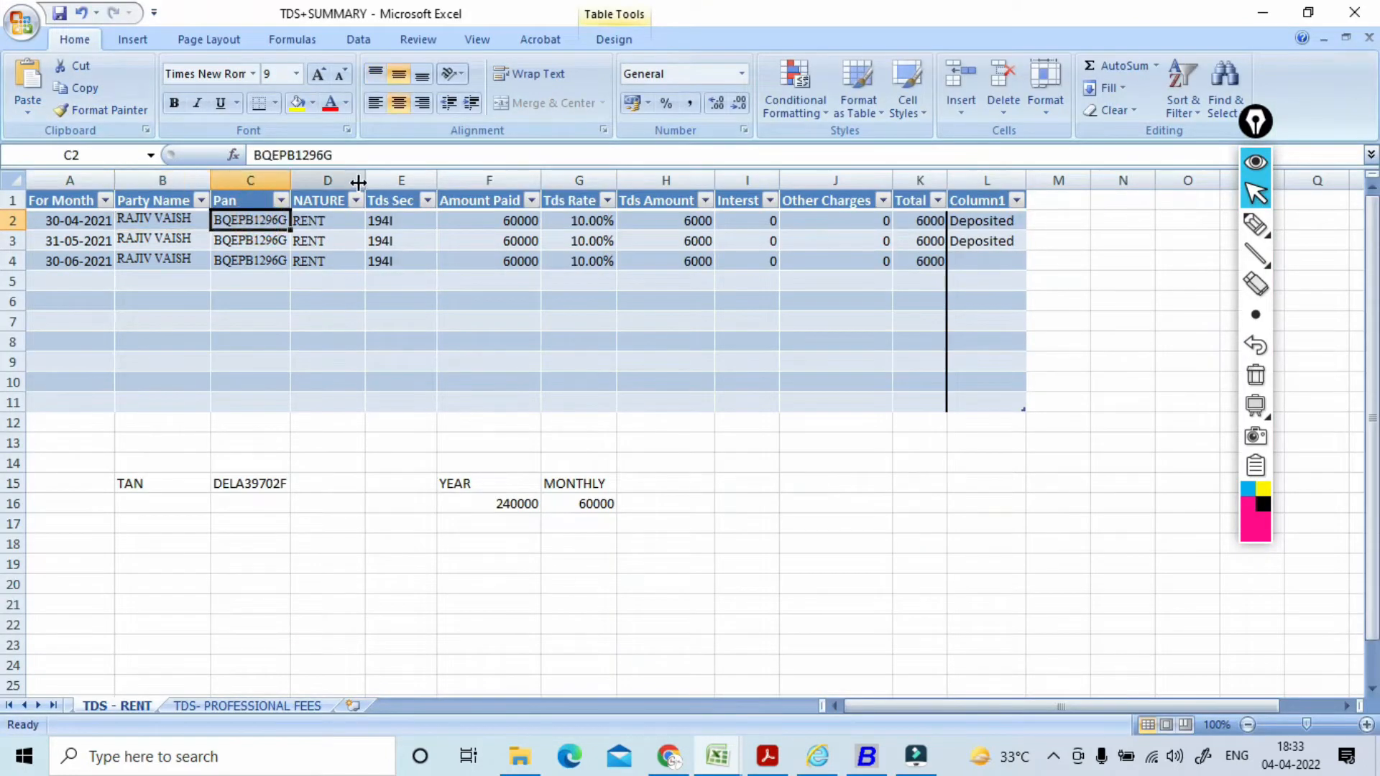
left_click_drag(348, 155, 252, 155)
key("ctrl+c")
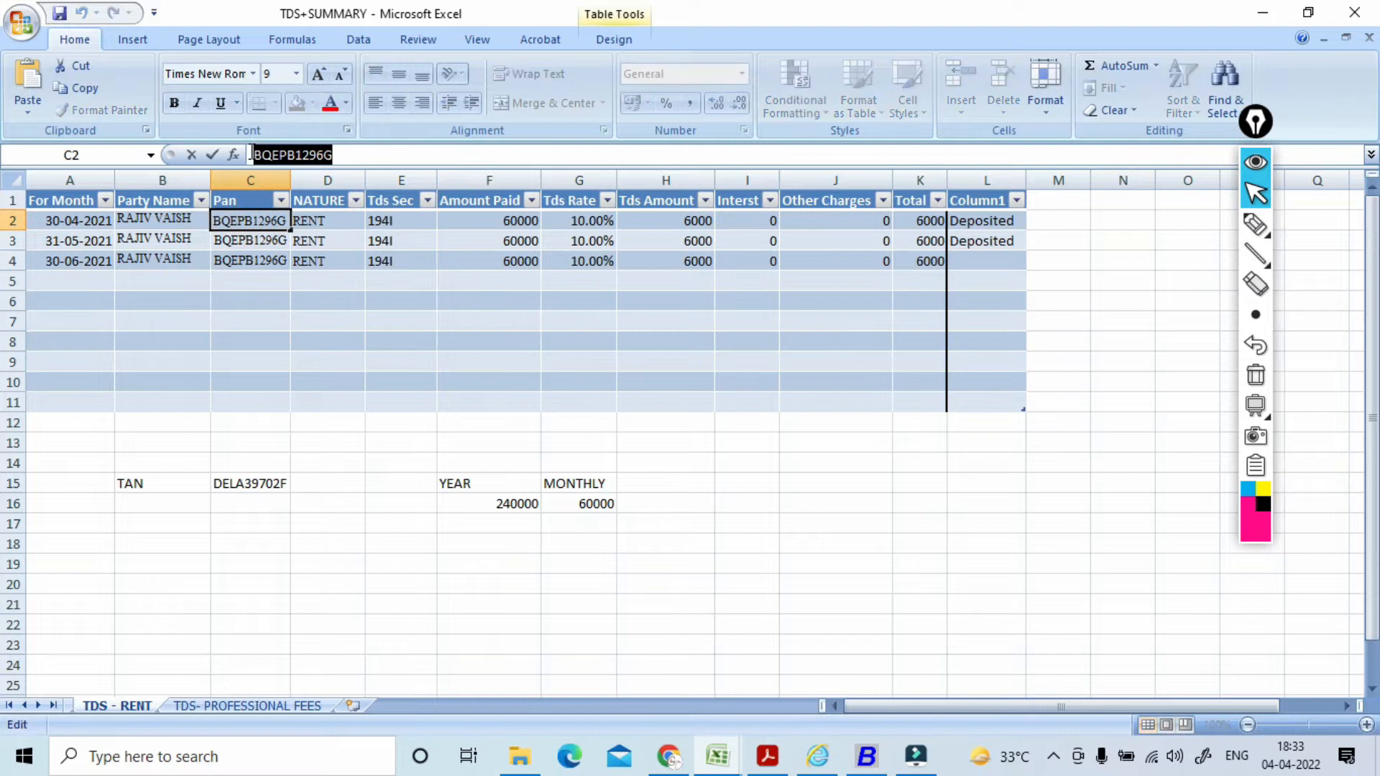
key("alt+Tab")
key("ctrl+v")
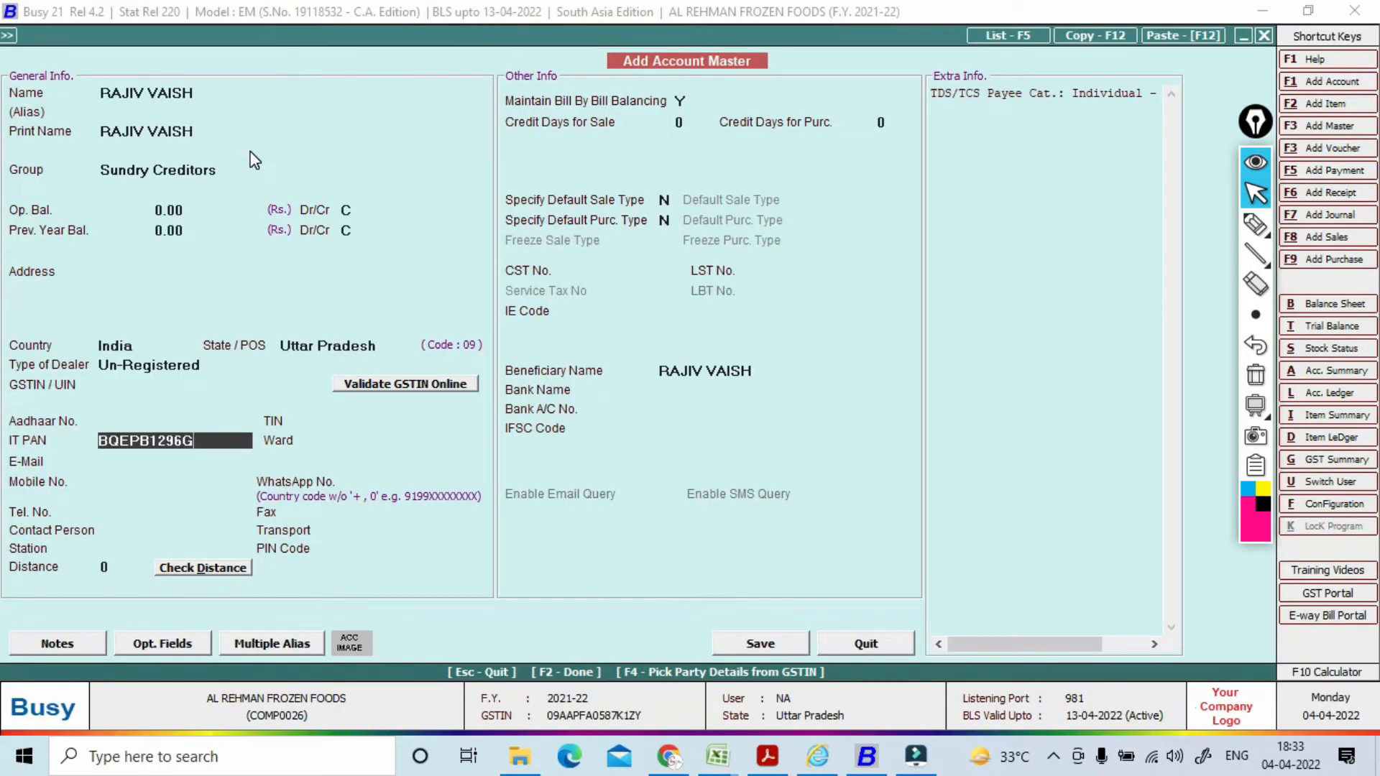
key("Return")
key("Return")
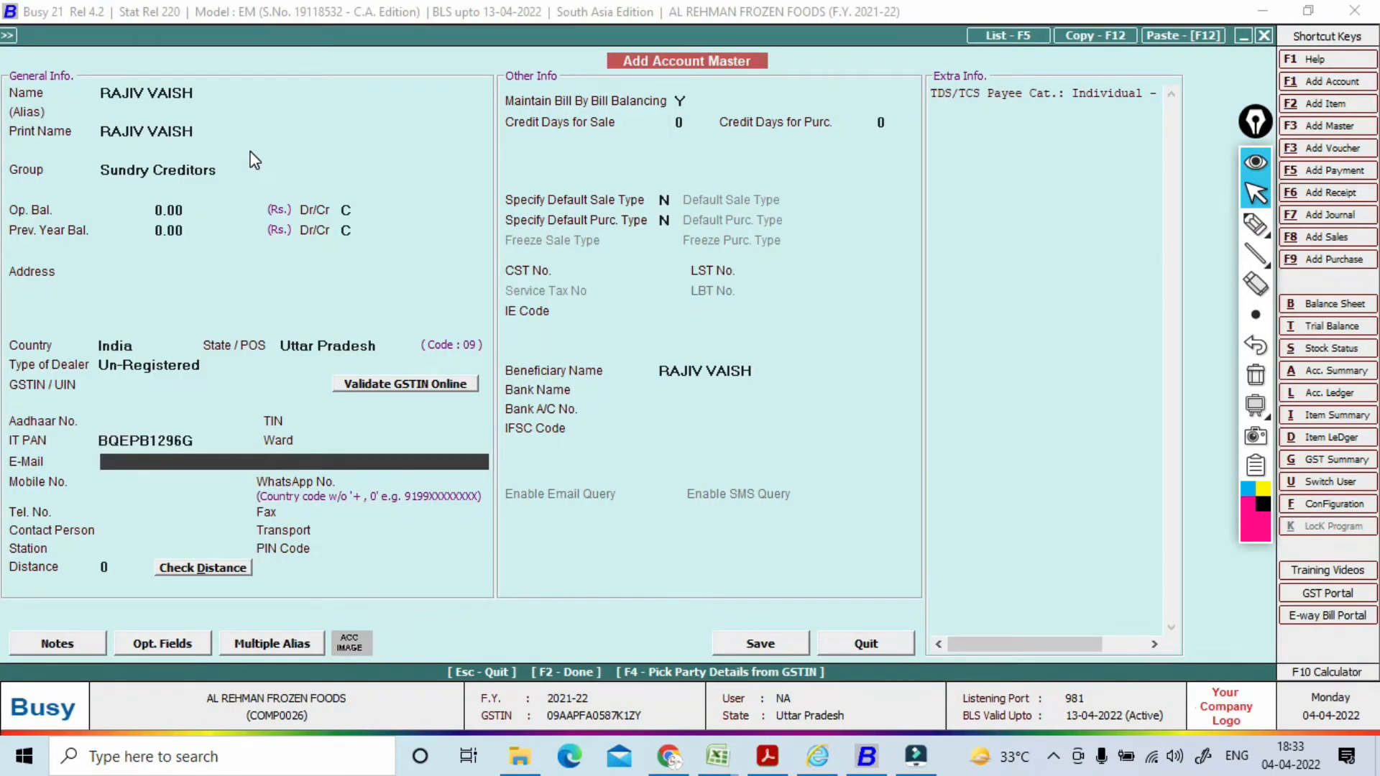
key("F2")
key("Return")
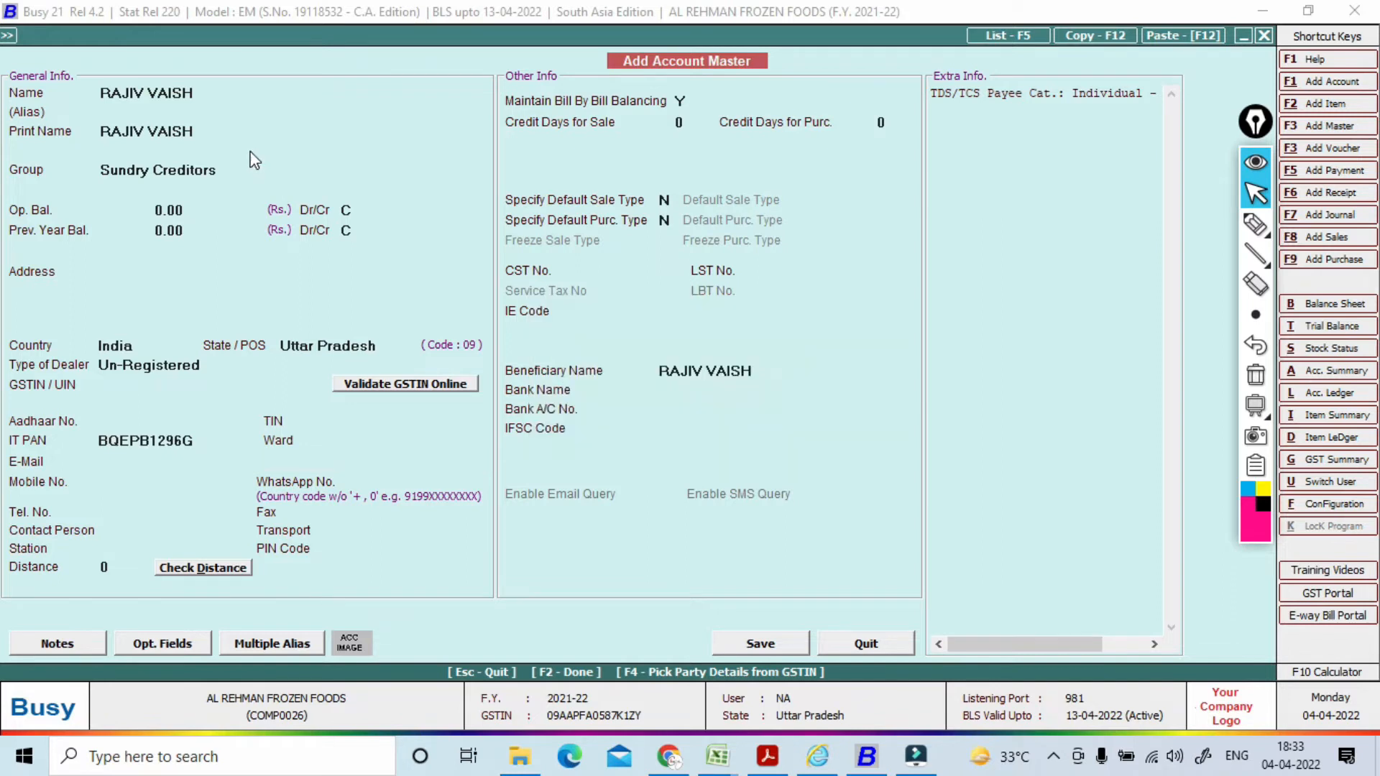
key("Return")
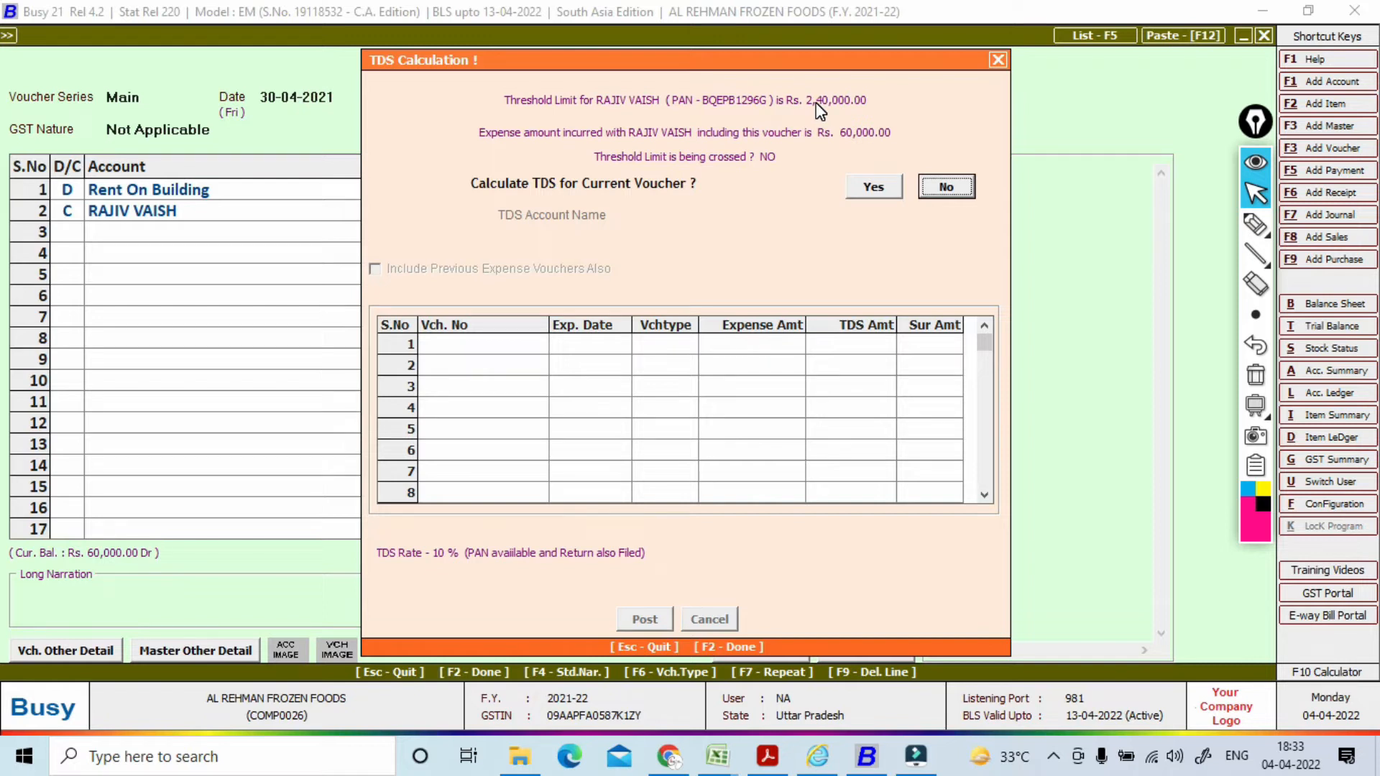
Step: Calculate and post 10% TDS, crediting the landlord 54,000 and TDS (Rent of Land) 6,000
left_click(879, 187)
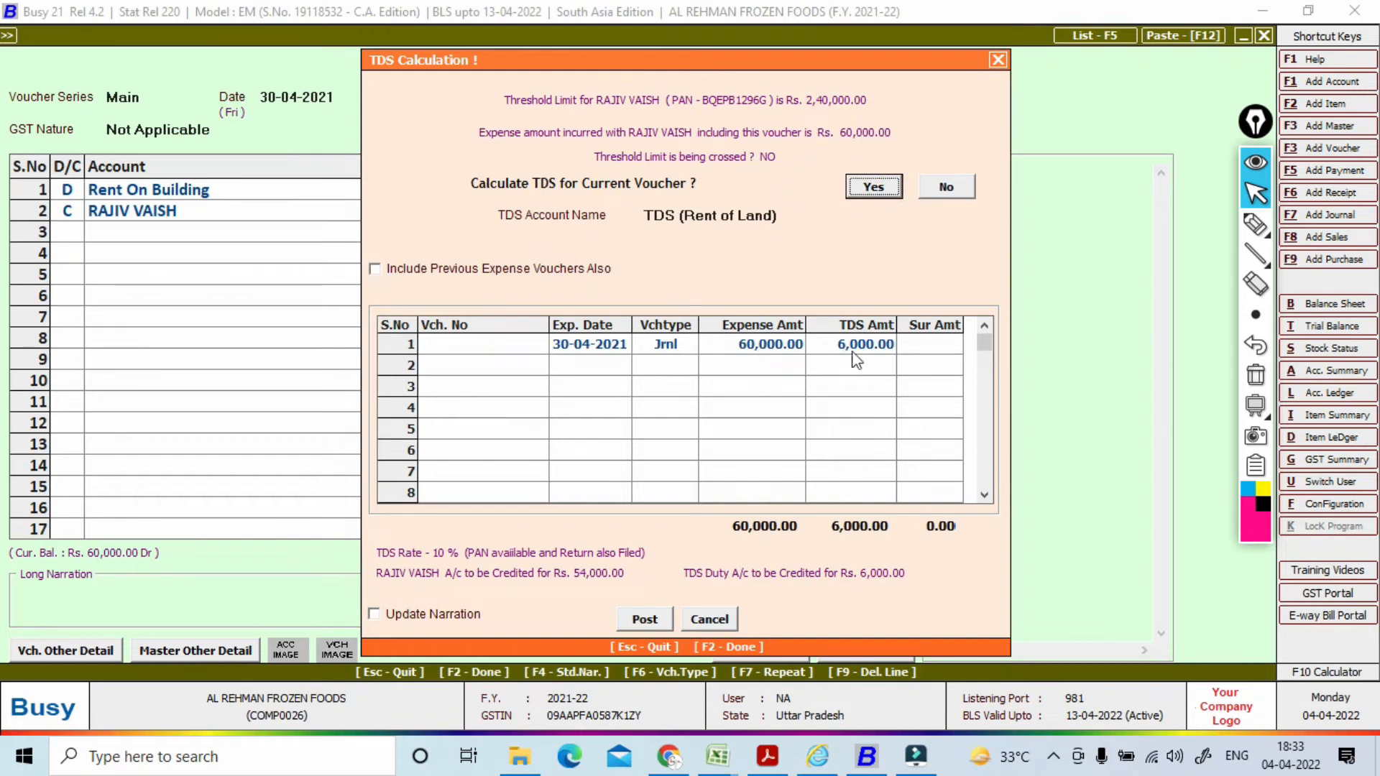
left_click(643, 620)
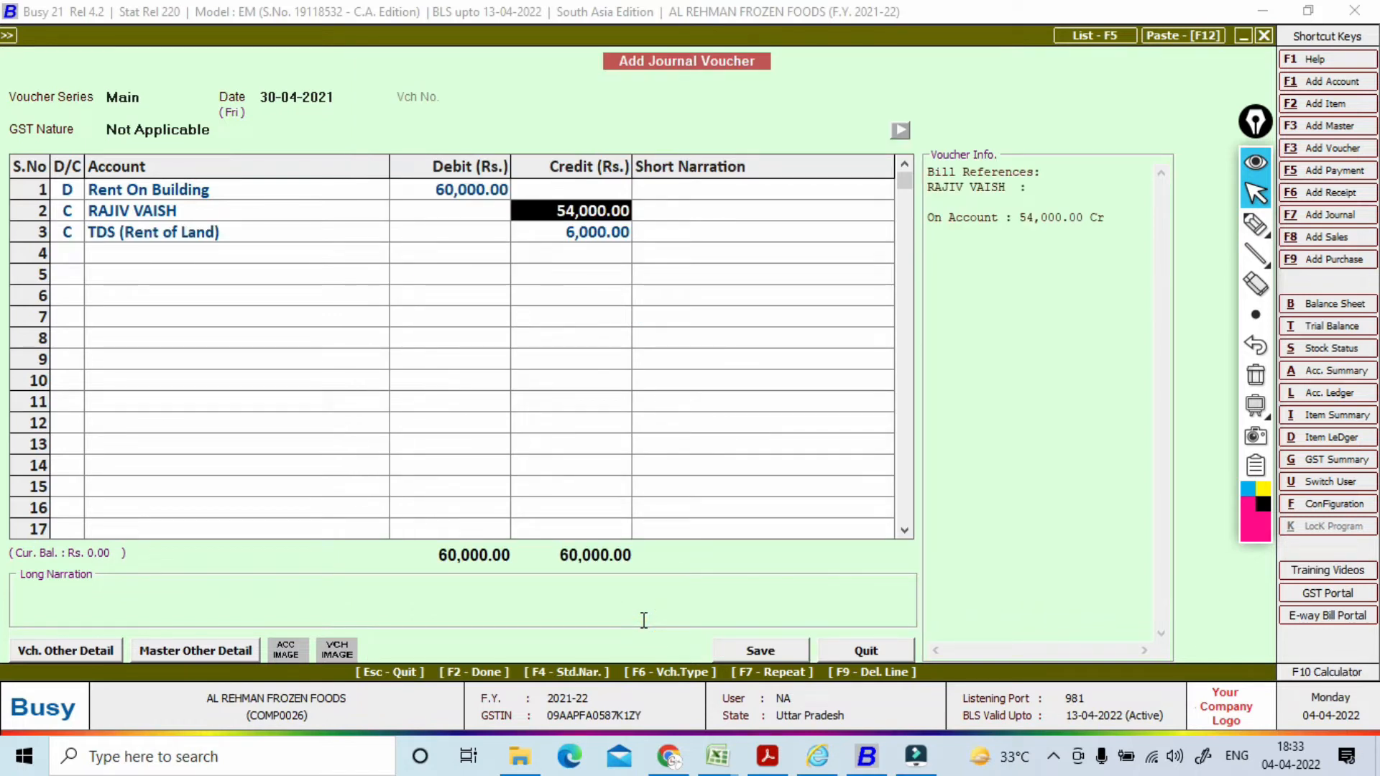
left_click(644, 619)
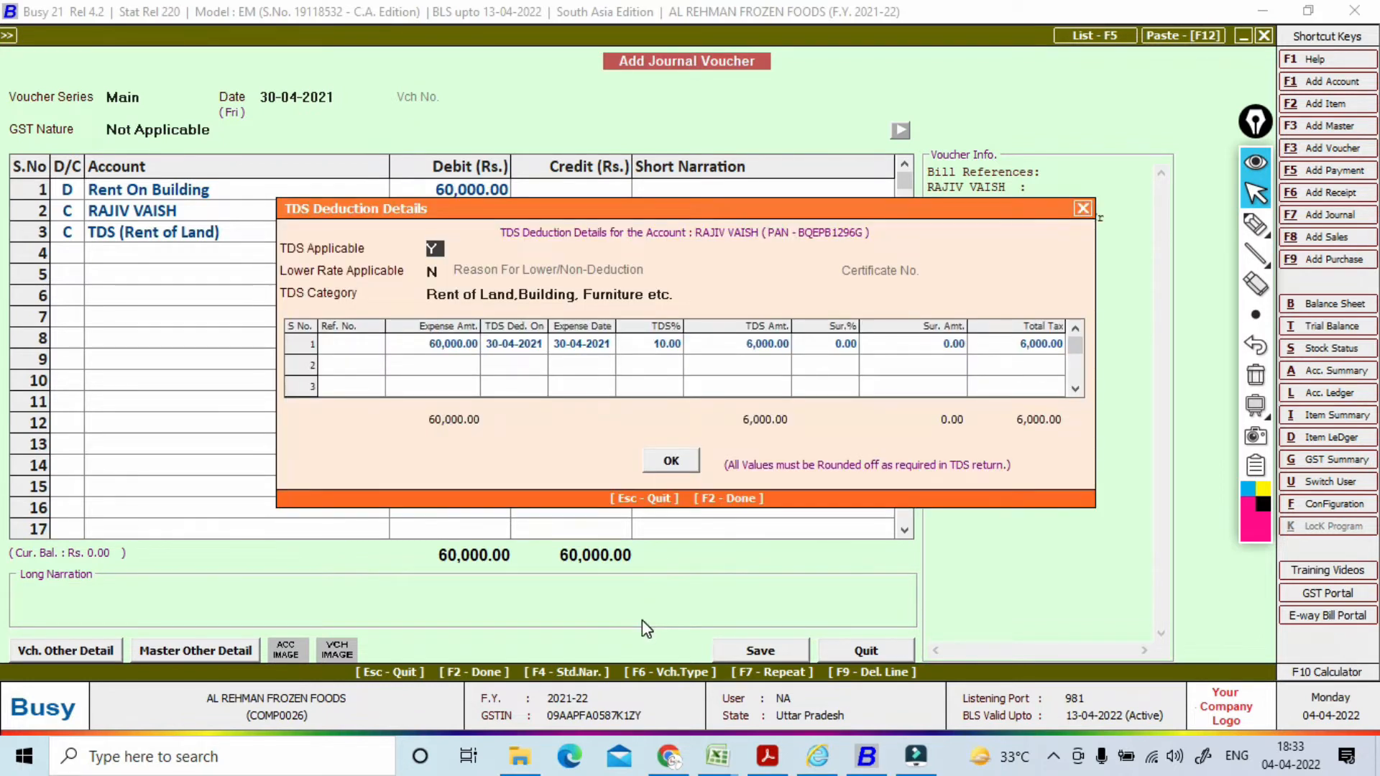
Step: Enter TDS reference number 01 and save the 30-04-2021 rent journal
key("Return")
key("Return")
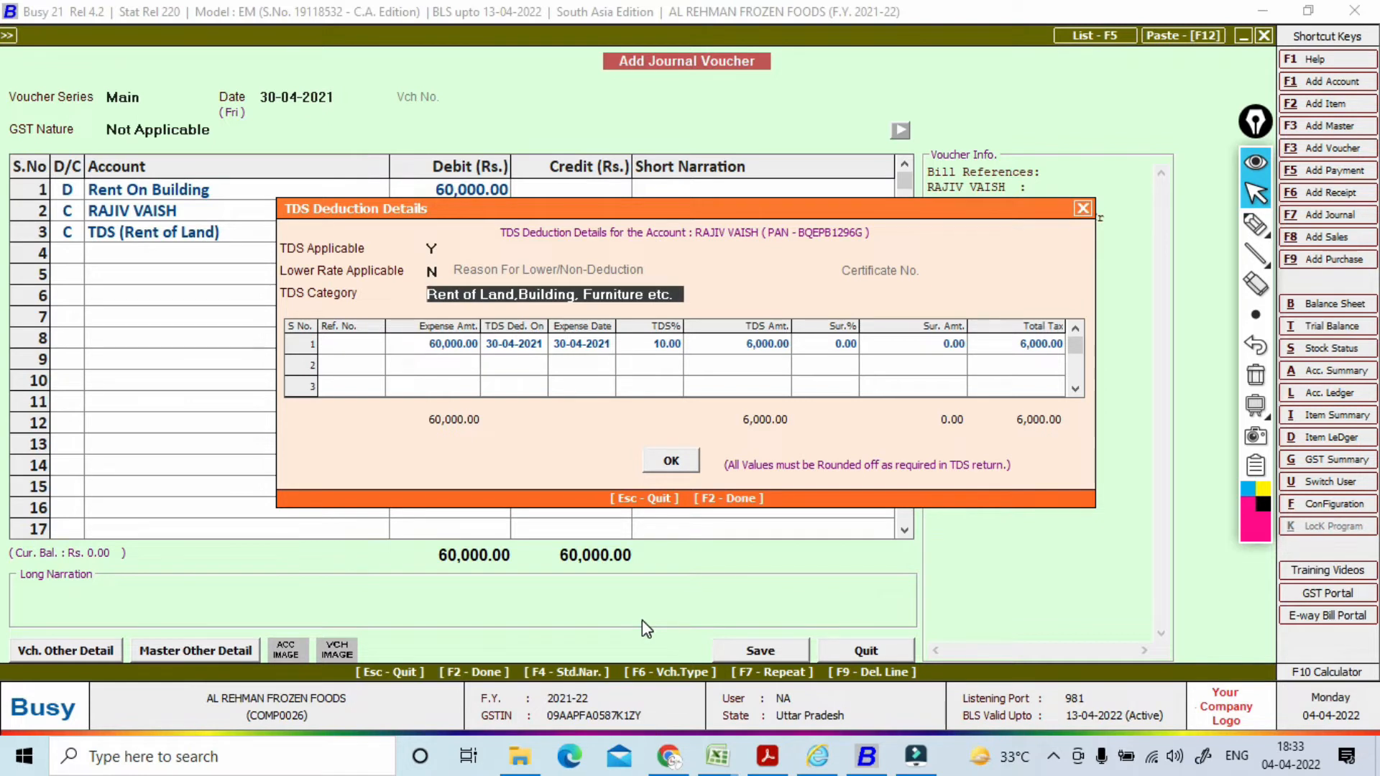
key("Return")
type("01")
key("Return")
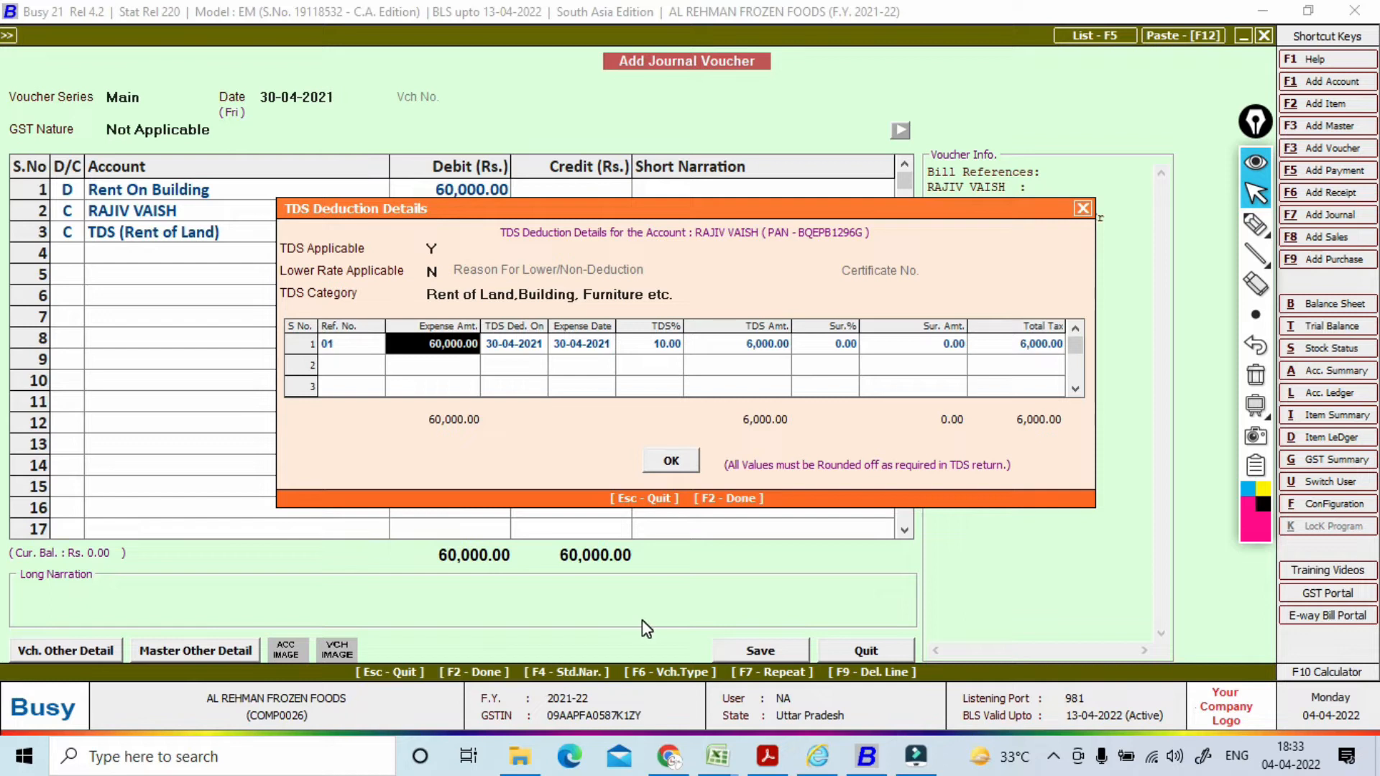
key("Return")
key("Return")
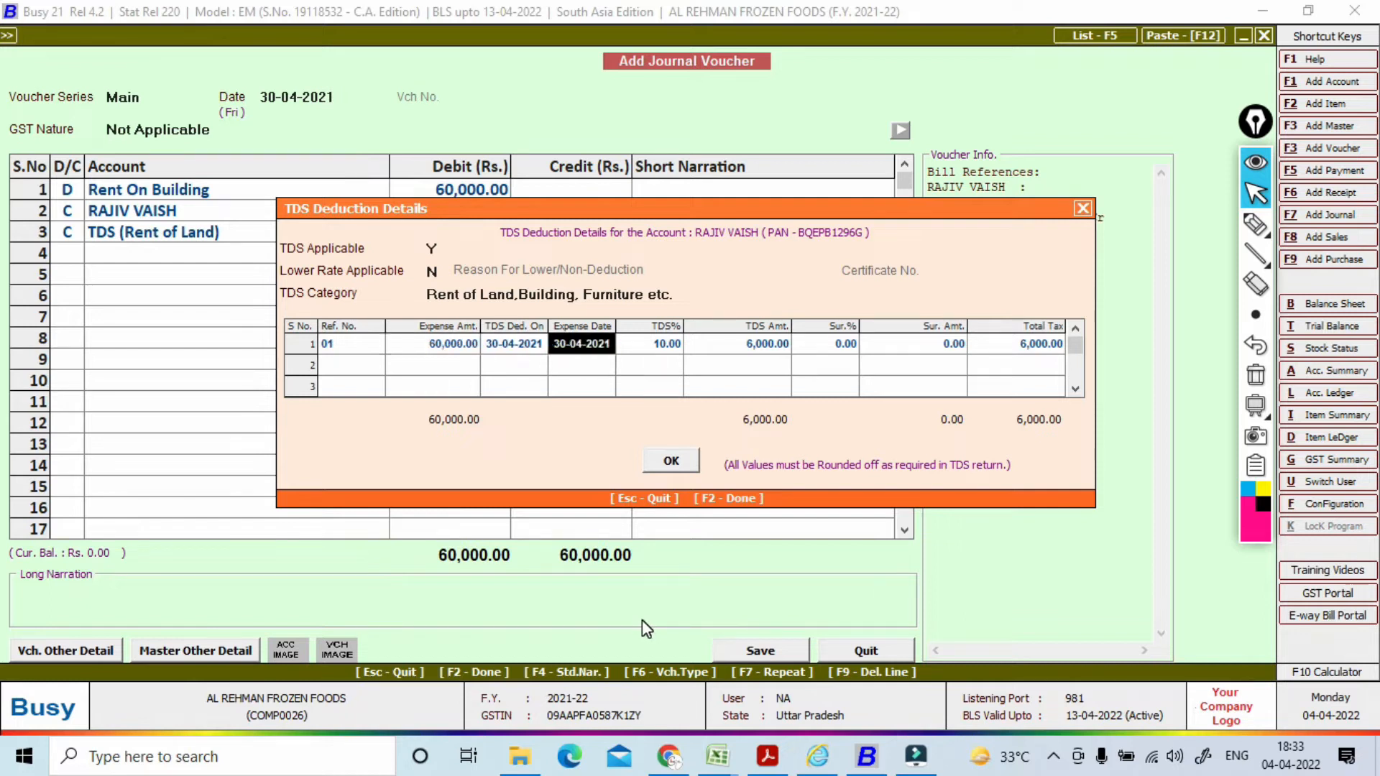
key("Return")
key("Return")
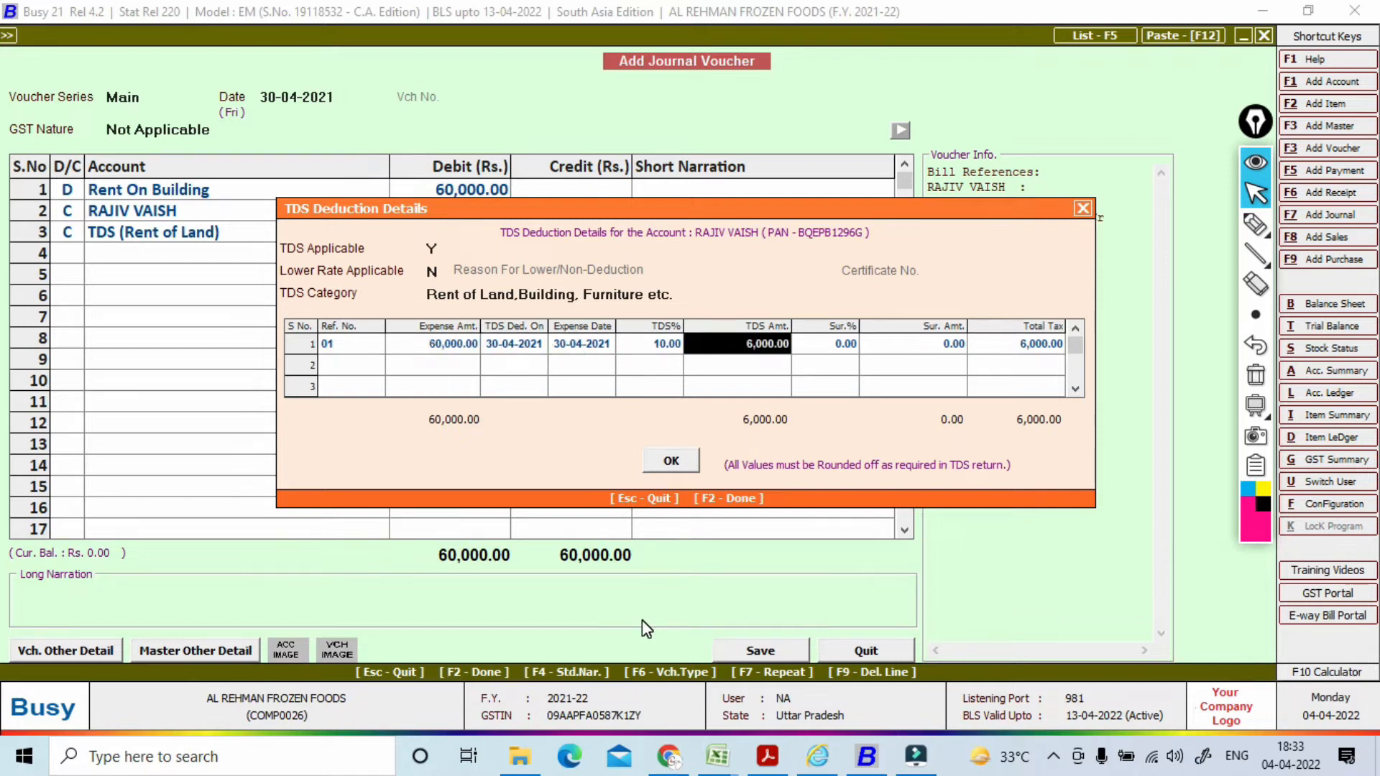
key("F2")
key("F2")
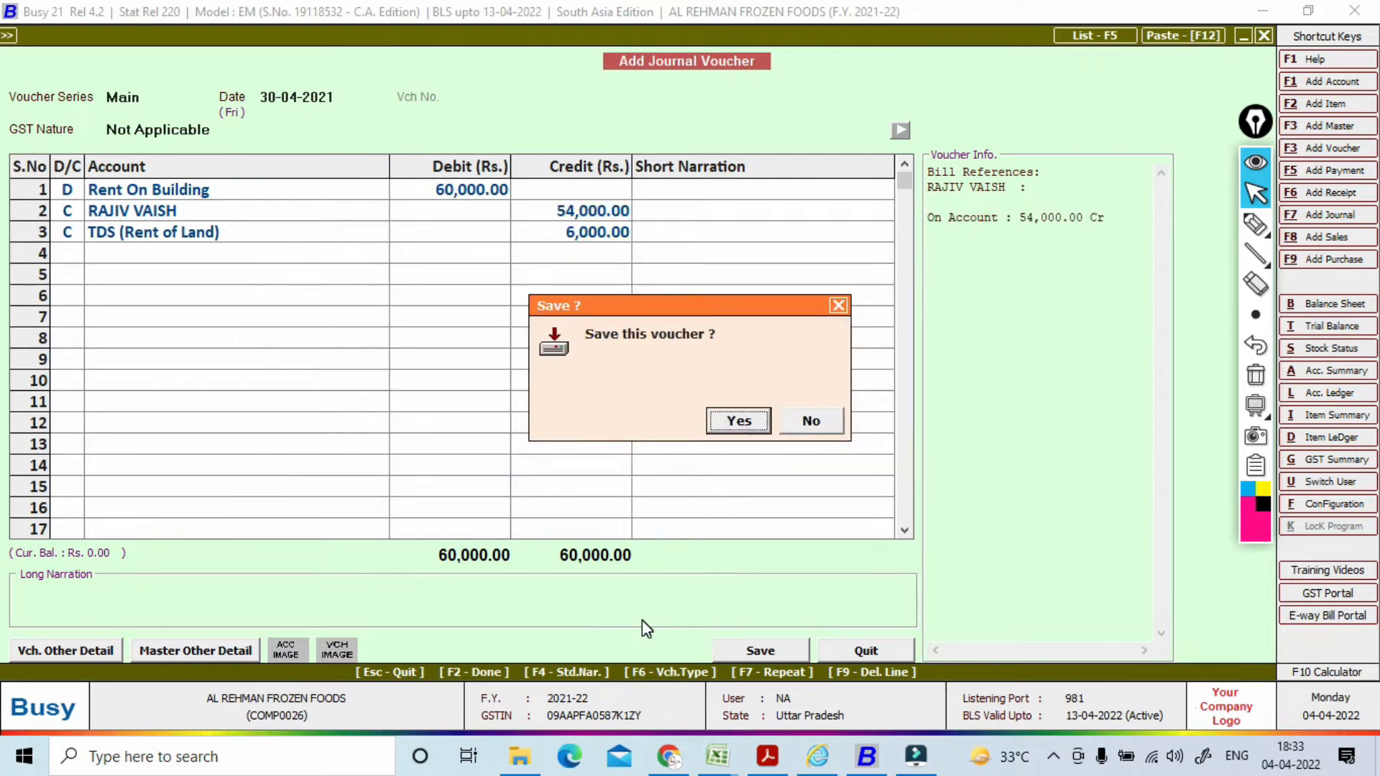
key("Return")
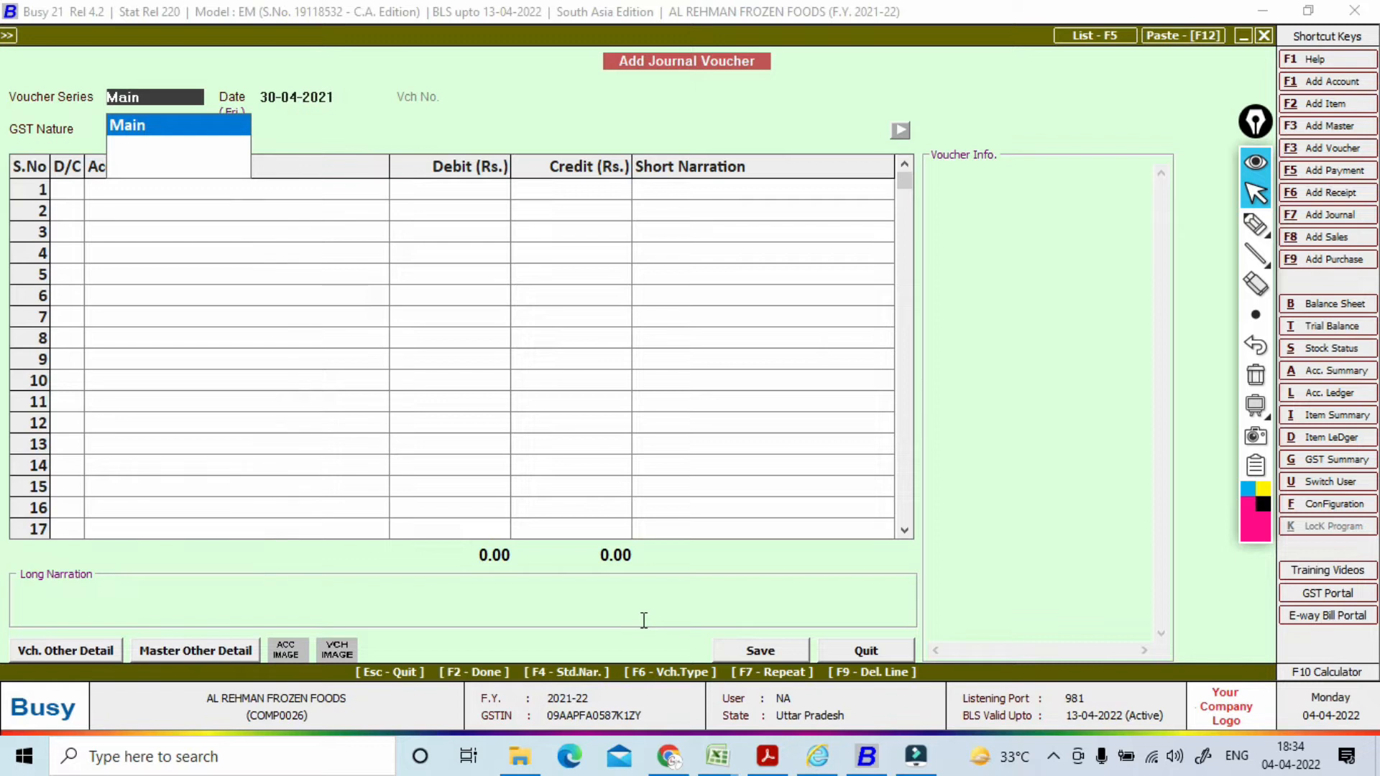
Step: Start a new journal and create a 'Professional Fee' account under Expenses (Indirect/Admn.)
key("Return")
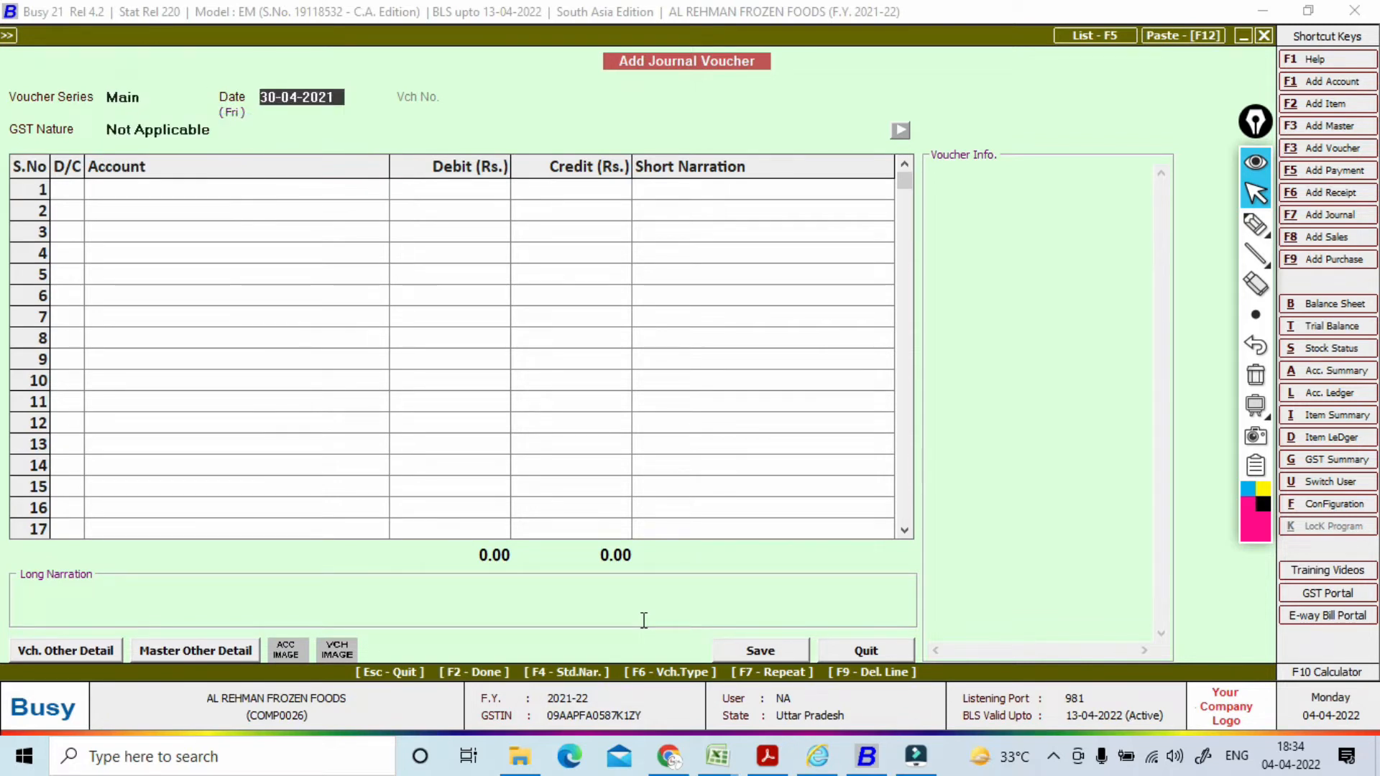
key("Return")
key("Return")
key("Return")
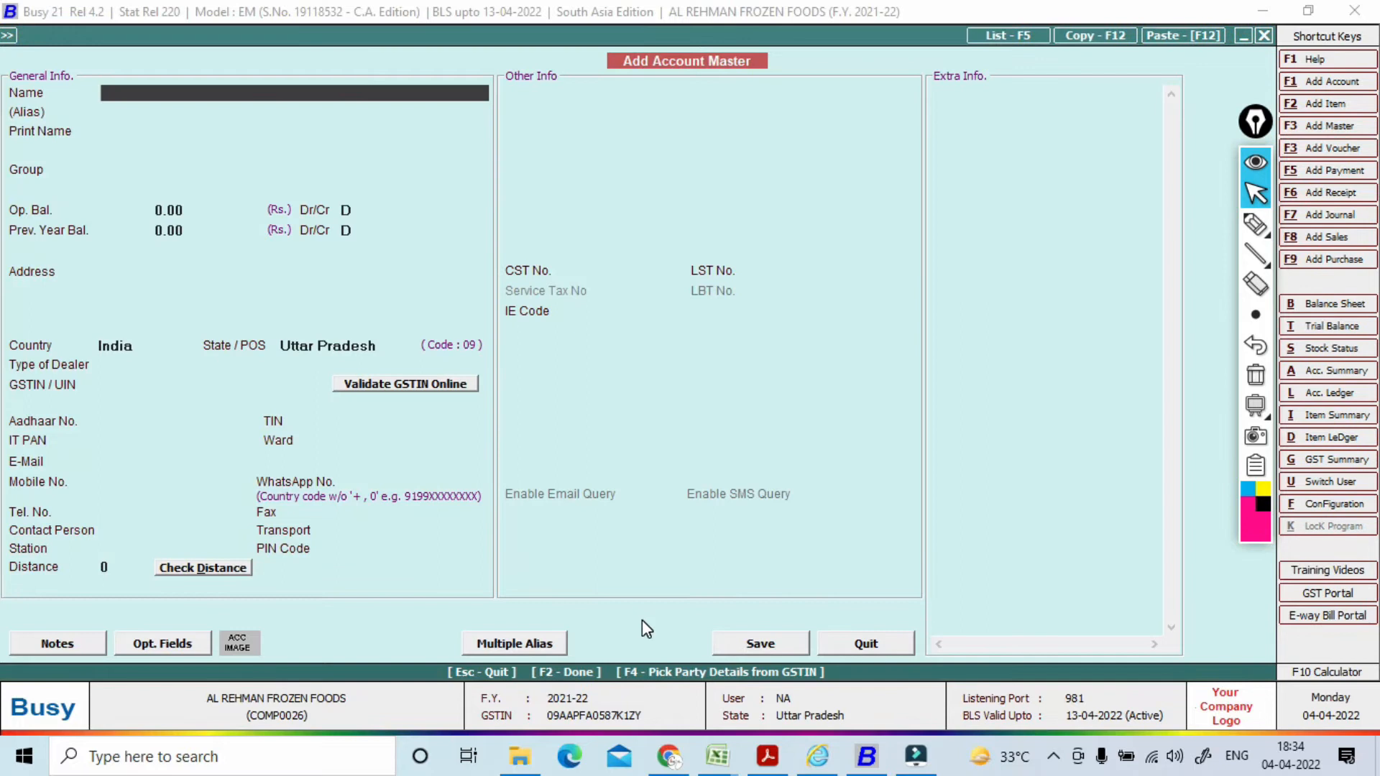
type("Professional Fee")
key("Return")
key("Return")
key("Return")
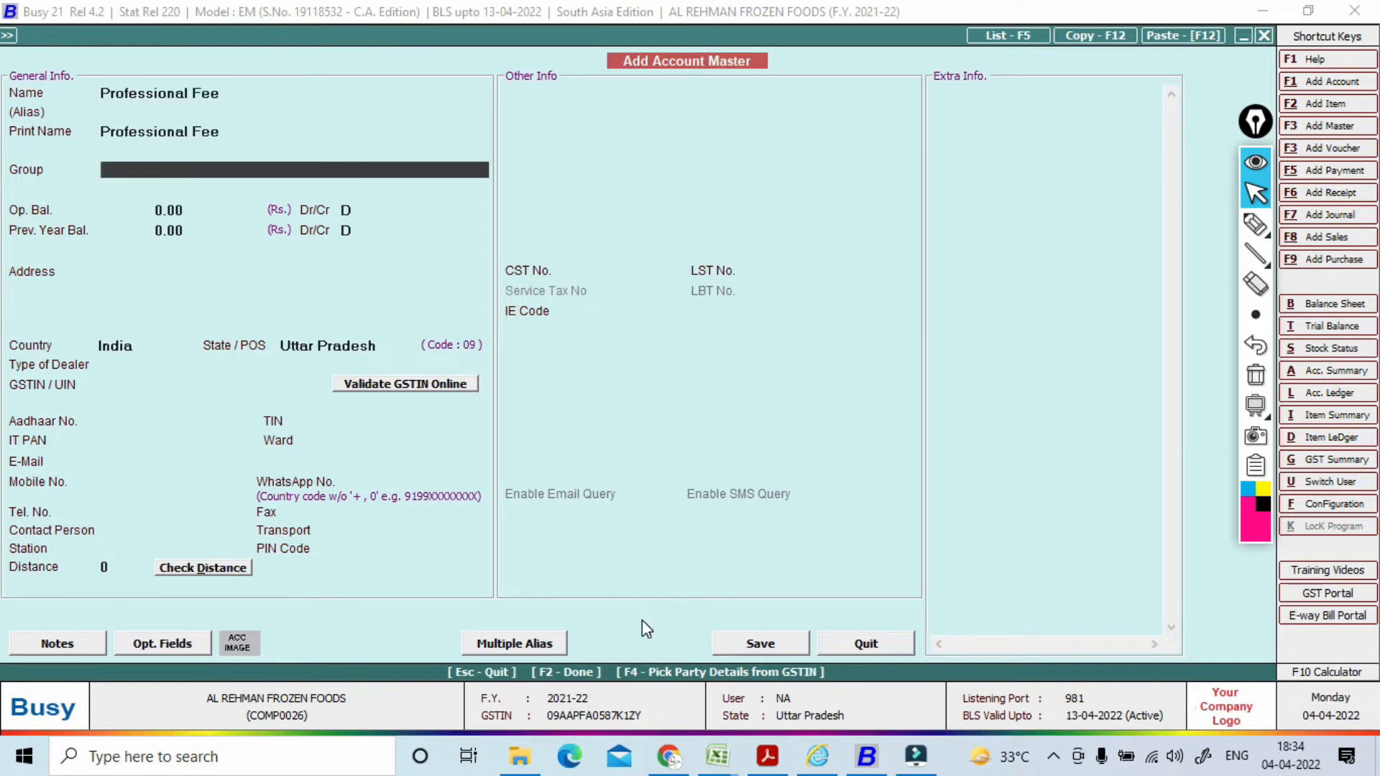
type("in")
key("Down")
key("Down")
key("Down")
key("Down")
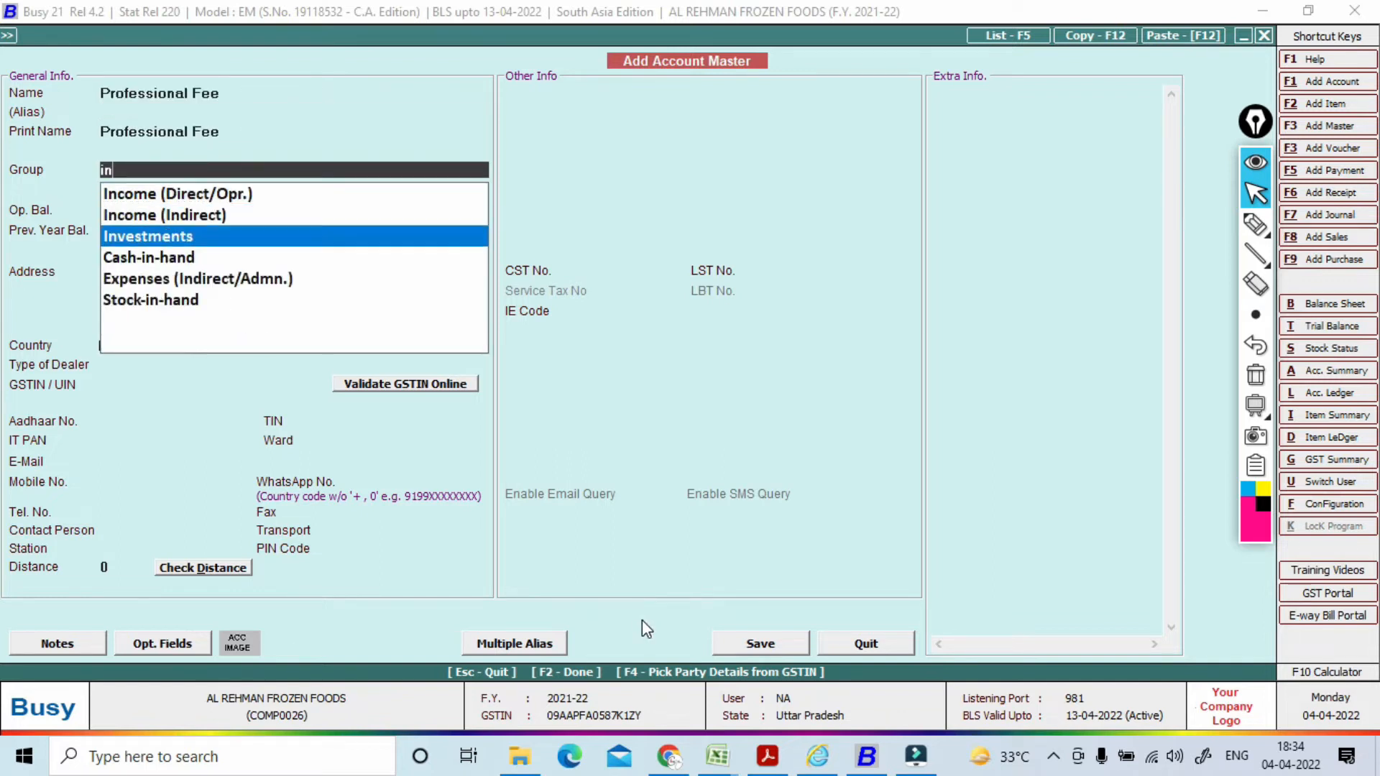
key("Return")
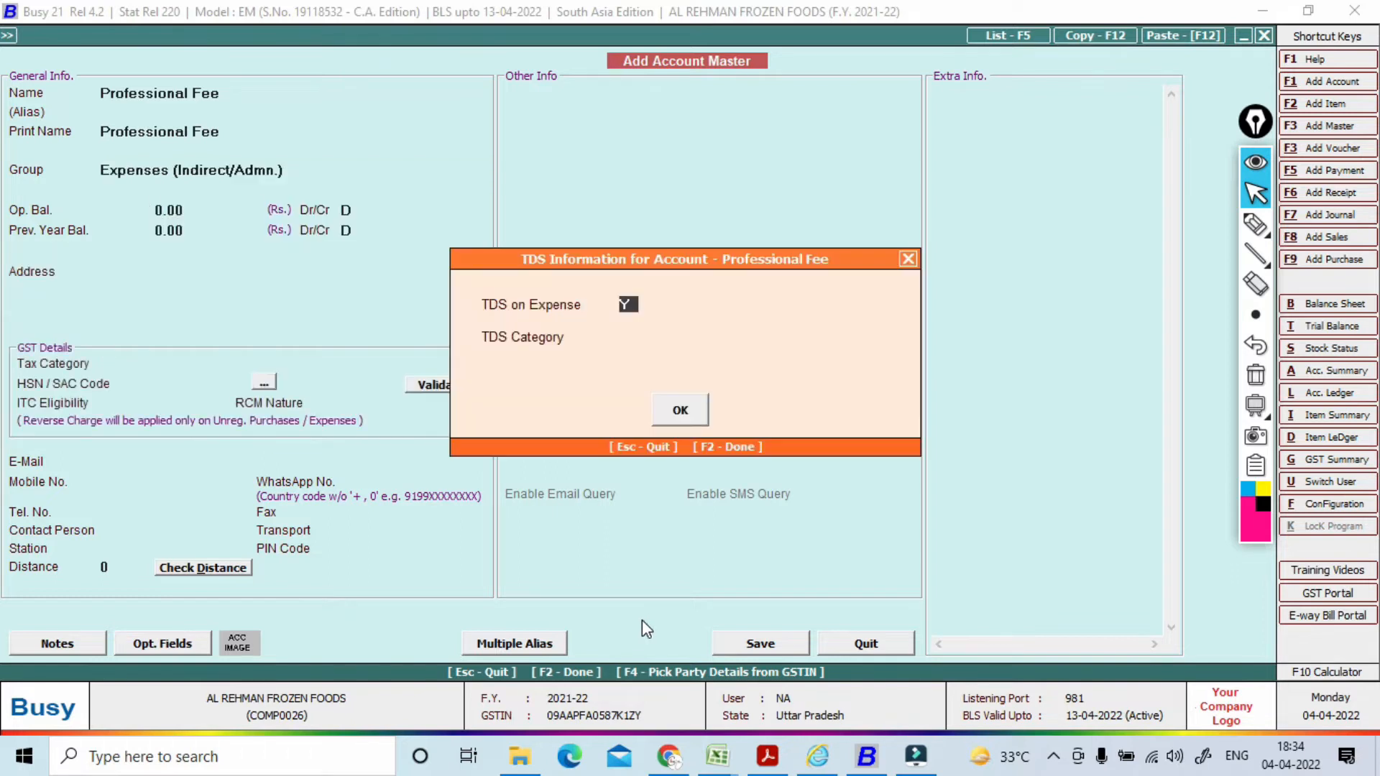
Step: Make TDS applicable on the account with category Fees For Professional Services
key("Return")
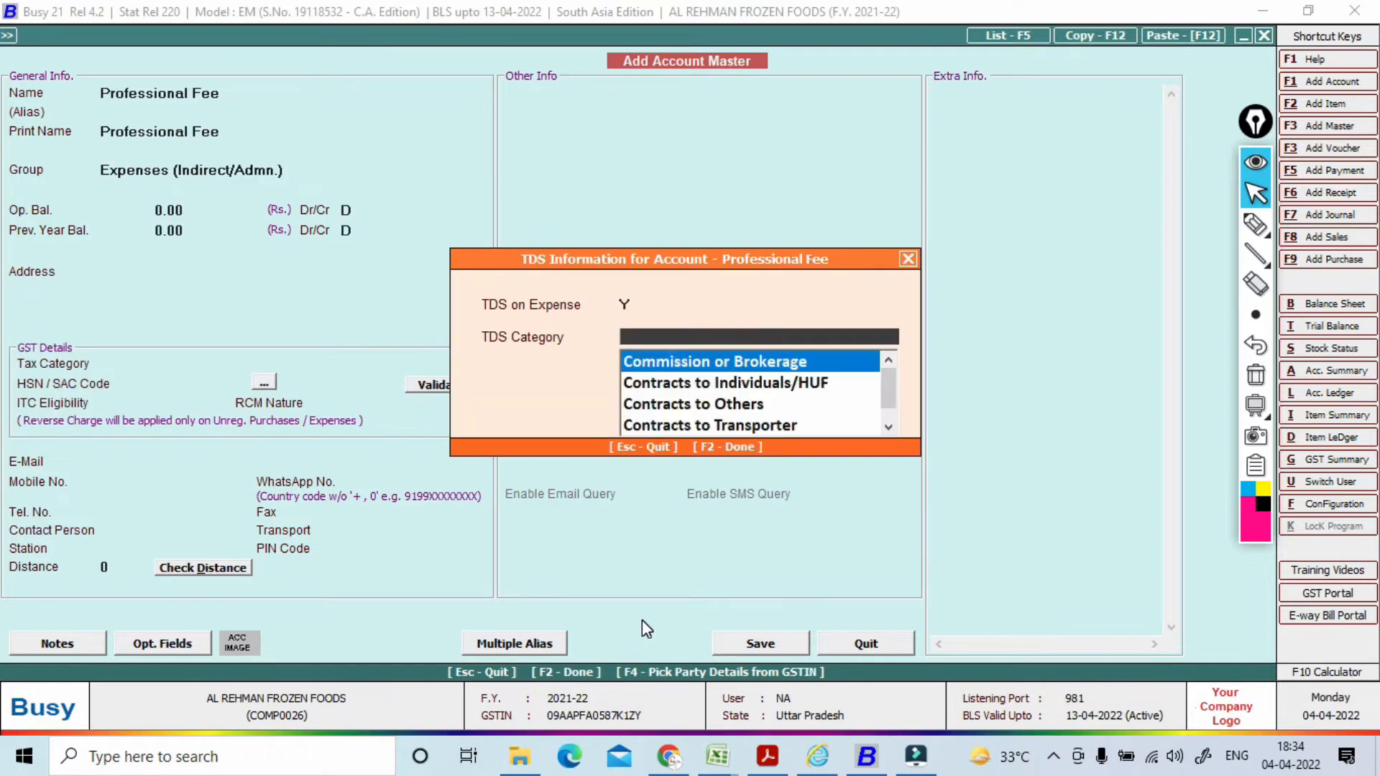
type("p")
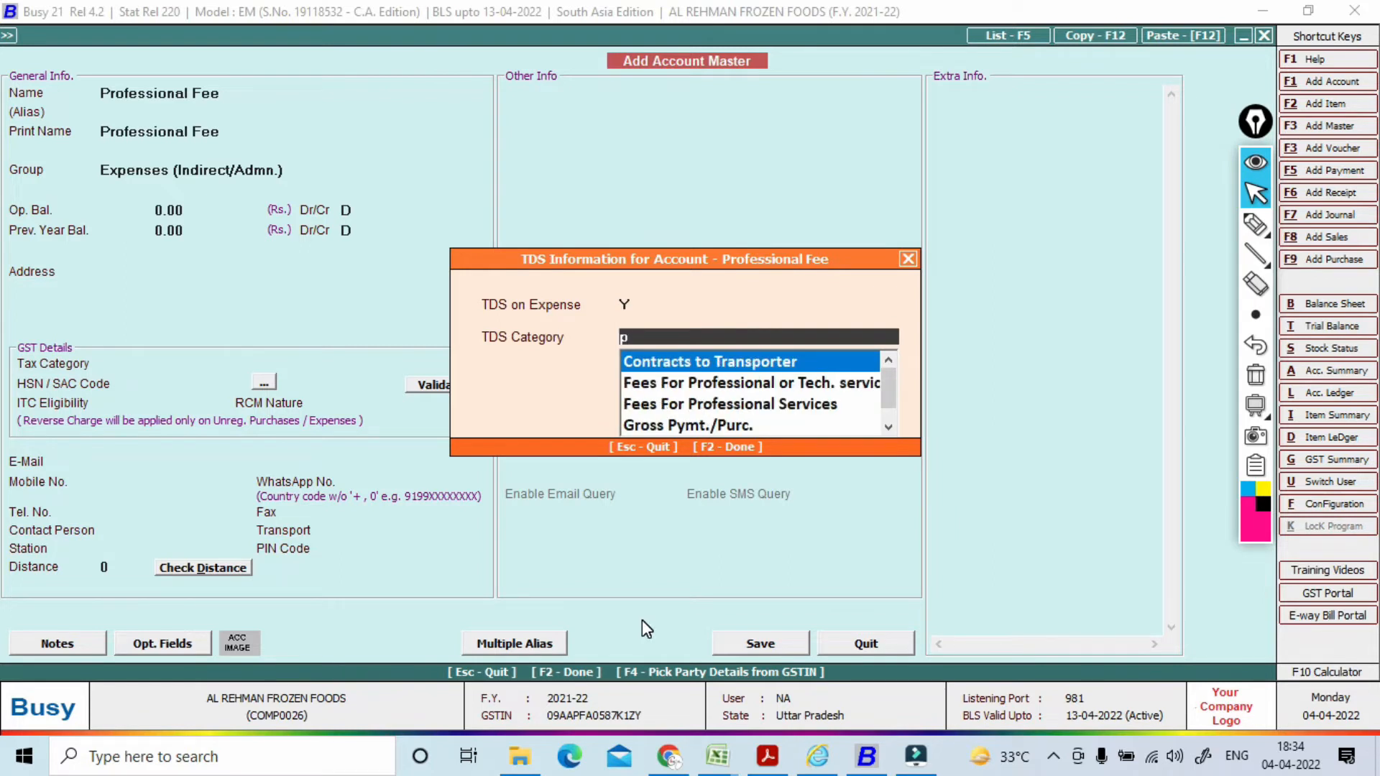
key("Down")
key("Down")
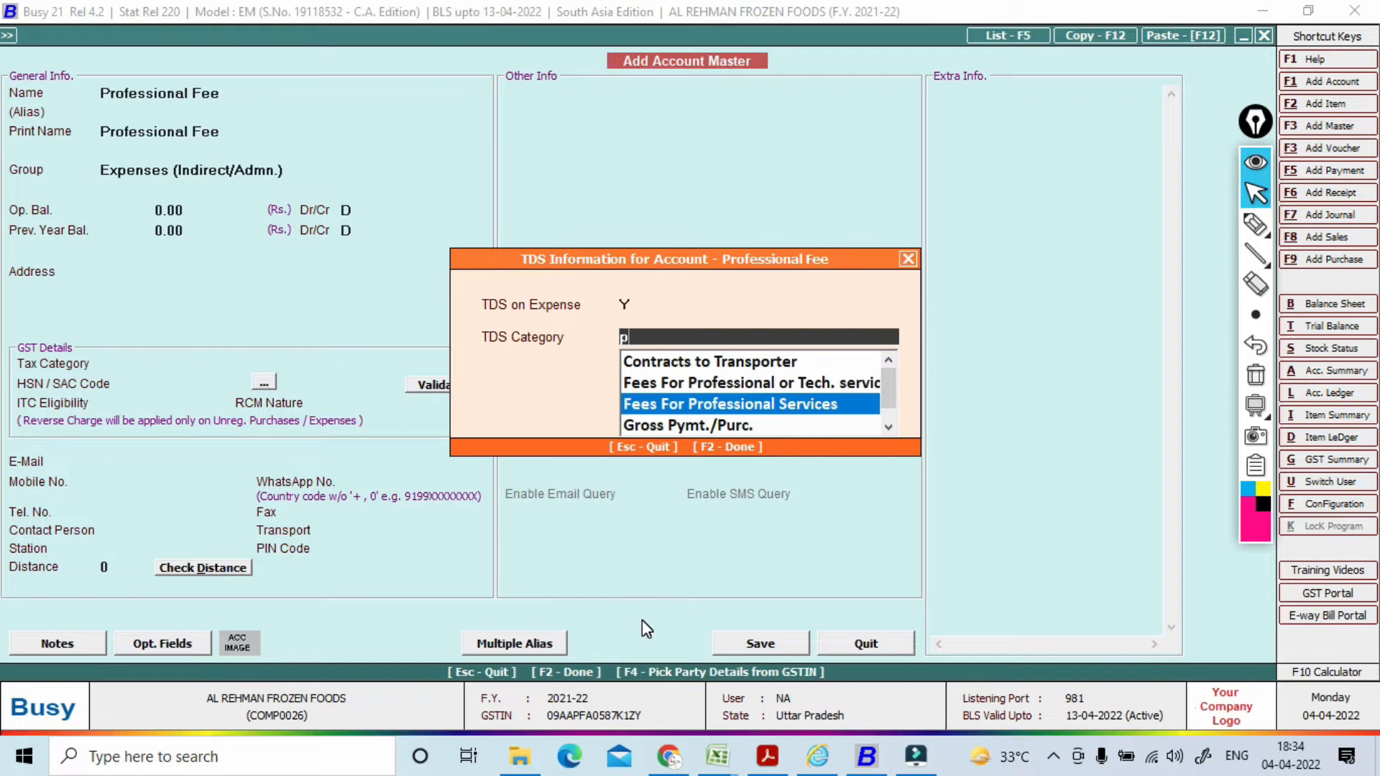
key("Return")
key("Return")
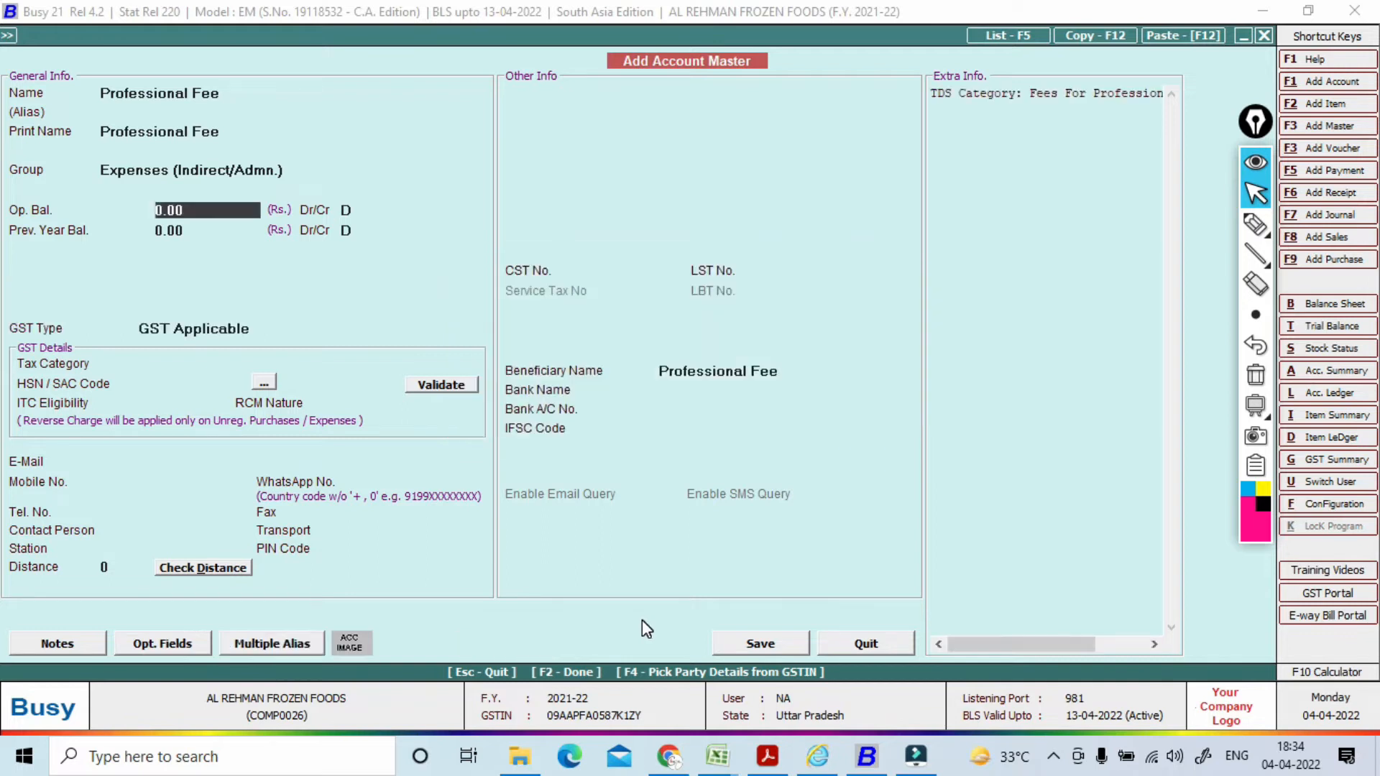
Step: Set the account to GST Not Applicable and save Professional Fee
key("Return")
key("Return")
key("Return")
key("Return")
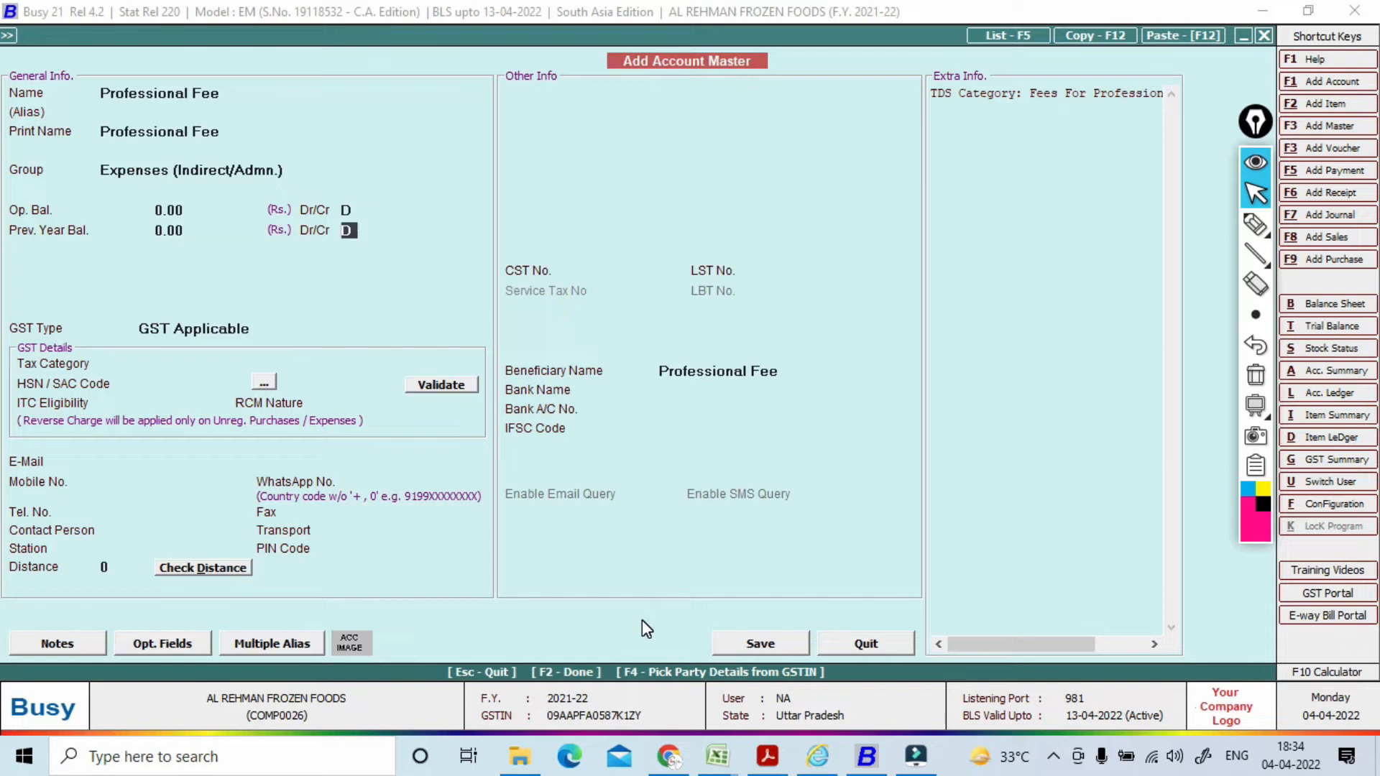
key("Escape")
key("Down")
key("Return")
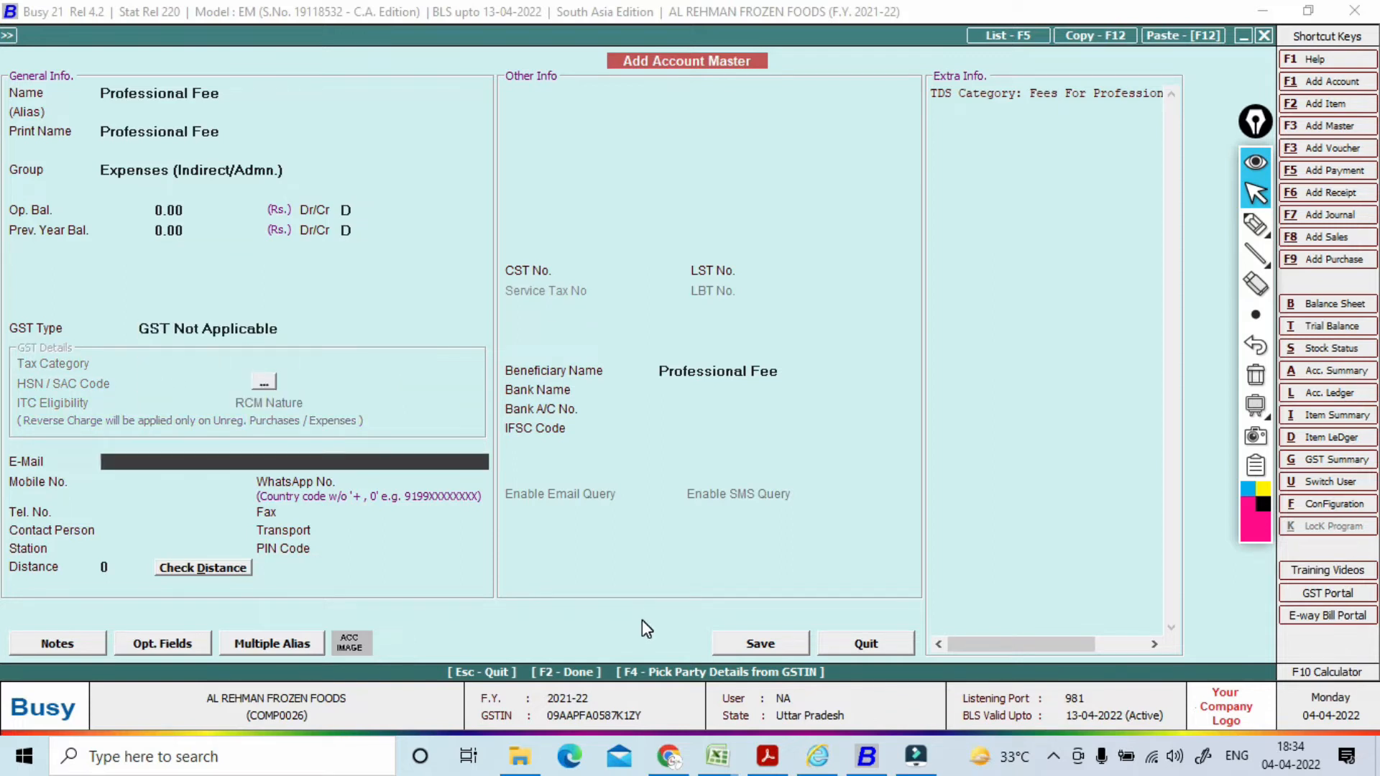
key("F2")
key("Return")
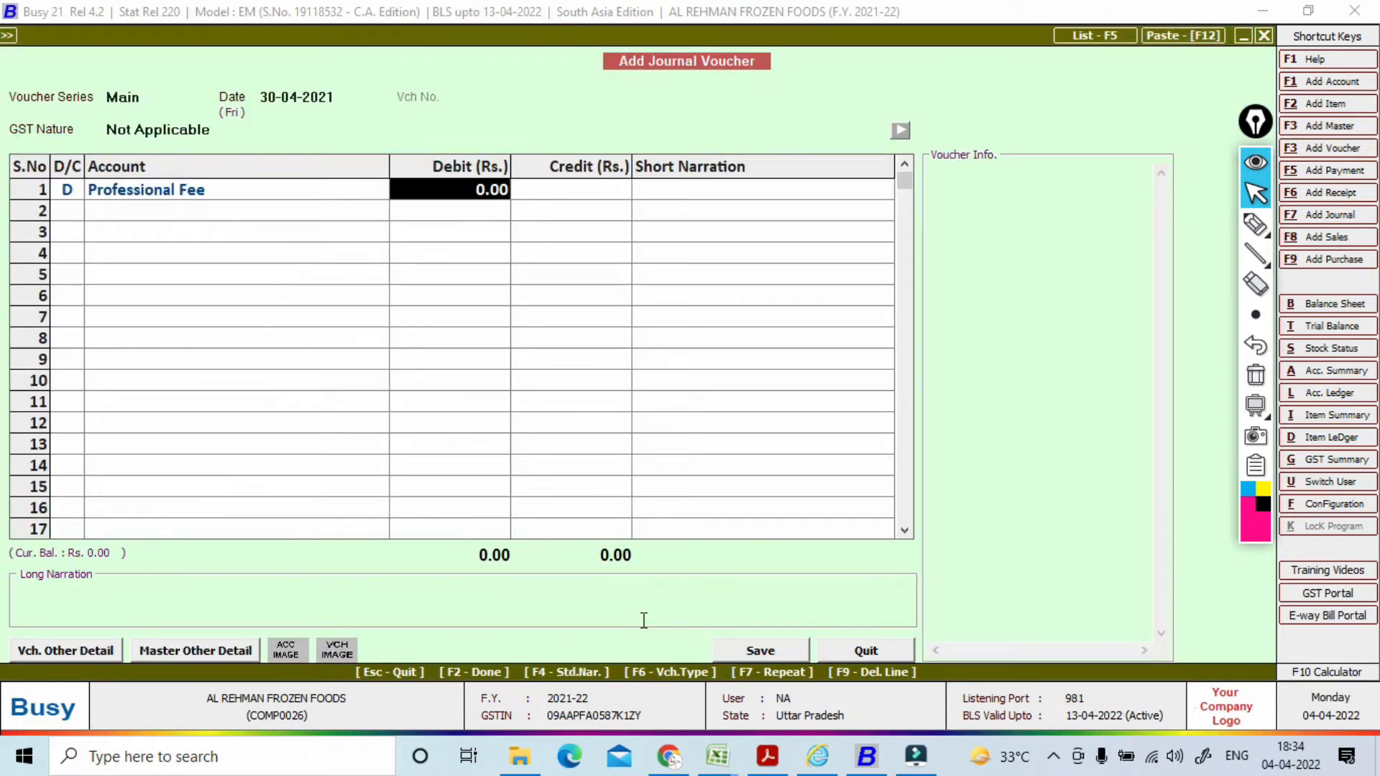
Step: Debit Professional Fee 45,000, as on the TDS- PROFESSIONAL FEES sheet
key("alt+Tab")
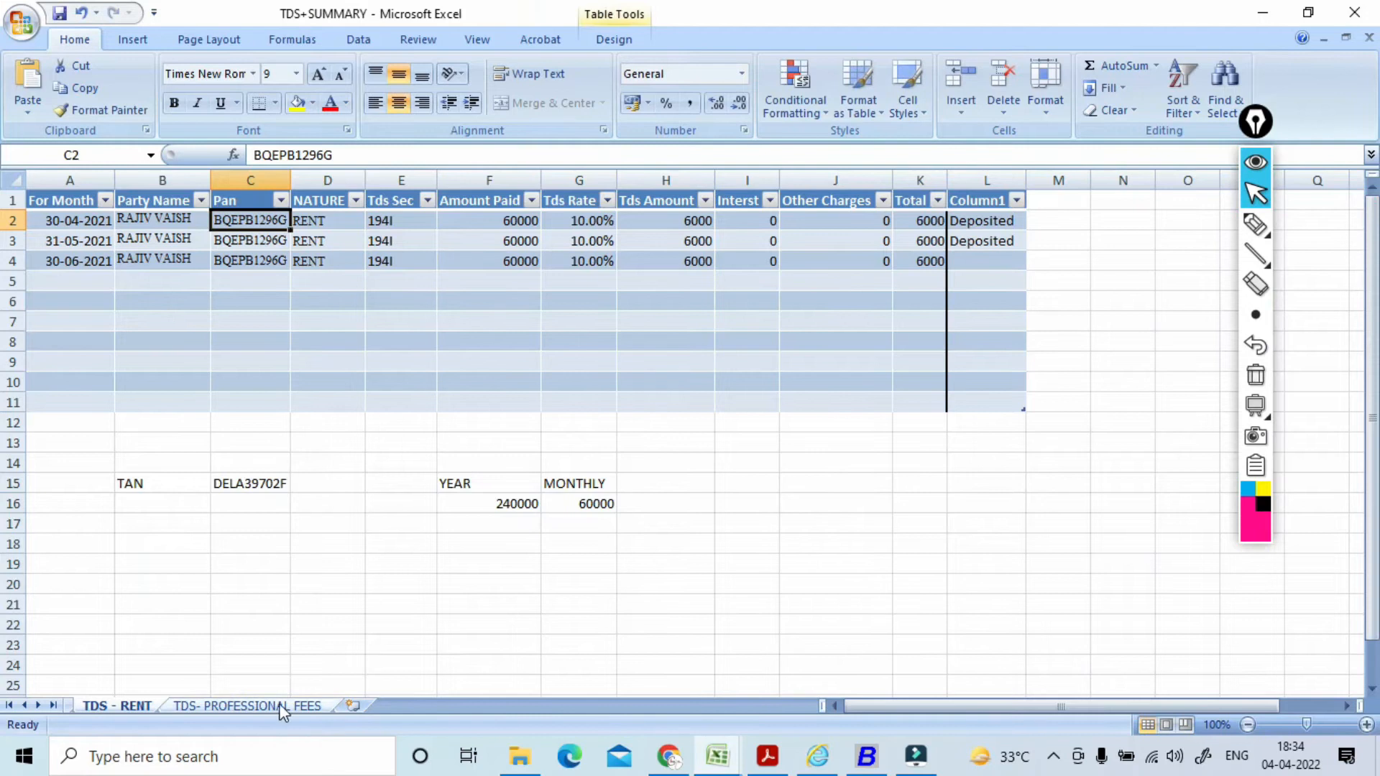
left_click(281, 708)
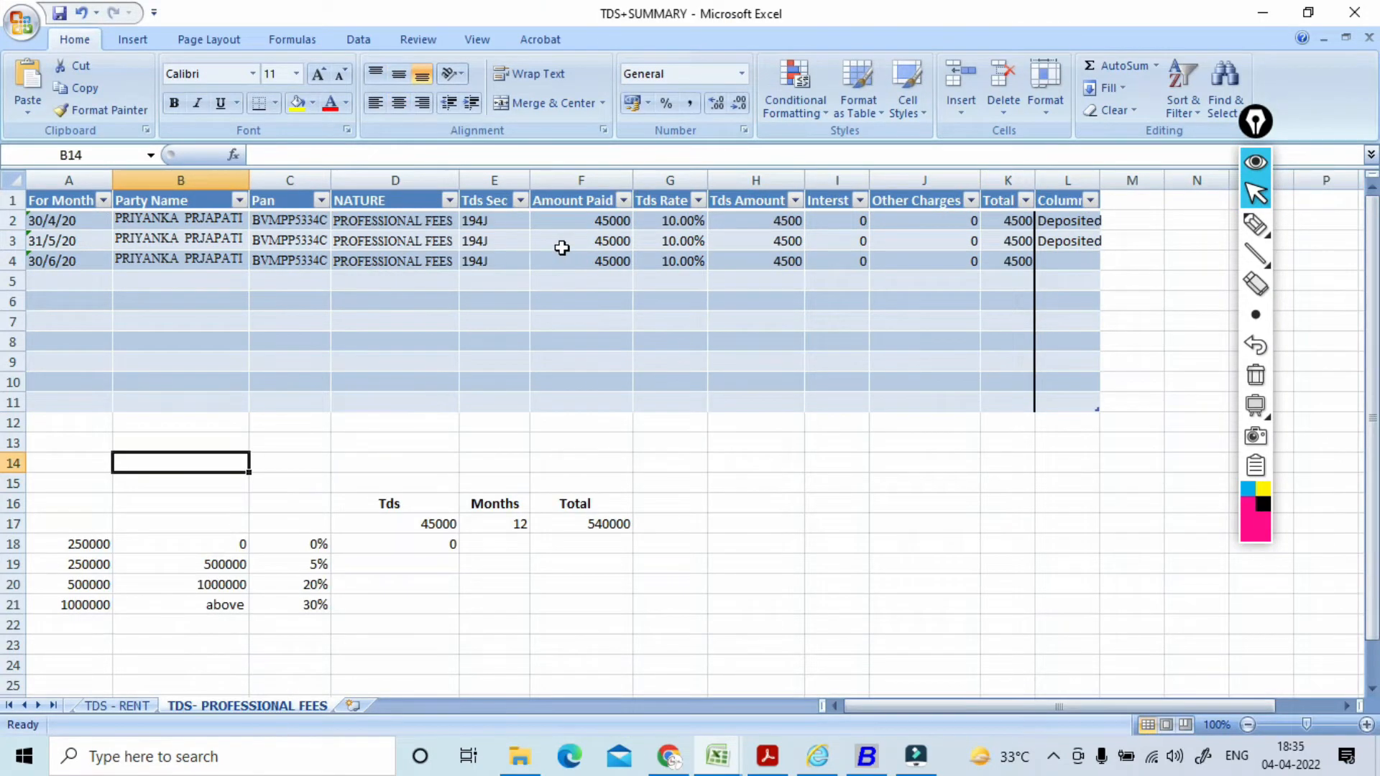
key("alt+Tab")
type("45000")
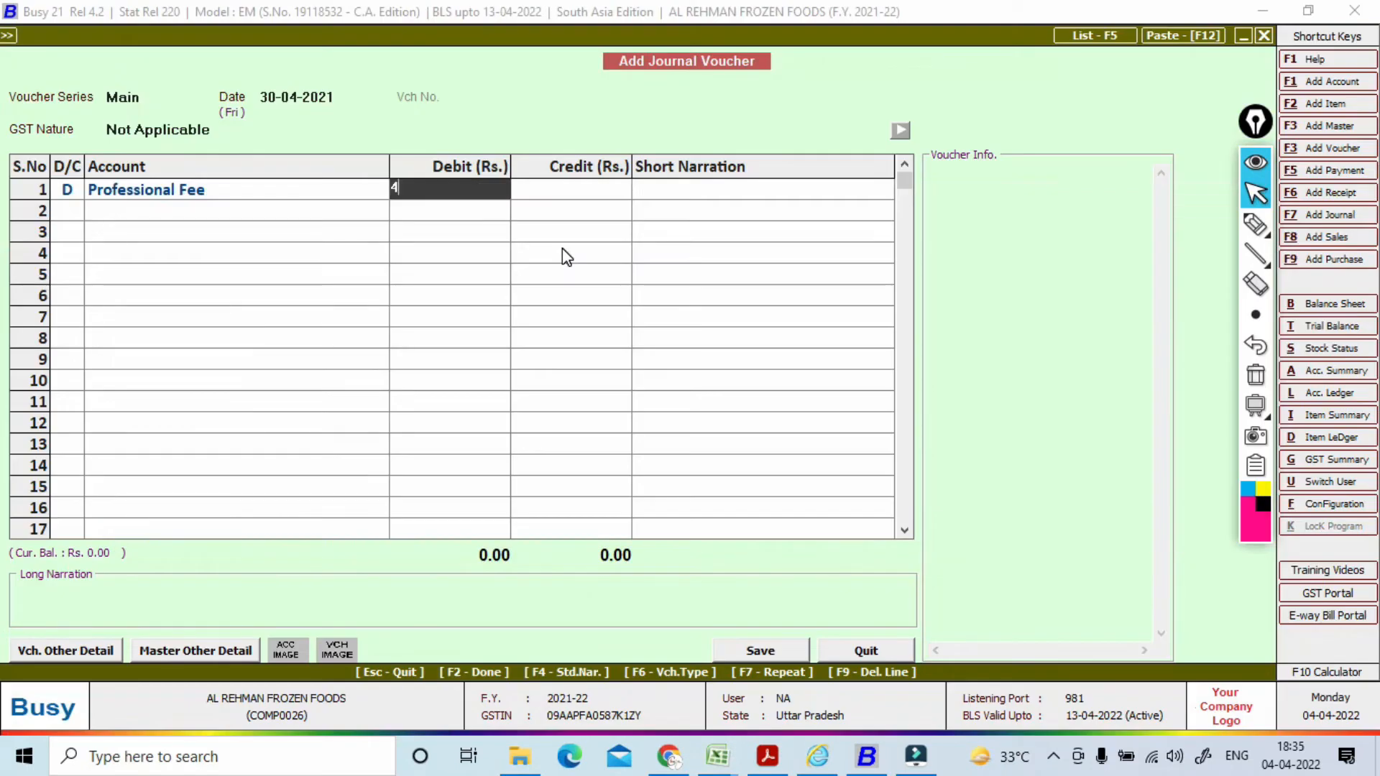
key("Return")
key("Return")
key("Return")
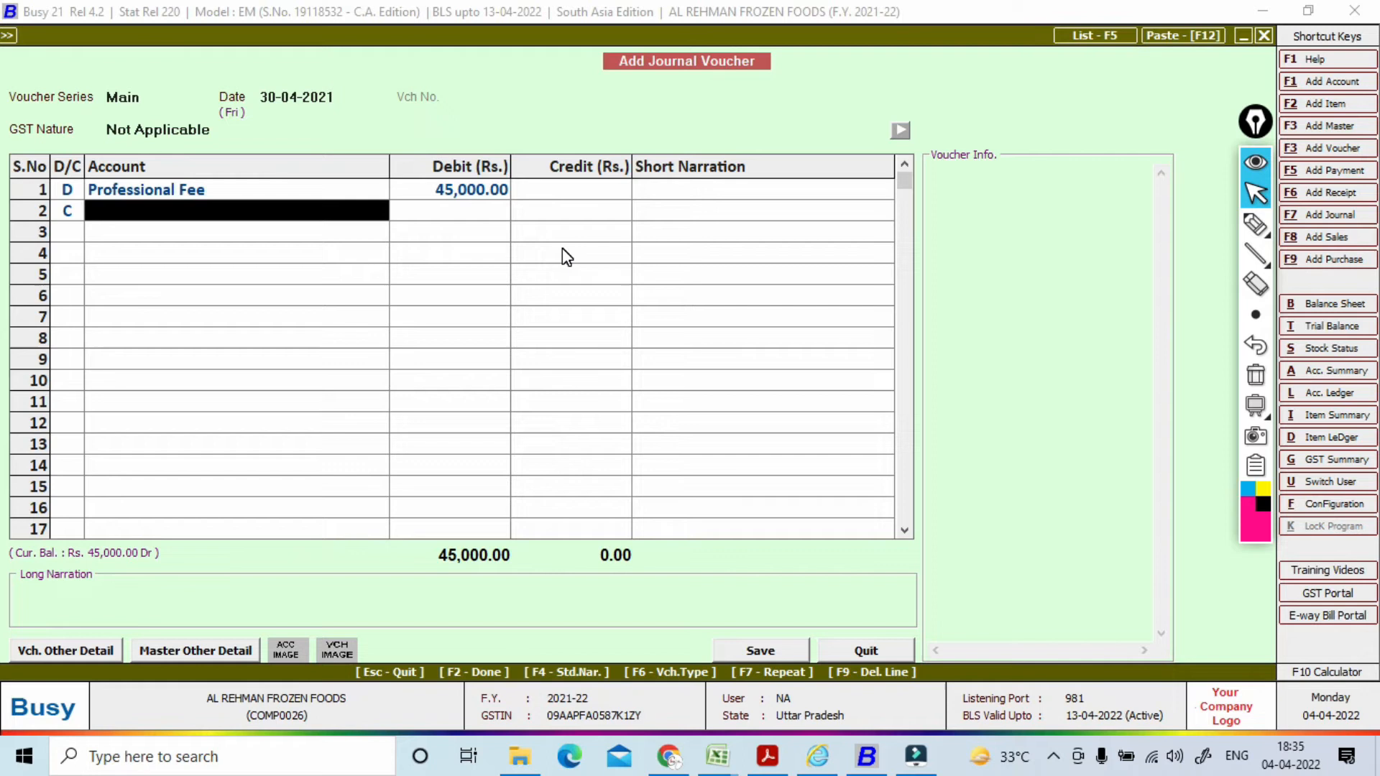
Step: Copy the party name from cell B3 and start a new account for it
key("alt+Tab")
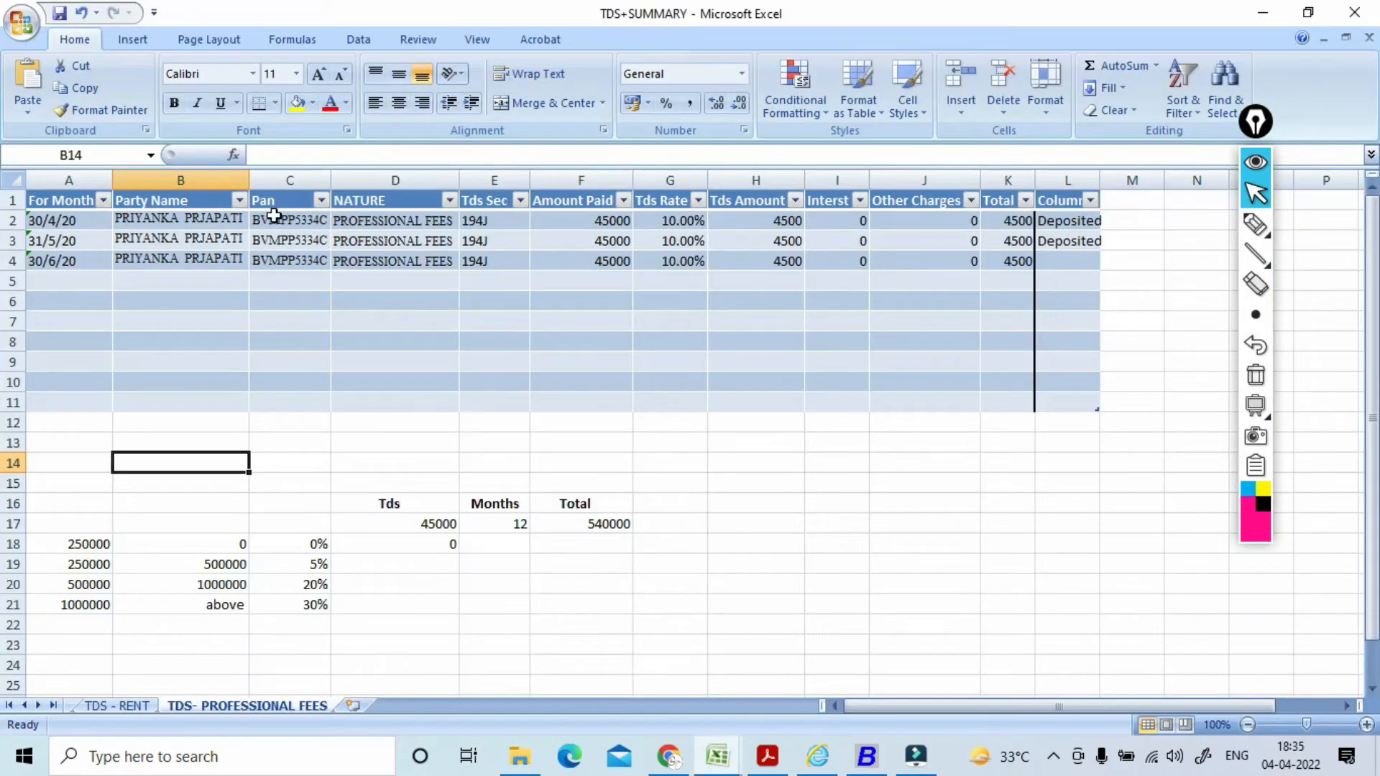
left_click(163, 241)
left_click_drag(399, 154, 230, 157)
key("ctrl+c")
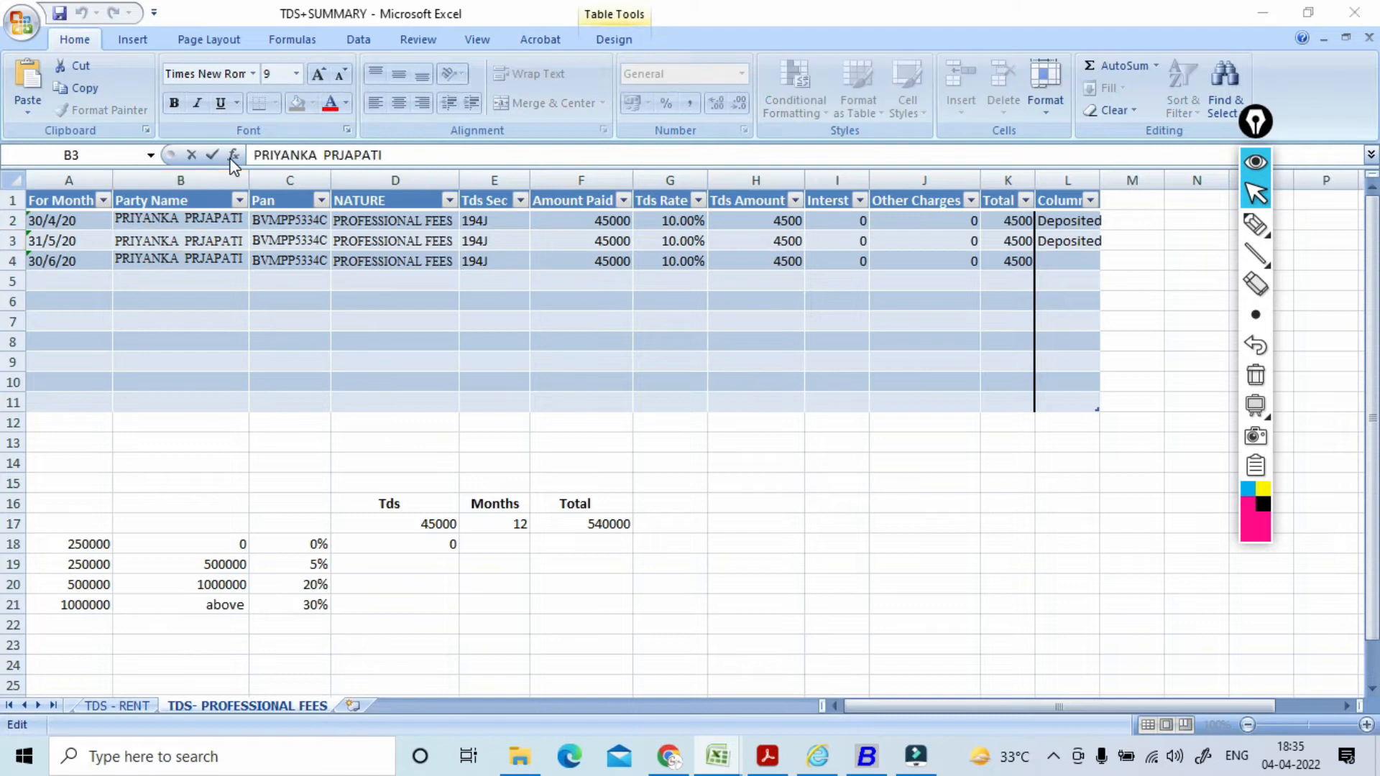
key("alt+Tab")
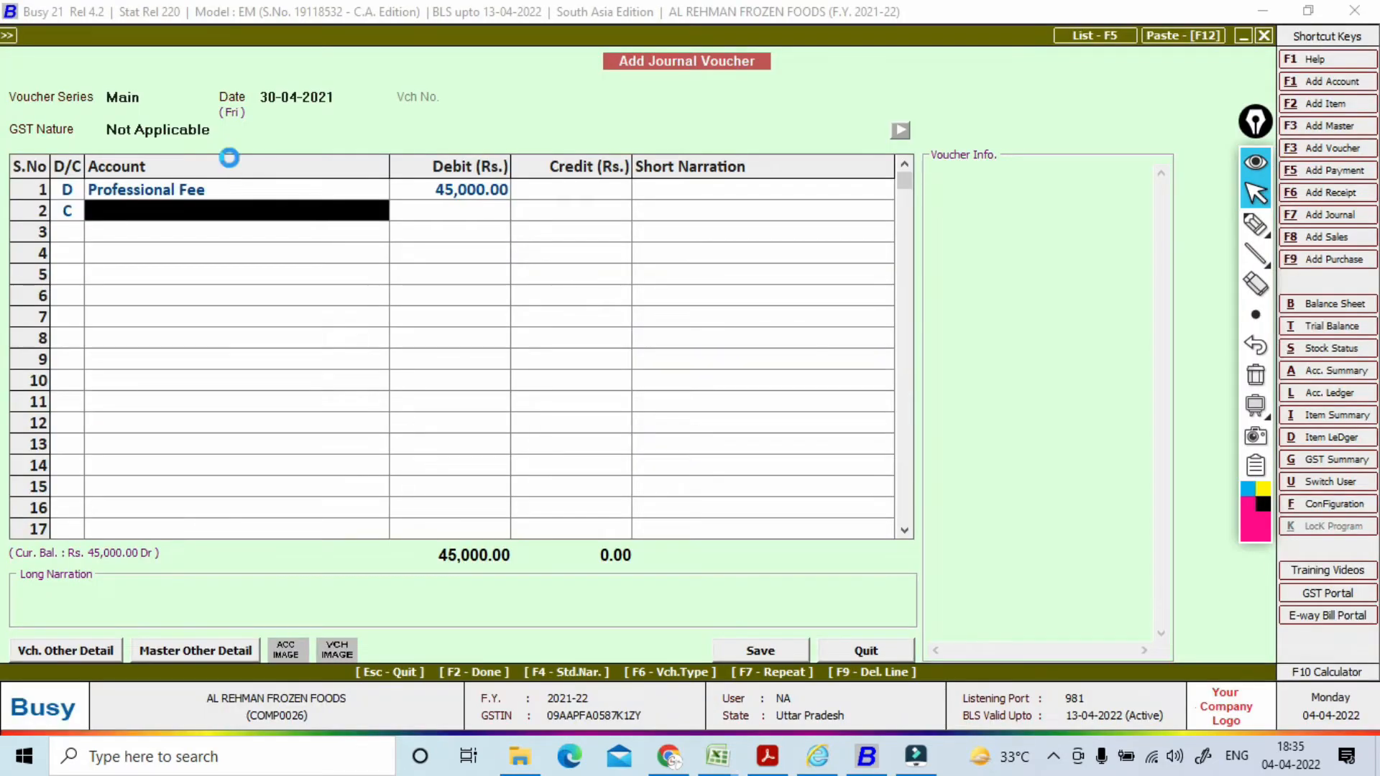
key("F3")
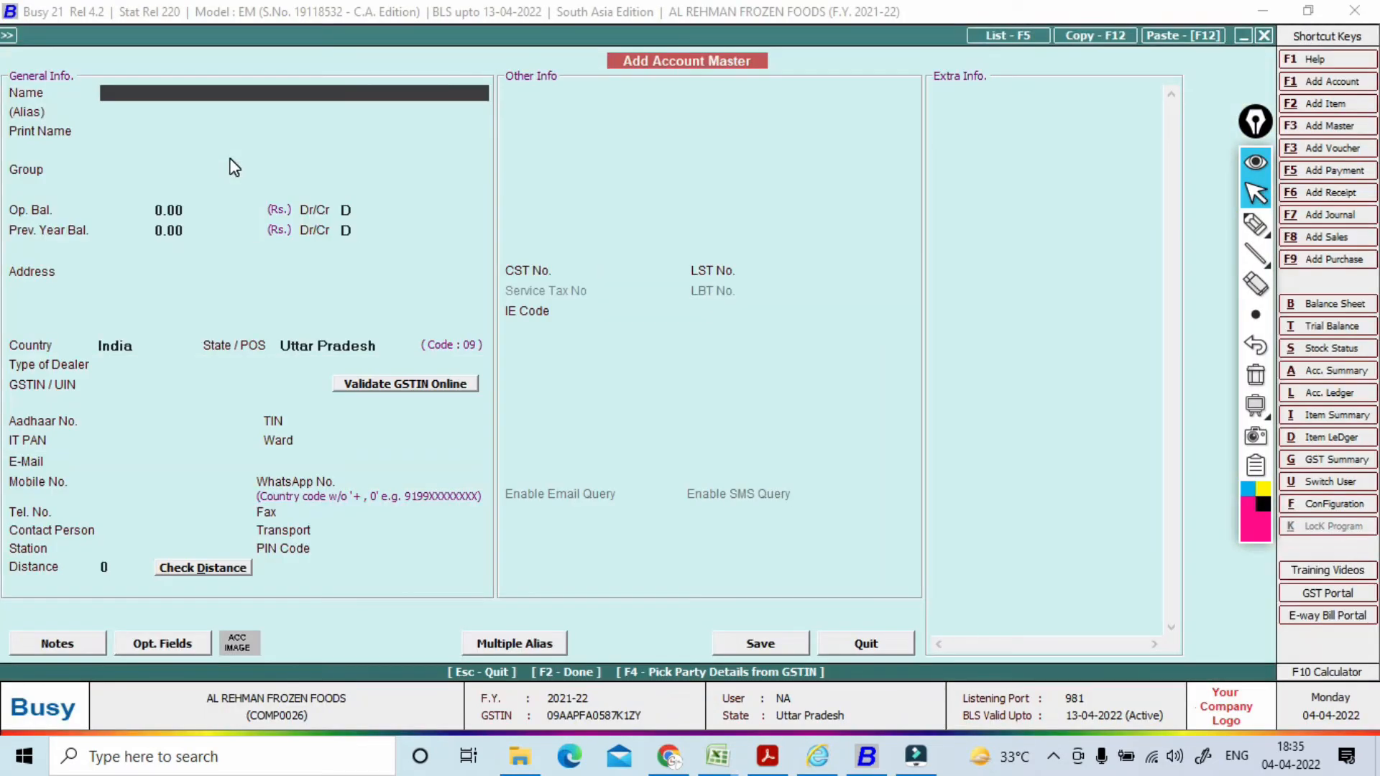
Step: Paste the party's name as a new account under Sundry Creditors
key("ctrl+v")
key("Return")
key("Return")
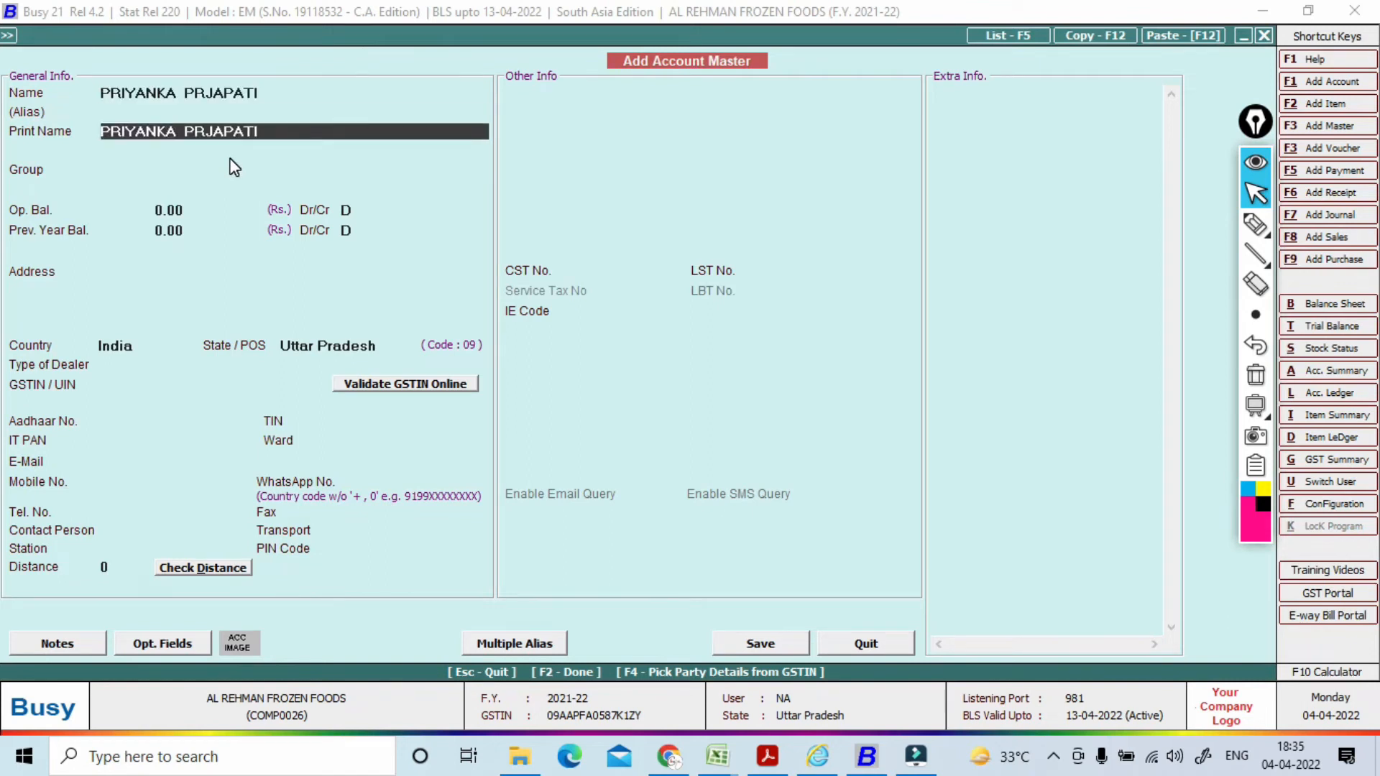
key("Return")
type("su")
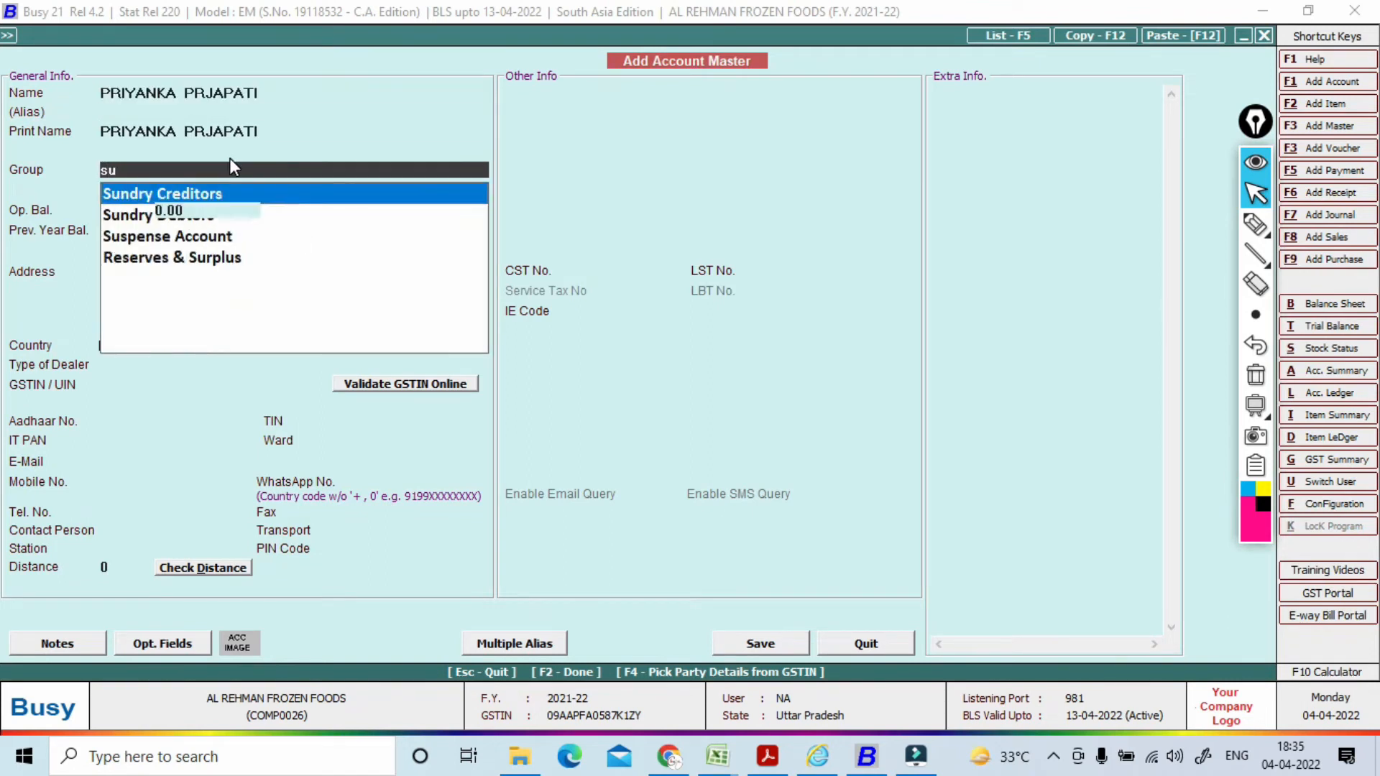
key("Return")
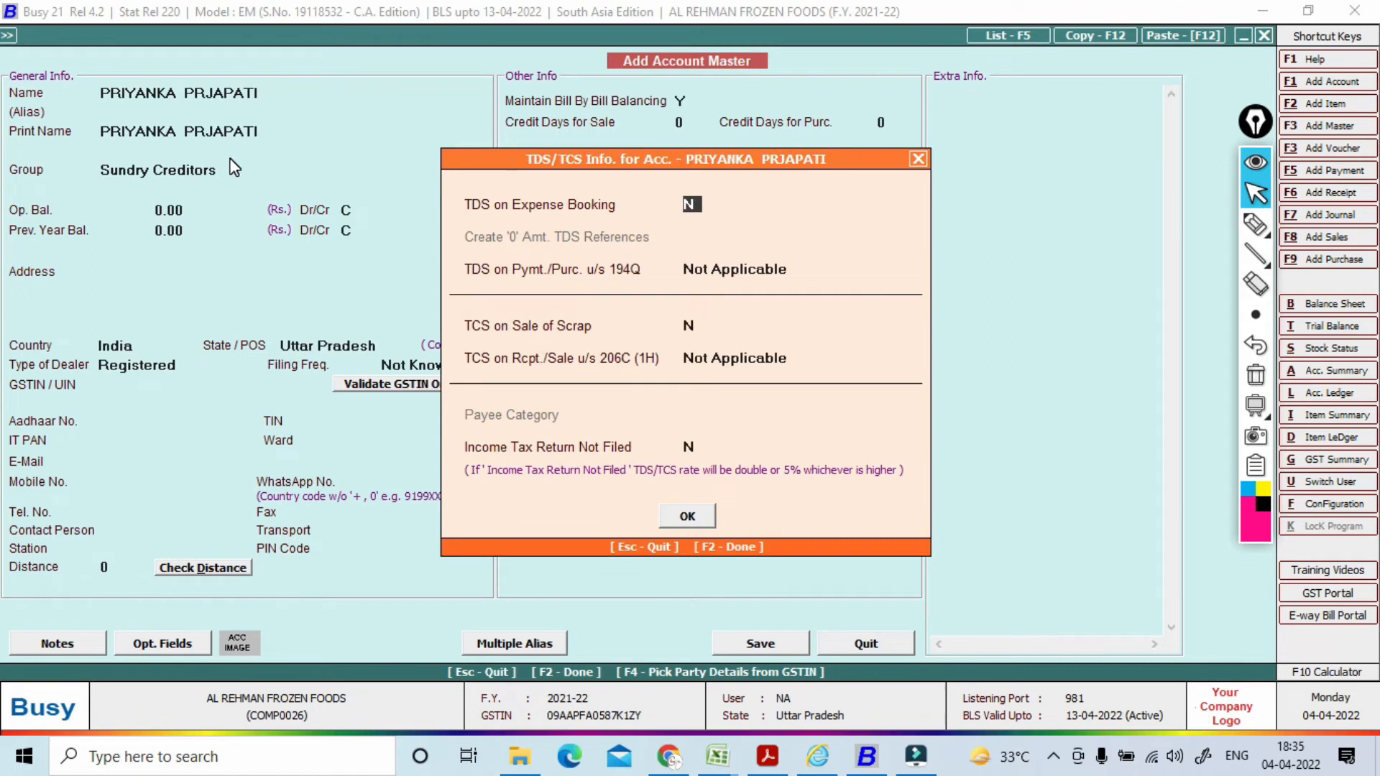
Step: Turn on TDS on expense booking with payee category Individual - Residents
type("y")
key("Return")
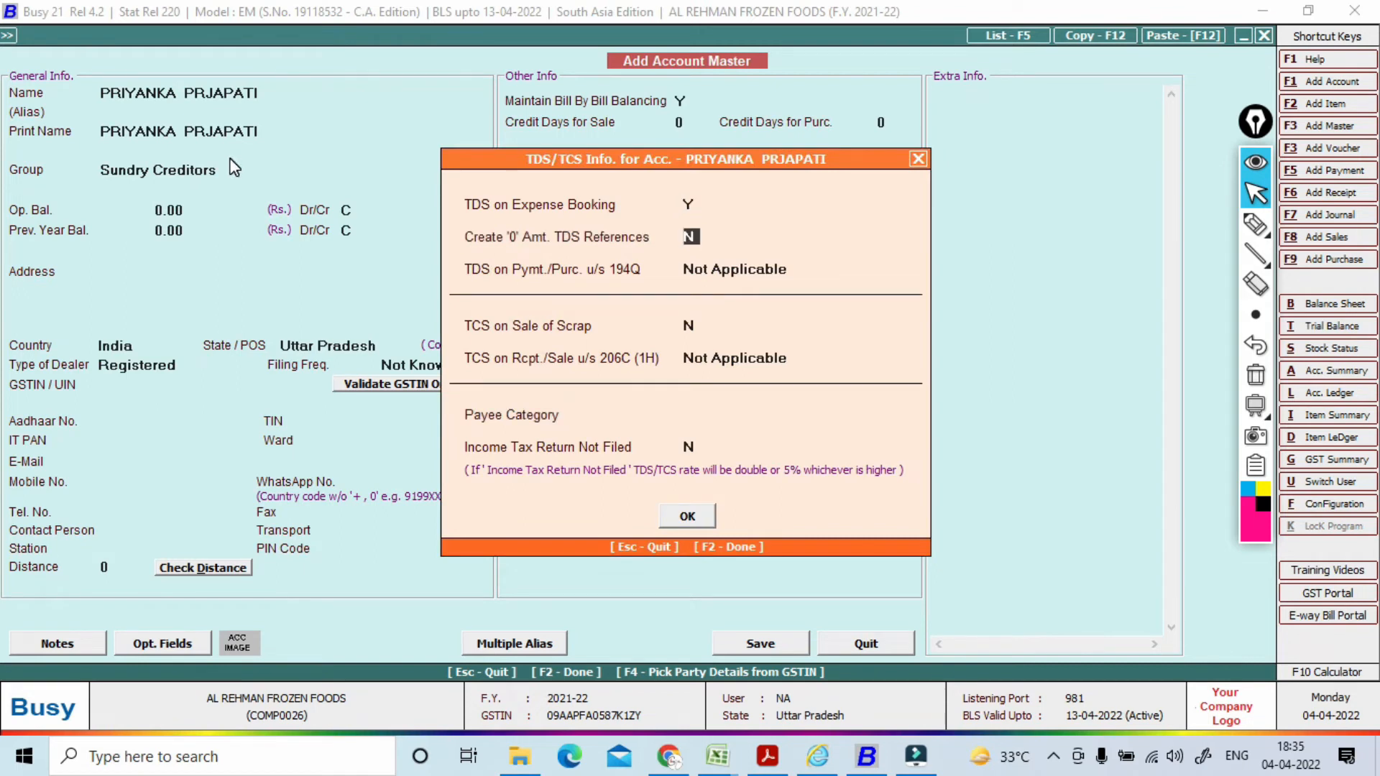
key("Return")
key("Return")
key("Return")
key("Return")
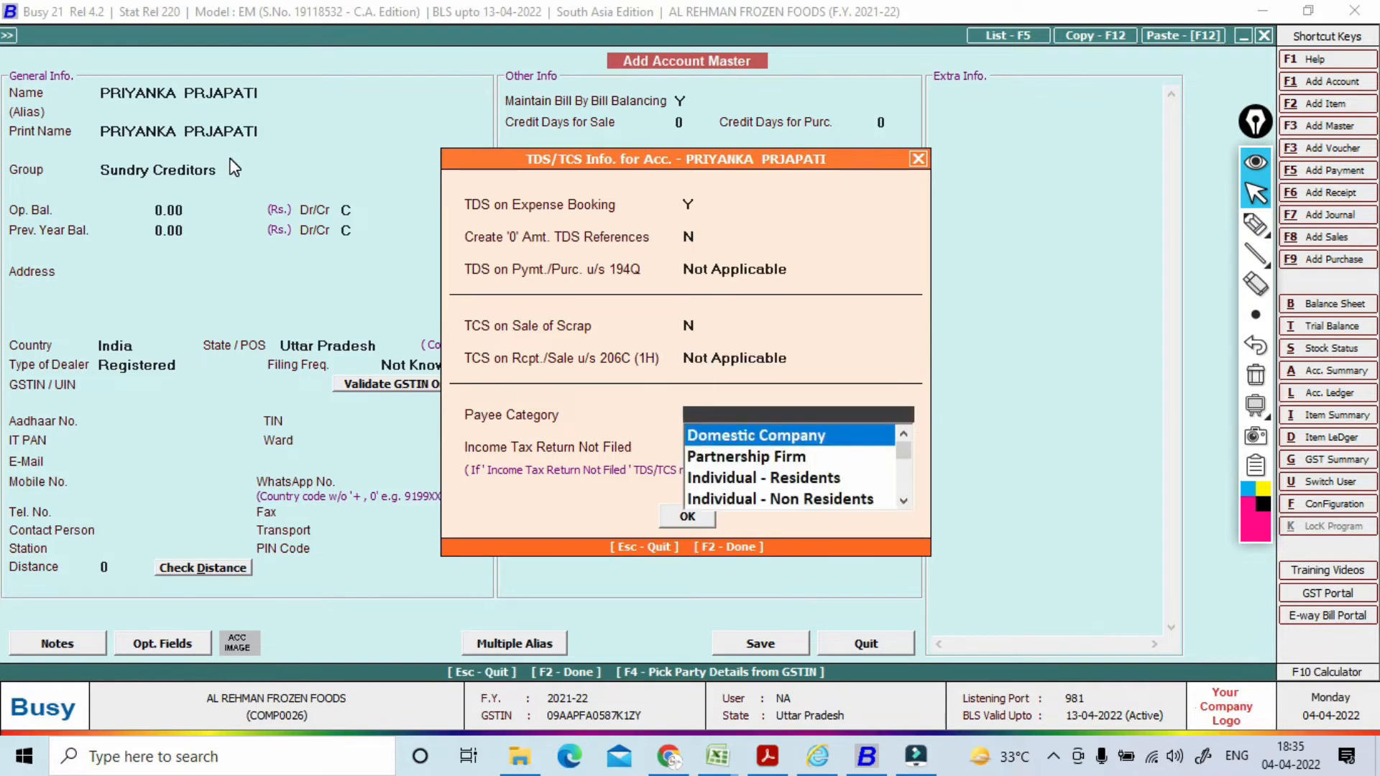
key("Down")
key("Down")
key("Return")
key("Return")
key("Return")
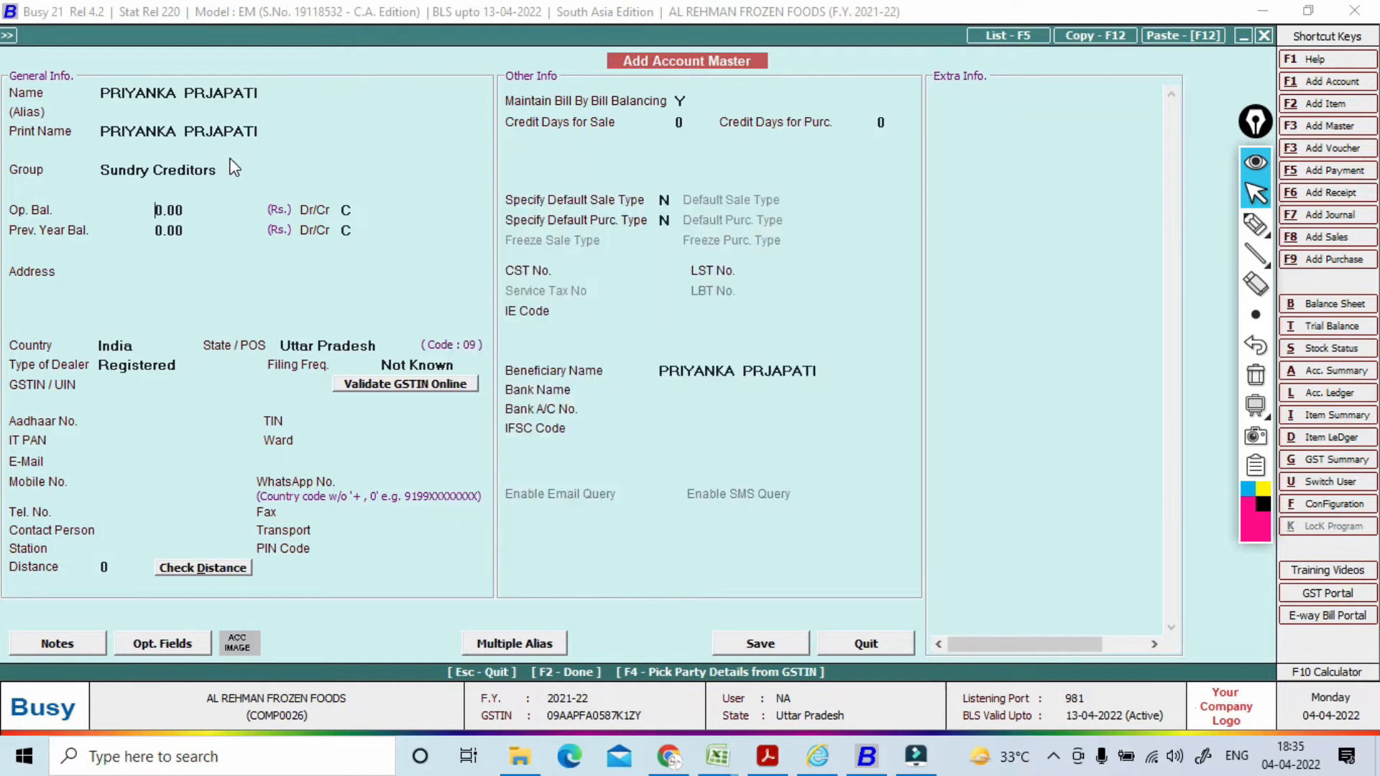
key("Return")
key("Return")
key("Return")
key("Return")
key("Return")
key("Return")
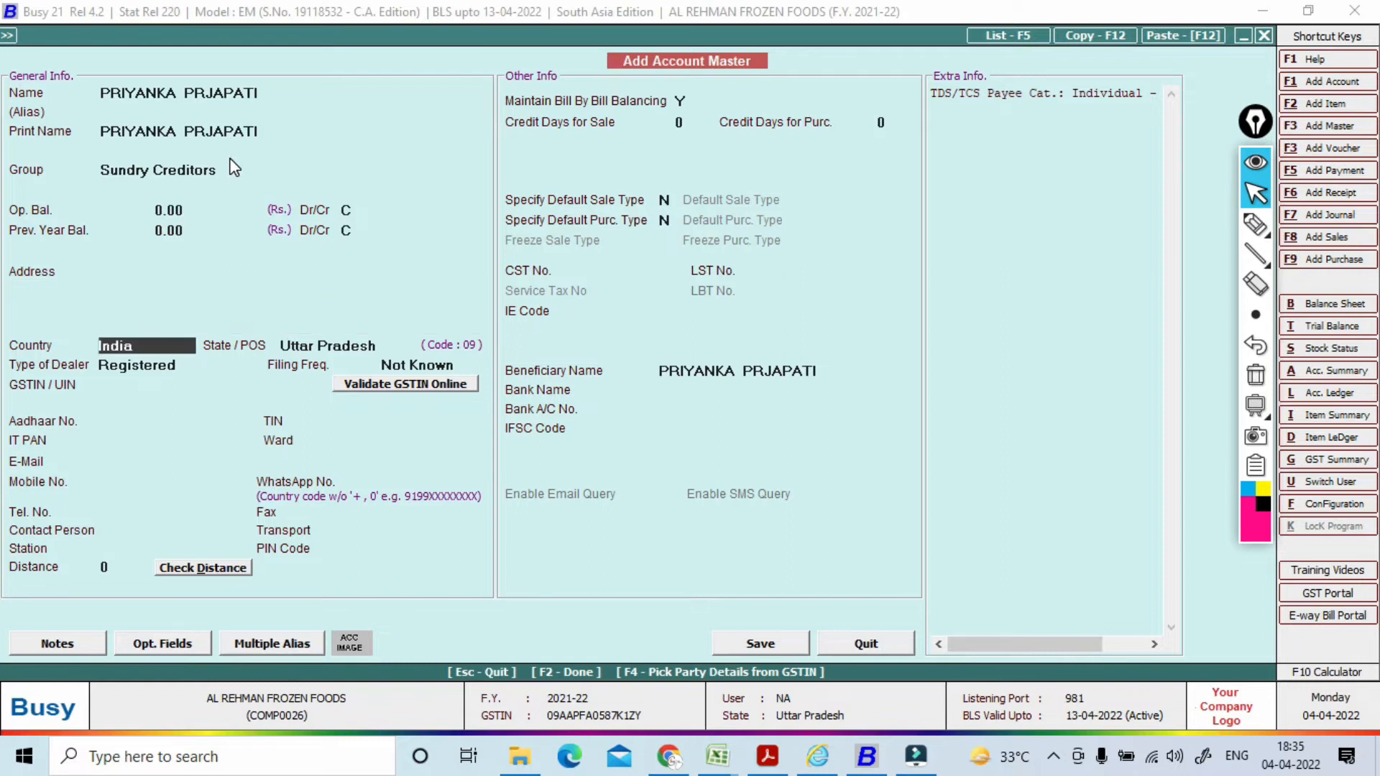
Step: Set the dealer type to Un-Registered and copy the party's PAN from cell C3
key("Return")
key("Return")
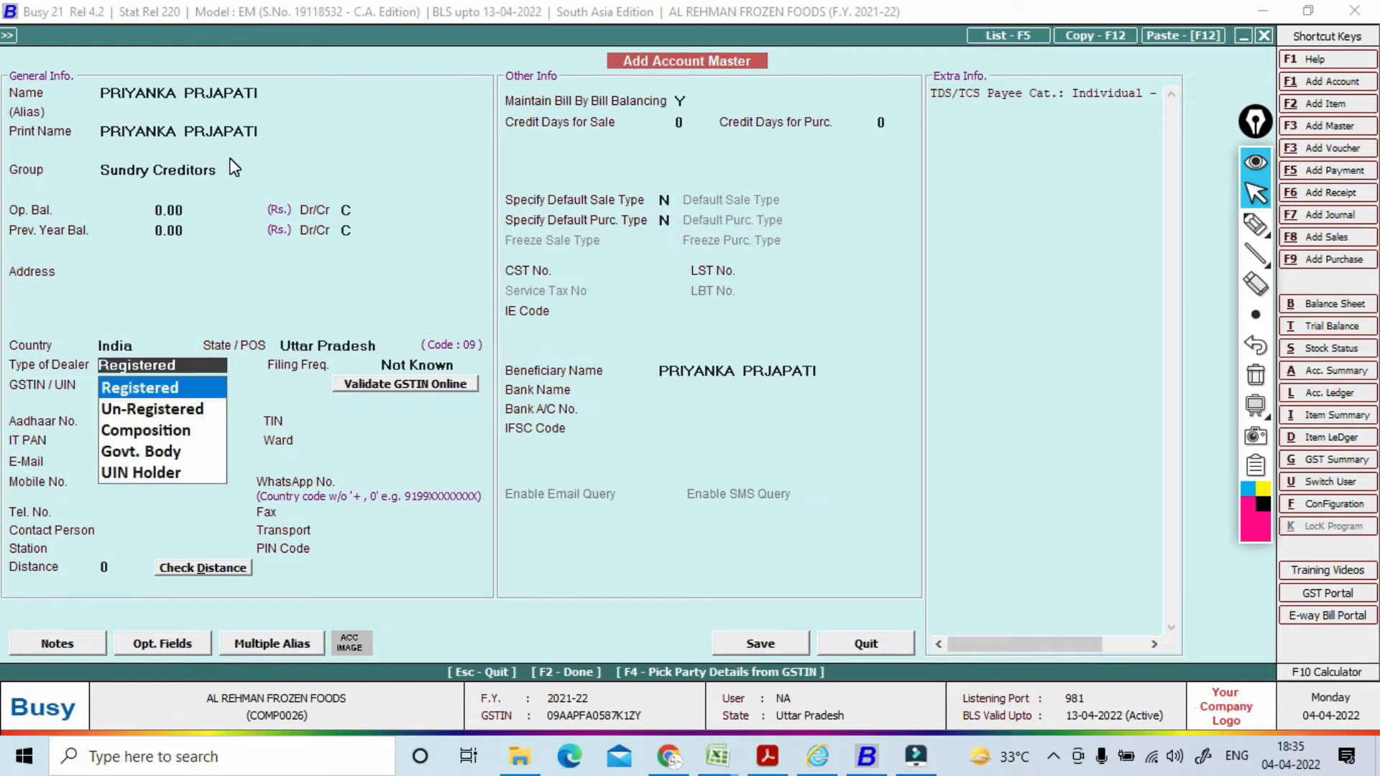
key("Down")
key("Return")
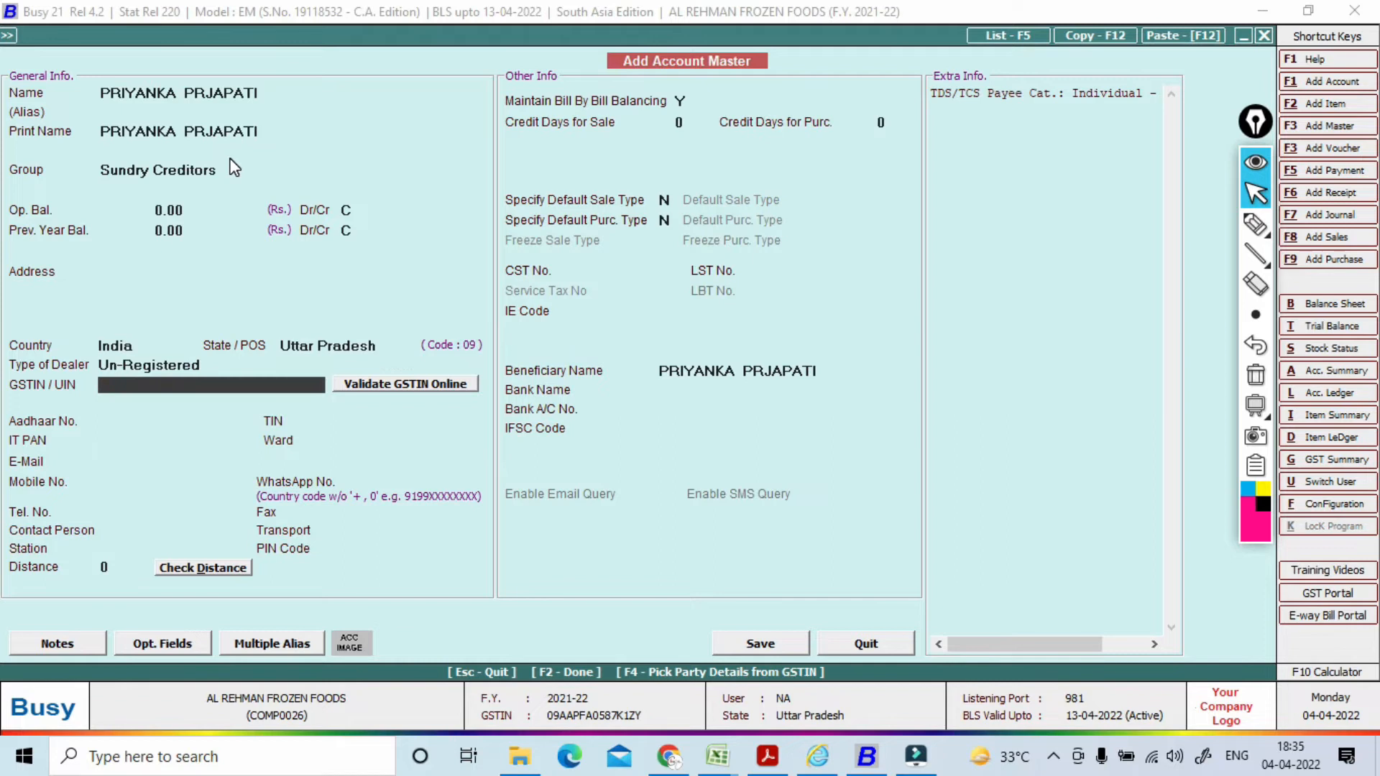
key("Return")
key("Return")
key("Return")
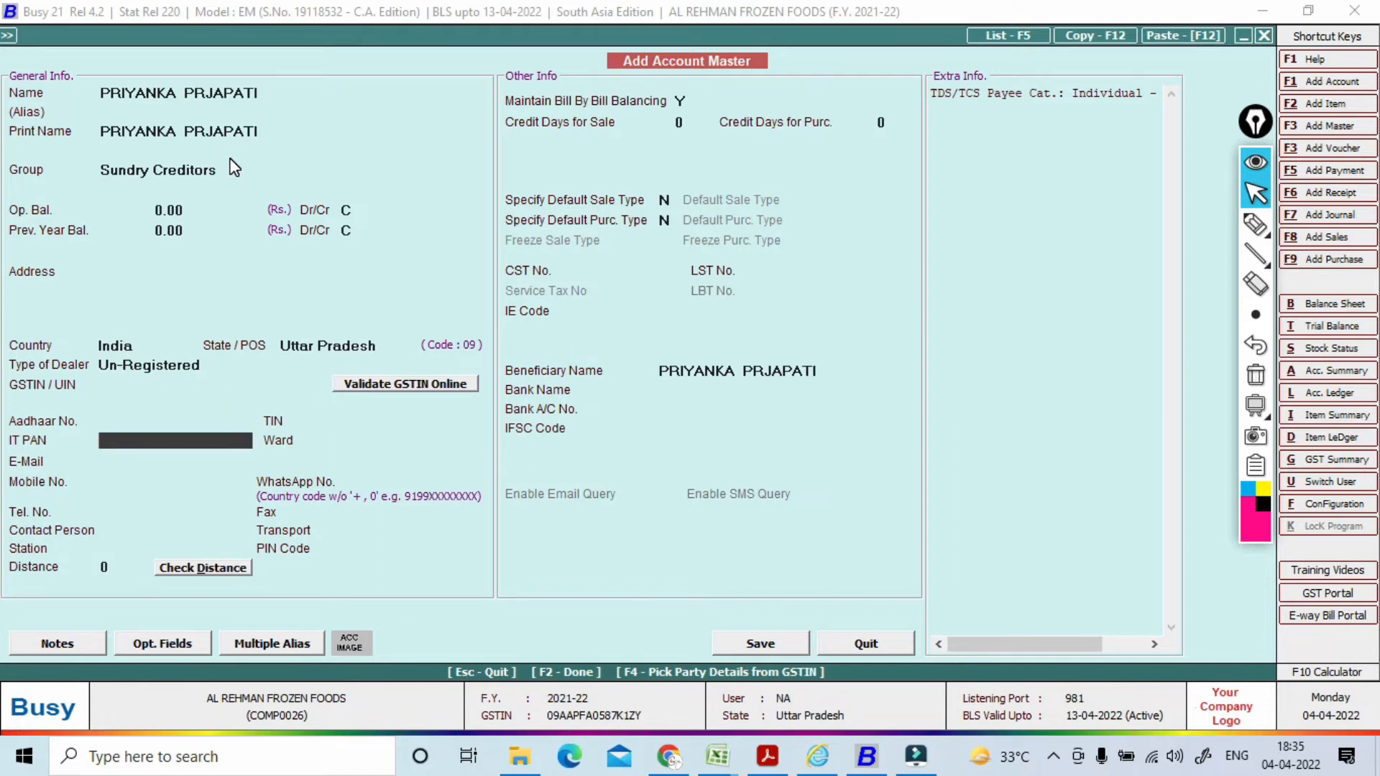
key("alt+Tab")
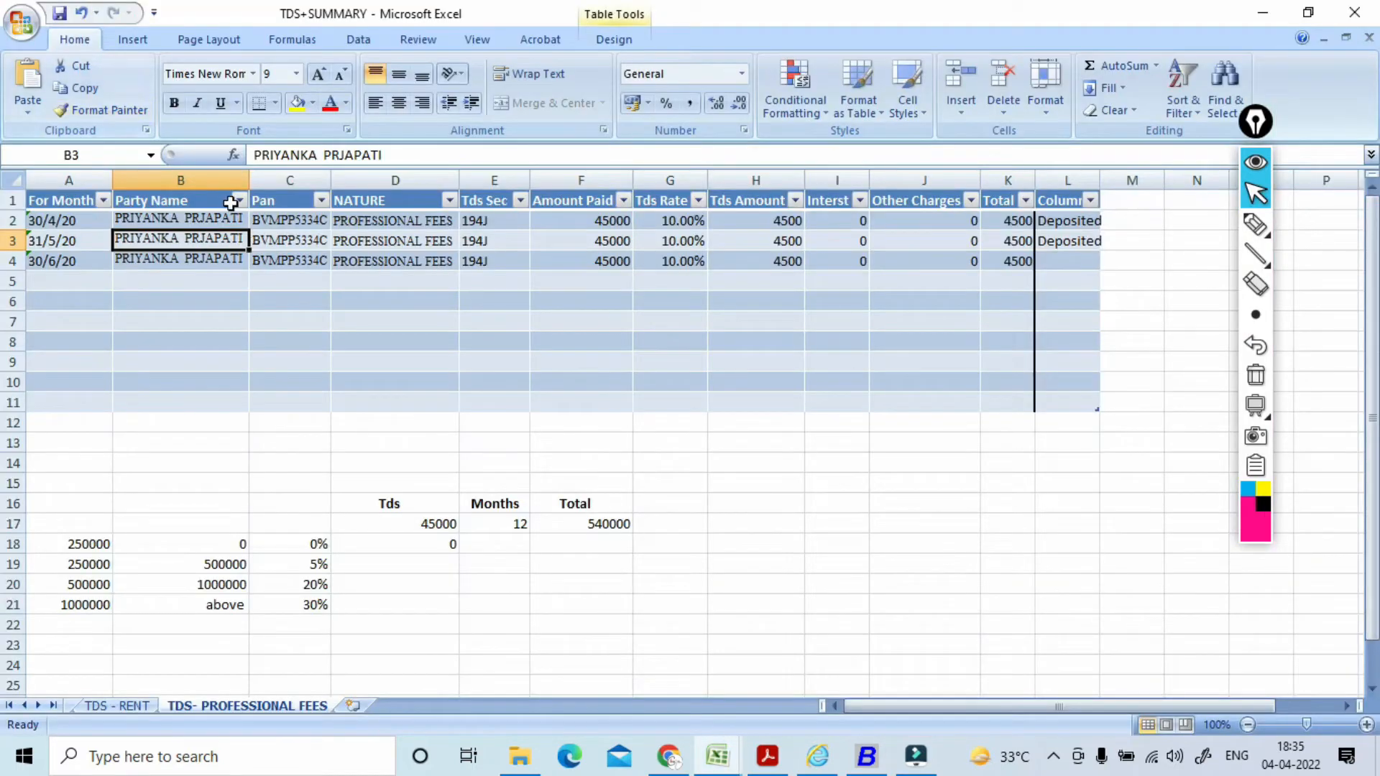
left_click(293, 241)
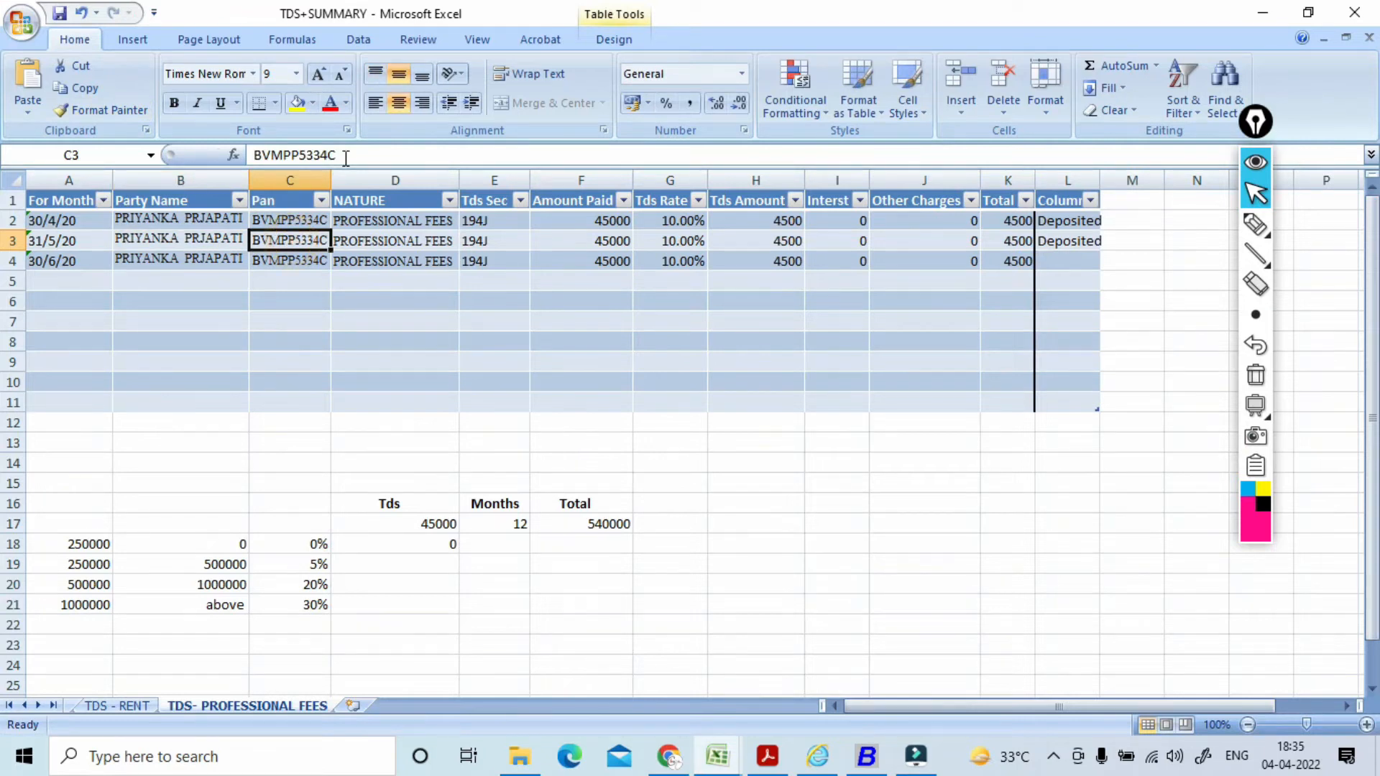
left_click_drag(345, 155, 257, 133)
key("ctrl+c")
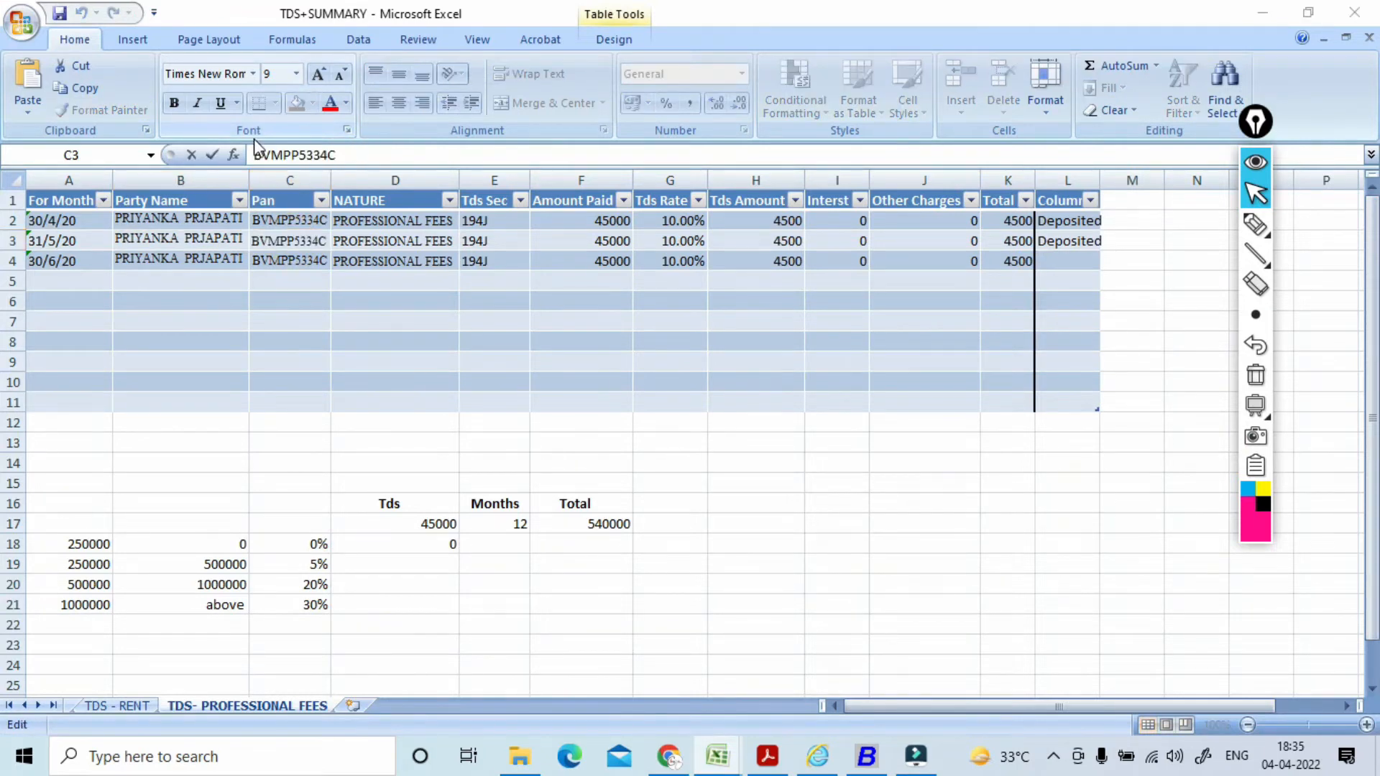
key("alt+Tab")
key("alt+Tab")
Step: Paste the PAN and save the party account, bringing up 4,500 TDS on 45,000
key("ctrl+v")
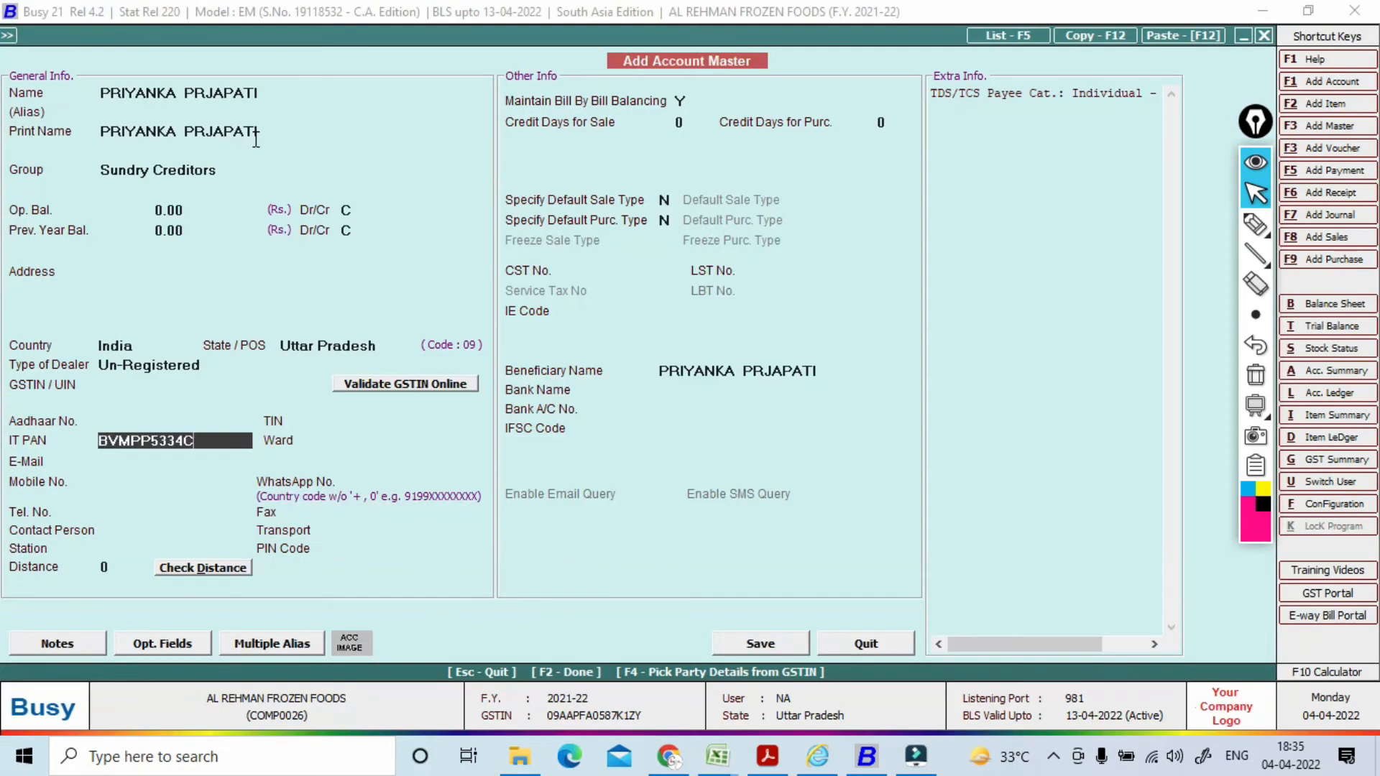
key("Return")
key("Return")
key("Return")
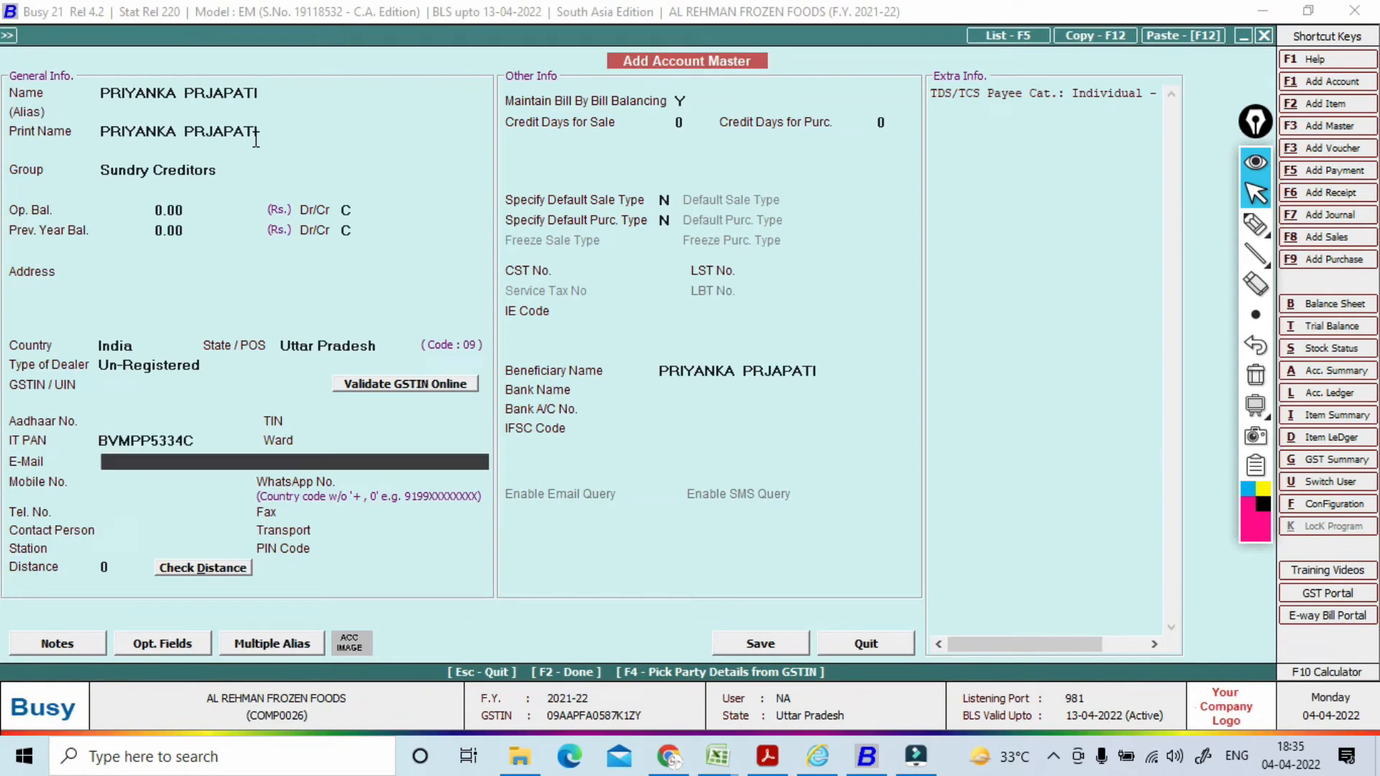
key("F2")
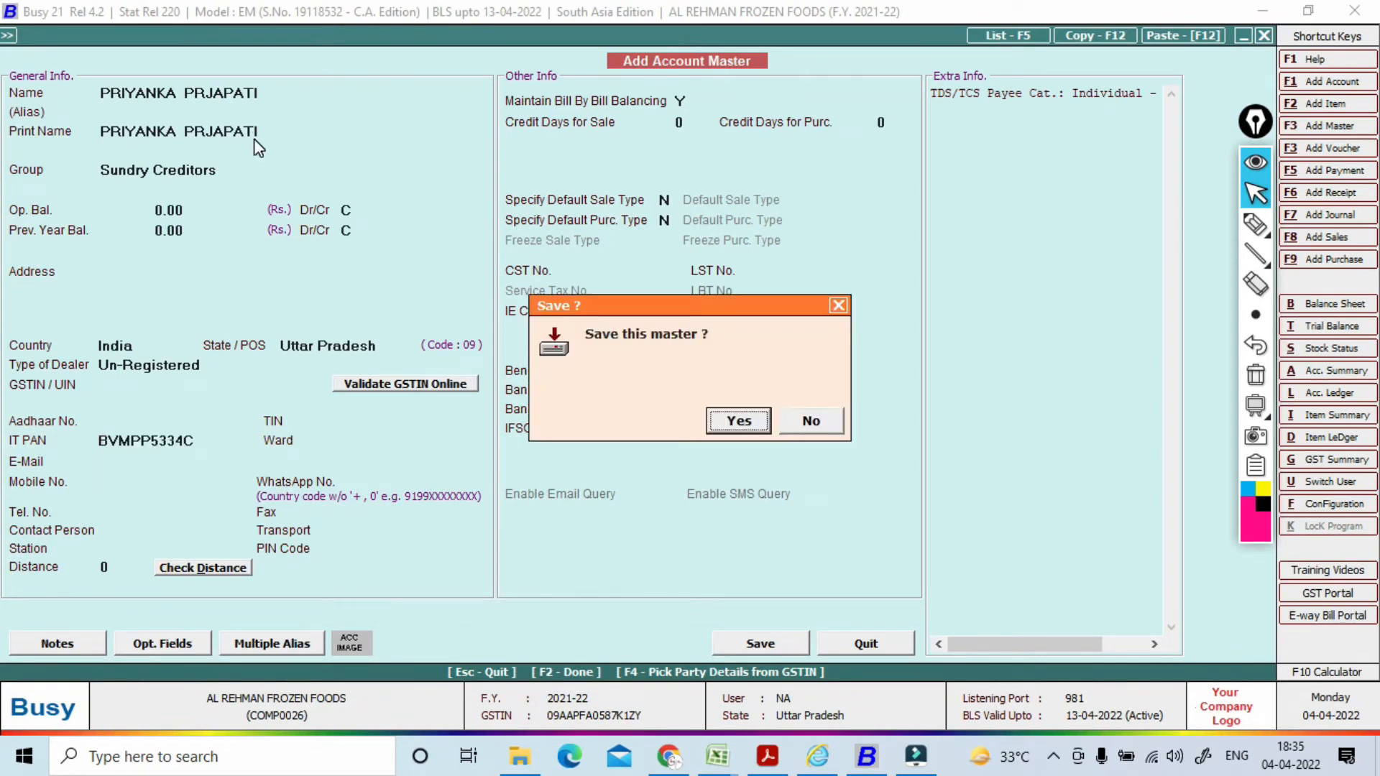
key("Return")
key("Return")
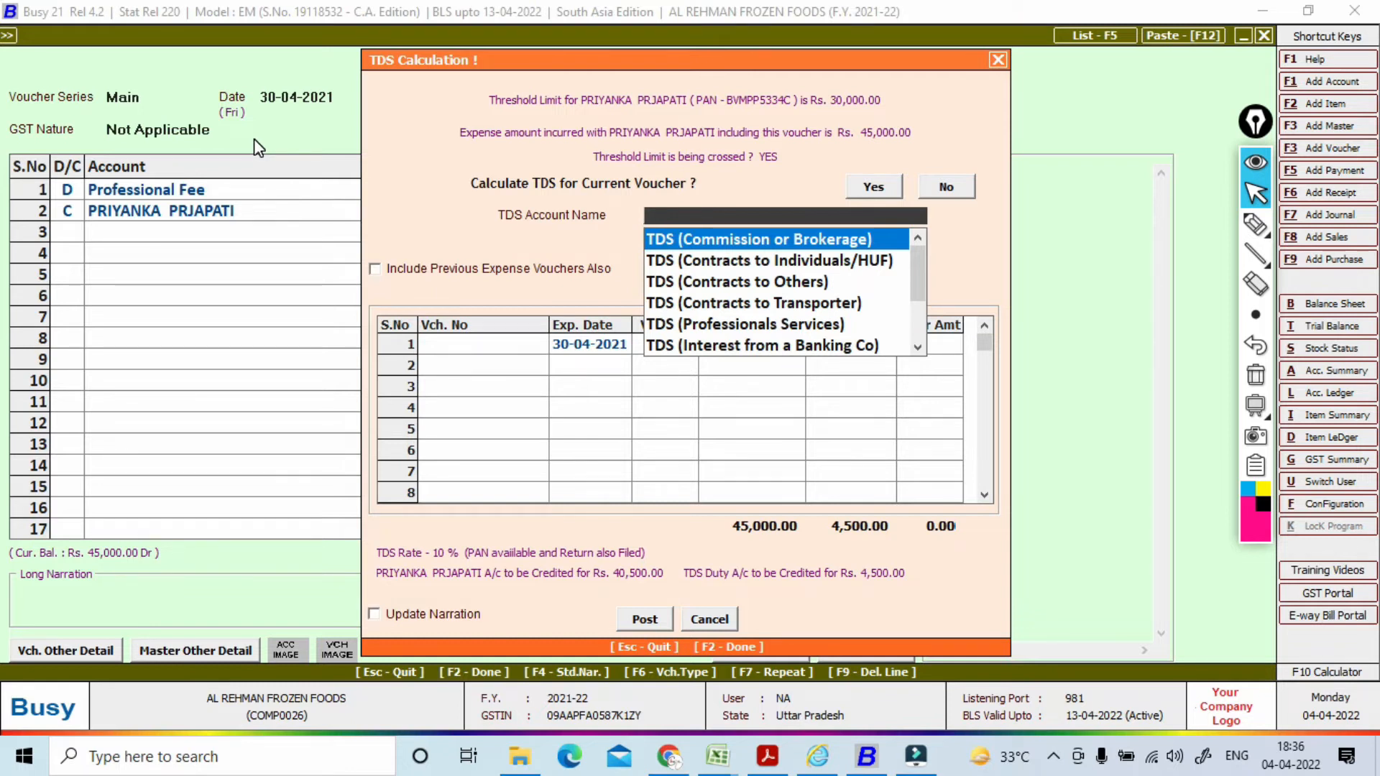
Step: Post TDS via TDS (Professionals Services), crediting the party 40,500 and TDS 4,500
key("Down")
key("Down")
key("Down")
key("Down")
key("Down")
key("Down")
key("Down")
key("Down")
key("Down")
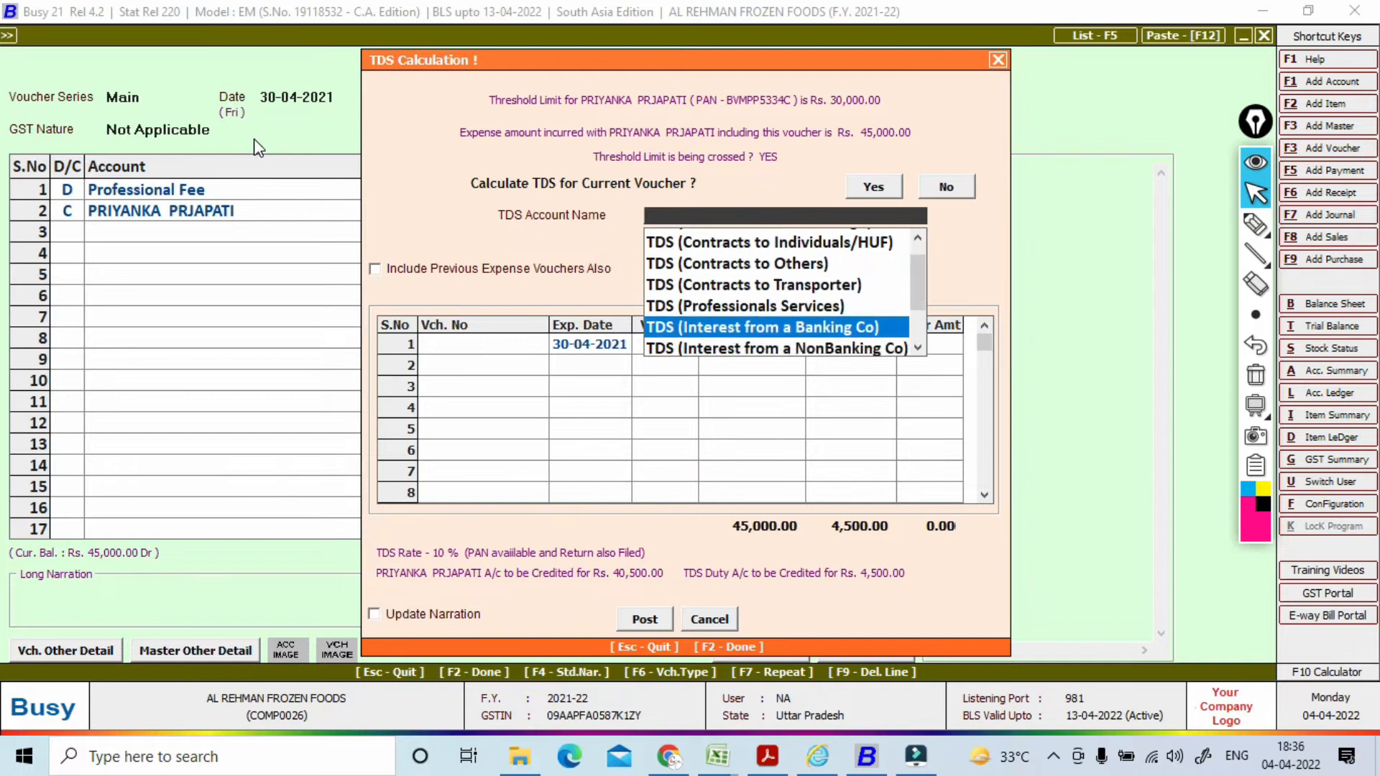
key("Up")
key("Up")
key("Up")
key("Up")
key("Up")
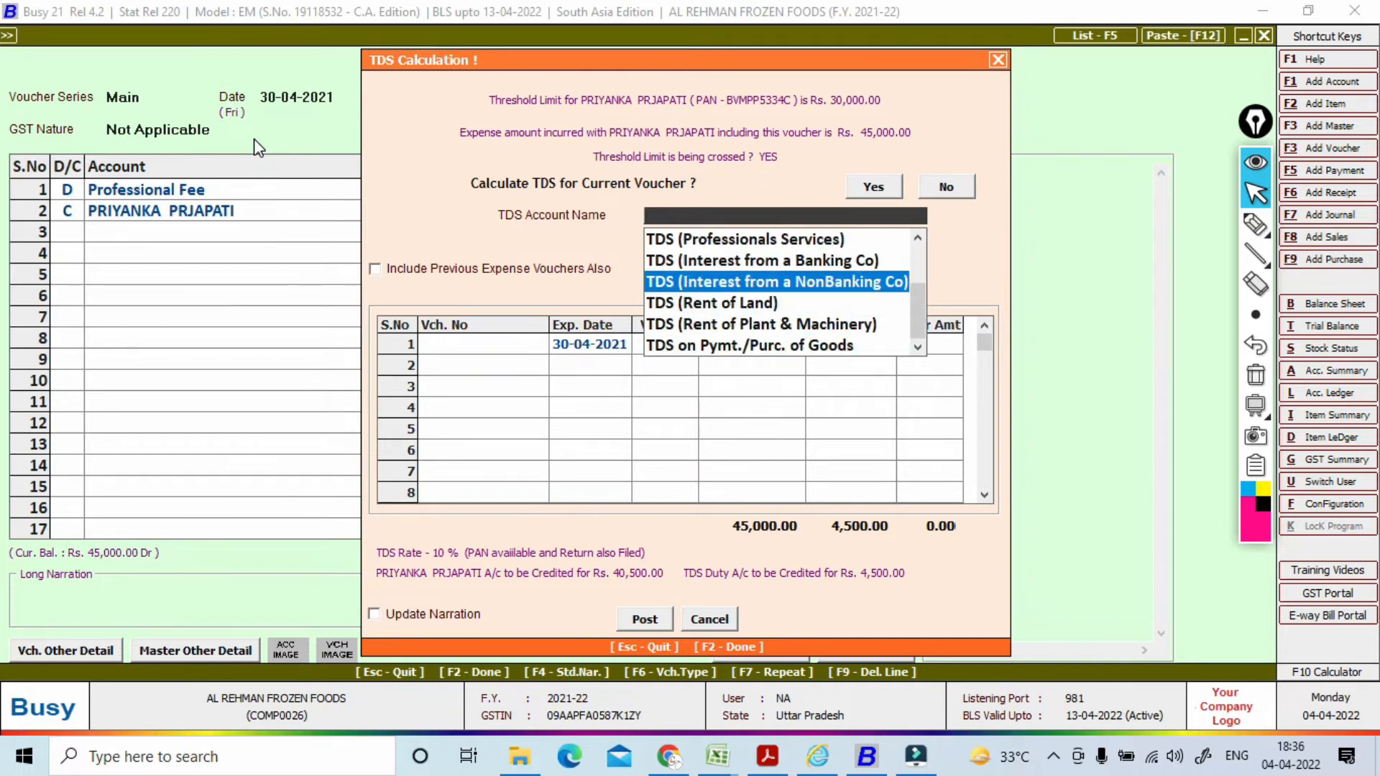
key("Return")
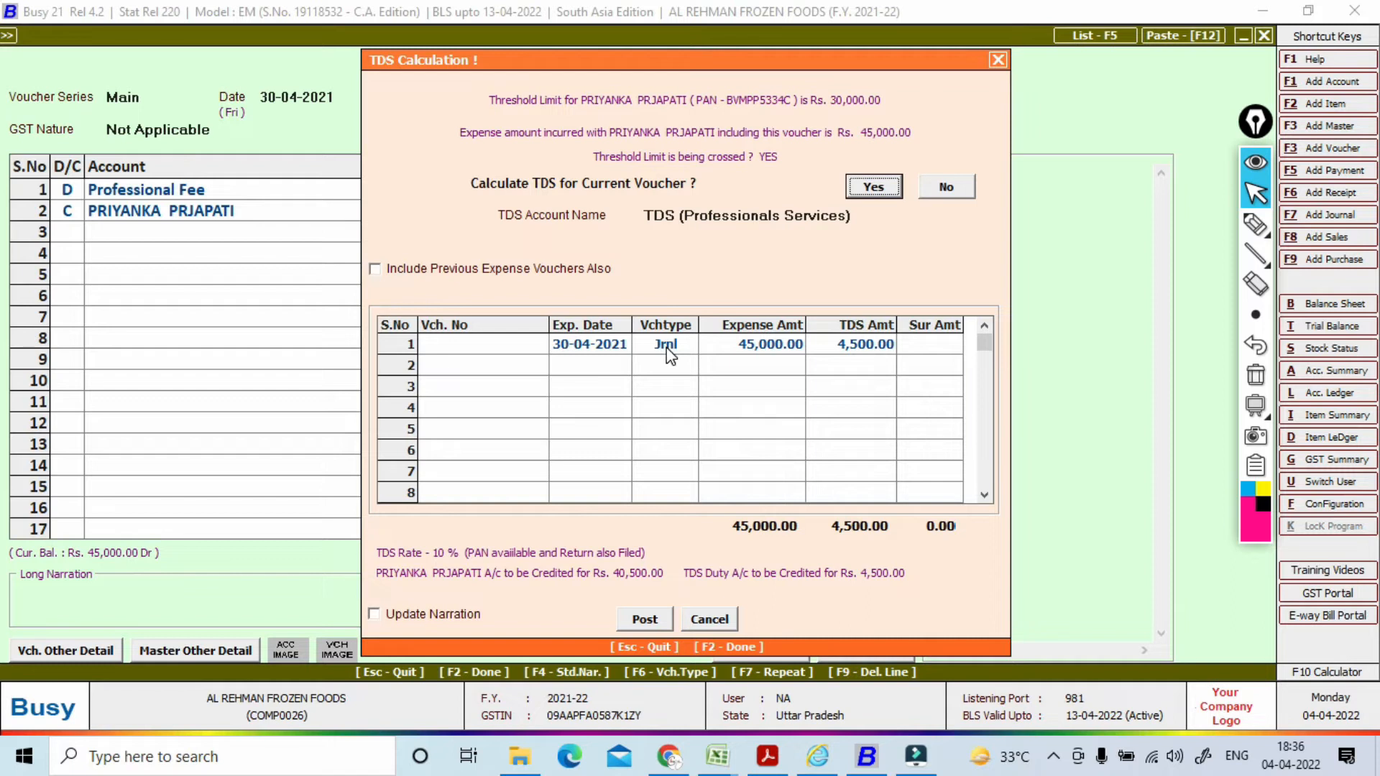
left_click(645, 619)
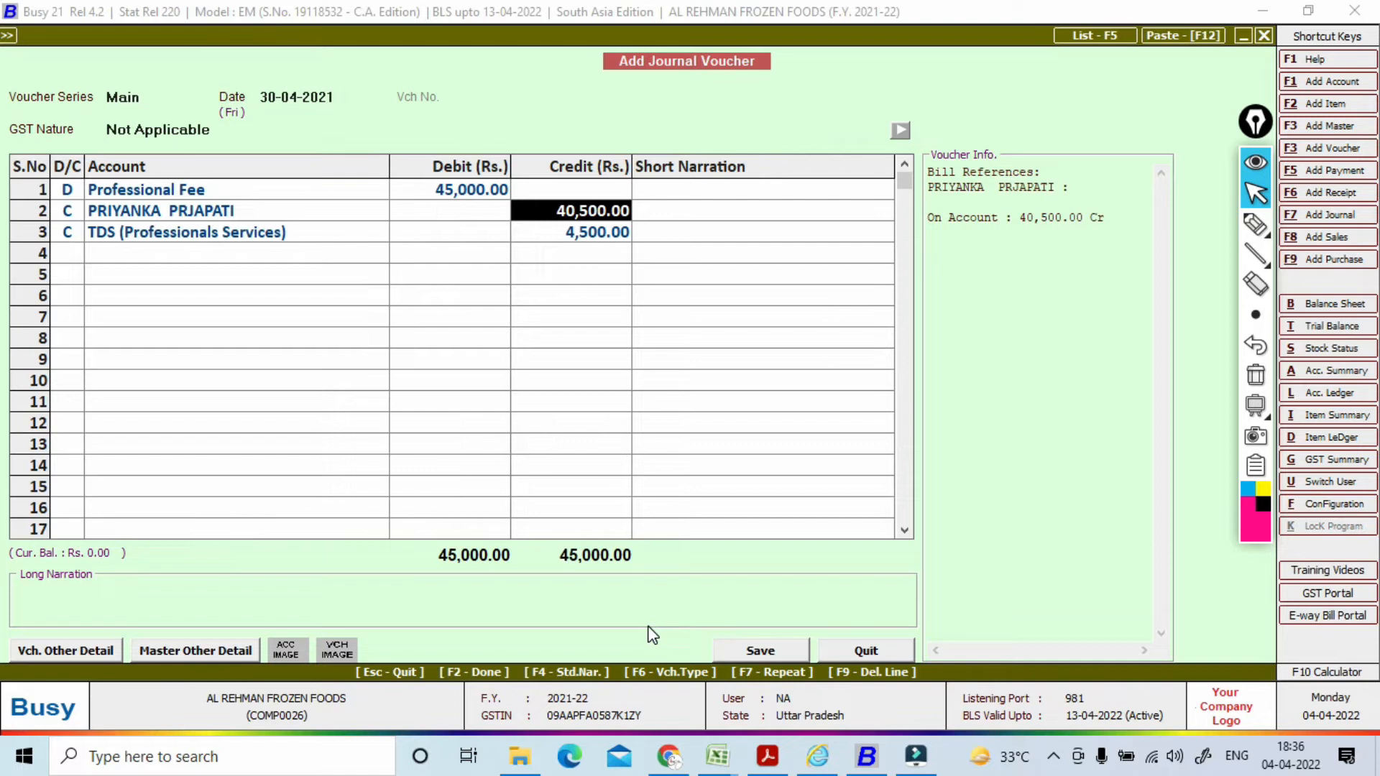
Step: Try to save the journal voucher and dismiss the invalid TDS category alert
key("F2")
key("Return")
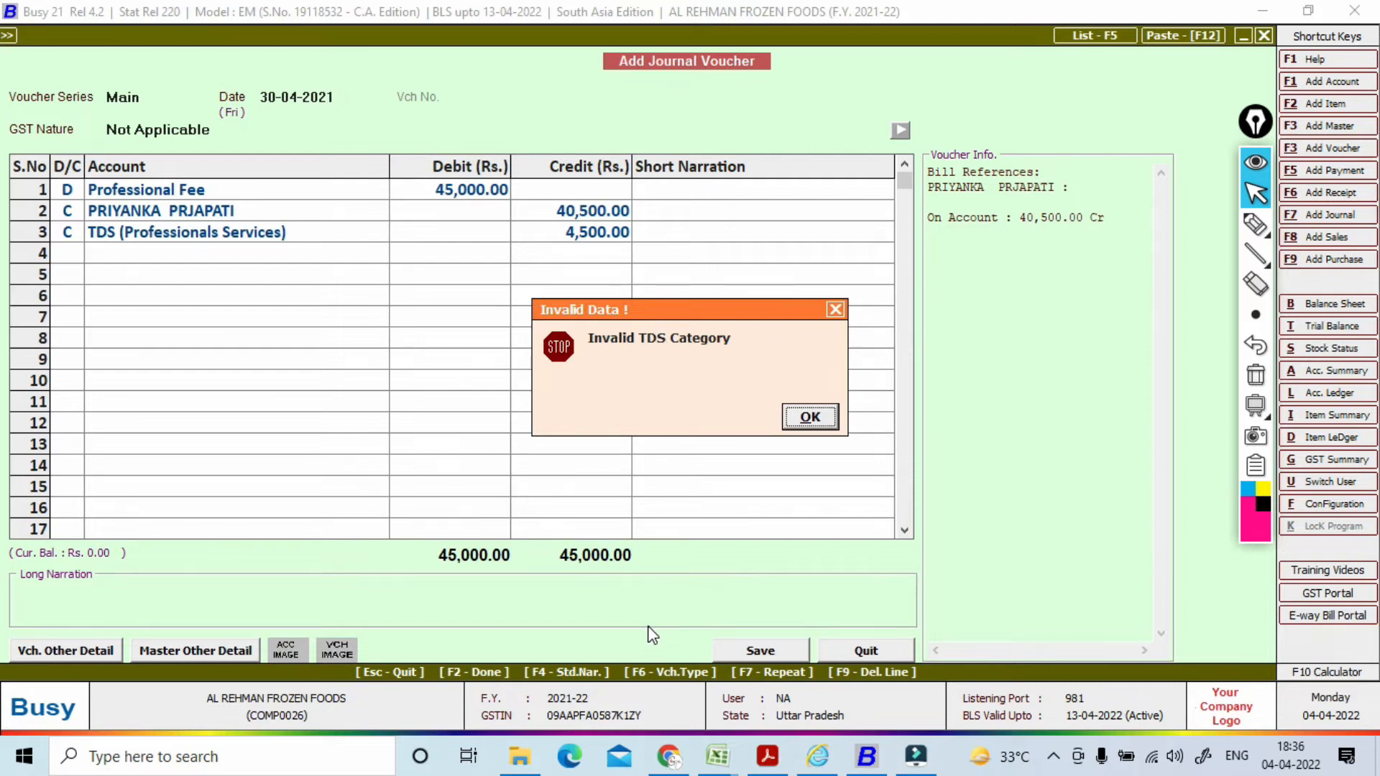
key("Return")
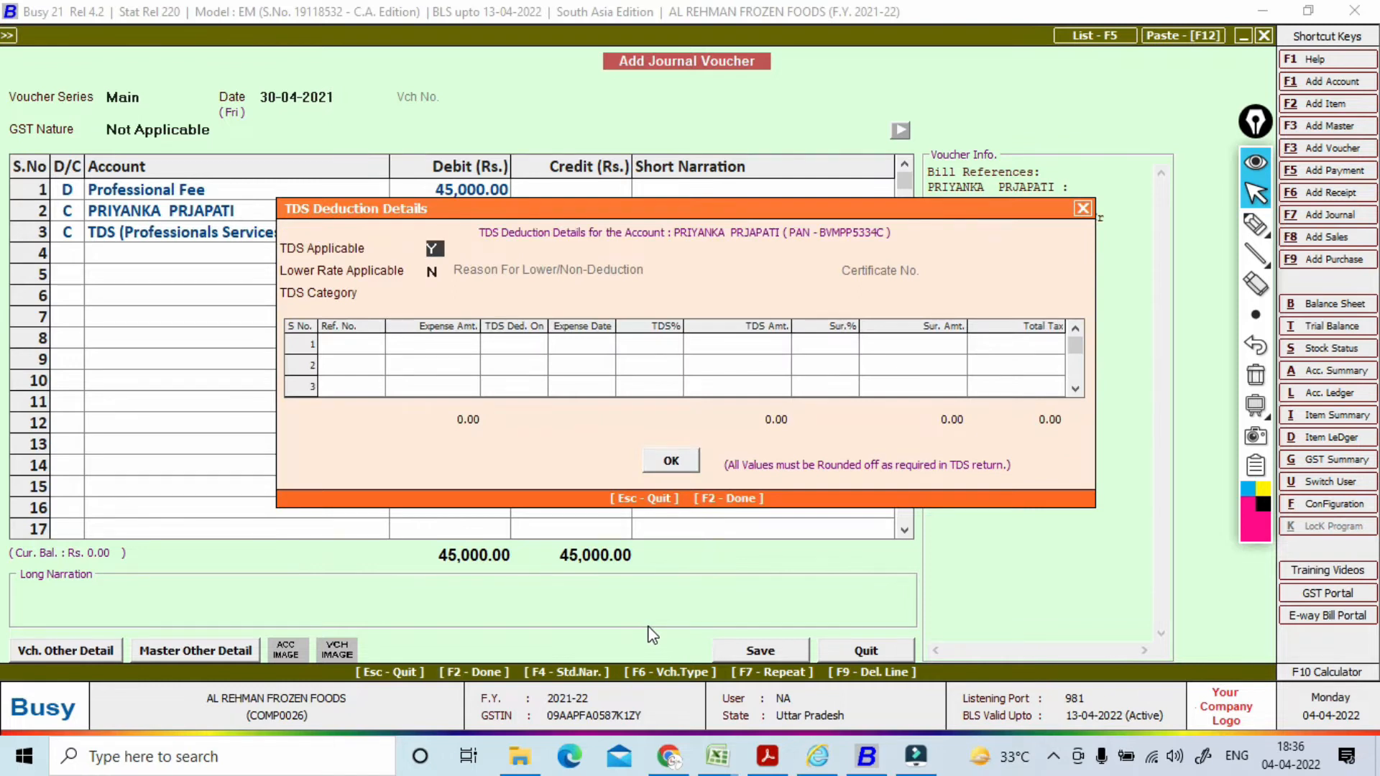
Step: Set TDS category to Fees For Professional Services with reference 02, and save the voucher
key("Return")
key("Return")
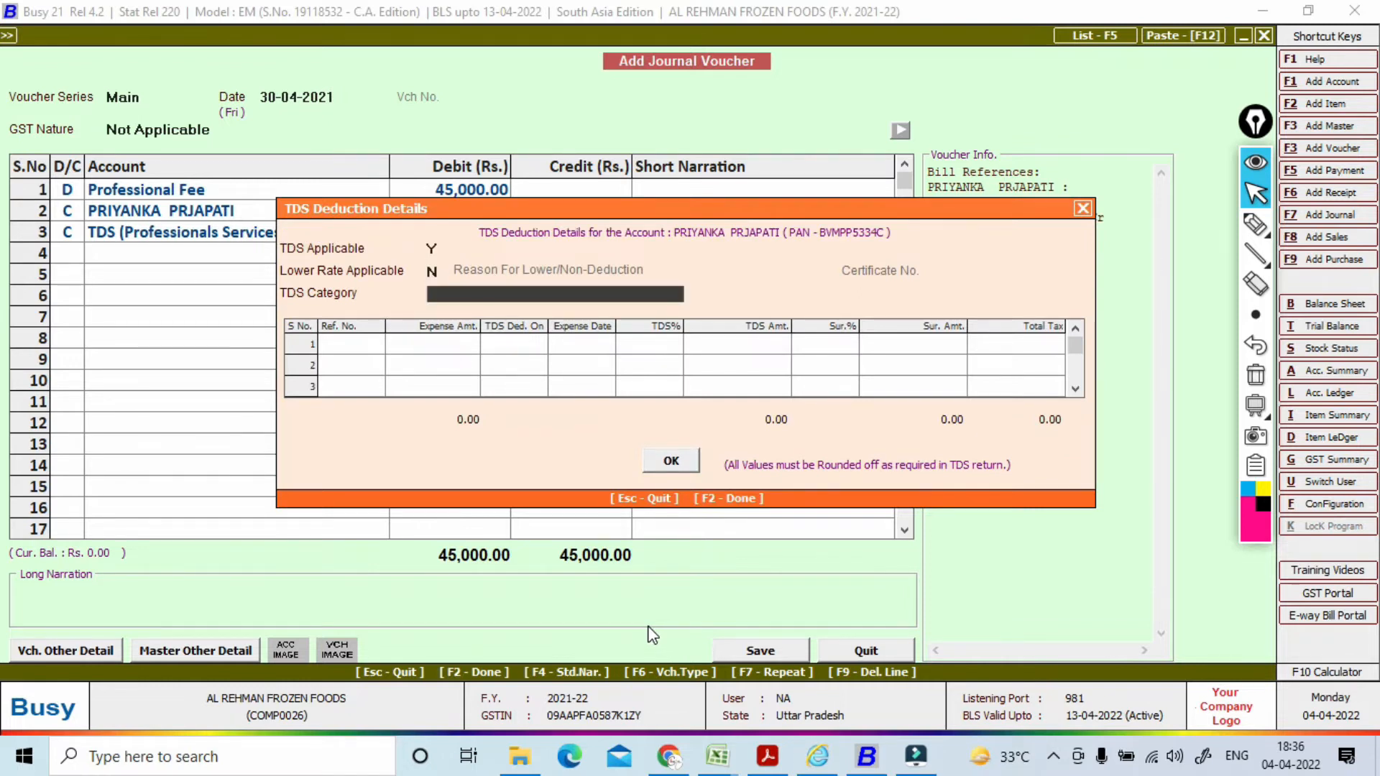
key("space")
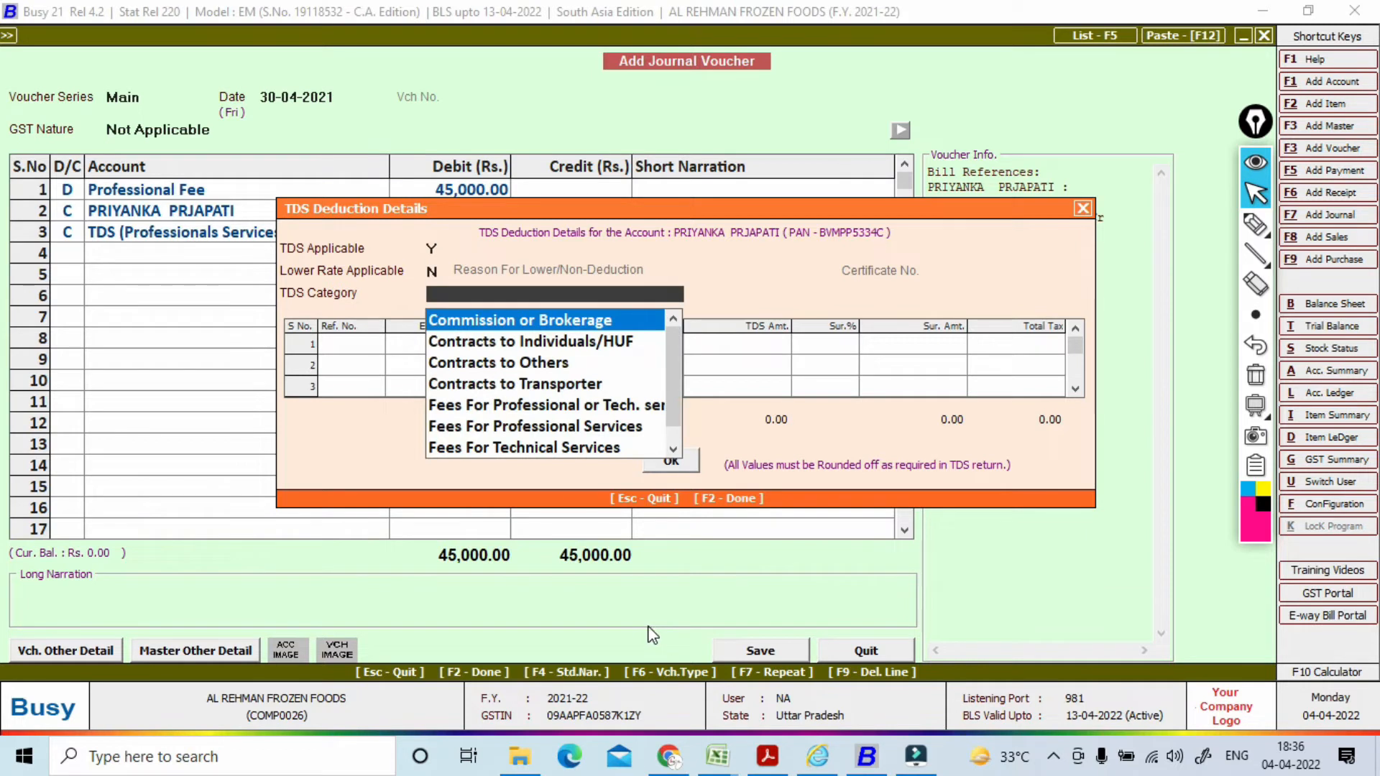
key("Down")
key("Down")
key("Down")
key("Down")
key("Down")
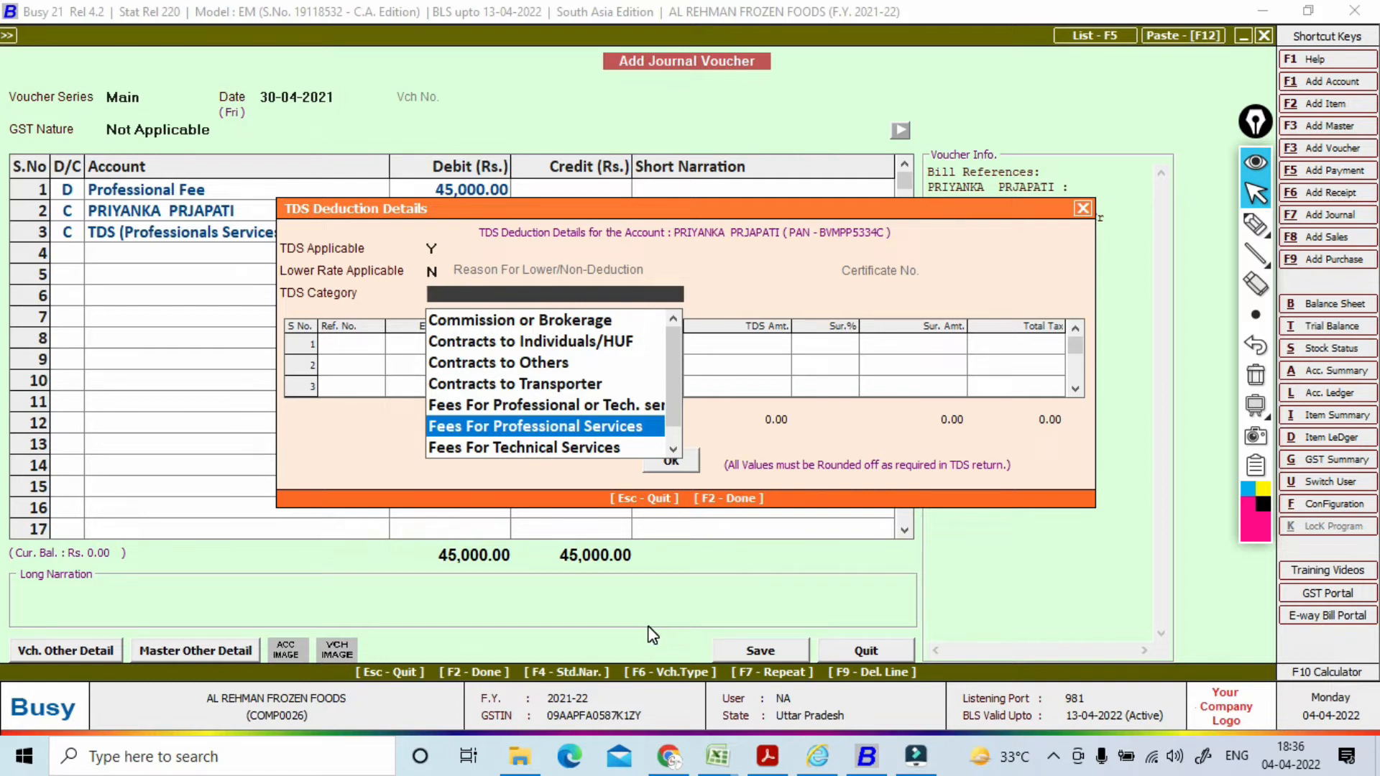
key("Return")
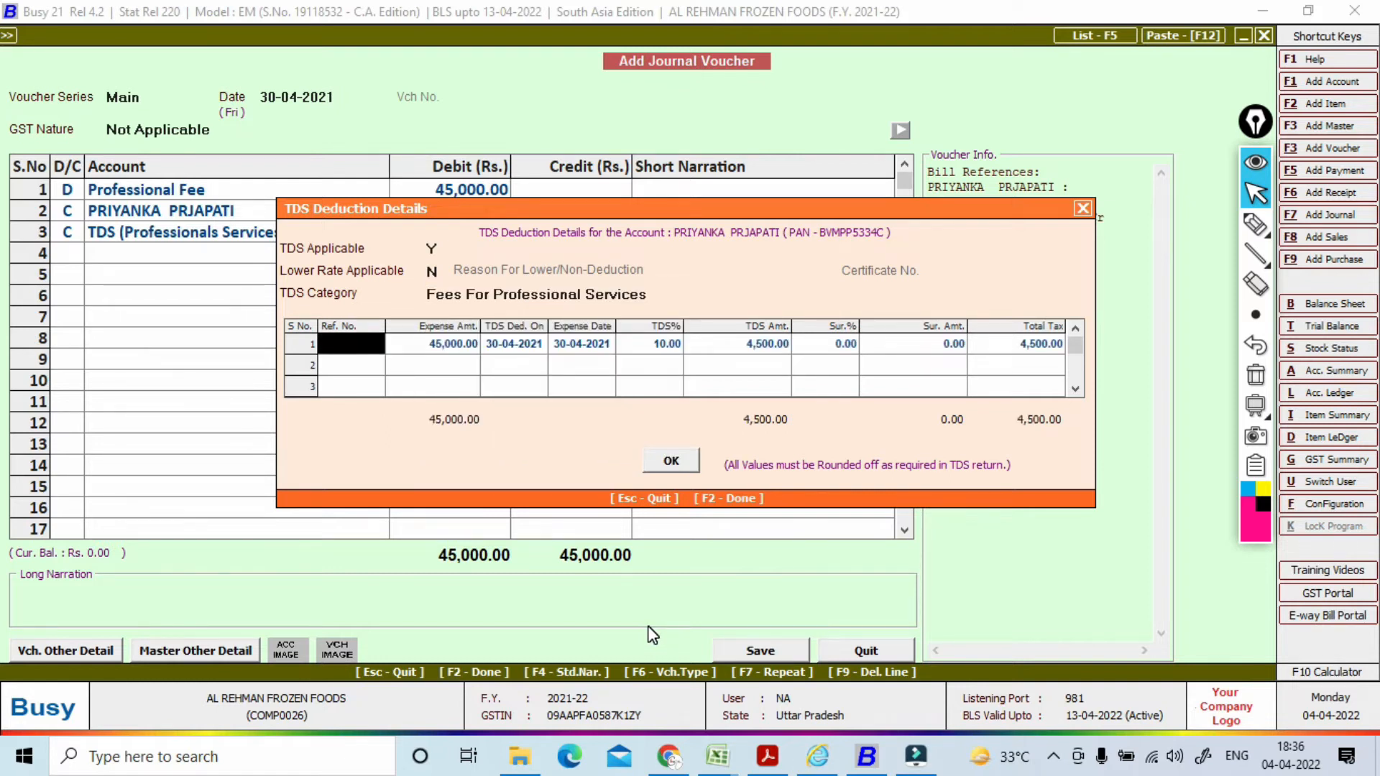
type("02")
key("Return")
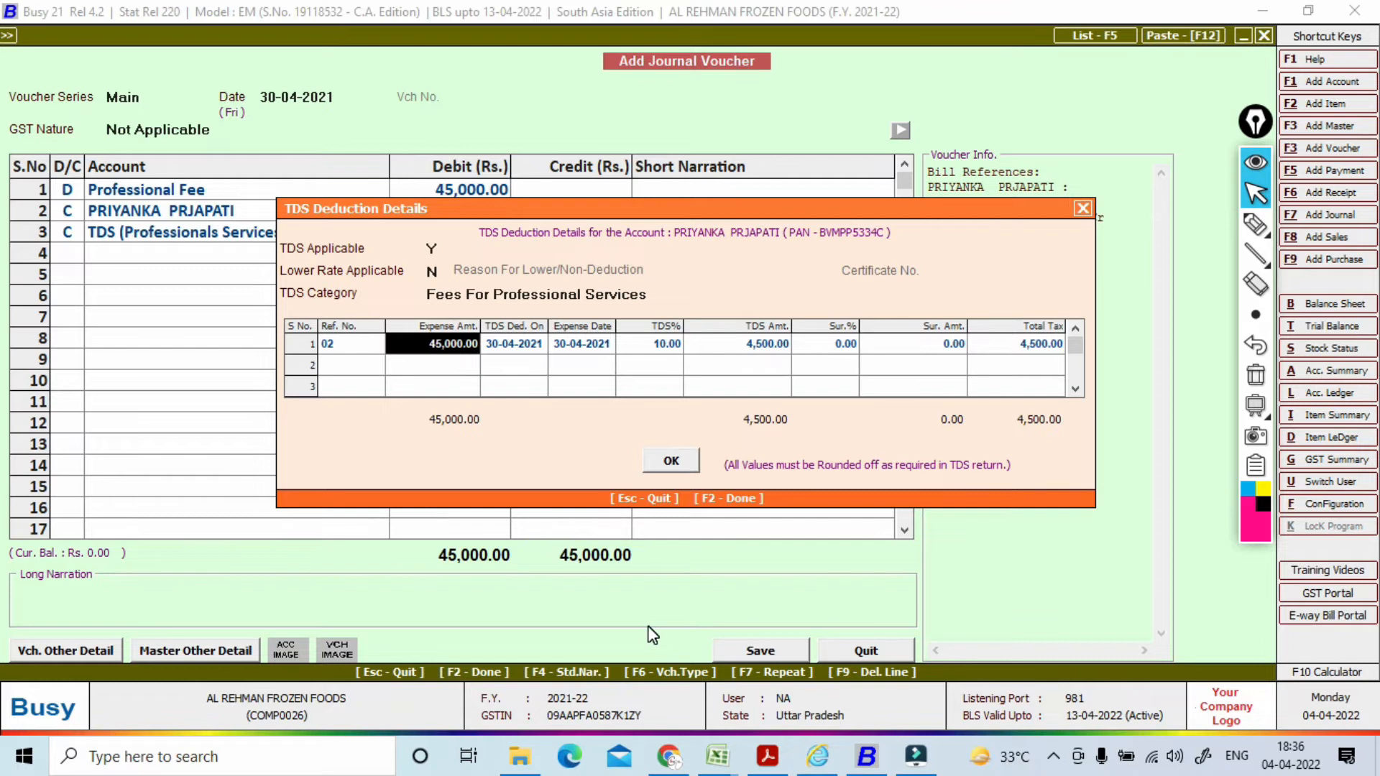
key("F2")
key("F2")
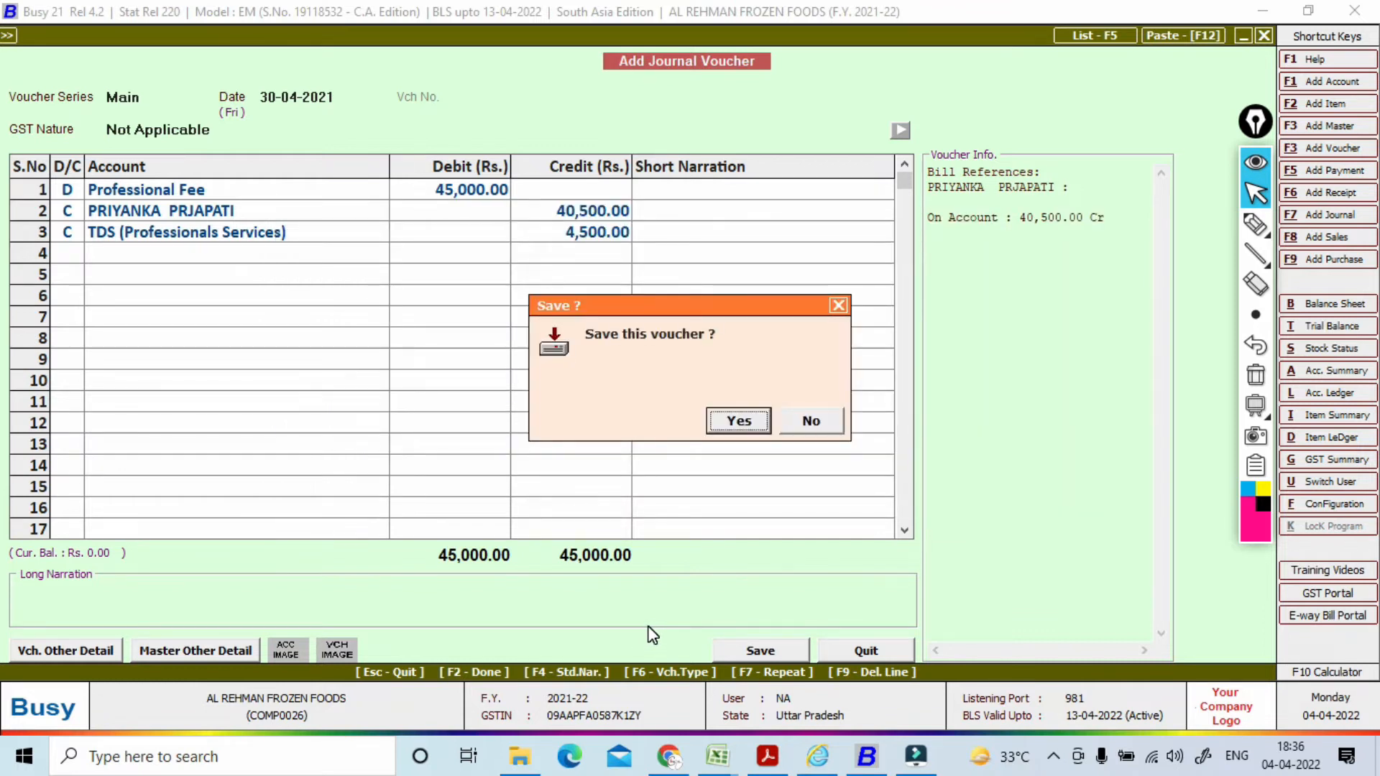
key("Return")
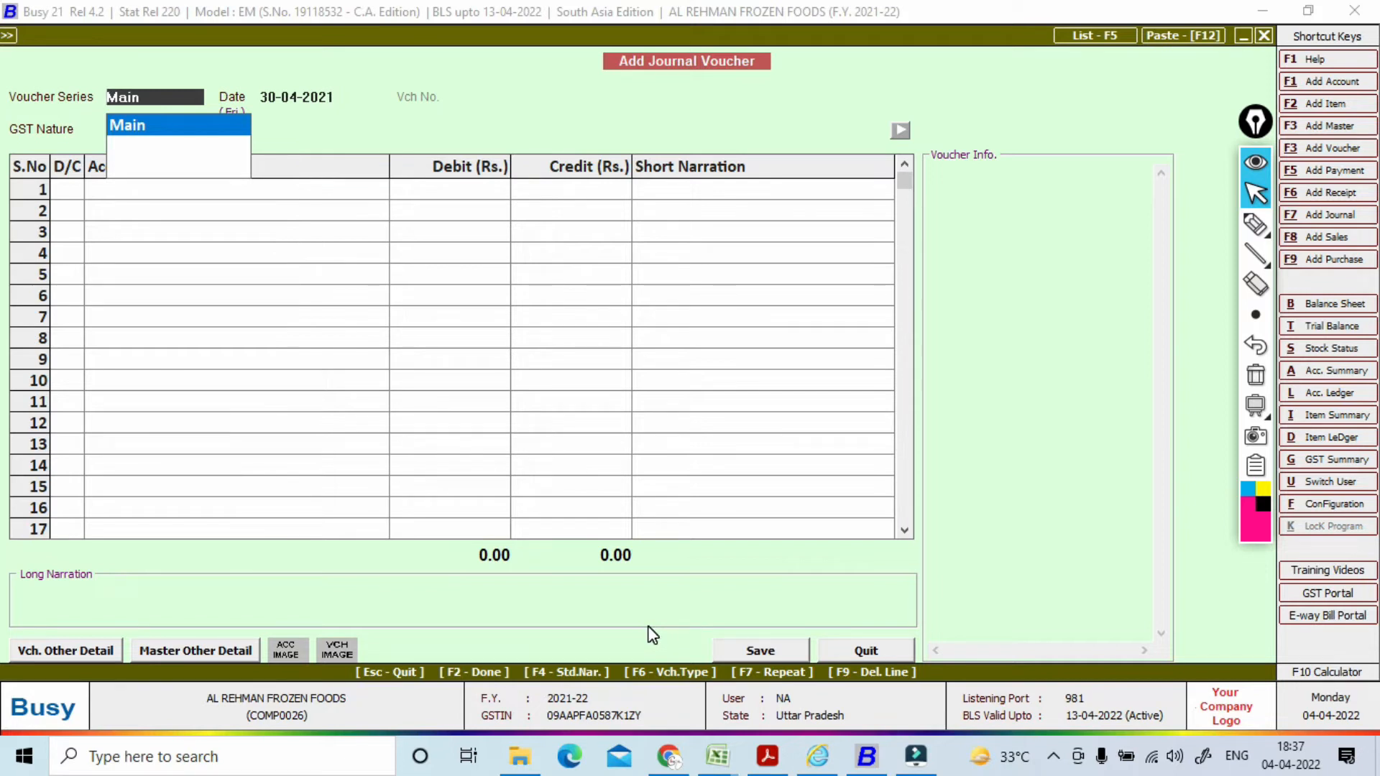
Step: Leave journal entry and check the Form 26Q report, which is empty
key("Return")
key("Escape")
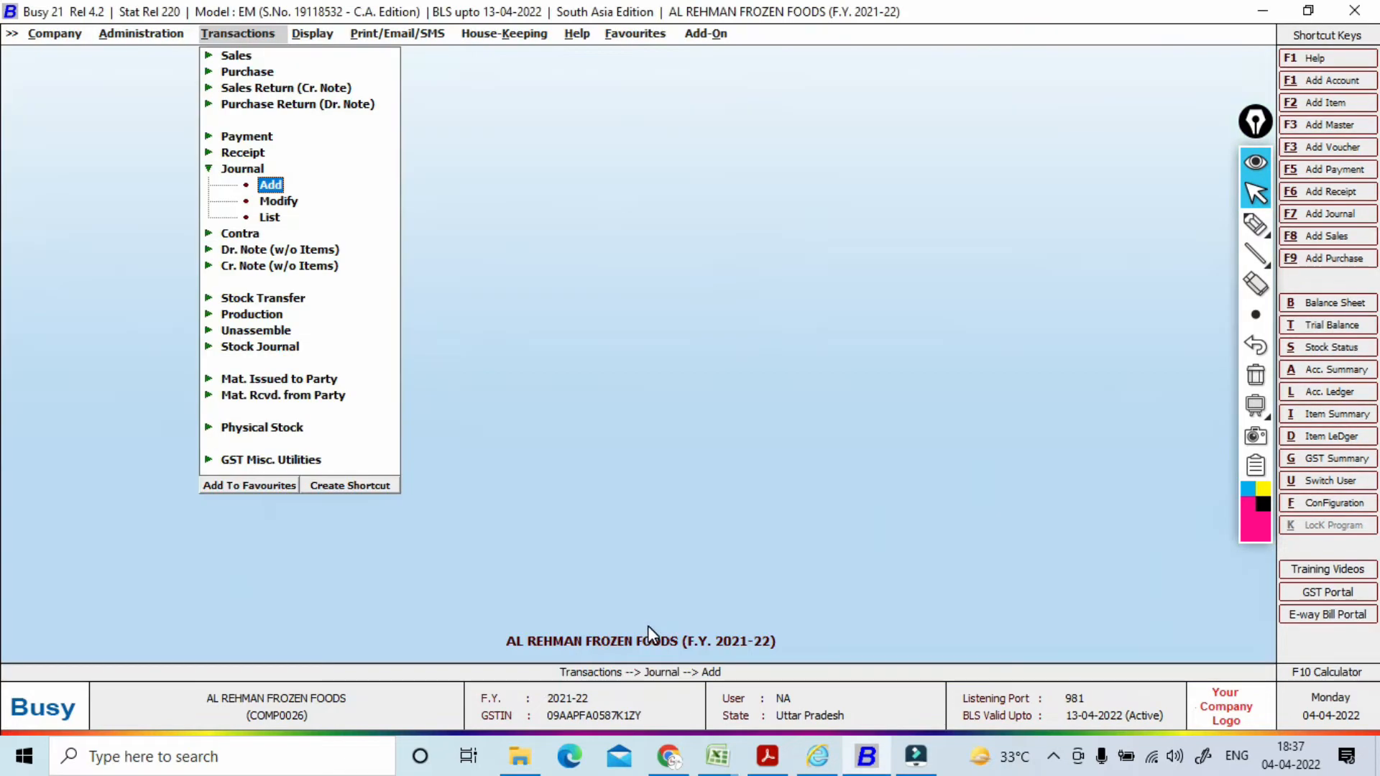
key("Right")
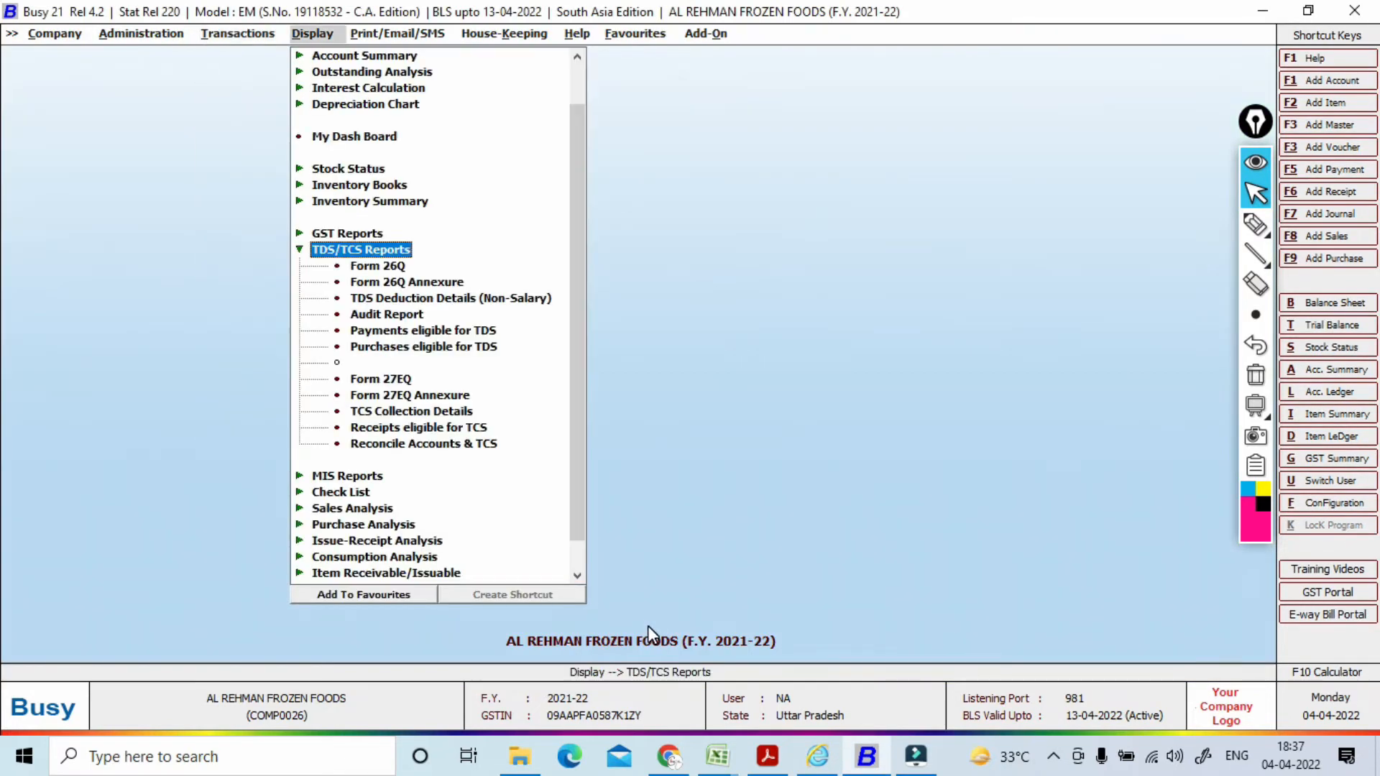
key("Down")
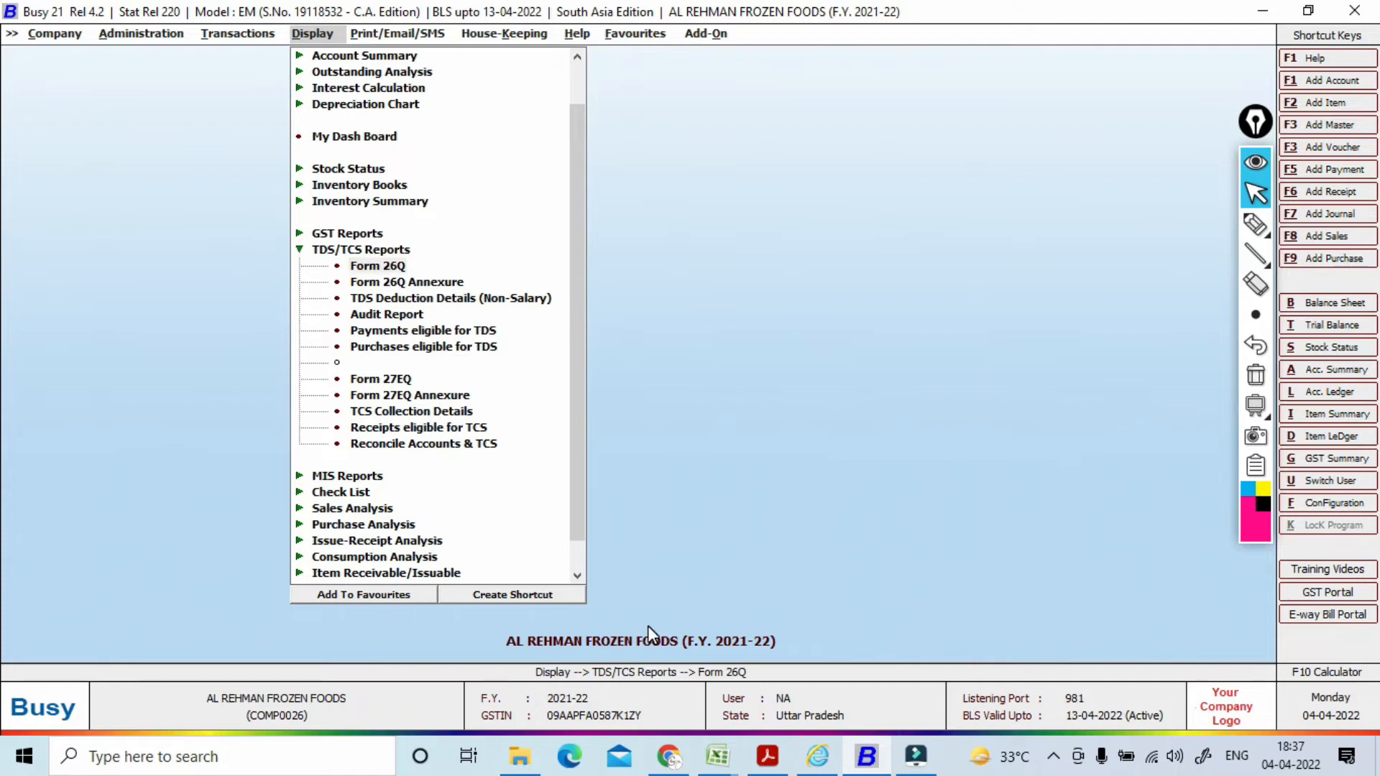
key("Return")
key("Return")
key("Return")
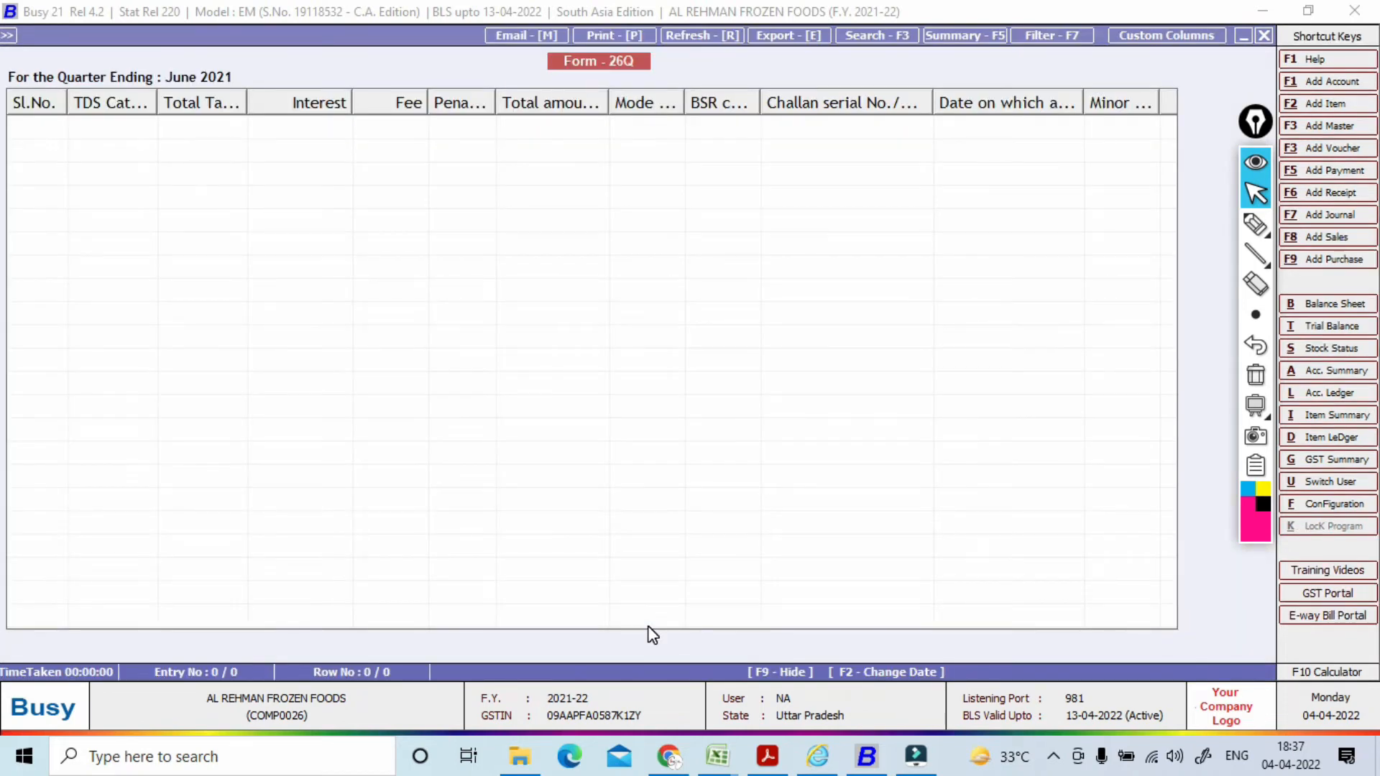
key("Escape")
key("Escape")
key("Escape")
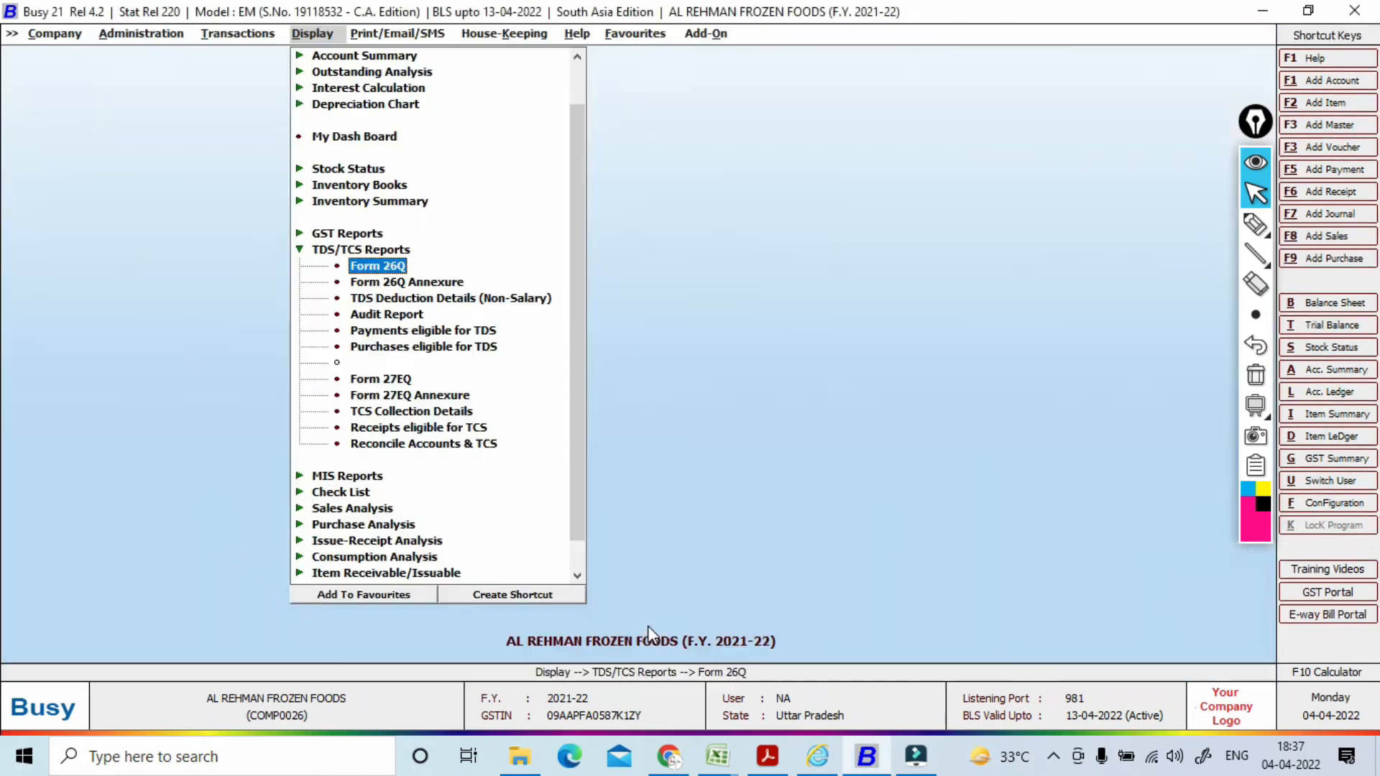
Step: Open the TDS Deduction Details (Non-Salary) report
key("Down")
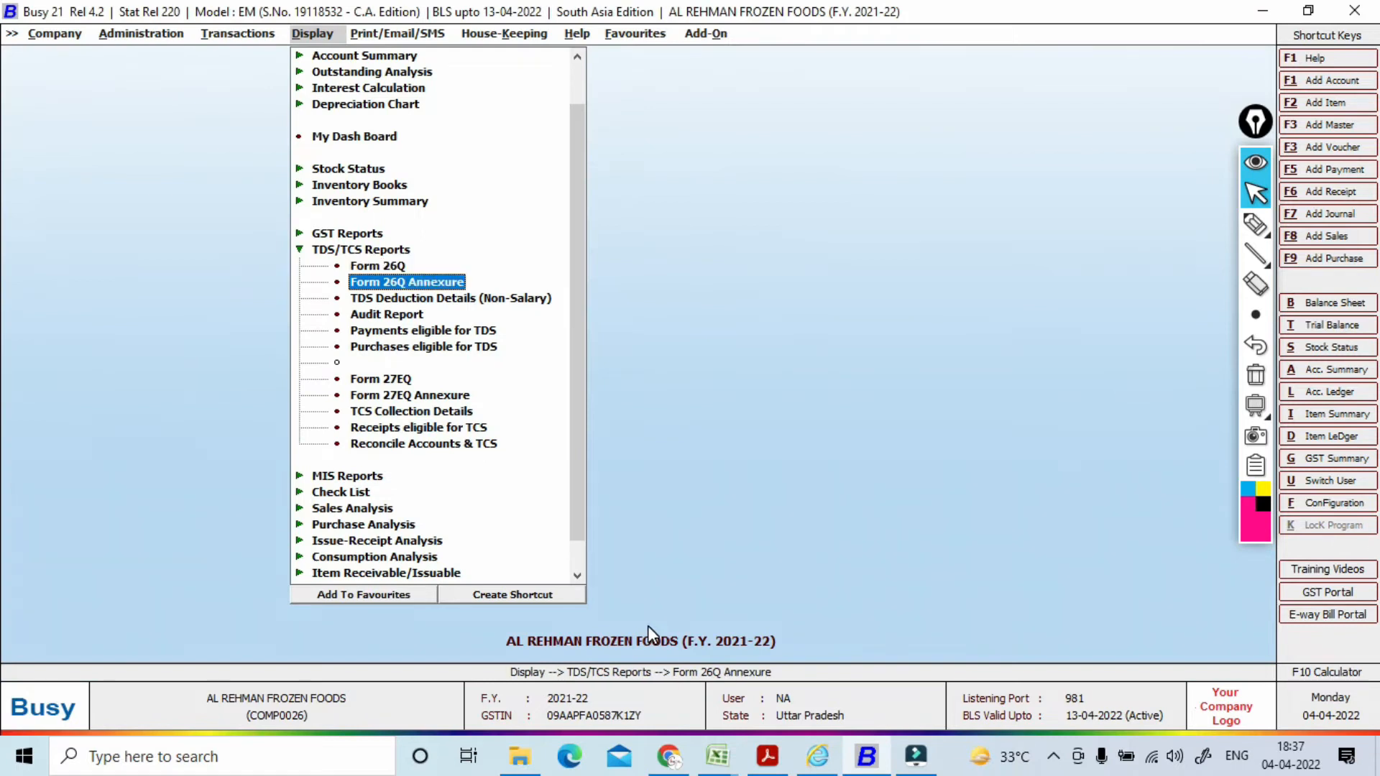
key("Down")
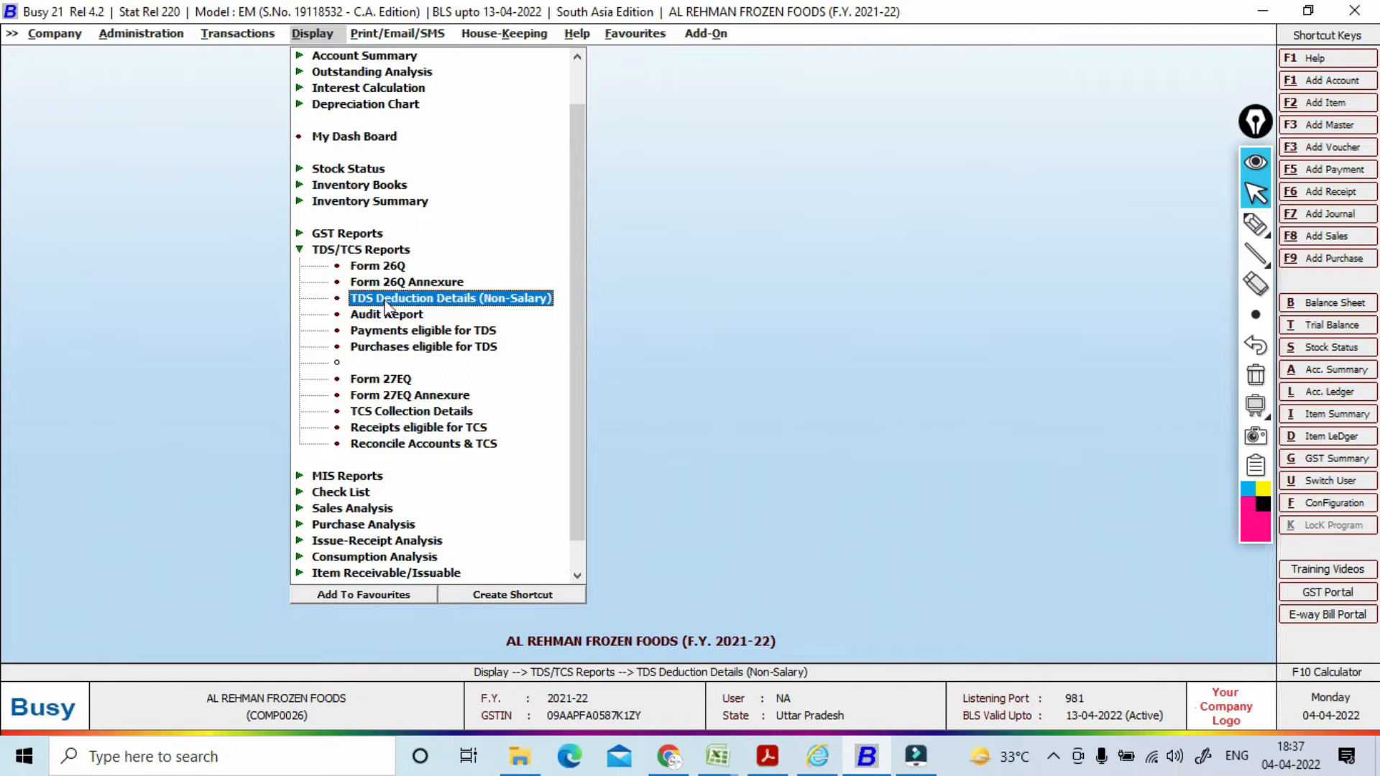
left_click(445, 303)
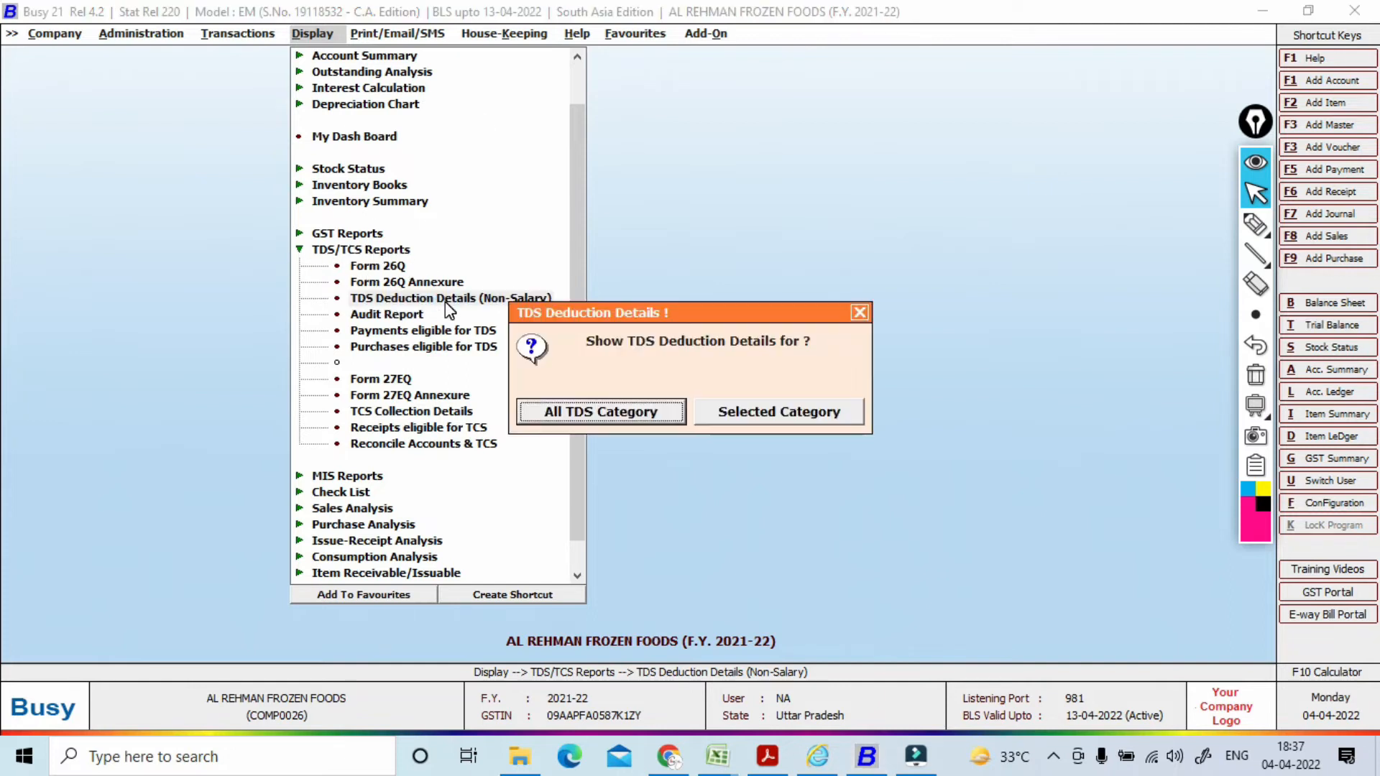
Step: View April 2021 TDS details for all categories and deductees, showing 10,500 TDS on 1,05,000
key("Return")
key("Return")
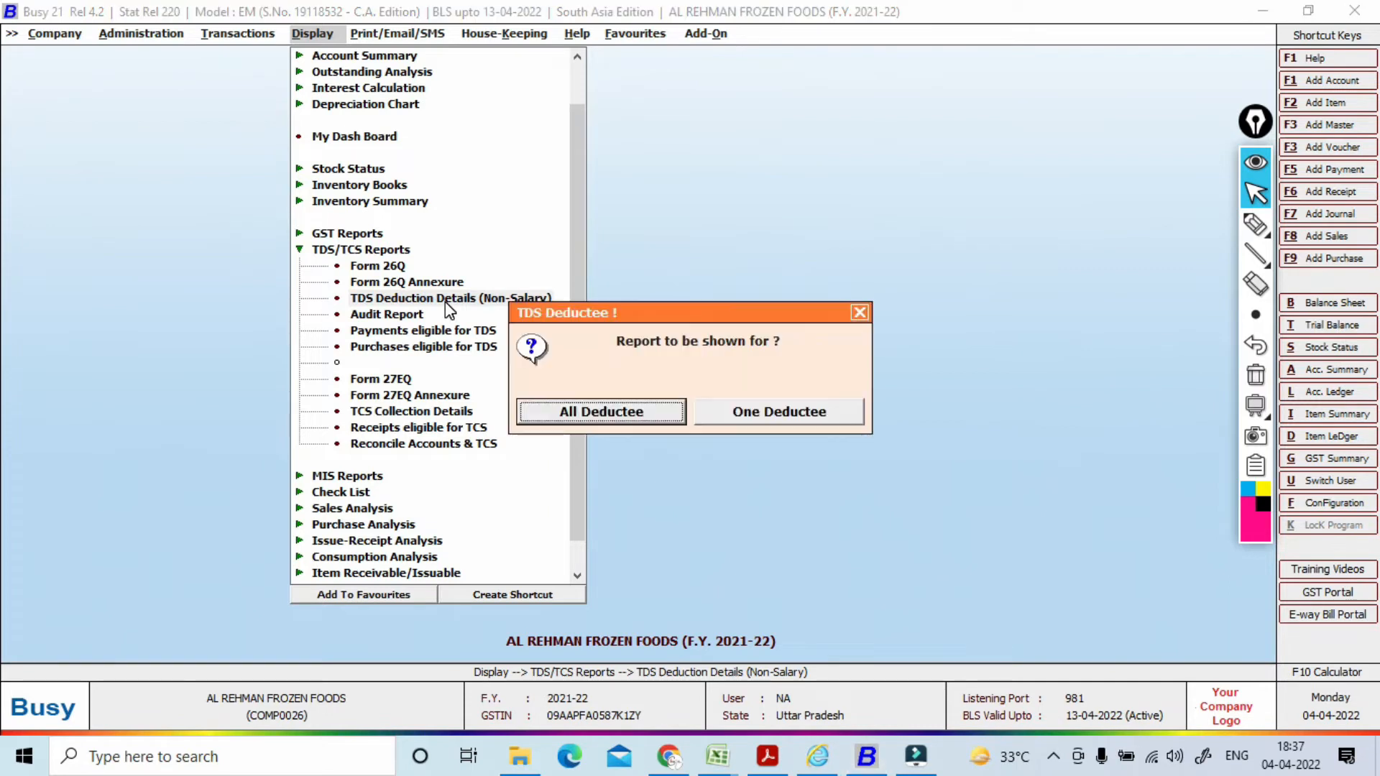
key("Return")
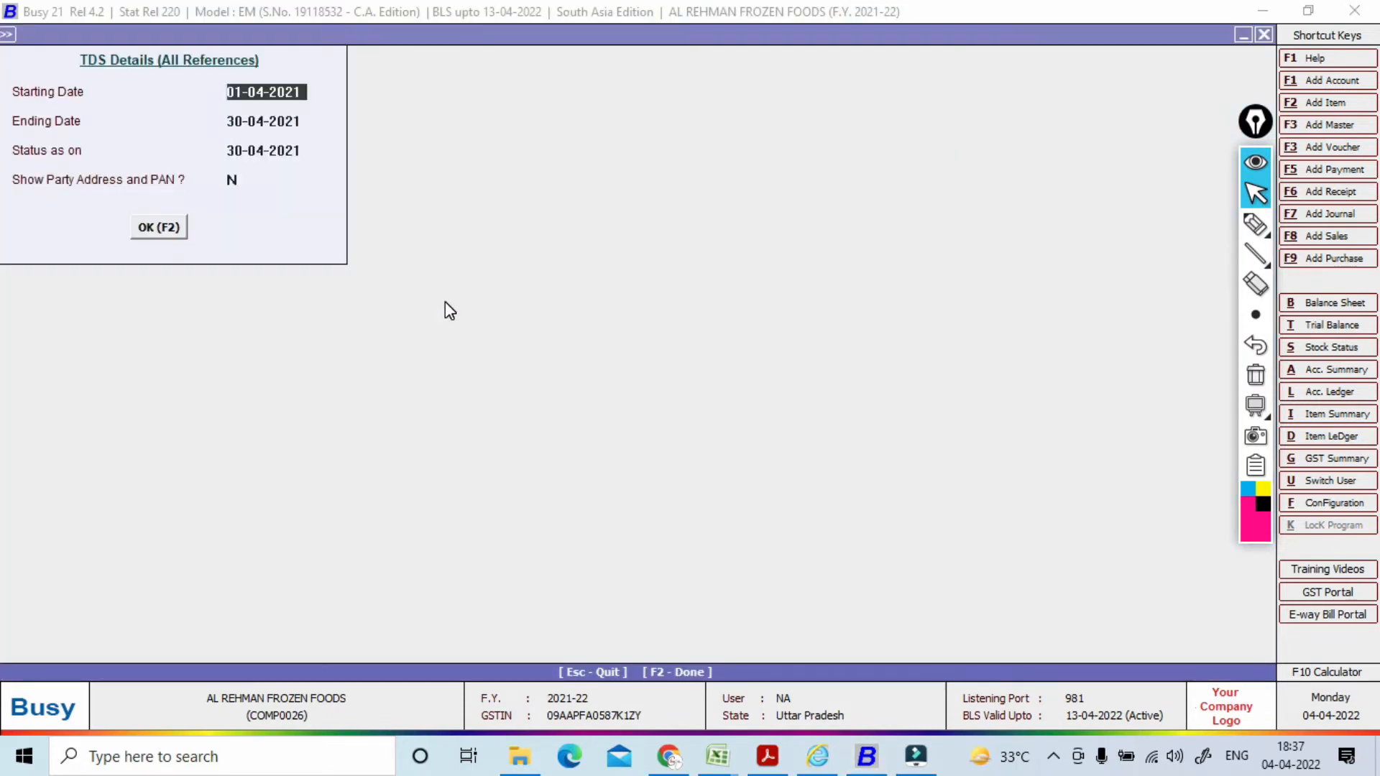
key("Return")
key("Return")
key("Return")
key("Return")
key("Return")
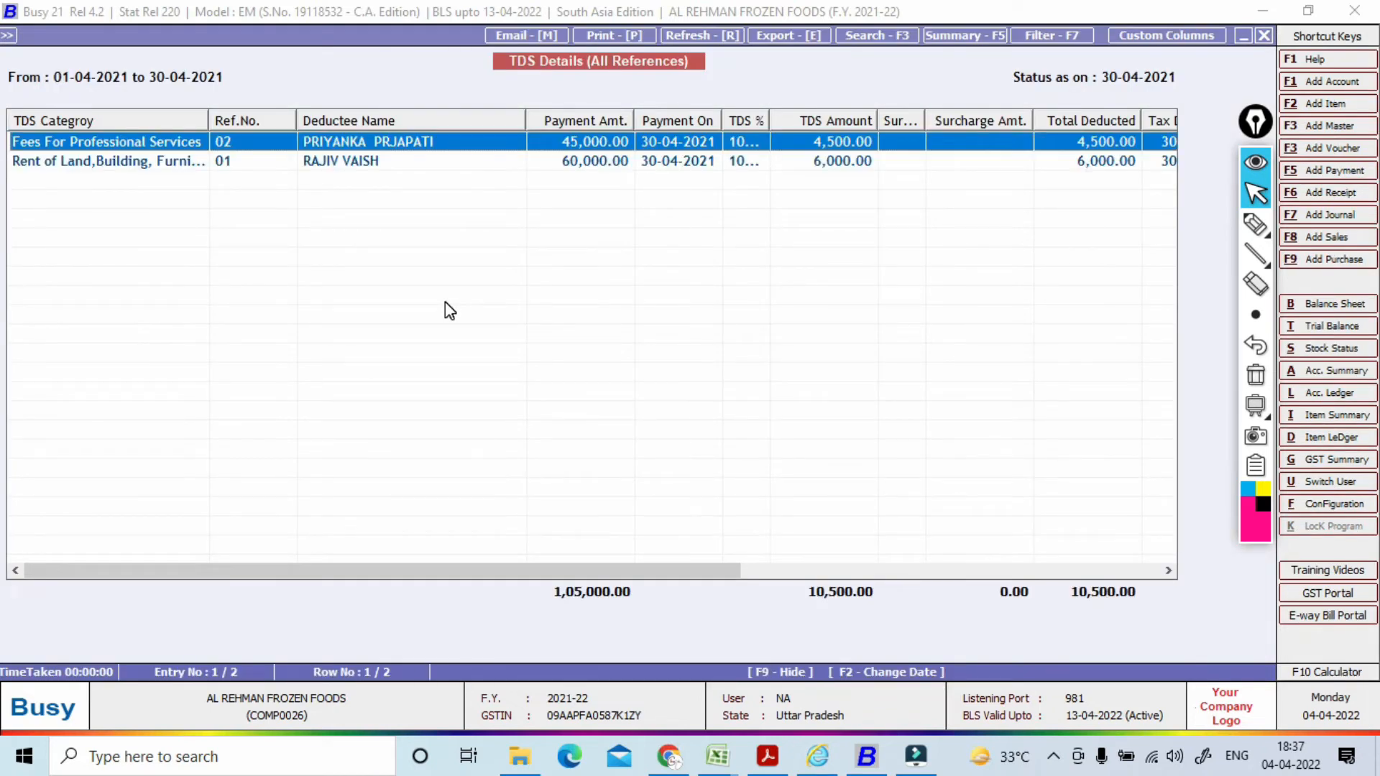
key("Escape")
key("Escape")
key("Escape")
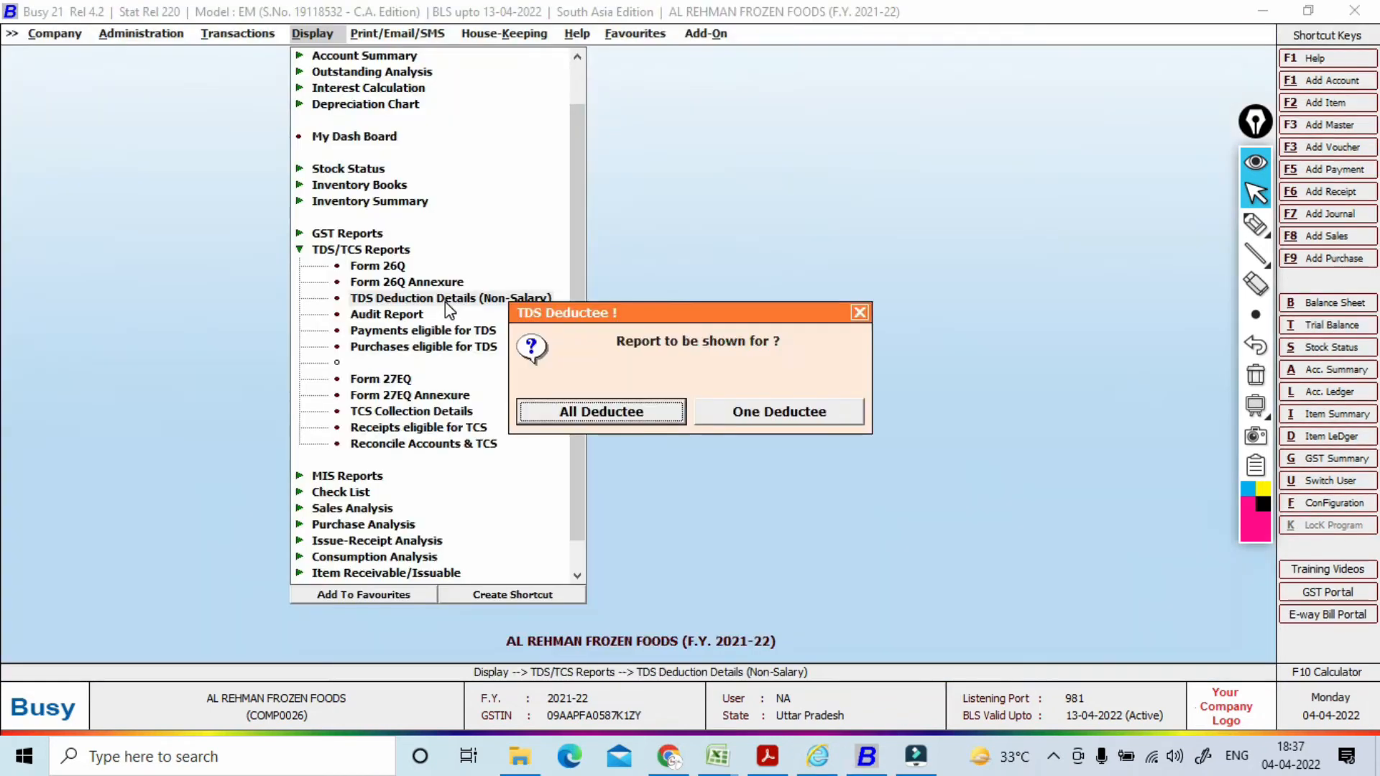
key("Escape")
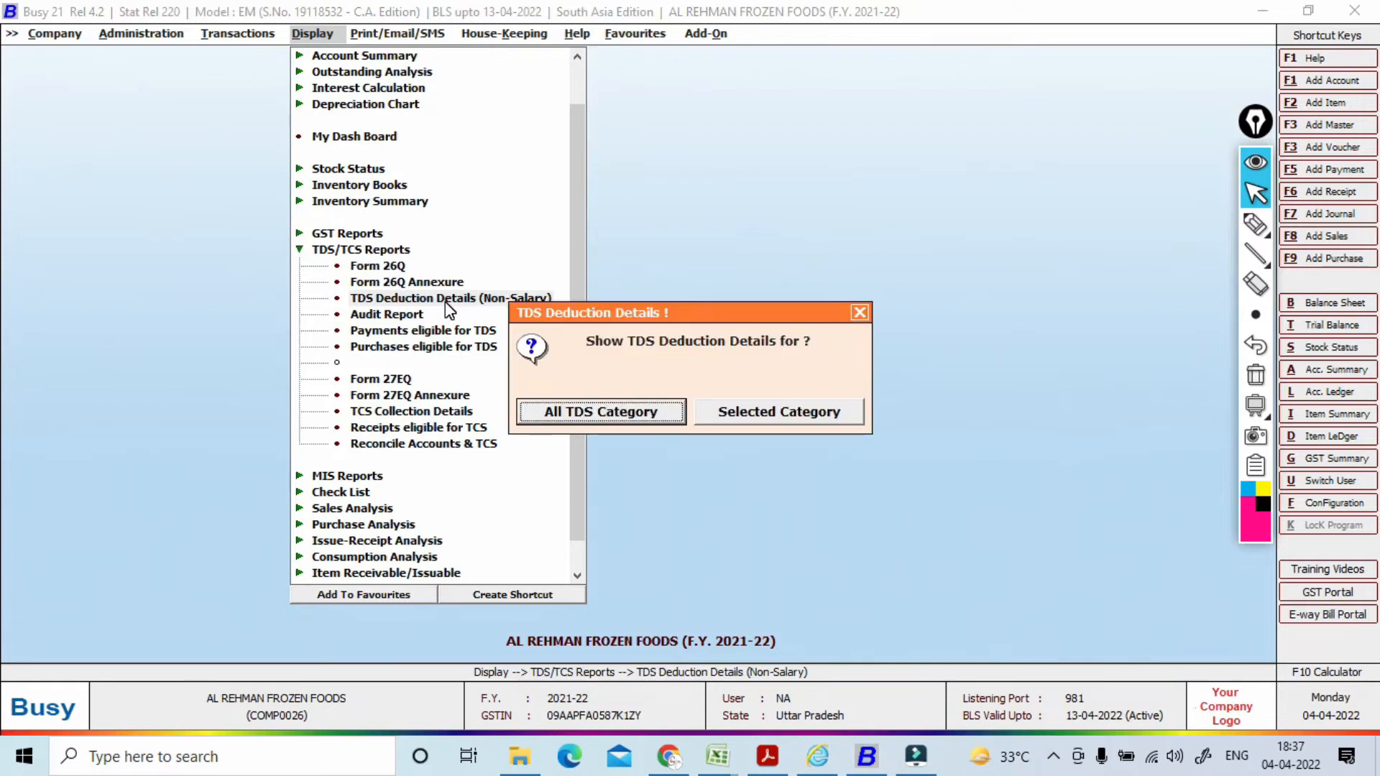
key("Escape")
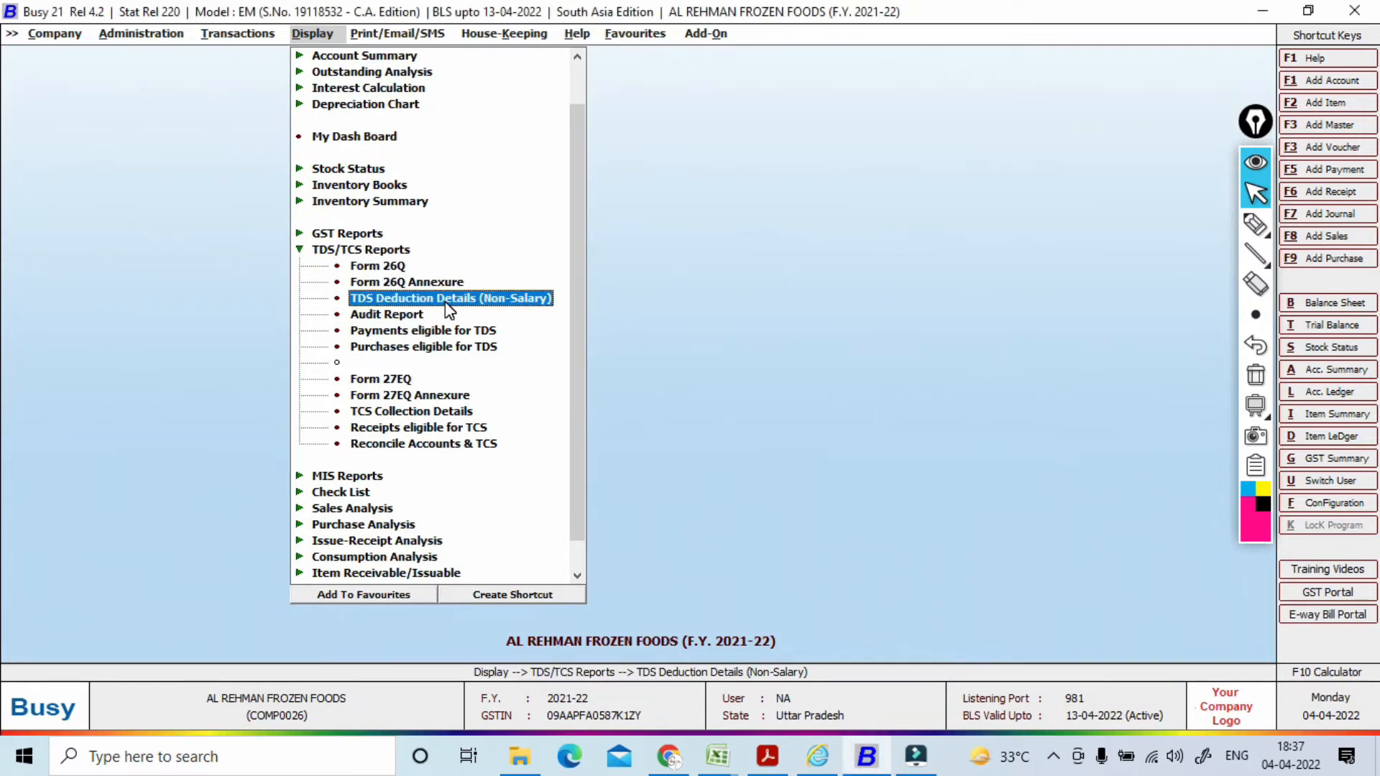
Step: Open the TDS Audit Report for all deductees and all TDS categories
key("Down")
key("Return")
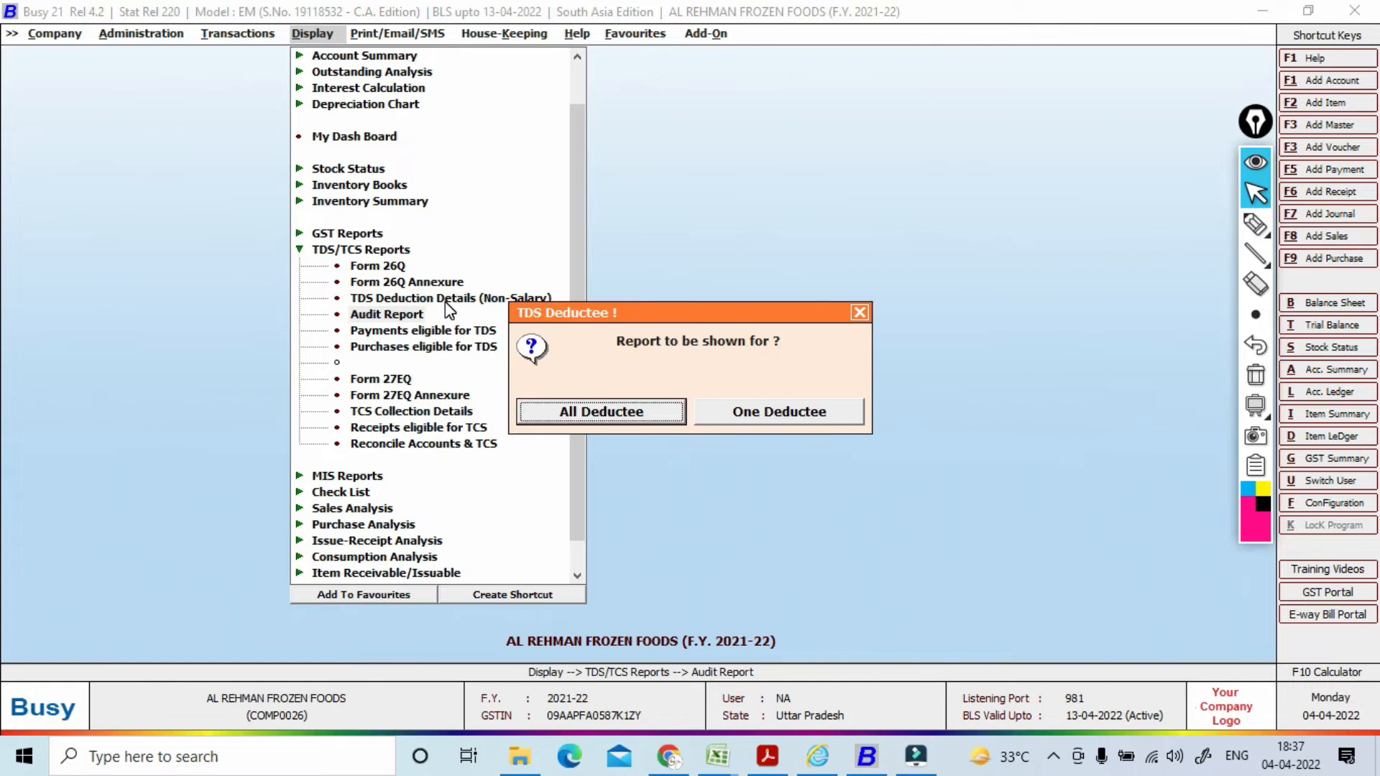
key("Return")
key("Return")
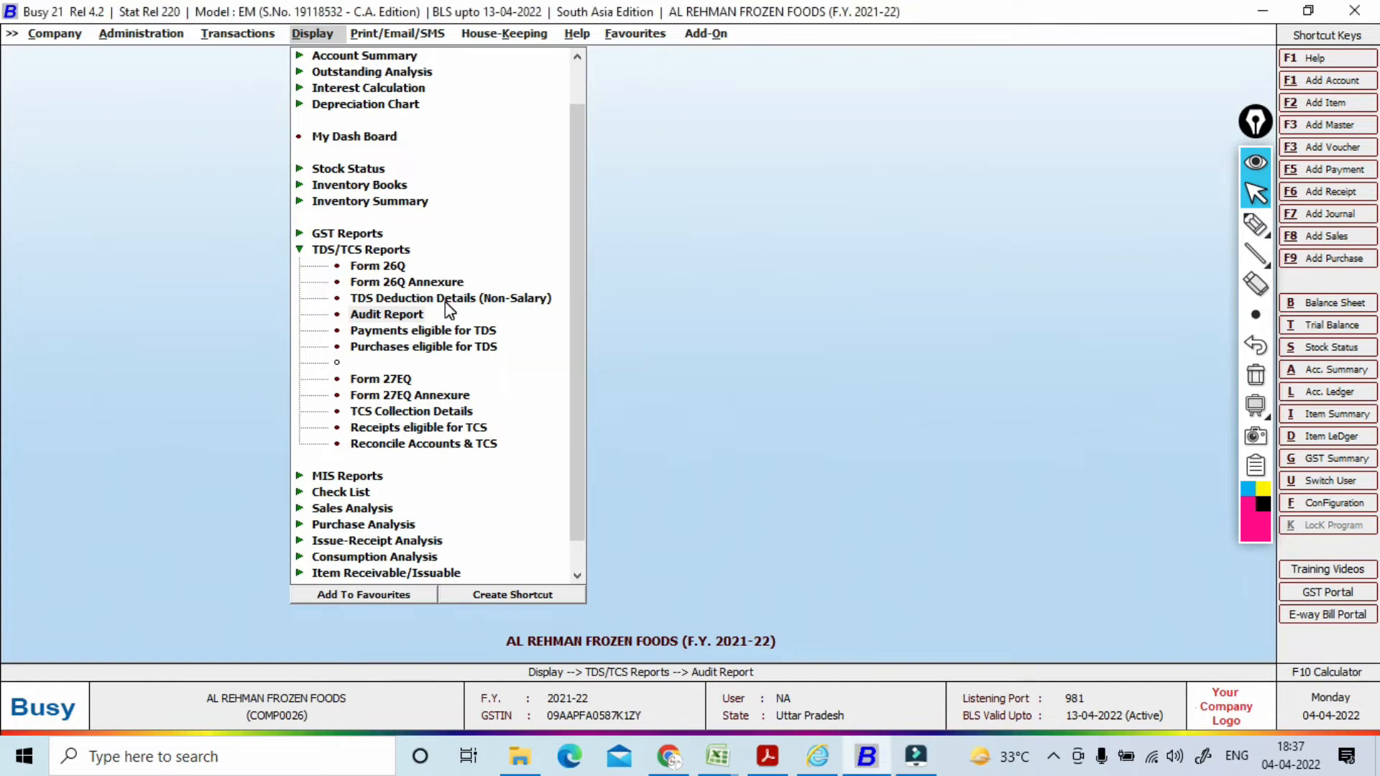
key("Return")
key("Return")
key("Return")
key("Return")
key("Return")
key("Return")
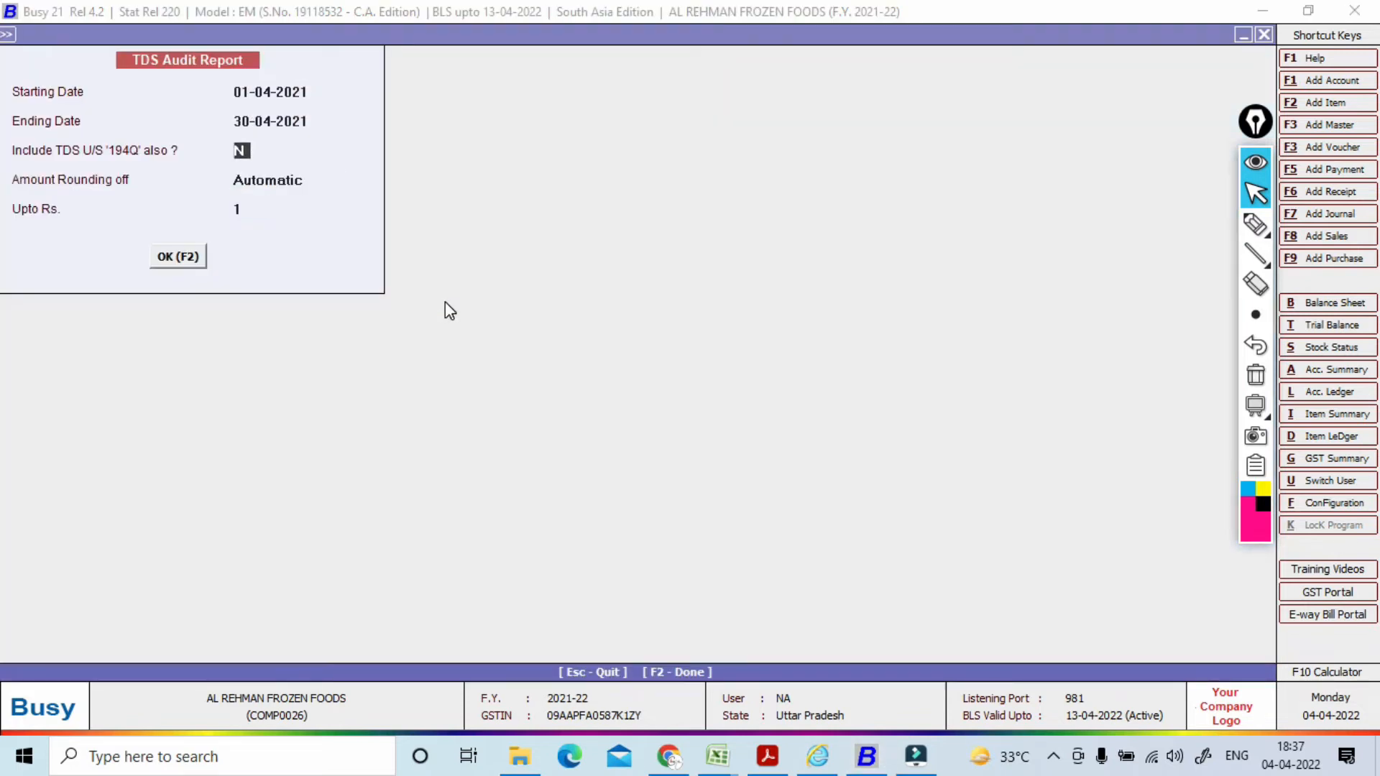
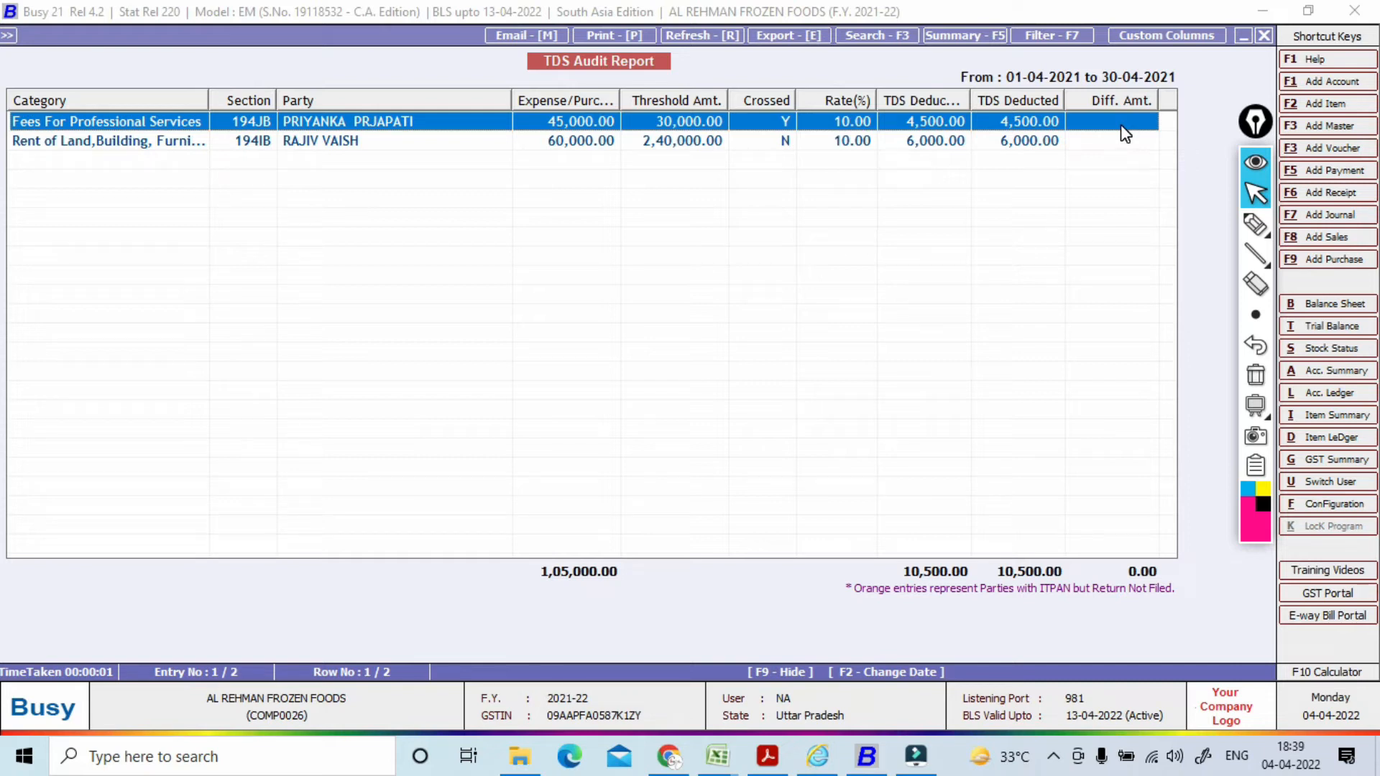
Step: Close the TDS Audit Report and dismiss its follow-up prompts
key("Escape")
key("Escape")
key("Return")
key("Return")
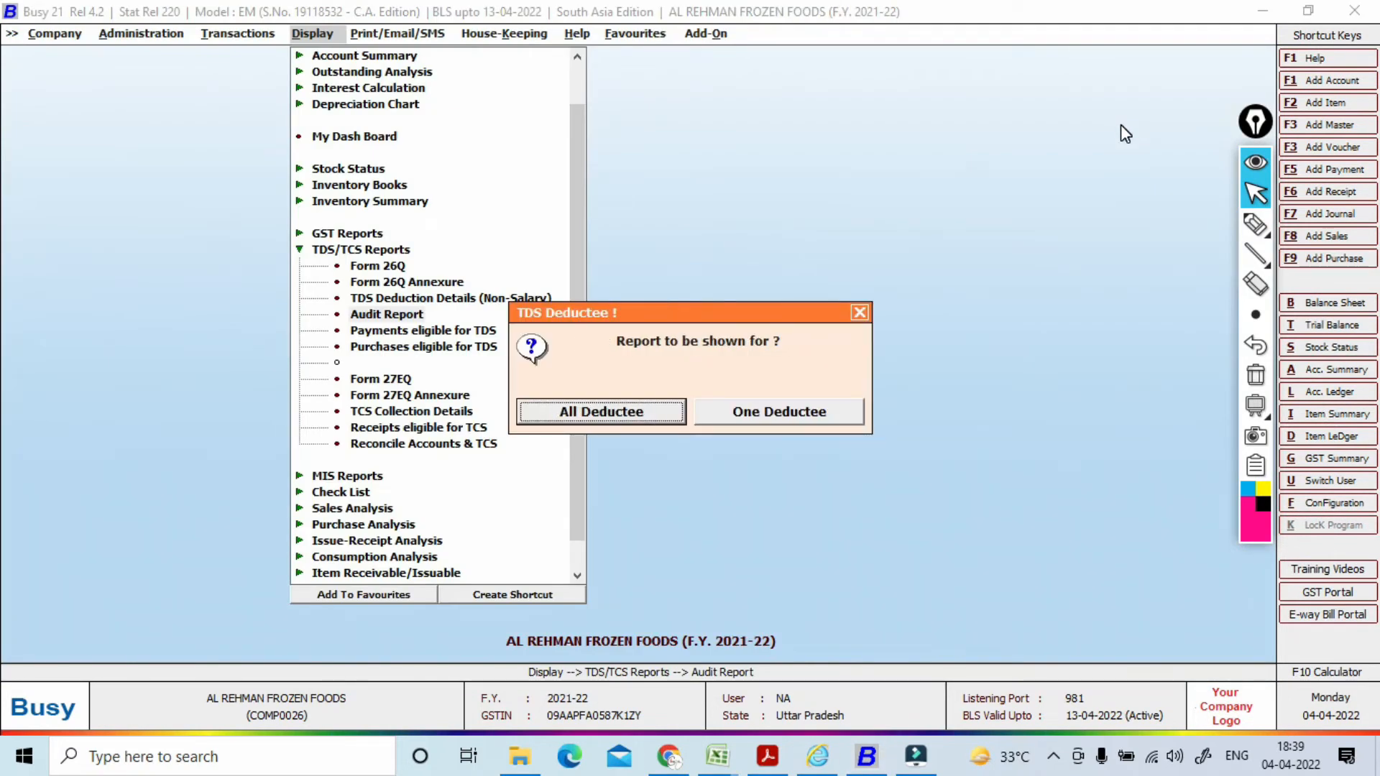
key("Escape")
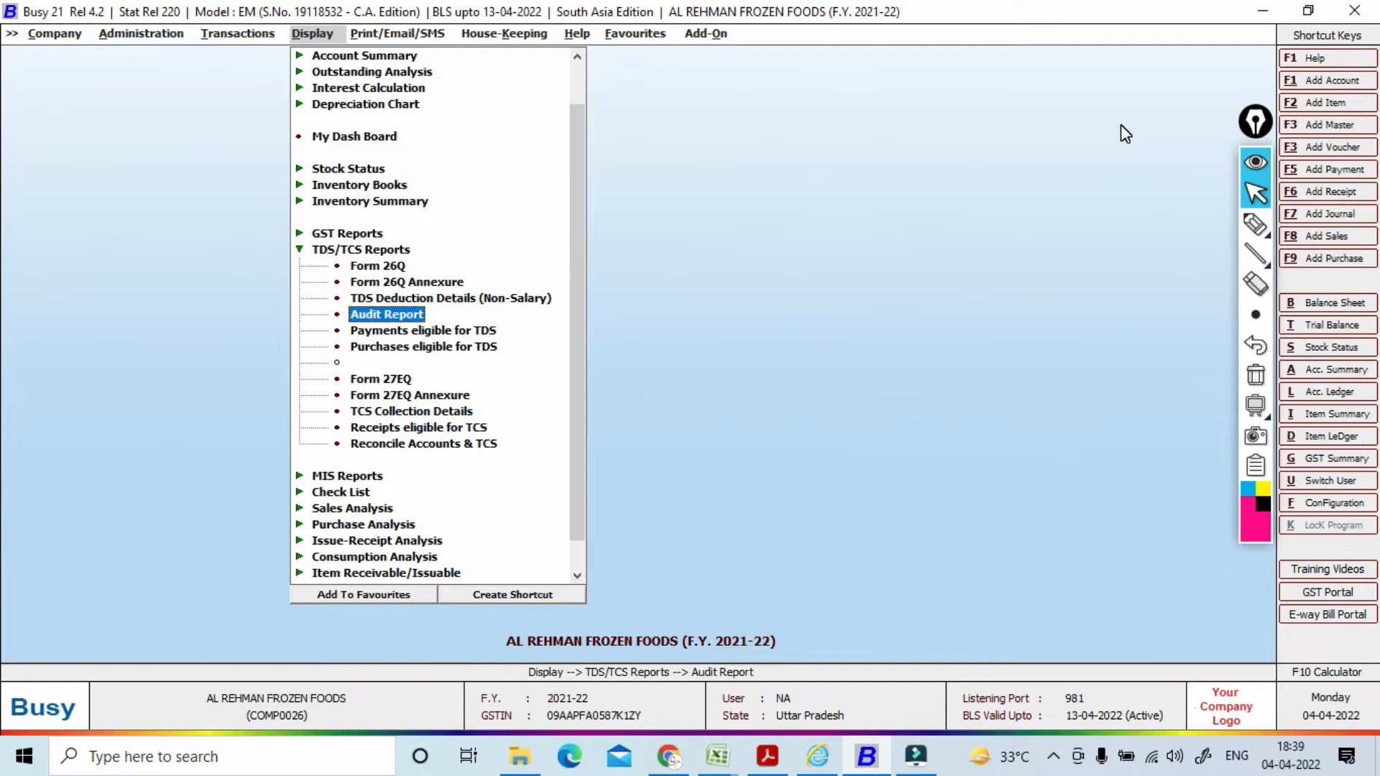
Step: Highlight 'TDS' on screen as a note, then erase the annotation
left_click(1255, 224)
mouse_move(623, 253)
left_mouse_down()
mouse_move(634, 276)
mouse_move(637, 239)
mouse_move(672, 226)
mouse_move(627, 291)
mouse_move(602, 250)
left_mouse_up()
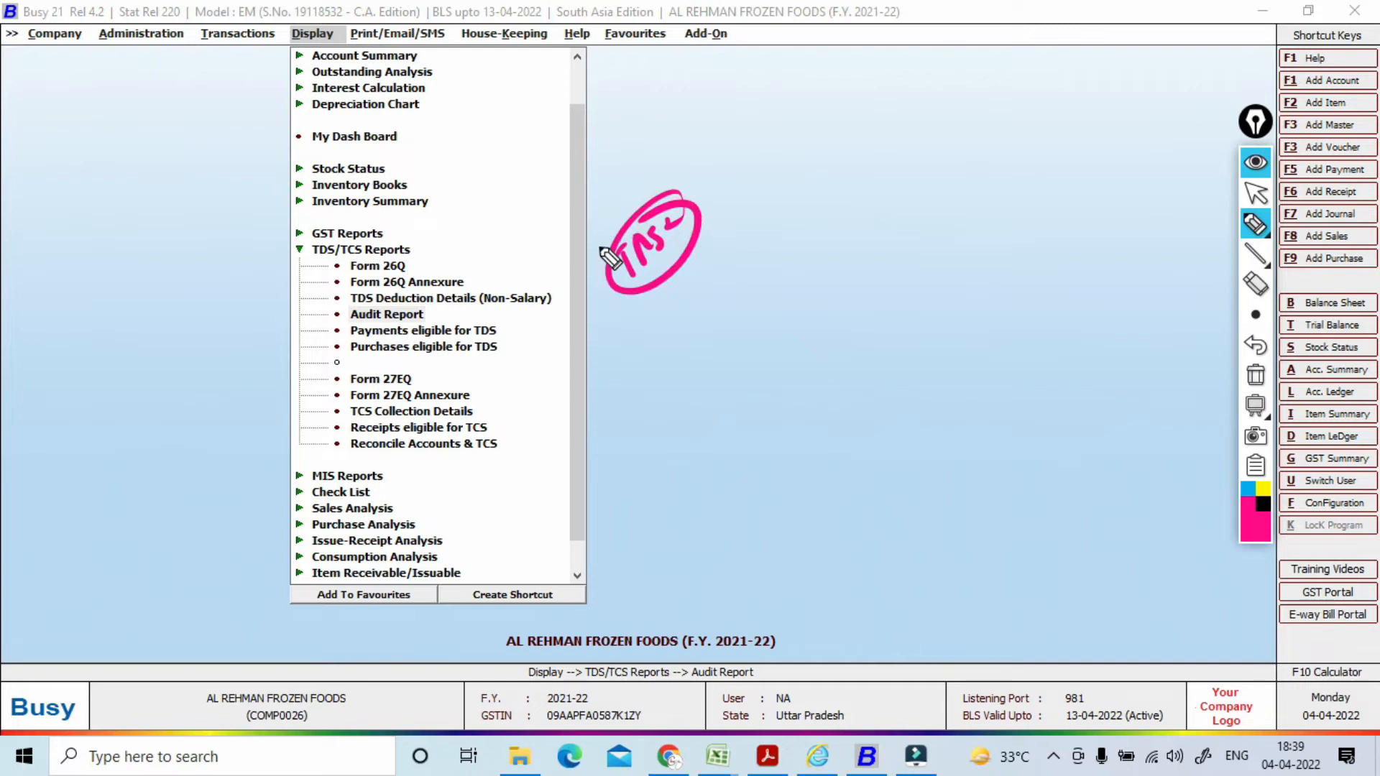
left_click(1256, 374)
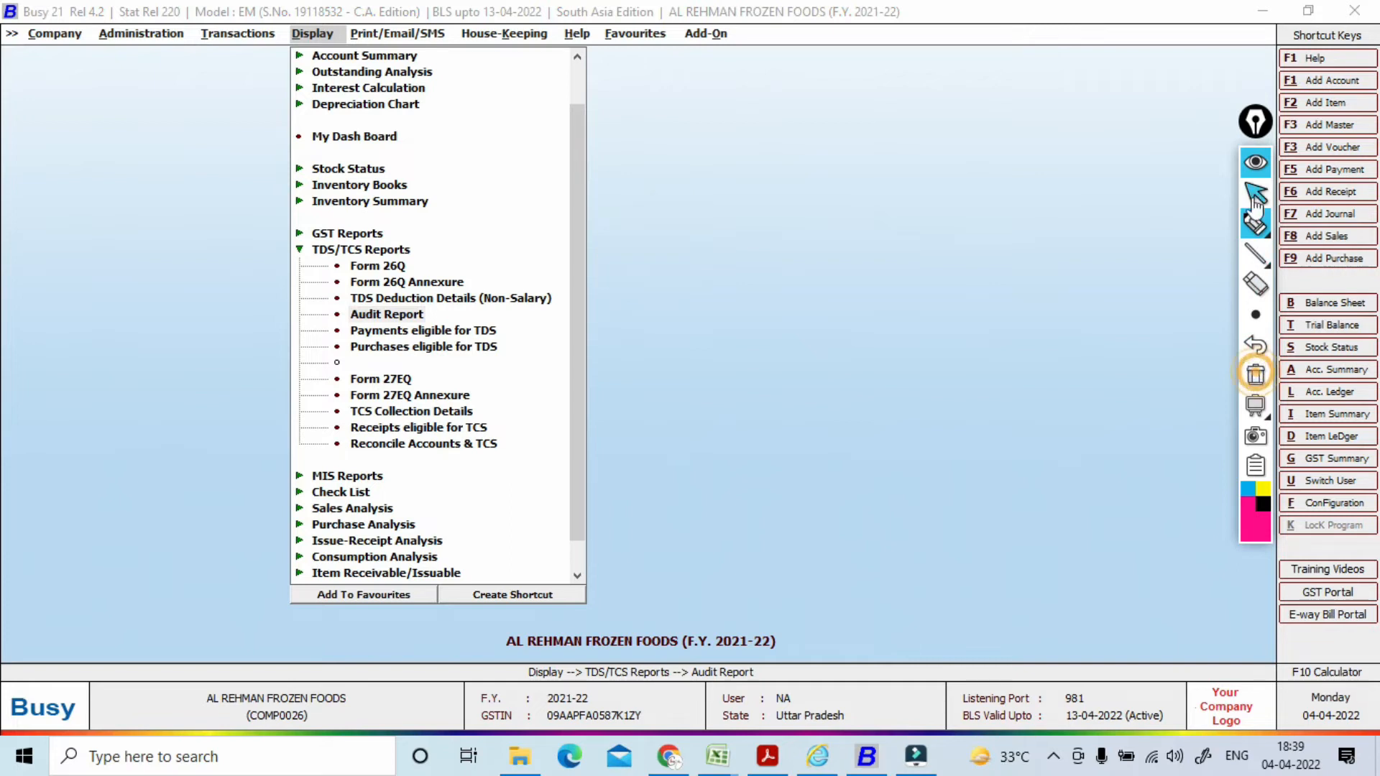
left_click(1256, 194)
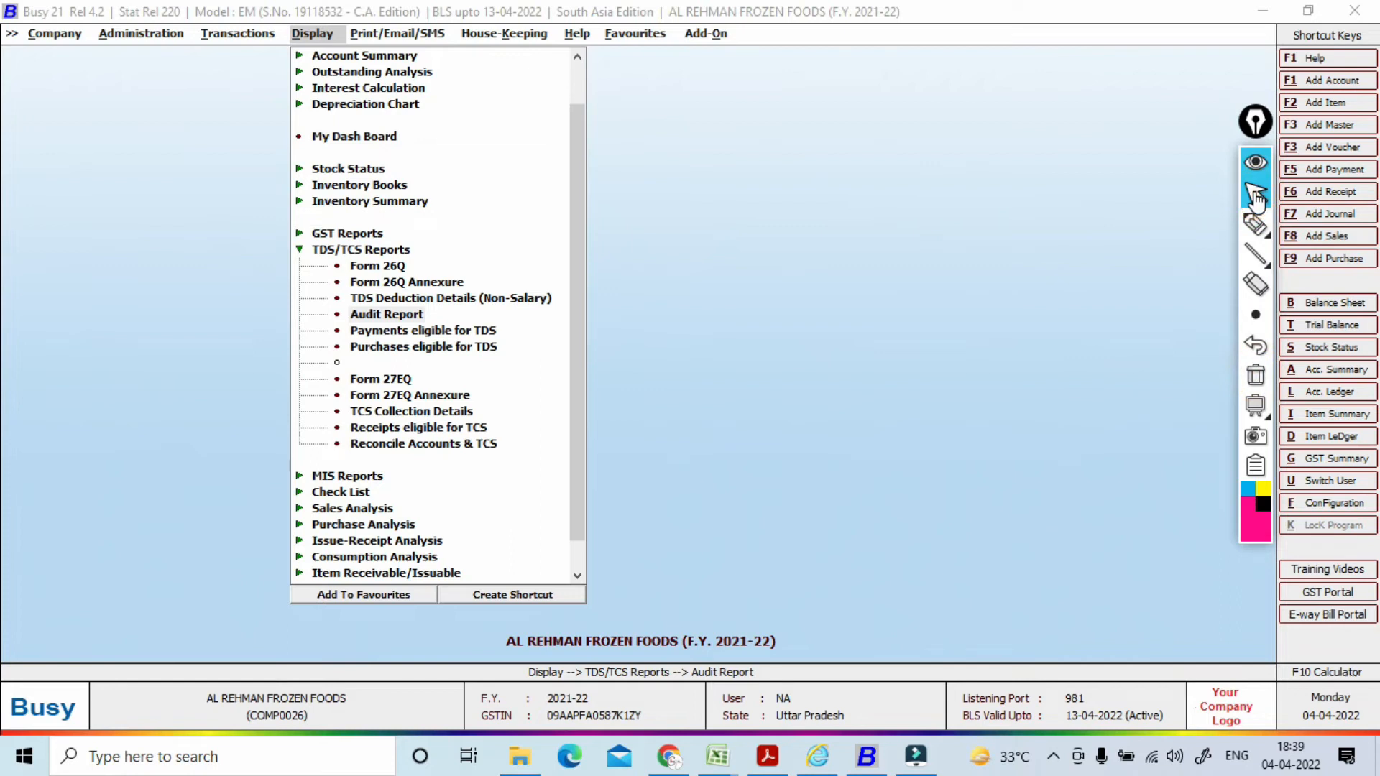
Step: Add a journal voucher in series Main dated 30-04-2021 debiting the professional's creditor account 40,500
left_click(223, 34)
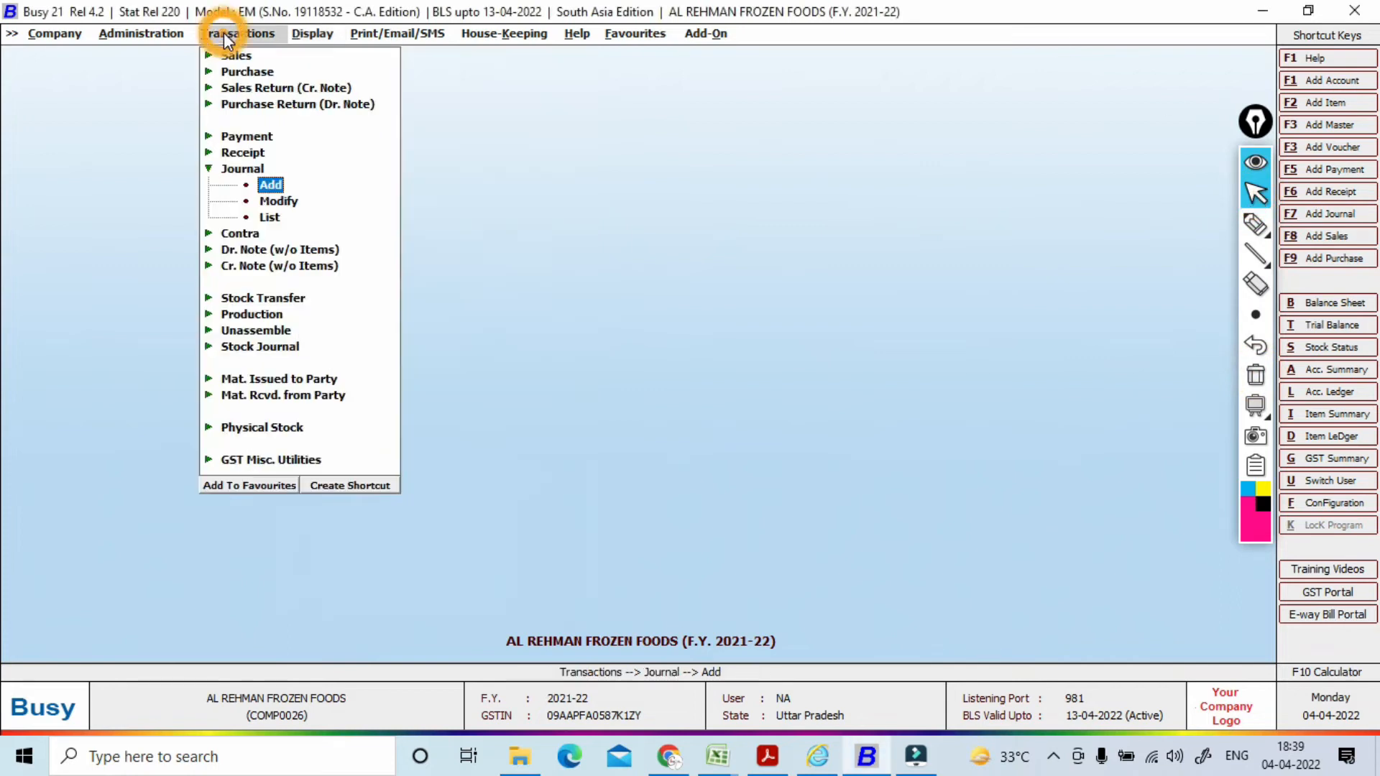
left_click(272, 185)
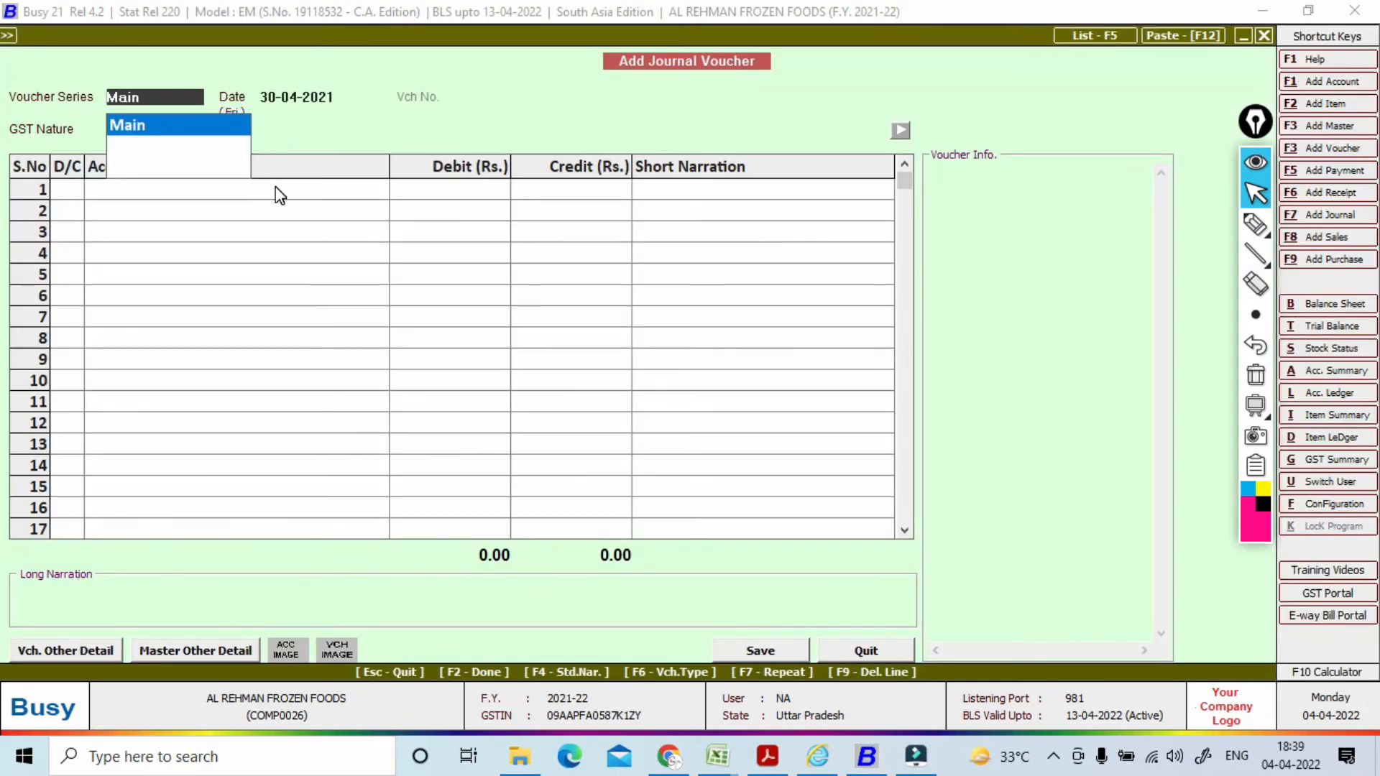
key("Return")
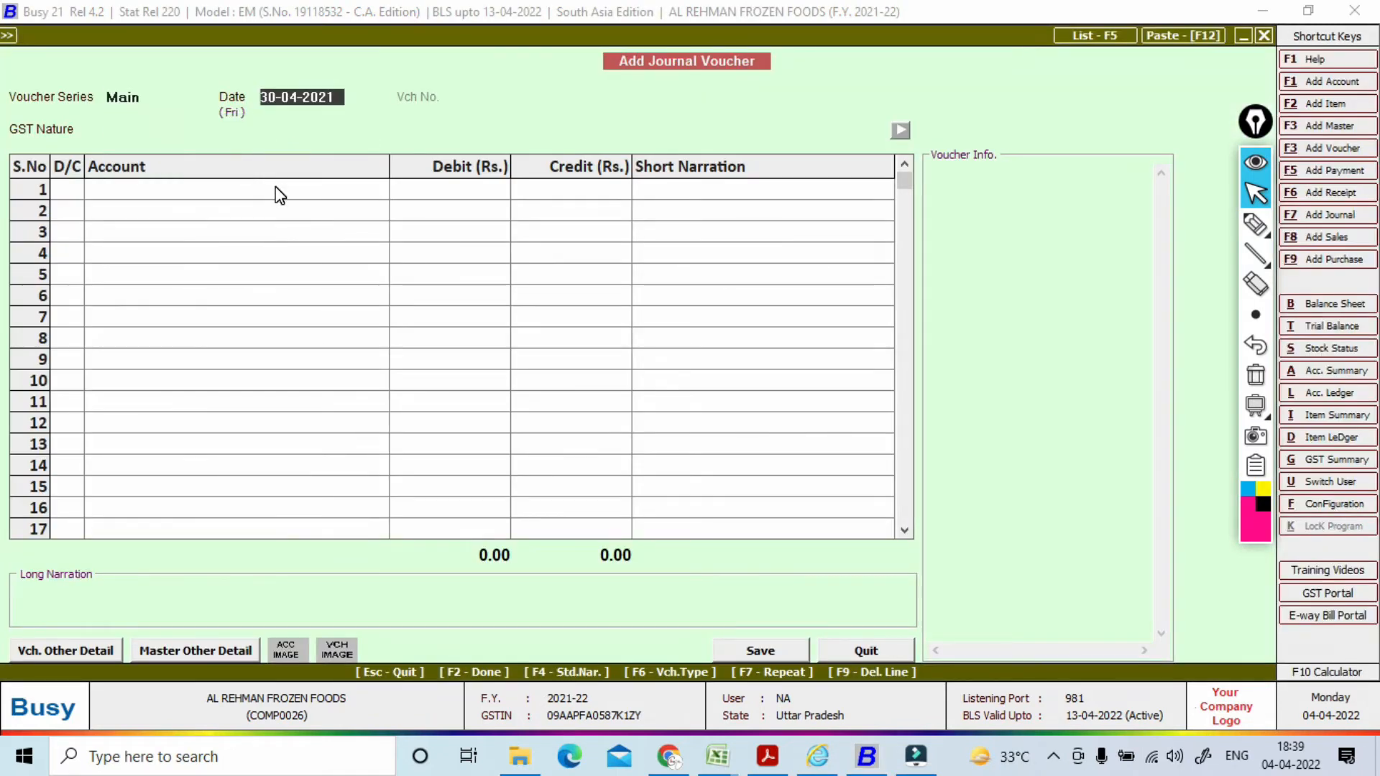
key("Return")
key("Return")
key("Return")
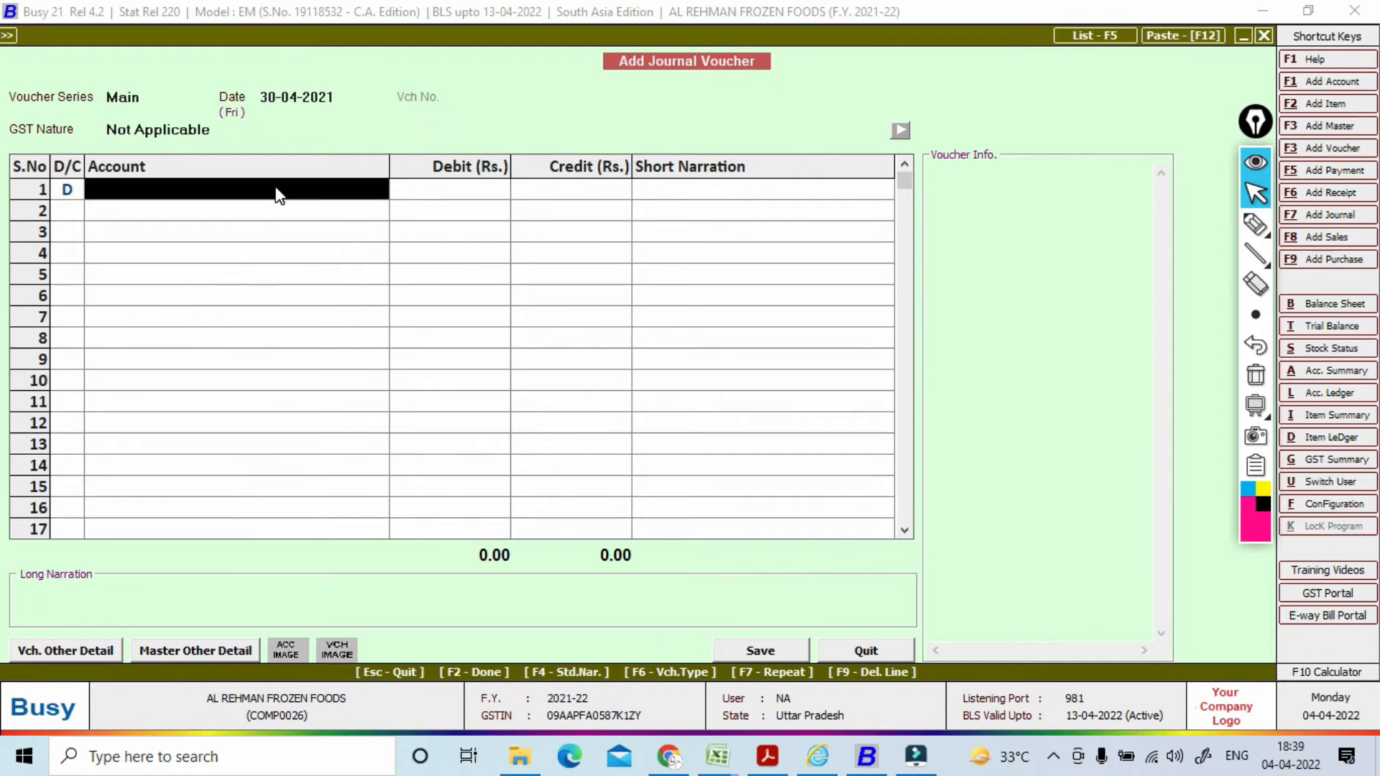
type("p")
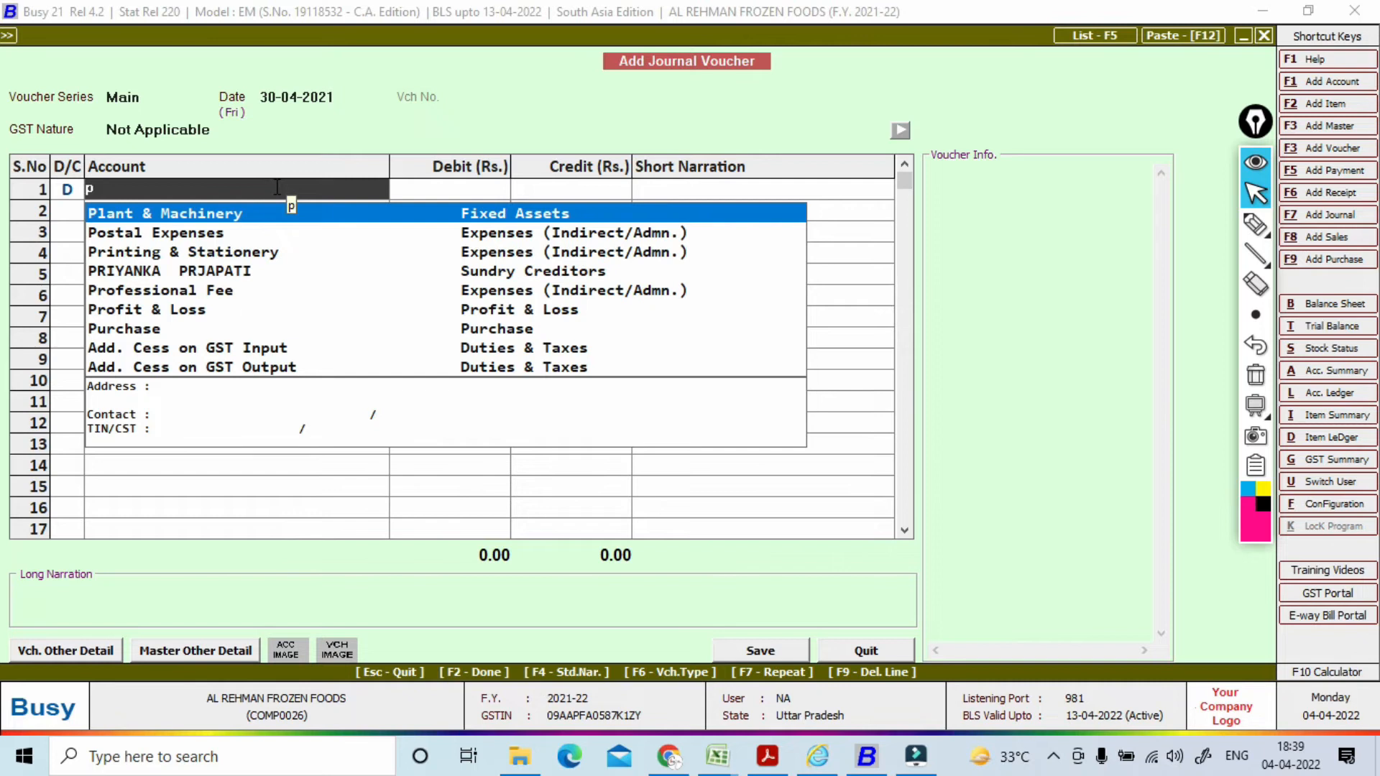
key("Down")
key("Down")
key("Down")
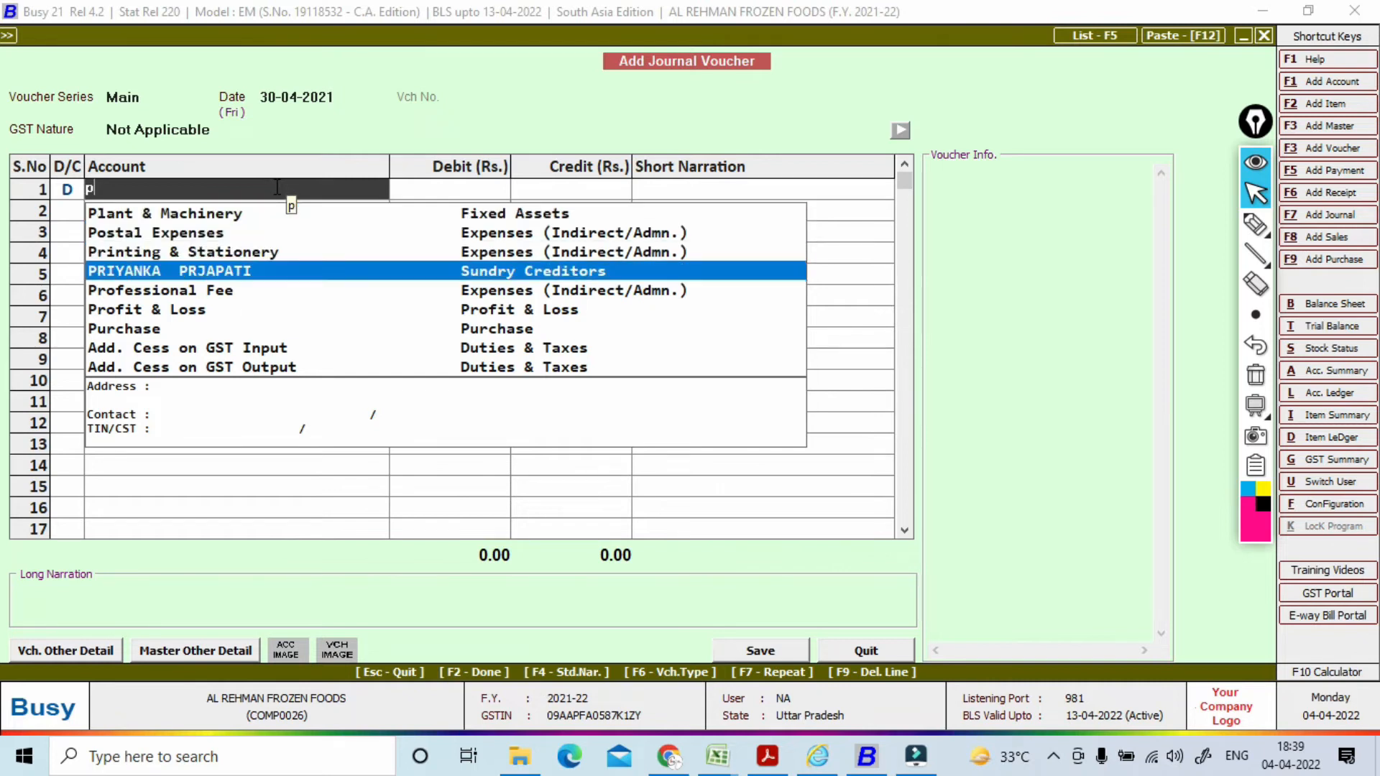
key("Return")
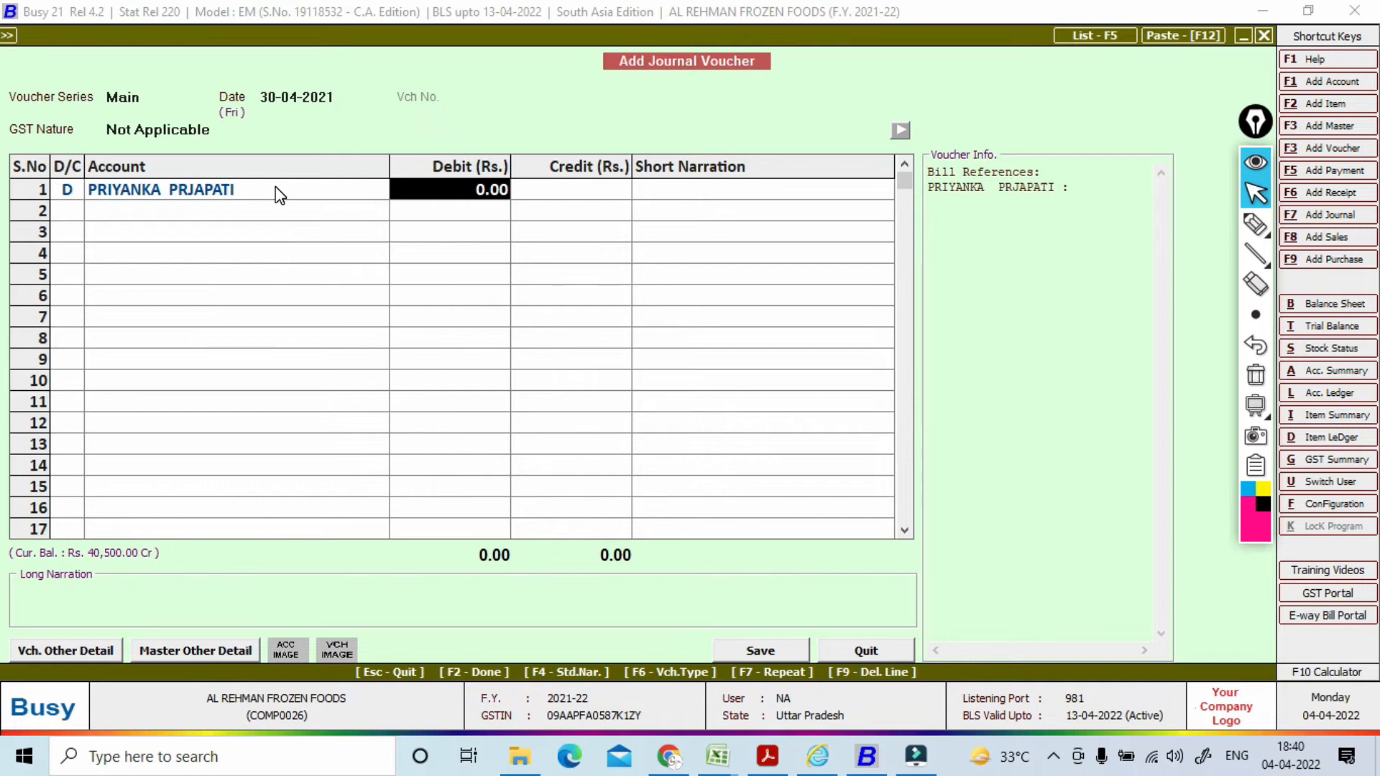
type("40500")
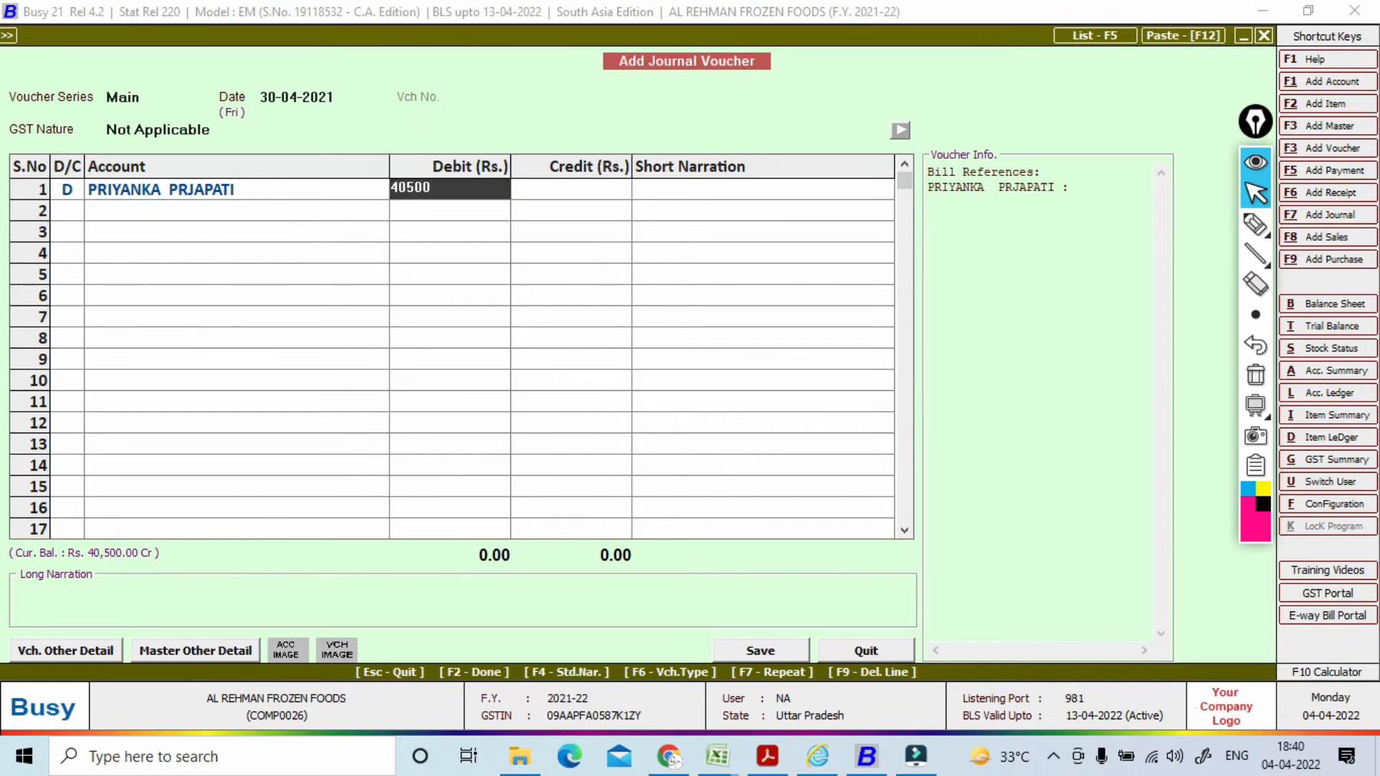
key("Return")
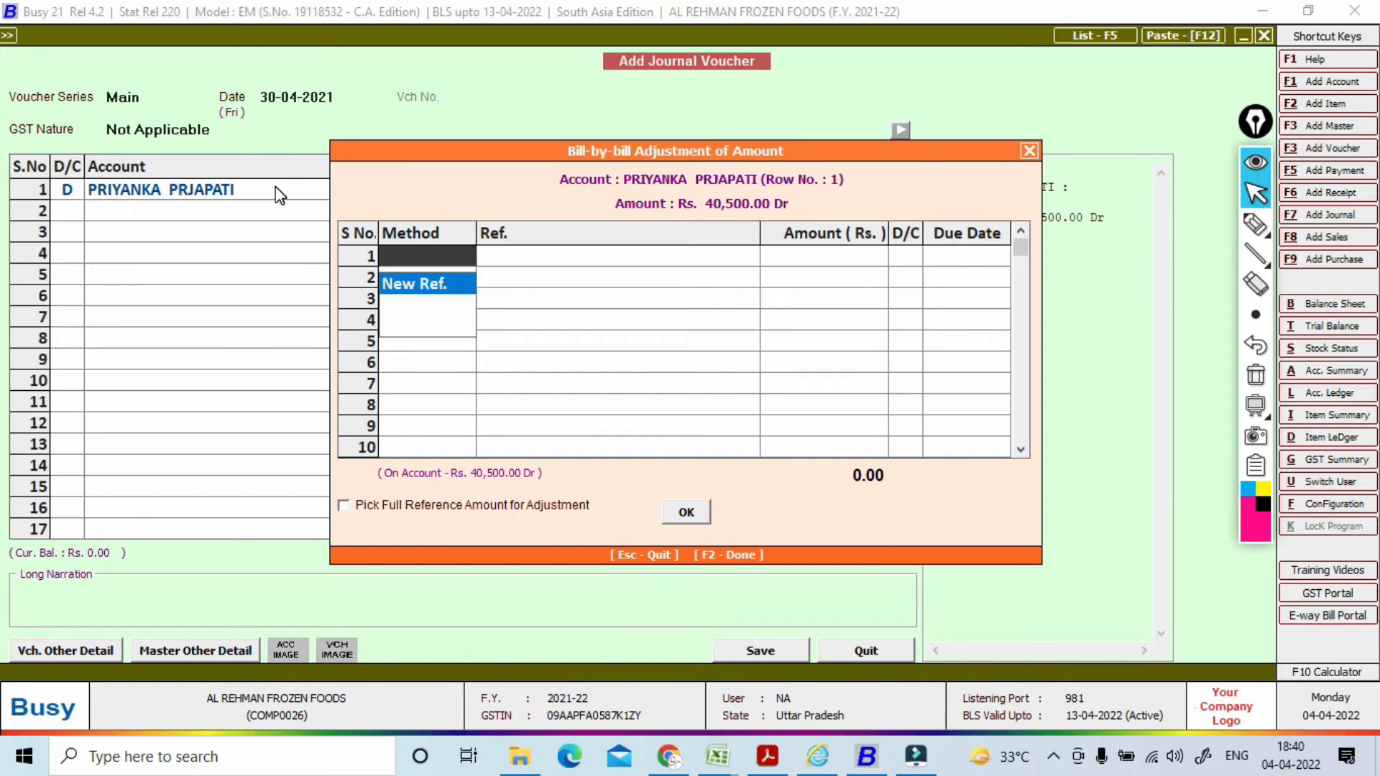
Step: Add new bill reference 01 for 40,500.00 Dr against the creditor's debit line
key("Return")
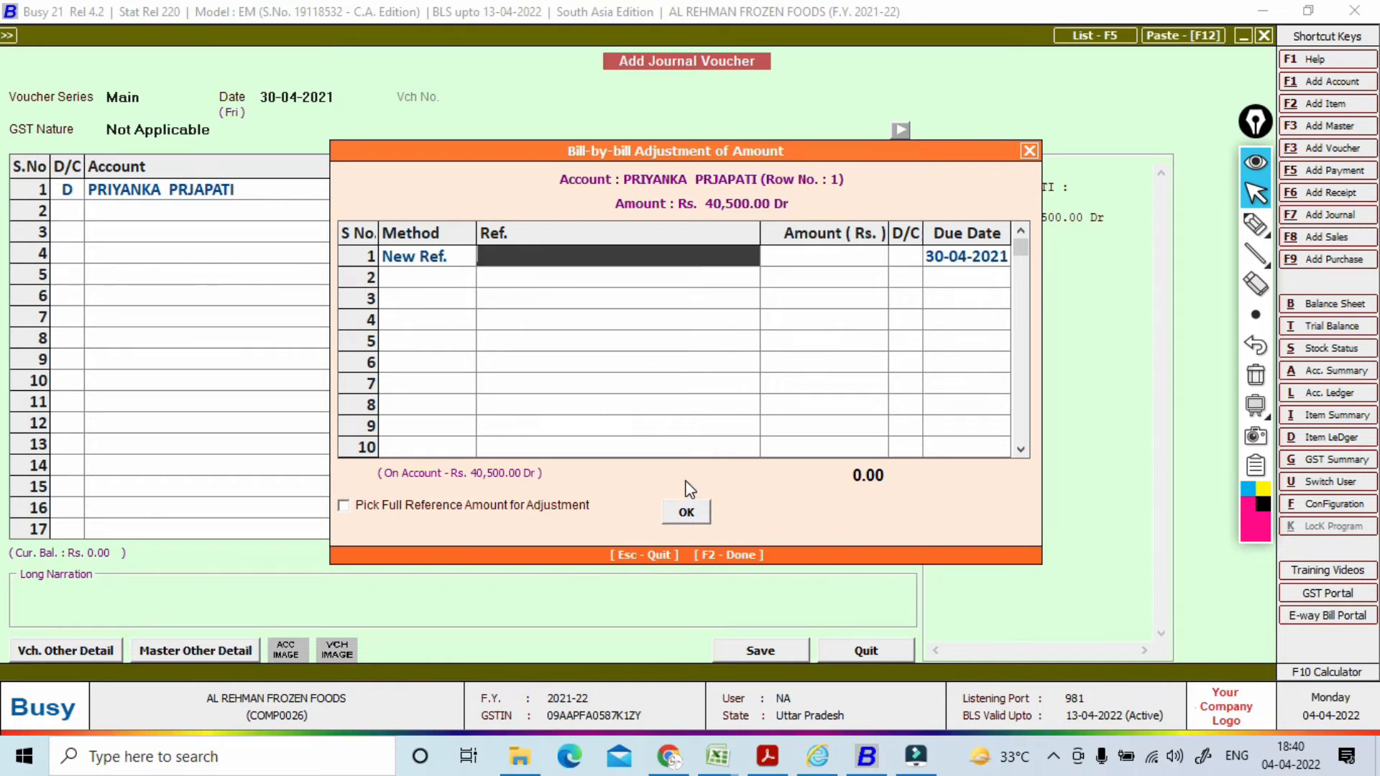
left_click(687, 512)
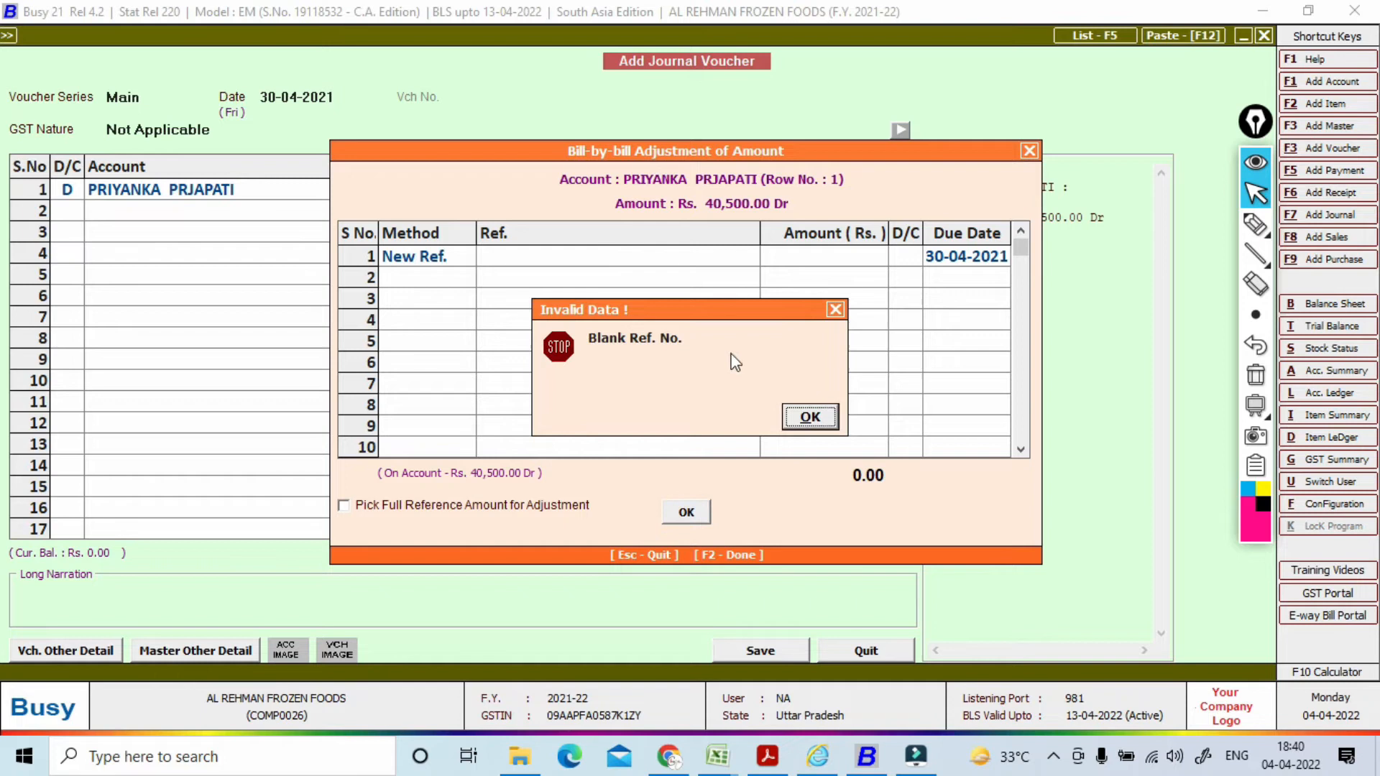
left_click(796, 415)
left_click(813, 410)
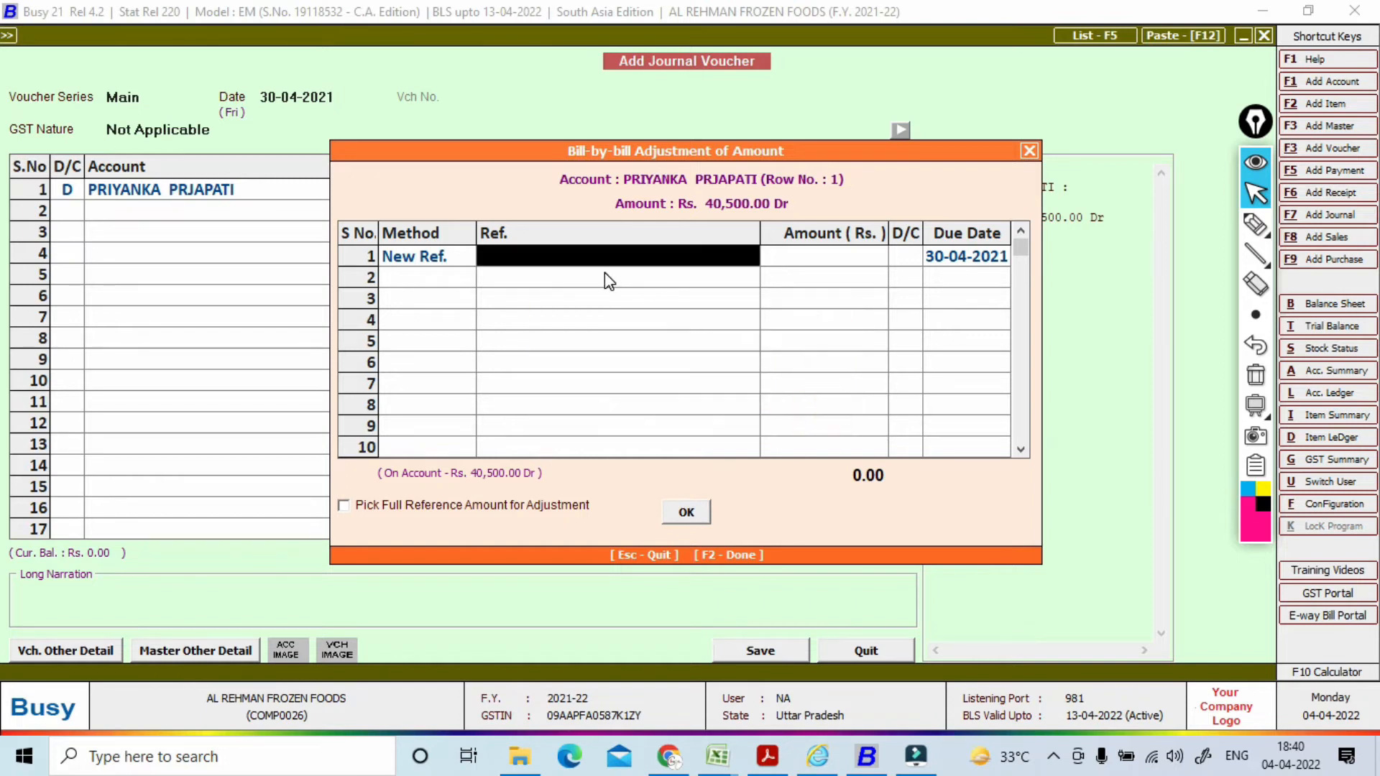
type("01")
key("Return")
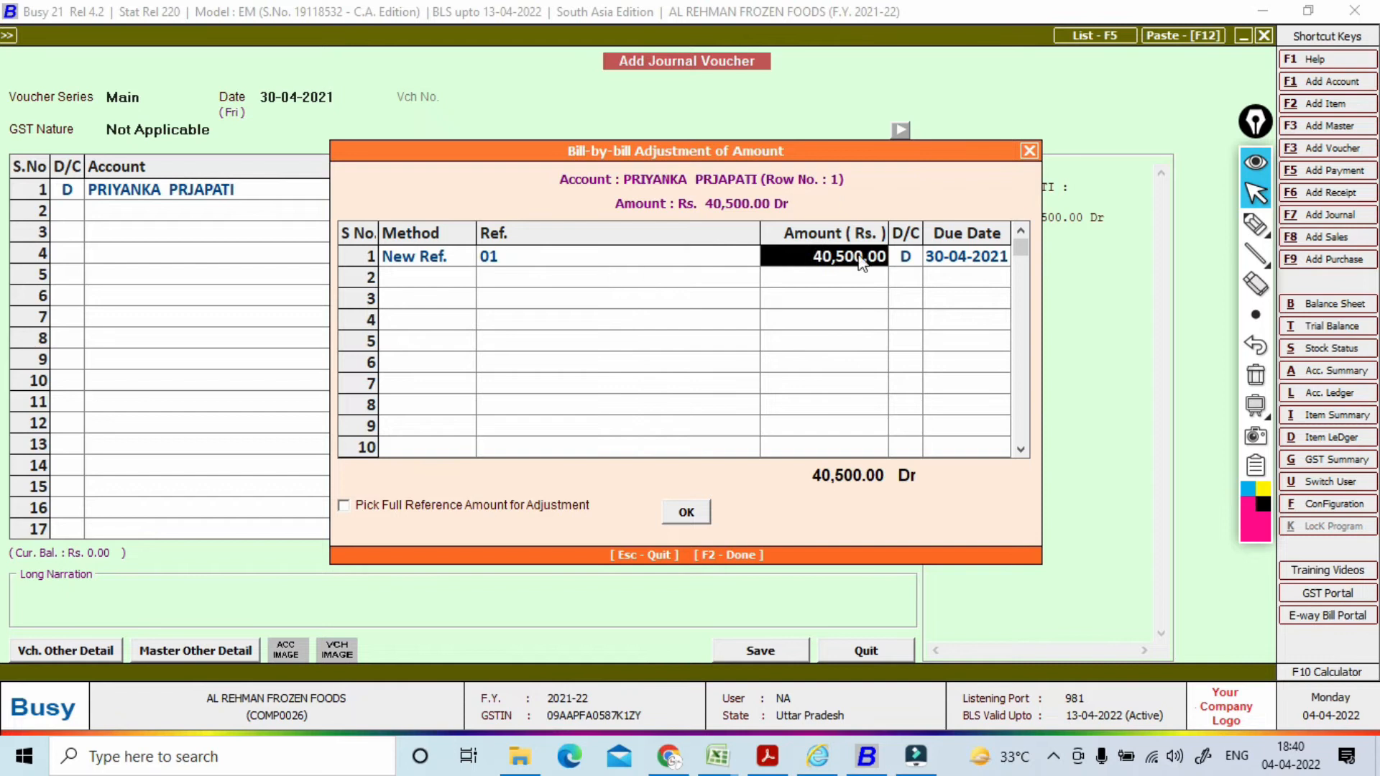
left_click(700, 510)
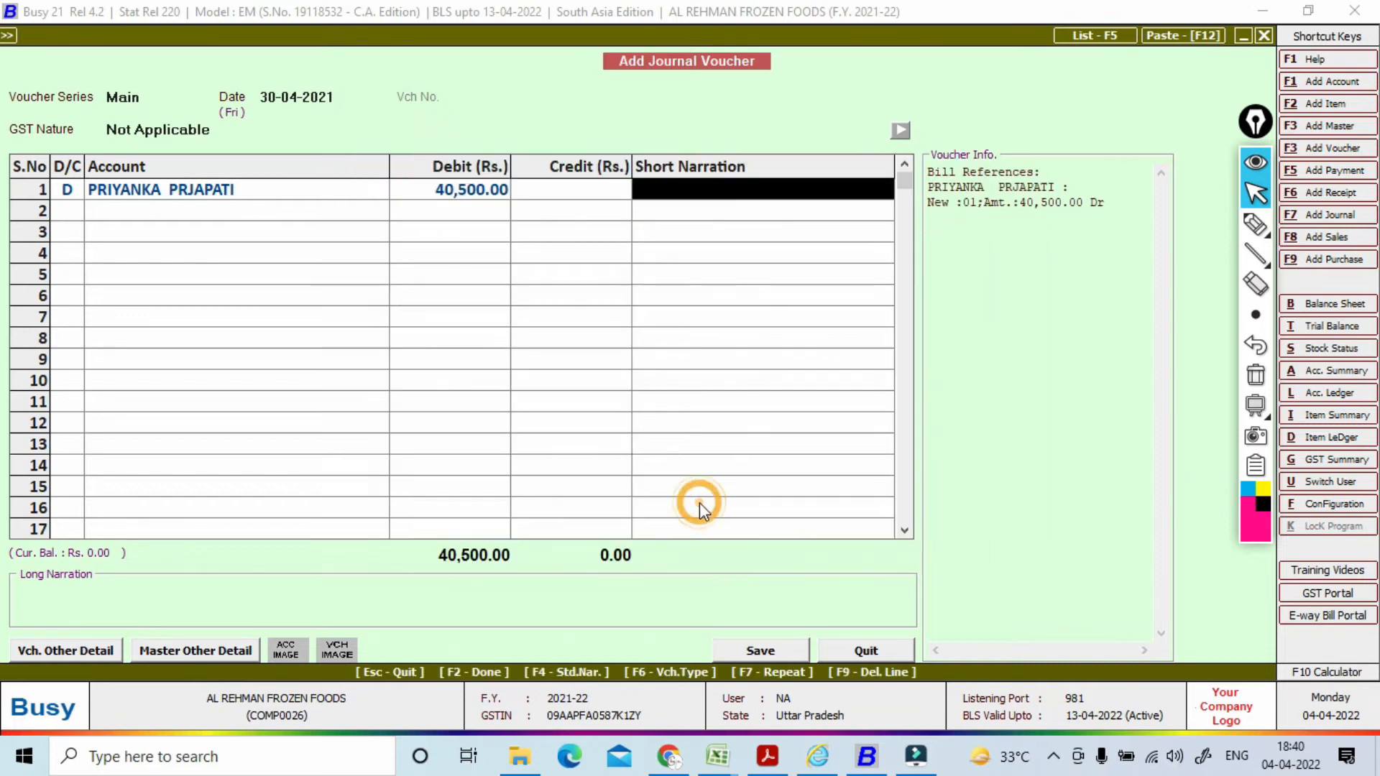
Step: Make the second line a 4,500 debit to TDS (Professionals Services)
key("Return")
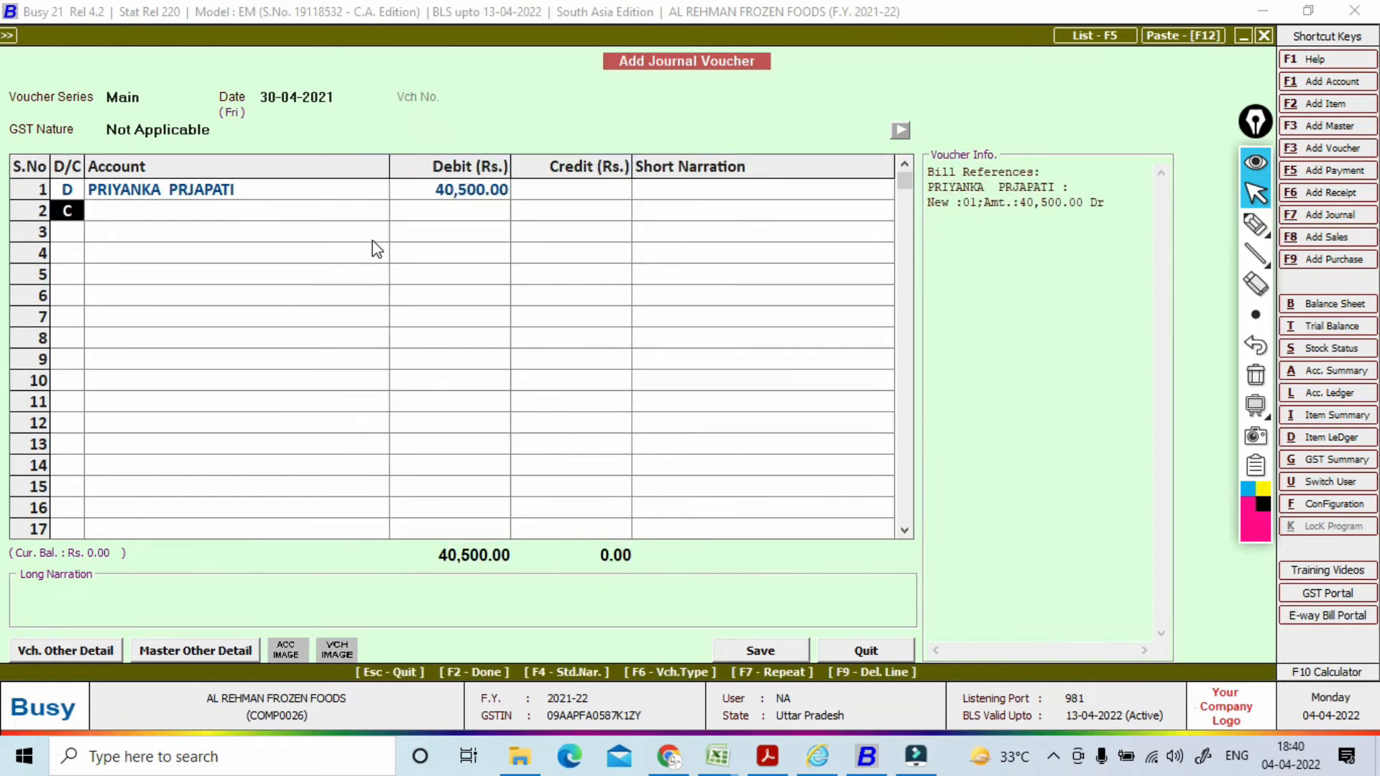
key("Return")
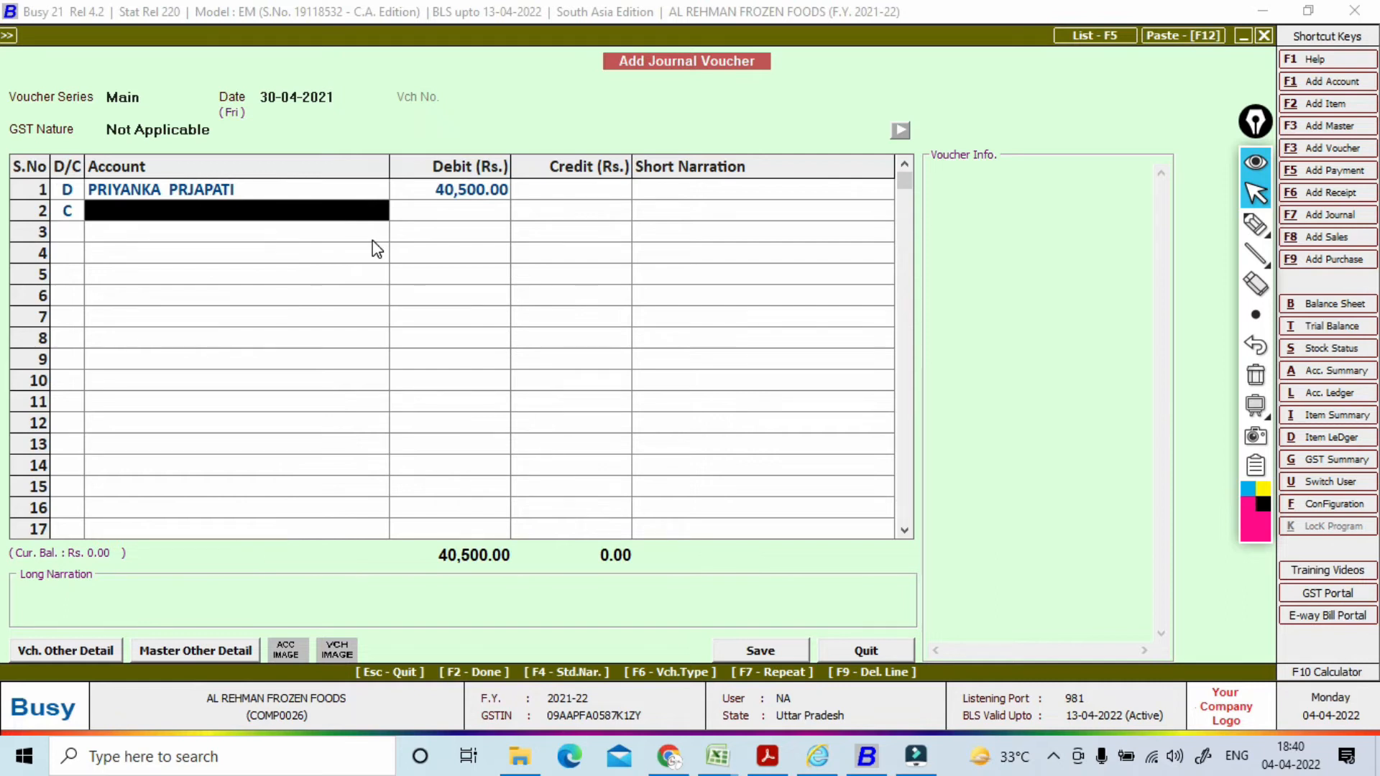
left_click(79, 210)
type("d")
key("Return")
type("tds")
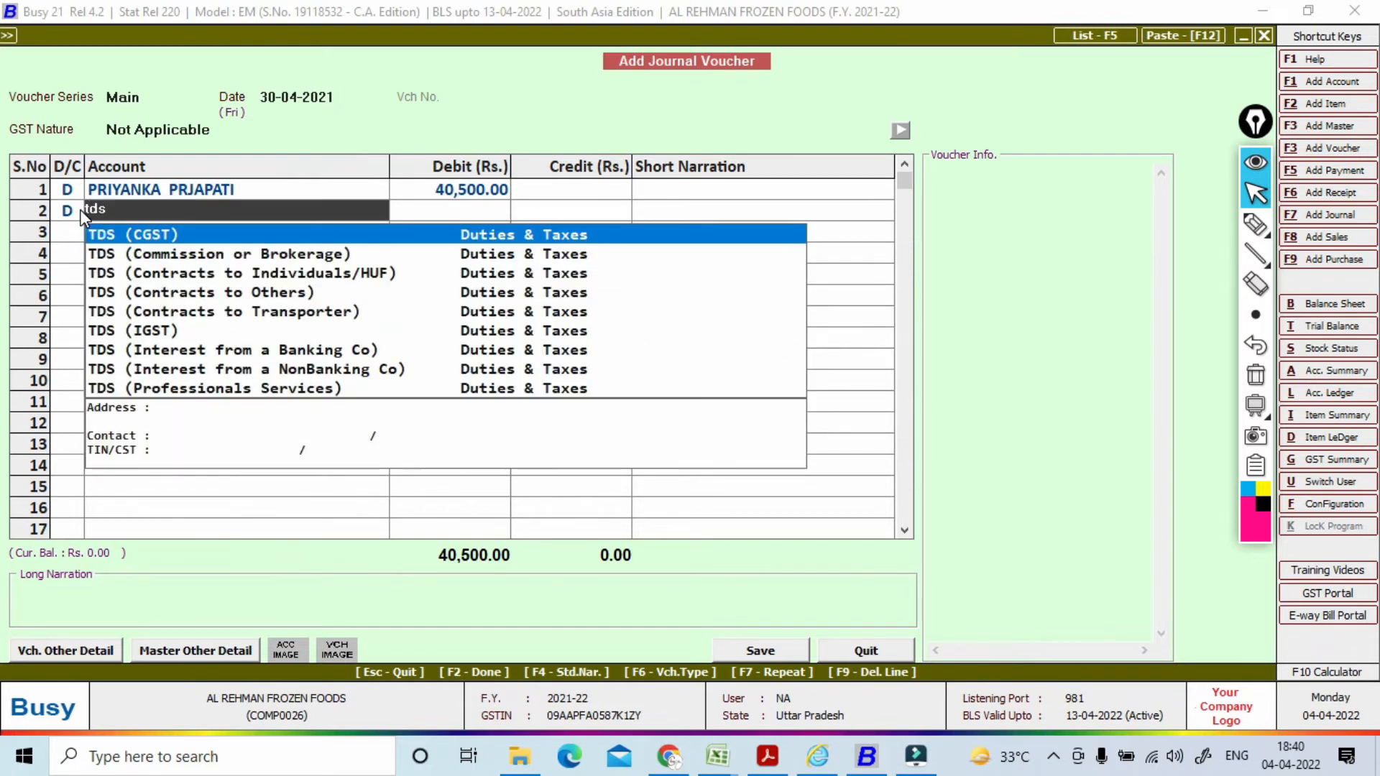
key("Down")
key("Down")
key("Down")
key("Down")
key("Down")
key("Down")
key("Down")
key("Down")
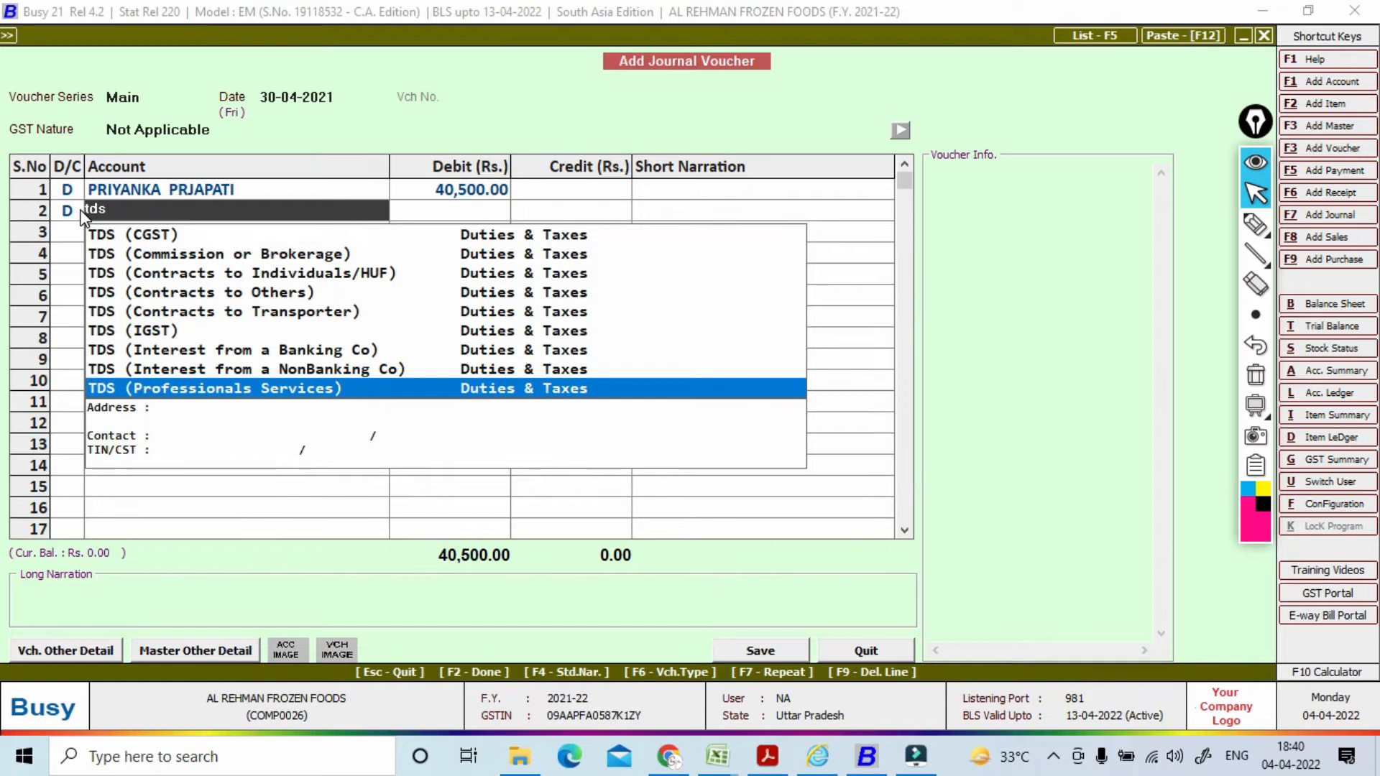
key("Return")
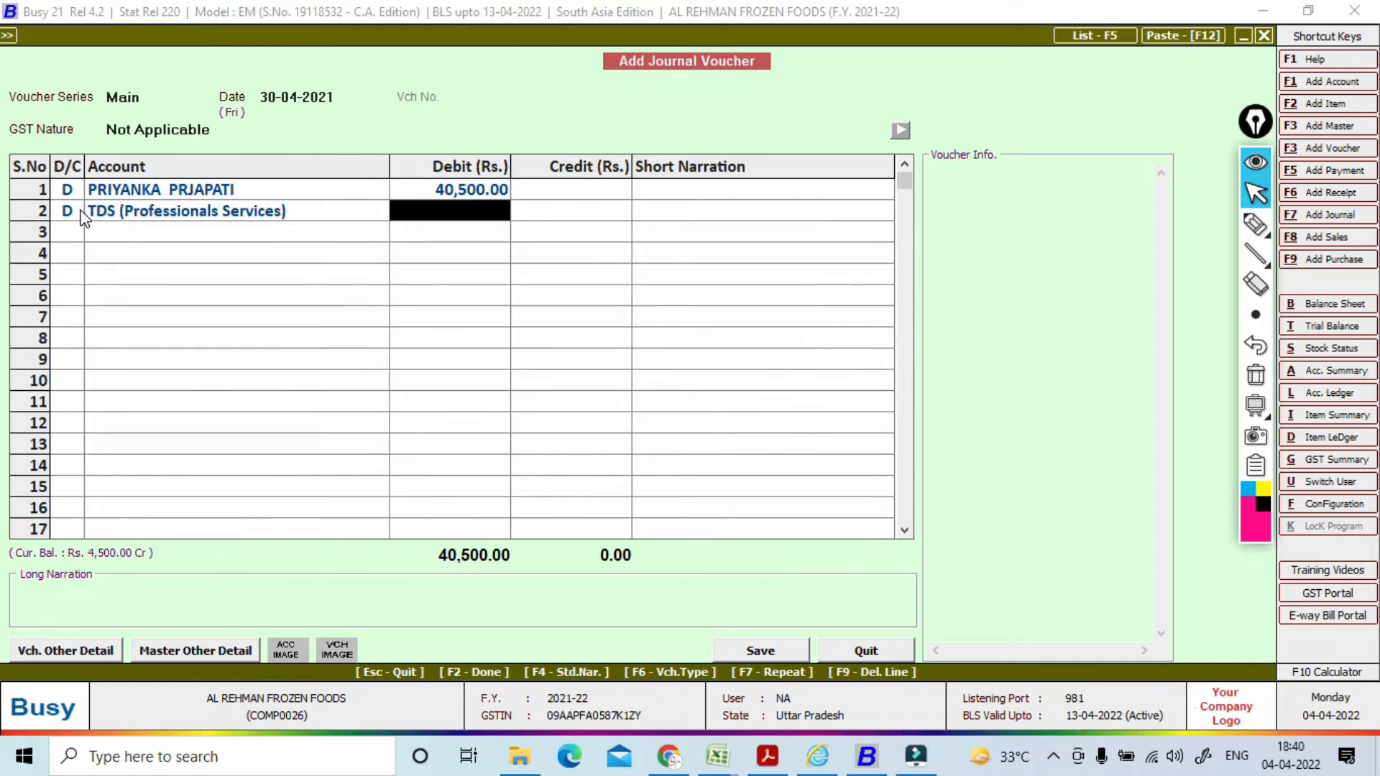
type("4500")
key("Return")
key("Return")
key("Return")
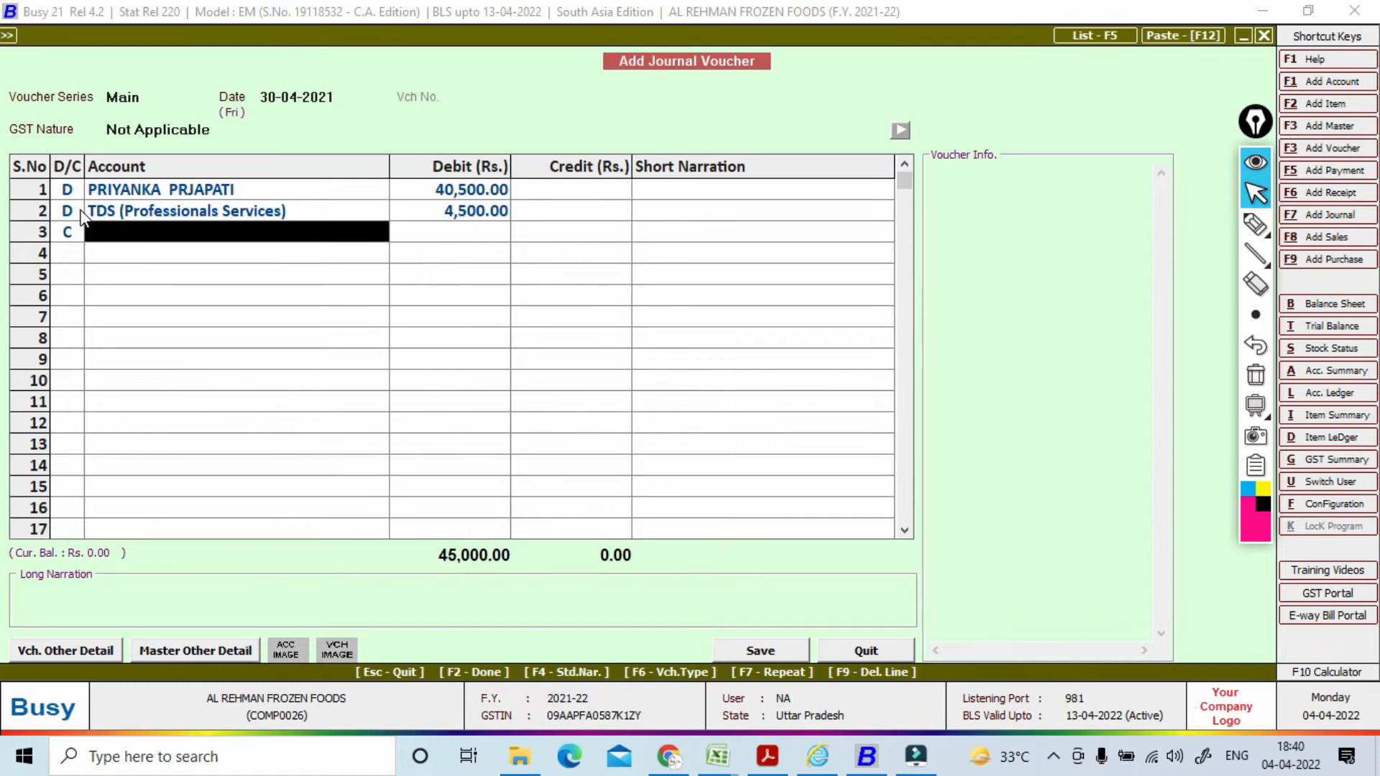
Step: Put Professional Fee on the third line as the credit account
type("pr")
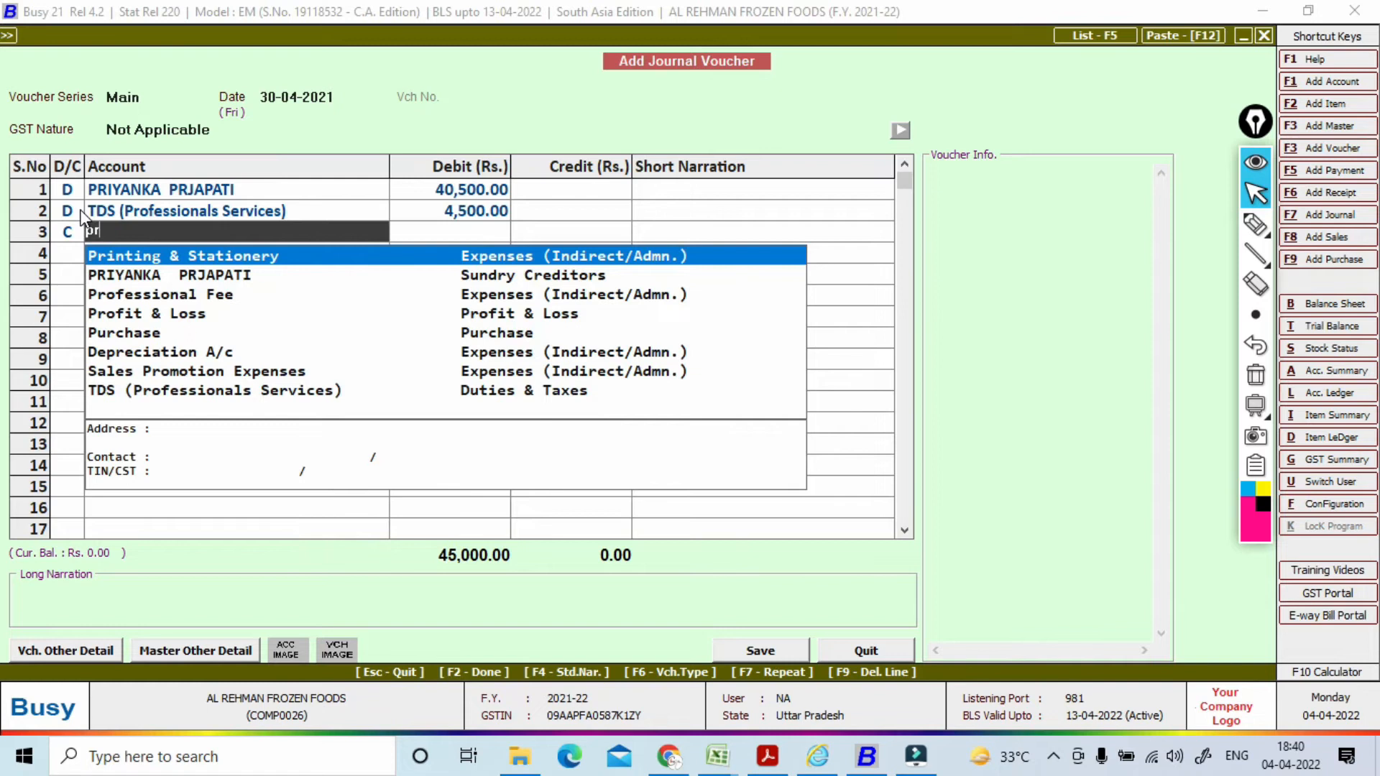
key("Down")
key("Down")
key("Return")
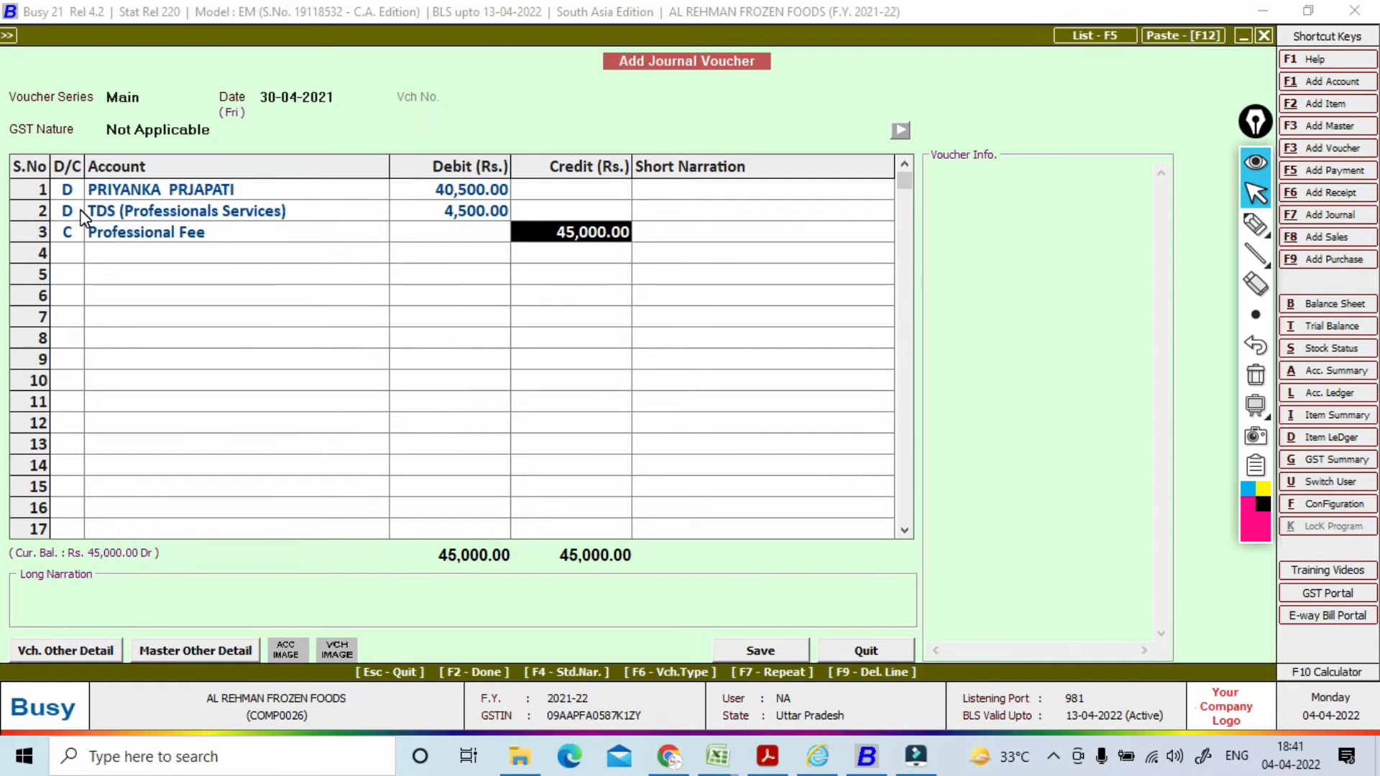
Step: Mark the 45,000 credit, 40,500 debit and 4,500 TDS debit on screen, then erase the marks
left_click(1256, 225)
mouse_move(597, 200)
left_mouse_down()
mouse_move(547, 263)
mouse_move(572, 209)
left_mouse_up()
left_click_drag(407, 188, 442, 164)
mouse_move(423, 225)
left_mouse_down()
mouse_move(447, 202)
mouse_move(451, 212)
left_mouse_up()
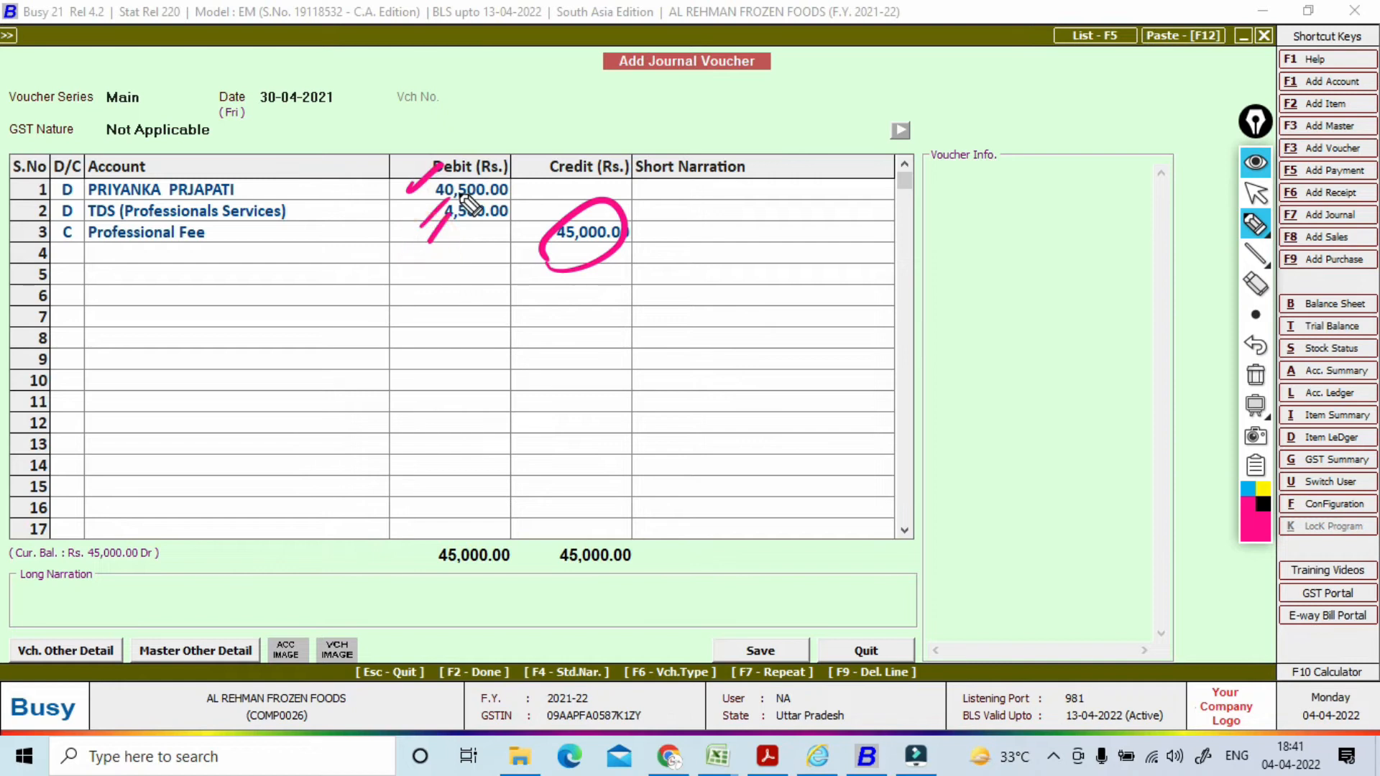
left_click(1256, 374)
left_click(1256, 194)
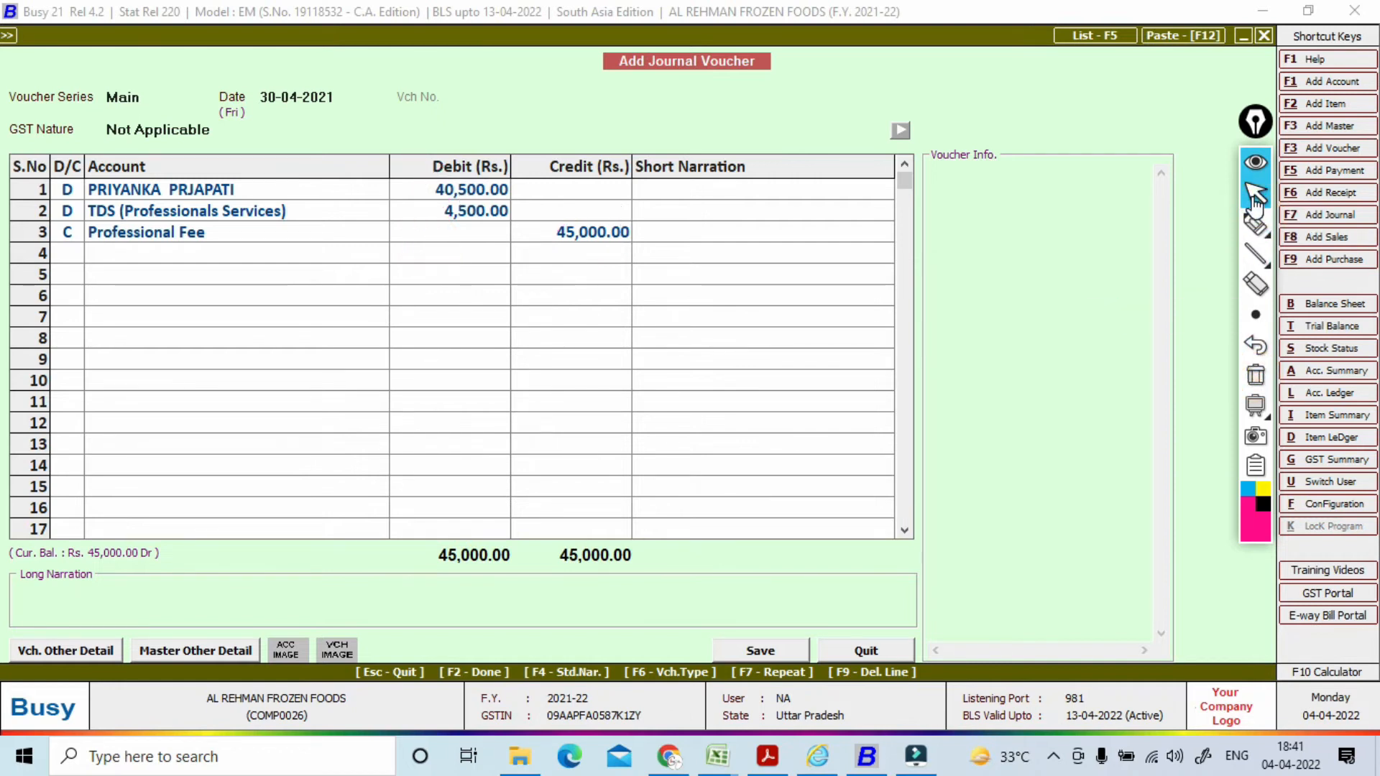
Step: Confirm the 45,000 Professional Fee credit to bring up TDS Reversal
left_click(591, 231)
key("F2")
left_click(591, 230)
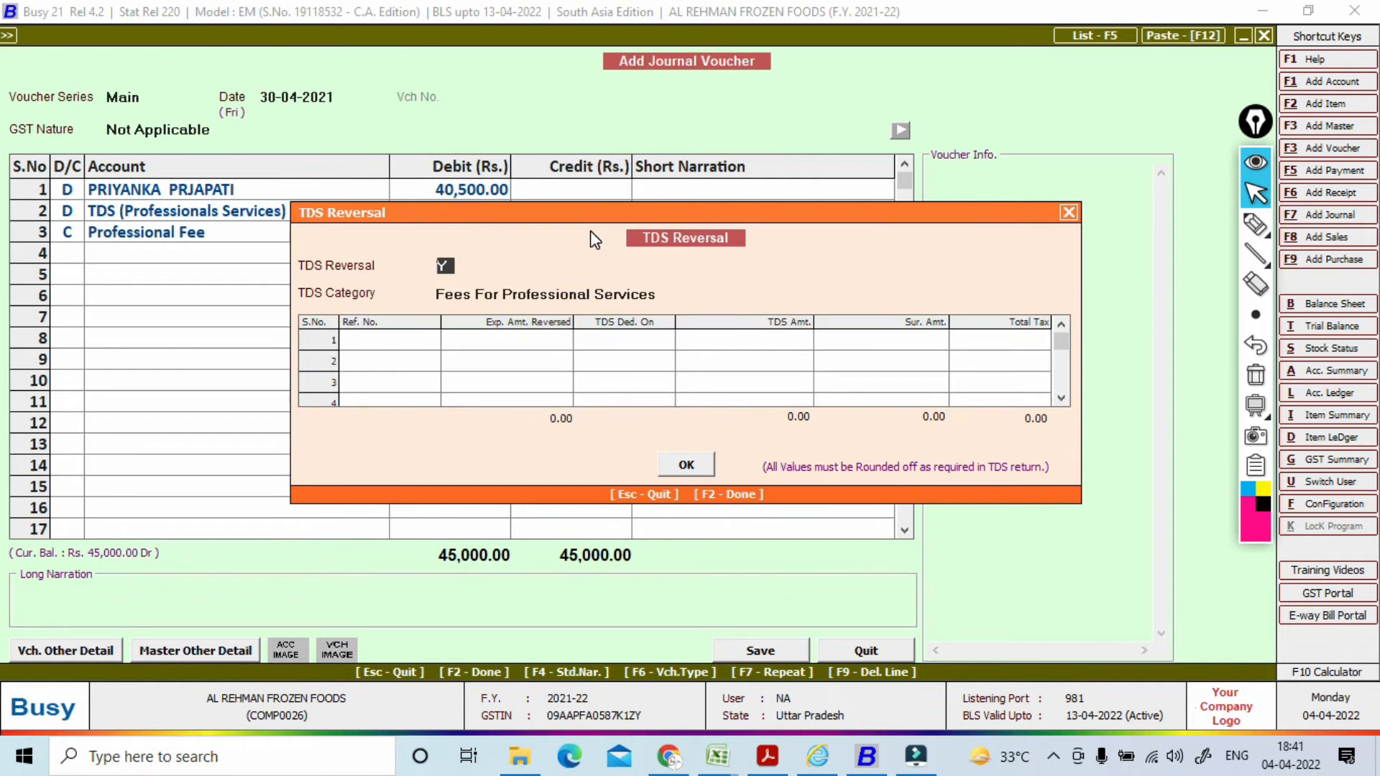
Step: Reverse 4,500 TDS against pending reference 02 for 45,000.00
key("Return")
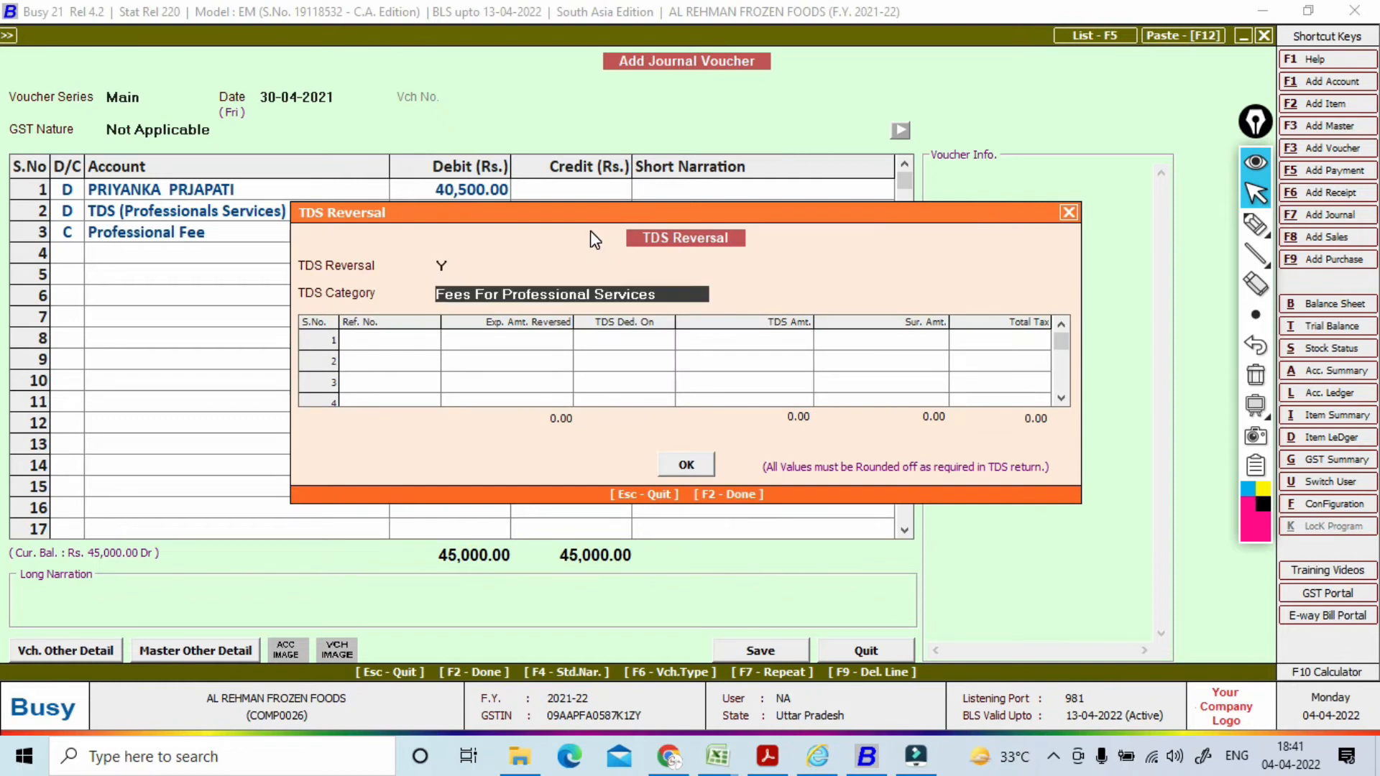
key("Return")
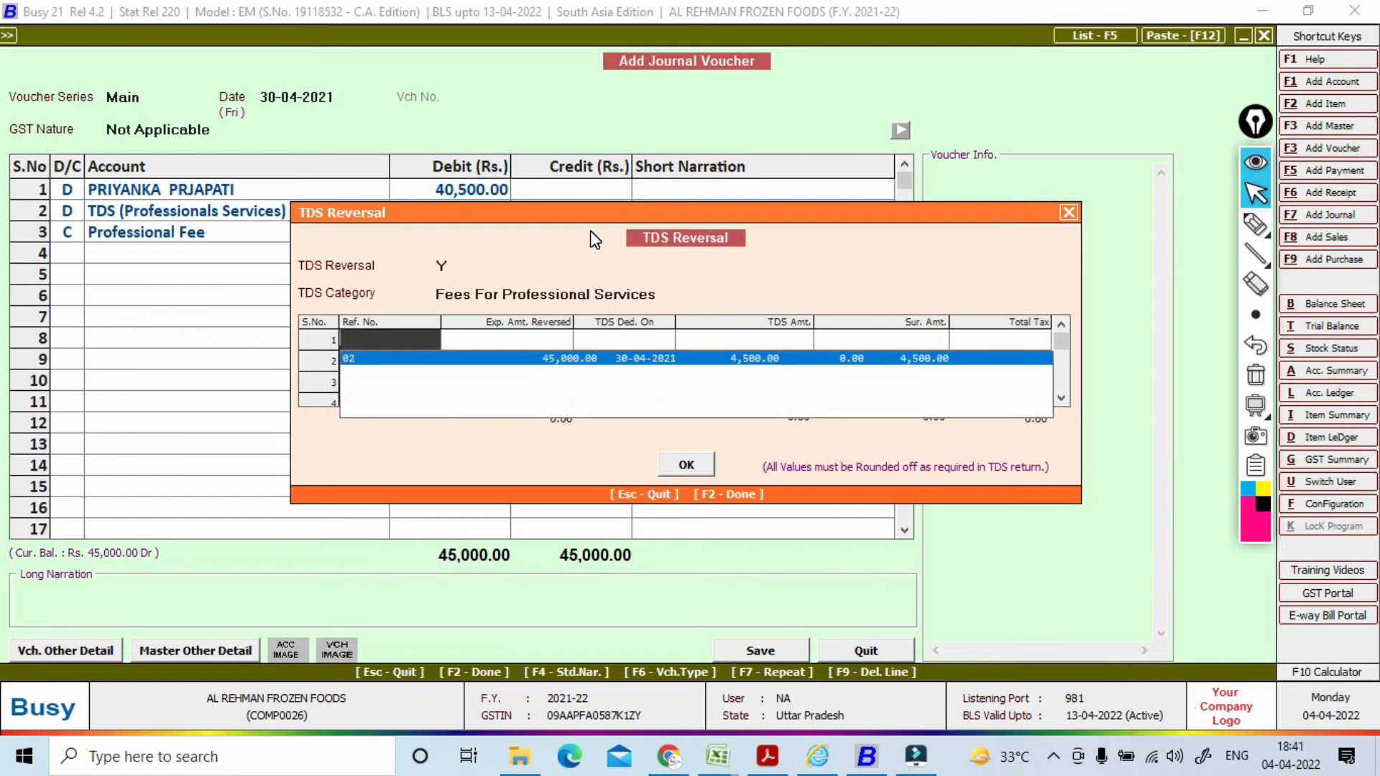
key("Return")
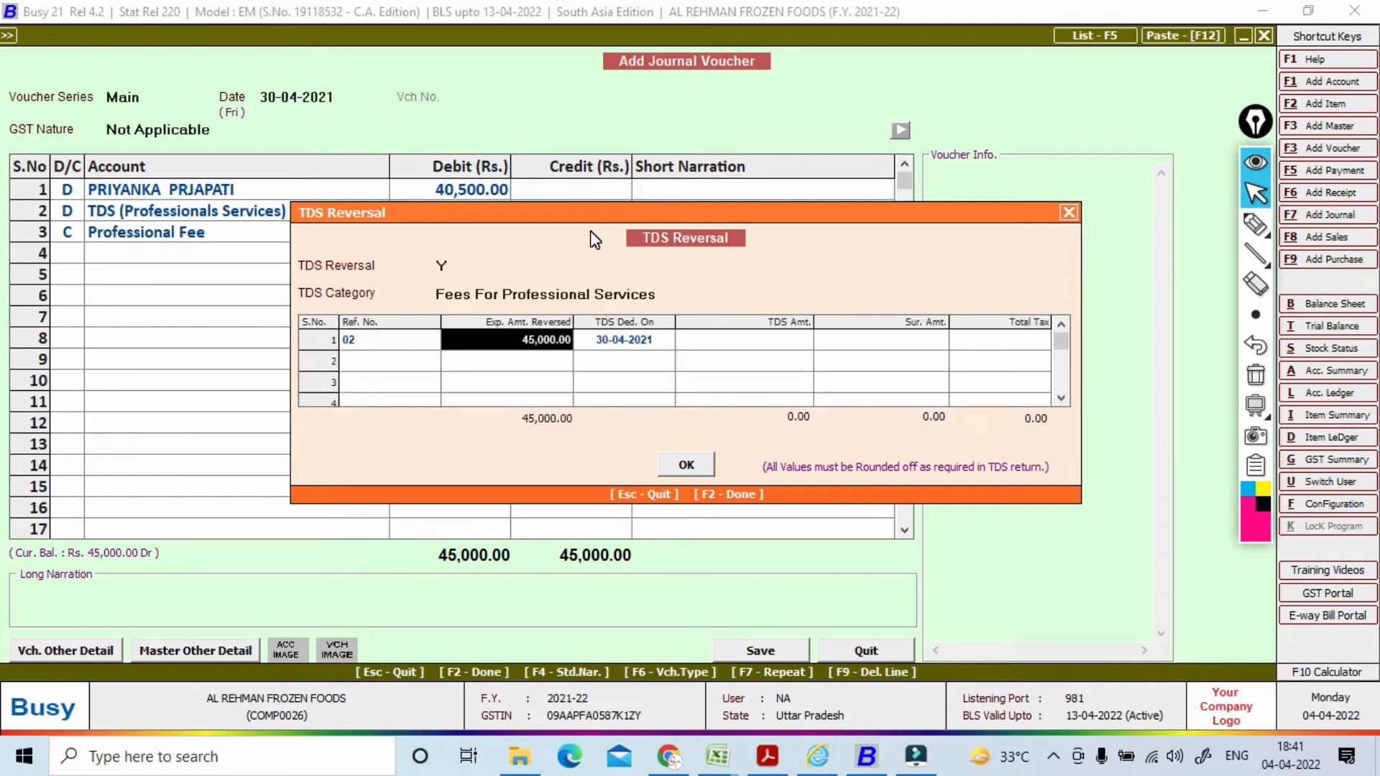
key("Return")
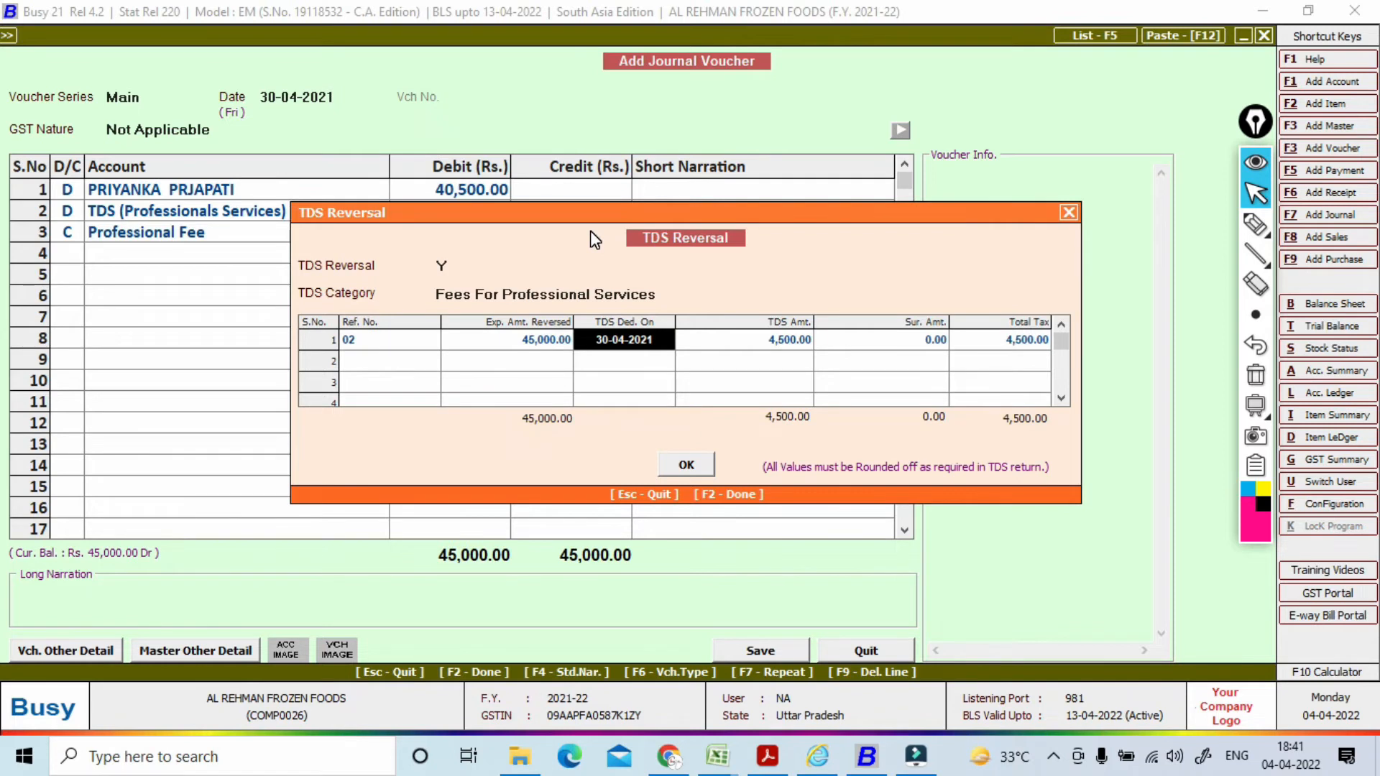
key("Return")
key("Return")
key("Return")
key("Return")
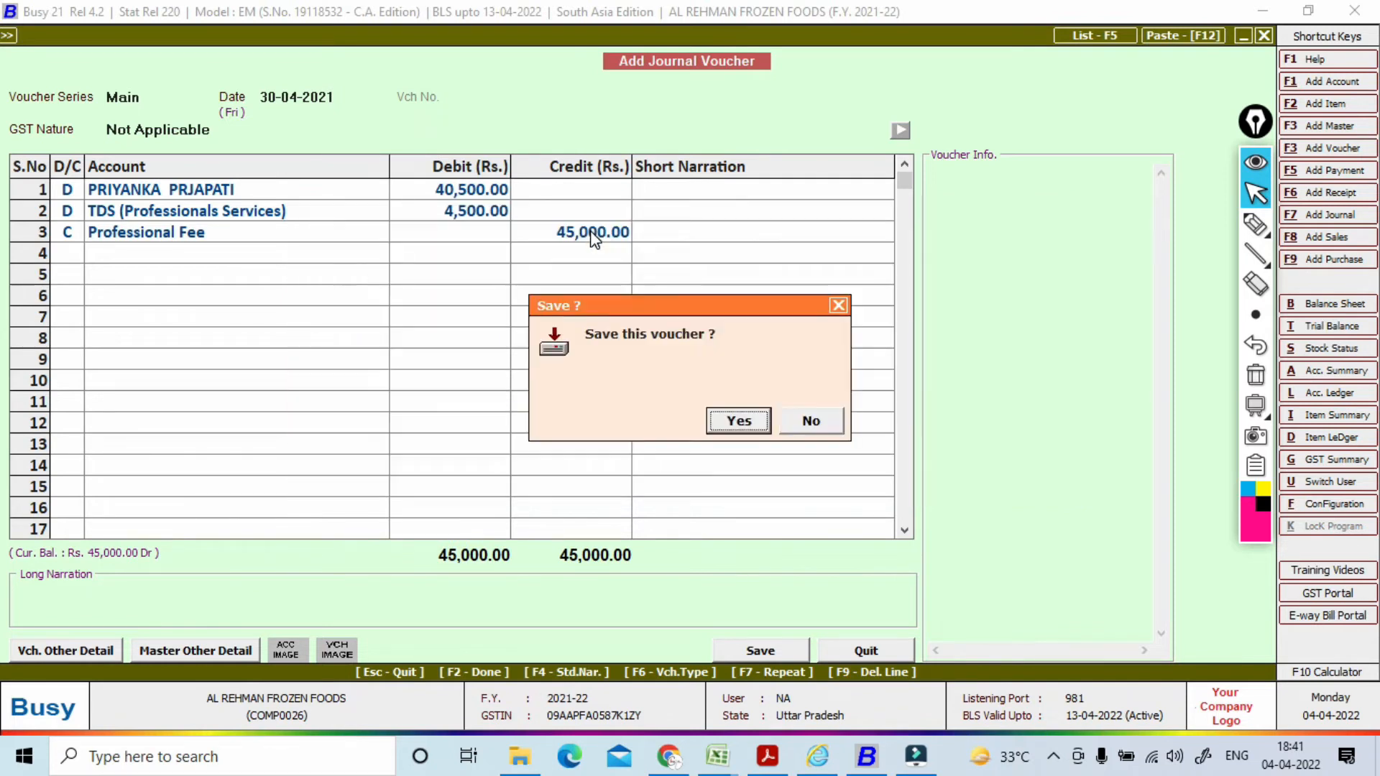
Step: Save the Professional Fee journal voucher and accept series Main on the next voucher
key("Return")
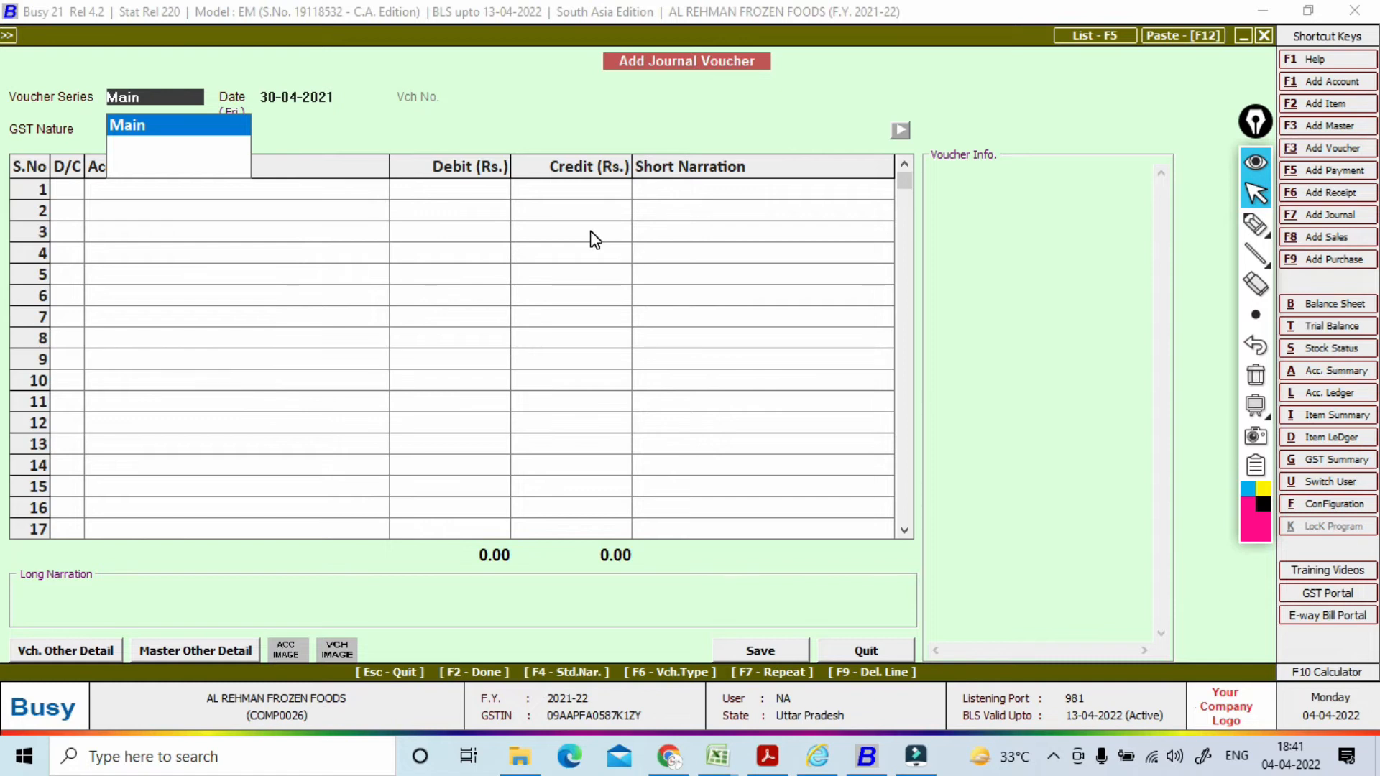
left_click(1255, 225)
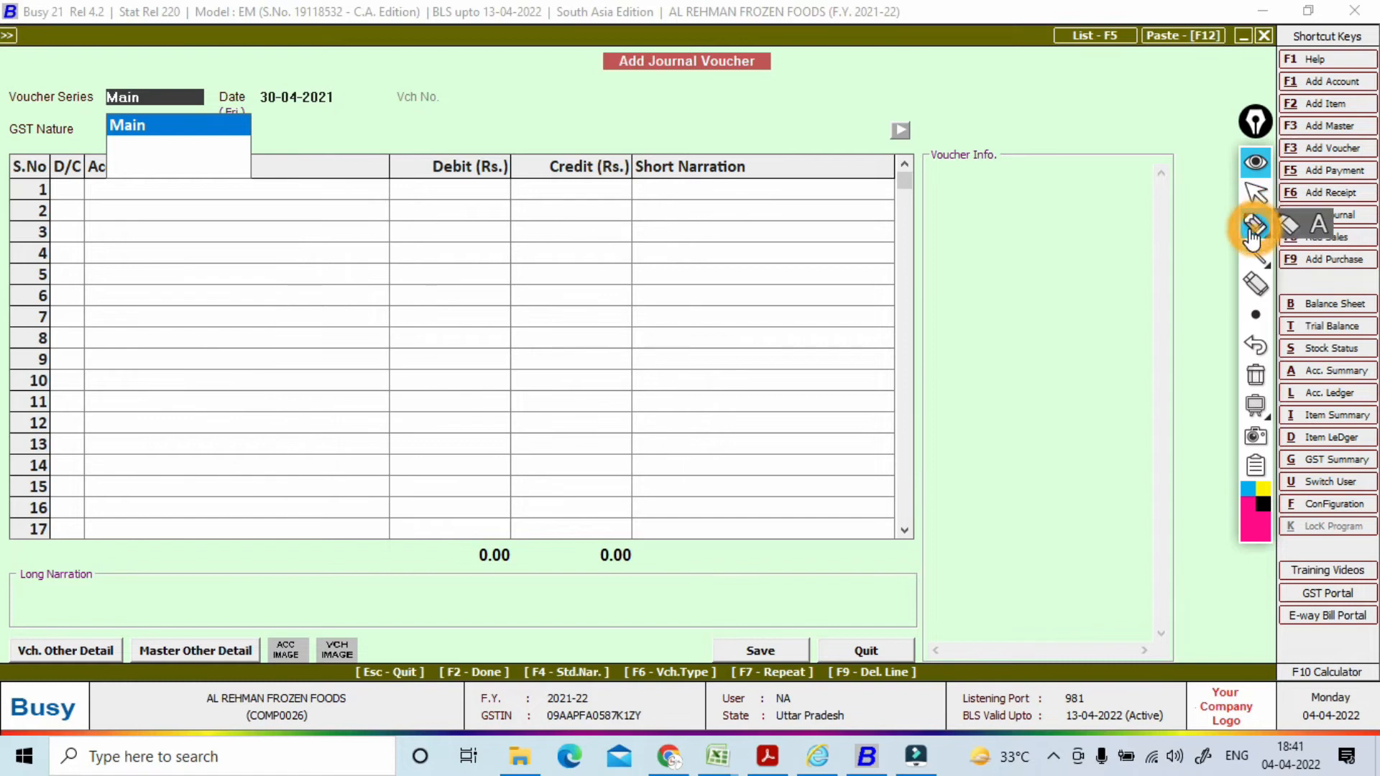
mouse_move(409, 274)
left_mouse_down()
mouse_move(454, 219)
mouse_move(567, 166)
mouse_move(550, 154)
mouse_move(511, 181)
left_mouse_up()
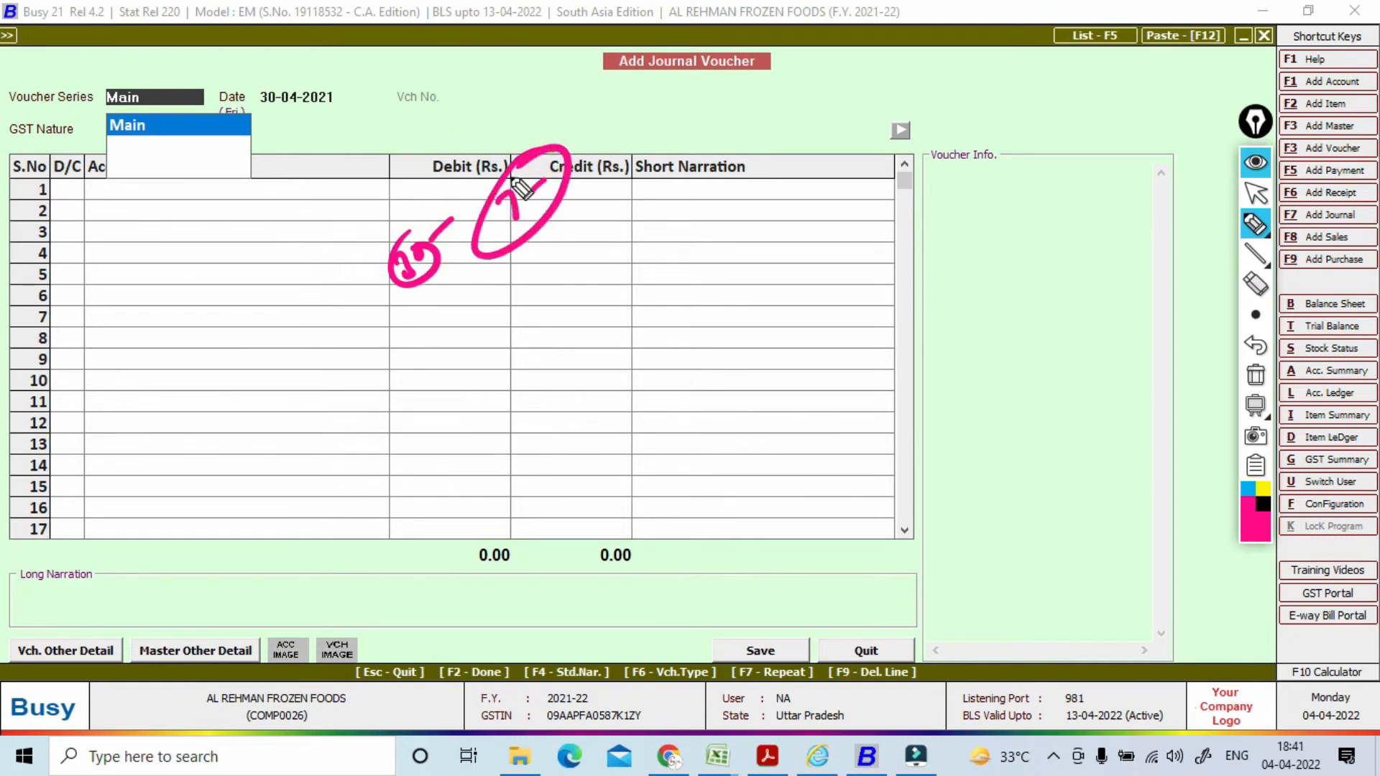
left_click(1256, 375)
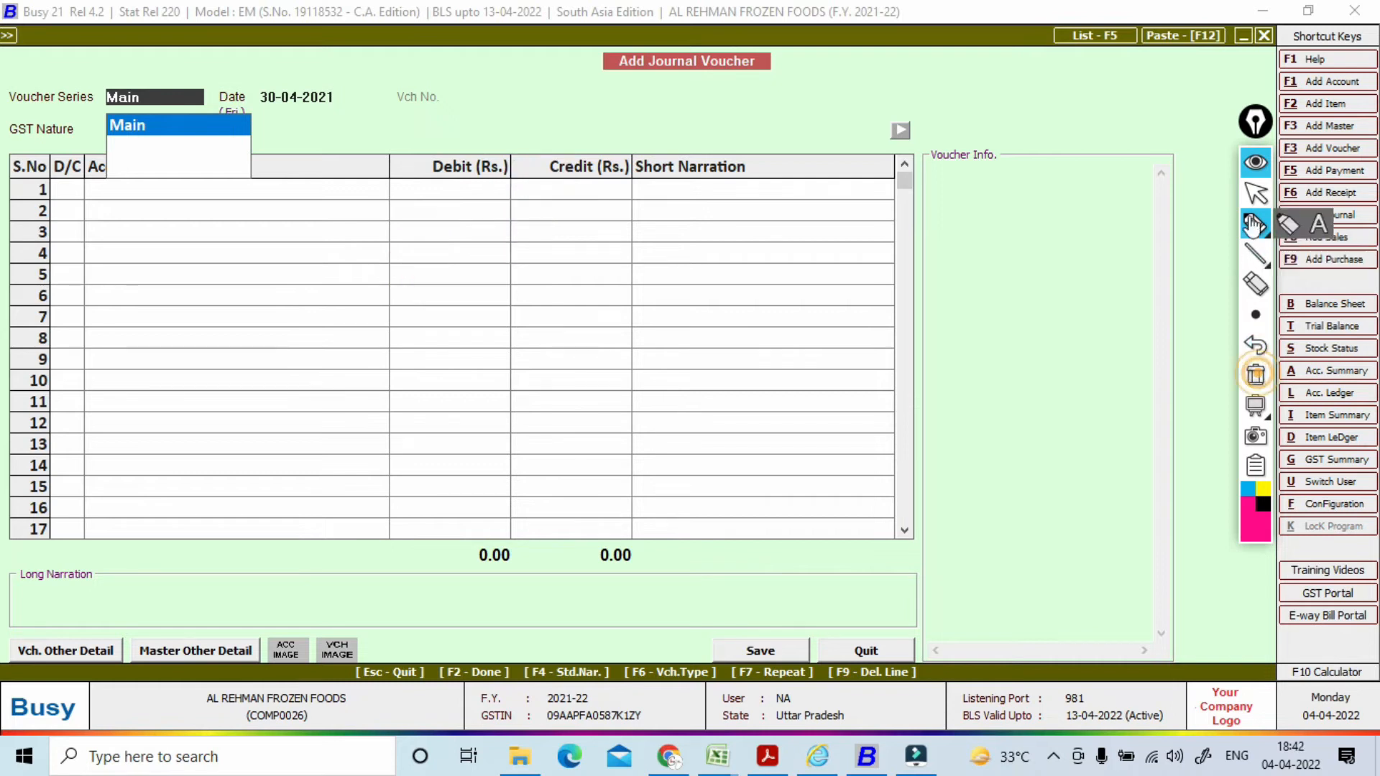
left_click(1262, 202)
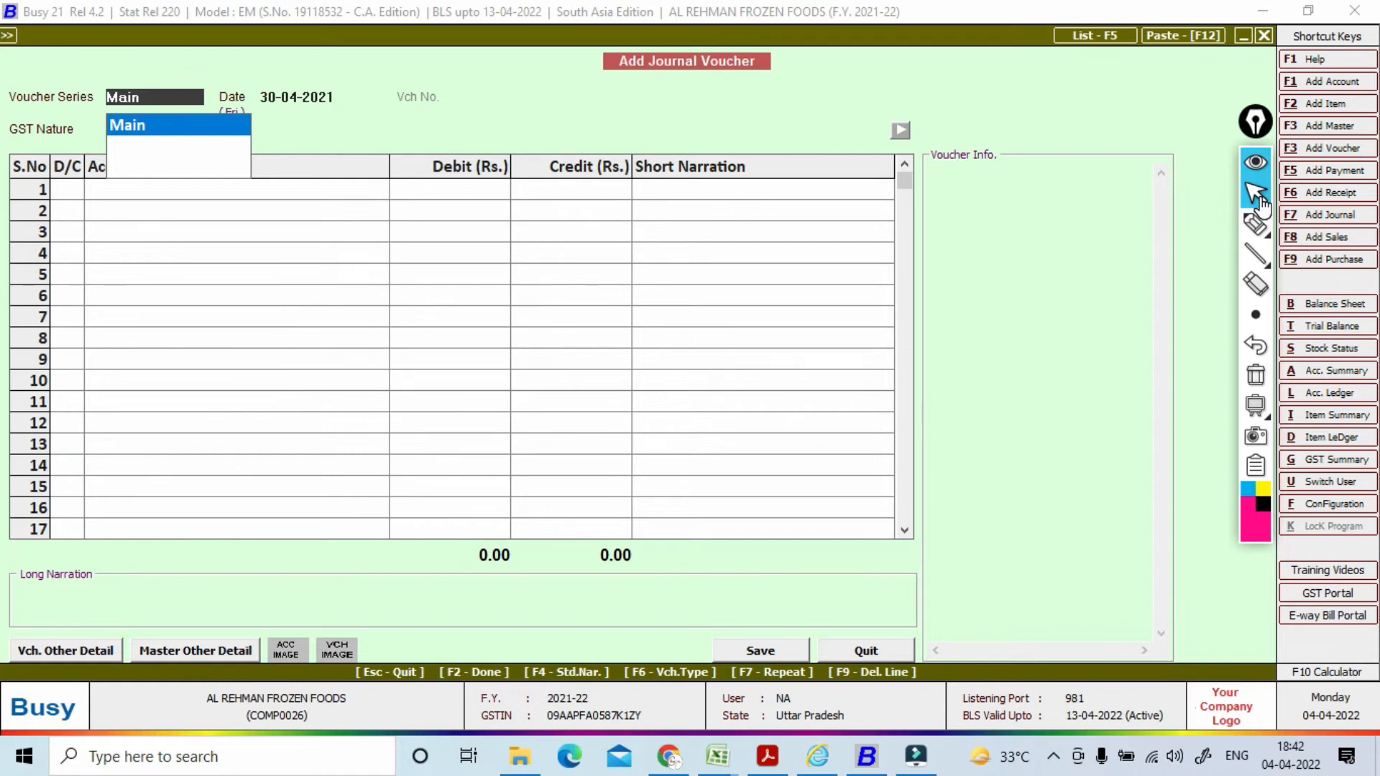
left_click(653, 261)
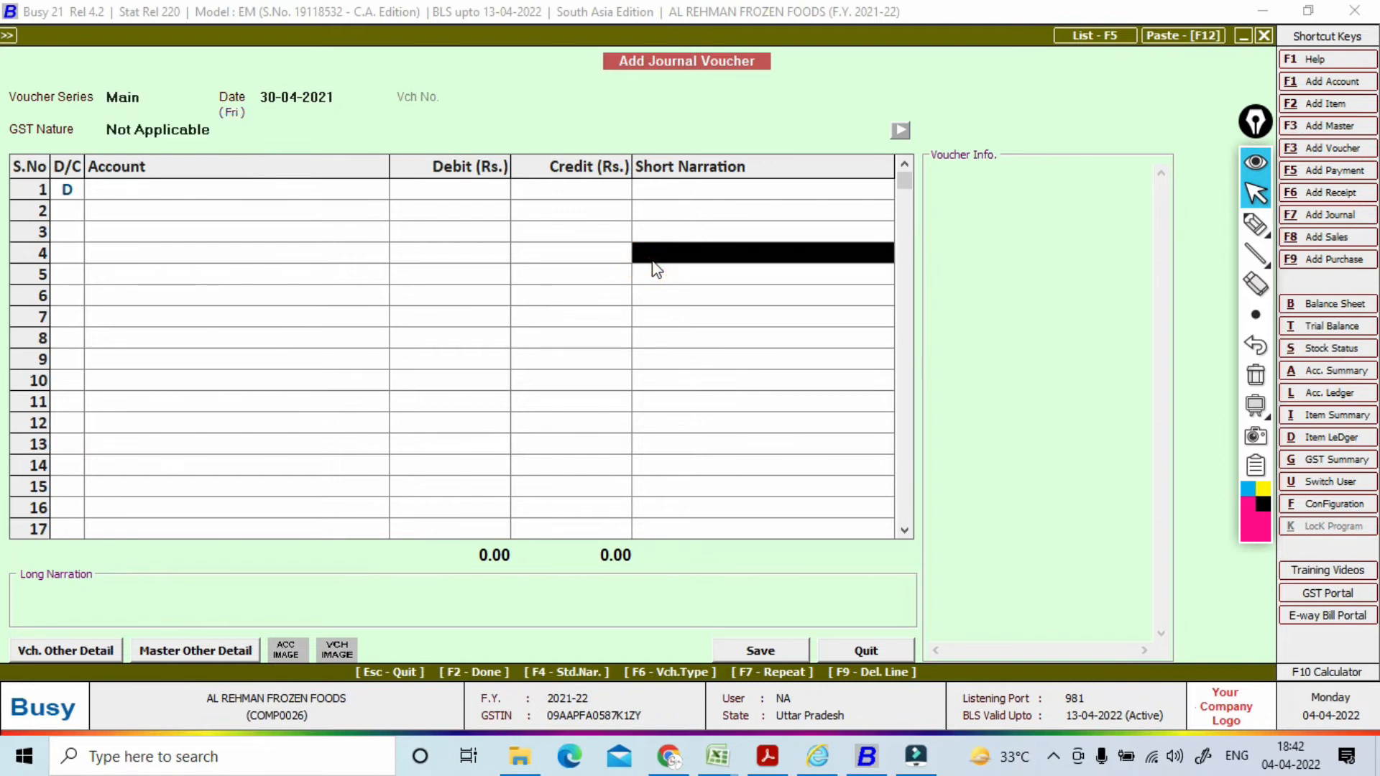
Step: Start a payment voucher in series Main dated 30-04-2021 with GST Nature Not Applicable
key("F5")
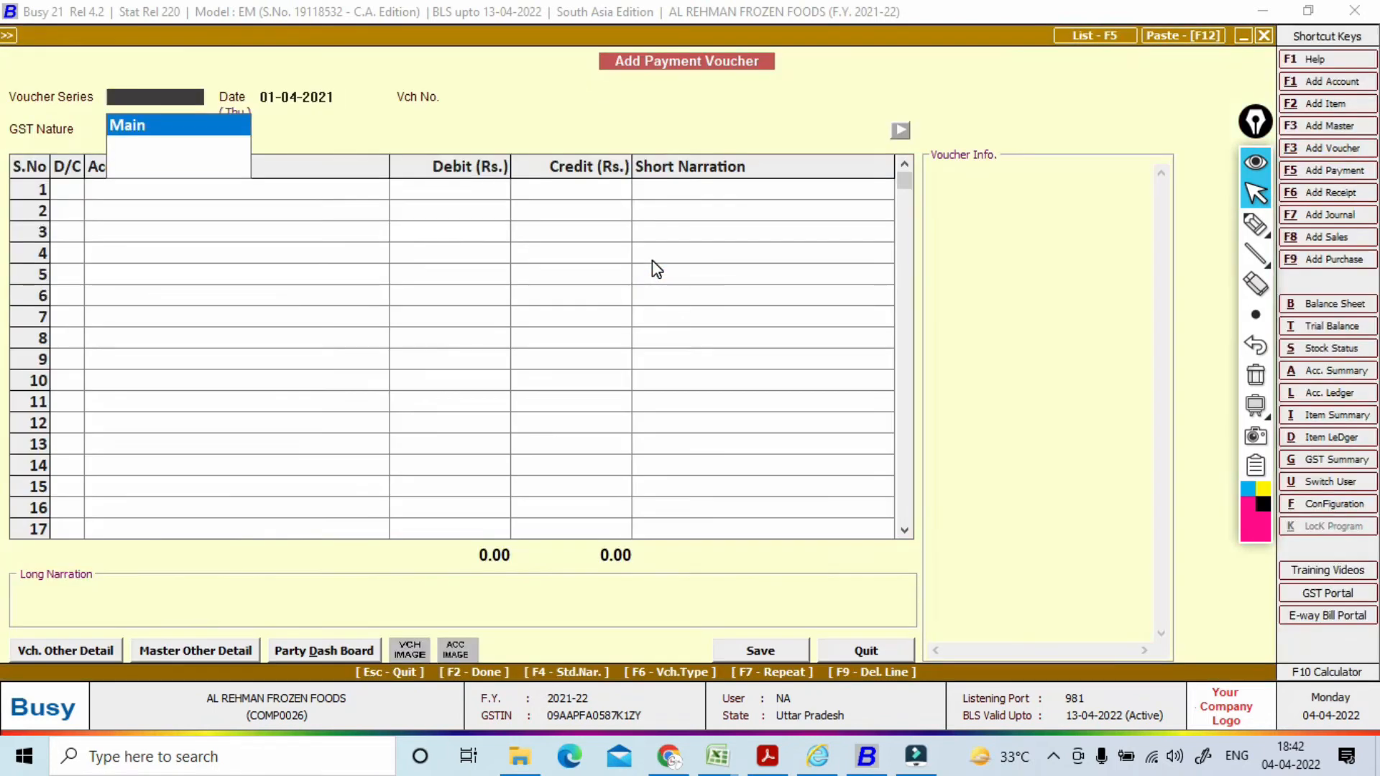
key("Return")
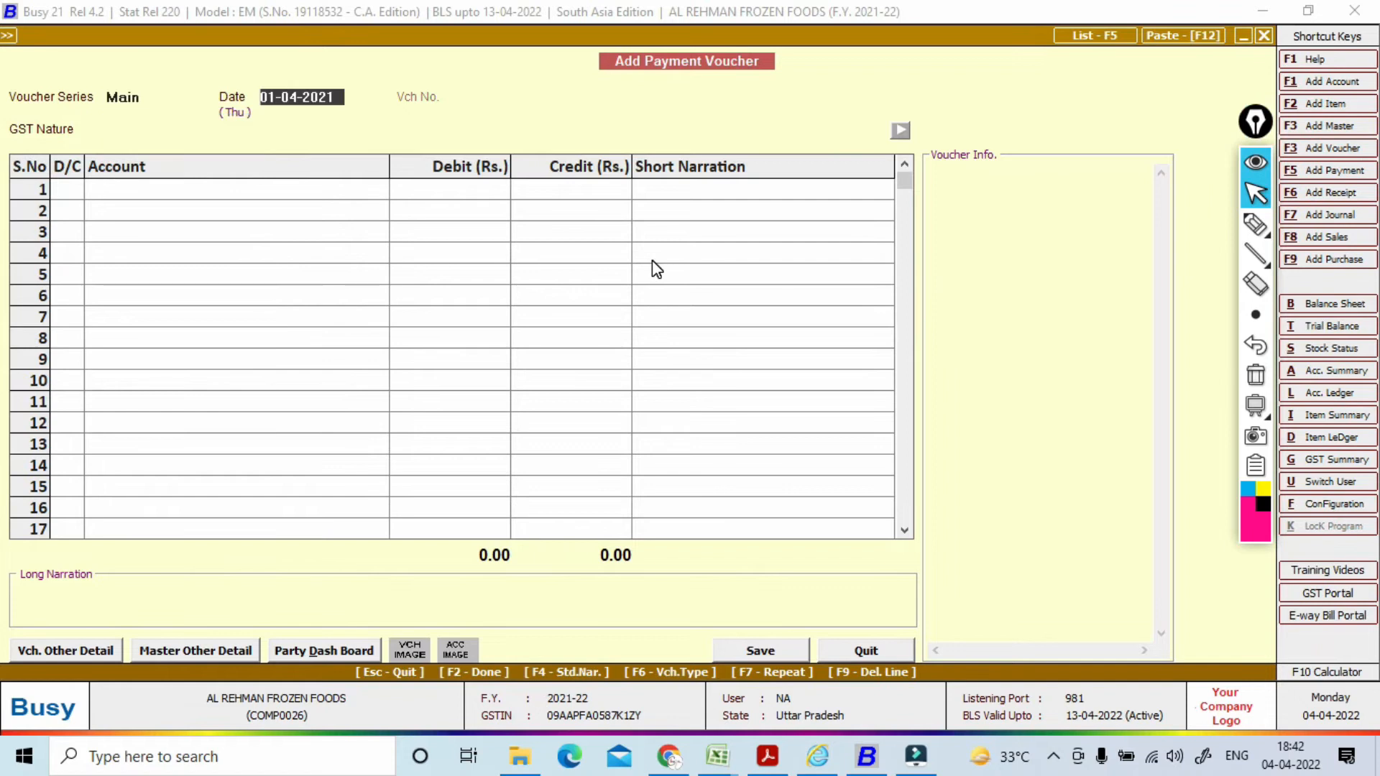
type("30.4")
key("Return")
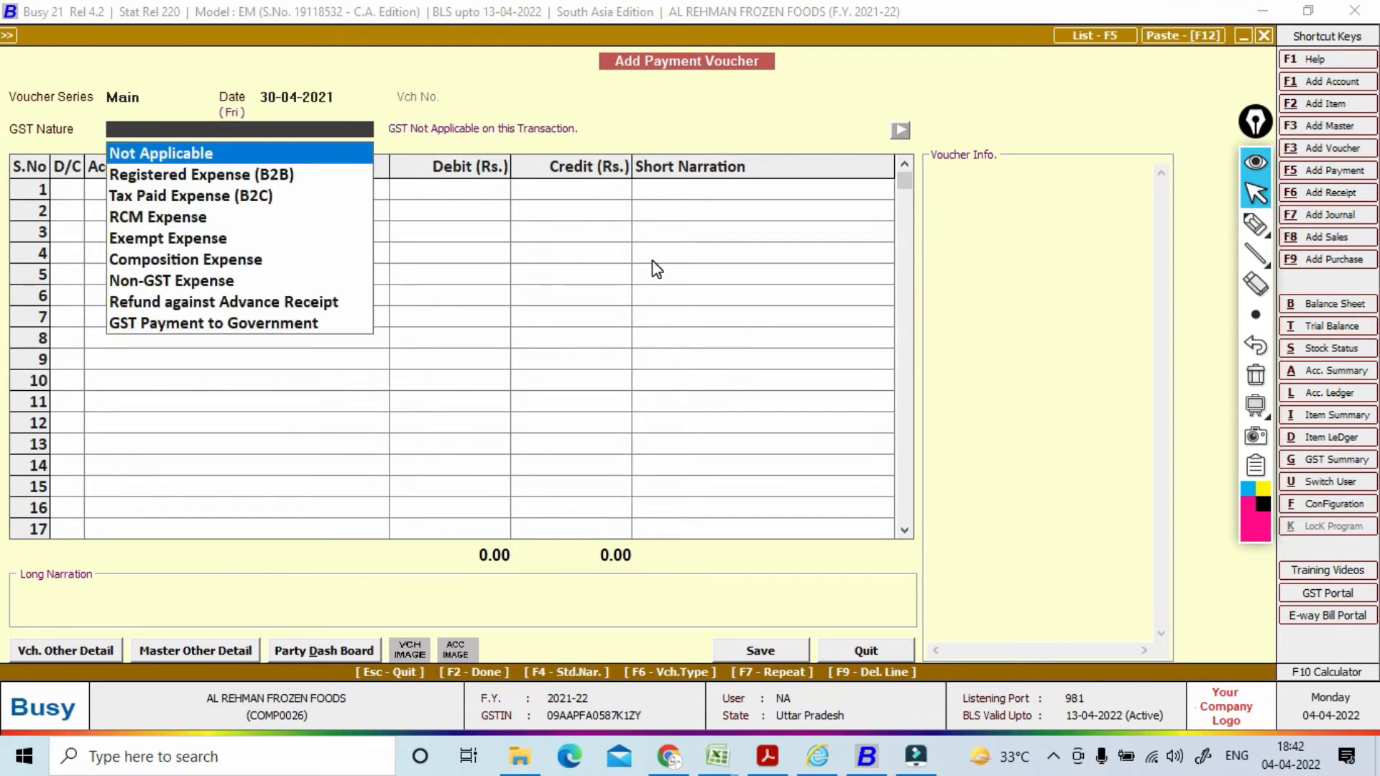
key("Return")
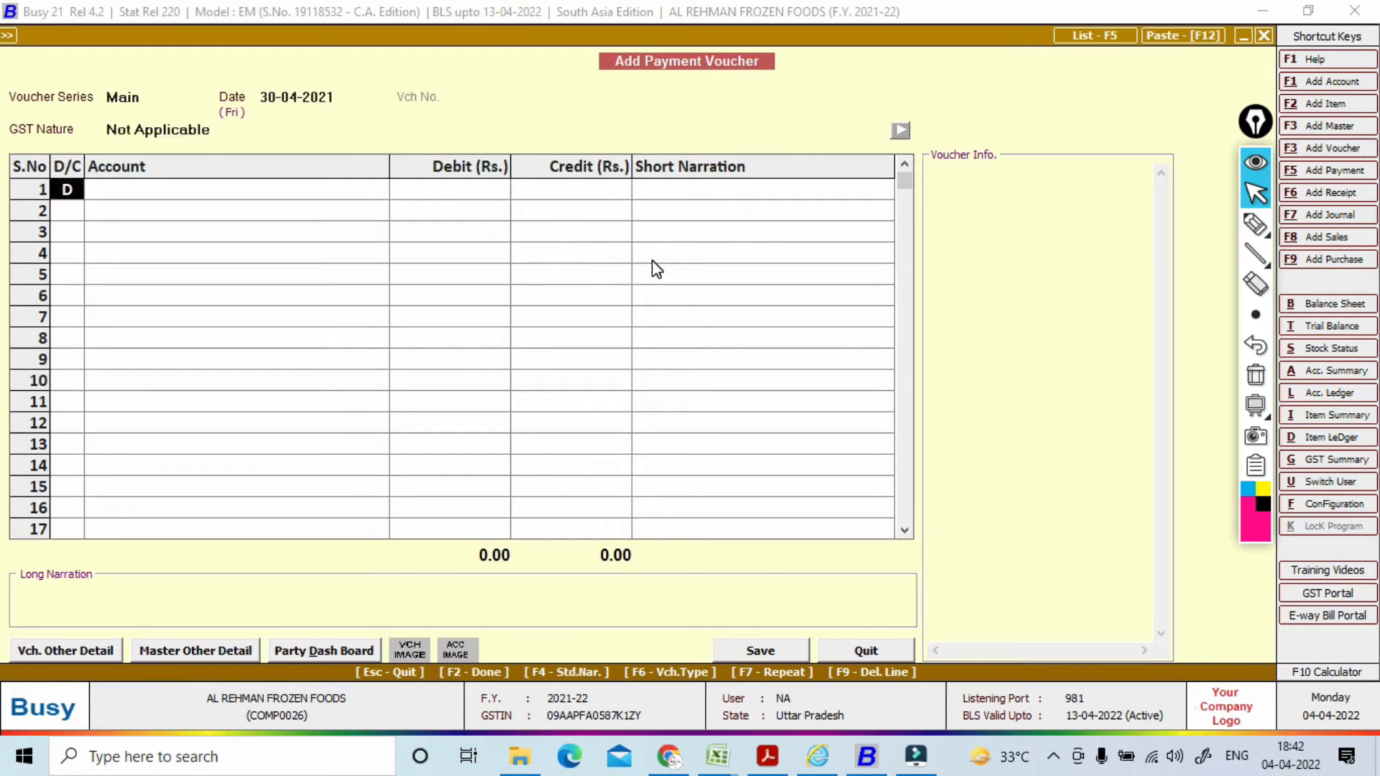
Step: Debit TDS (Rent of Land) 6,000.00 on the first line and begin a credit line
key("Return")
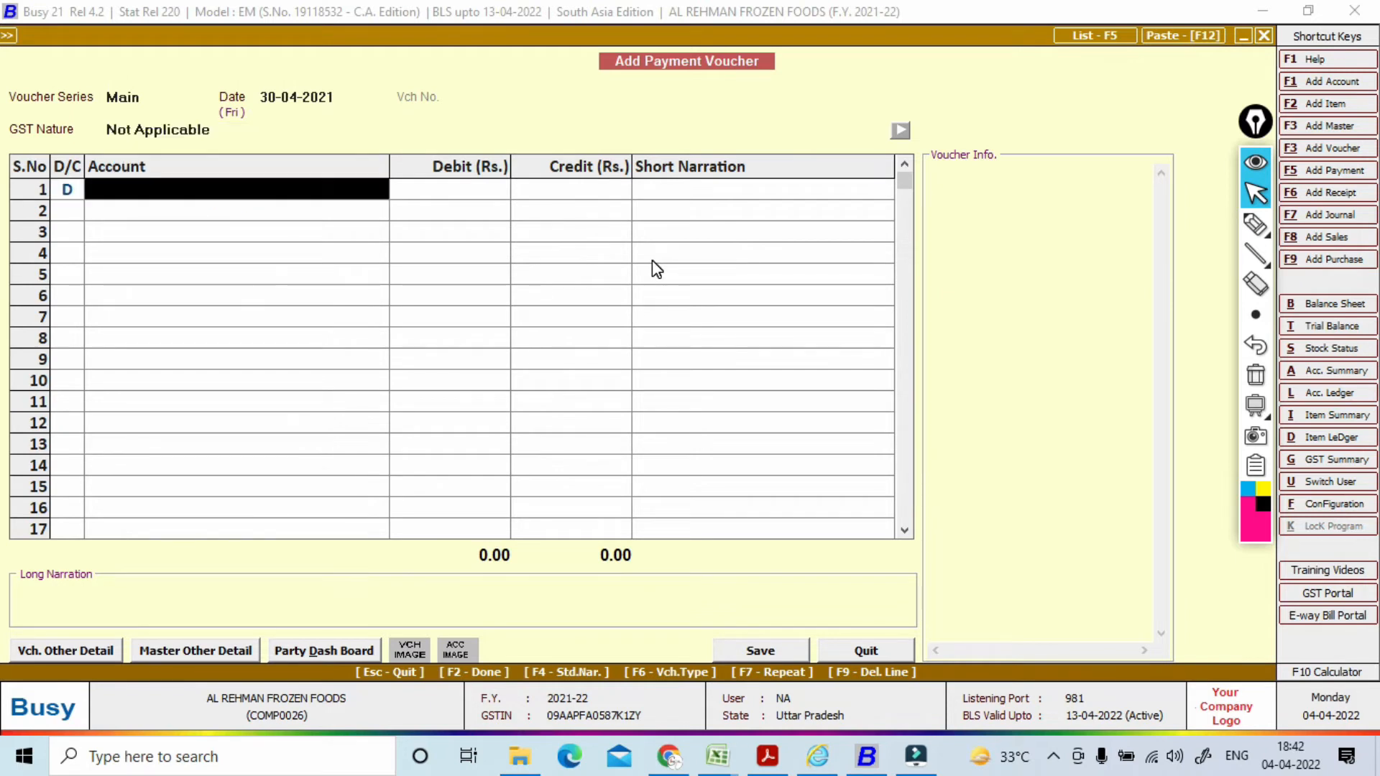
type("tds")
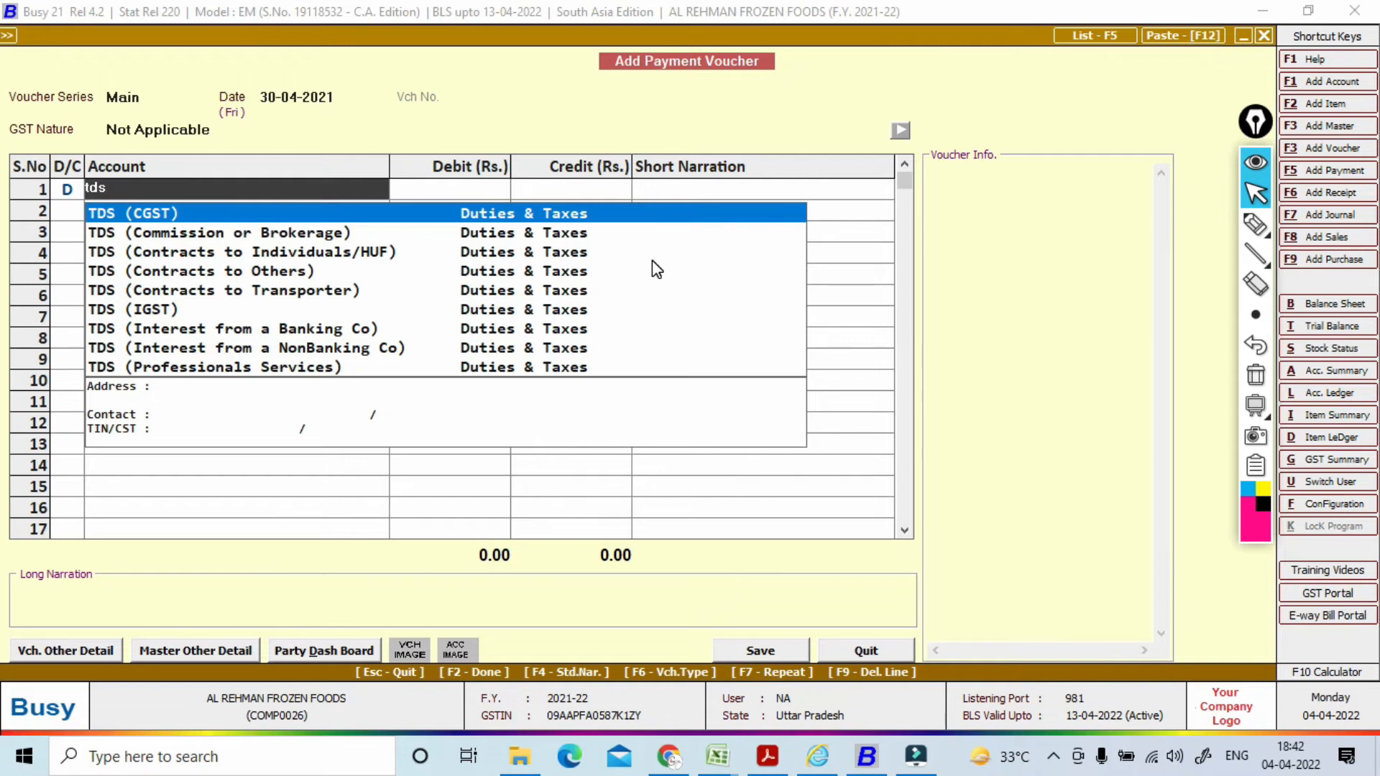
key("Down")
key("Down")
key("Down")
key("Down")
key("Down")
key("Down")
key("Down")
key("Down")
key("Down")
key("Down")
key("Down")
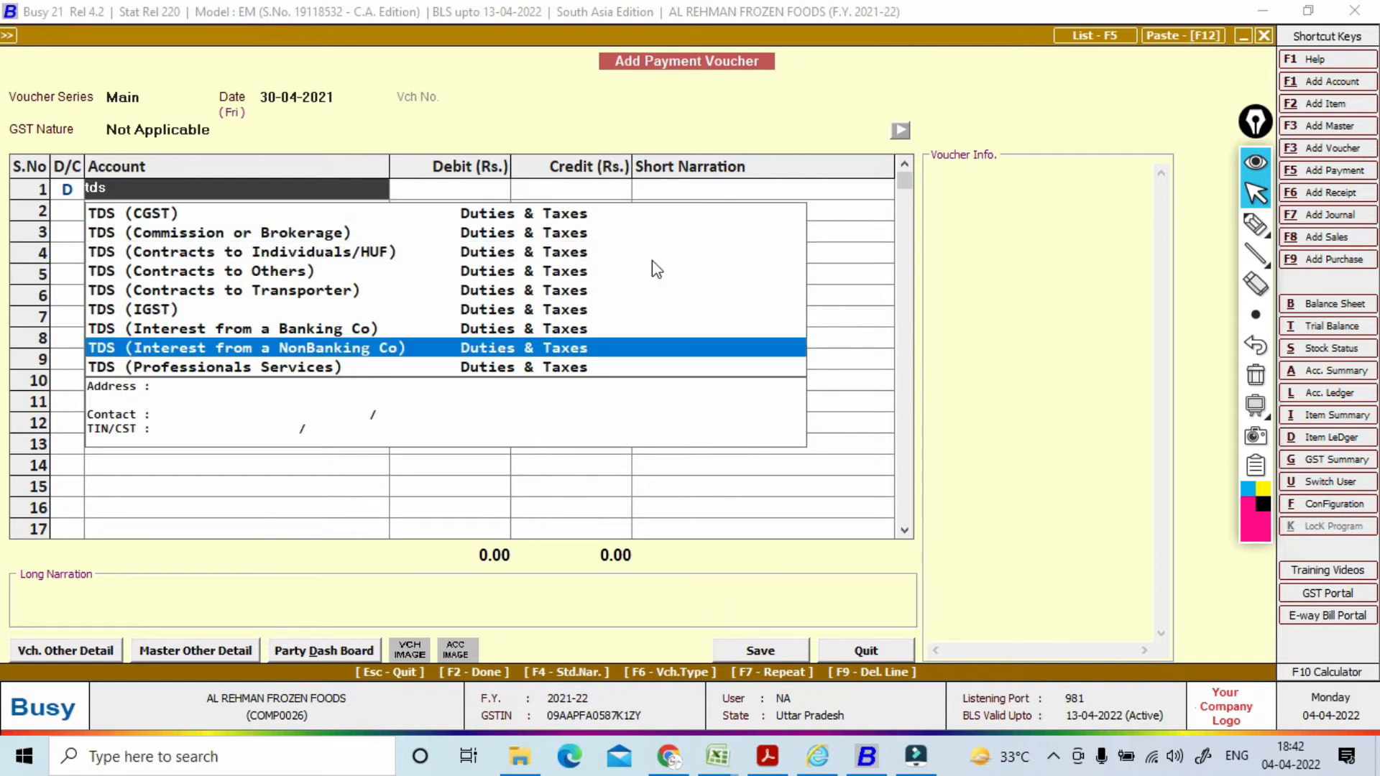
key("Down")
key("Down")
key("Down")
key("Down")
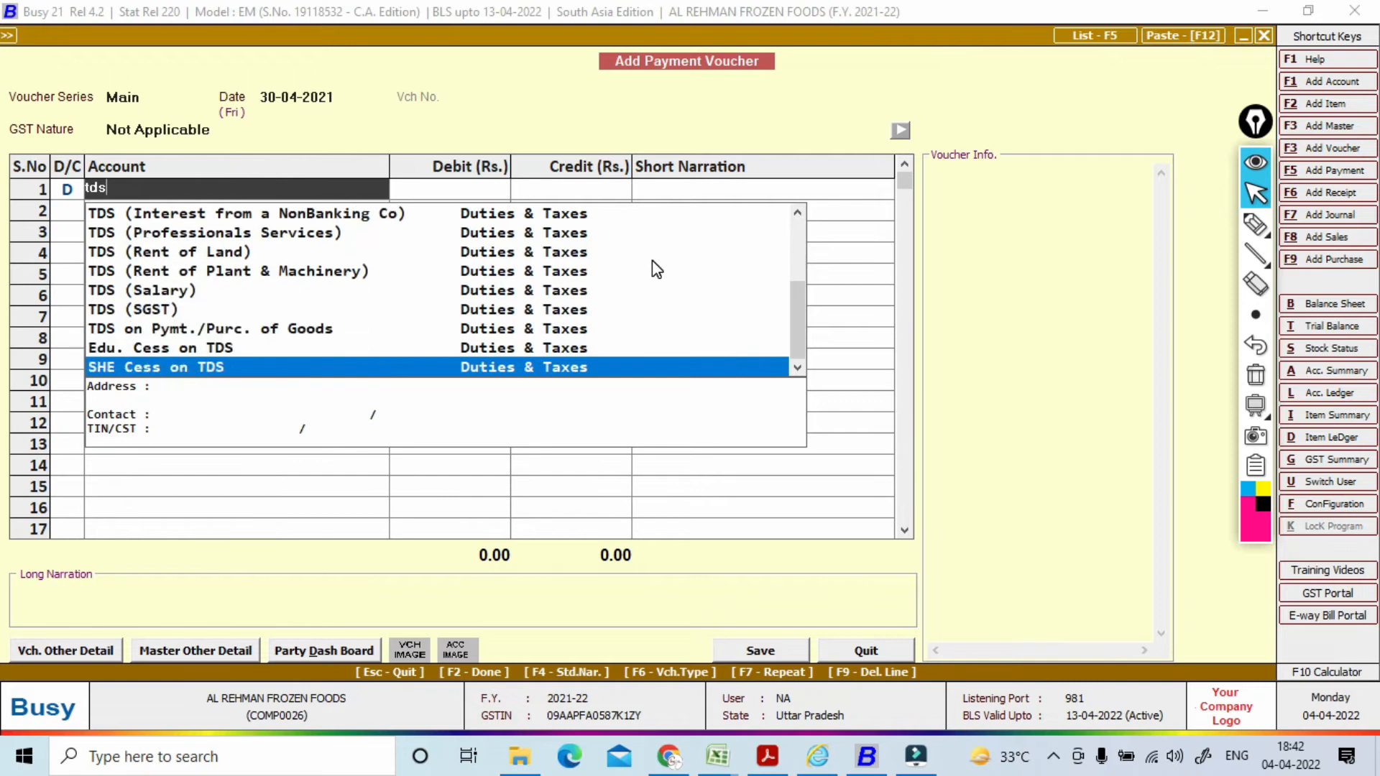
key("Up")
key("Up")
key("Up")
key("Up")
key("Up")
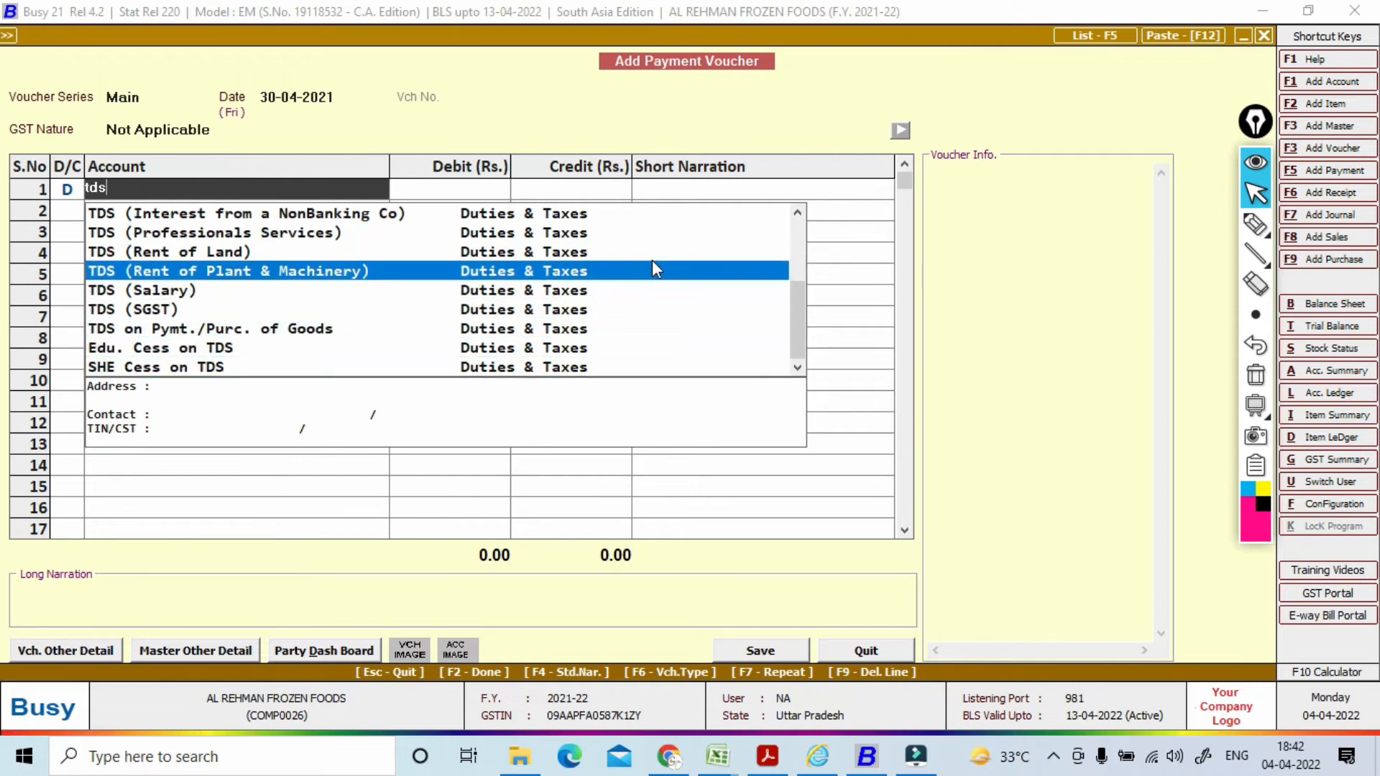
key("Up")
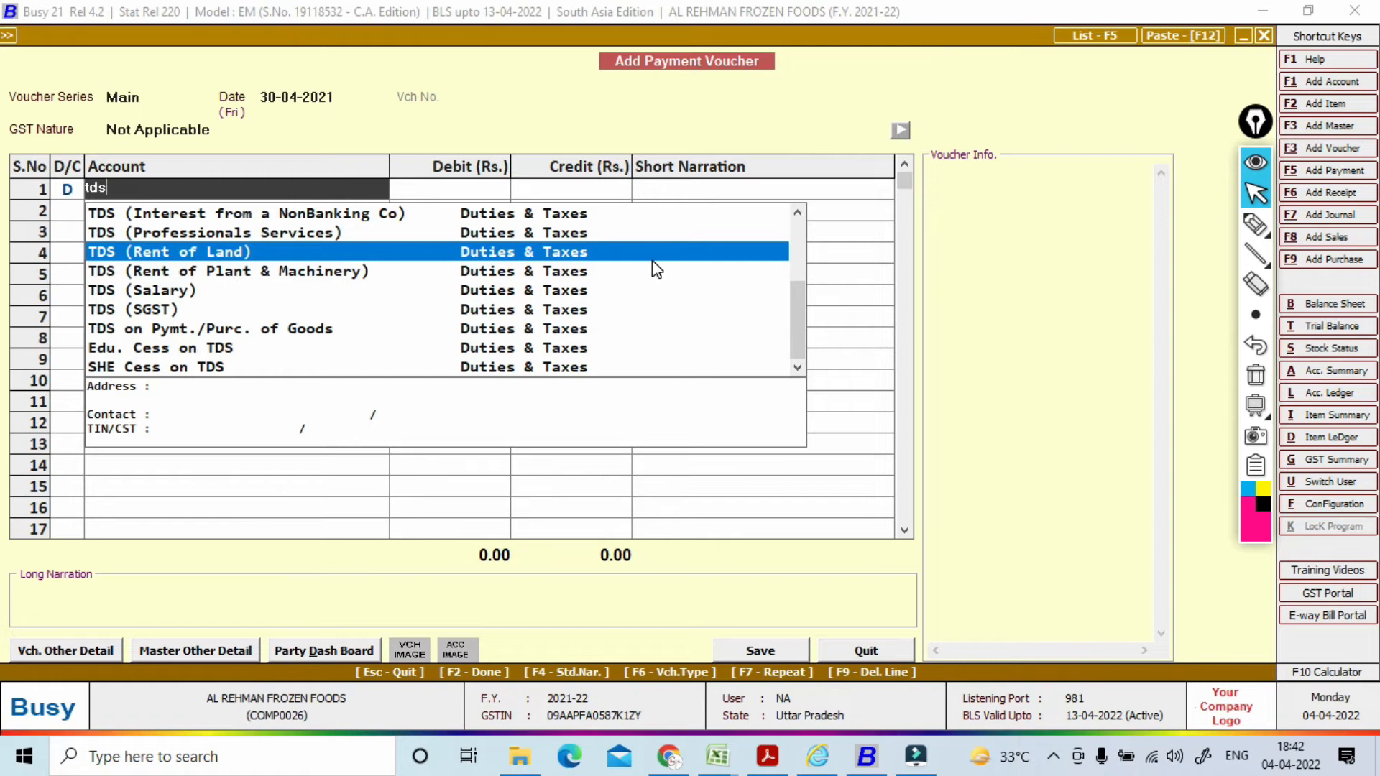
key("Return")
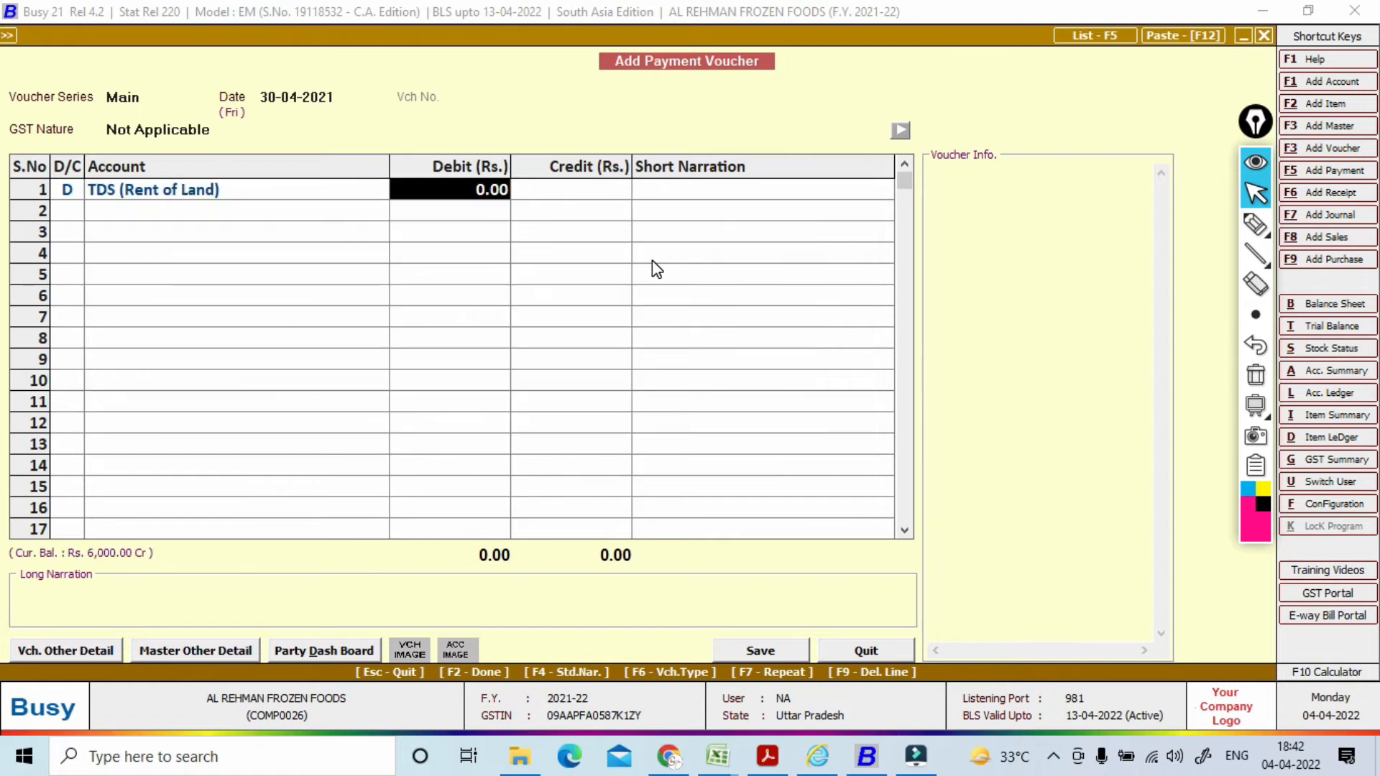
type("6000")
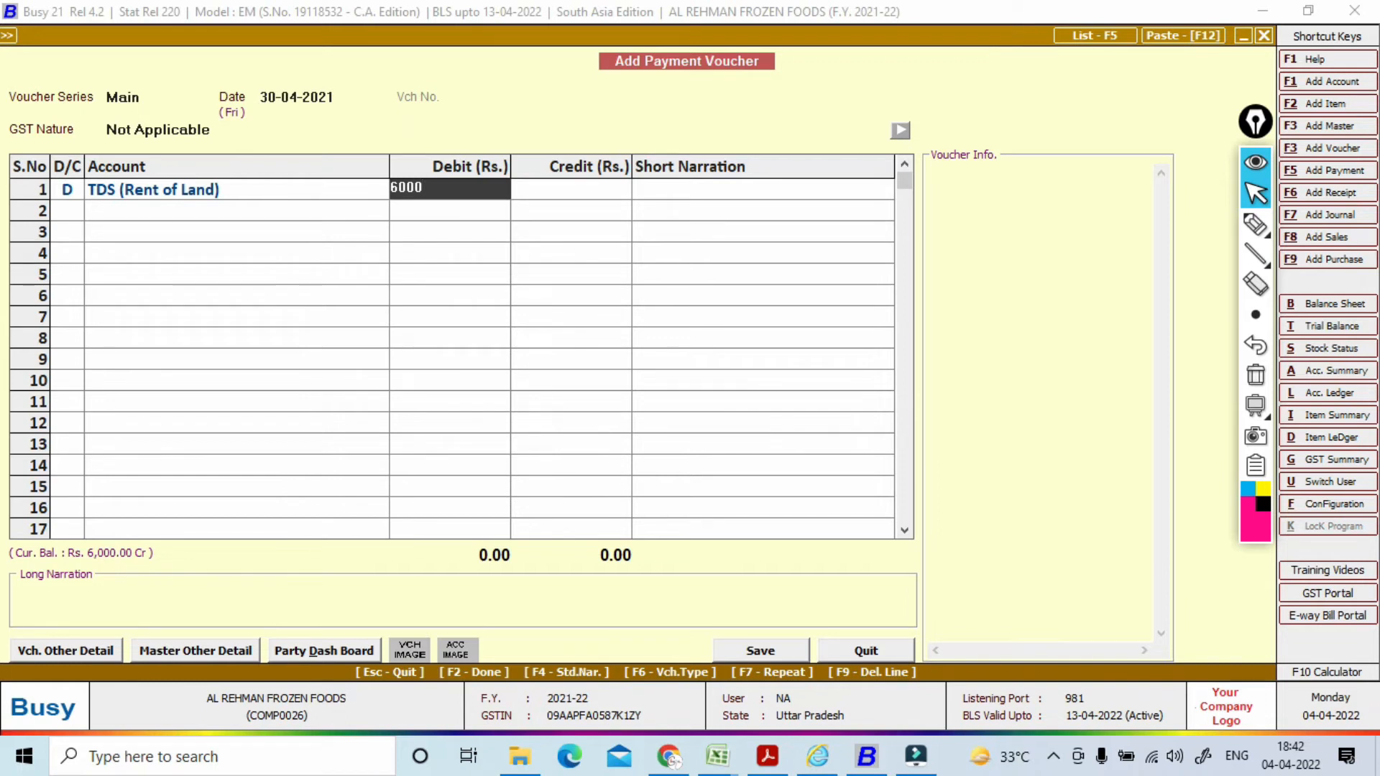
key("Return")
key("Return")
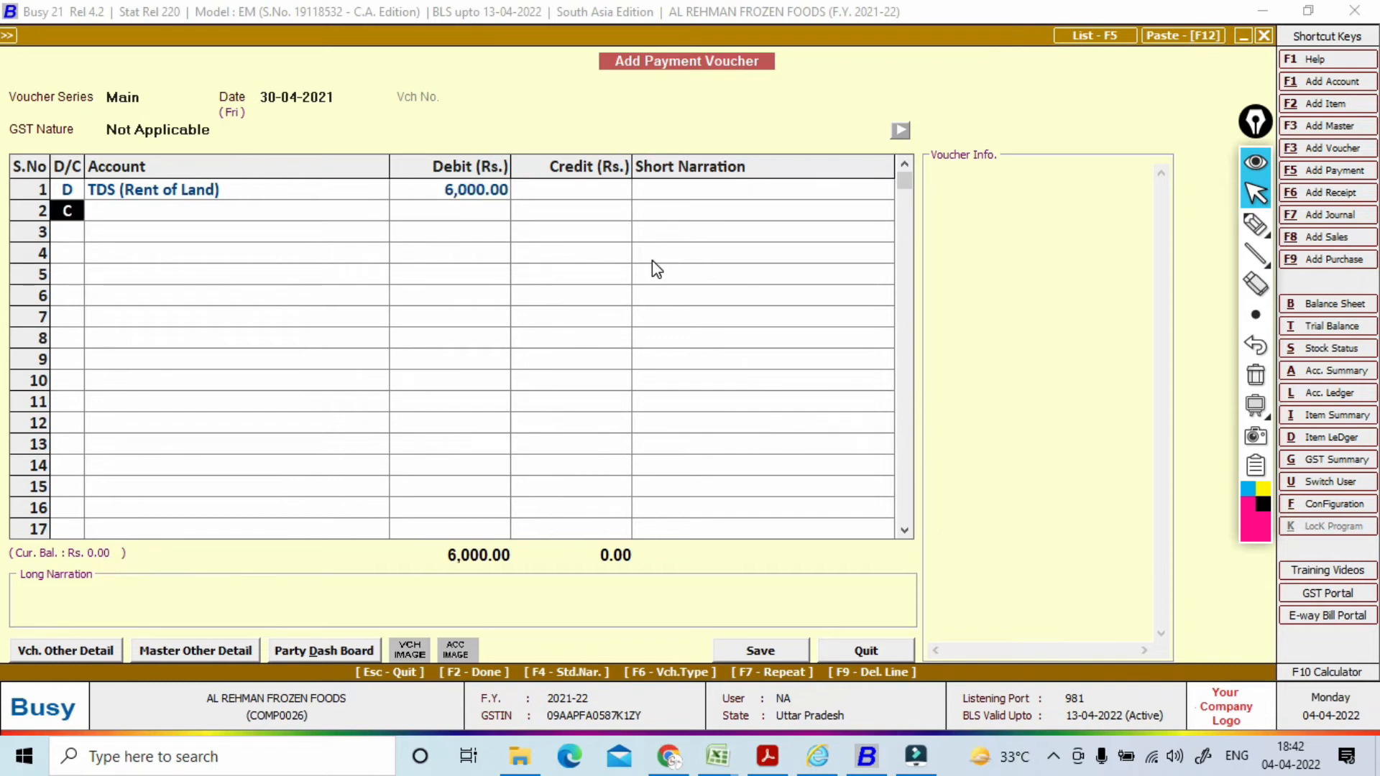
key("Return")
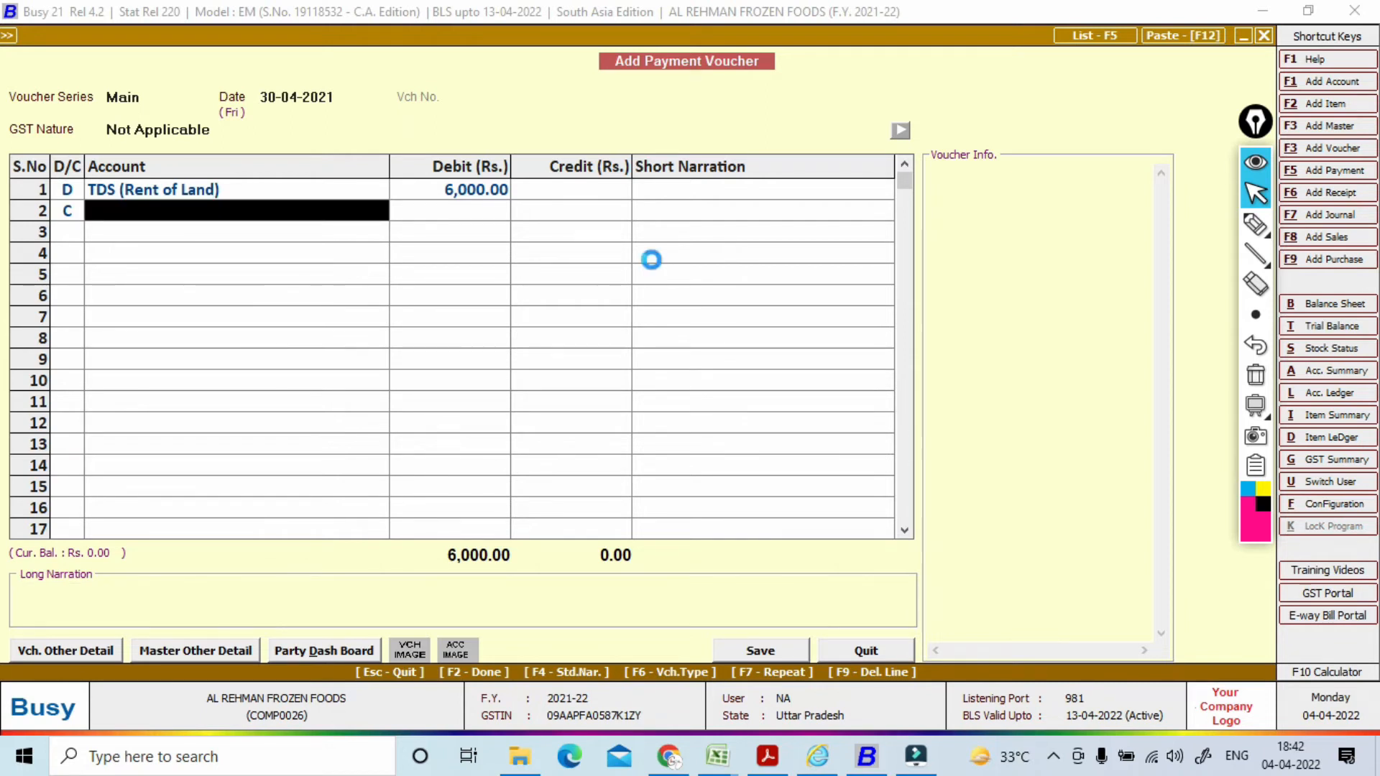
Step: Create ledger SBI BANK under Bank Accounts and credit it 6,000.00 on line two
type("SBI BANK")
key("Return")
key("Return")
key("Return")
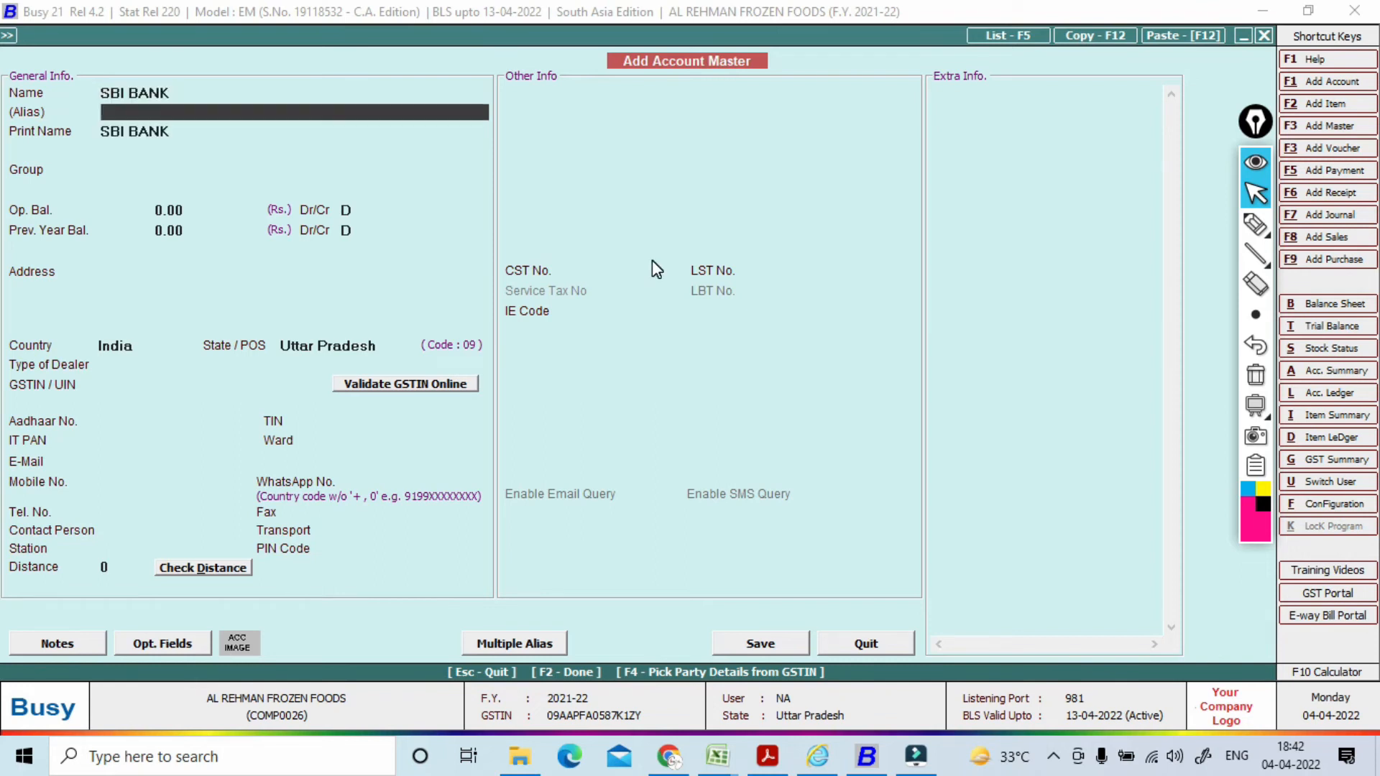
key("Return")
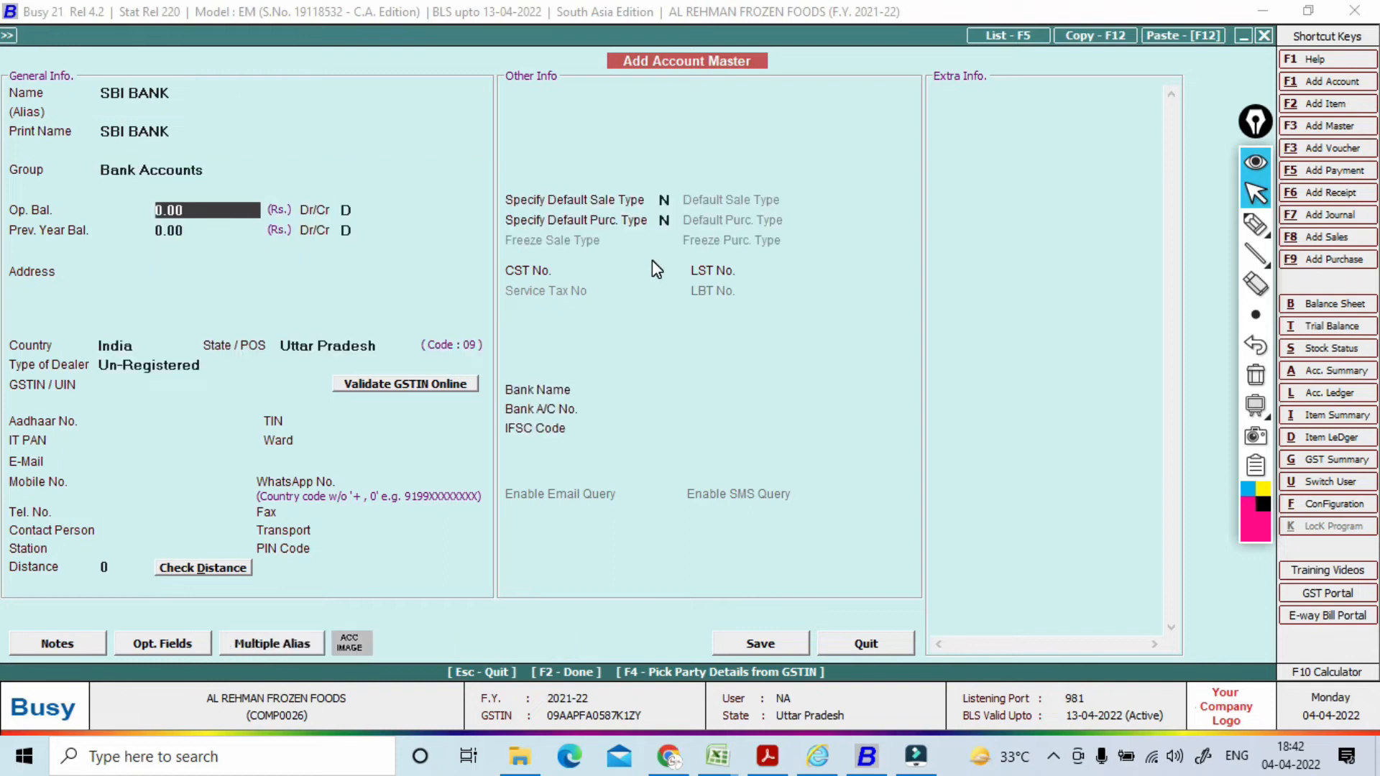
key("F2")
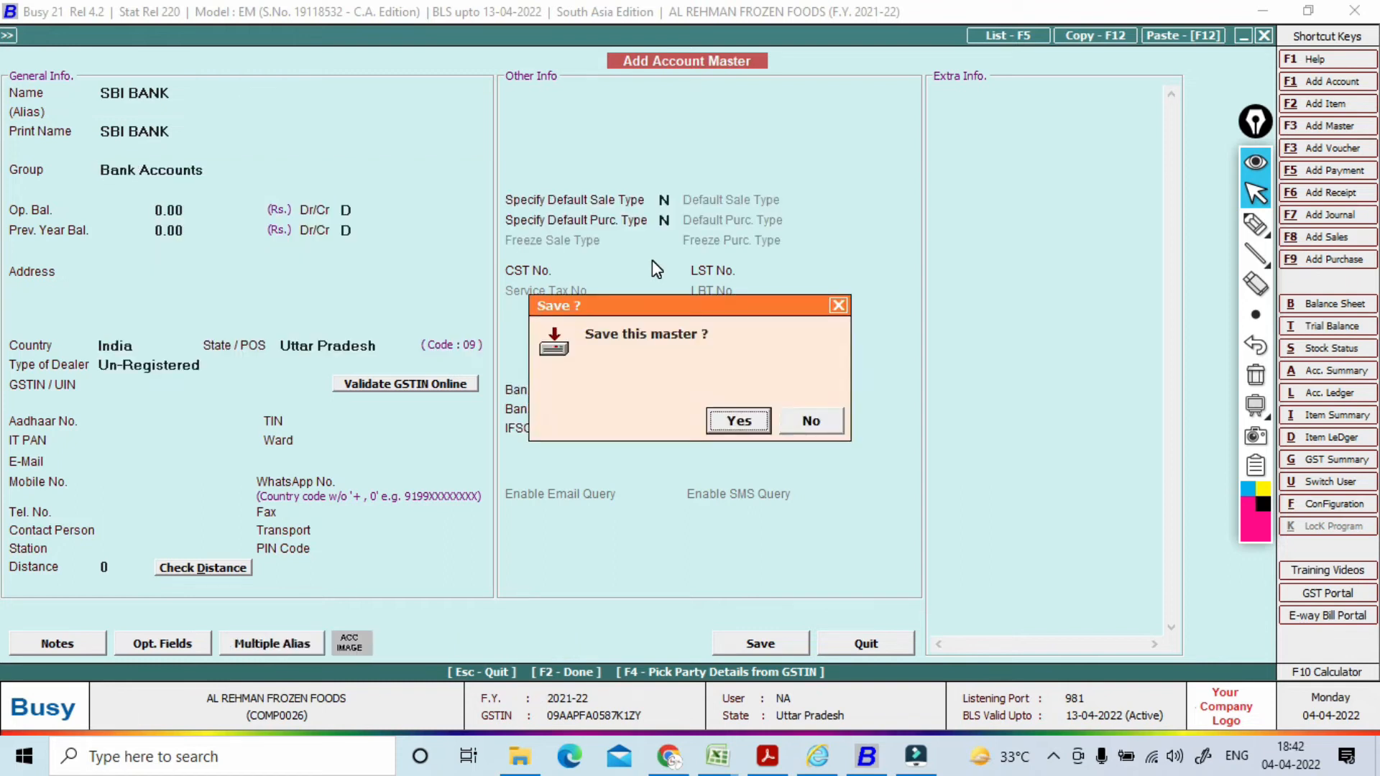
key("Return")
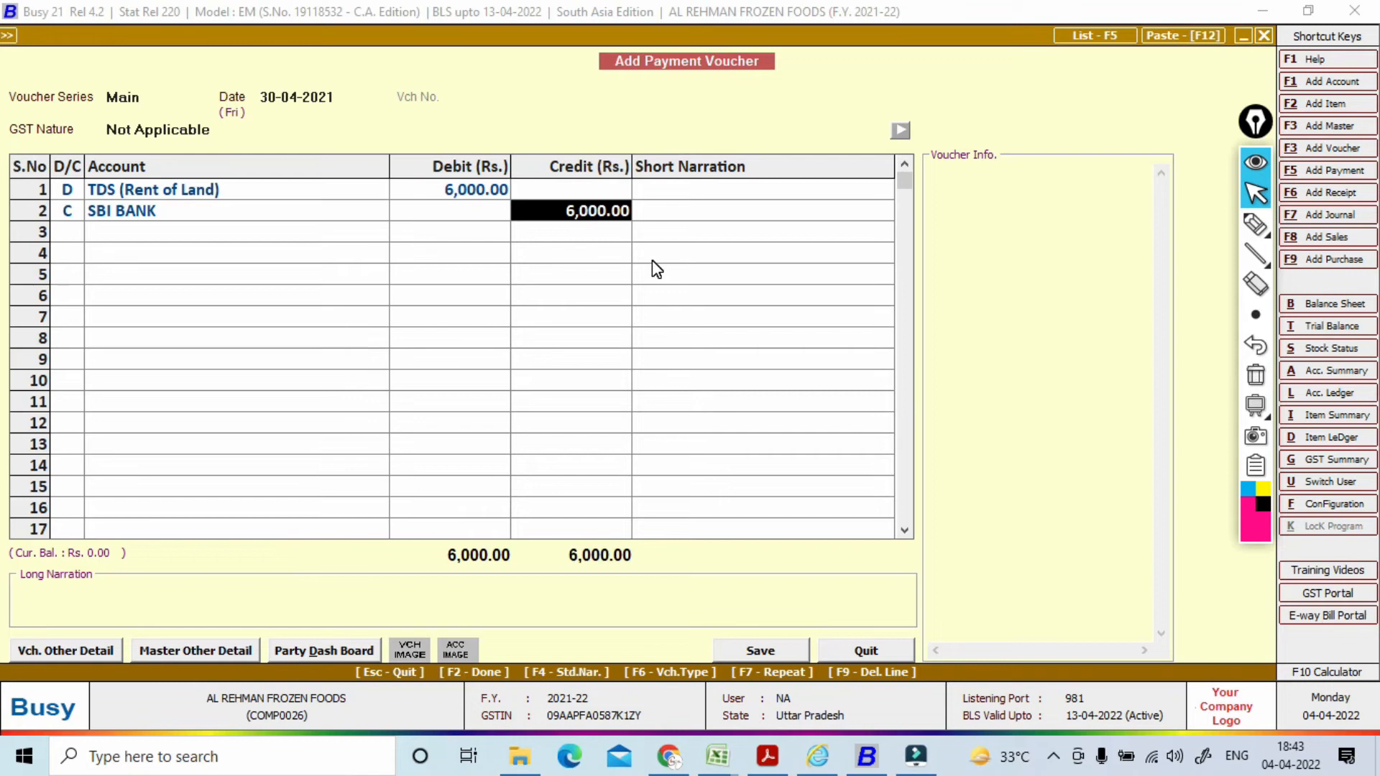
key("F2")
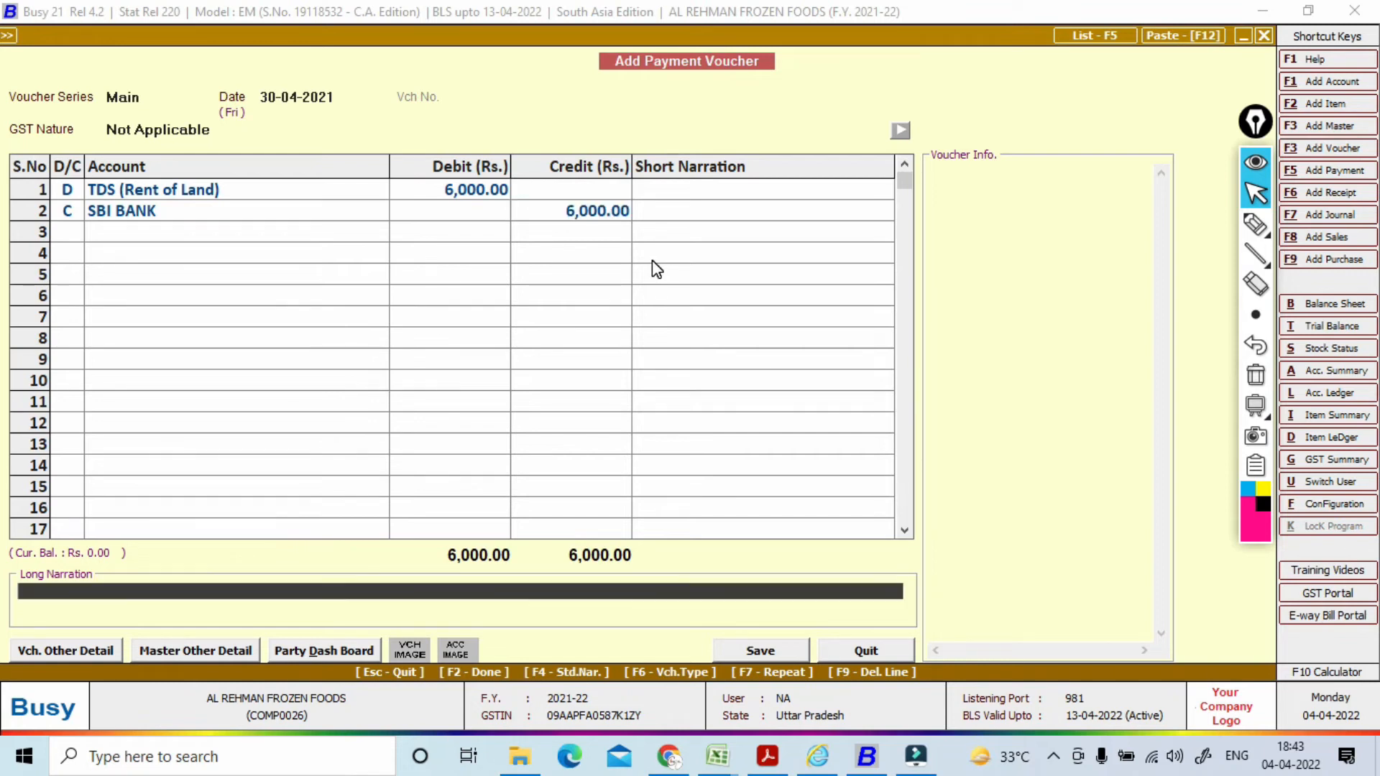
Step: Pick the Rent of Land, Building TDS category and tick reference 01 for its 6,000 TDS
key("F2")
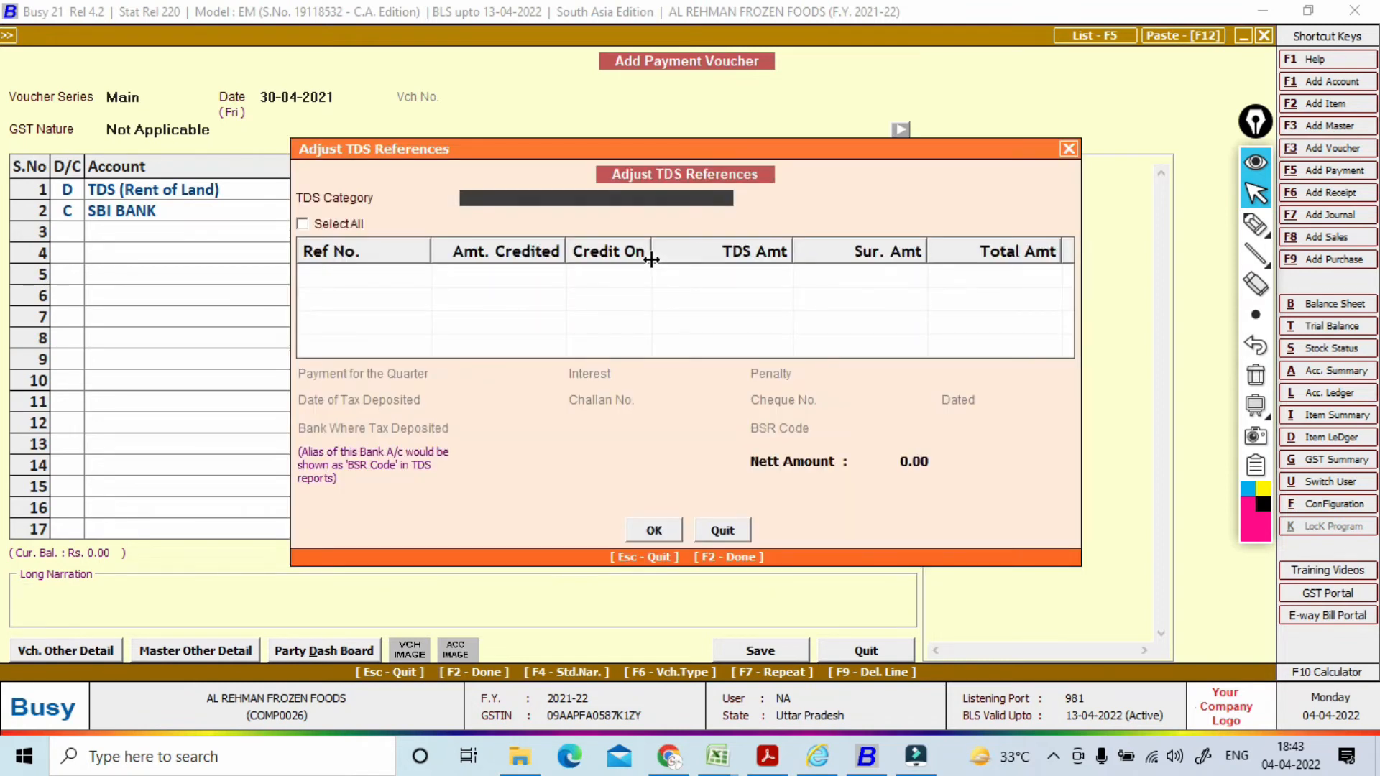
key("Down")
key("Down")
key("Down")
key("Down")
key("Down")
key("Down")
key("Down")
key("Down")
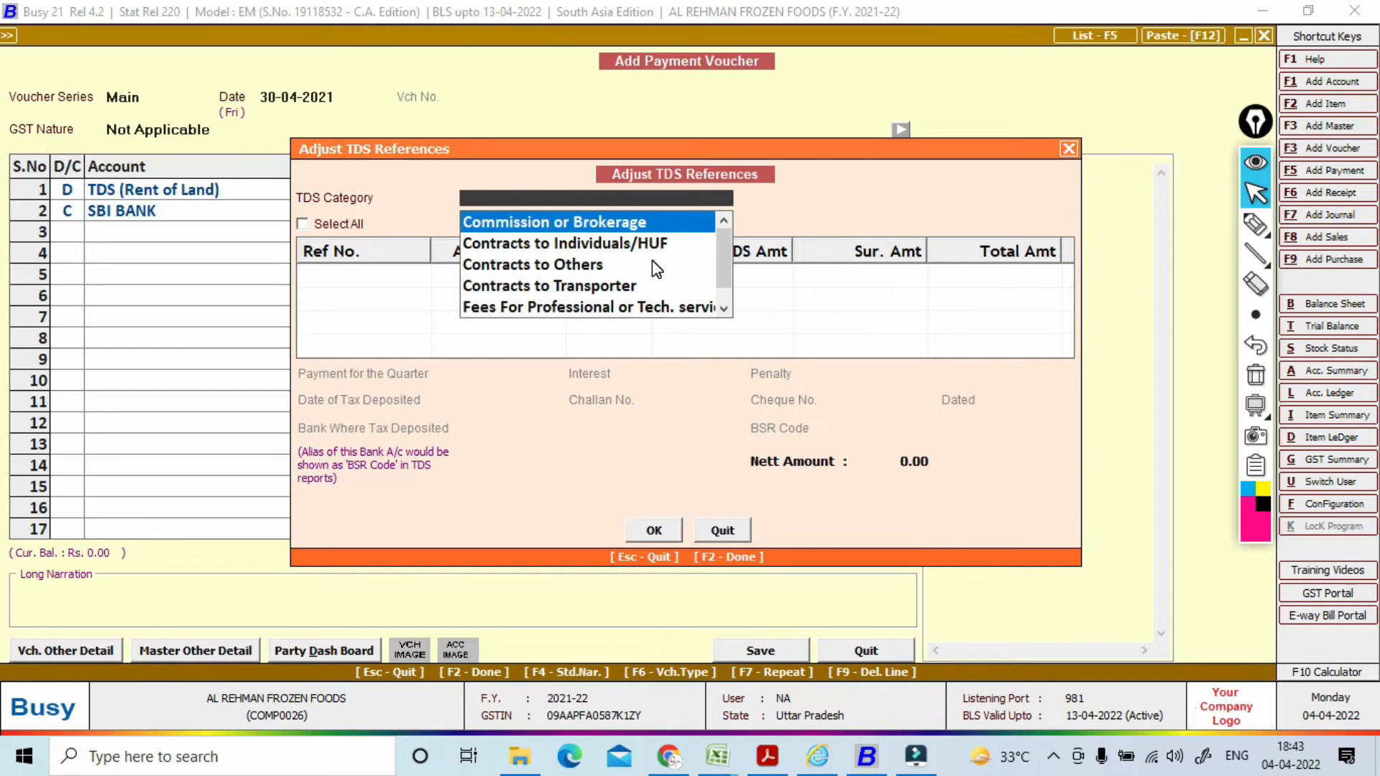
key("Down")
key("Down")
key("Down")
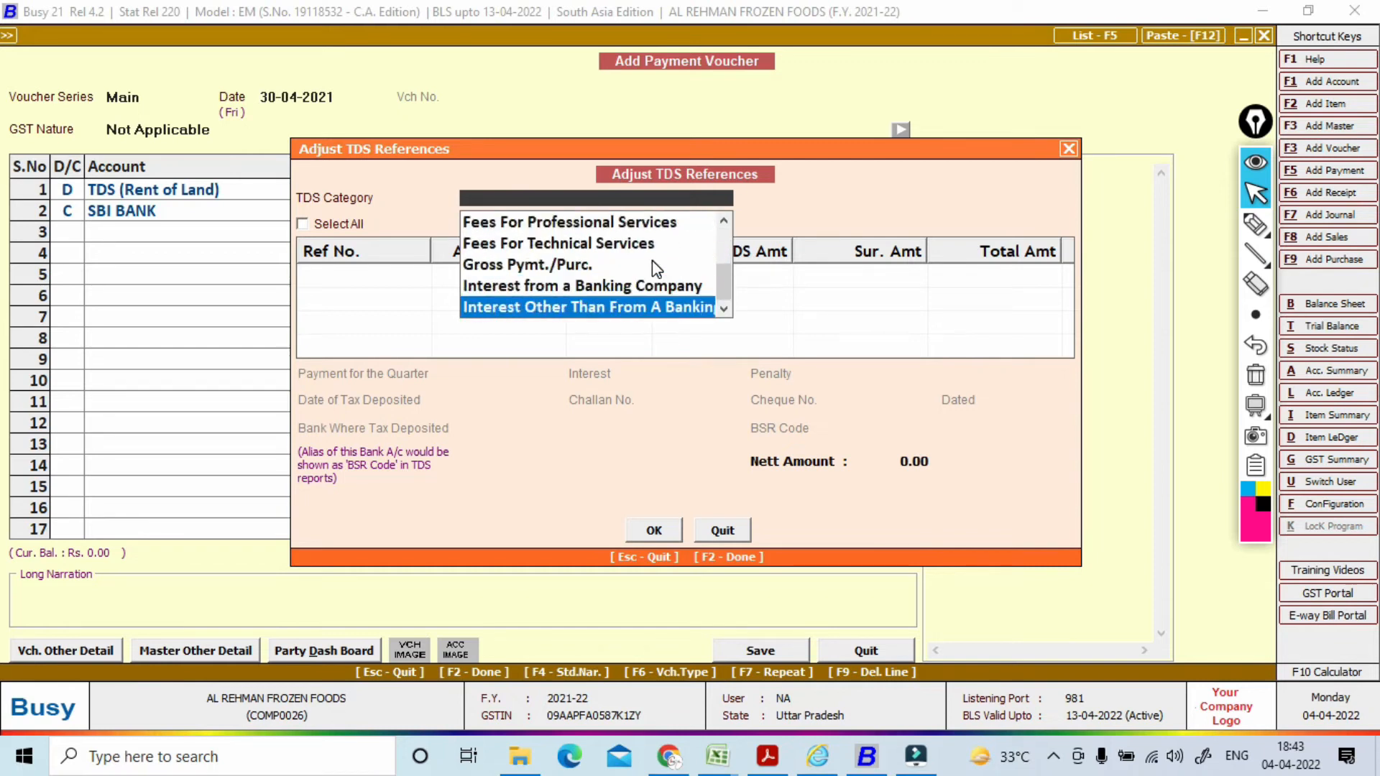
key("Up")
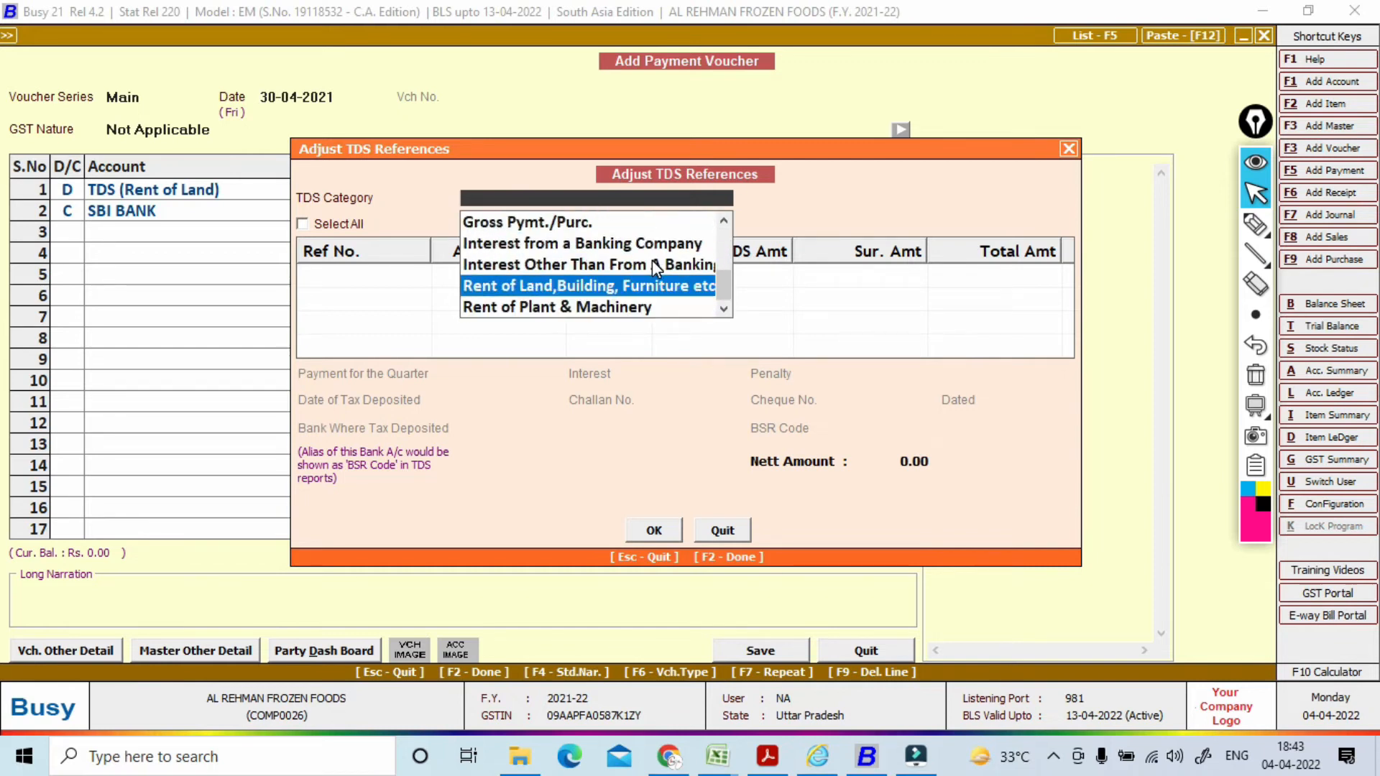
key("Return")
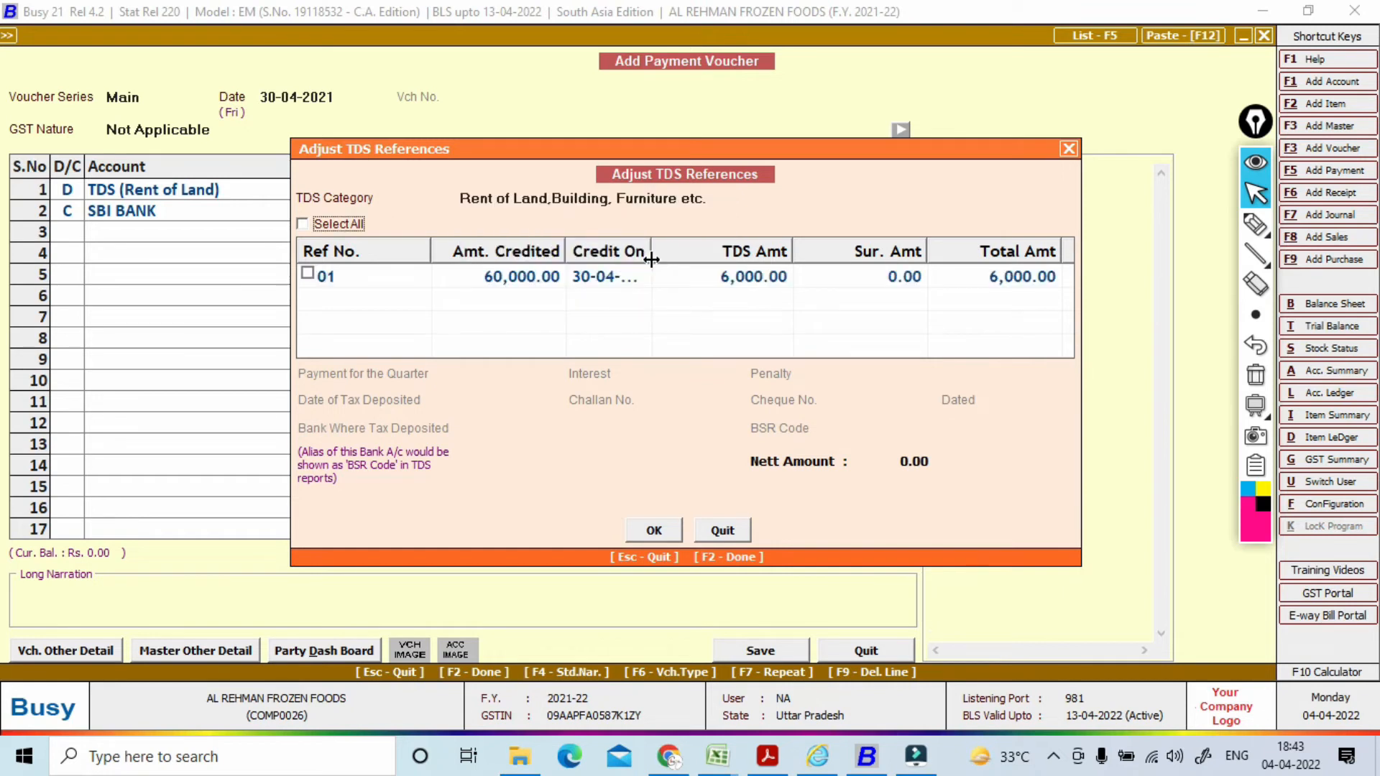
left_click(308, 272)
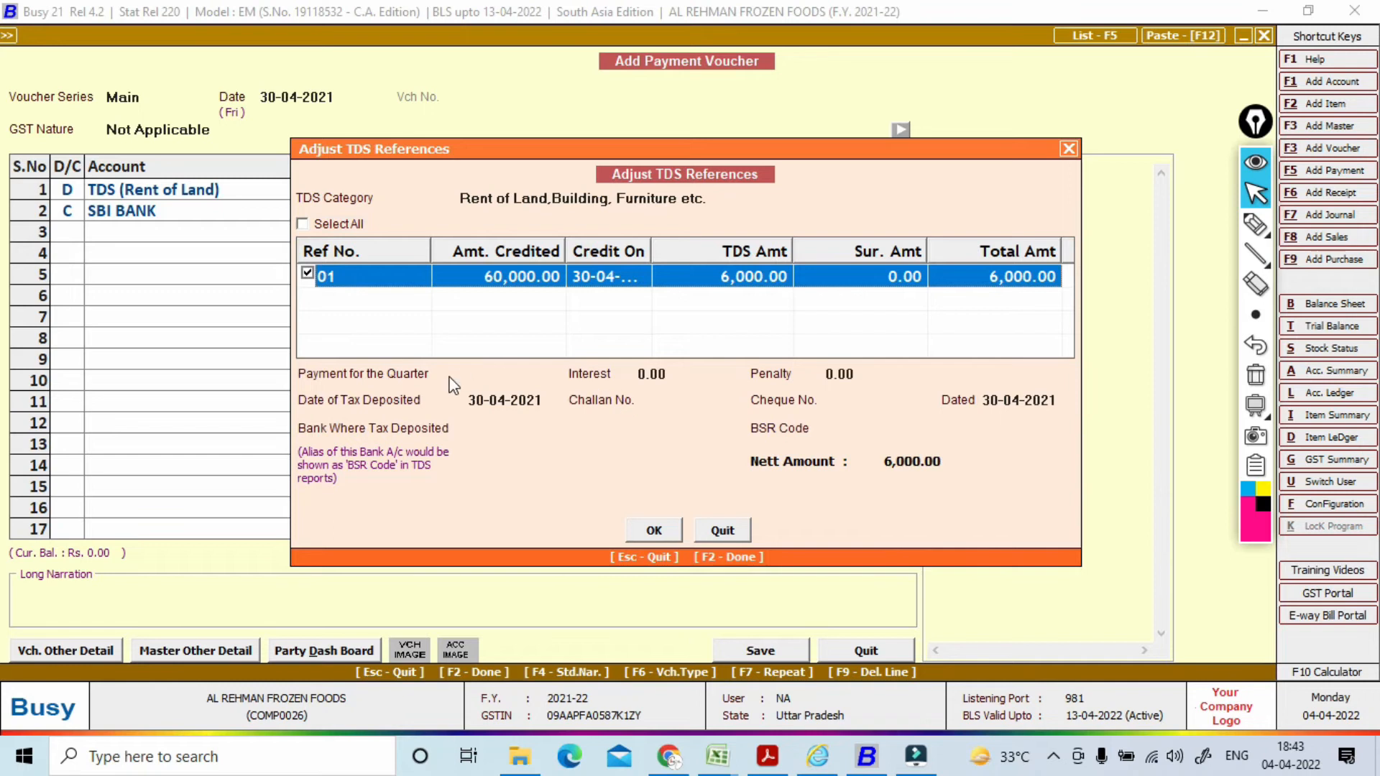
key("Return")
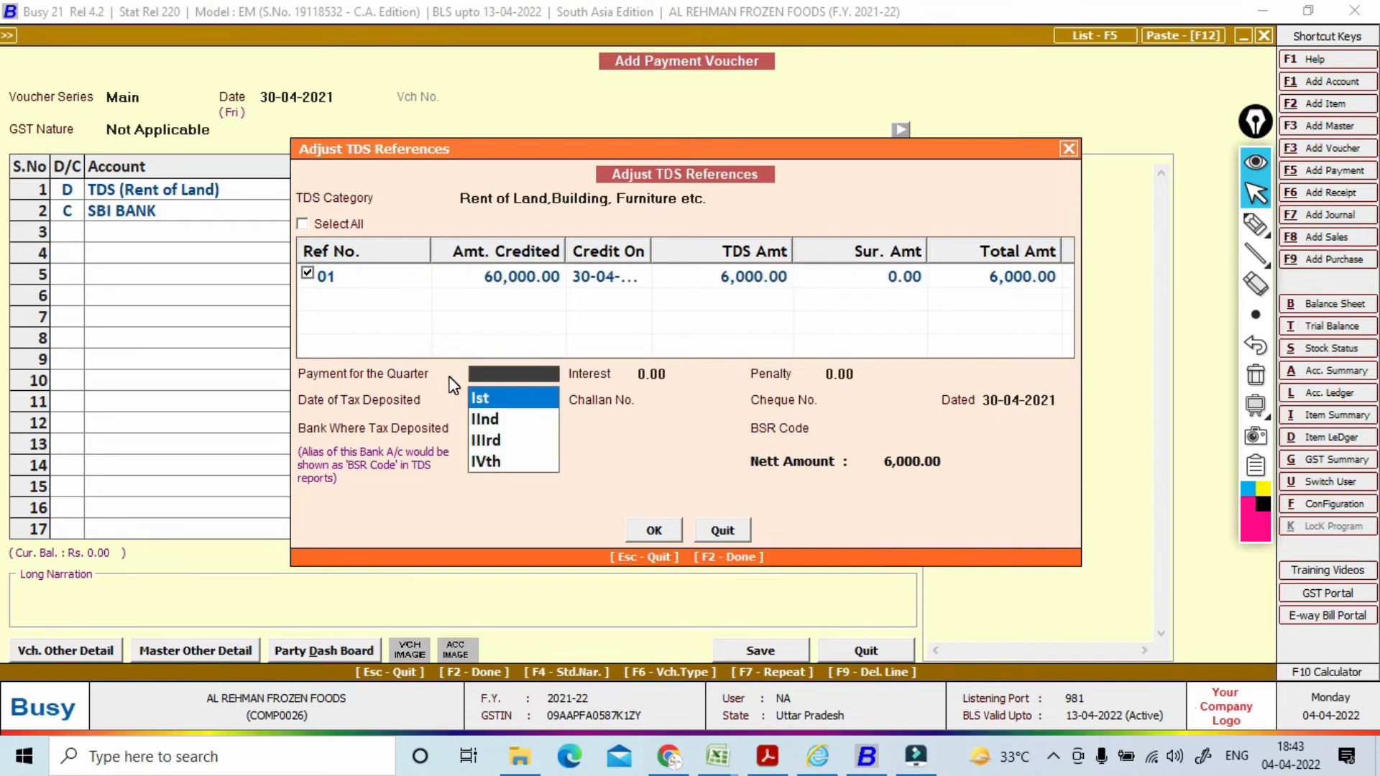
key("Return")
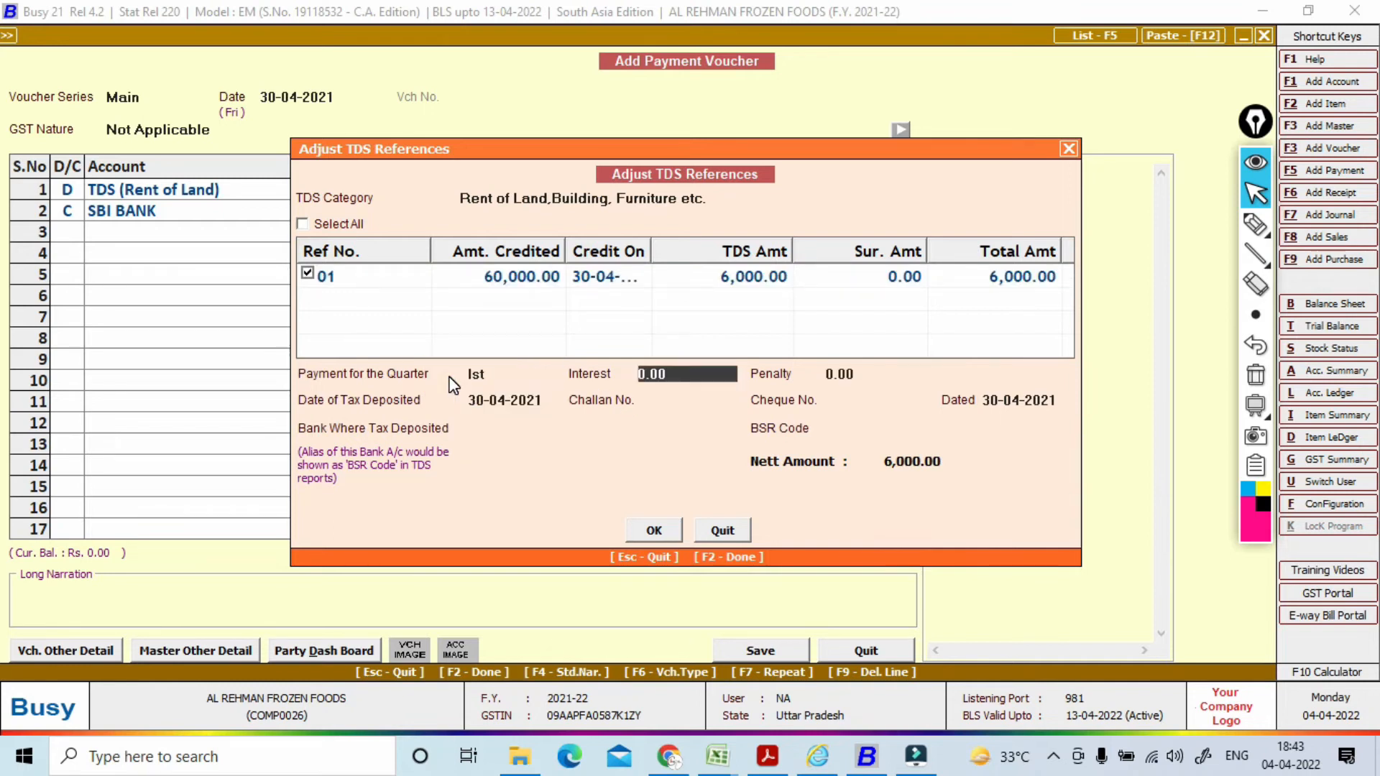
key("Return")
key("Return")
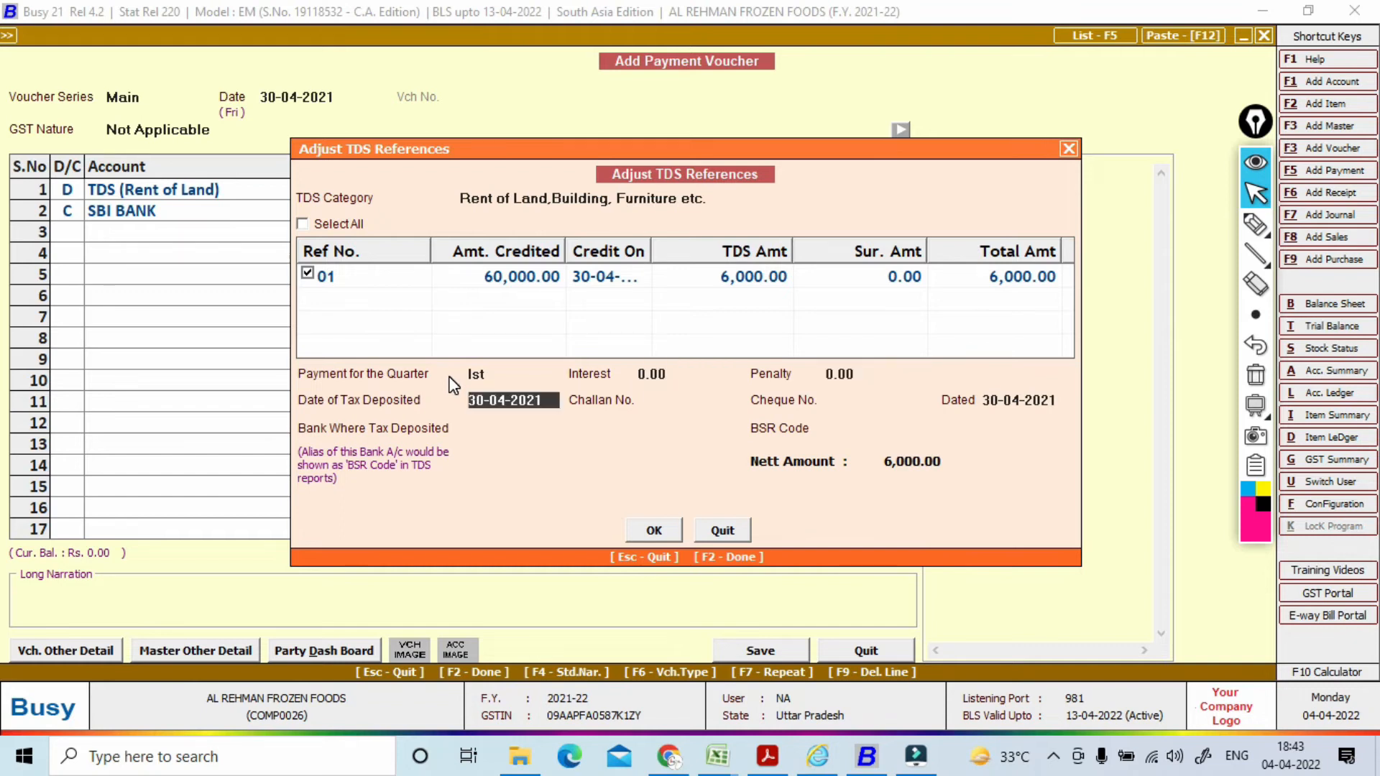
key("Return")
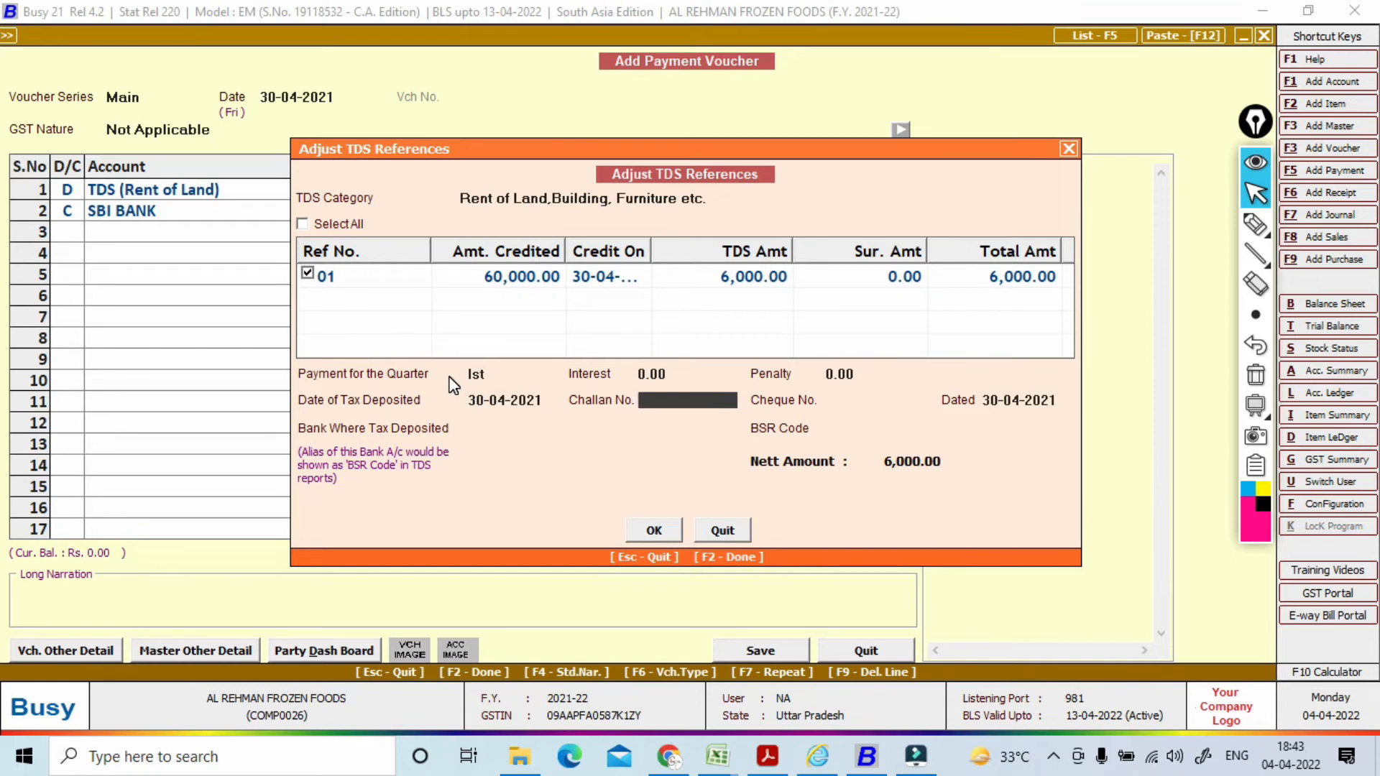
key("Return")
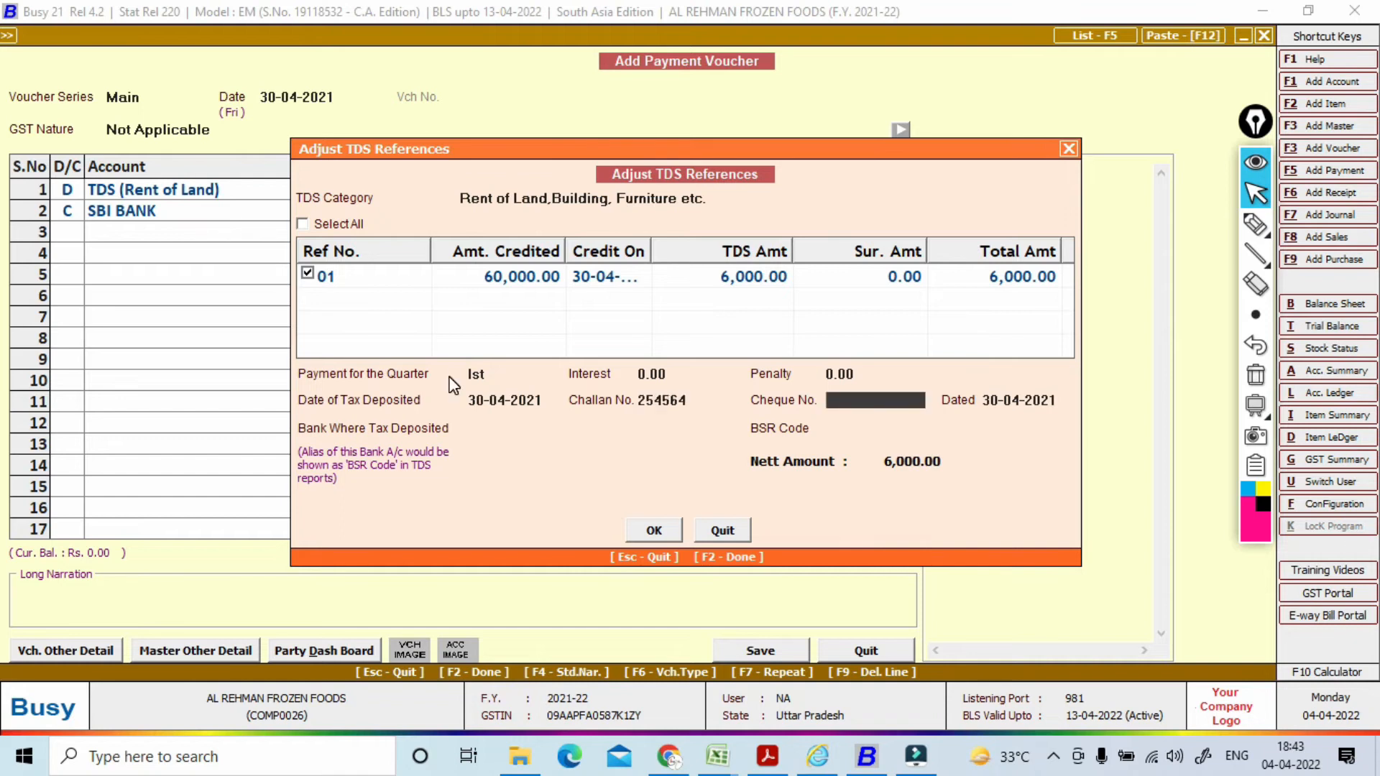
key("Return")
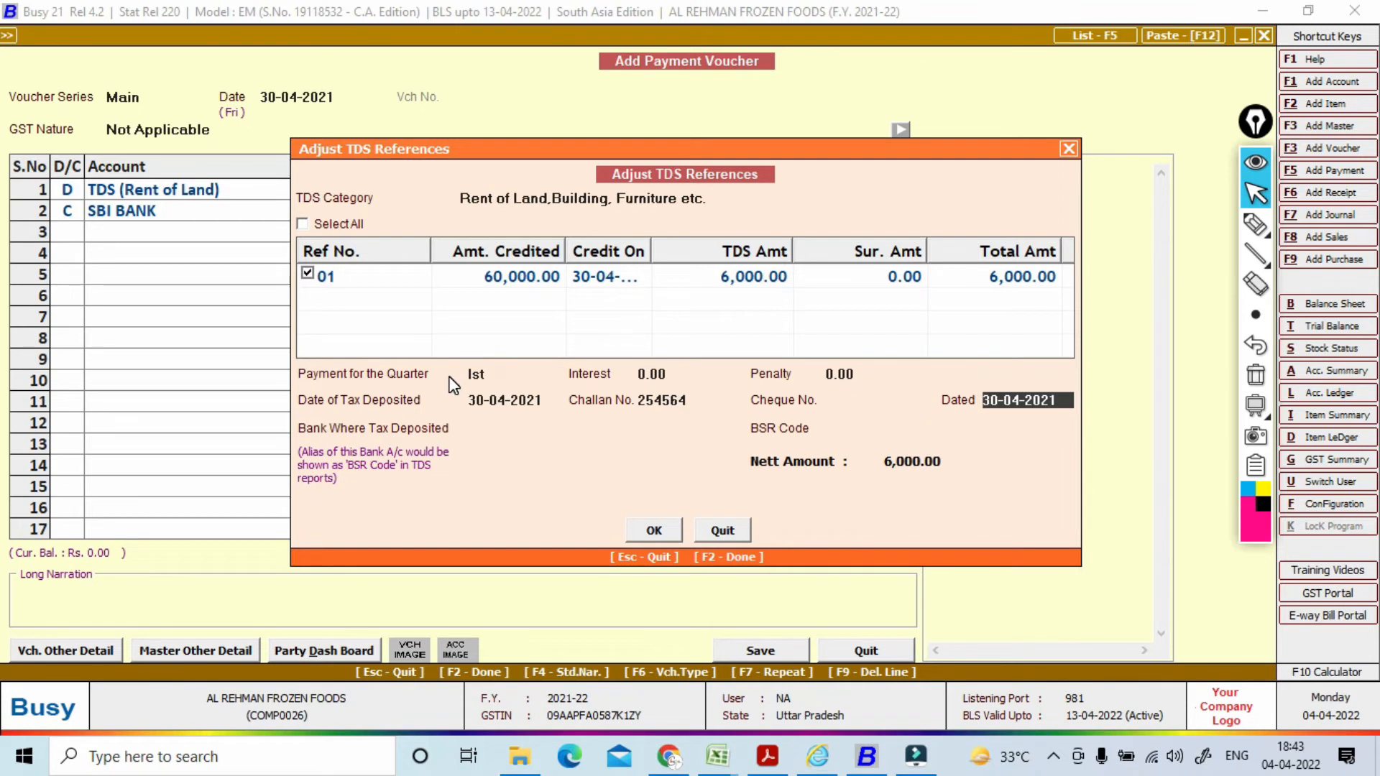
key("Return")
key("Return")
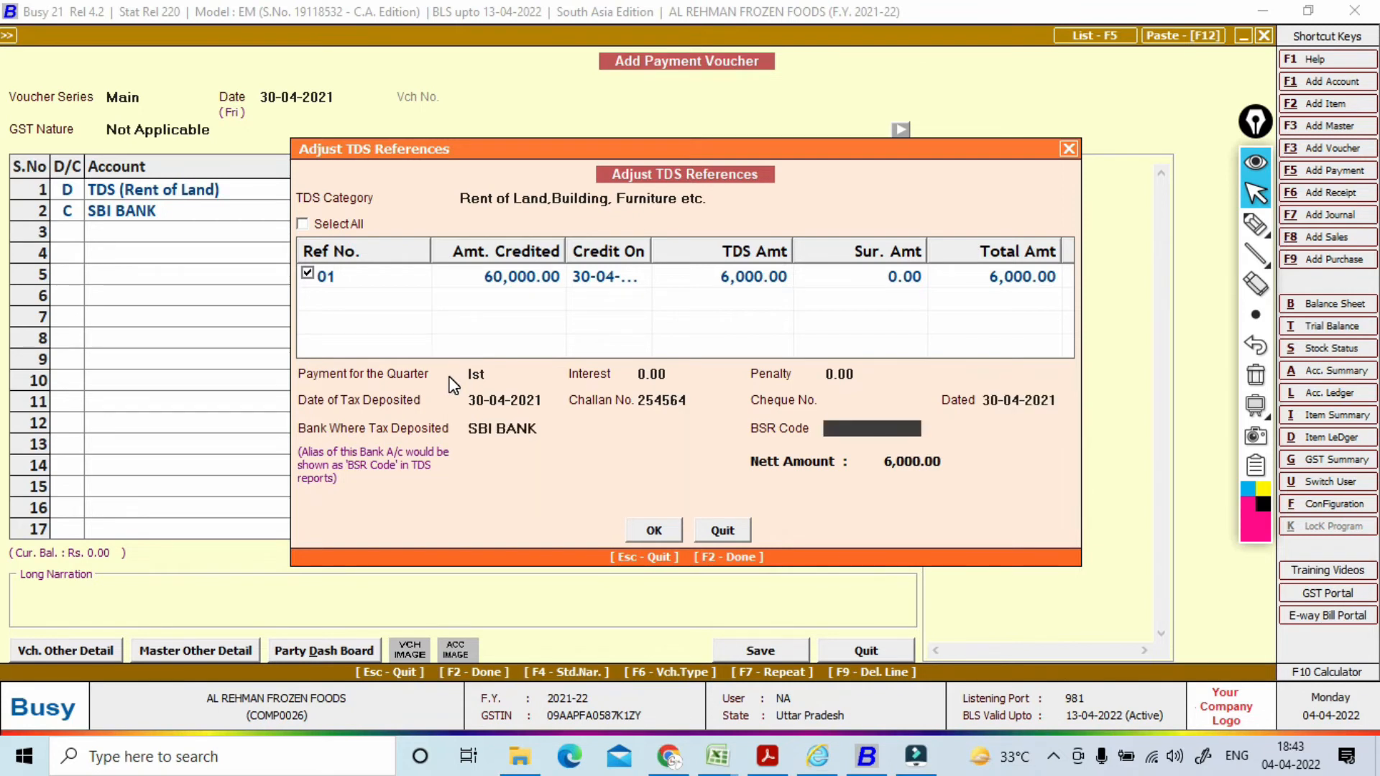
key("Return")
key("Return")
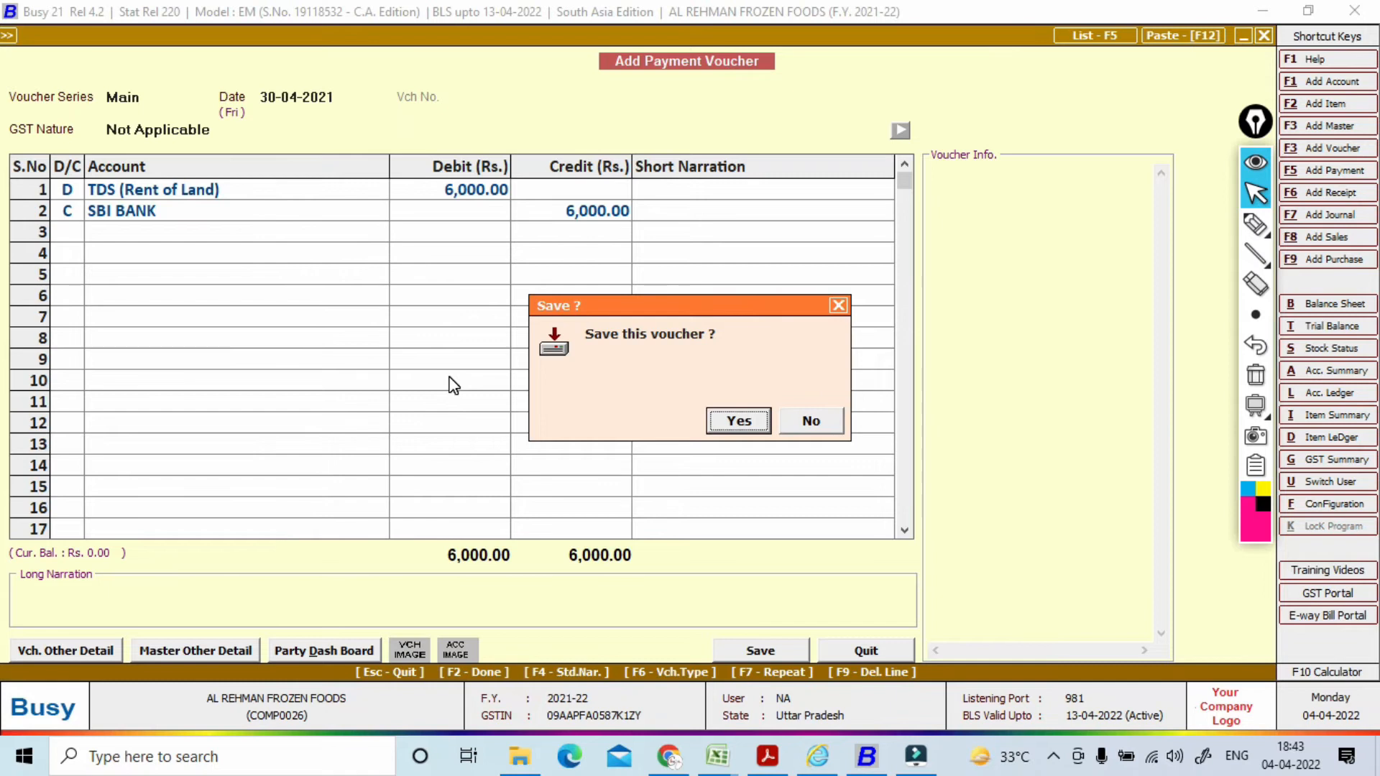
Step: Save the payment voucher and quit the blank journal voucher form
key("Return")
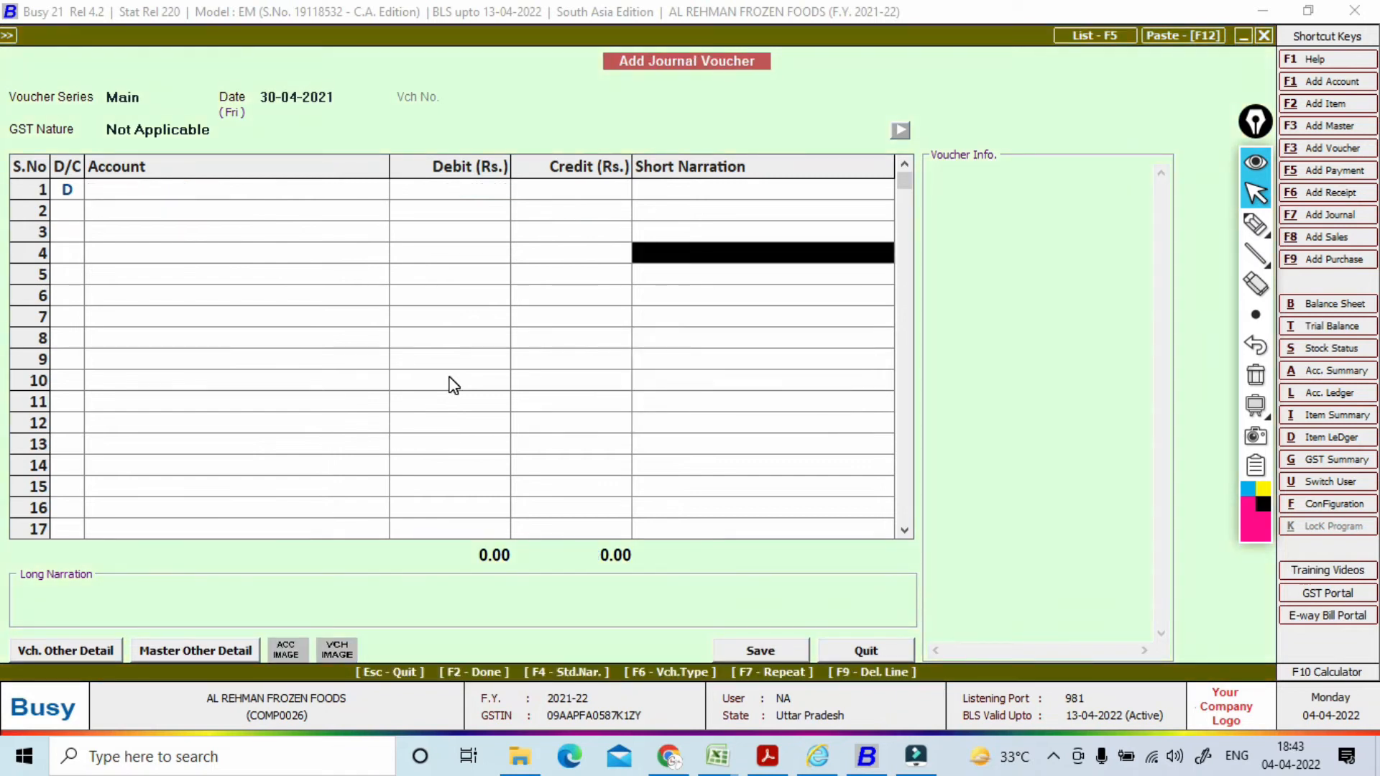
key("Escape")
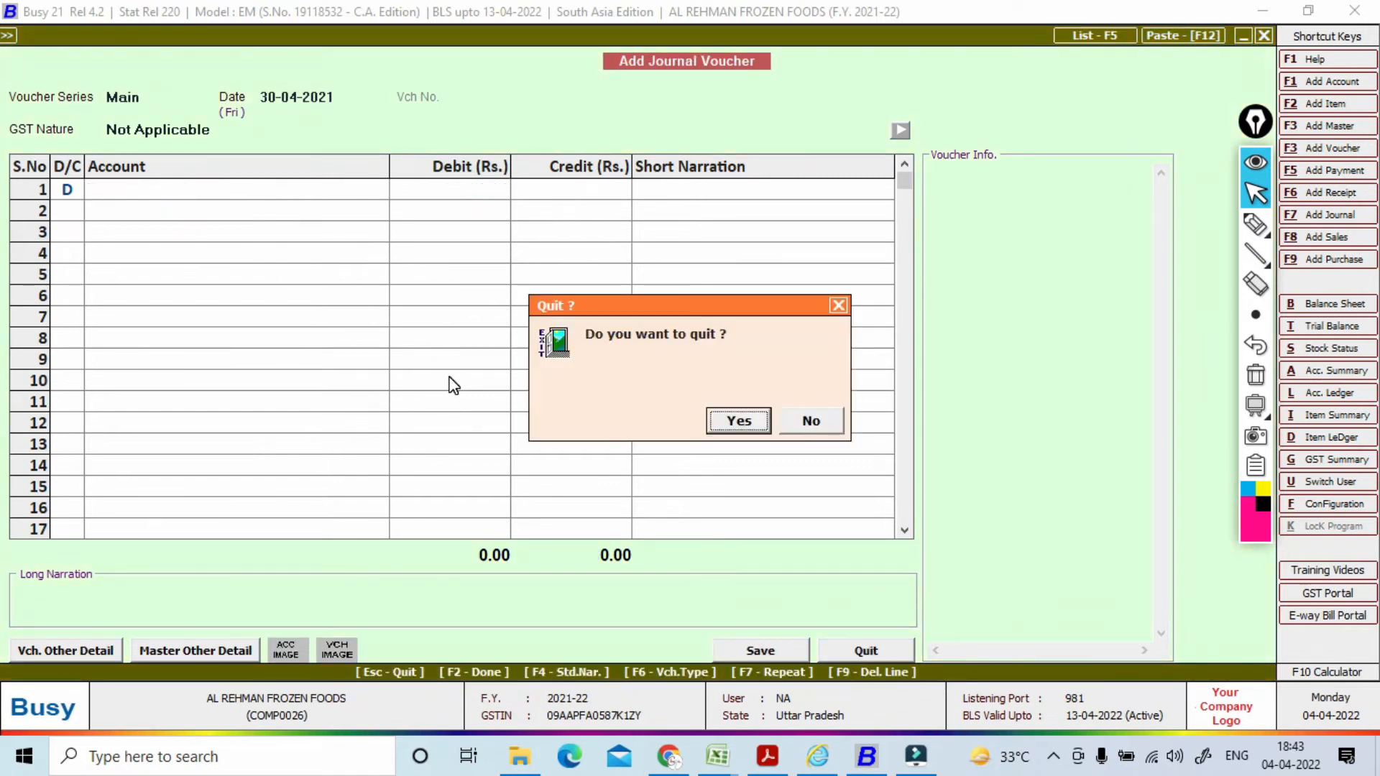
key("Return")
Step: Check Form 26Q for quarter Ist to confirm the 6,000 rent TDS challan, then close it
key("Right")
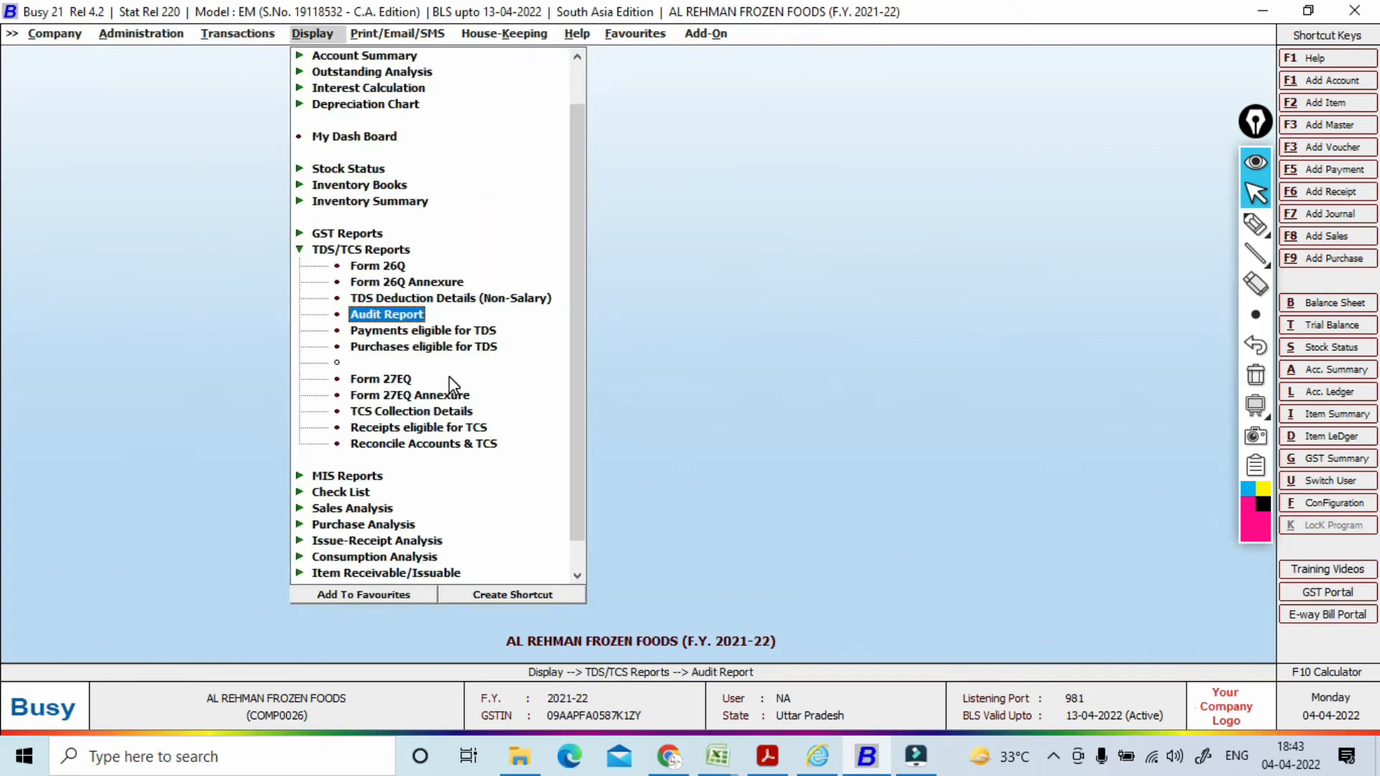
key("Up")
key("Up")
key("Up")
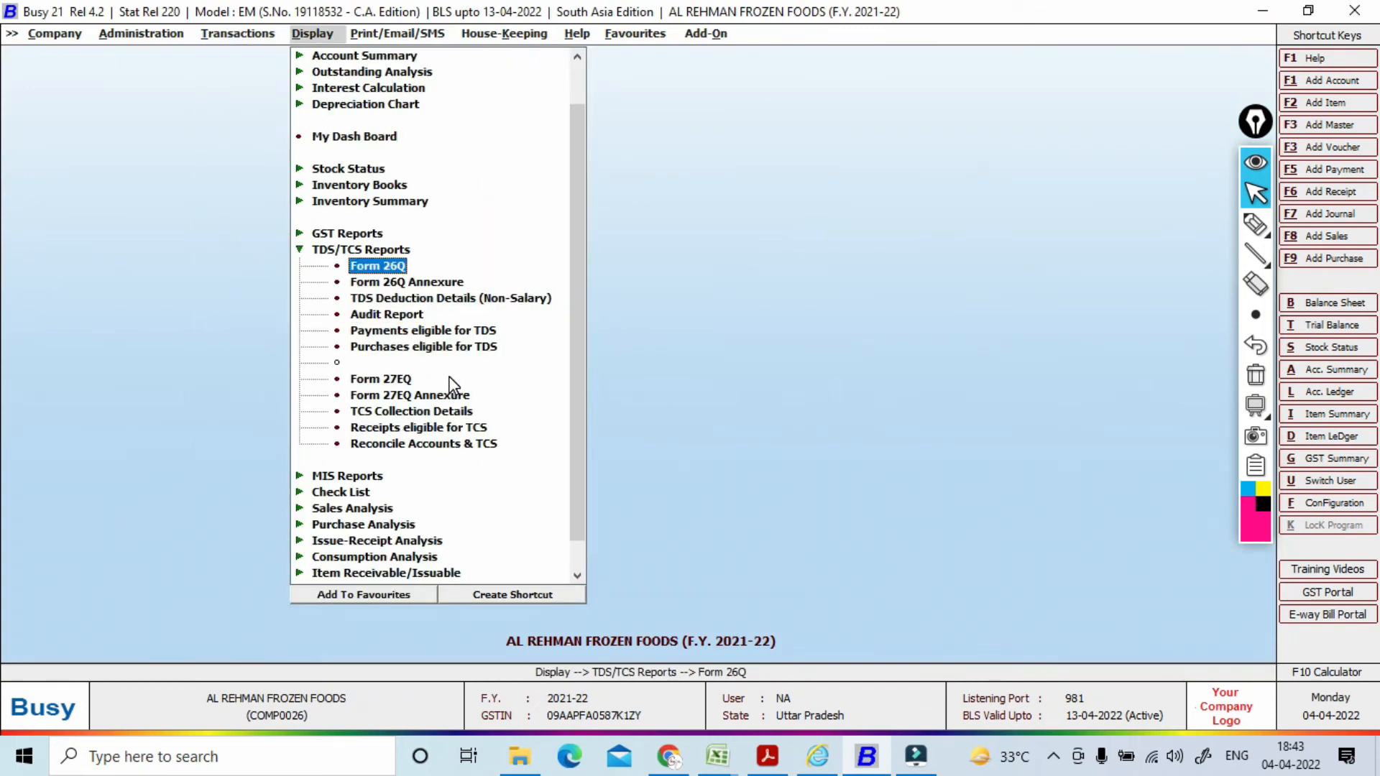
key("Up")
key("Down")
key("Return")
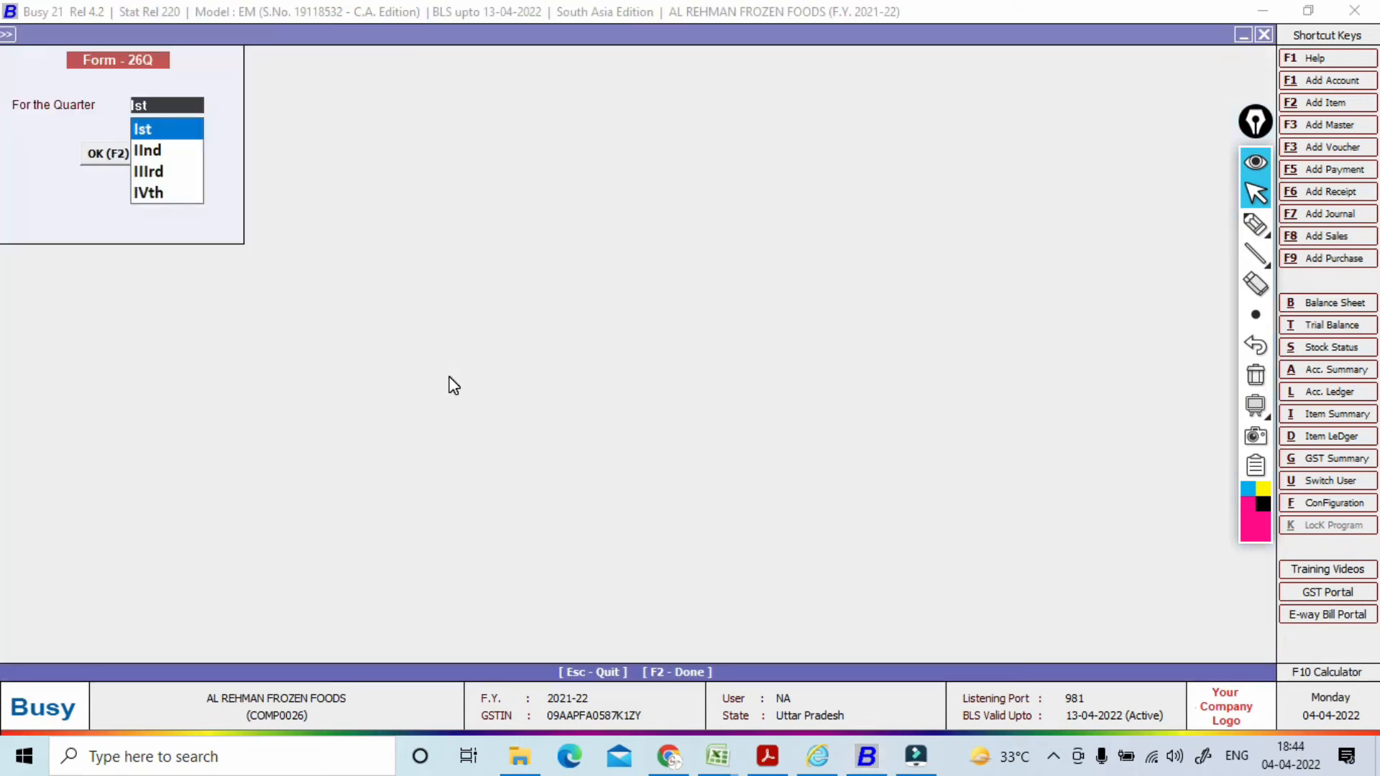
key("Return")
key("Return")
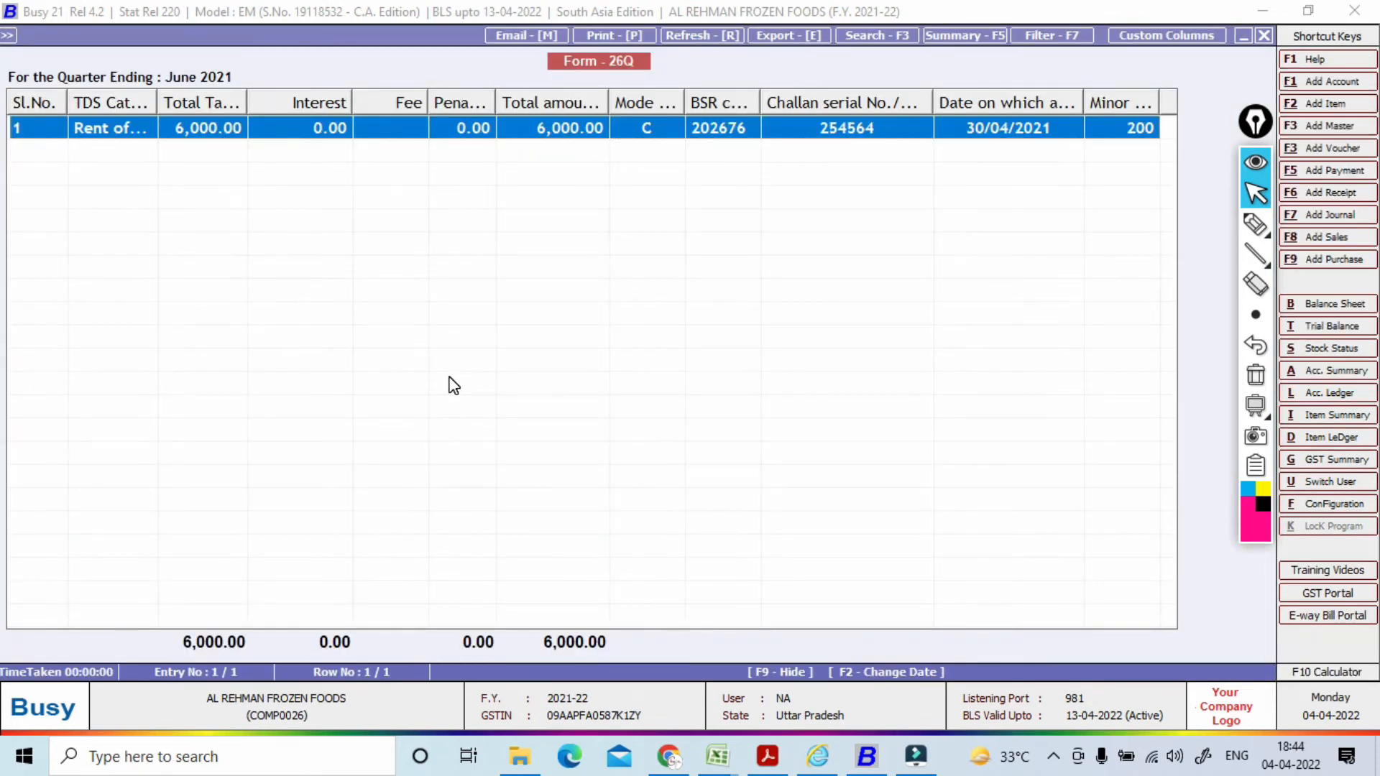
key("Escape")
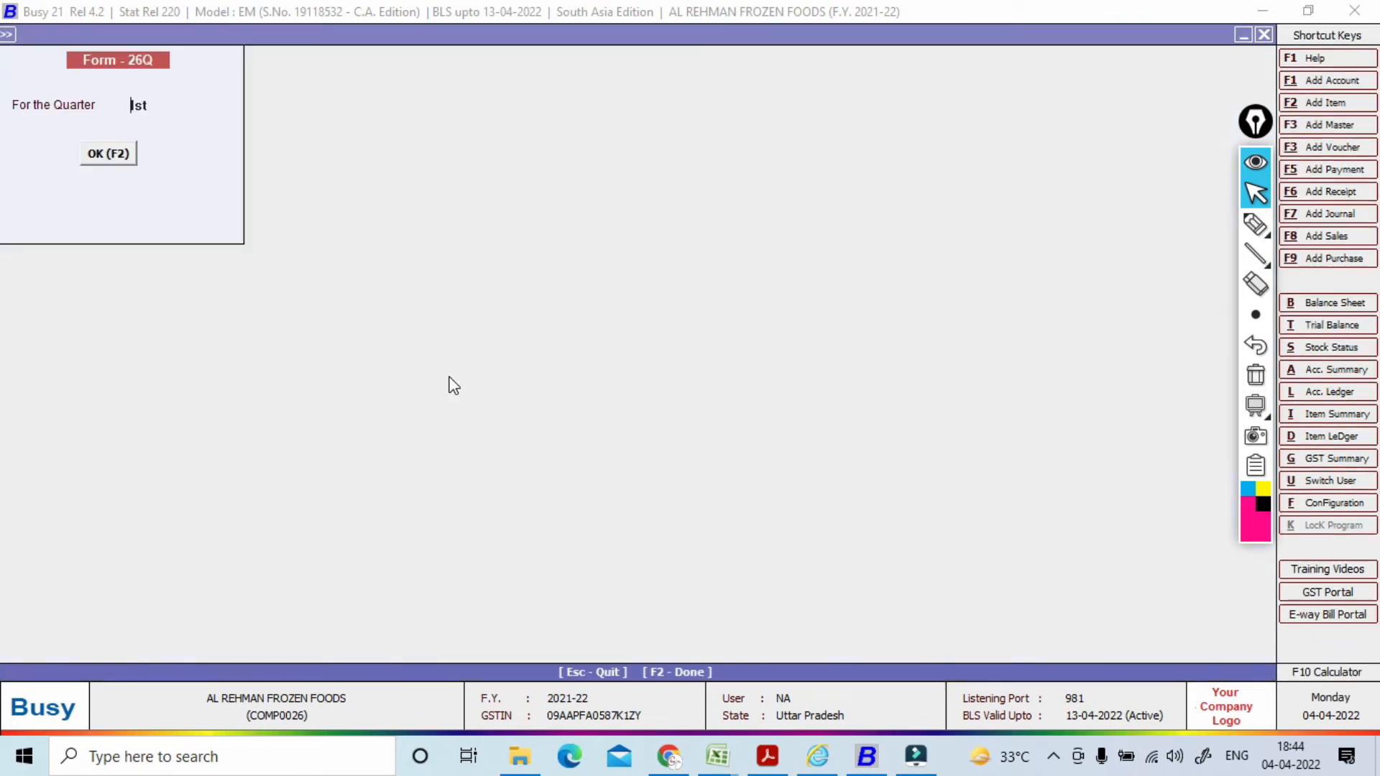
Step: View the Form 26Q Annexure for the Rent of Land category, first quarter
key("Escape")
key("Down")
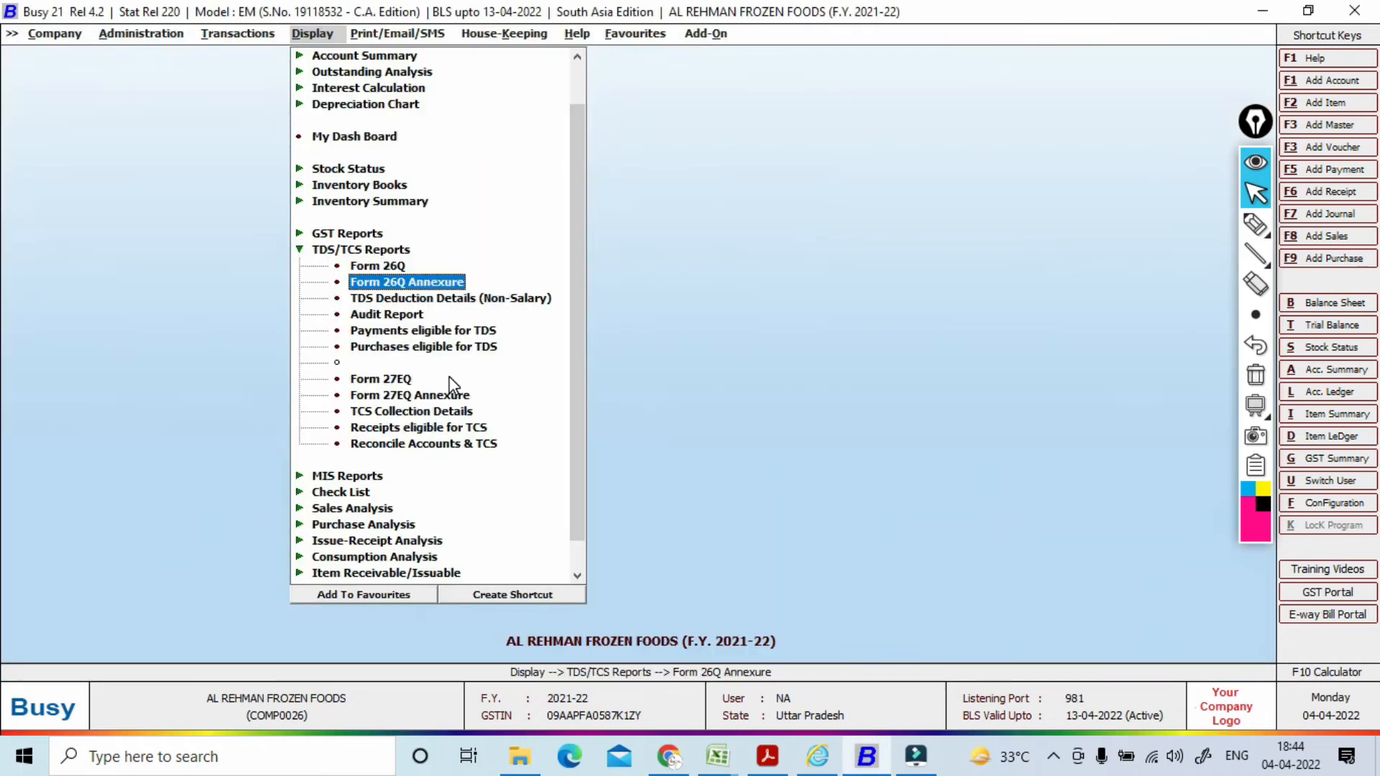
key("Return")
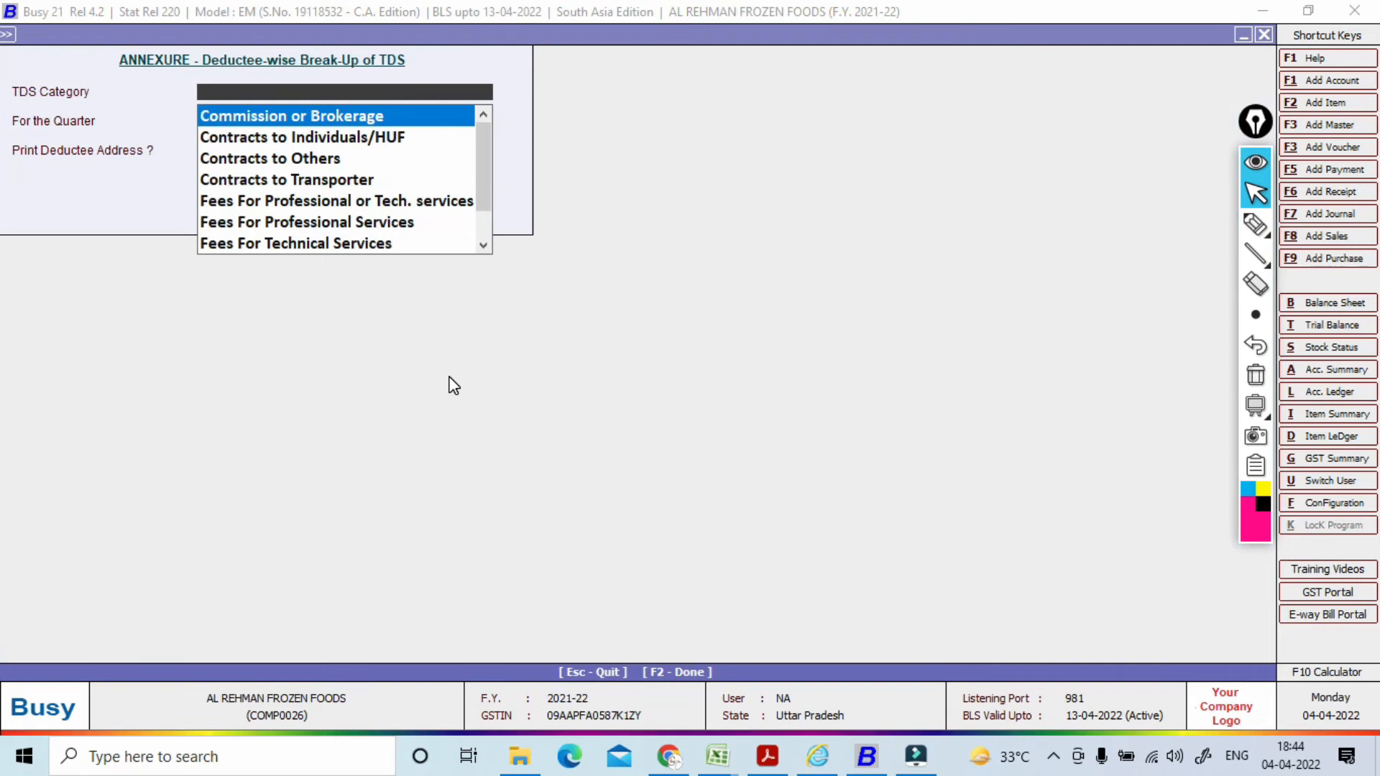
type("R")
key("Return")
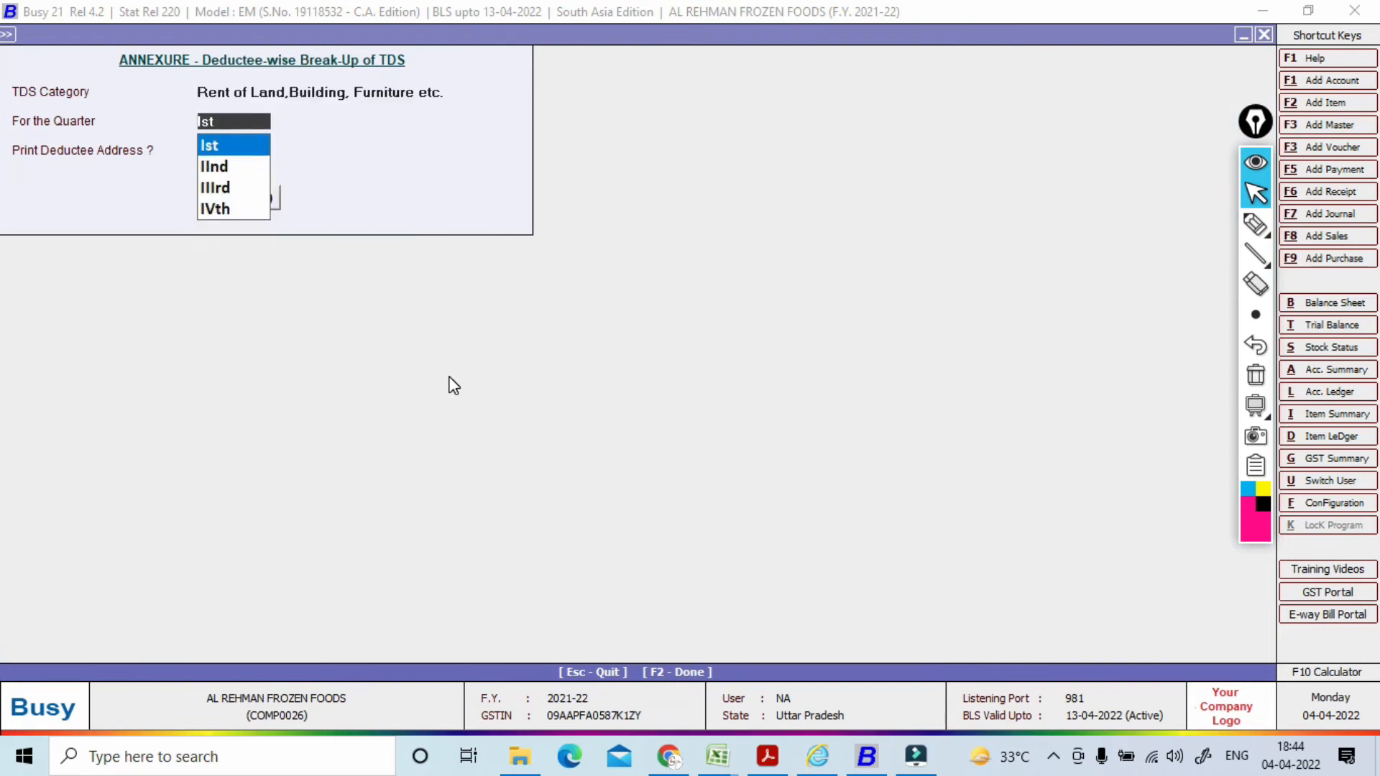
key("Return")
key("Return")
key("Return")
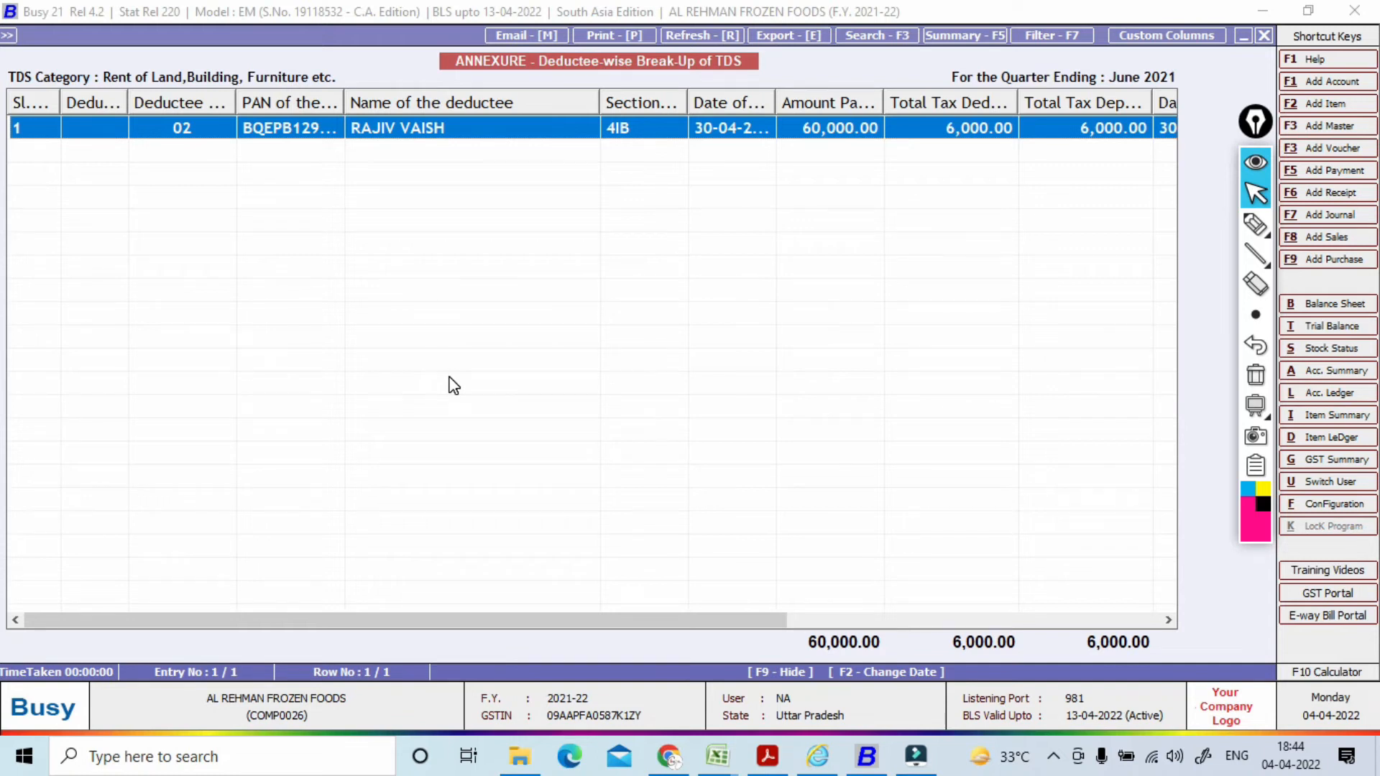
Step: Close the annexure and move to adding a new journal voucher
key("Escape")
key("Escape")
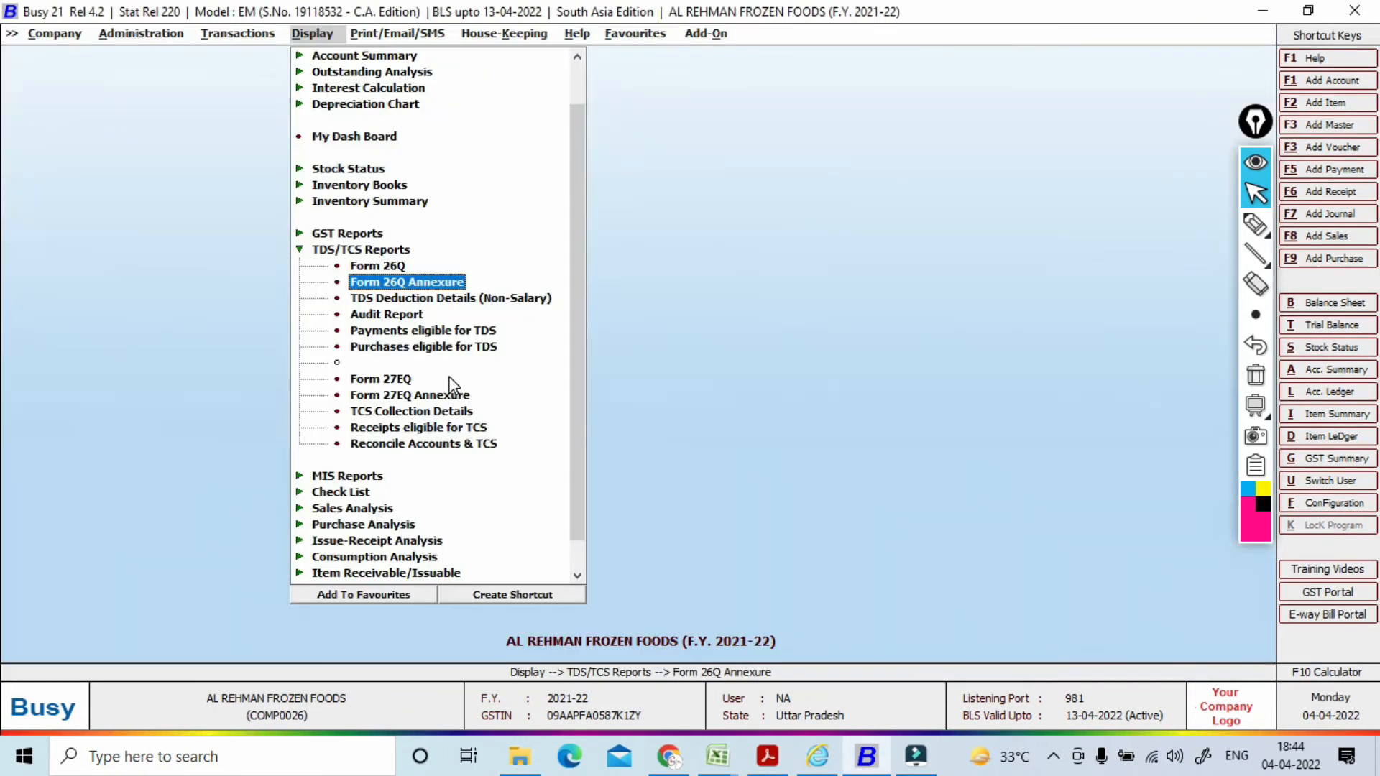
key("Down")
key("Down")
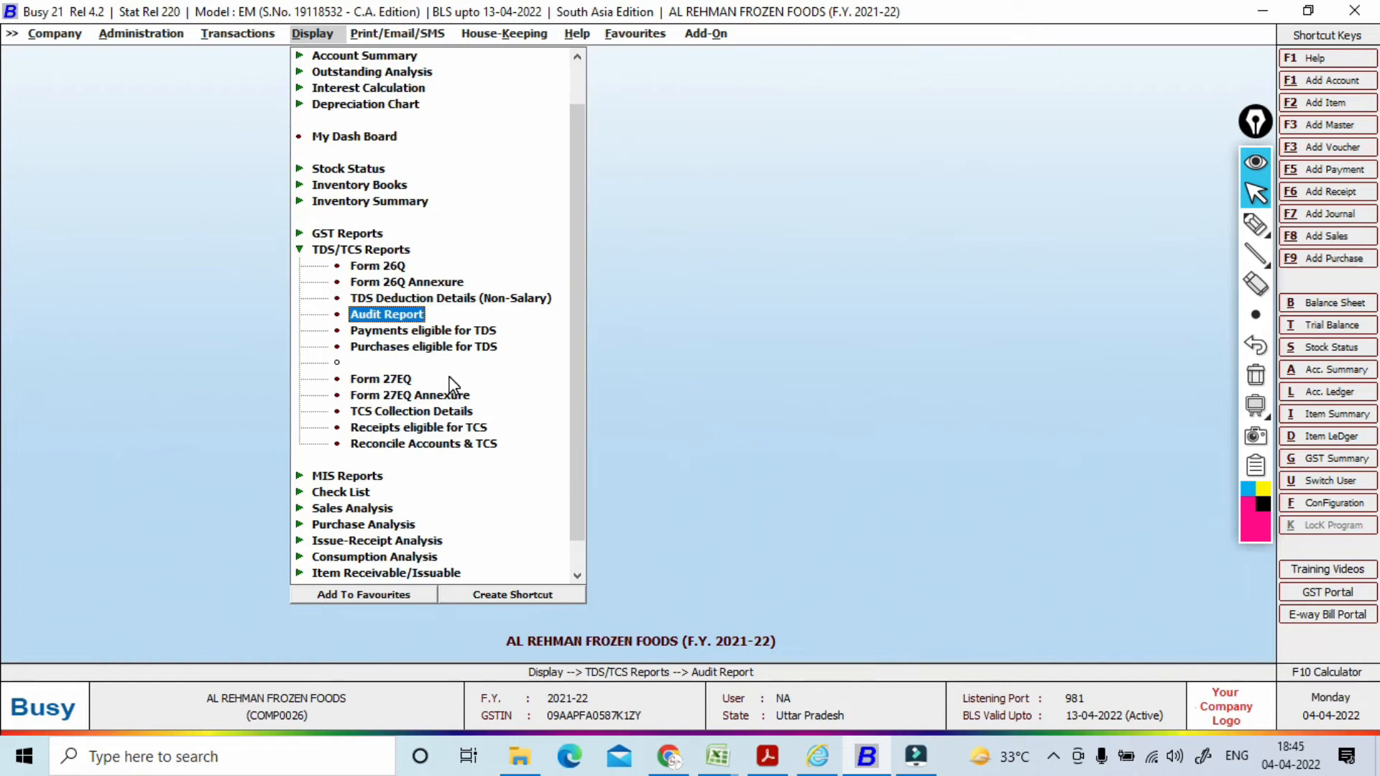
key("Left")
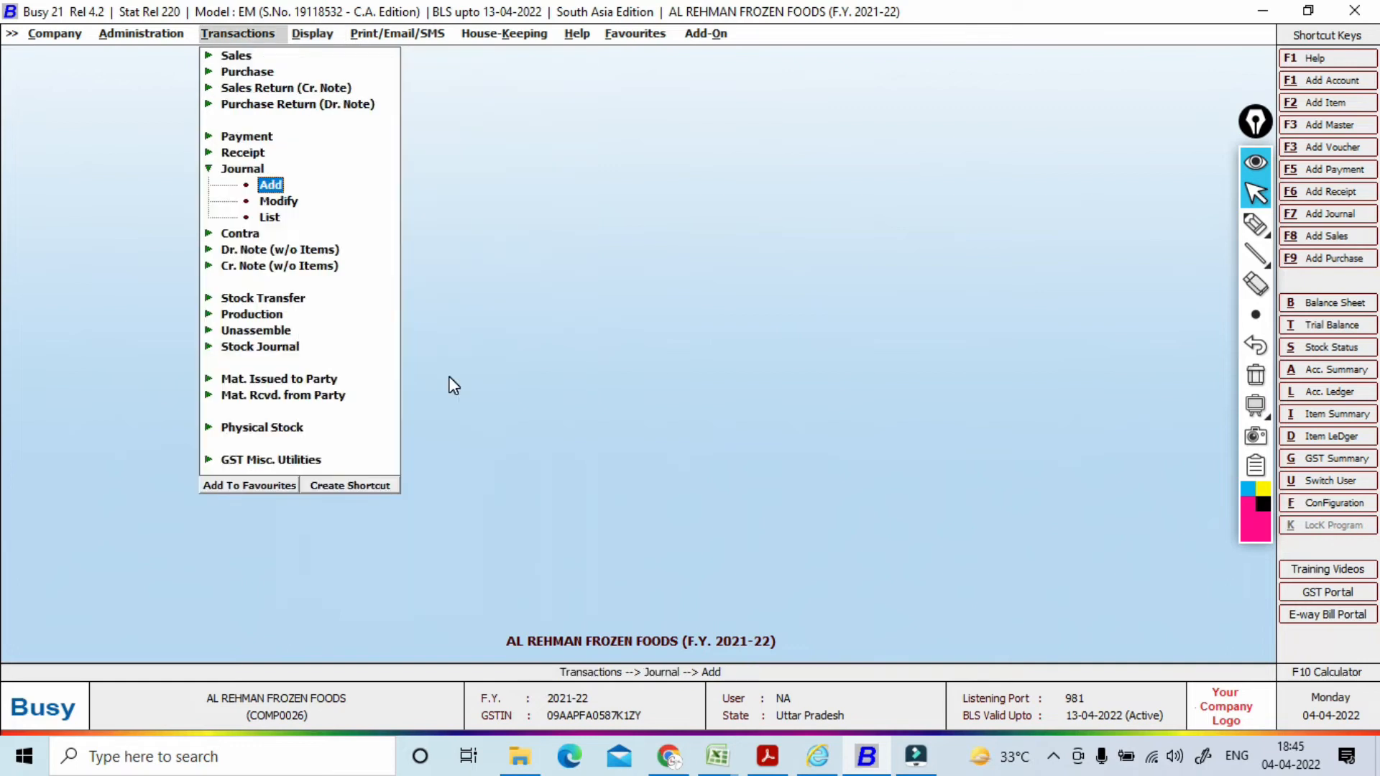
Step: Start a Main-series journal and debit Rent On Building 50,000
key("Return")
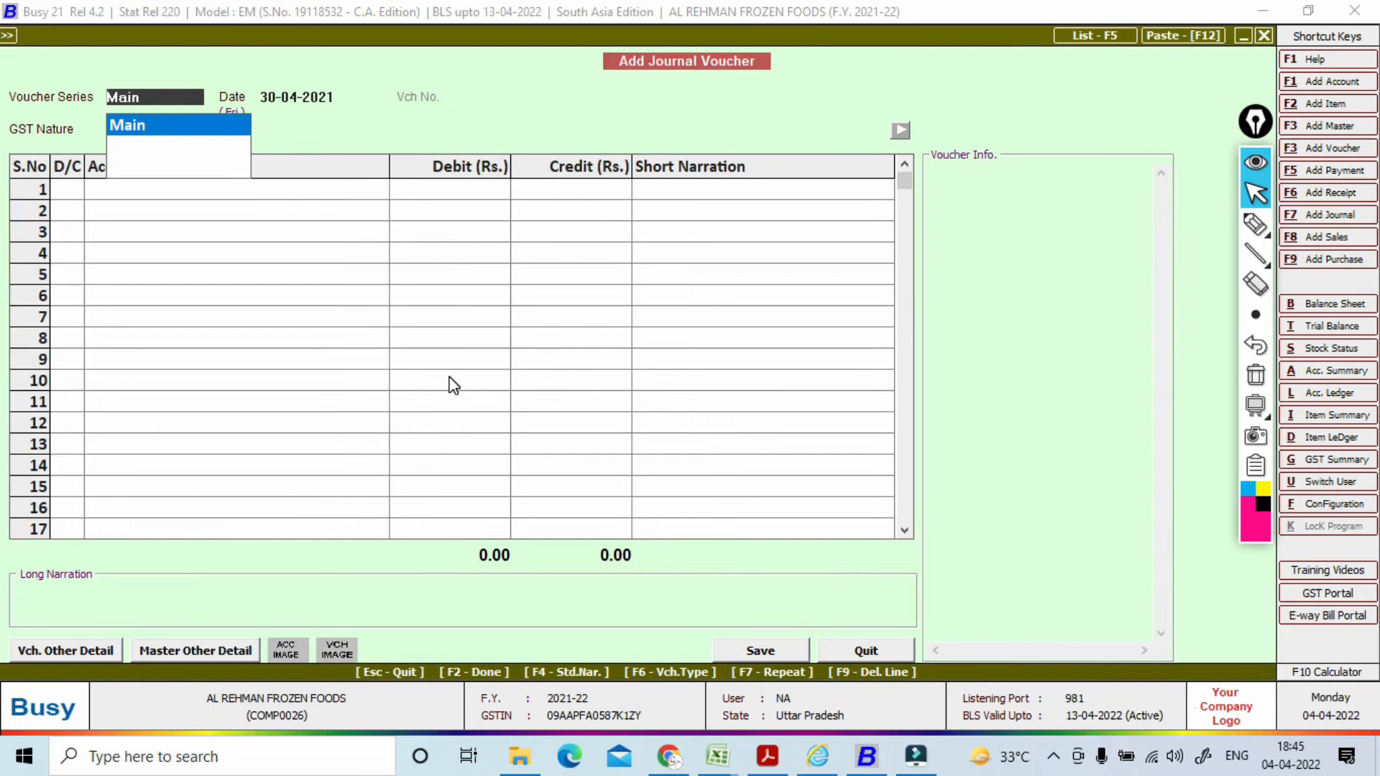
key("Return")
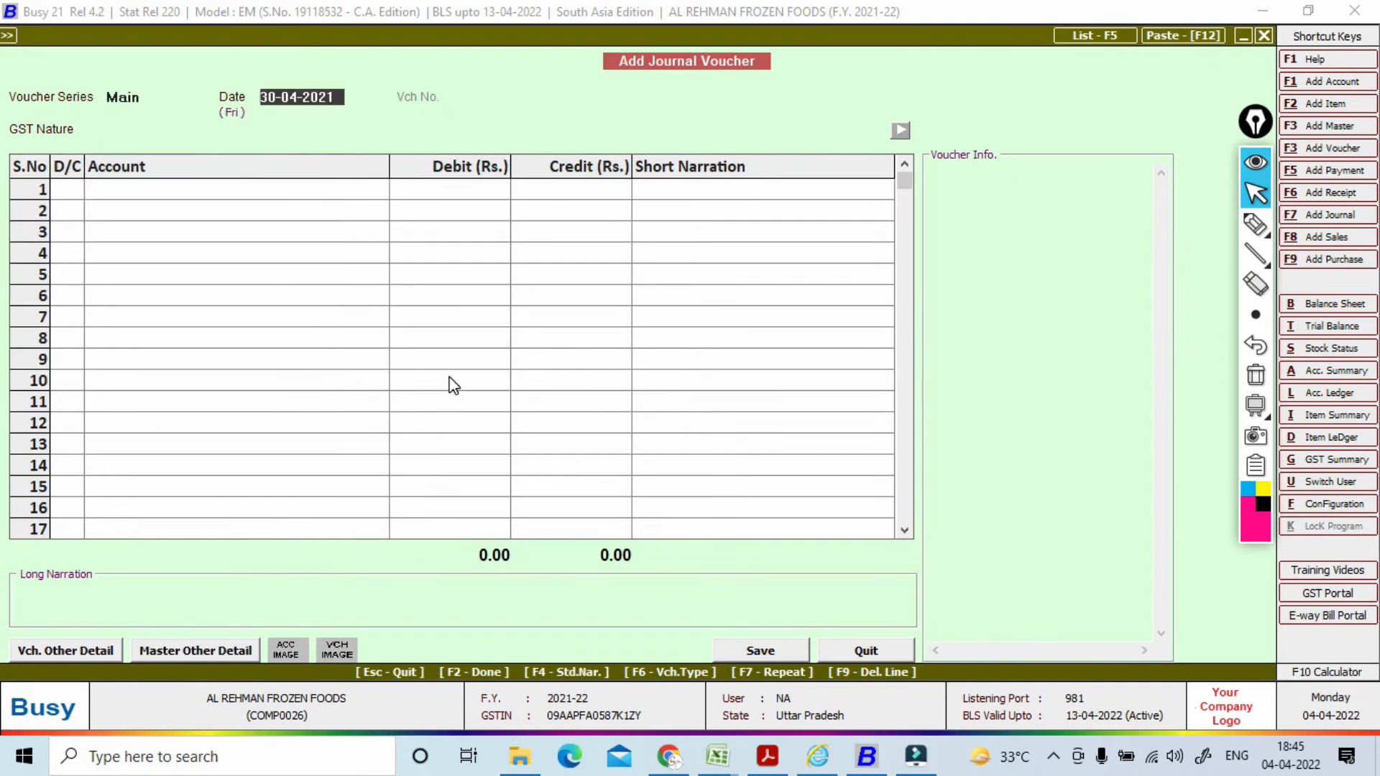
key("Return")
key("Return")
key("Return")
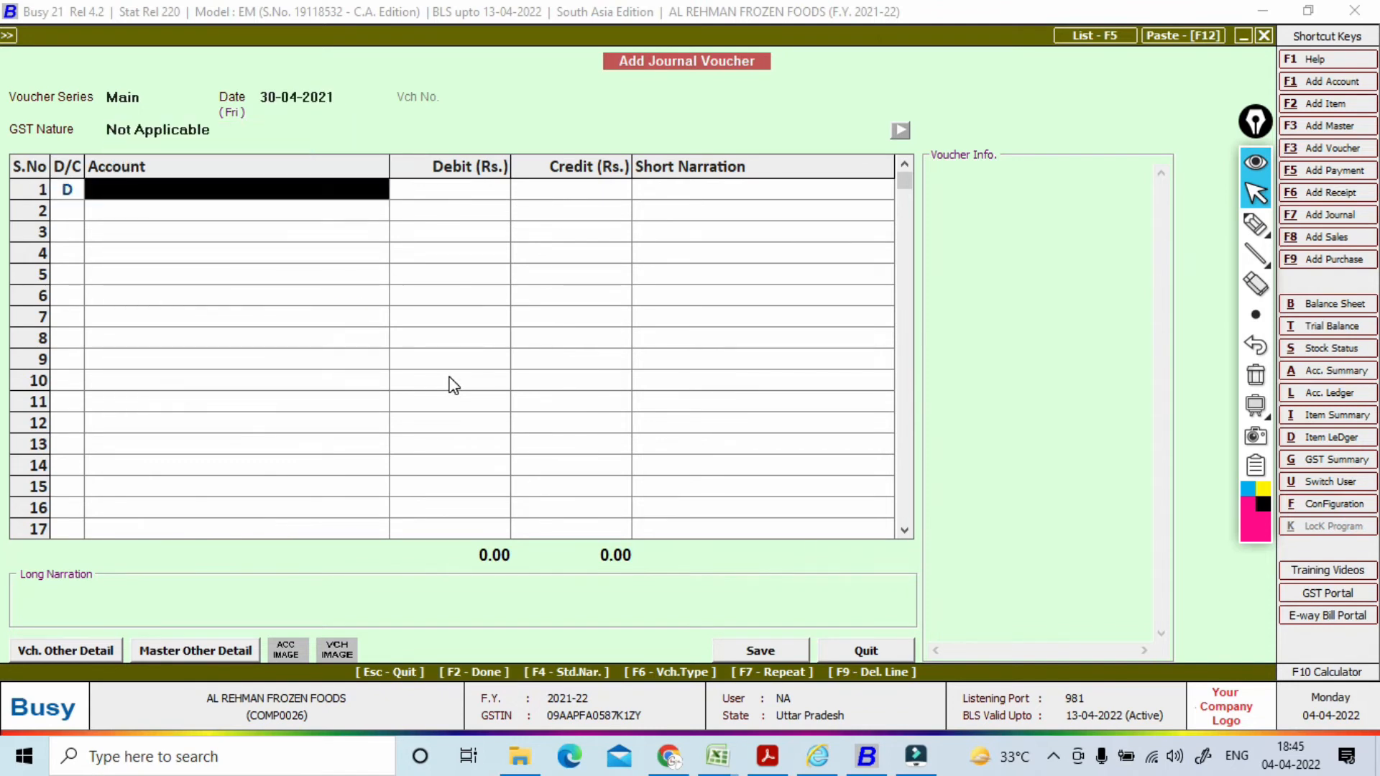
type("rE")
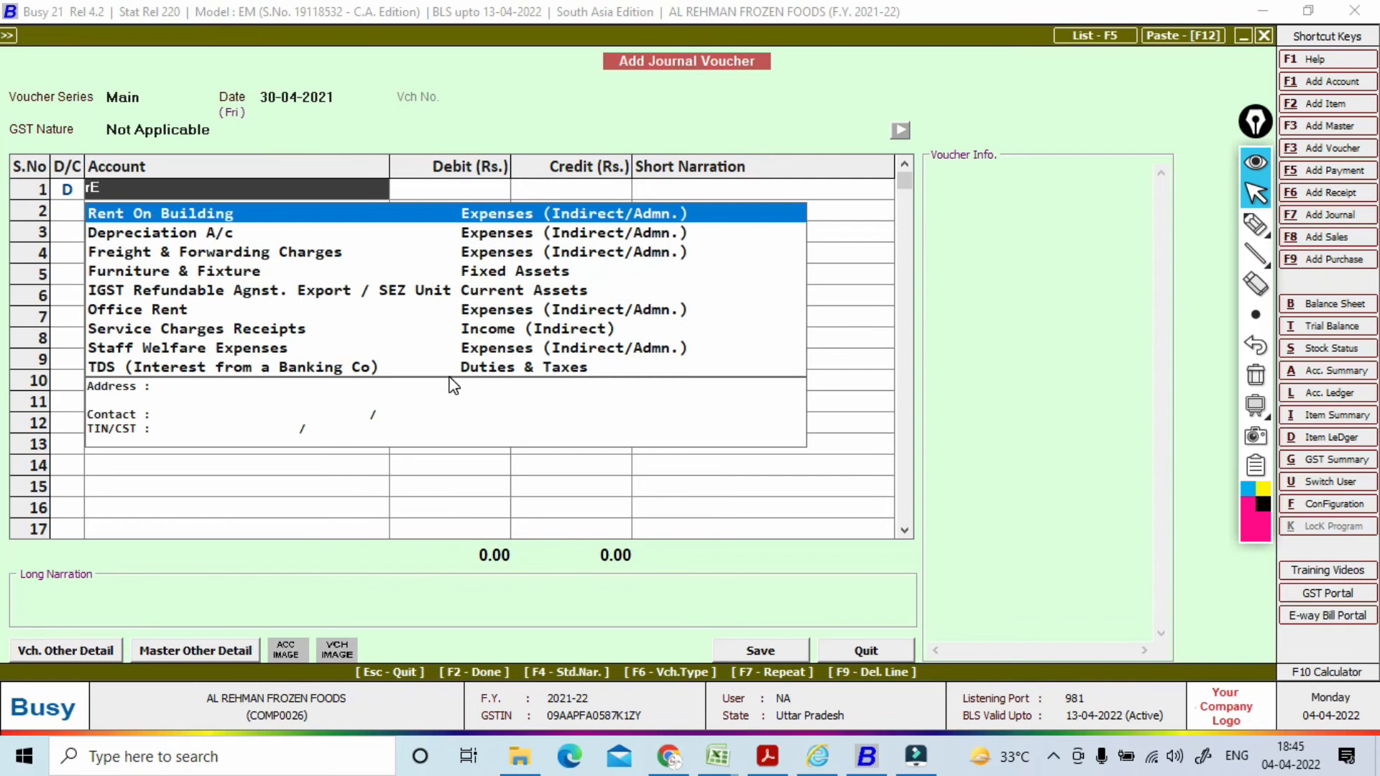
key("Return")
type("5")
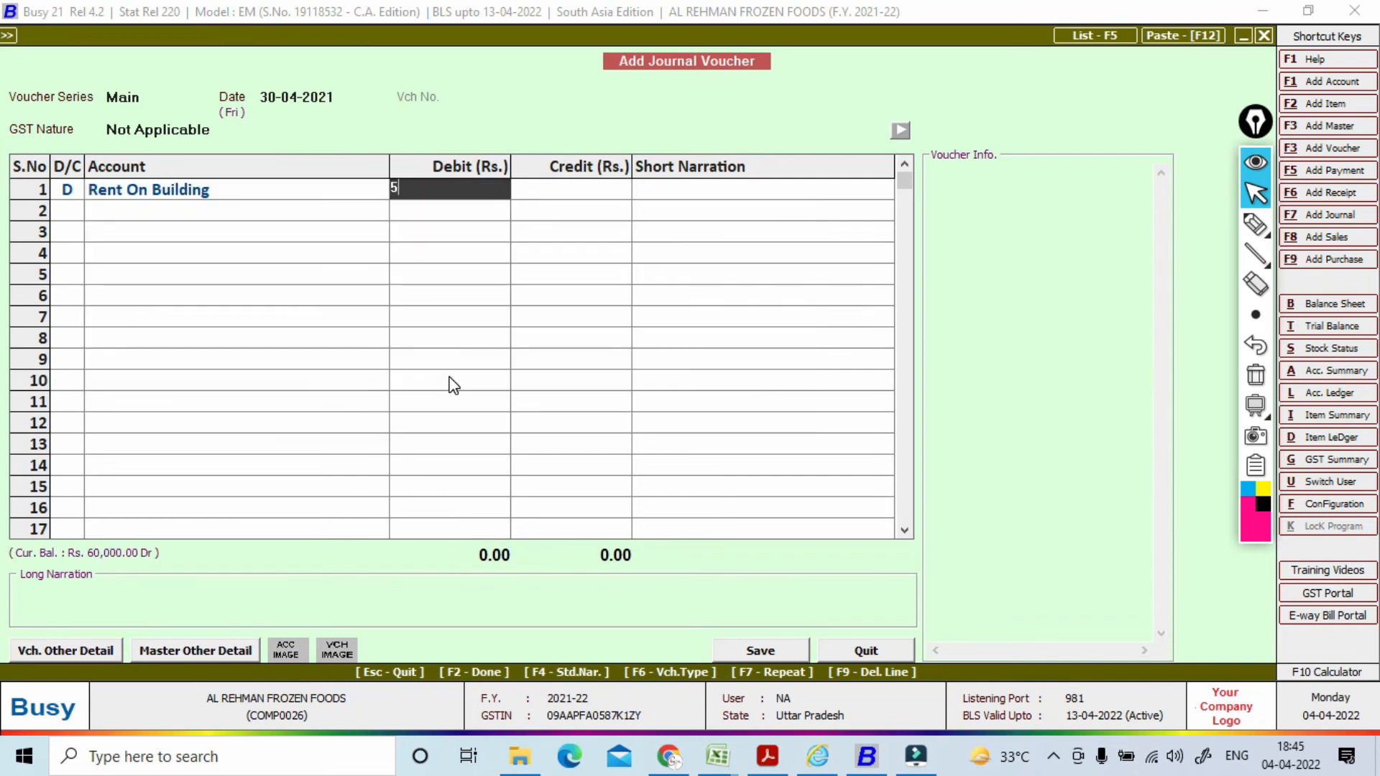
type("0,000")
key("Return")
key("Return")
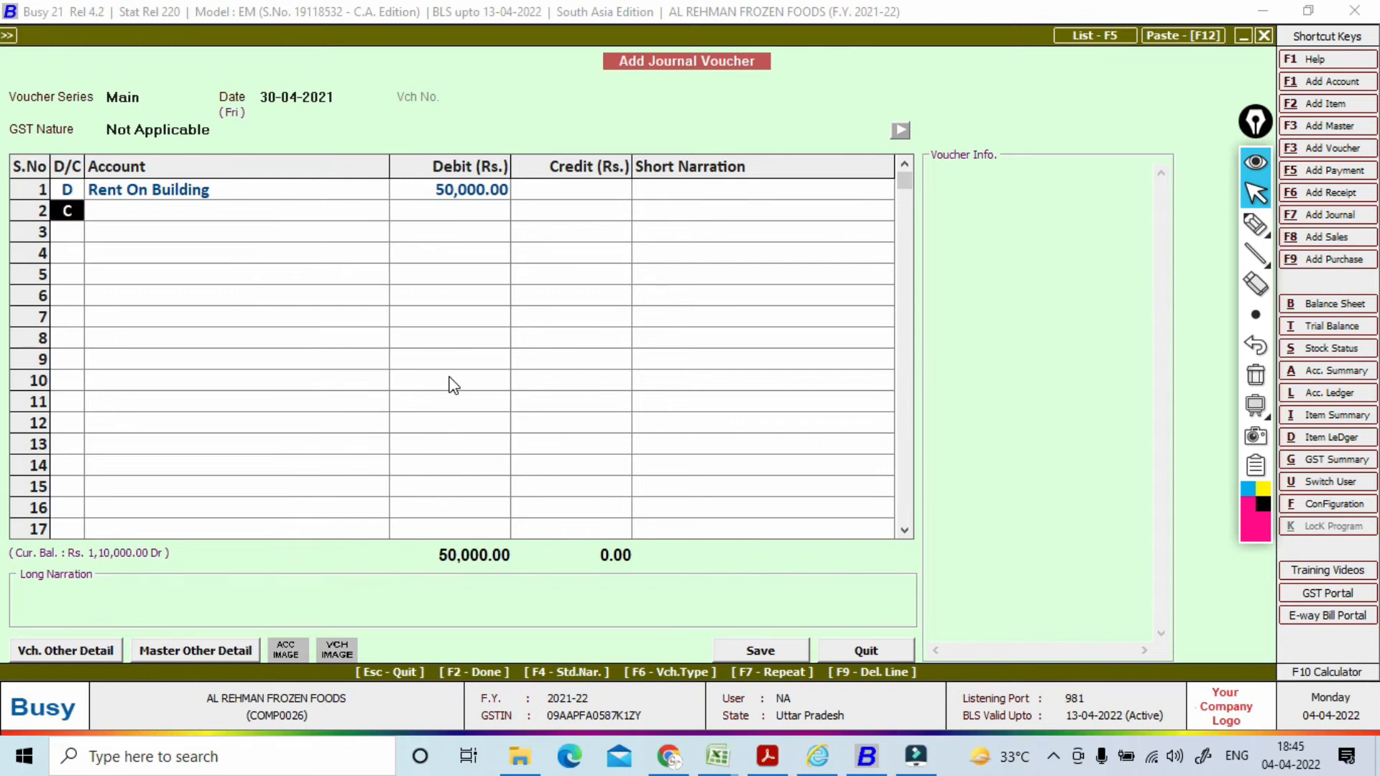
Step: Credit the landlord party 50,000 without calculating TDS, and save the voucher
key("Return")
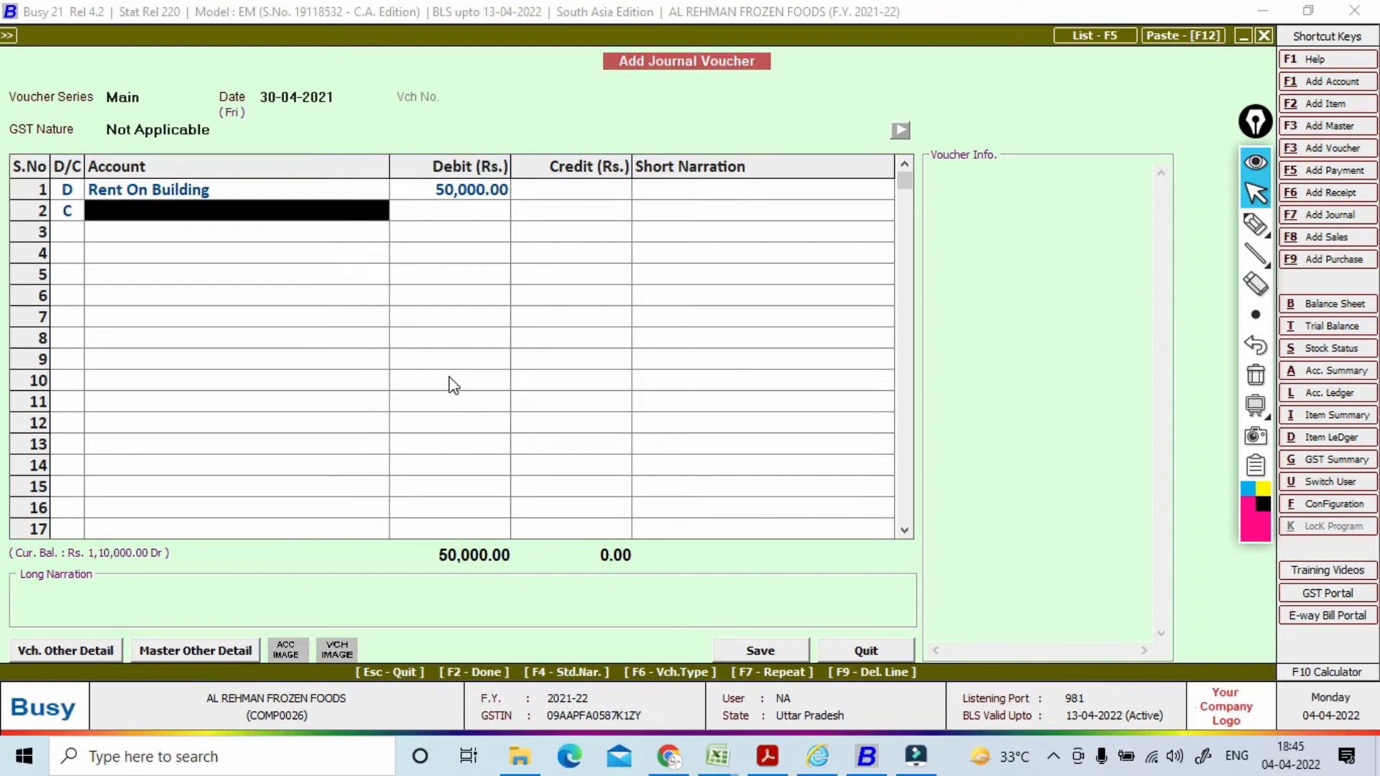
type("r")
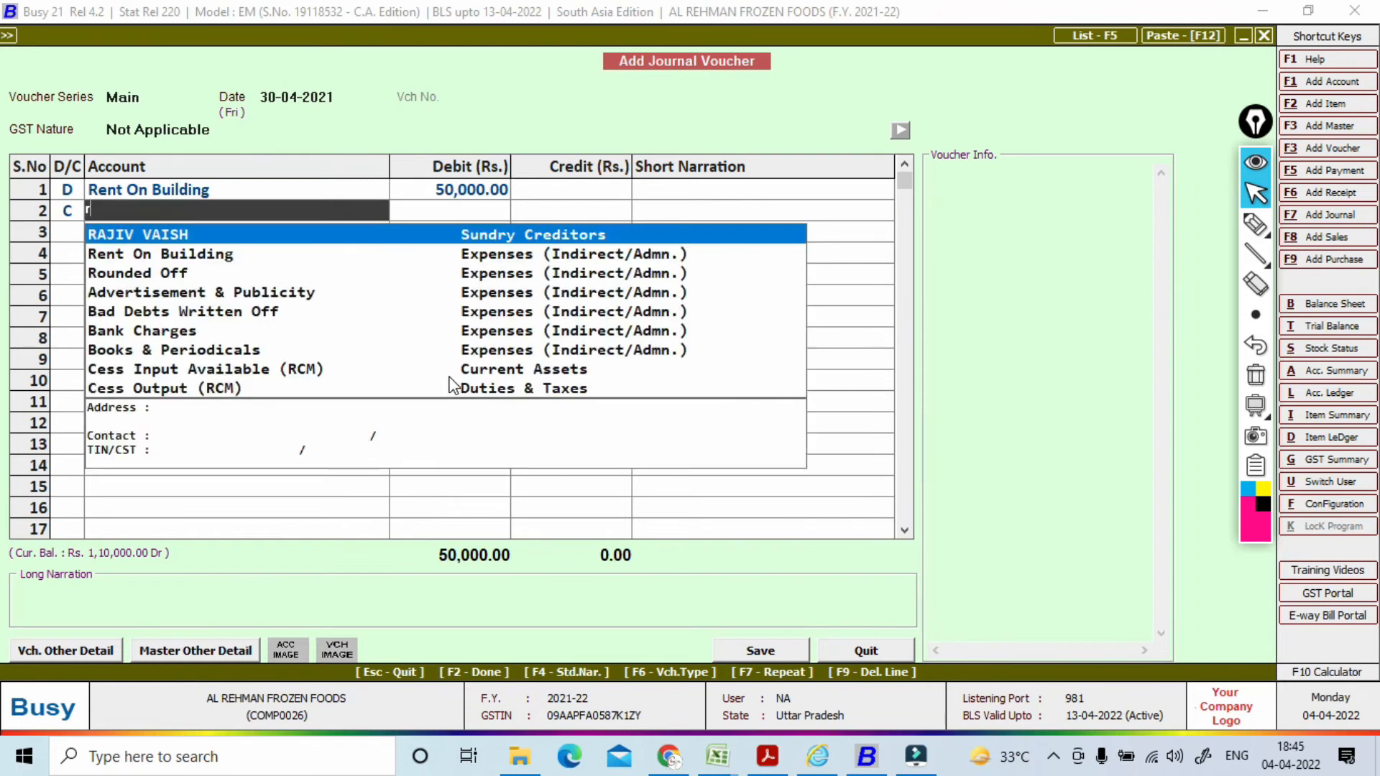
key("Return")
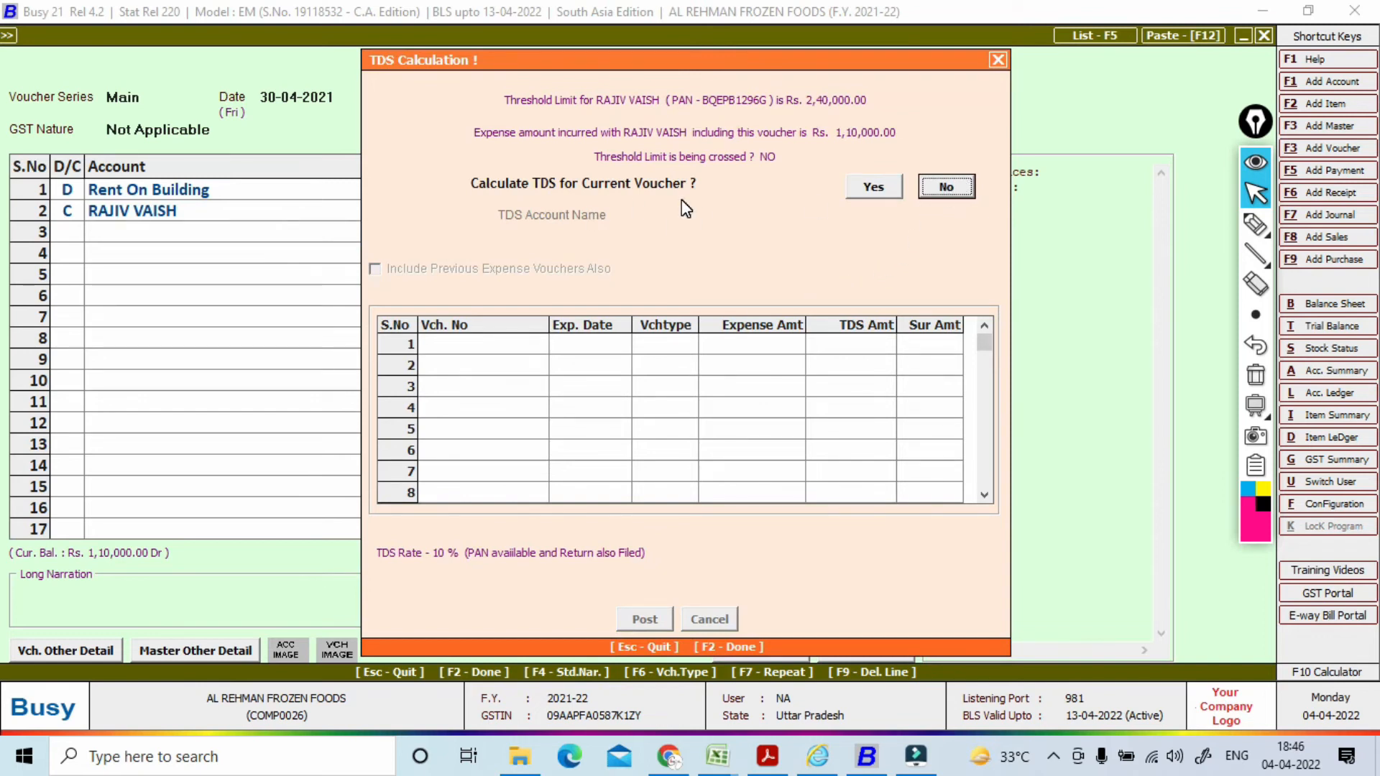
left_click(945, 188)
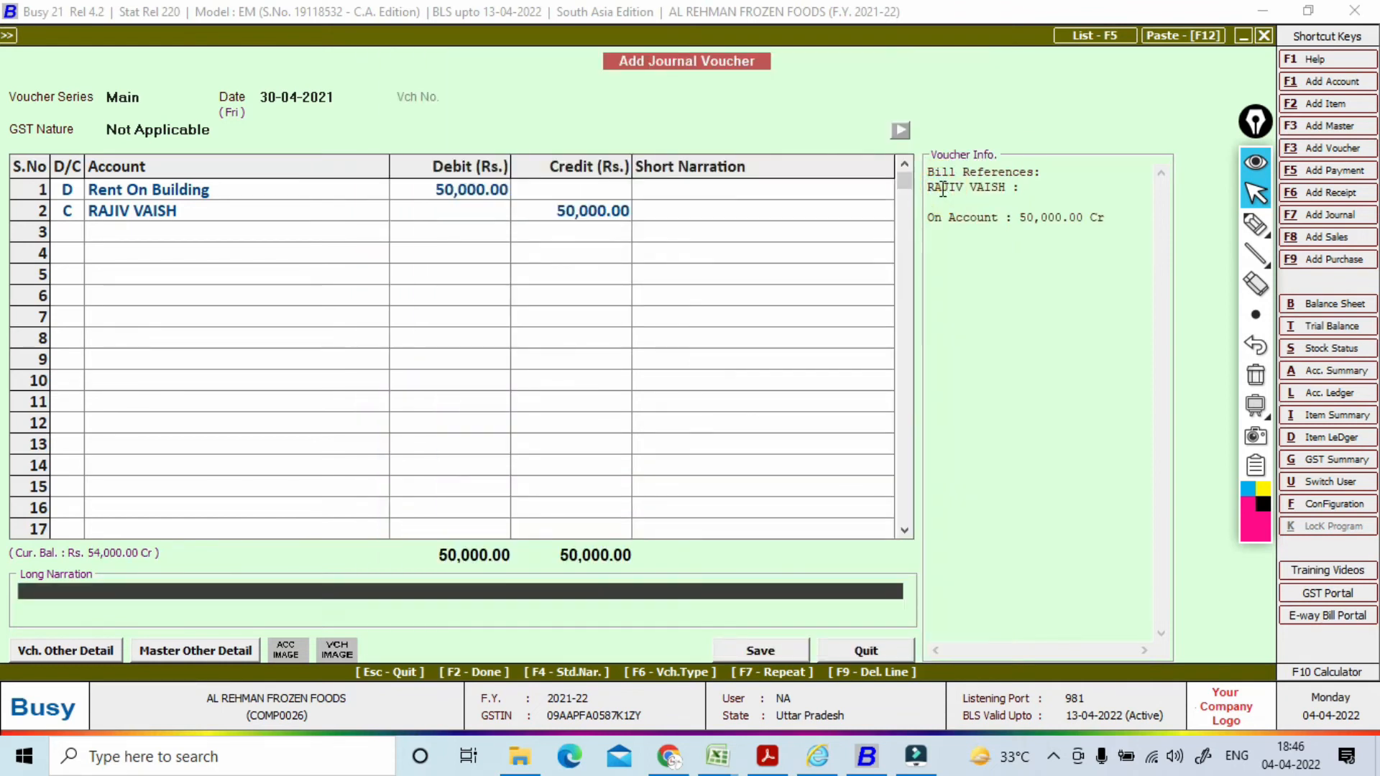
key("Return")
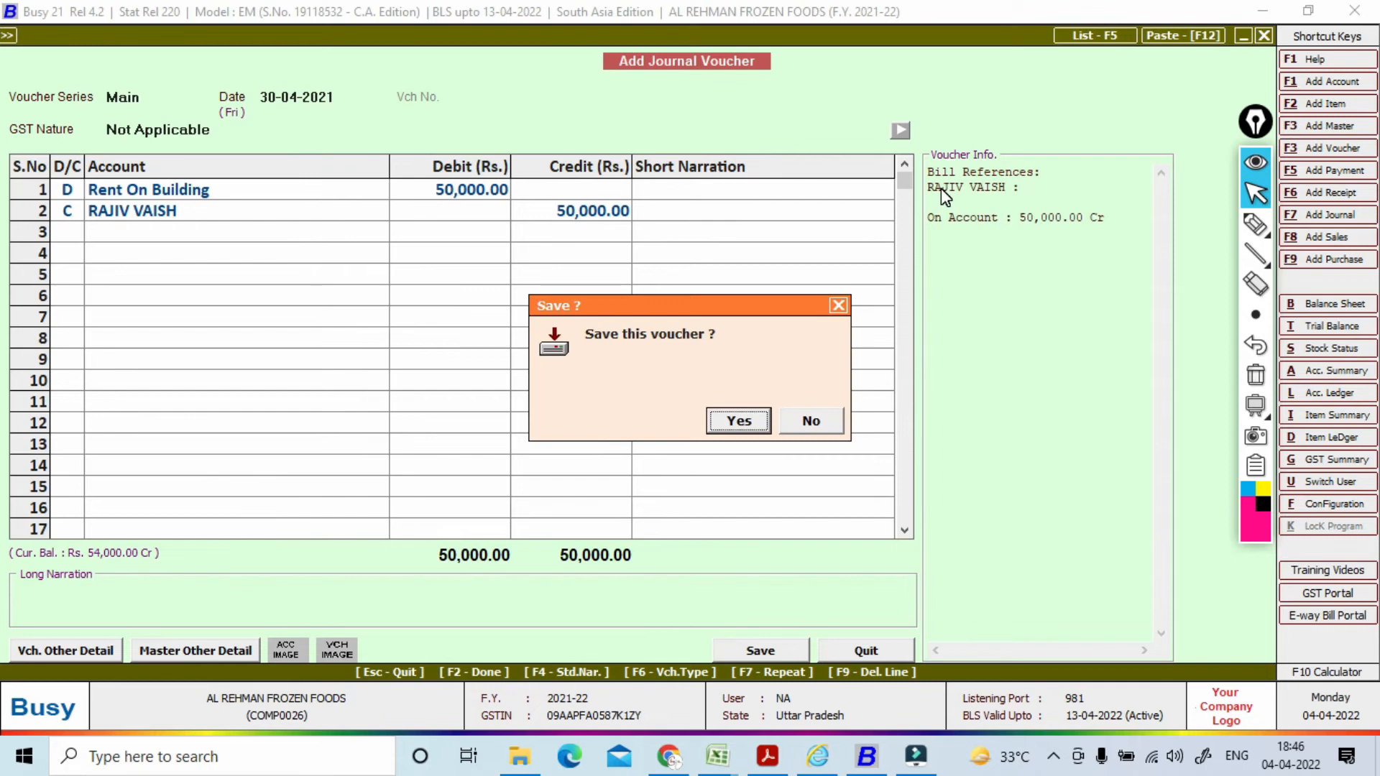
key("Return")
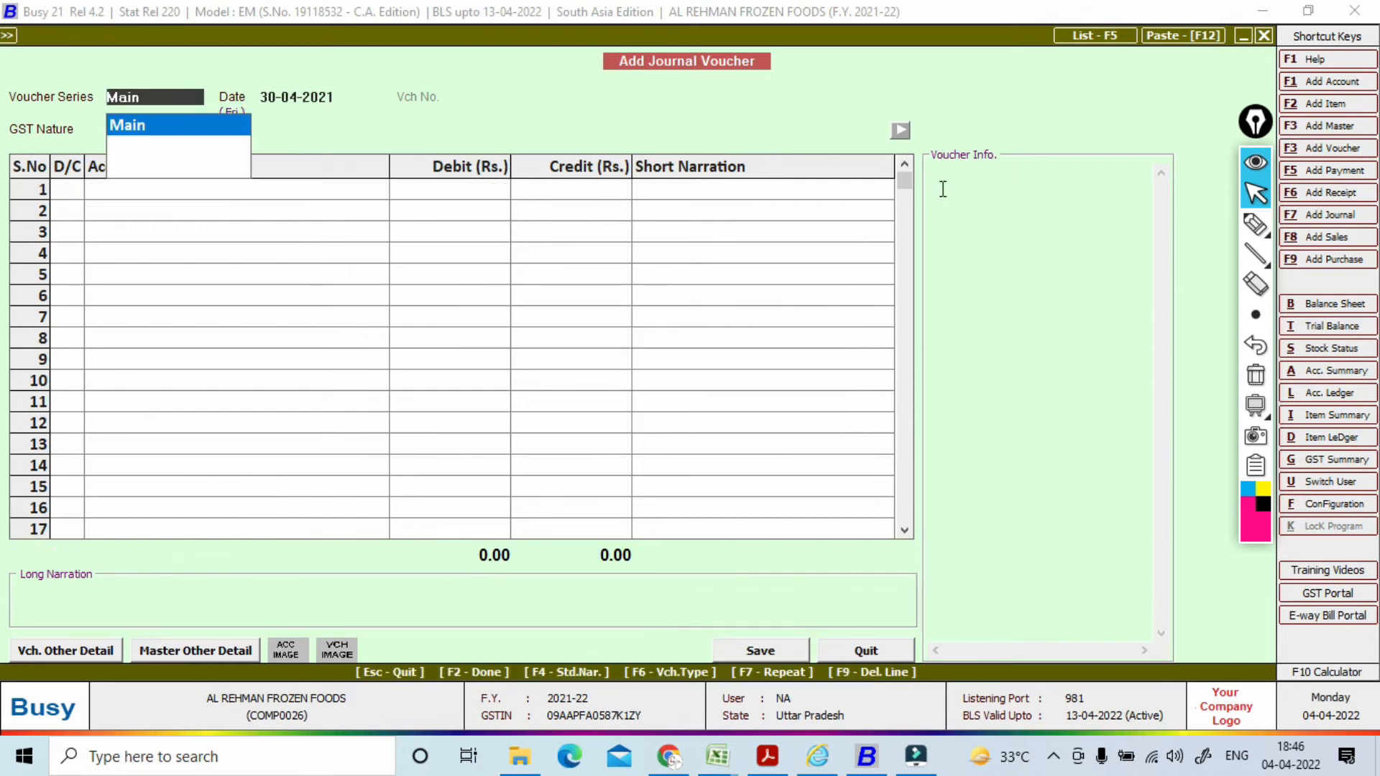
key("Escape")
Step: Run the TDS Audit Report for all deductees for April 2021
key("Right")
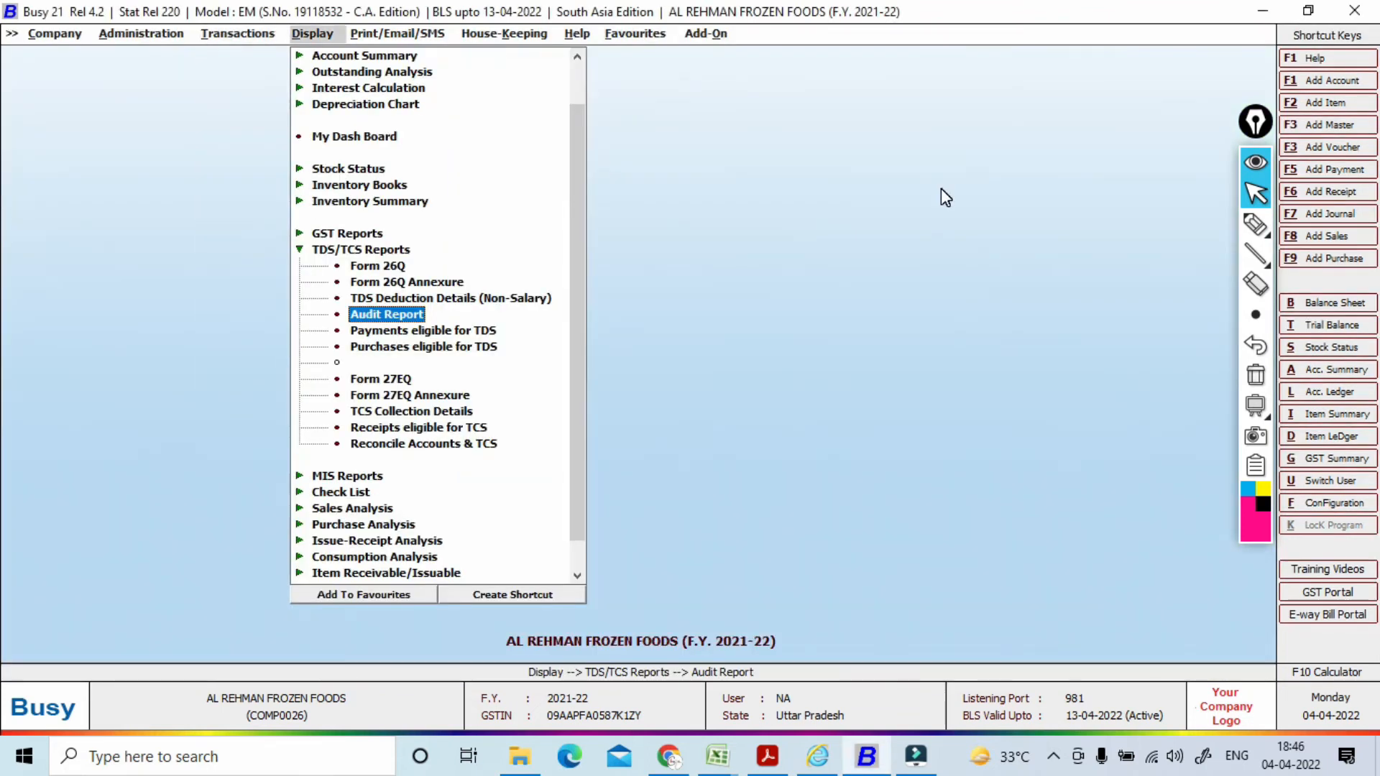
key("Return")
key("Return")
key("Return")
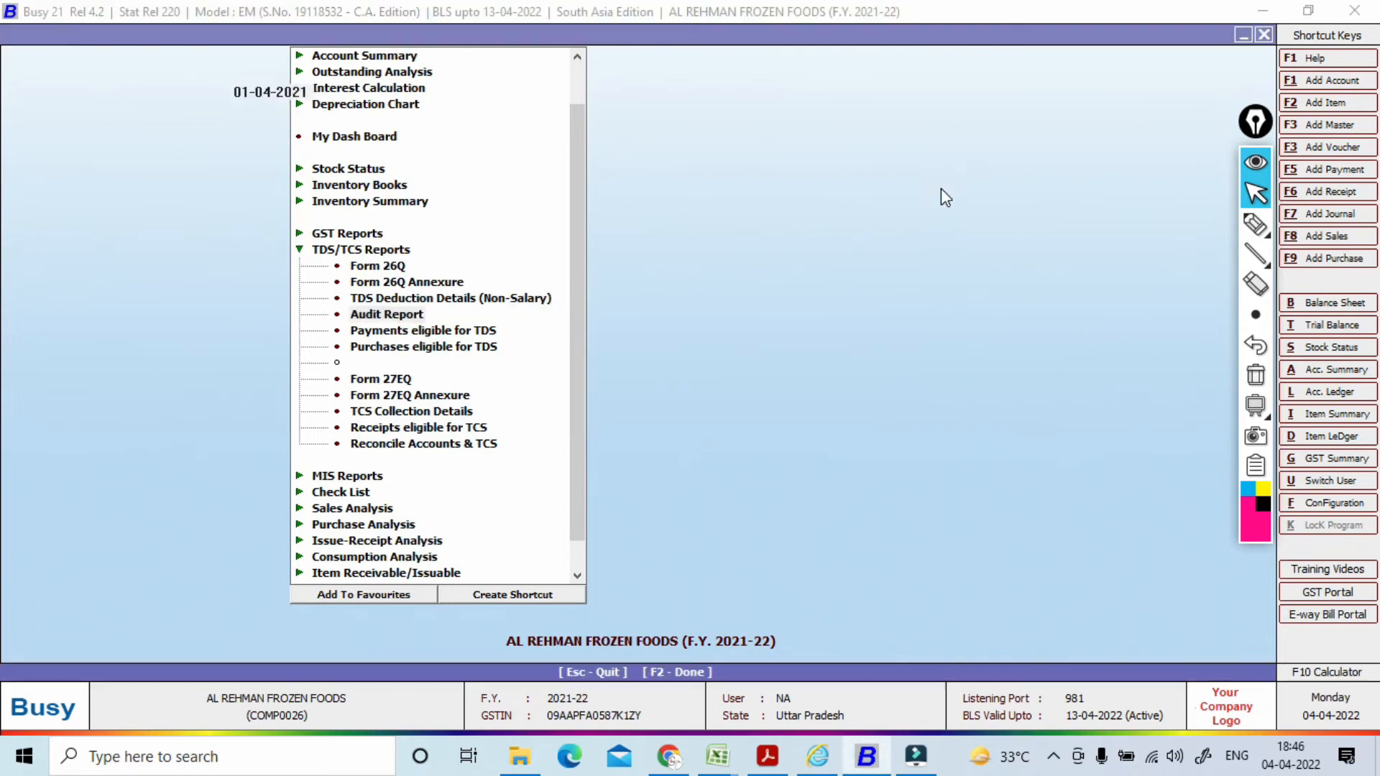
key("Return")
key("Return")
key("Return")
key("Return")
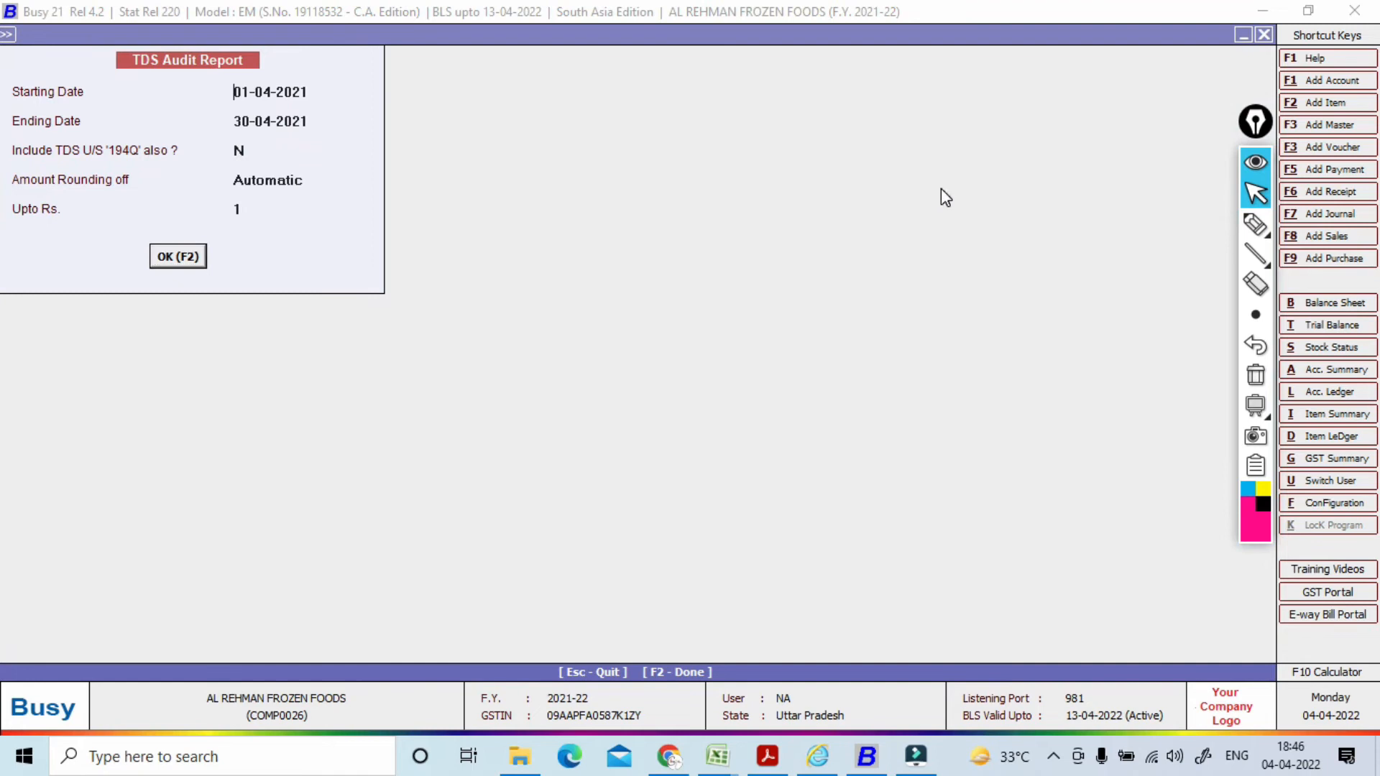
key("Return")
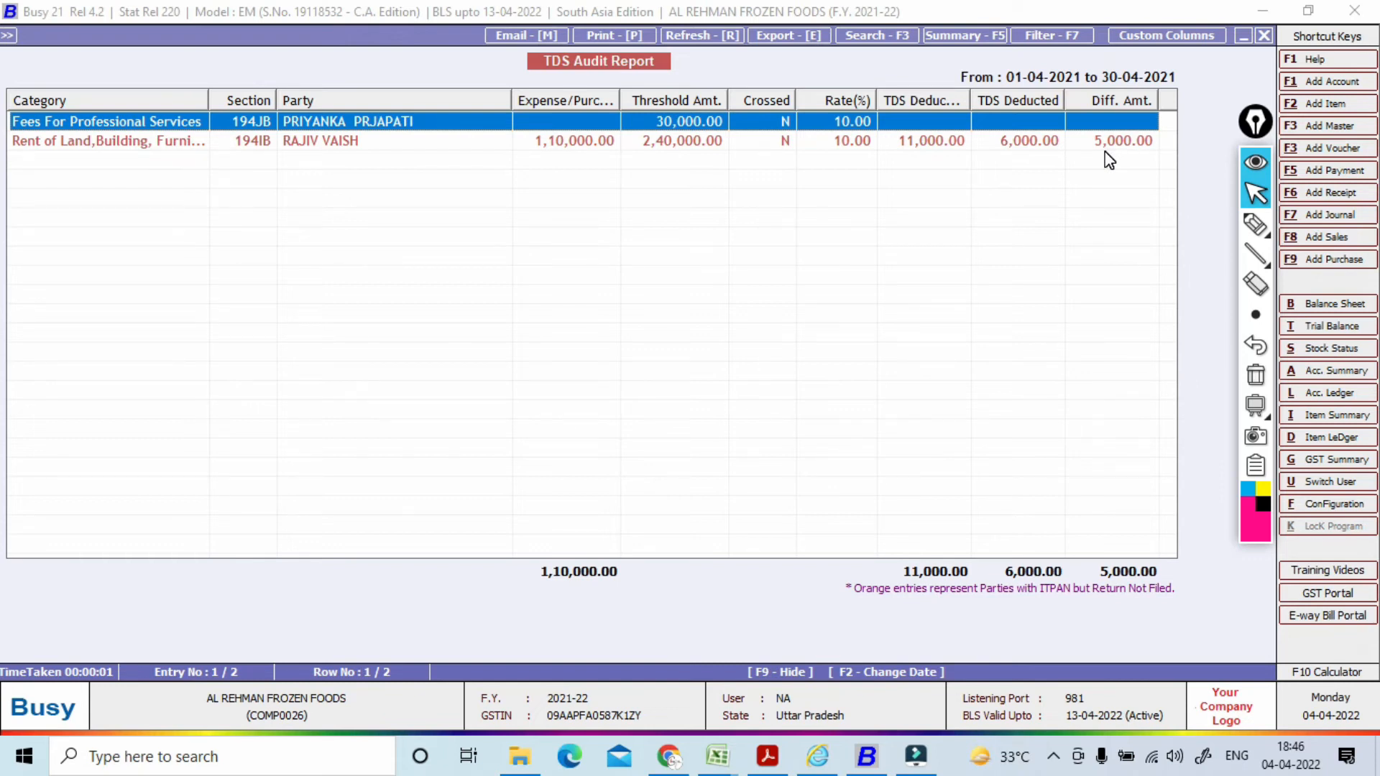
Step: Drill into the rent party and open the 50,000 journal lacking TDS
key("Down")
key("Return")
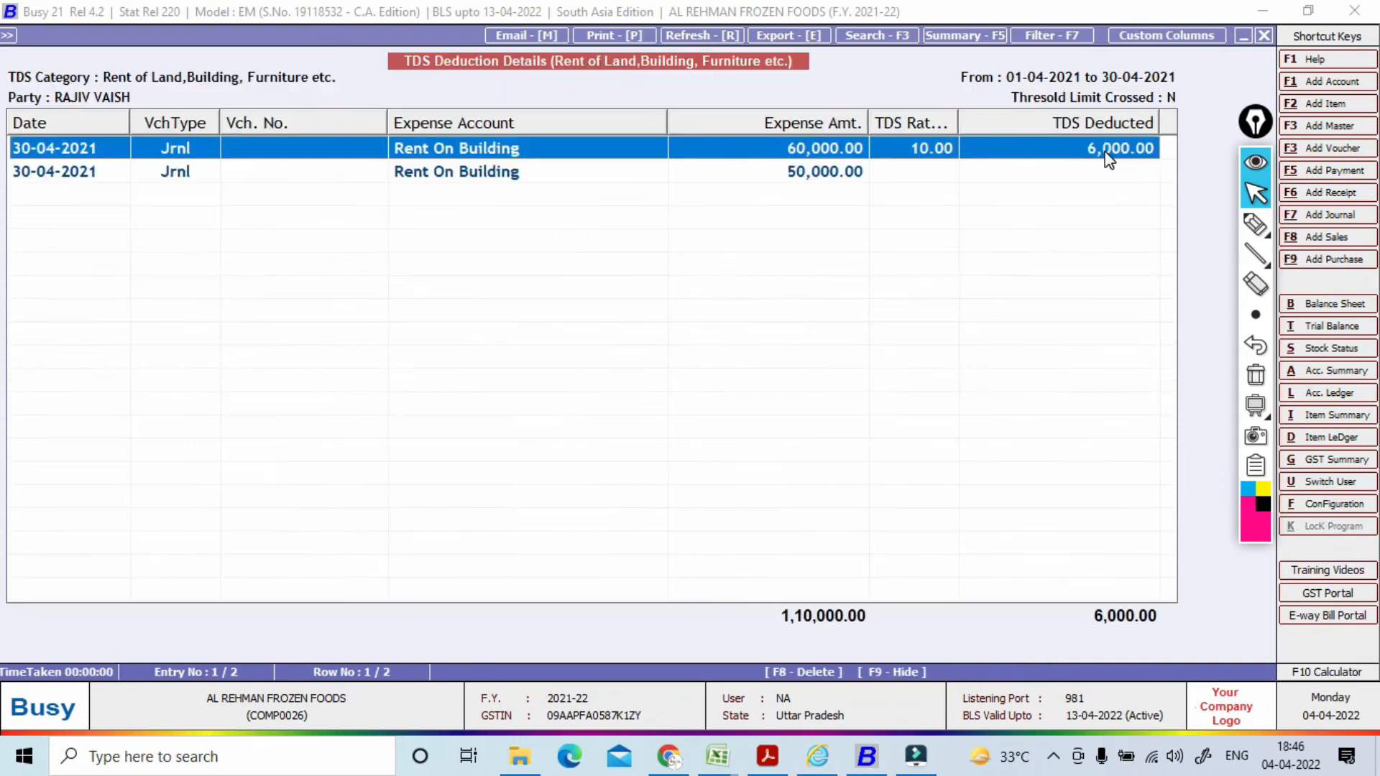
key("Down")
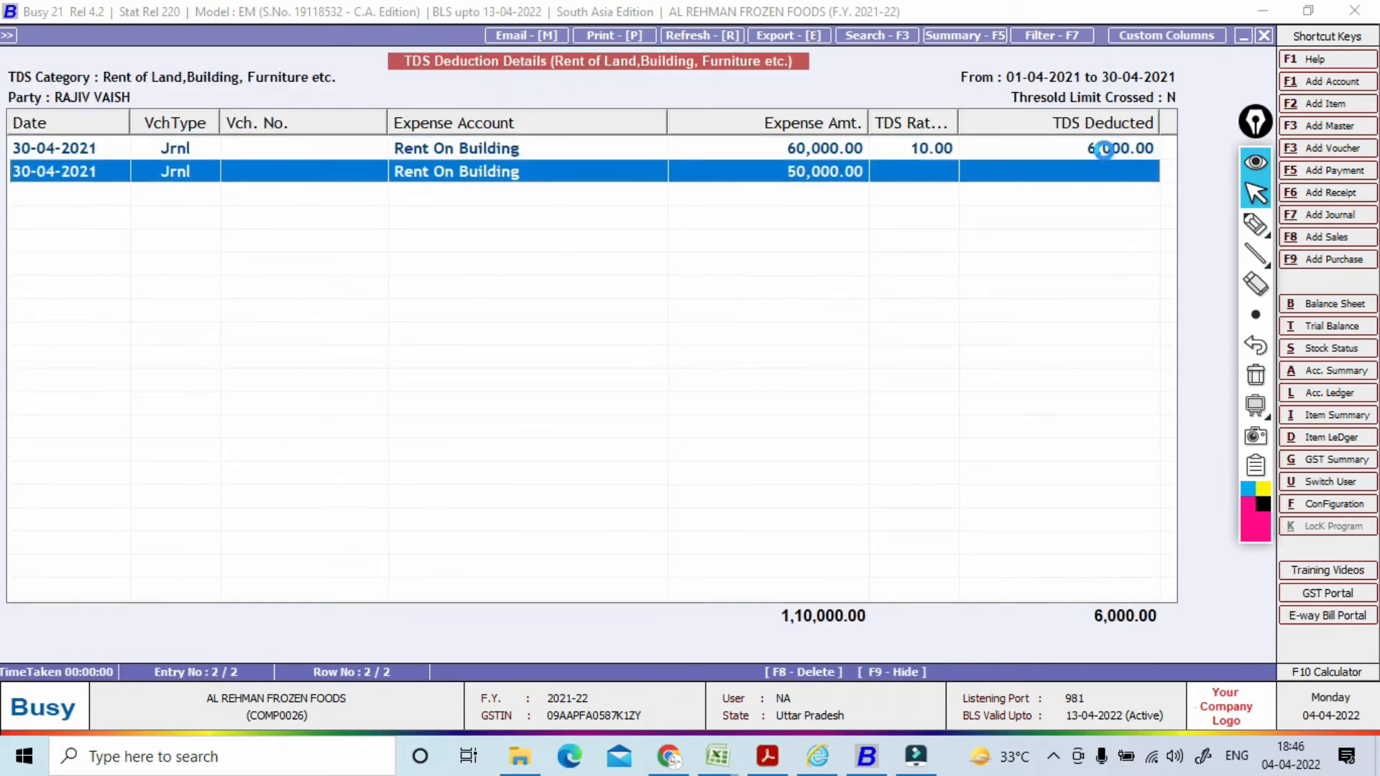
key("Return")
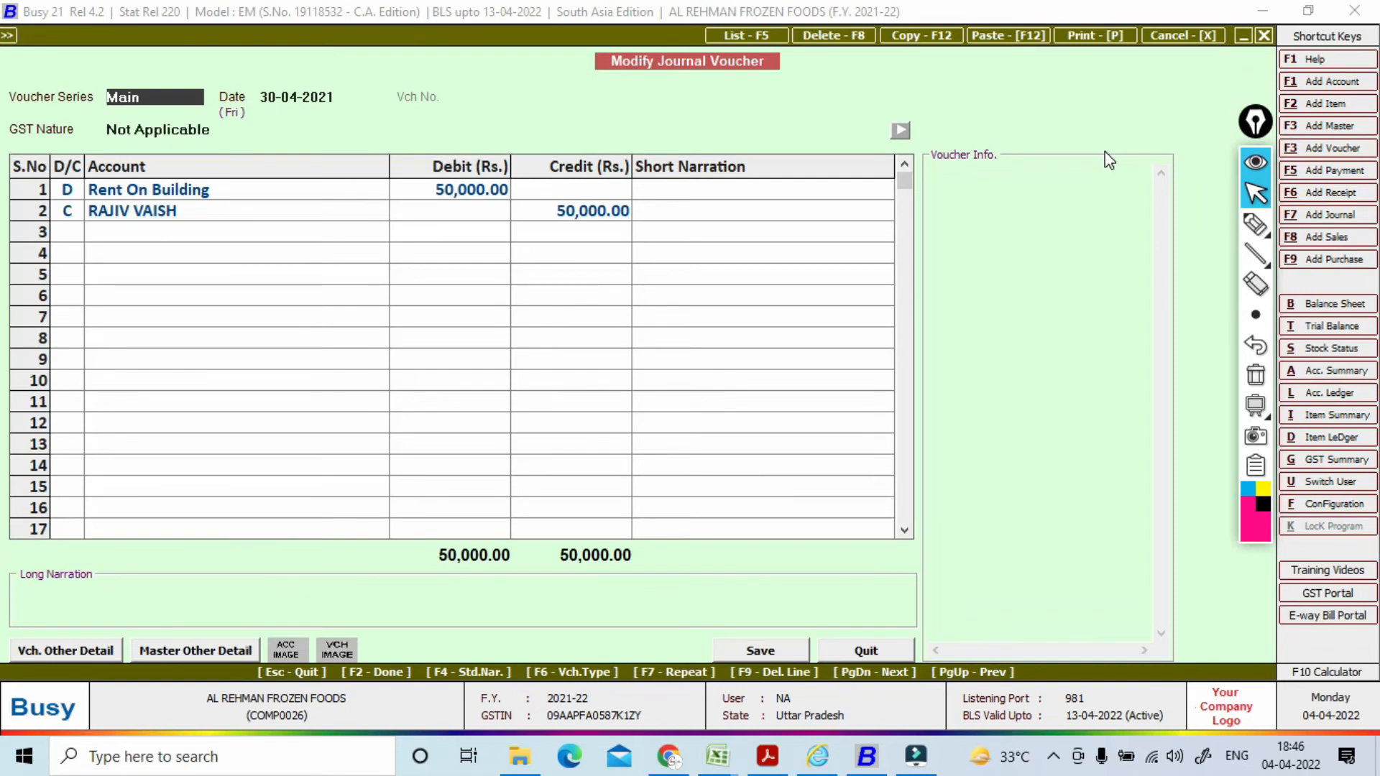
Step: Calculate and post 5,000 TDS on the party credit line, leaving 45,000 to the landlord
key("Return")
key("Return")
key("Return")
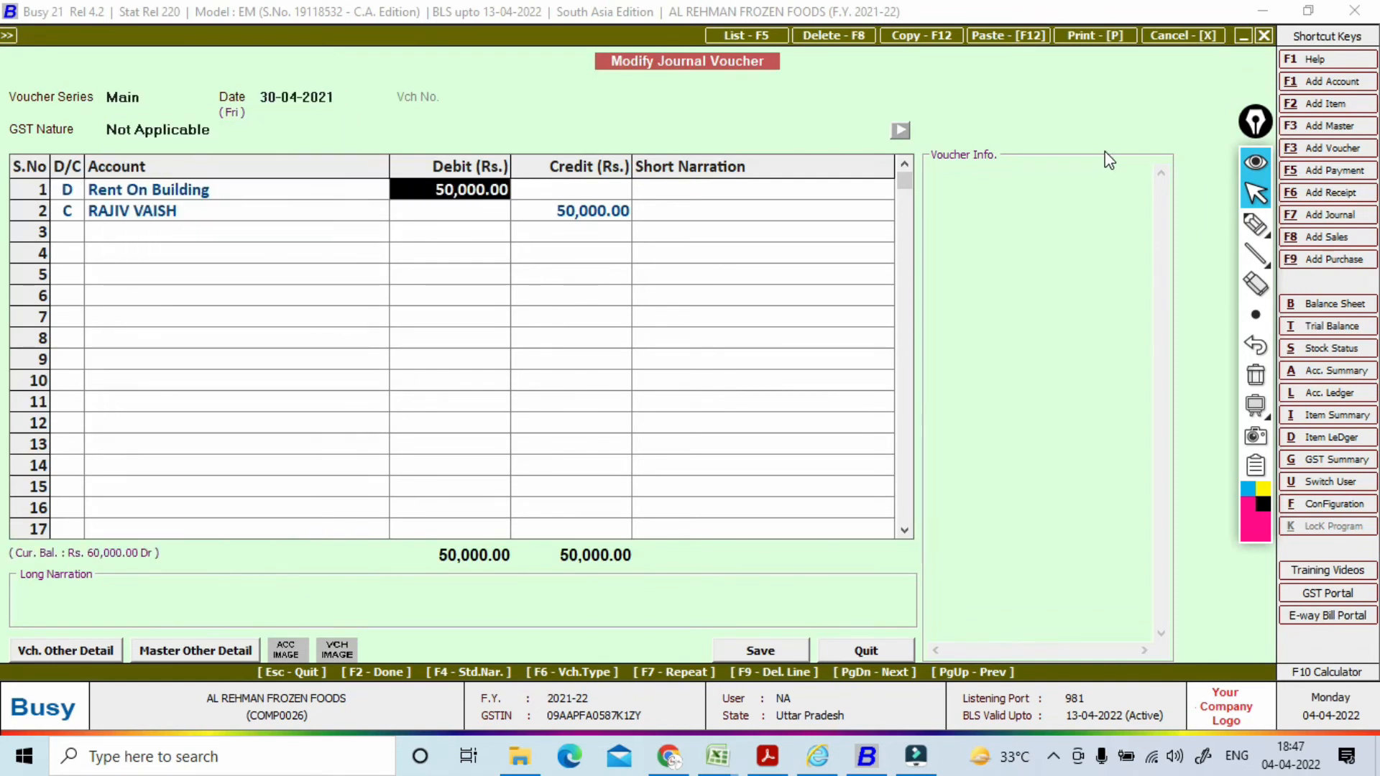
key("Return")
key("Return")
key("Return")
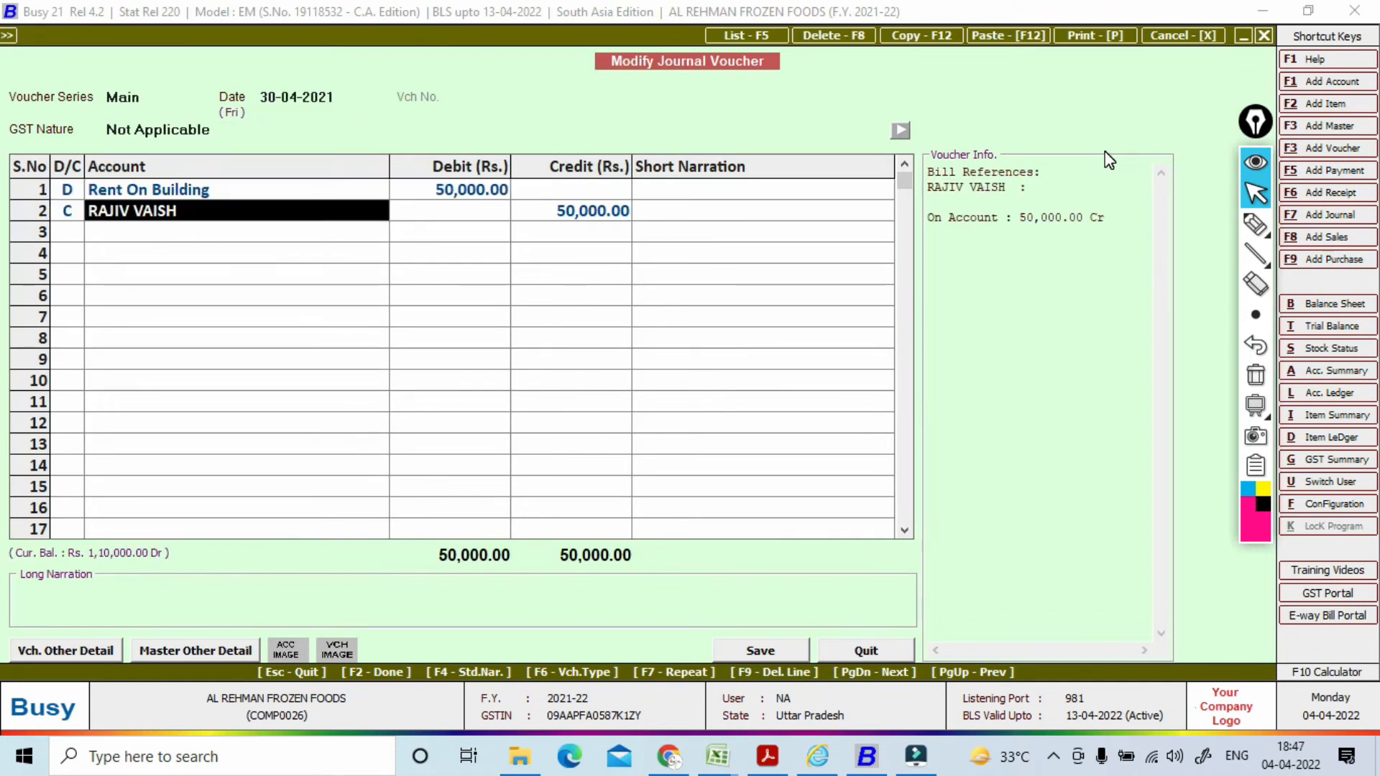
key("Return")
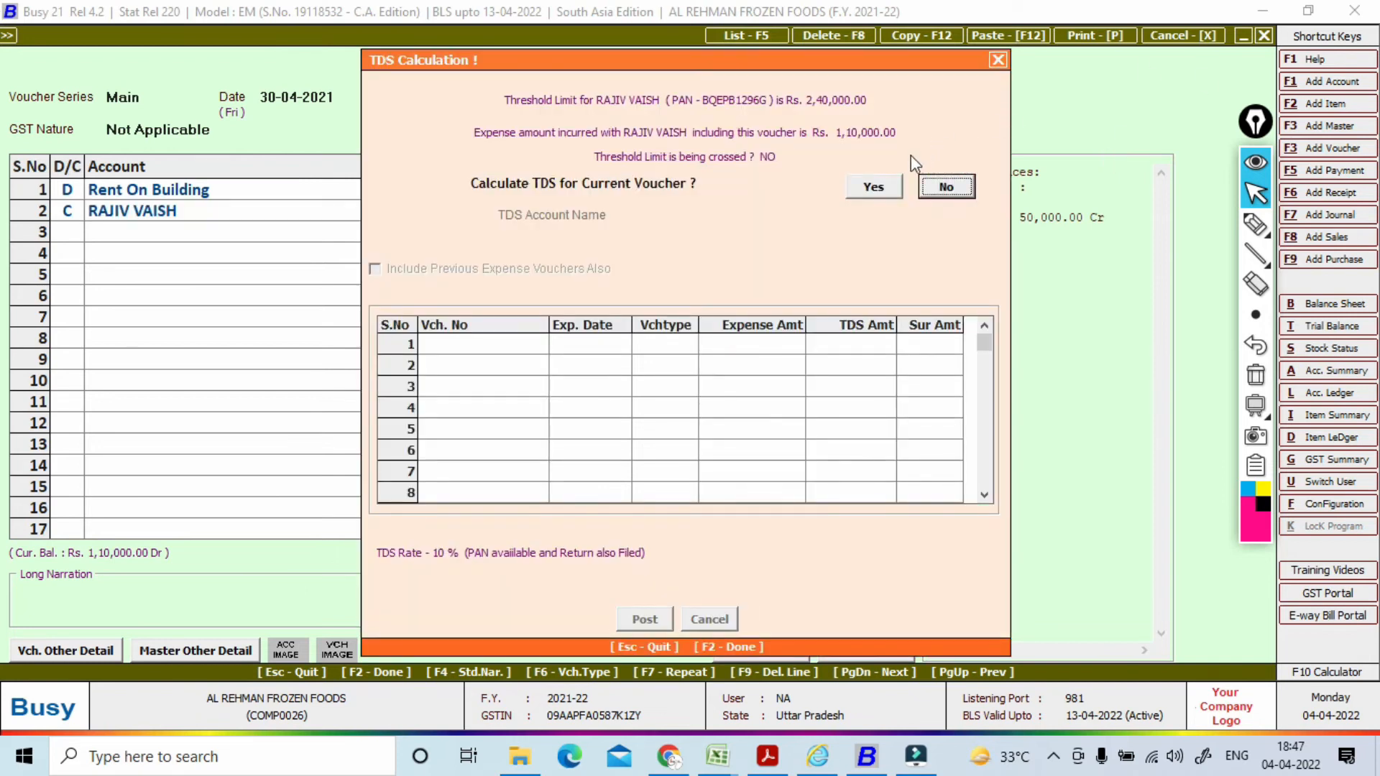
left_click(875, 193)
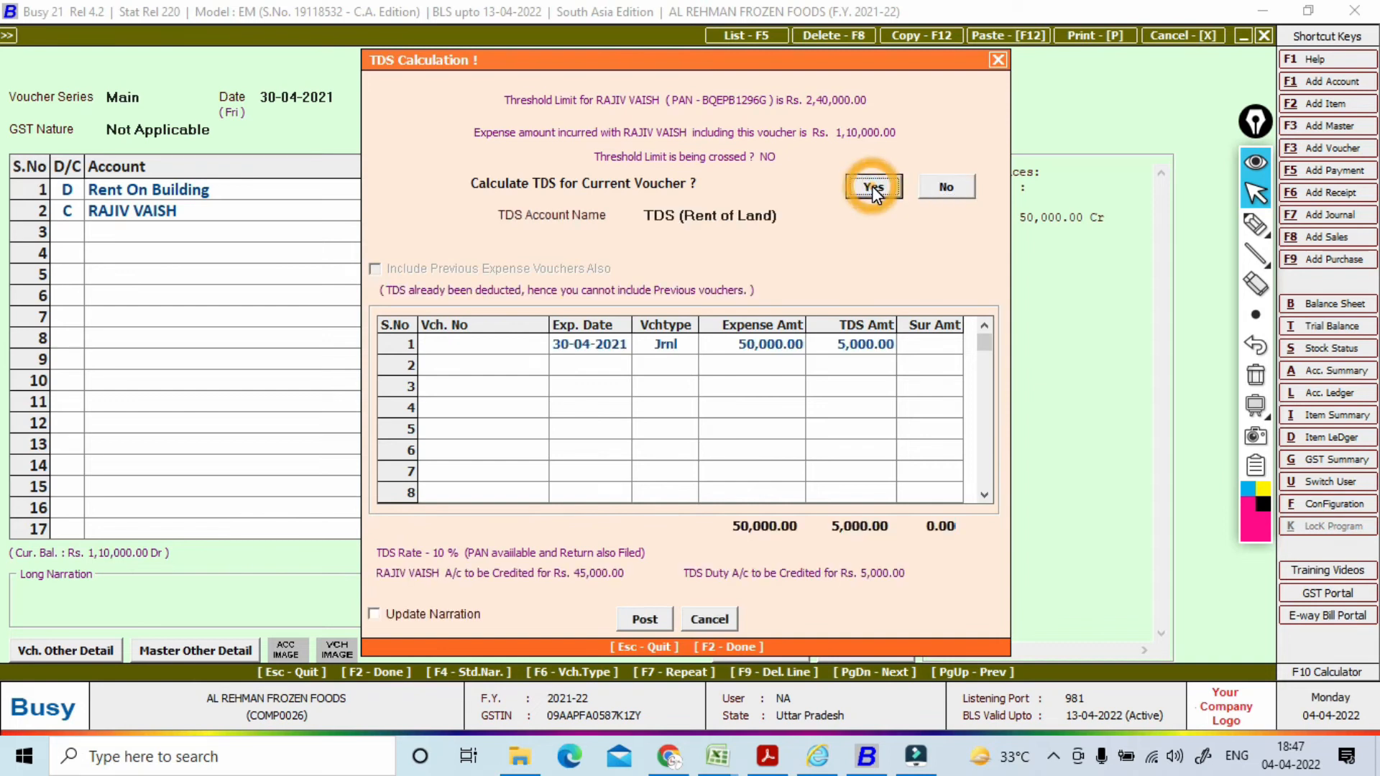
left_click(645, 619)
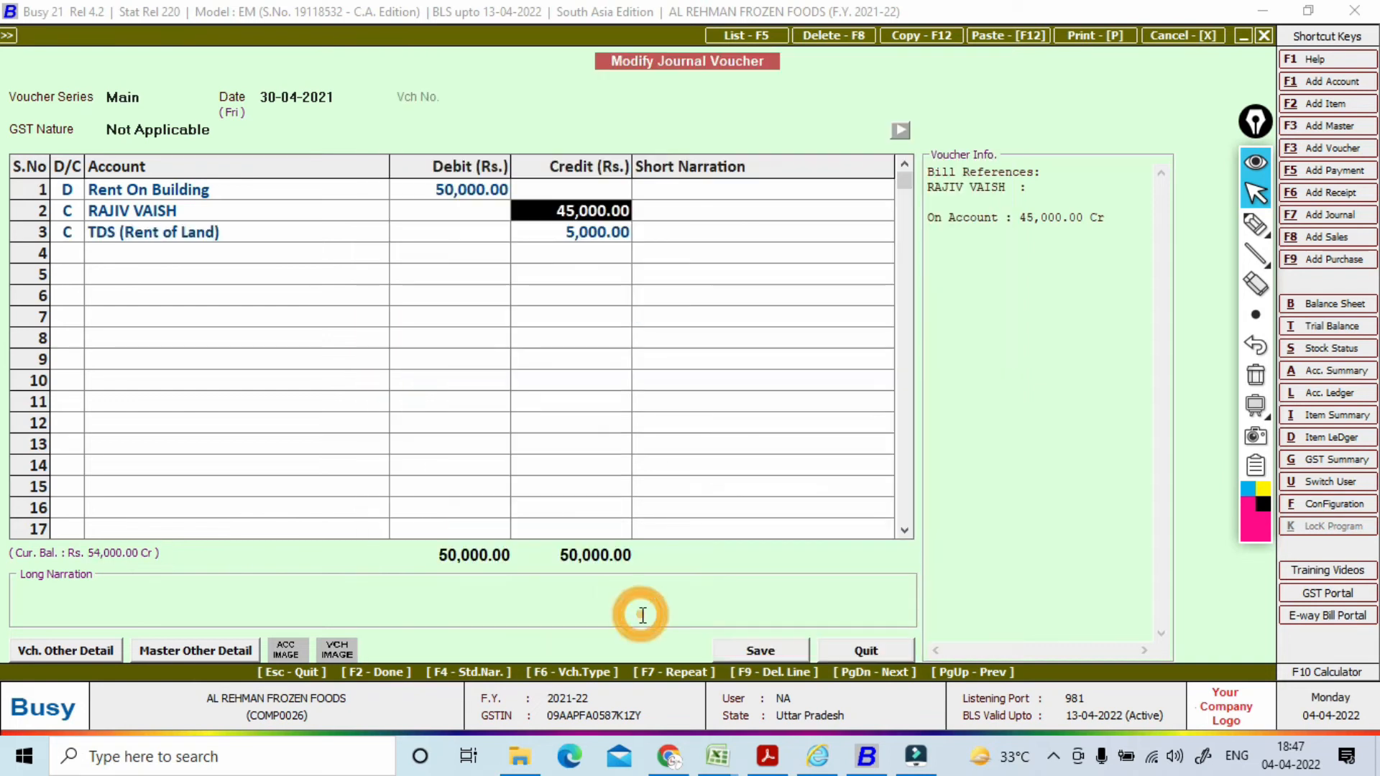
Step: Mark TDS applicable under Rent of Land with reference 02, and save the voucher
key("F2")
key("F2")
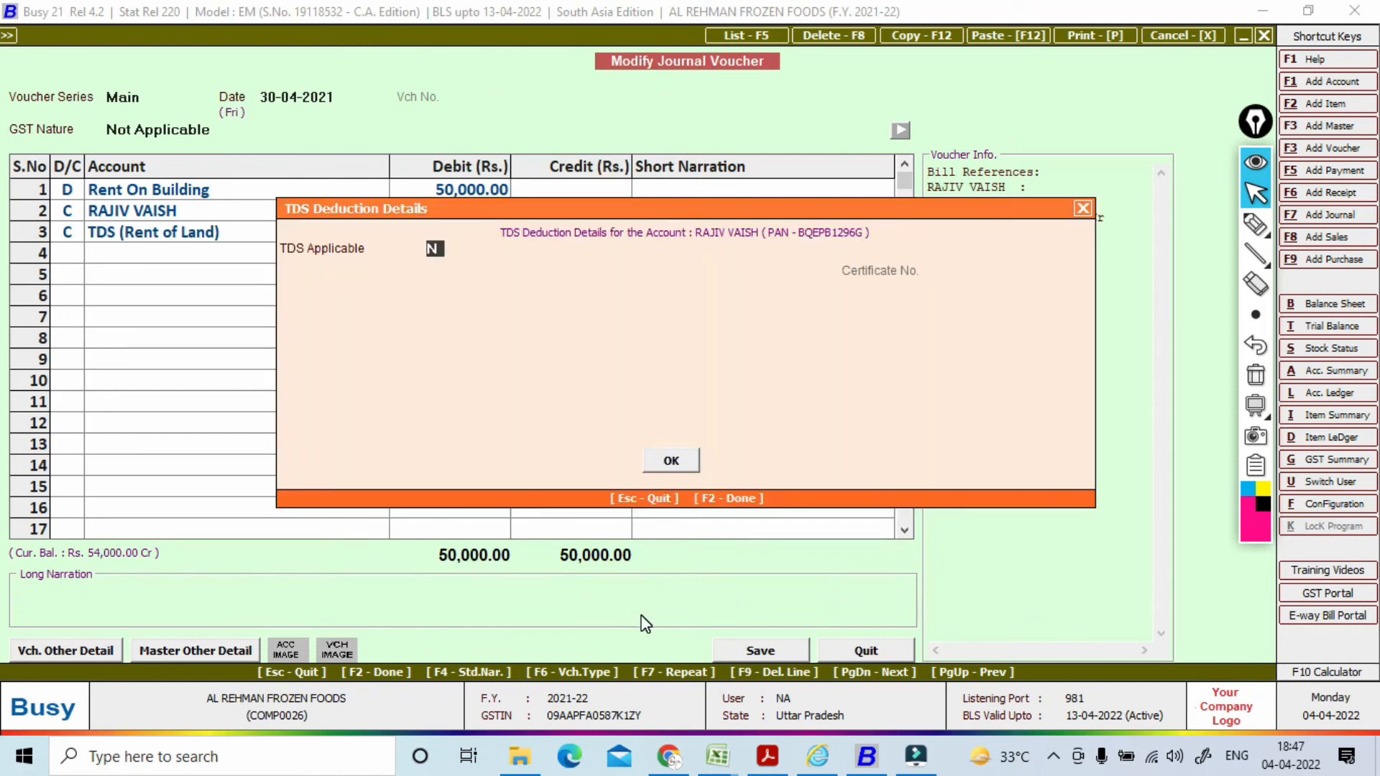
type("Y")
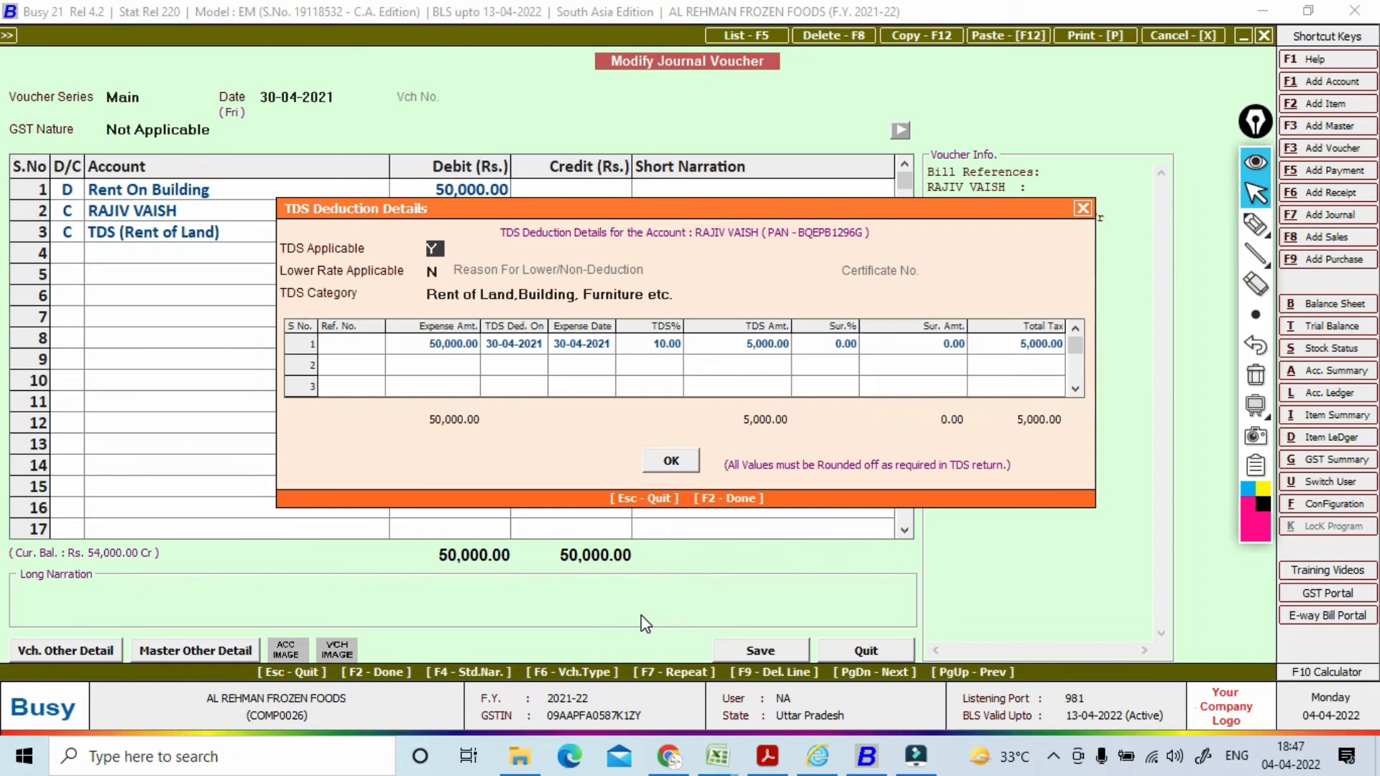
key("Return")
key("Return")
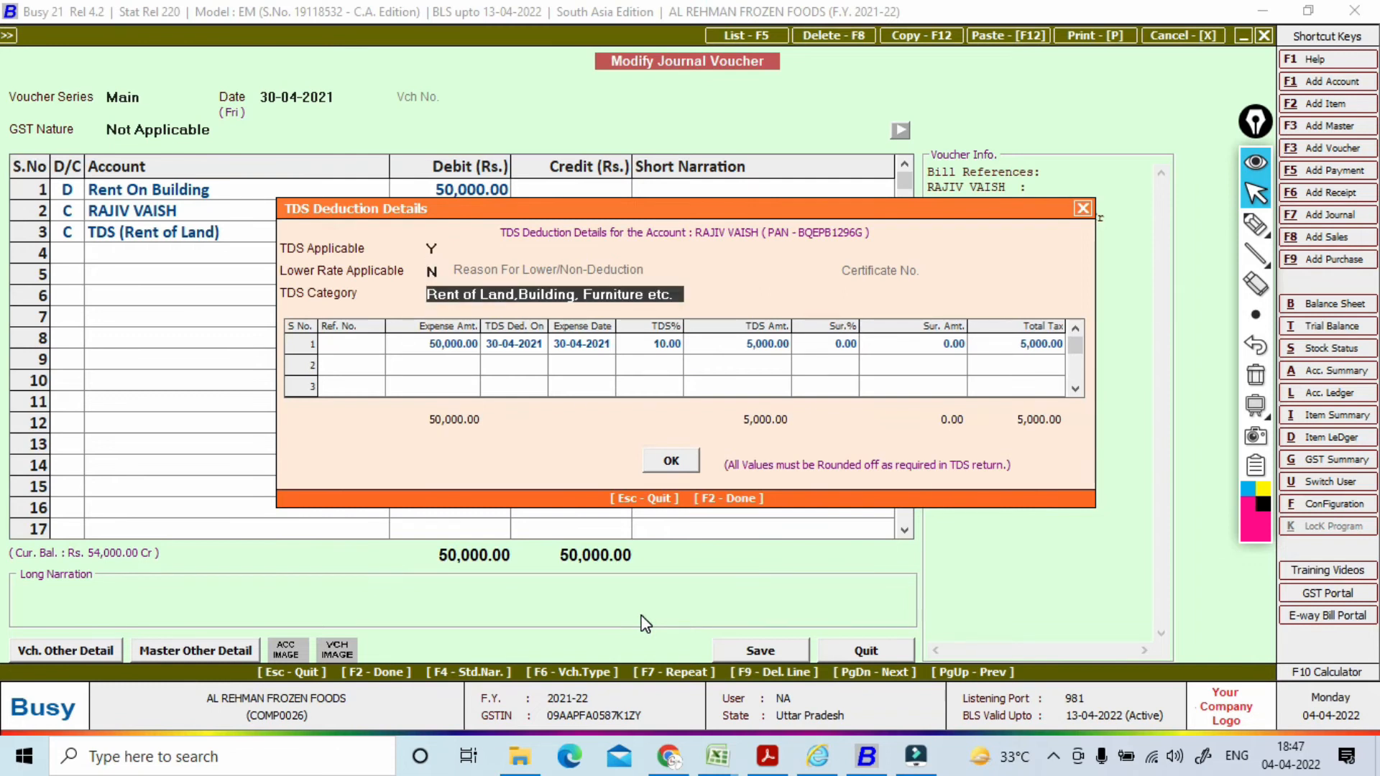
key("Return")
type("02")
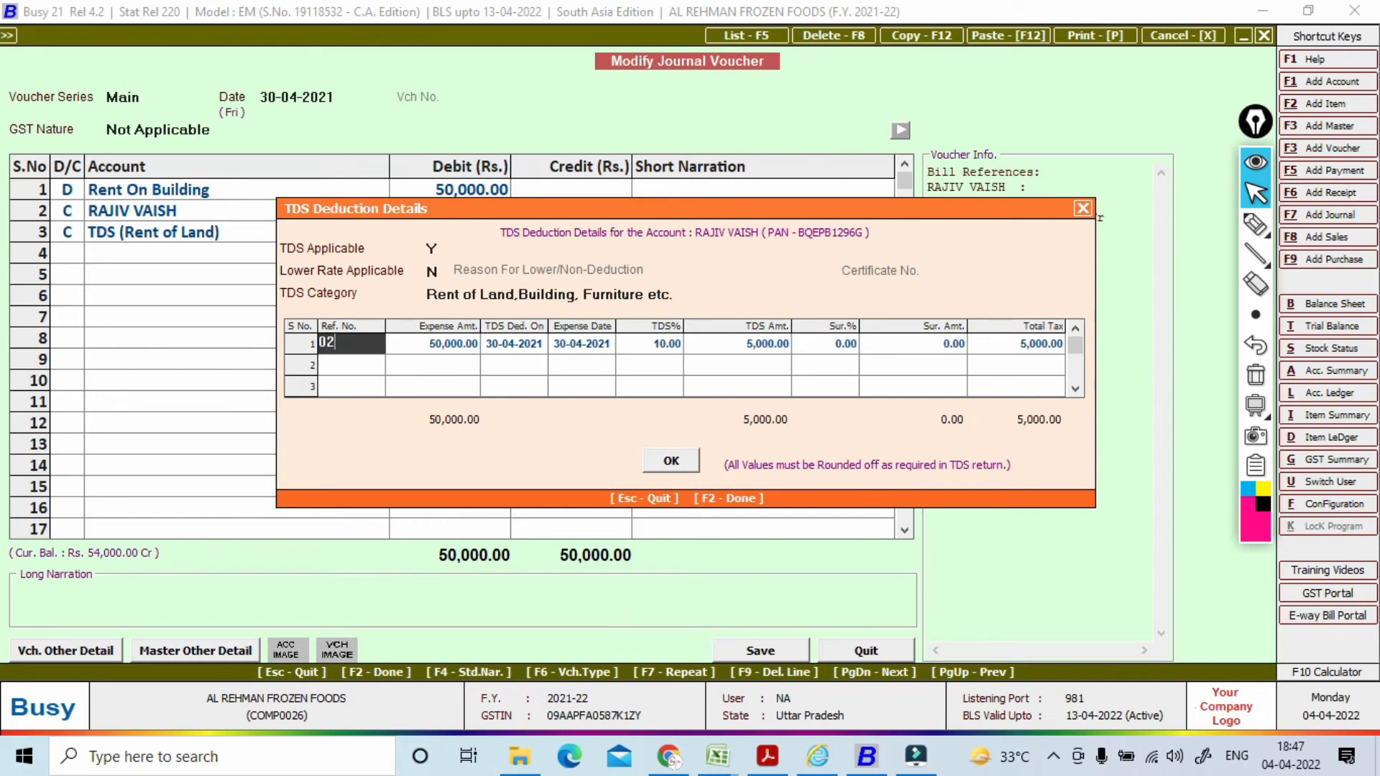
key("Return")
key("F2")
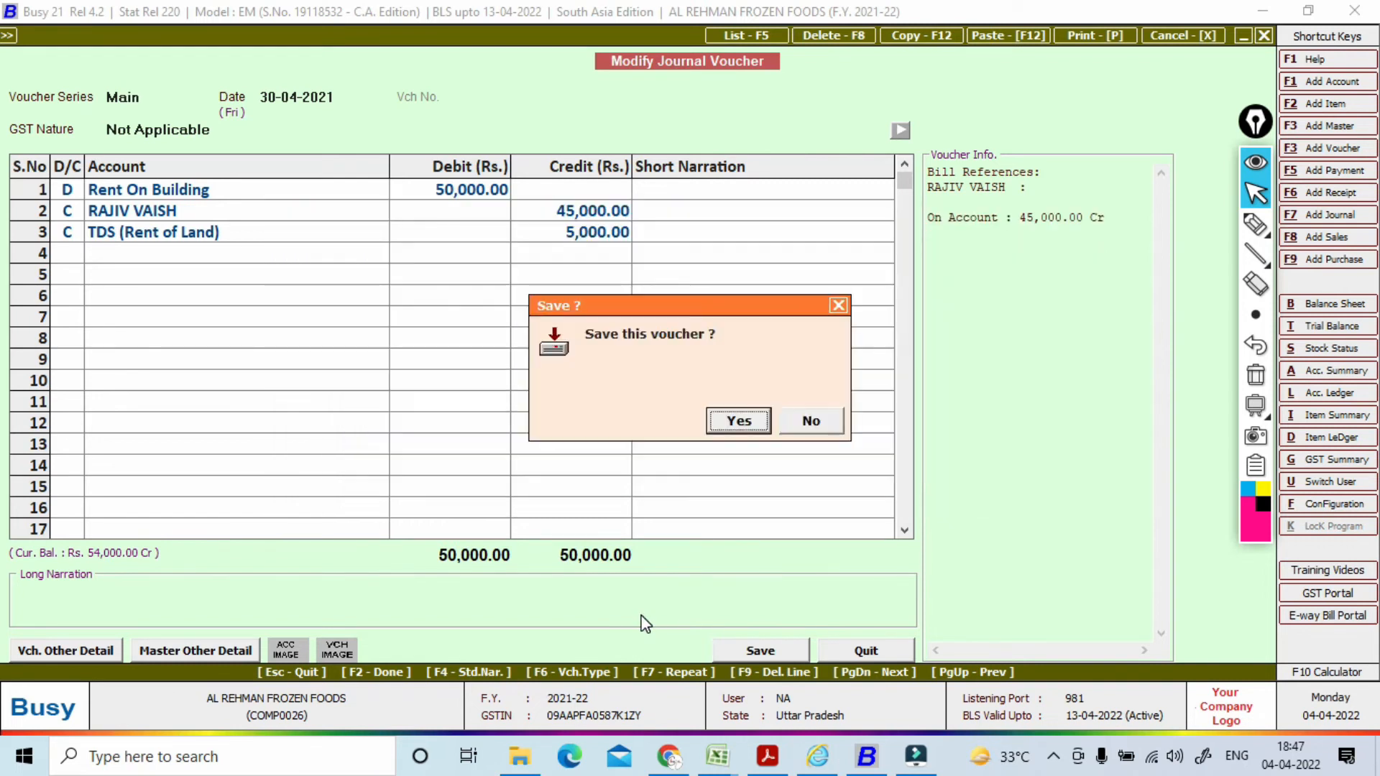
key("Return")
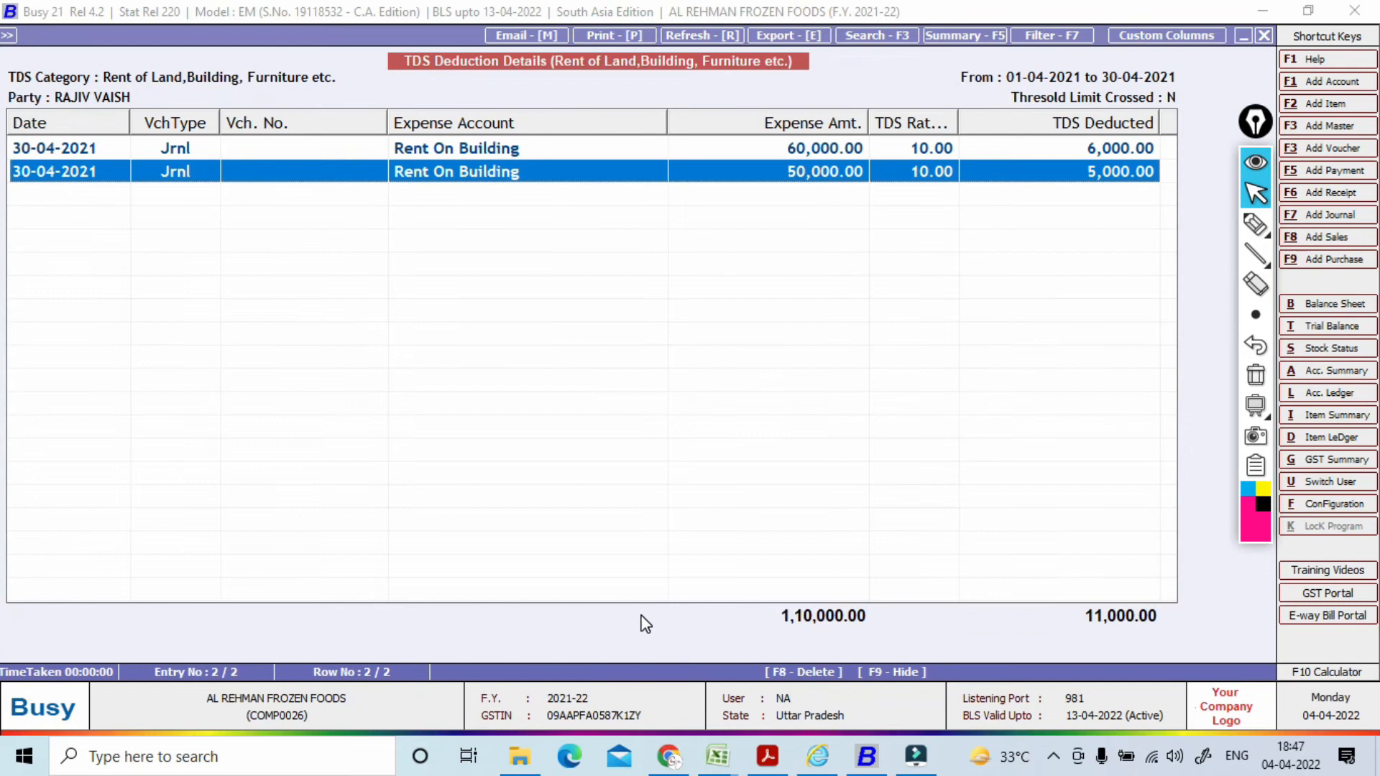
Step: Confirm the audit report shows 11,000 deducted with 0.00 difference, then close it
key("Escape")
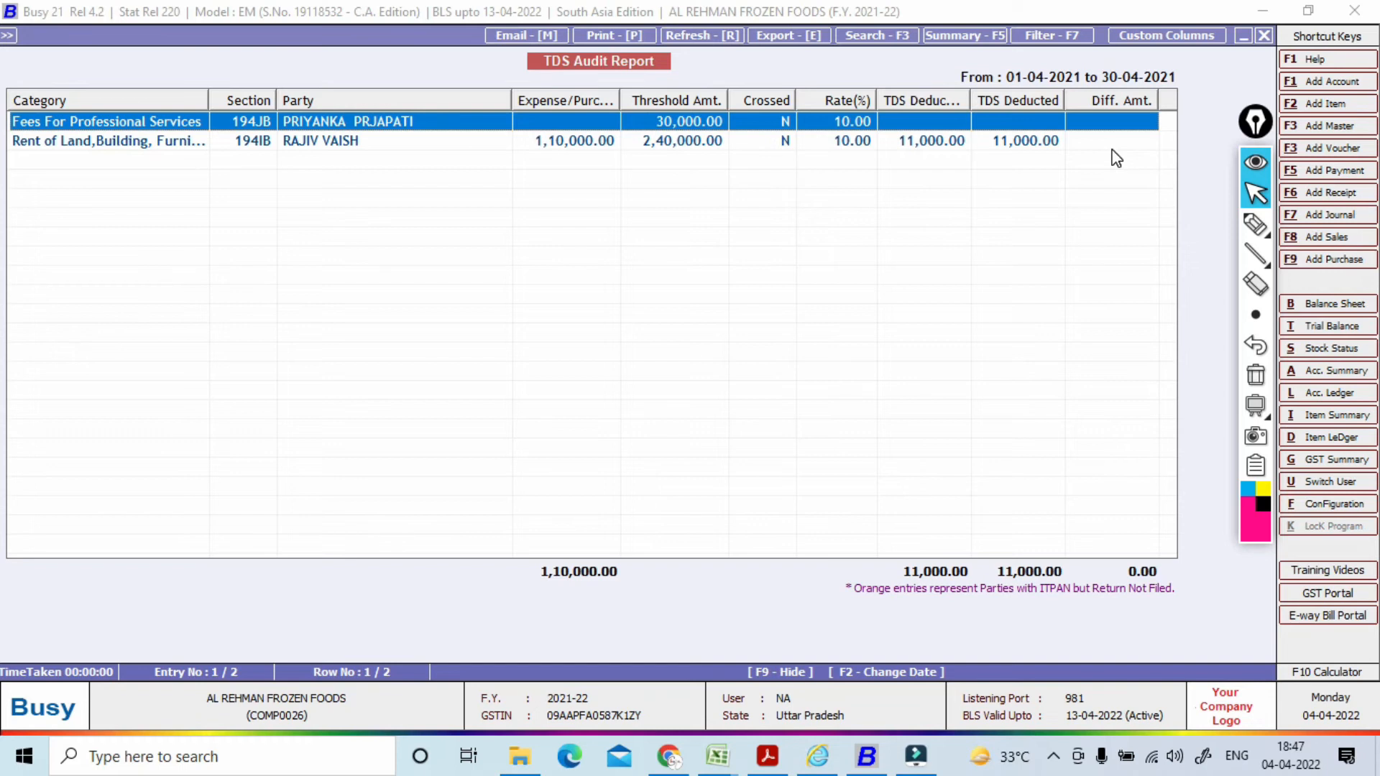
key("Escape")
key("Escape")
key("Escape")
key("Escape")
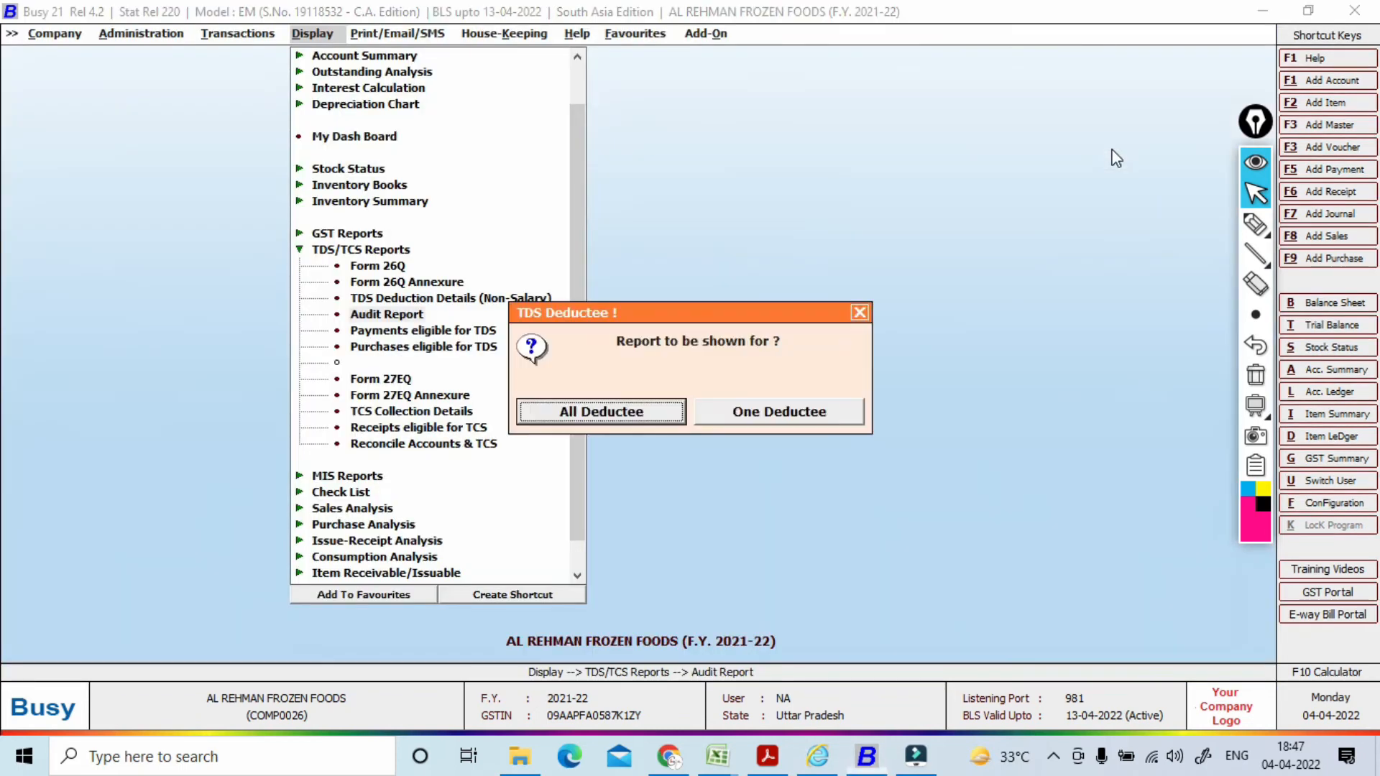
Step: Add a new Main-series payment voucher dated 30-04-2021 with GST nature Not Applicable
key("Left")
key("Up")
key("Up")
key("Up")
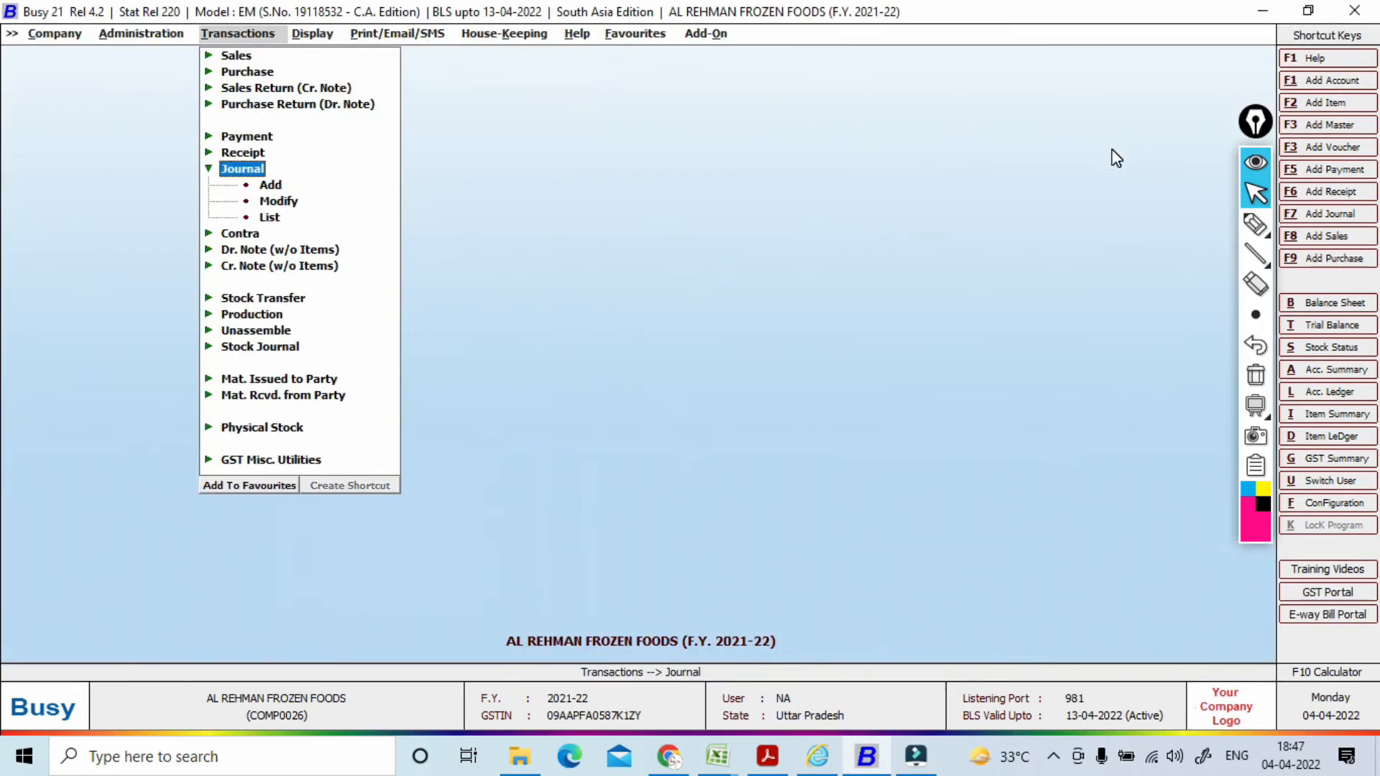
key("Right")
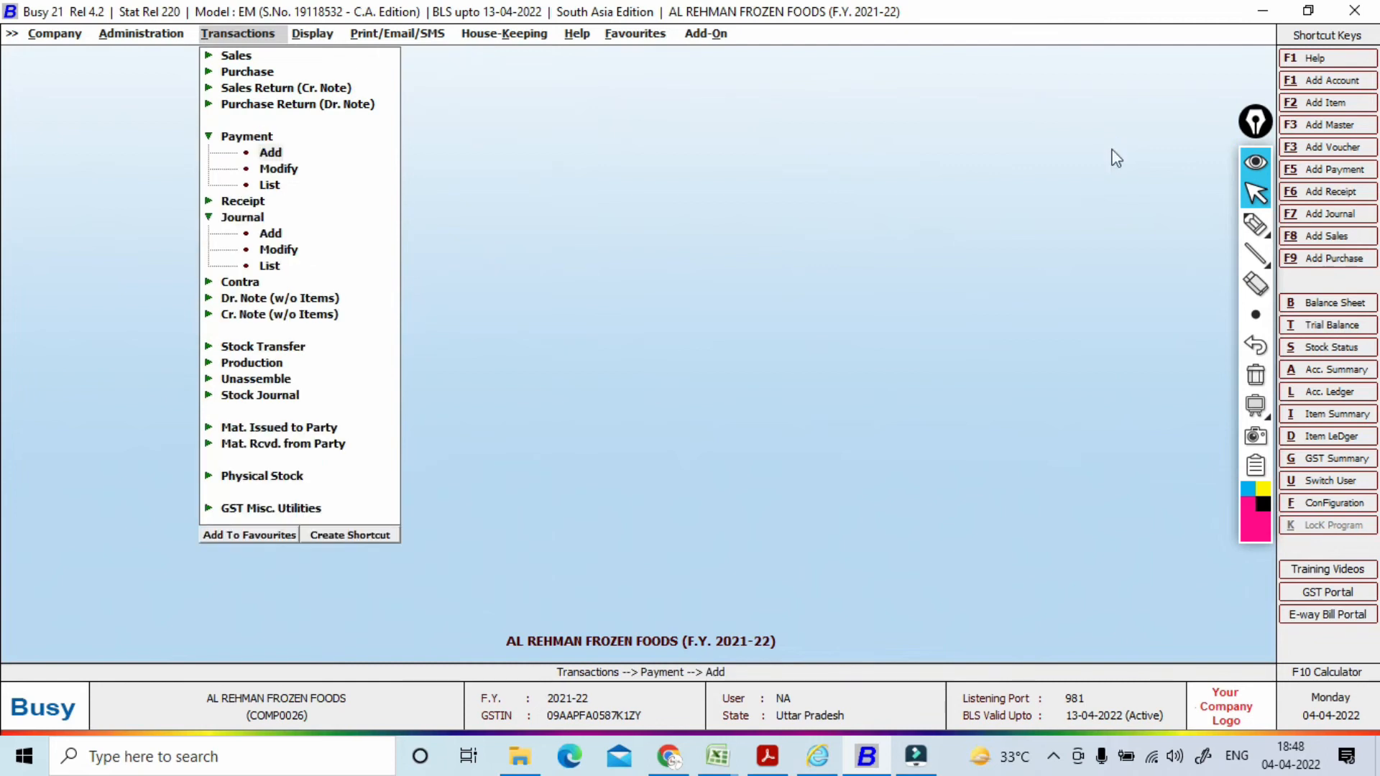
key("Return")
key("Return")
key("Return")
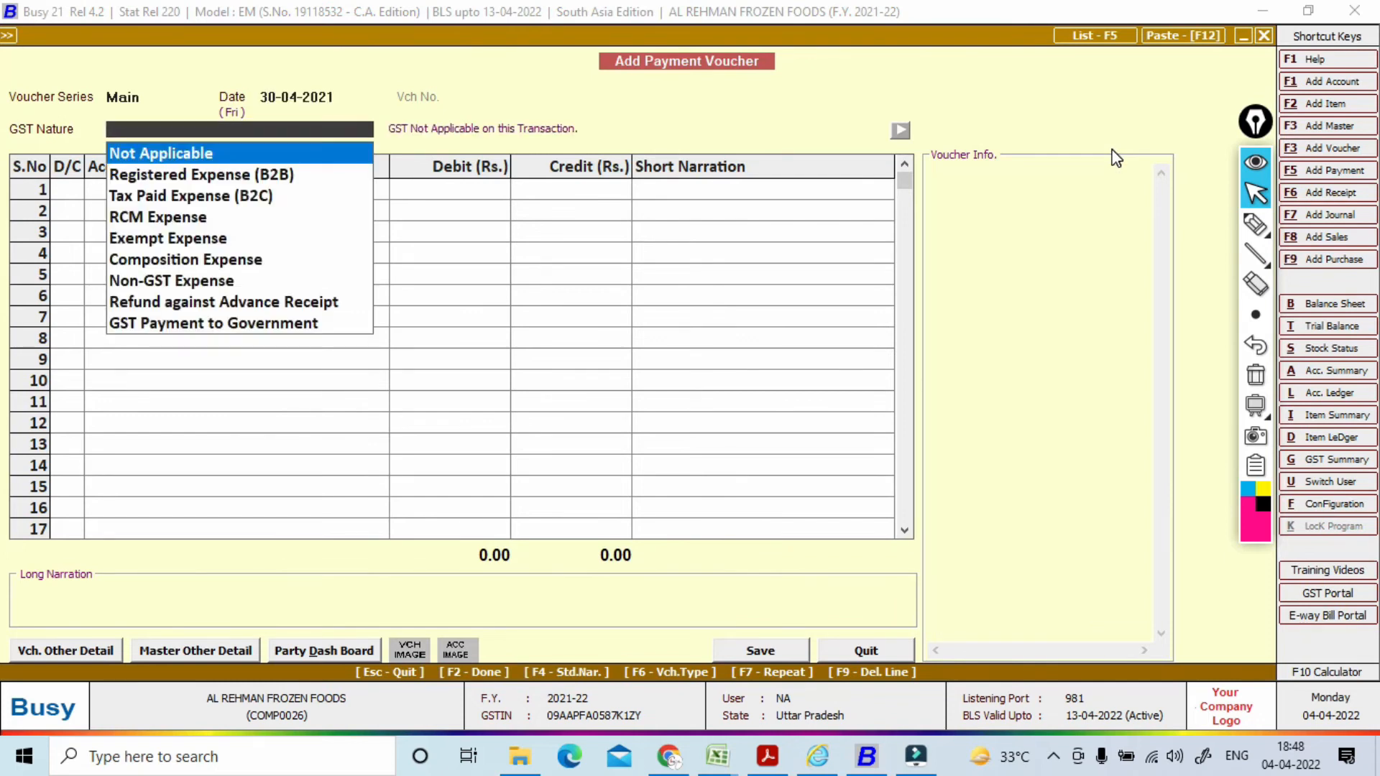
key("Return")
key("Return")
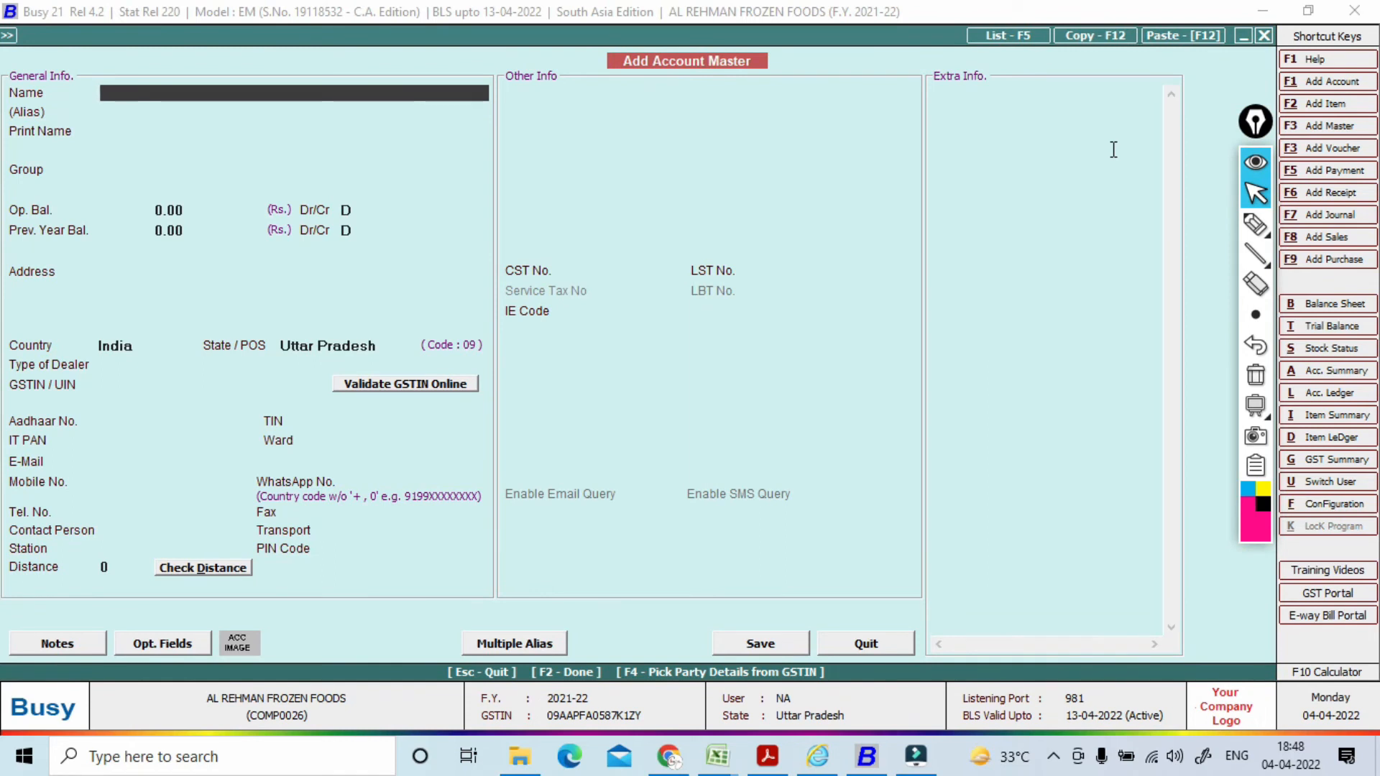
Step: Name the new account, place it under Sundry Creditors, and enable TDS on expense booking
type("YOGESH")
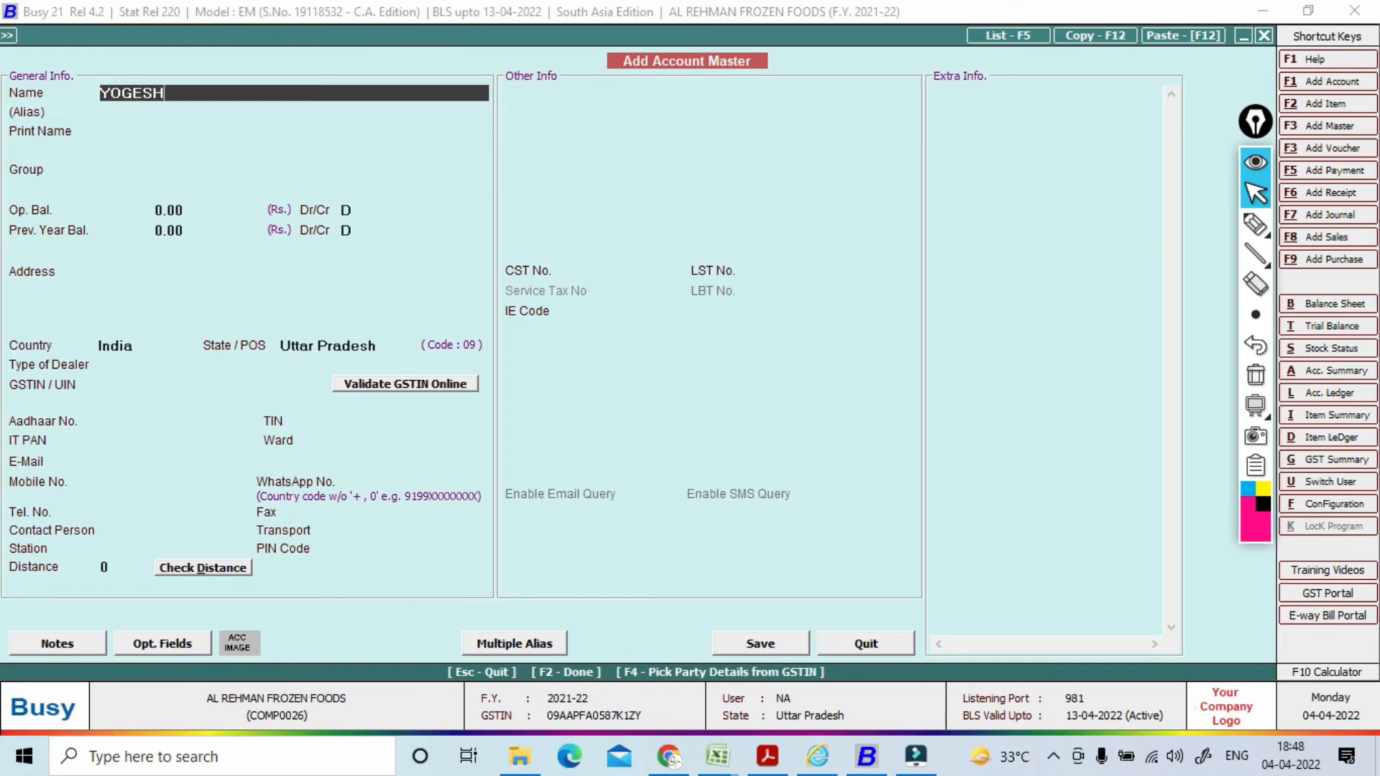
key("Return")
key("Return")
key("Return")
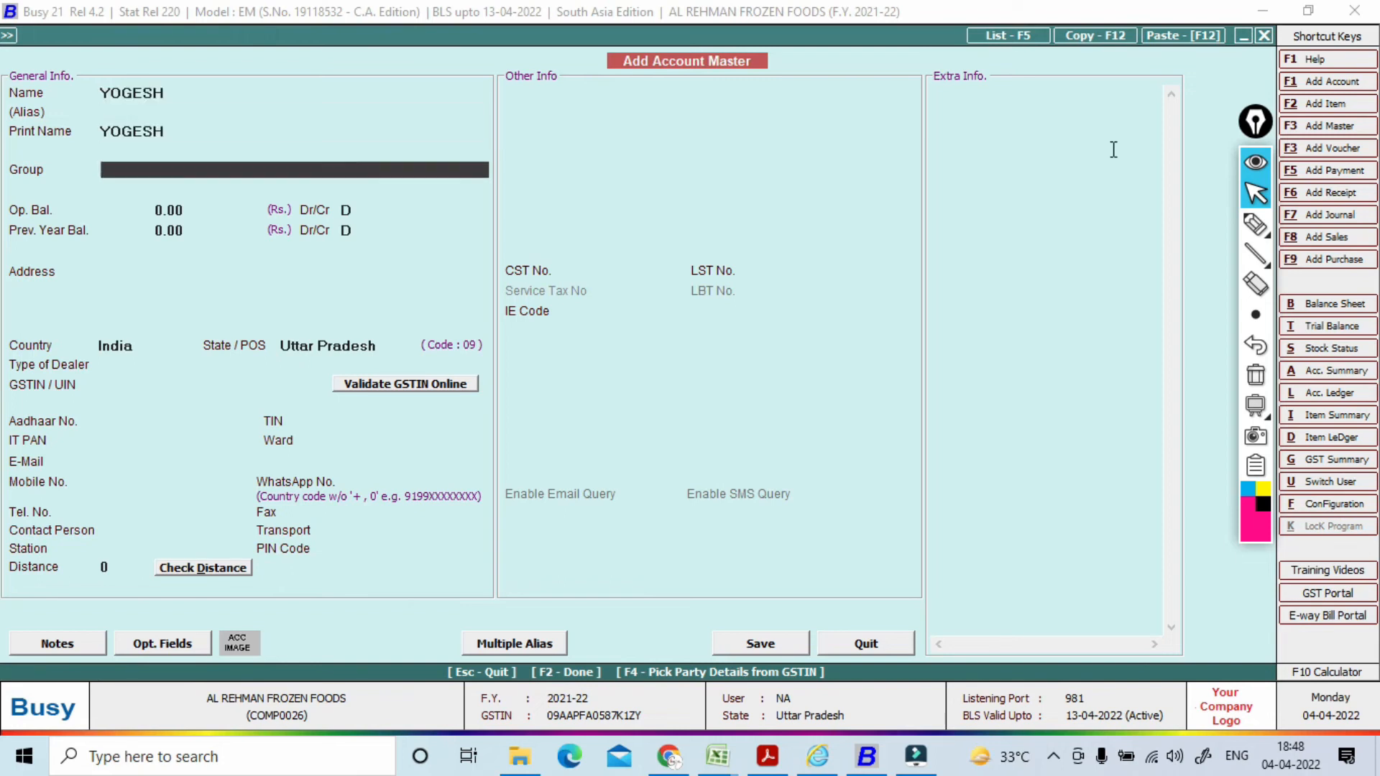
type("su")
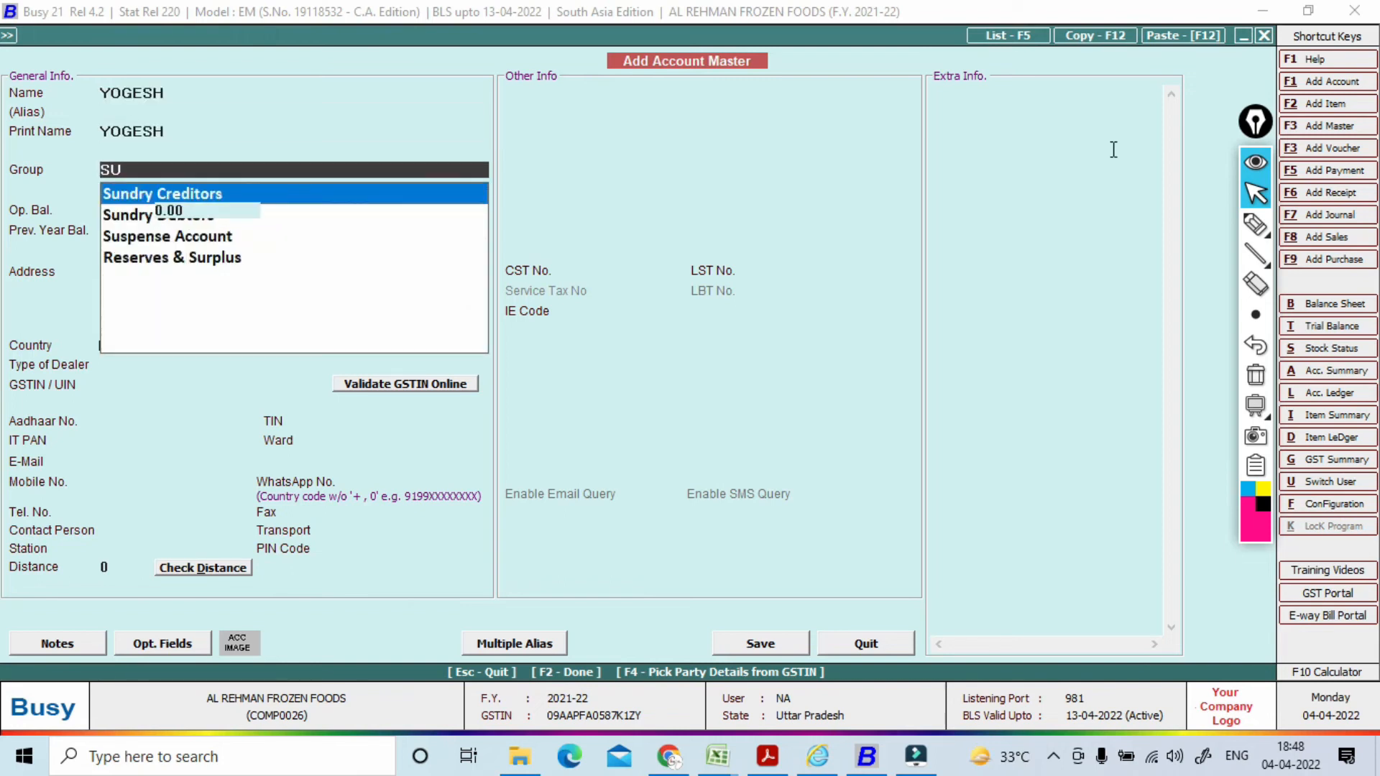
key("Return")
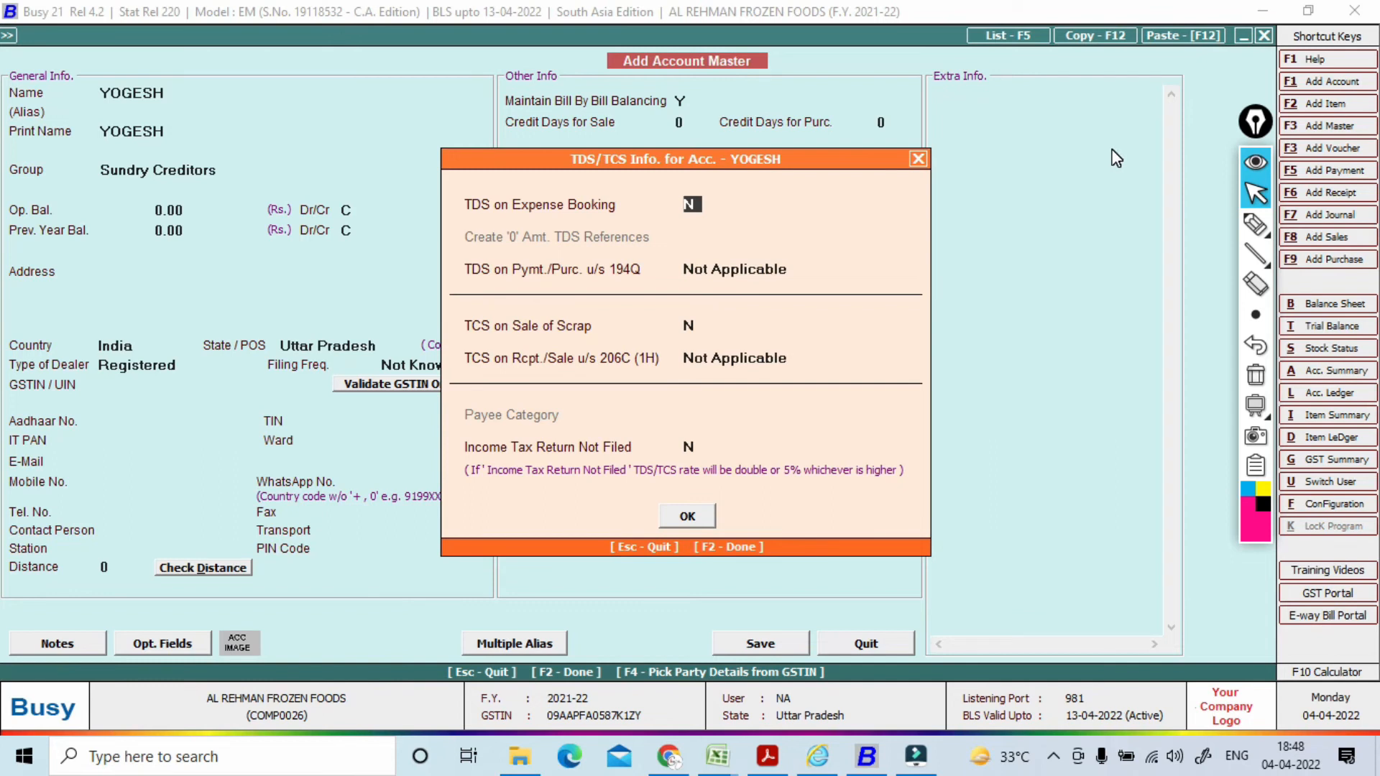
type("Y")
key("Return")
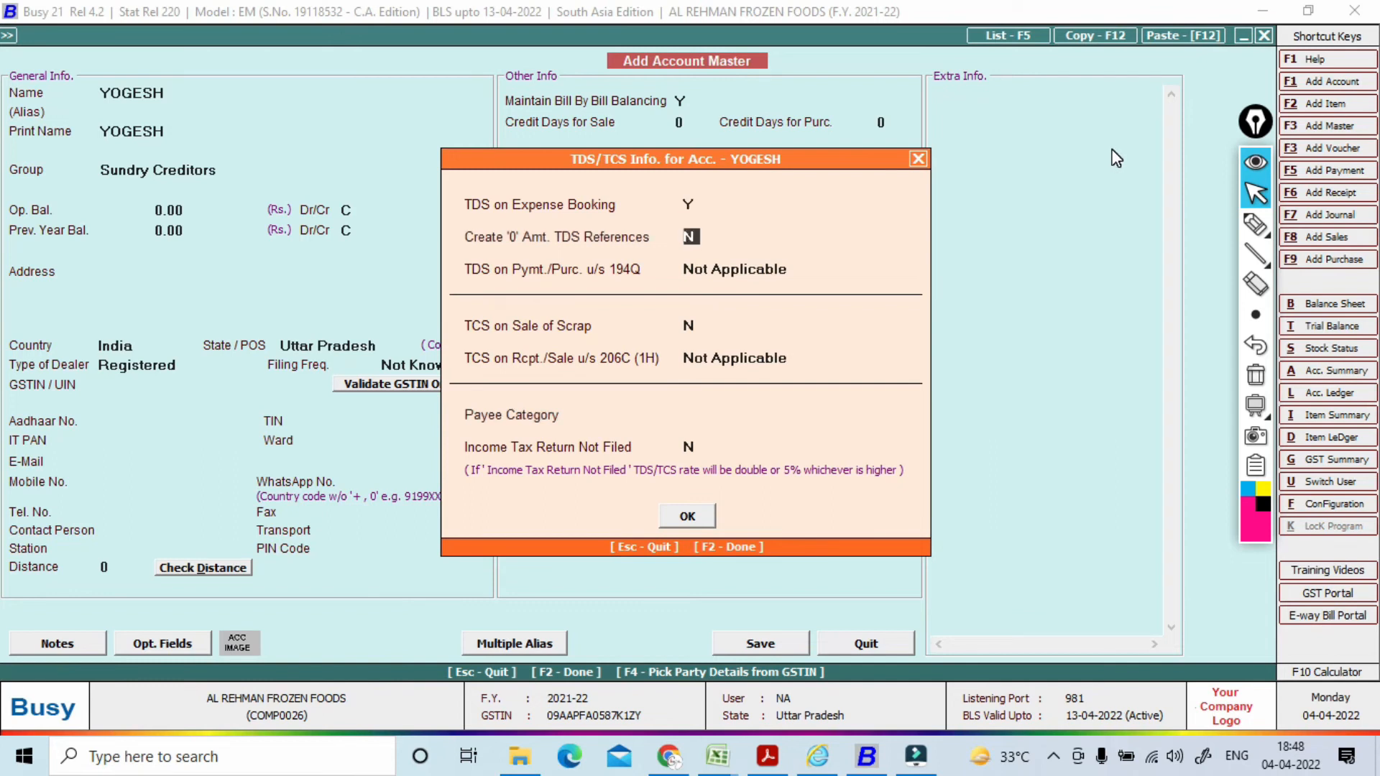
key("Return")
key("Return")
key("Return")
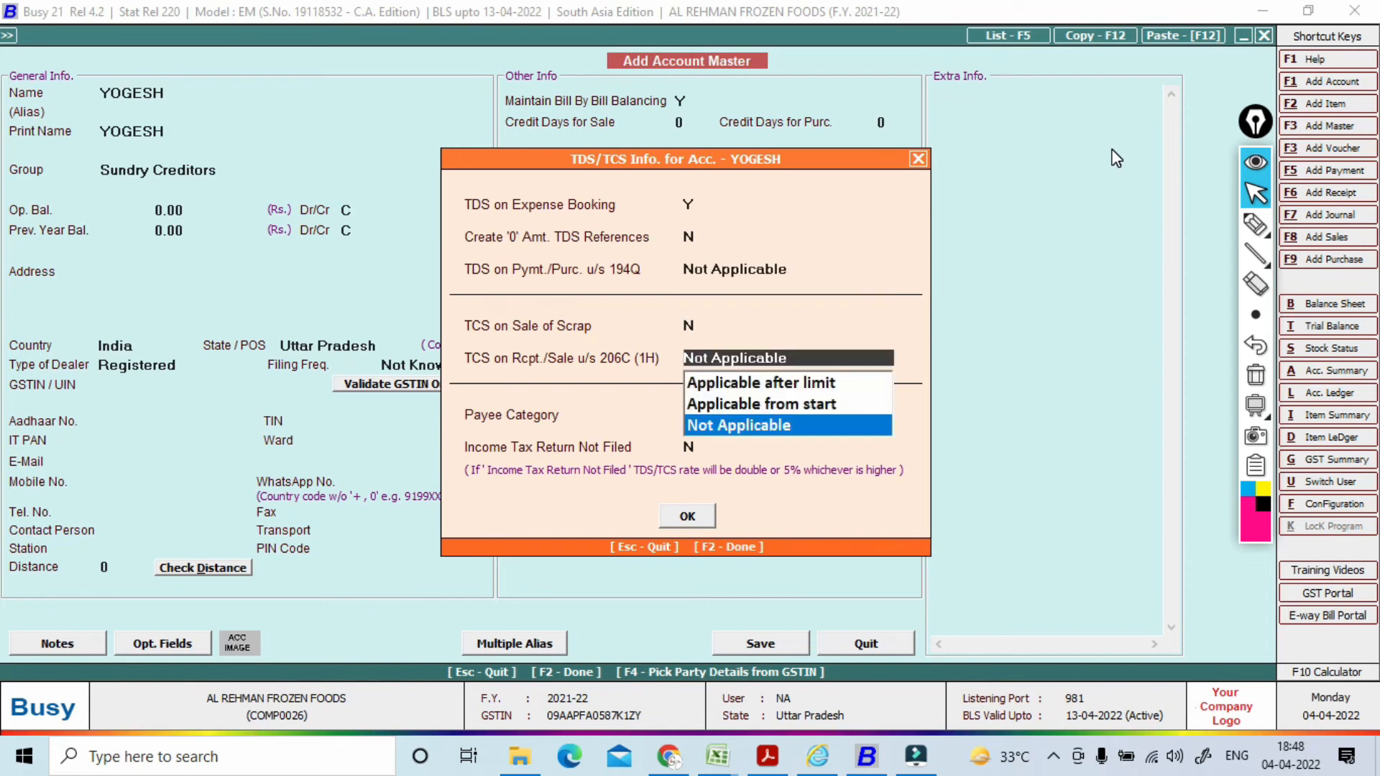
key("Return")
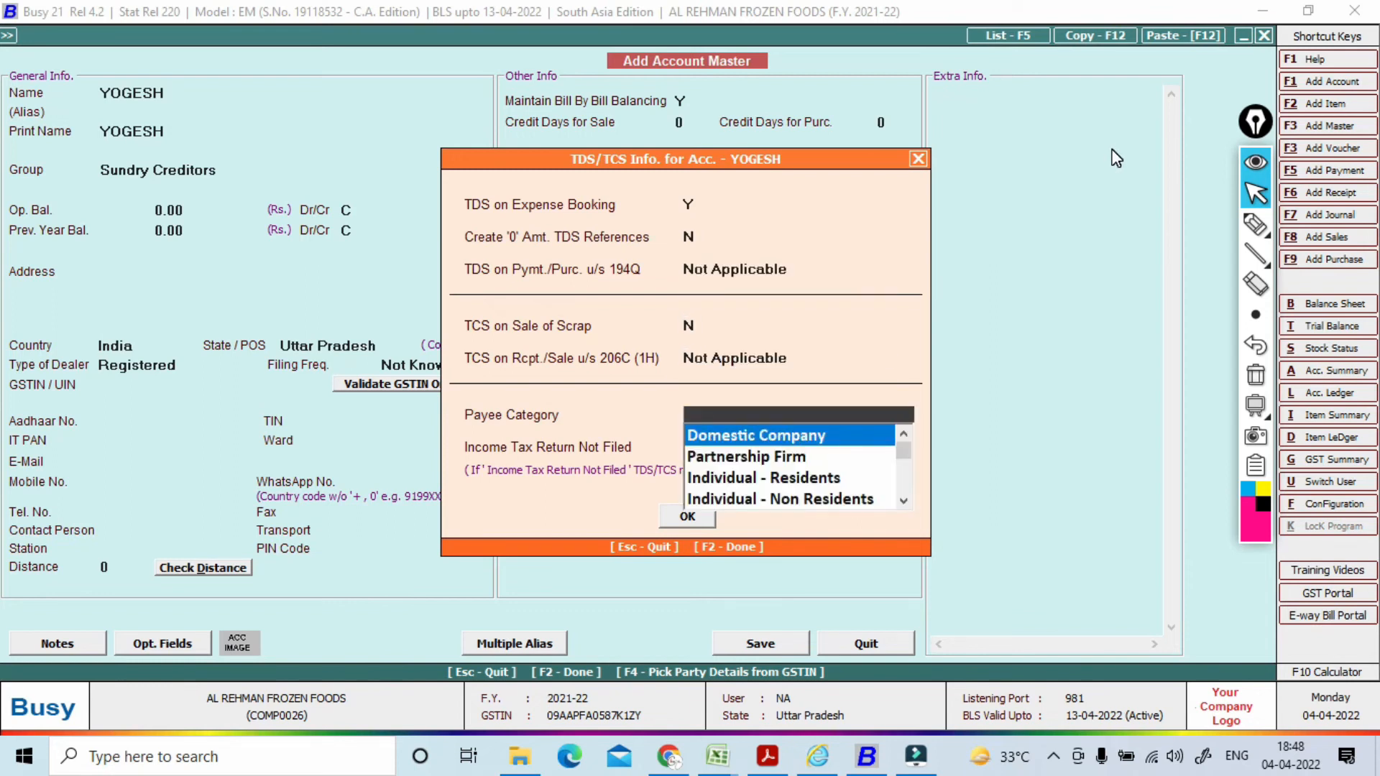
Step: Set payee category Individual - Residents, dealer type Un-Registered, and enter the payee's PAN
key("Down")
key("Down")
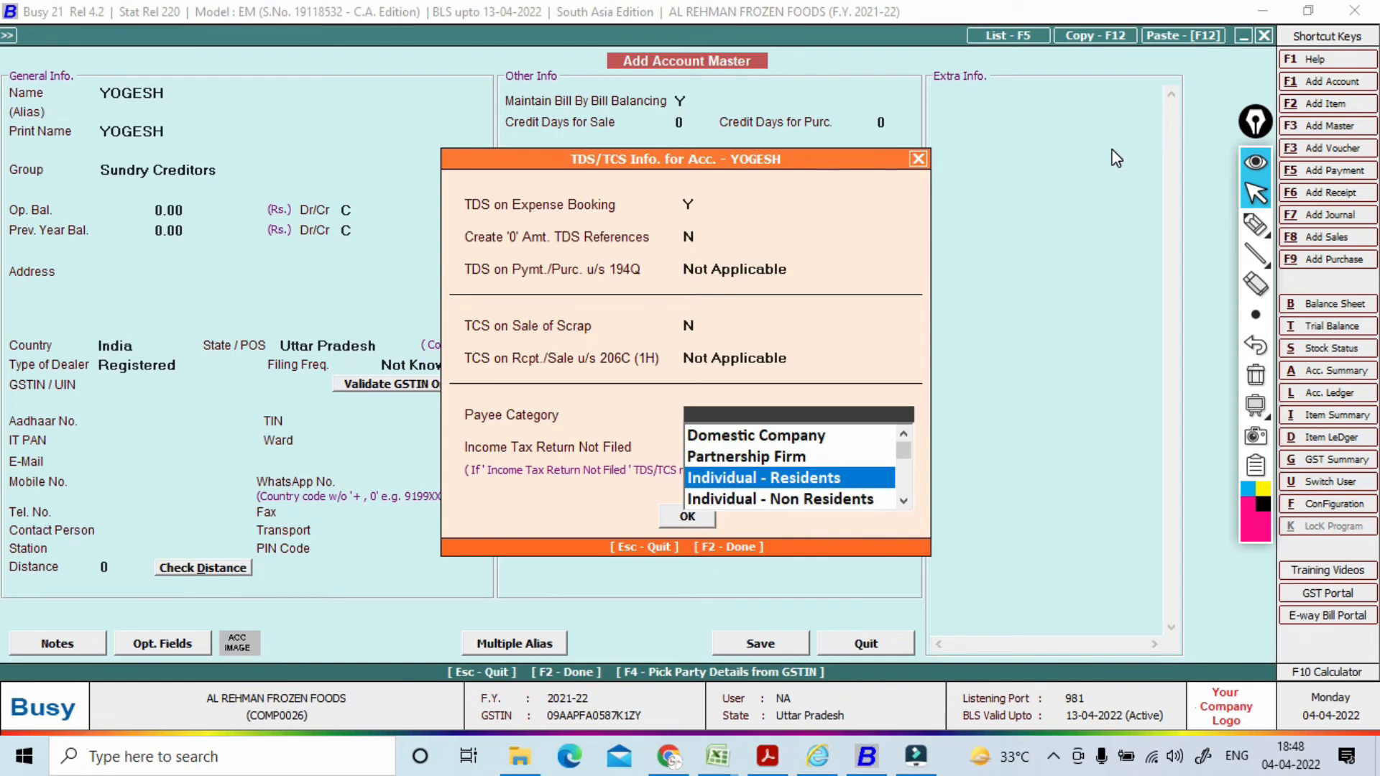
key("Return")
key("Return")
key("Return")
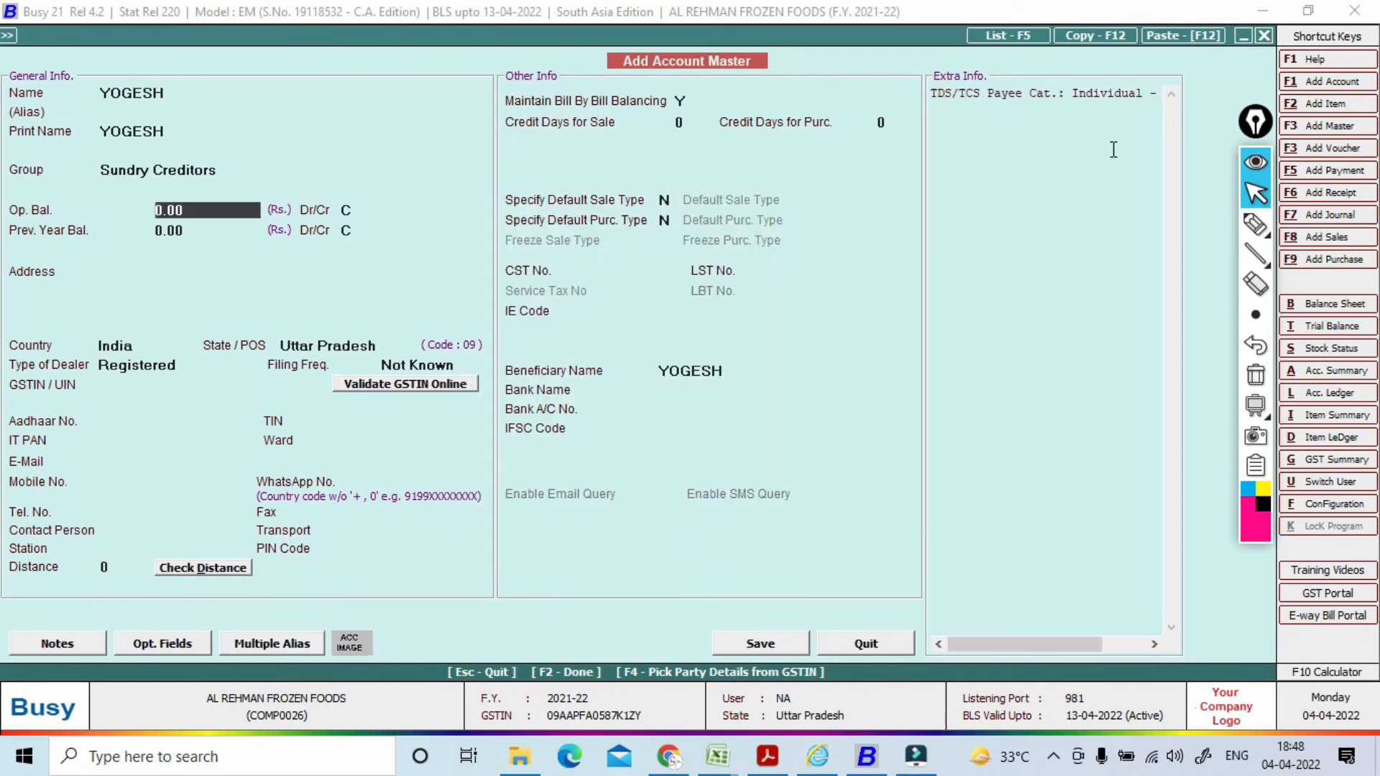
key("Return")
key("Return")
key("Return")
key("Return")
key("Return")
key("Return")
key("Return")
key("Return")
key("Down")
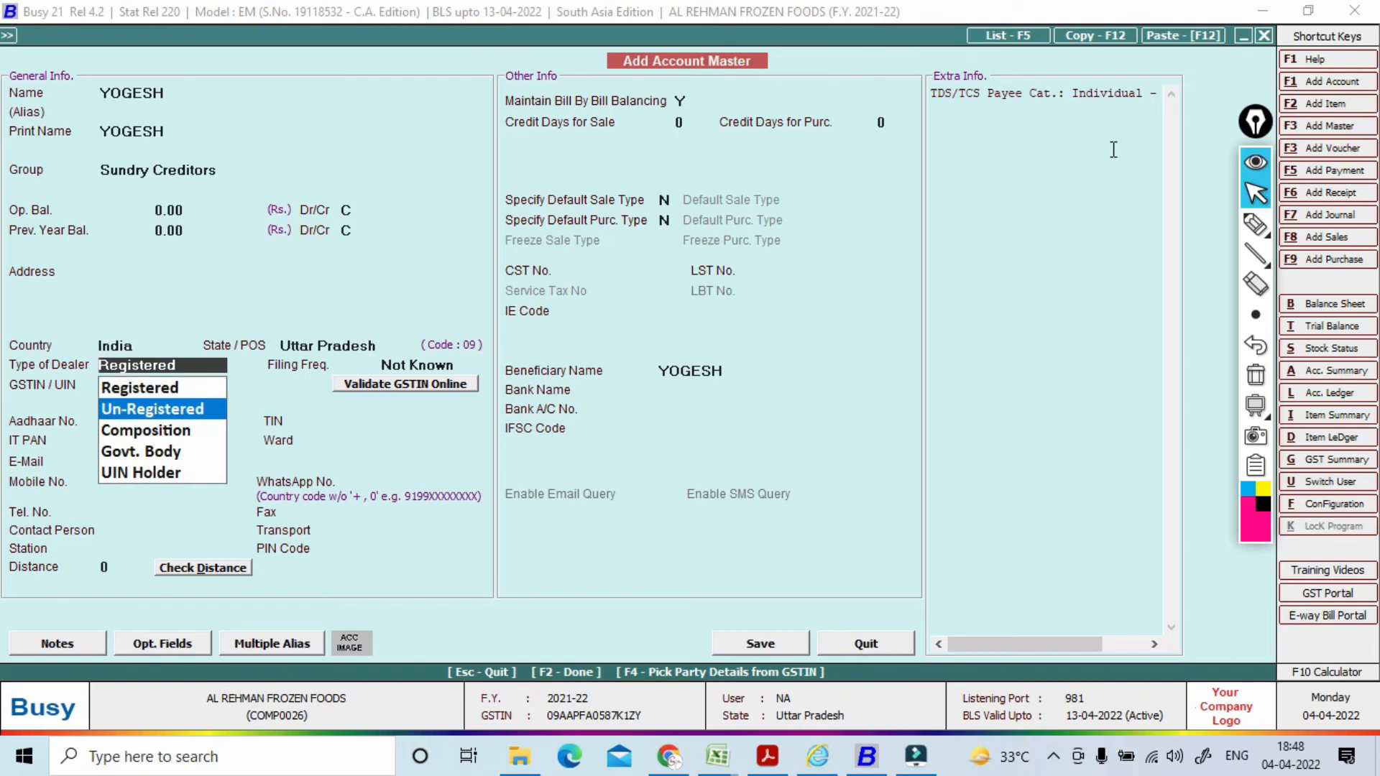
key("Return")
key("Return")
key("Return")
key("Return")
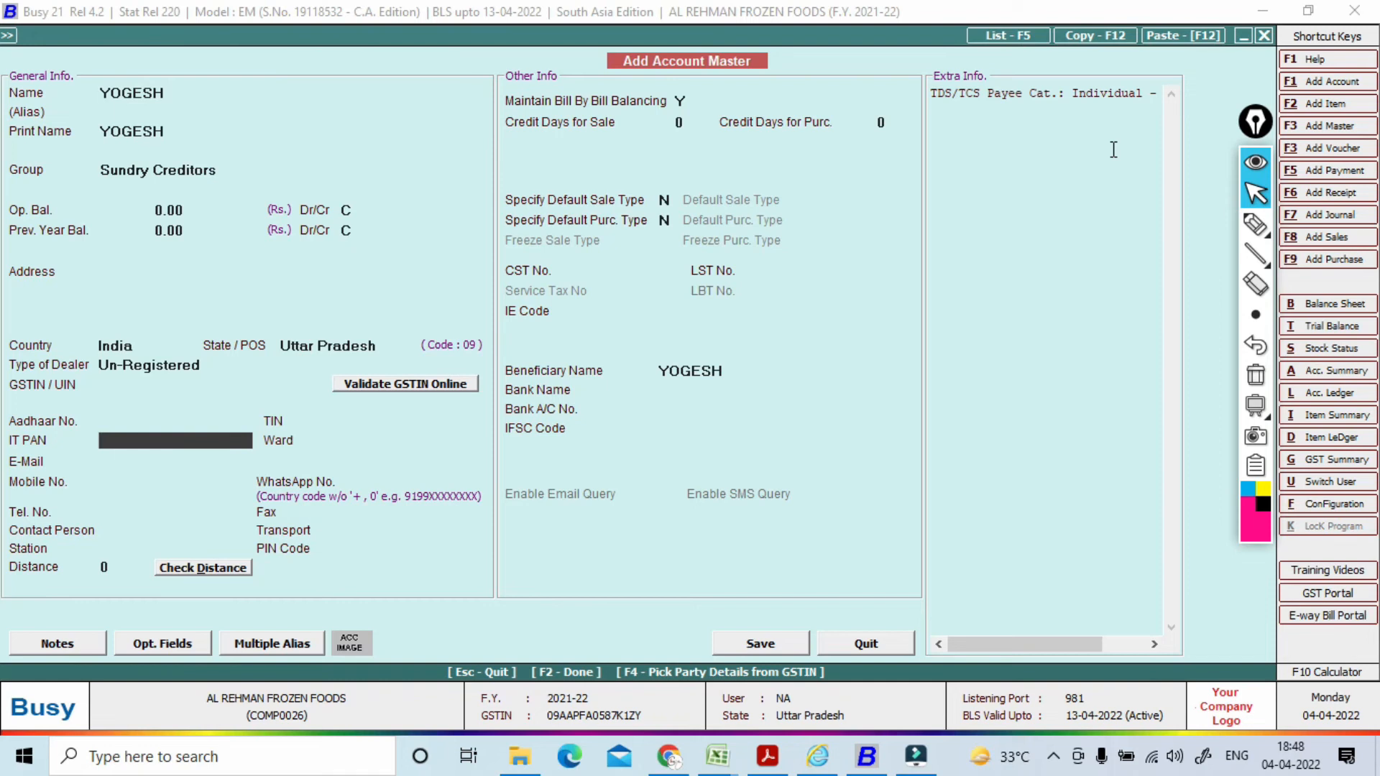
key("Return")
key("F2")
Step: Save the party account and debit it 20,000 against new bill reference 02
key("Return")
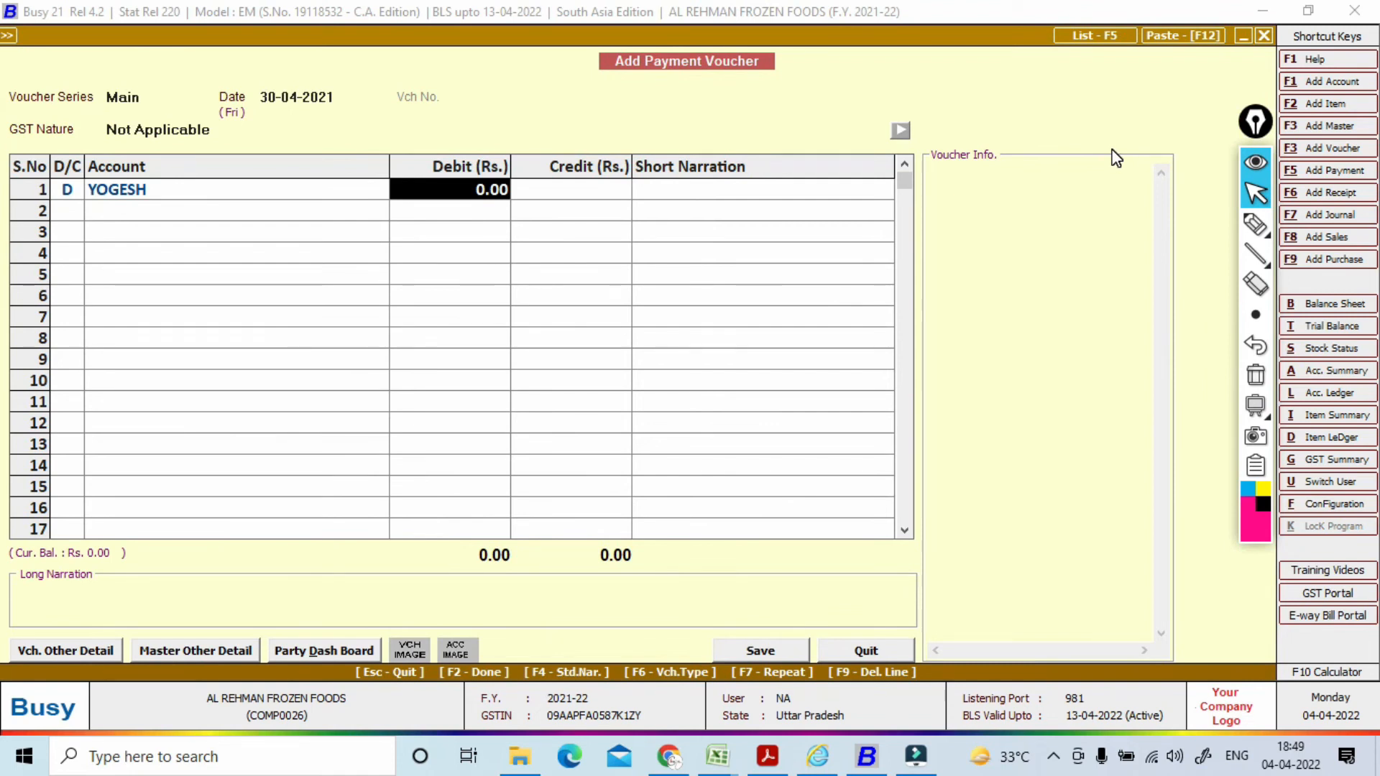
type("20000")
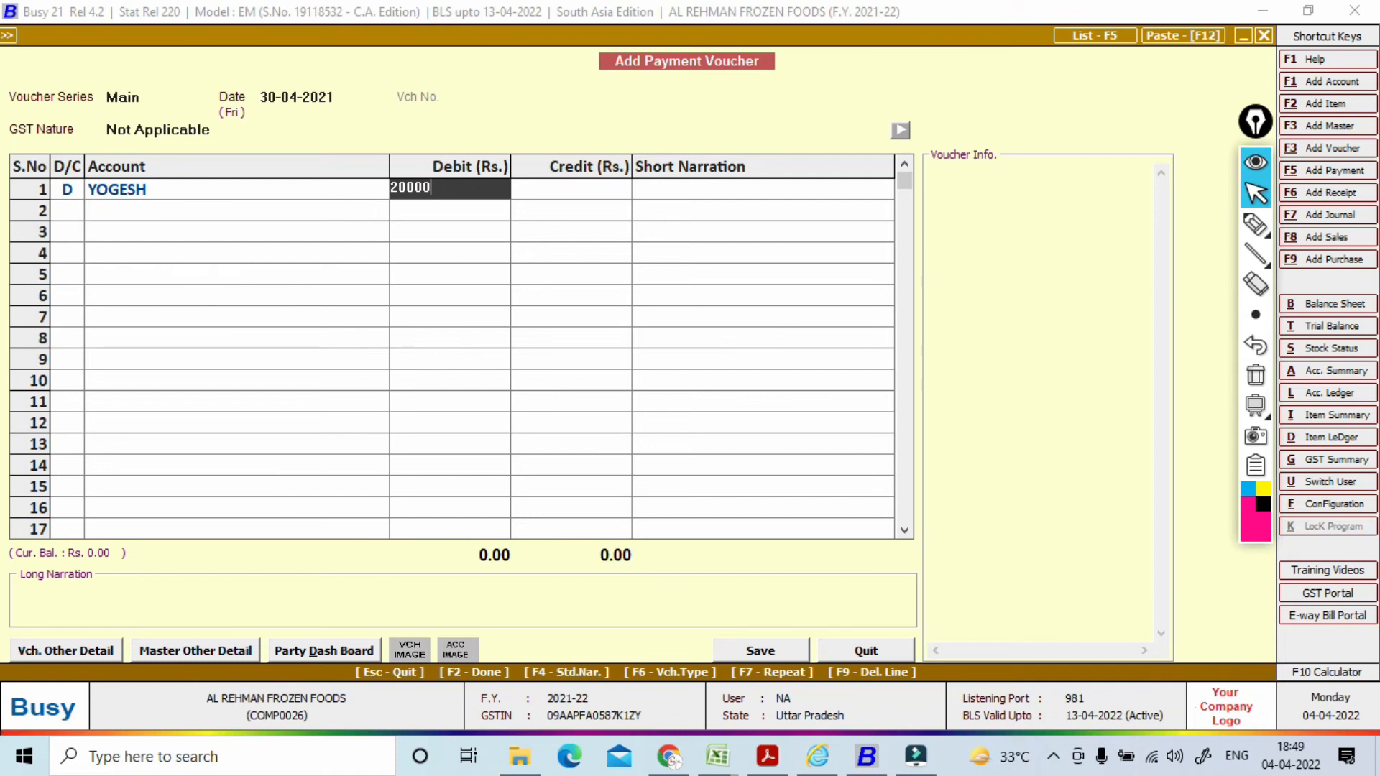
key("Return")
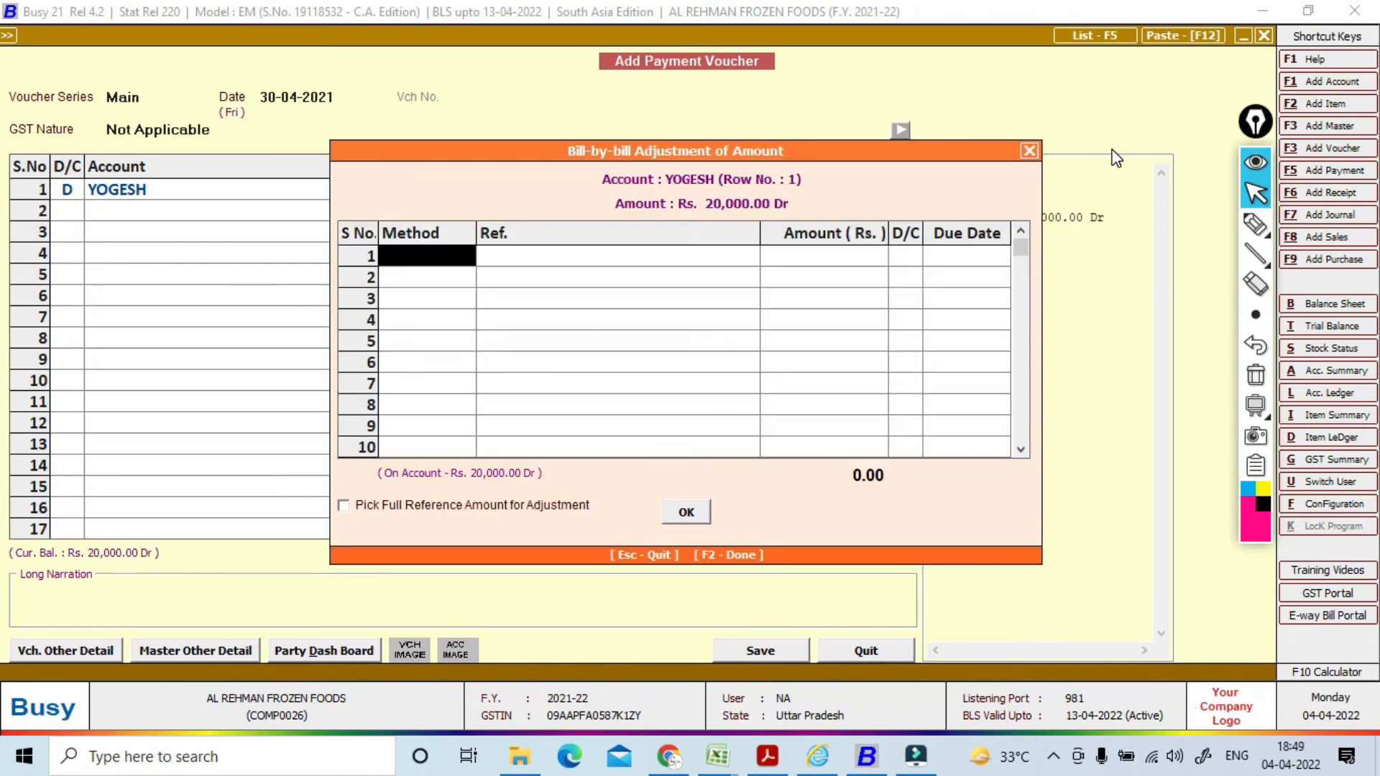
key("space")
key("Return")
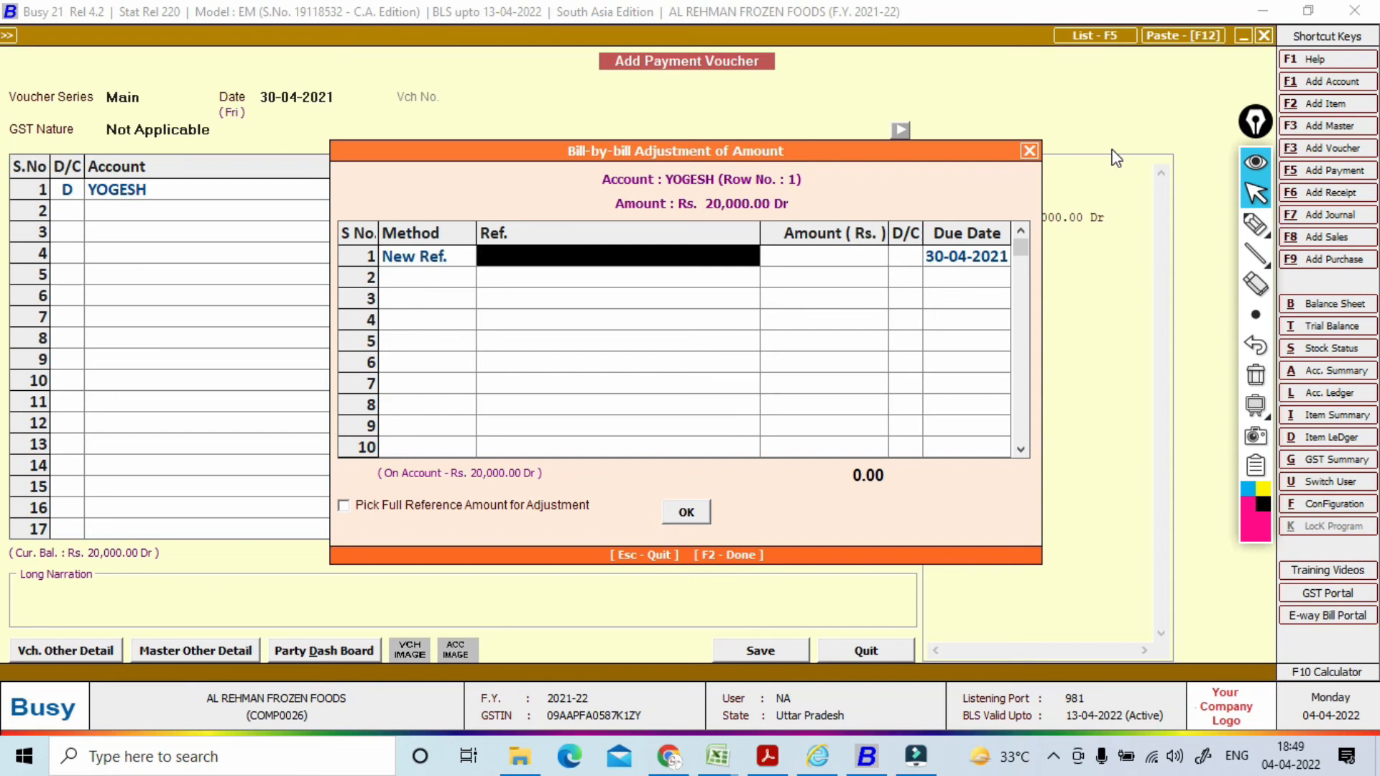
type("02")
key("Return")
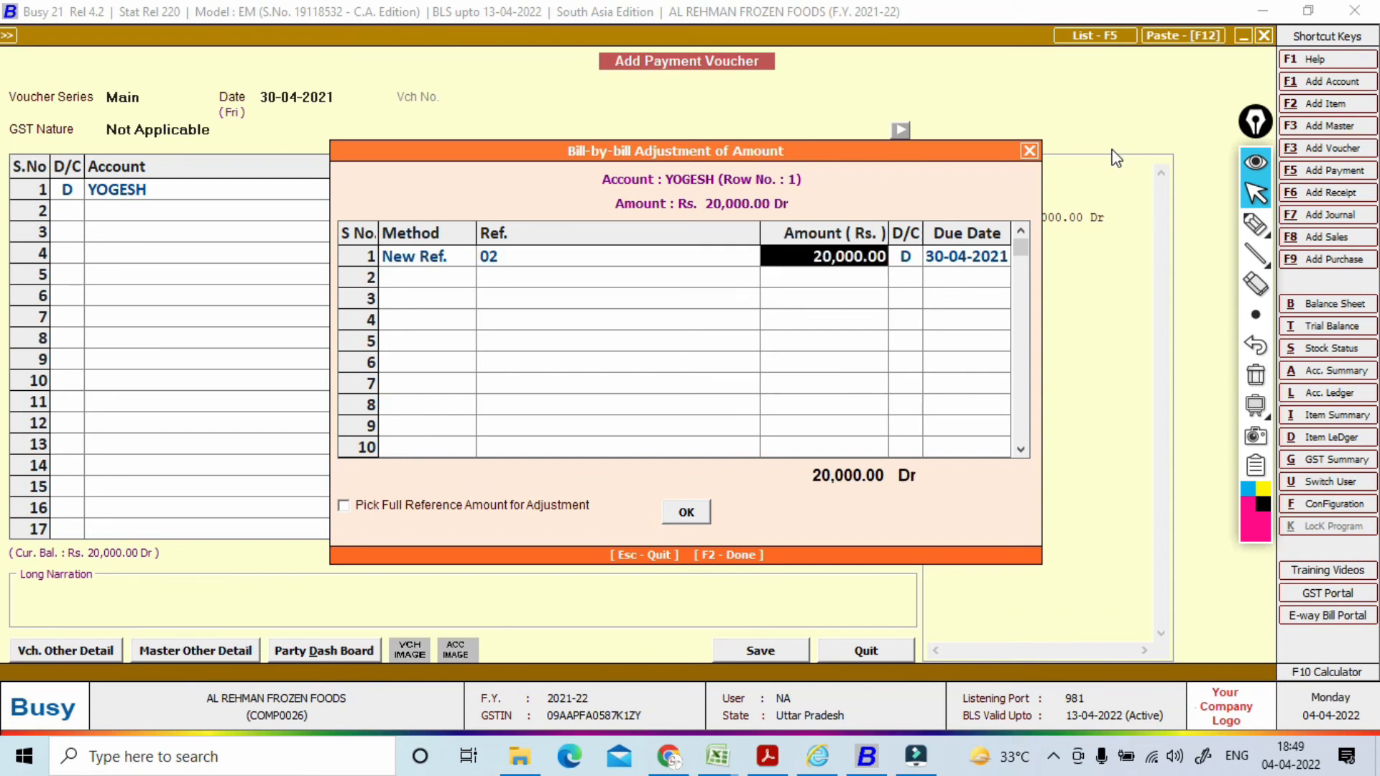
key("Return")
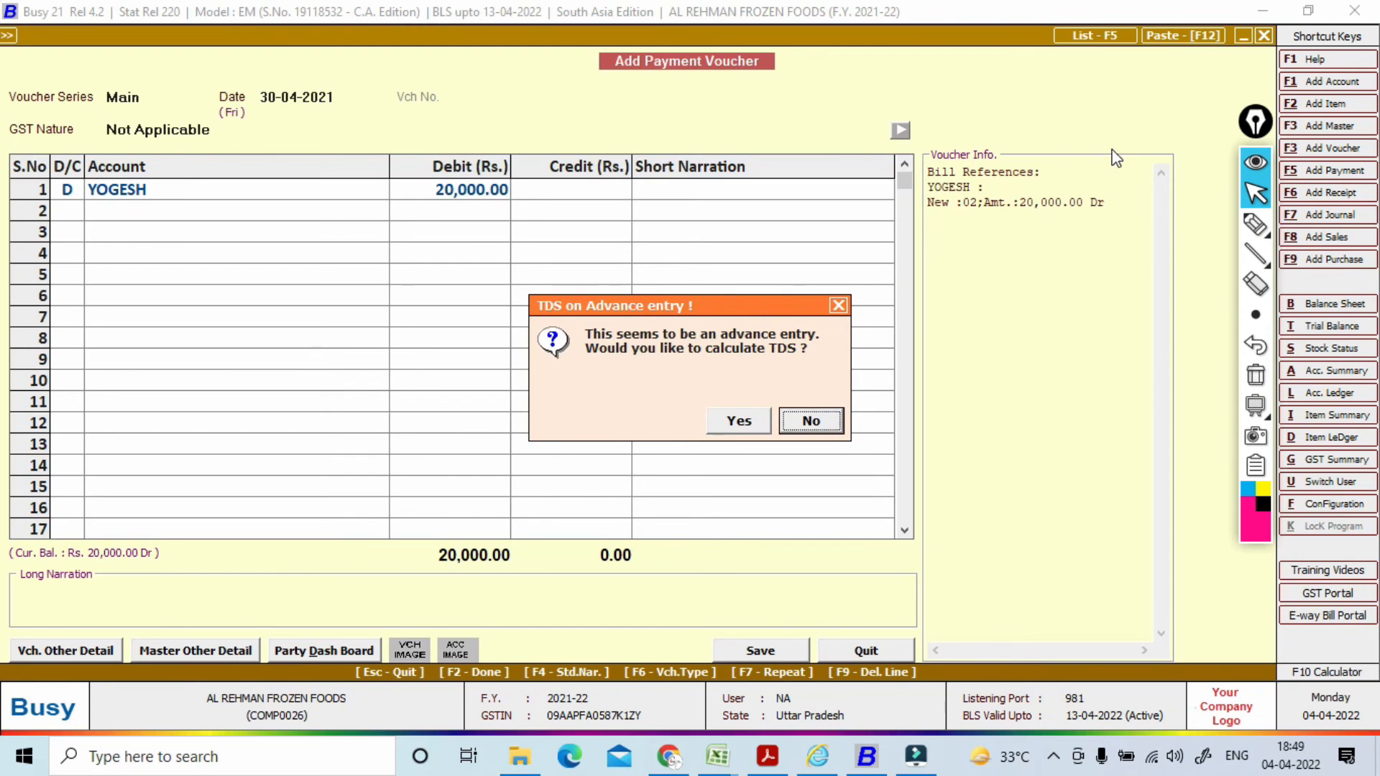
Step: Calculate TDS on the advance via TDS (Professionals Services) and agree to define its category
key("Left")
key("Return")
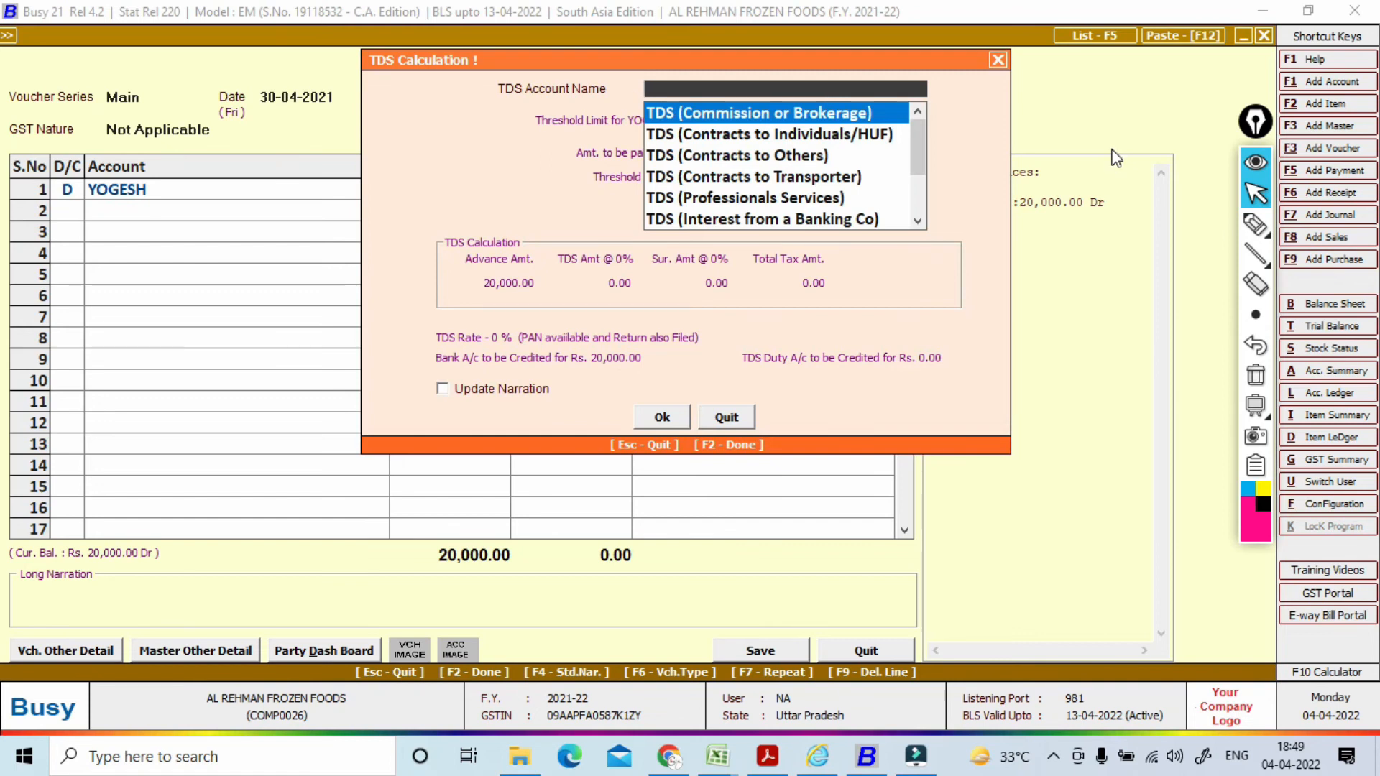
key("Down")
key("Down")
key("Down")
key("Down")
key("Down")
key("Down")
key("Down")
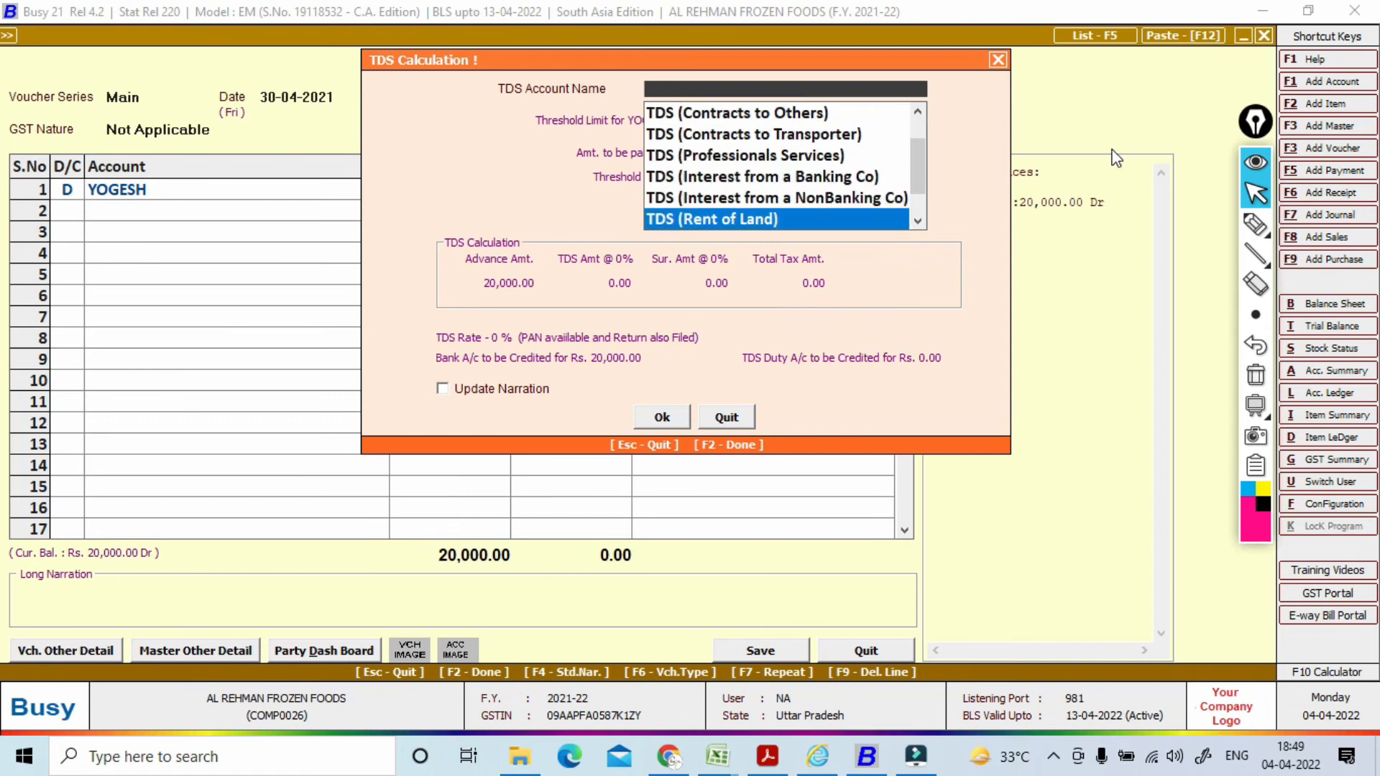
key("Up")
key("Up")
key("Up")
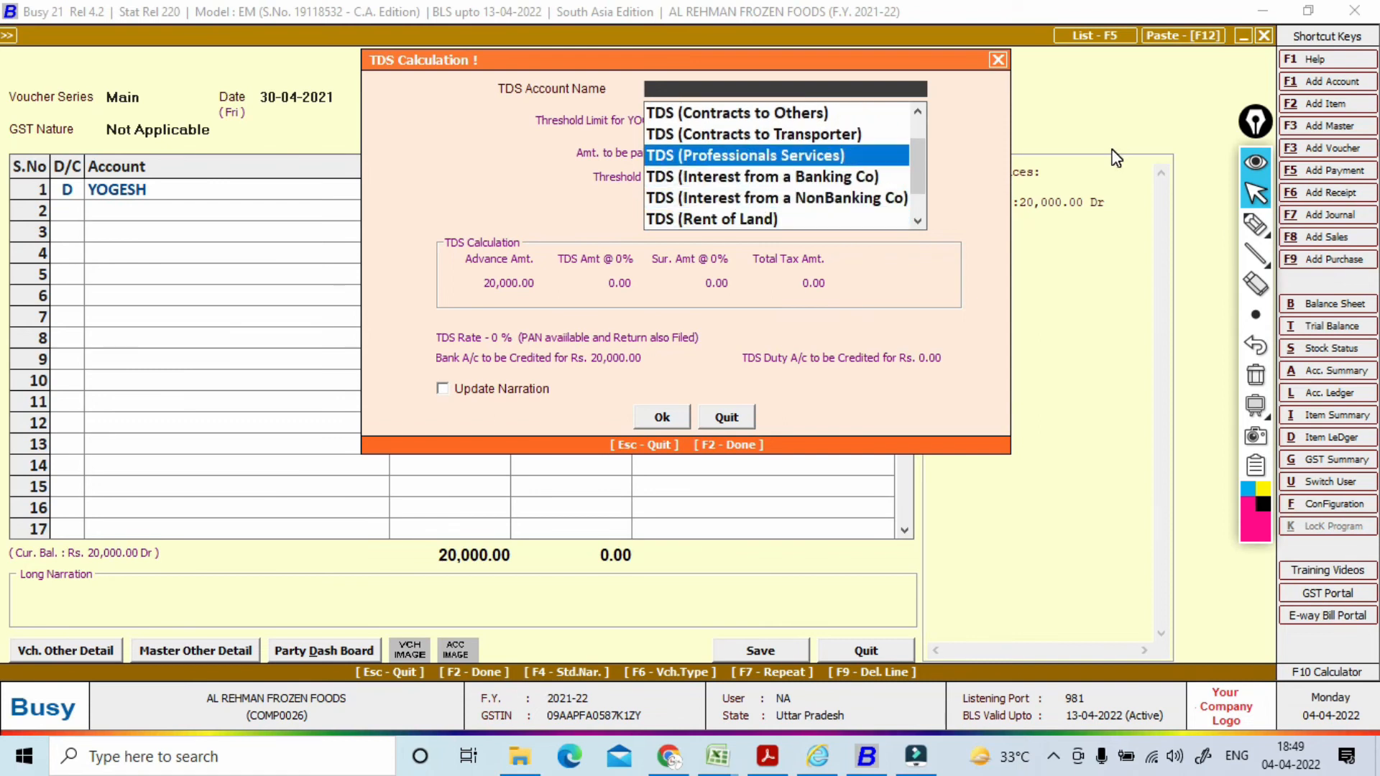
key("Return")
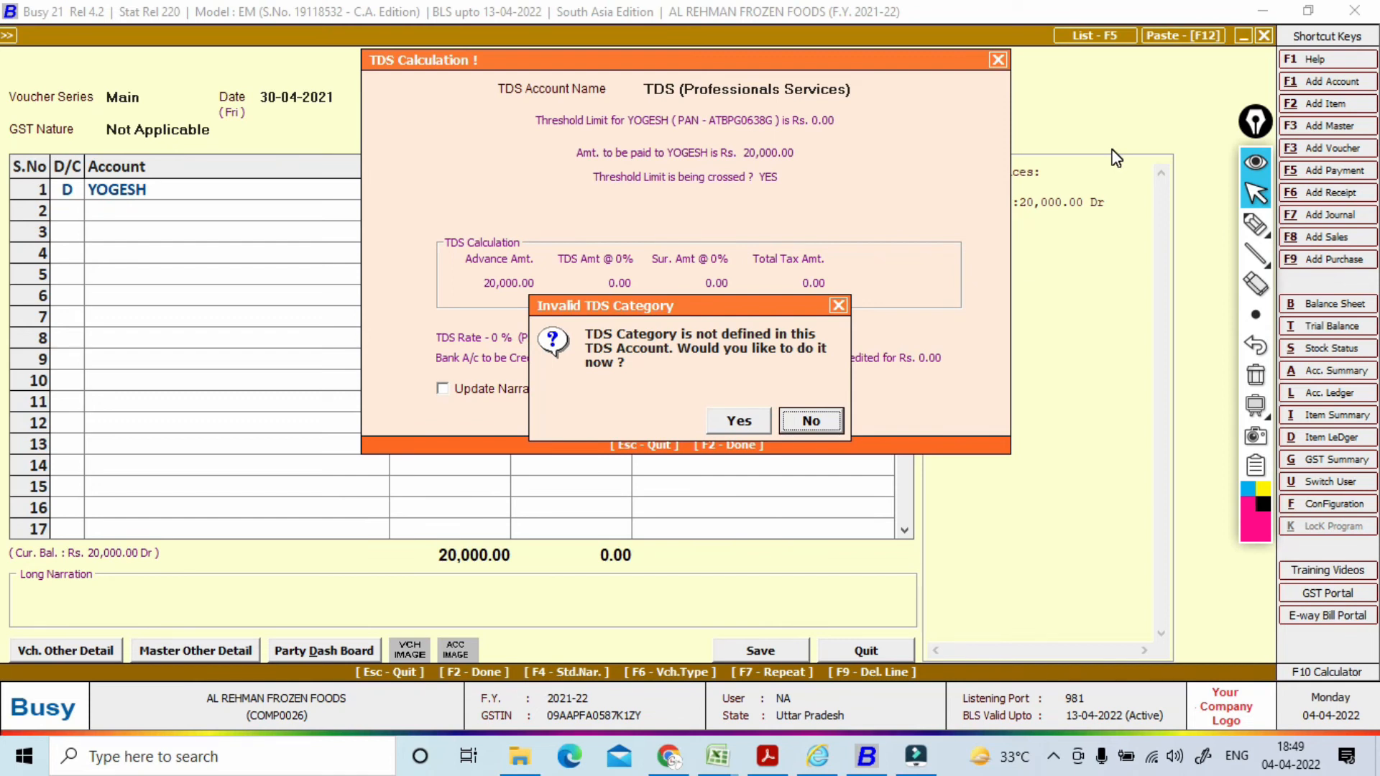
key("Left")
key("Return")
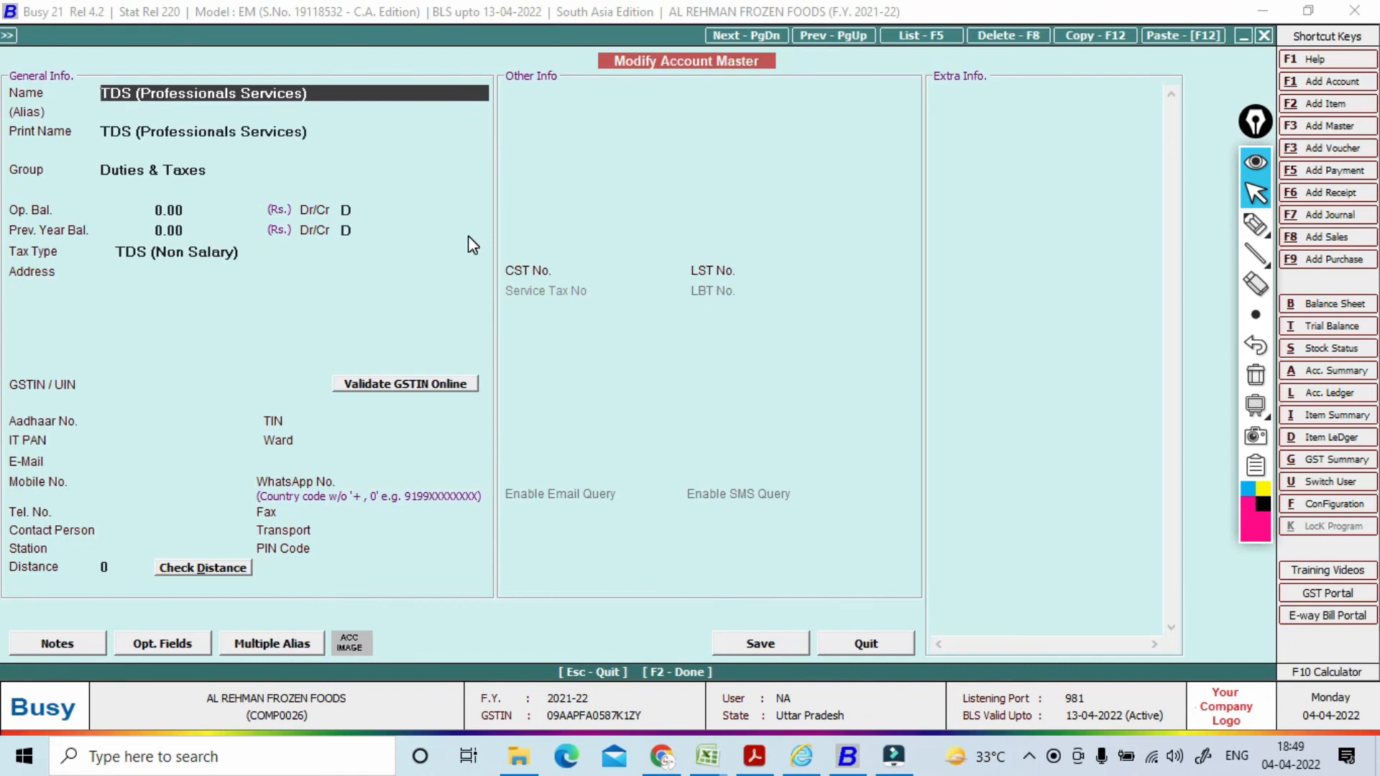
Step: Give TDS (Professionals Services) the Fees For Professional Services category under TDS (Non Salary), and save it
key("Return")
key("Return")
key("Return")
key("Return")
key("Return")
key("Return")
key("Return")
key("Return")
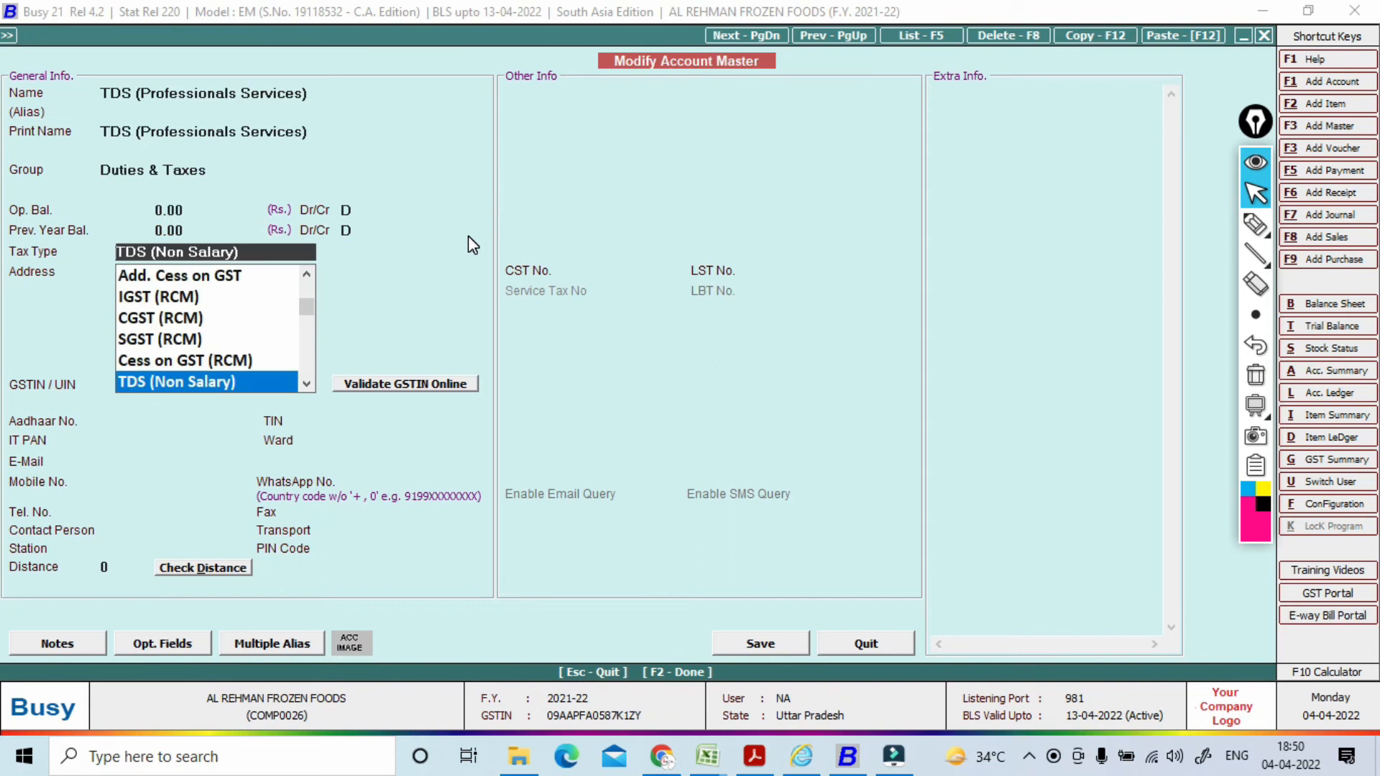
key("Return")
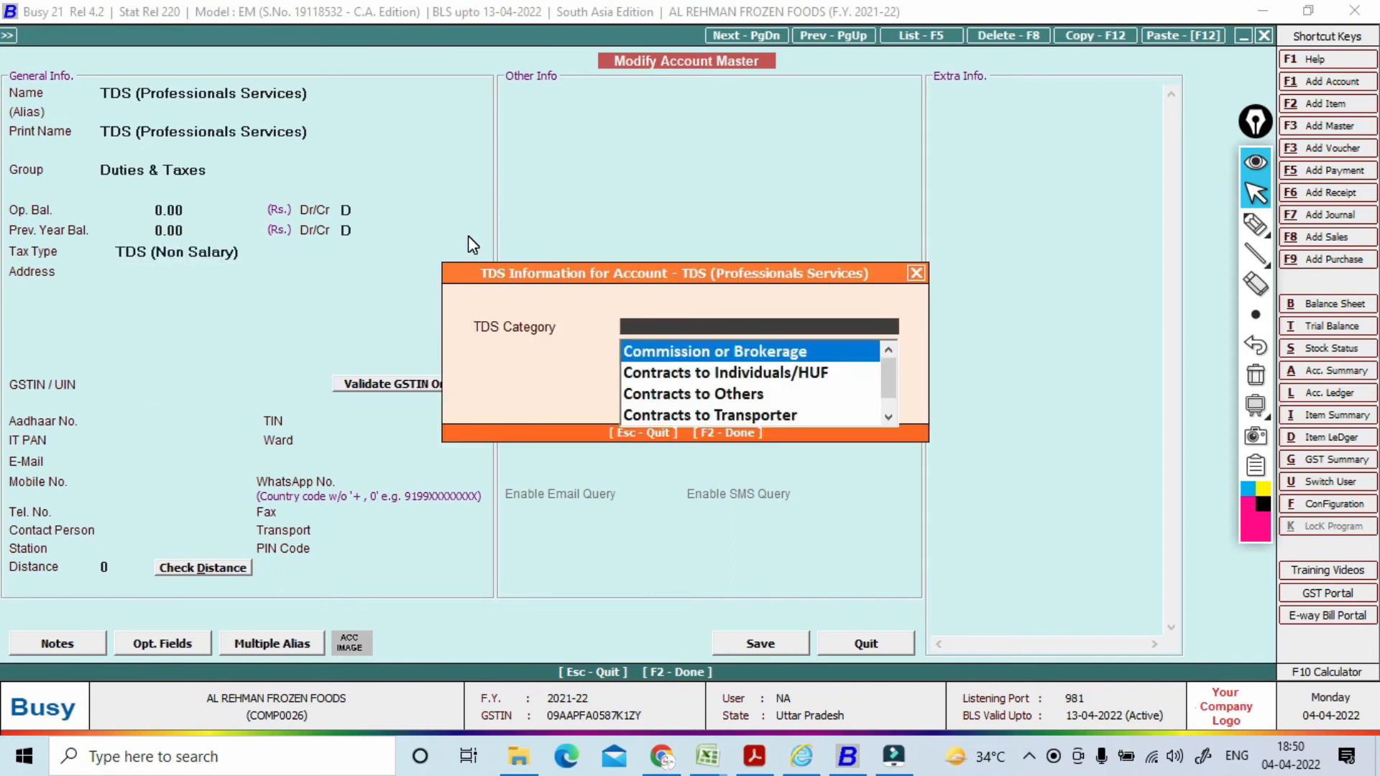
type("T")
key("Down")
key("Down")
key("Down")
key("Down")
key("Return")
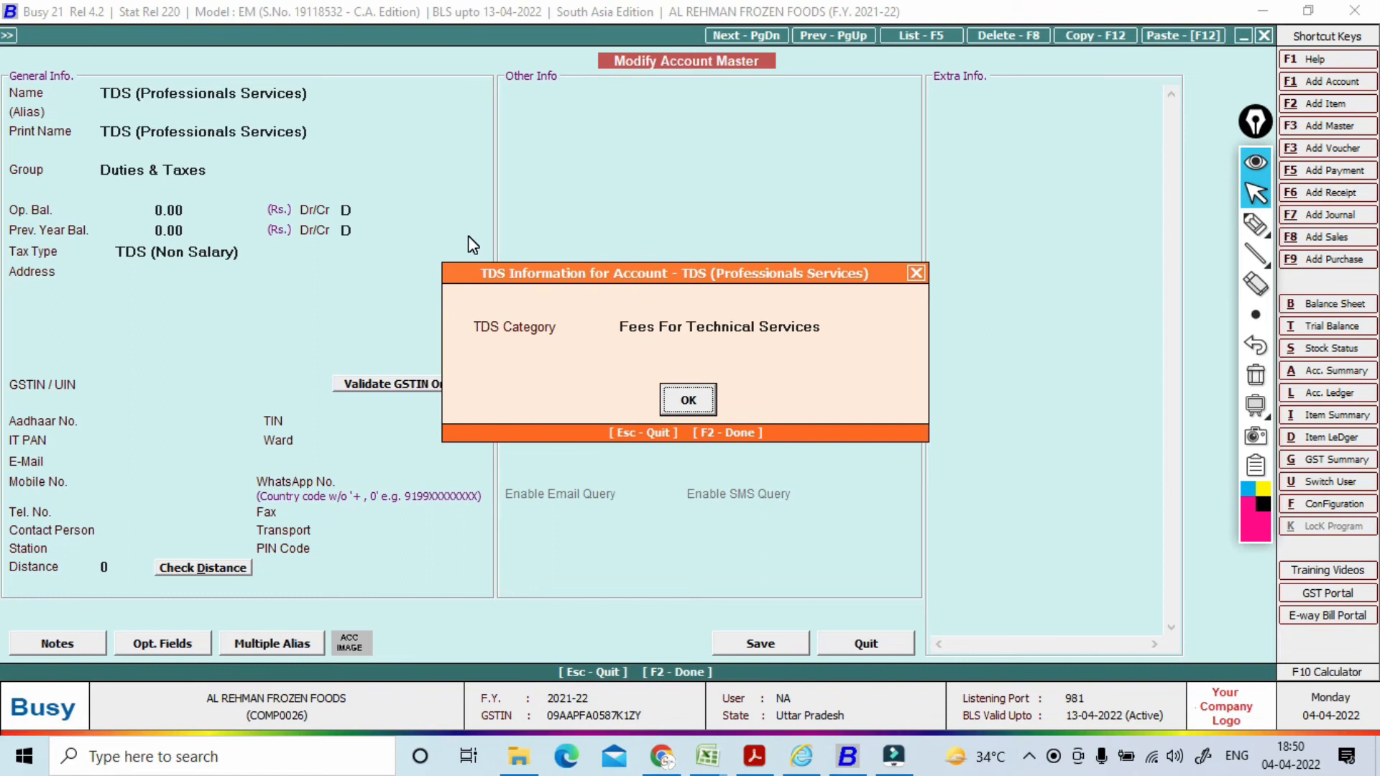
left_click(695, 323)
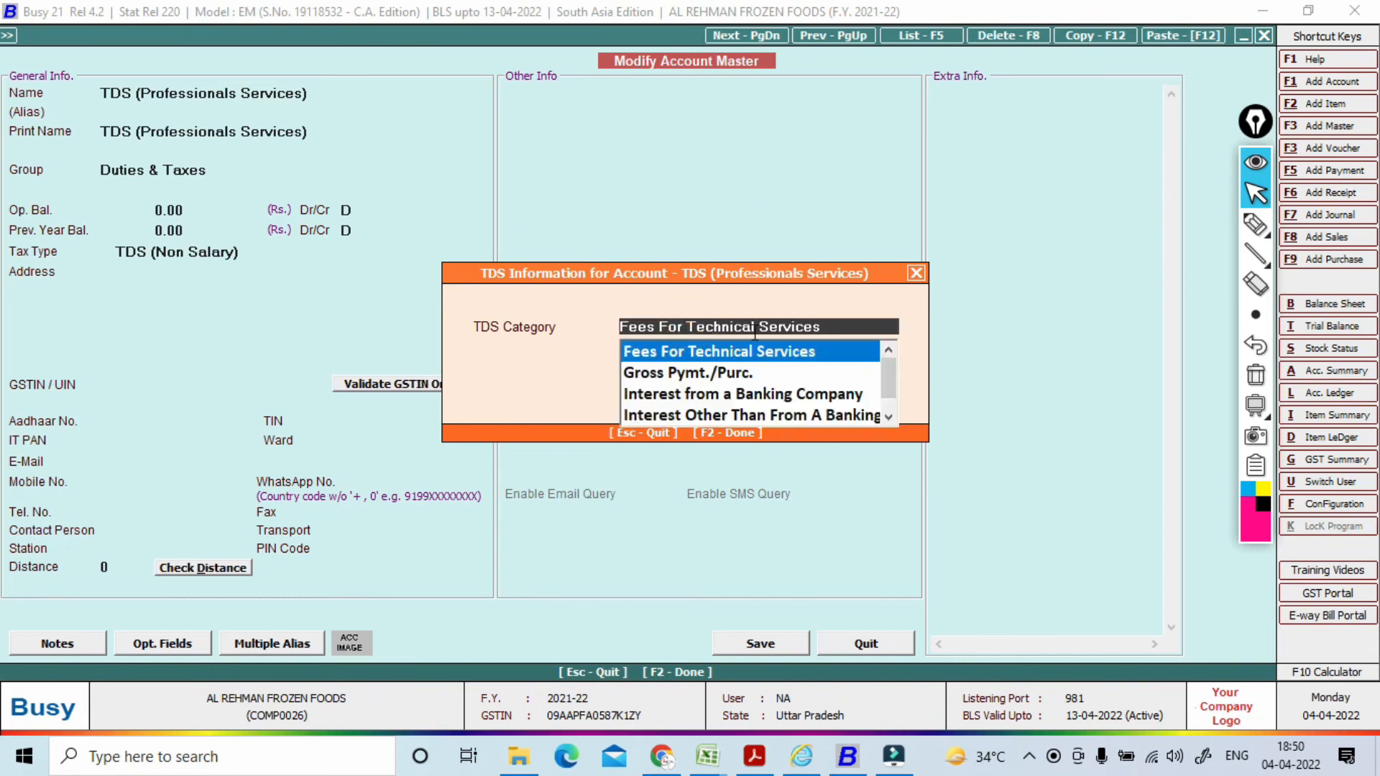
key("Down")
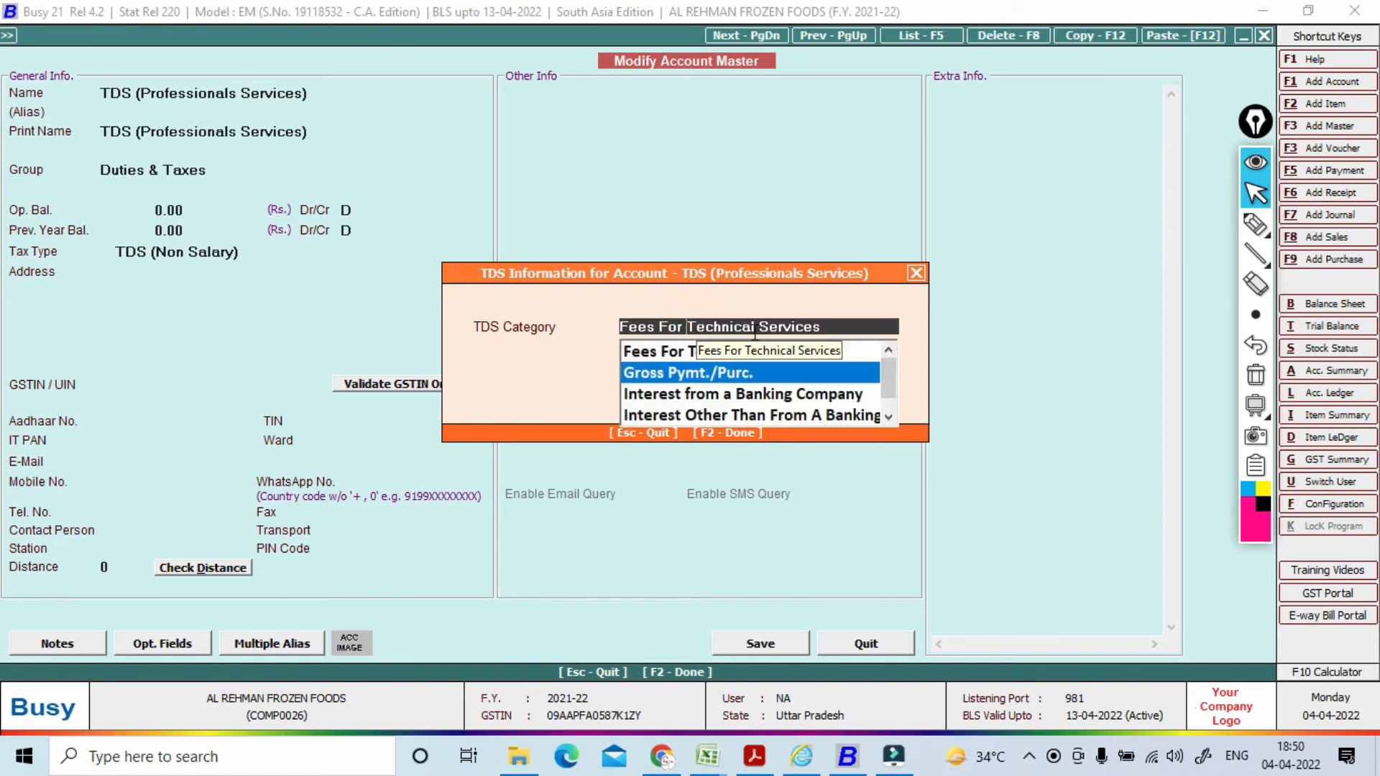
key("Up")
key("Up")
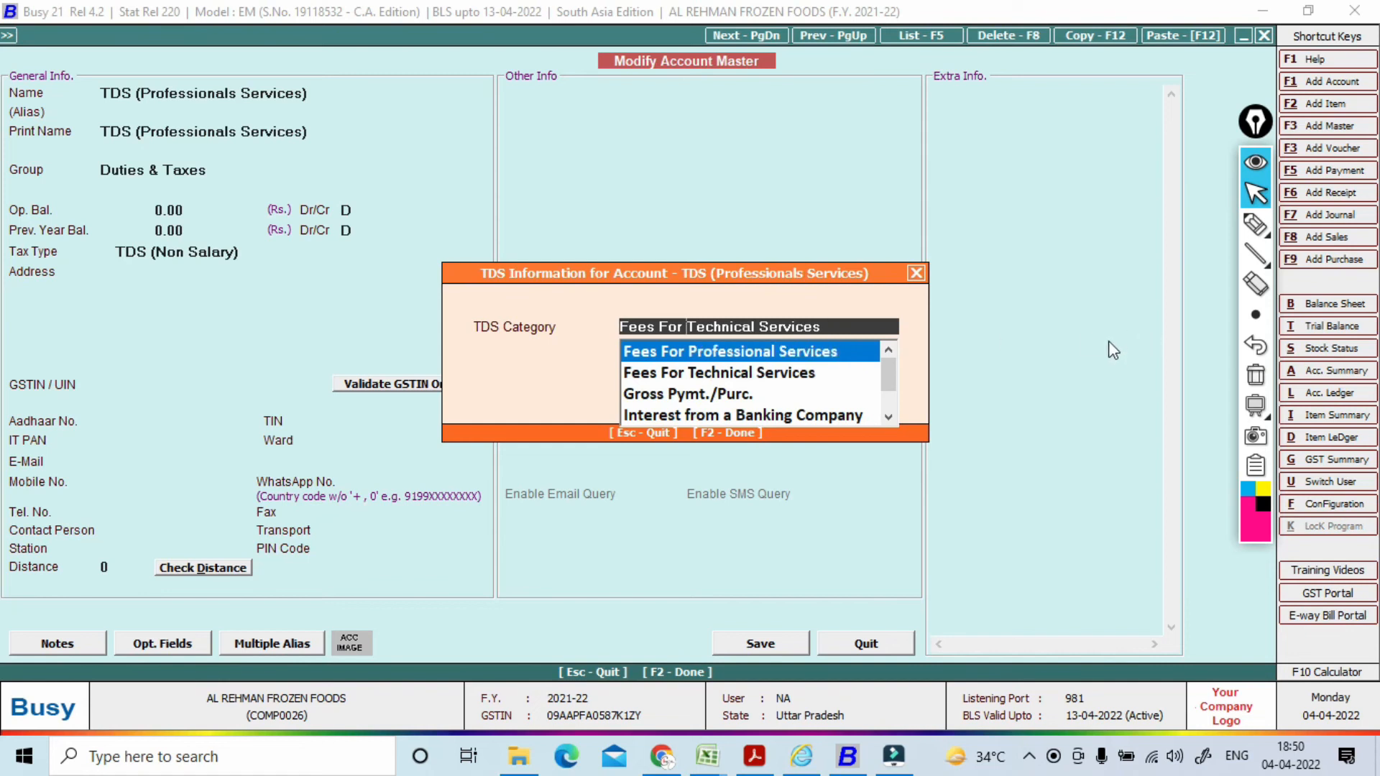
left_click(817, 355)
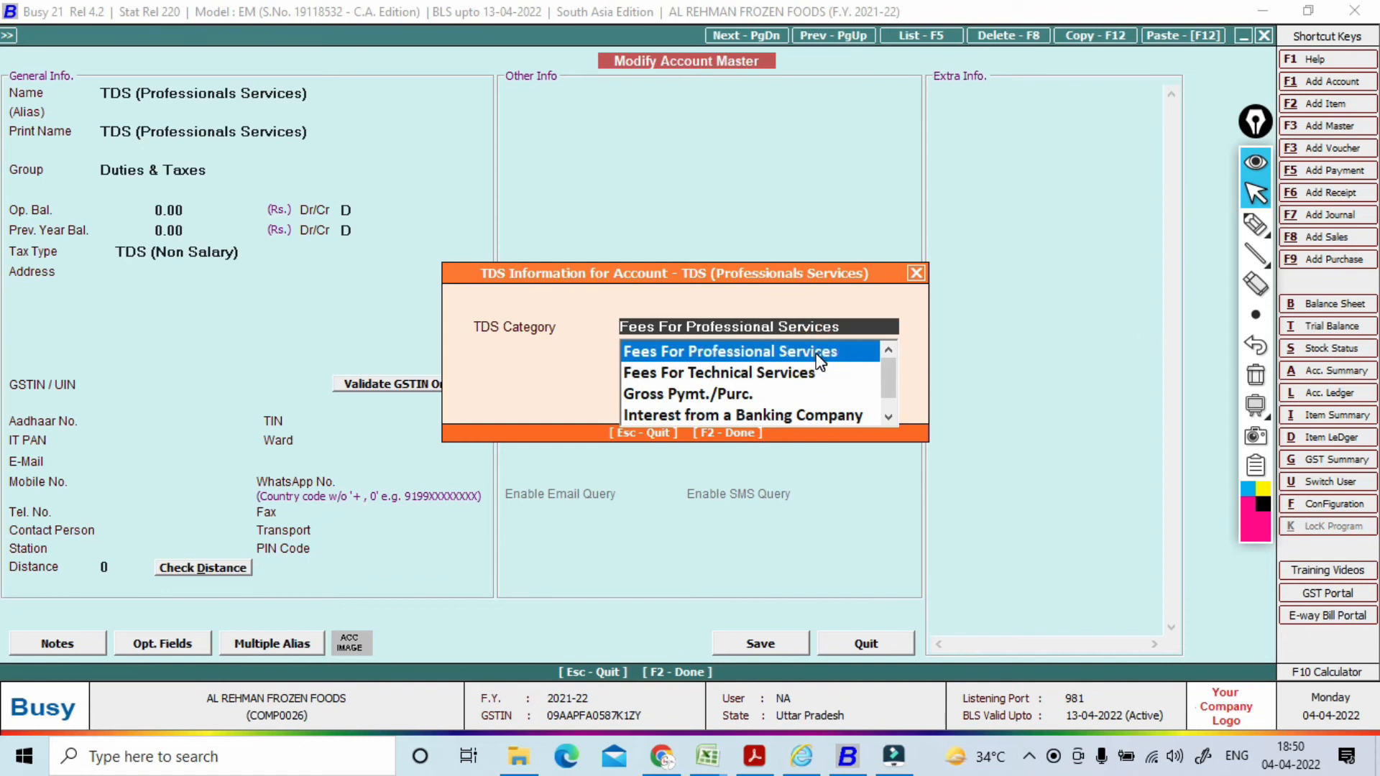
key("Return")
key("Return")
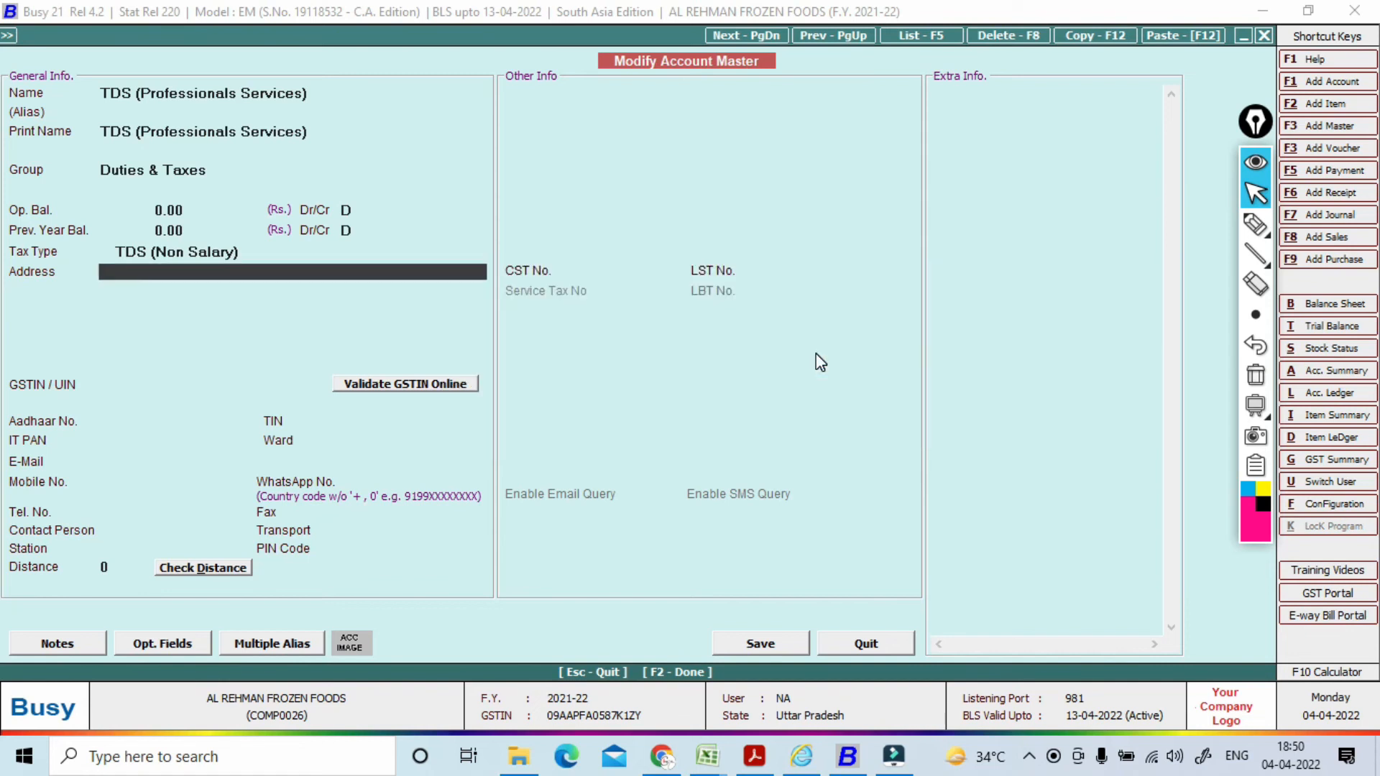
key("F2")
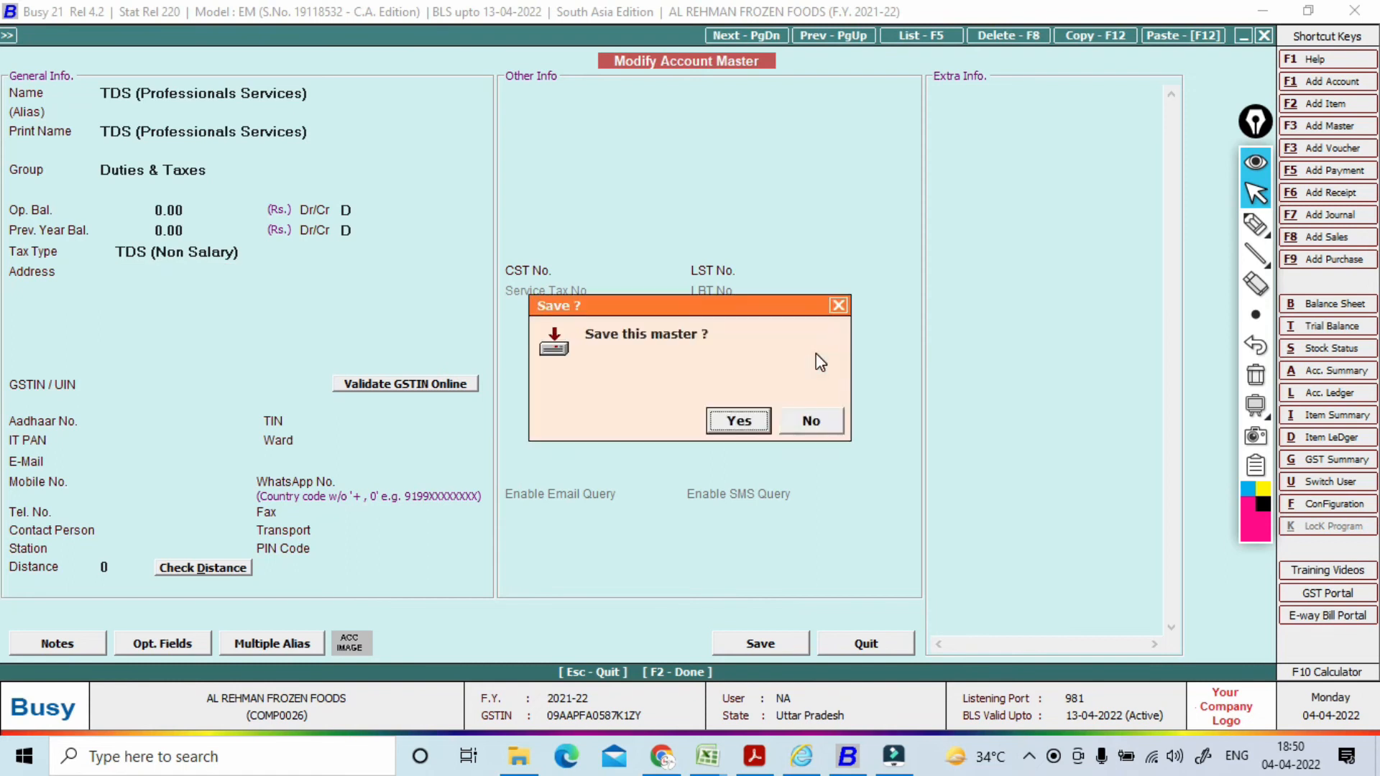
key("Return")
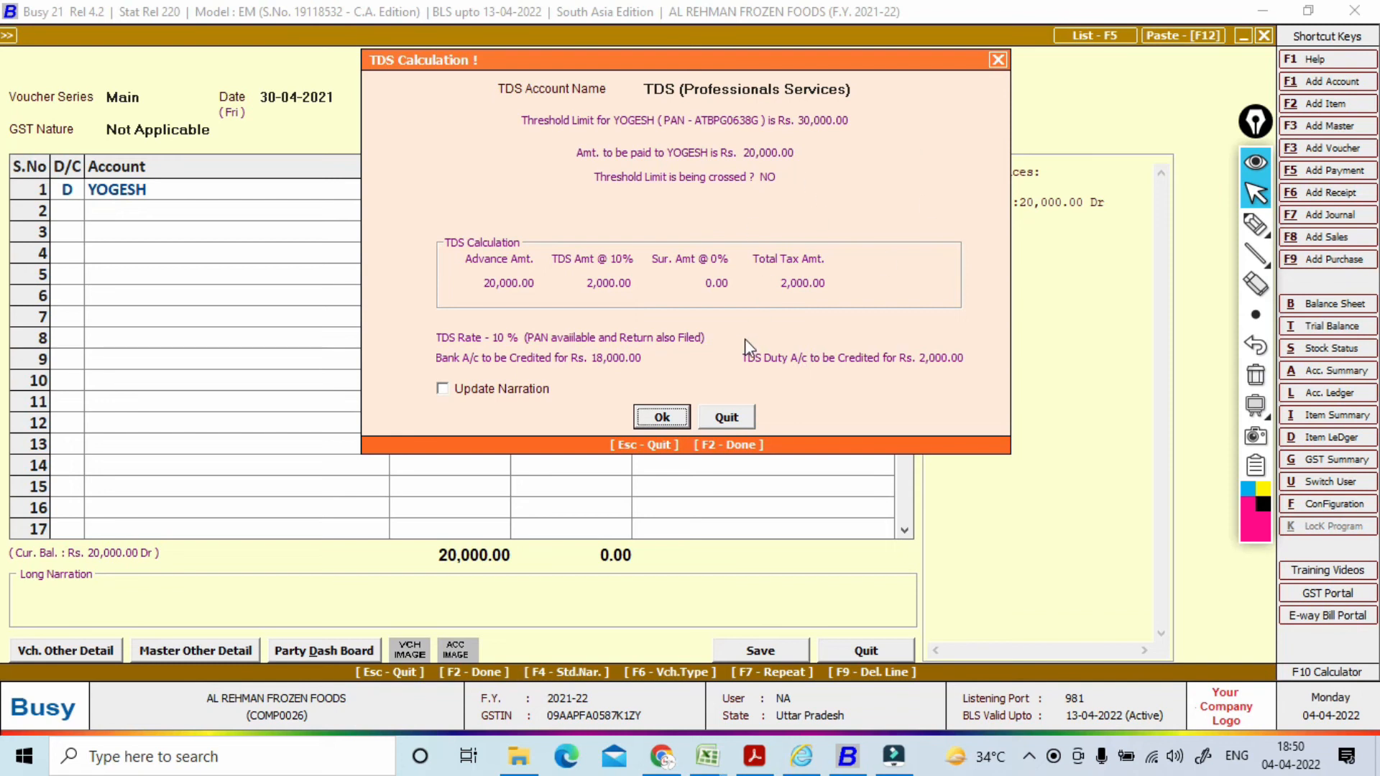
Step: Accept the 2,000 TDS on YOGESH's payment and credit the balance to SBI BANK
left_click(657, 419)
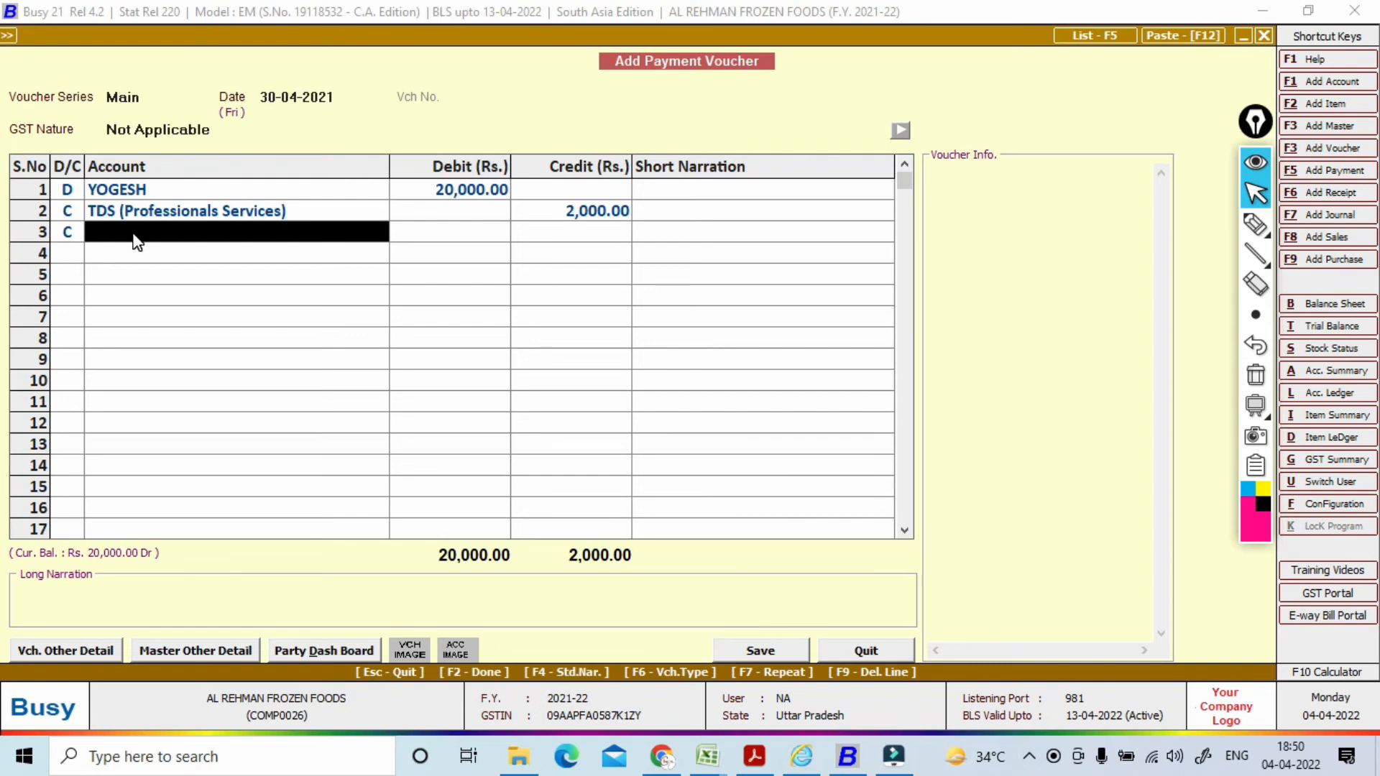
type("sb")
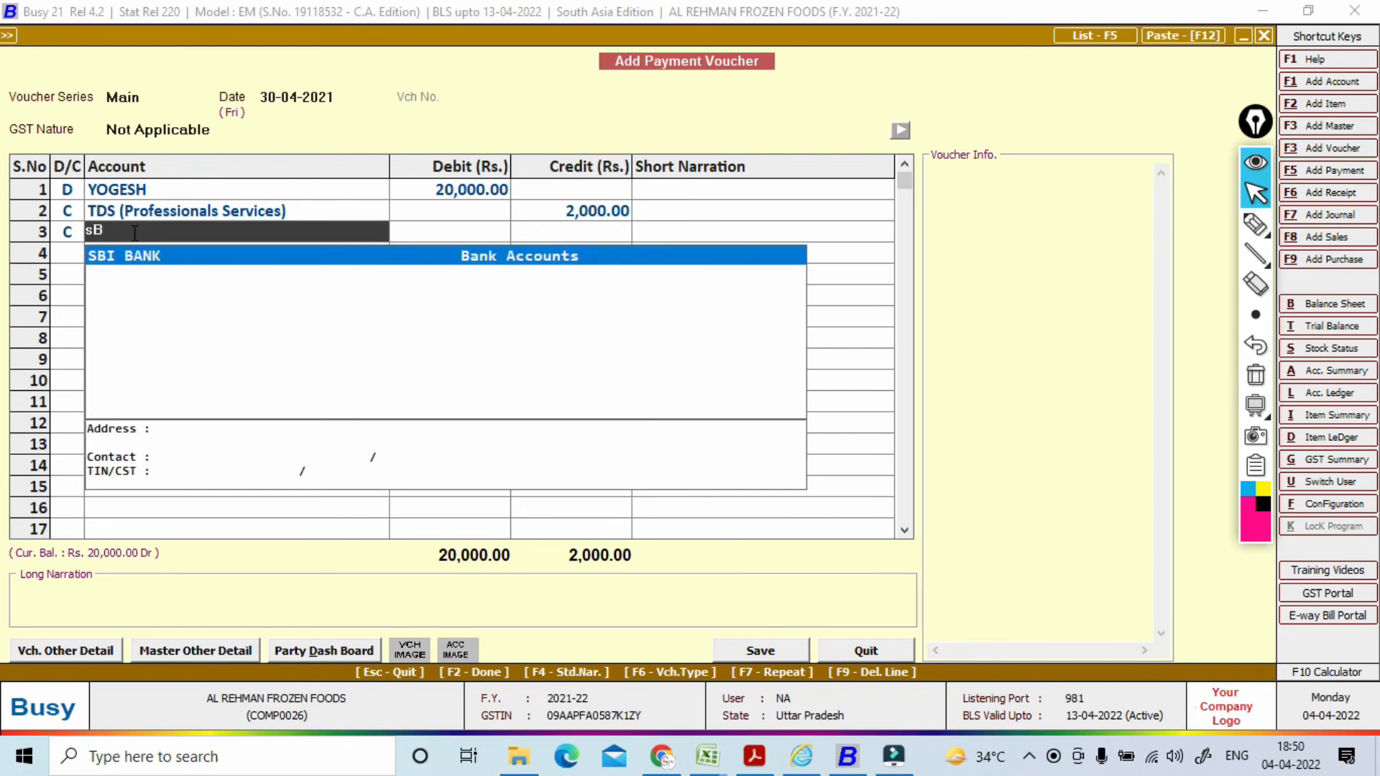
key("Return")
key("Return")
left_click(132, 232)
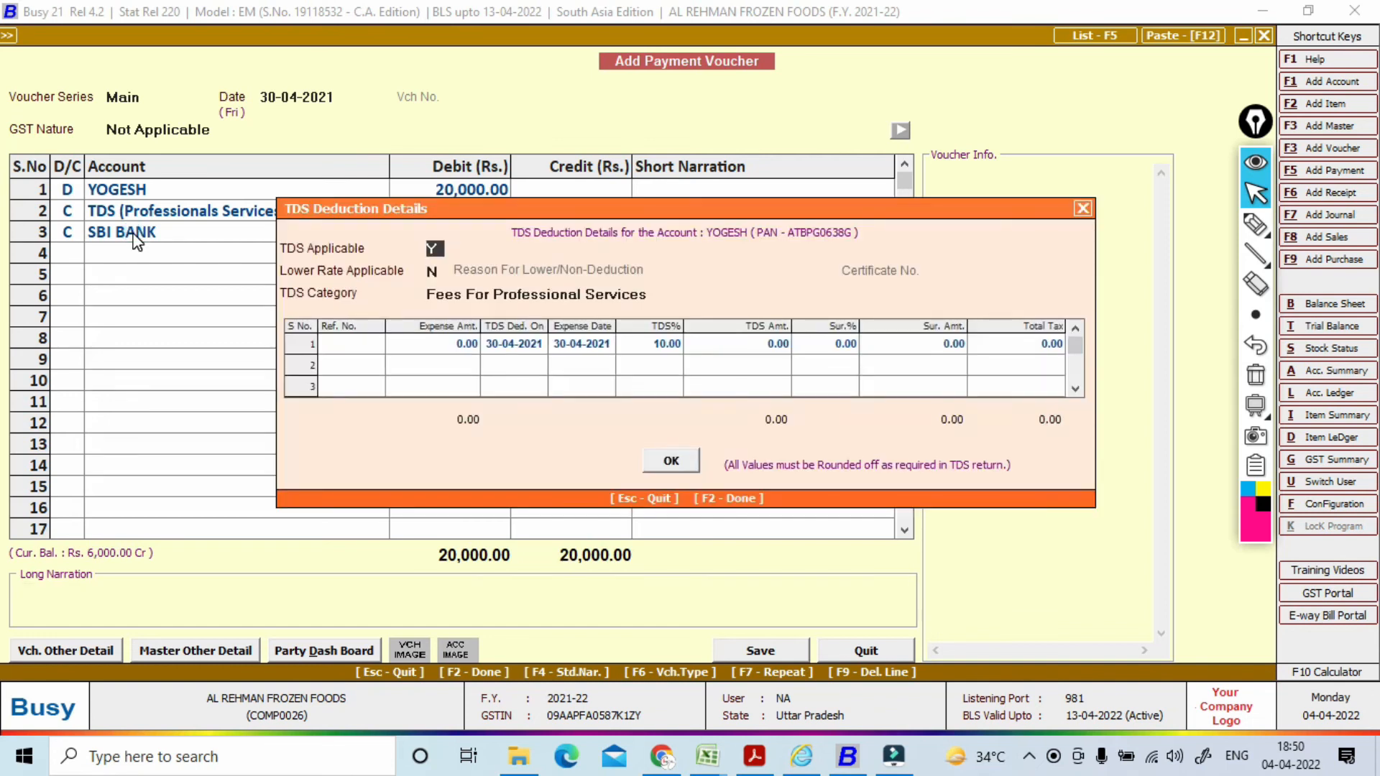
Step: Fill the TDS deduction details with reference number 03 and an expense amount of 50,000
key("Return")
key("Return")
key("Return")
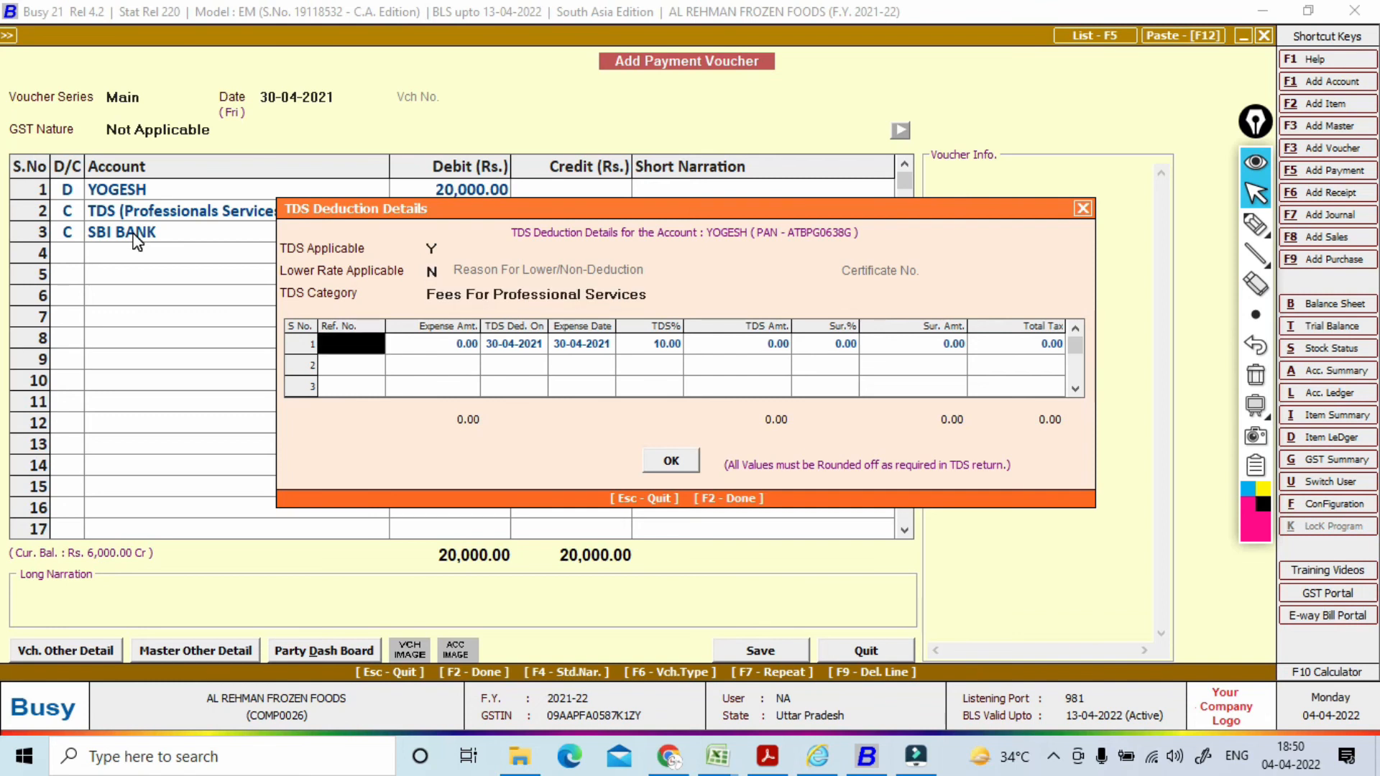
key("Return")
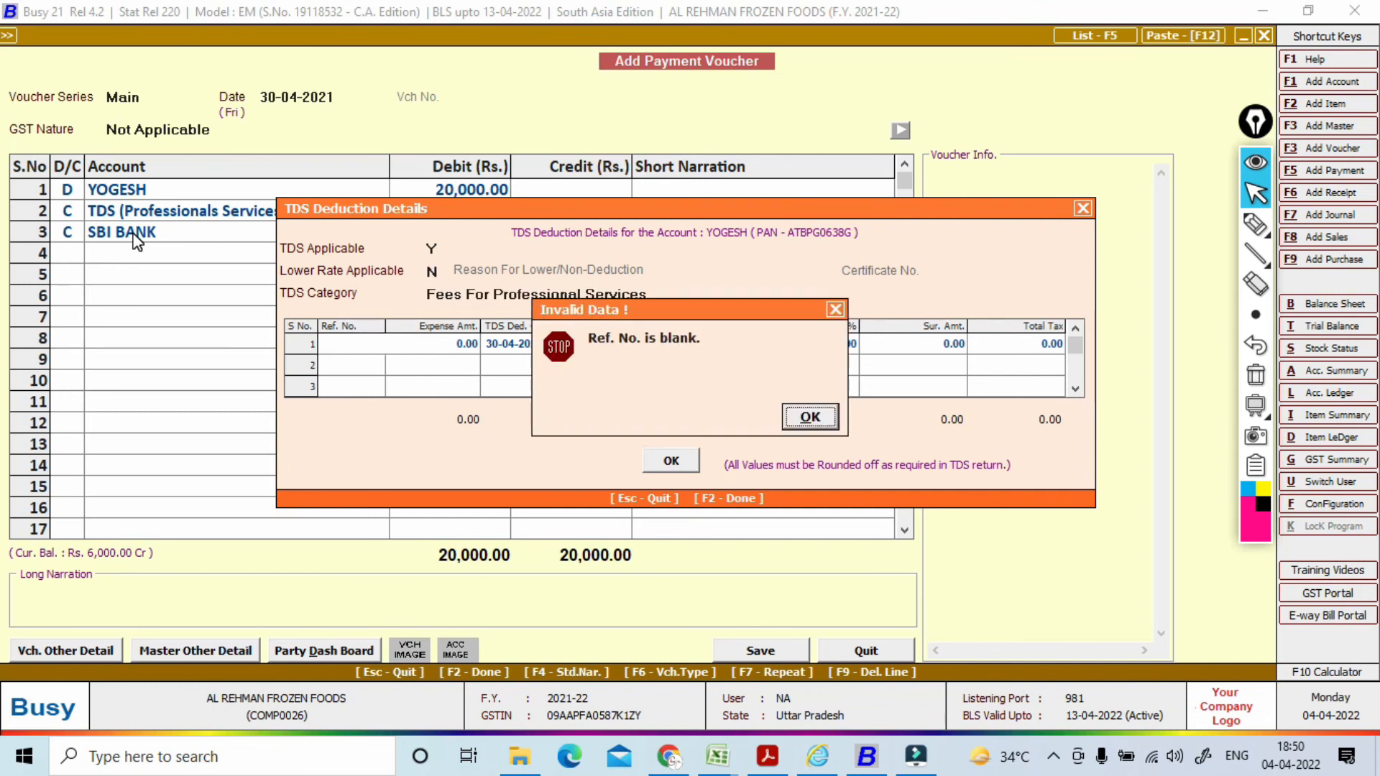
key("Return")
type("03")
key("Return")
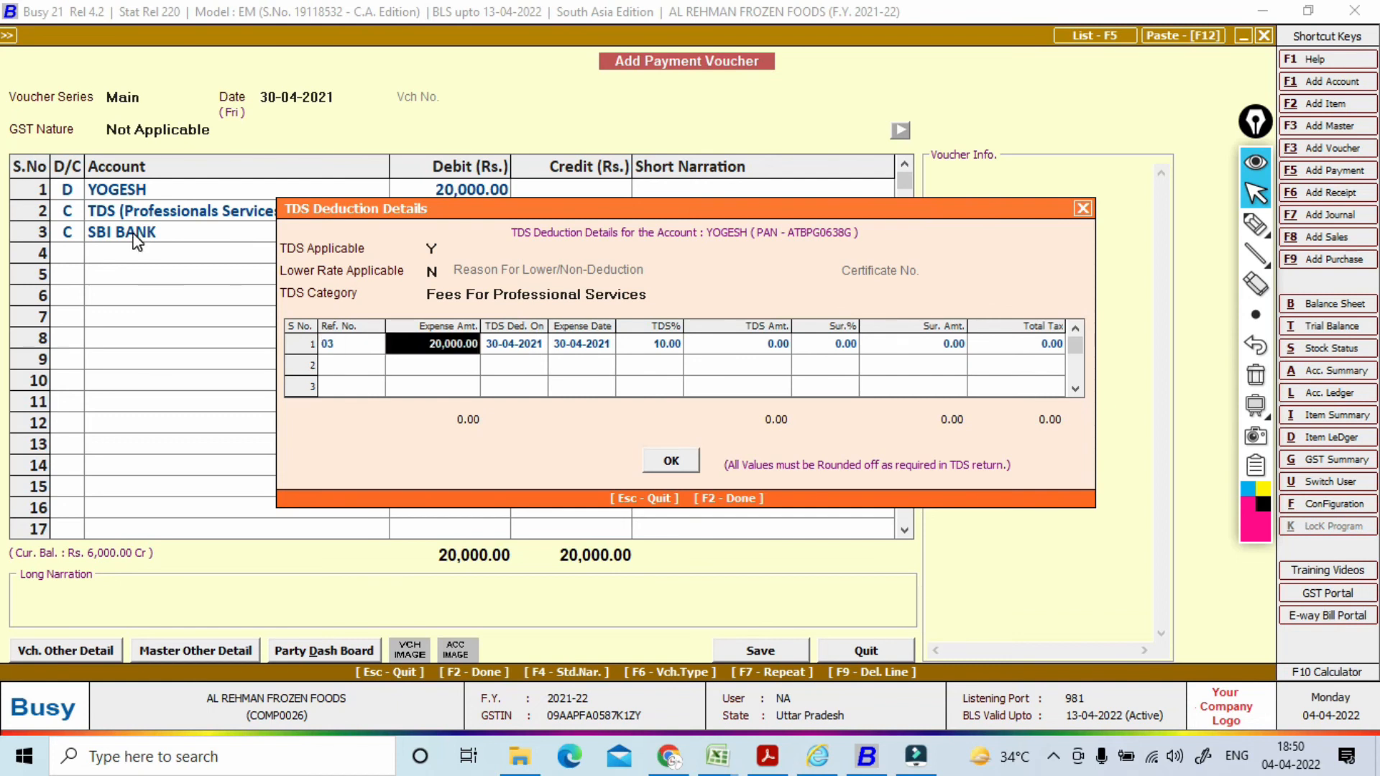
type("500000")
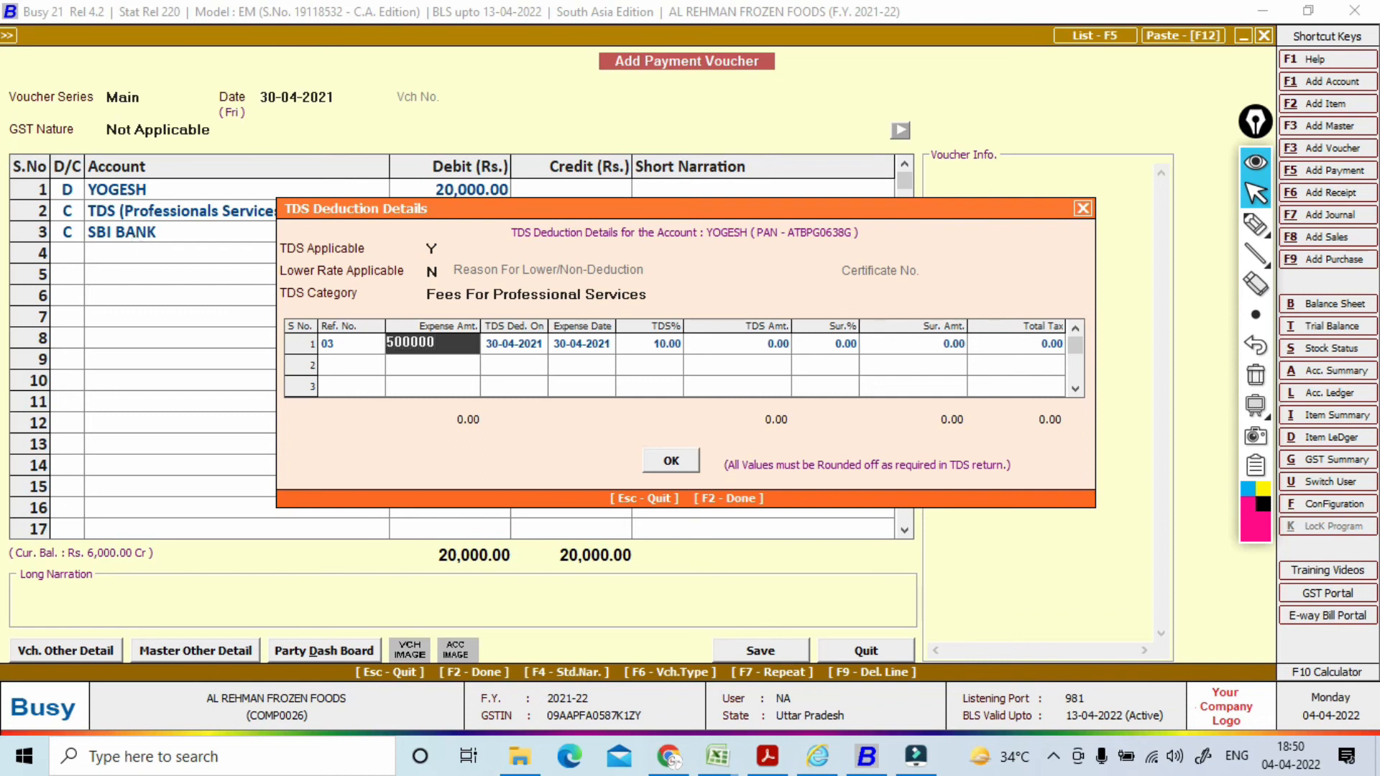
key("BackSpace")
key("Return")
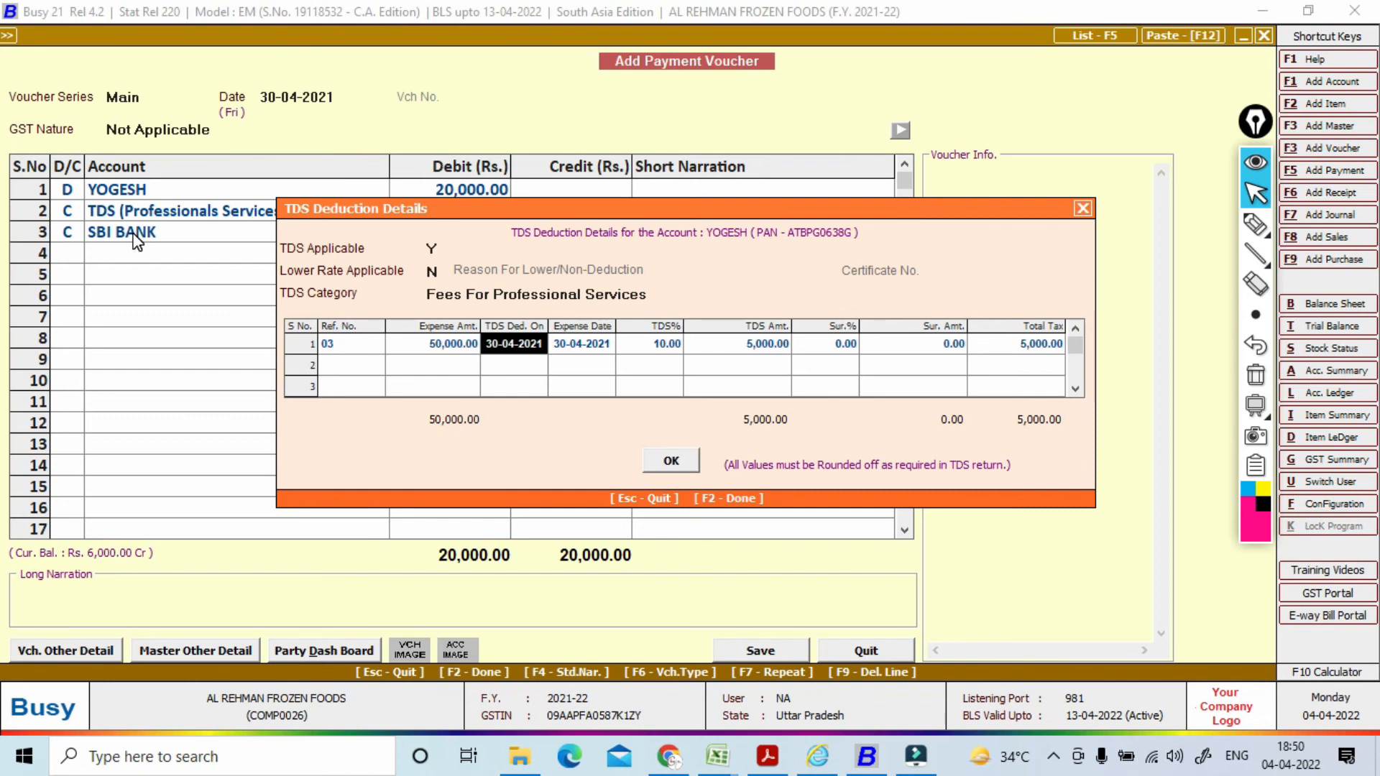
key("F2")
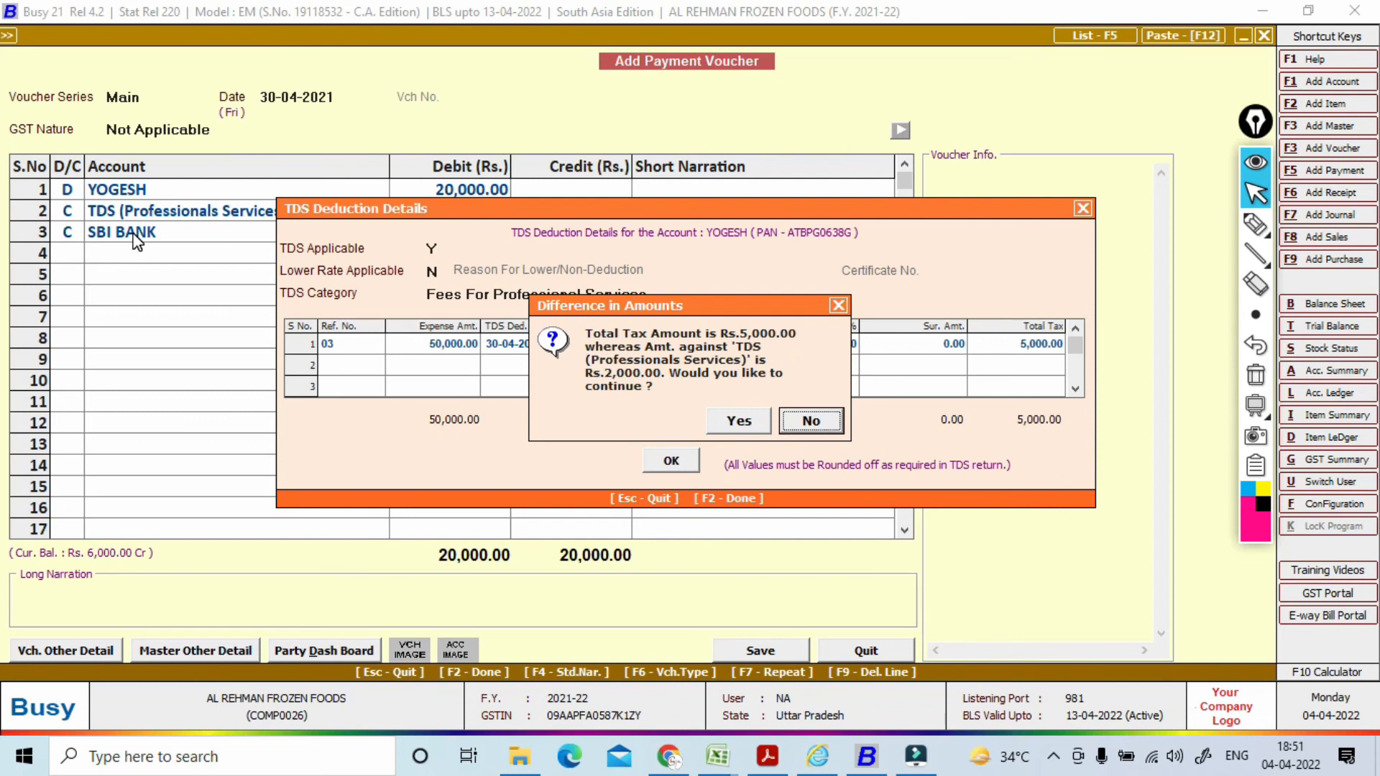
Step: Accept the TDS amount difference and save the payment voucher
key("Left")
key("Return")
key("F2")
key("Return")
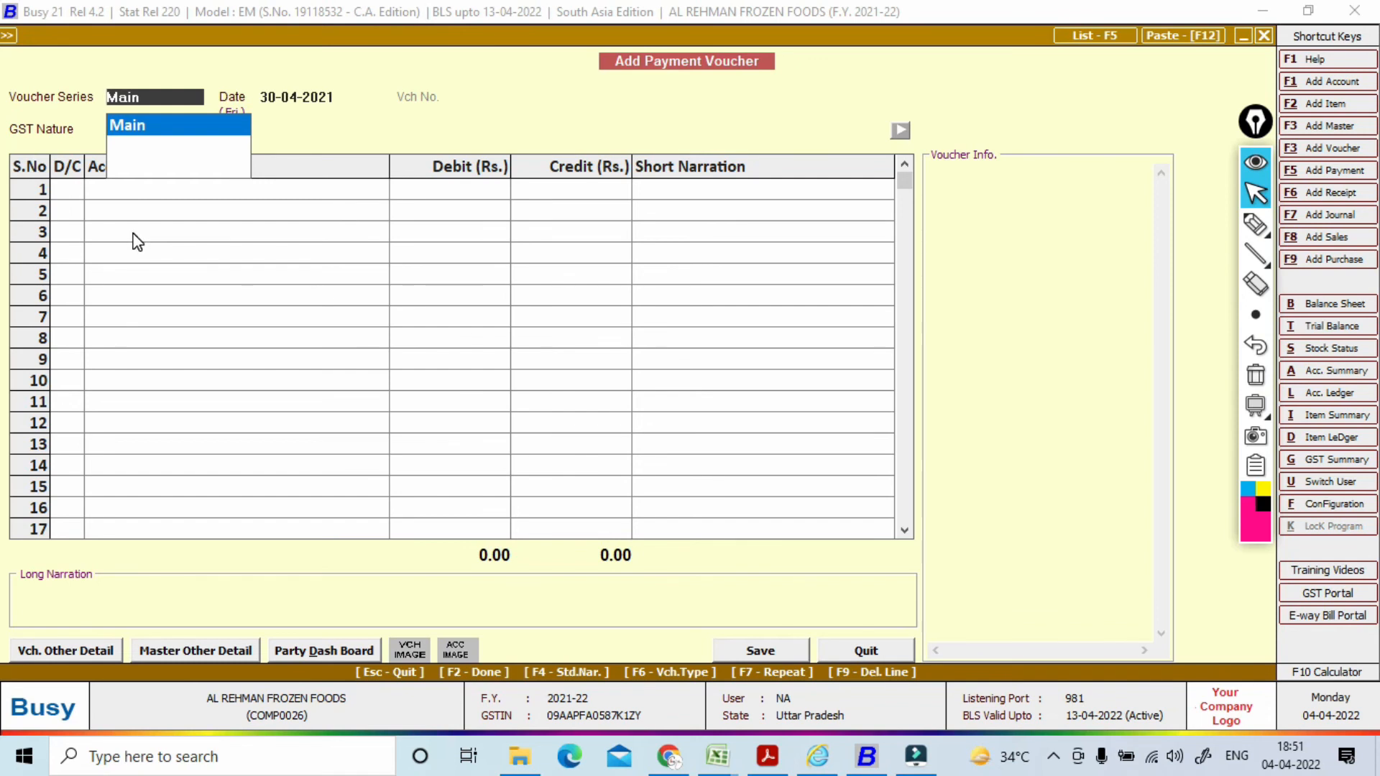
Step: Start a new journal voucher in the Main series dated 31-05-2021
key("alt+F7")
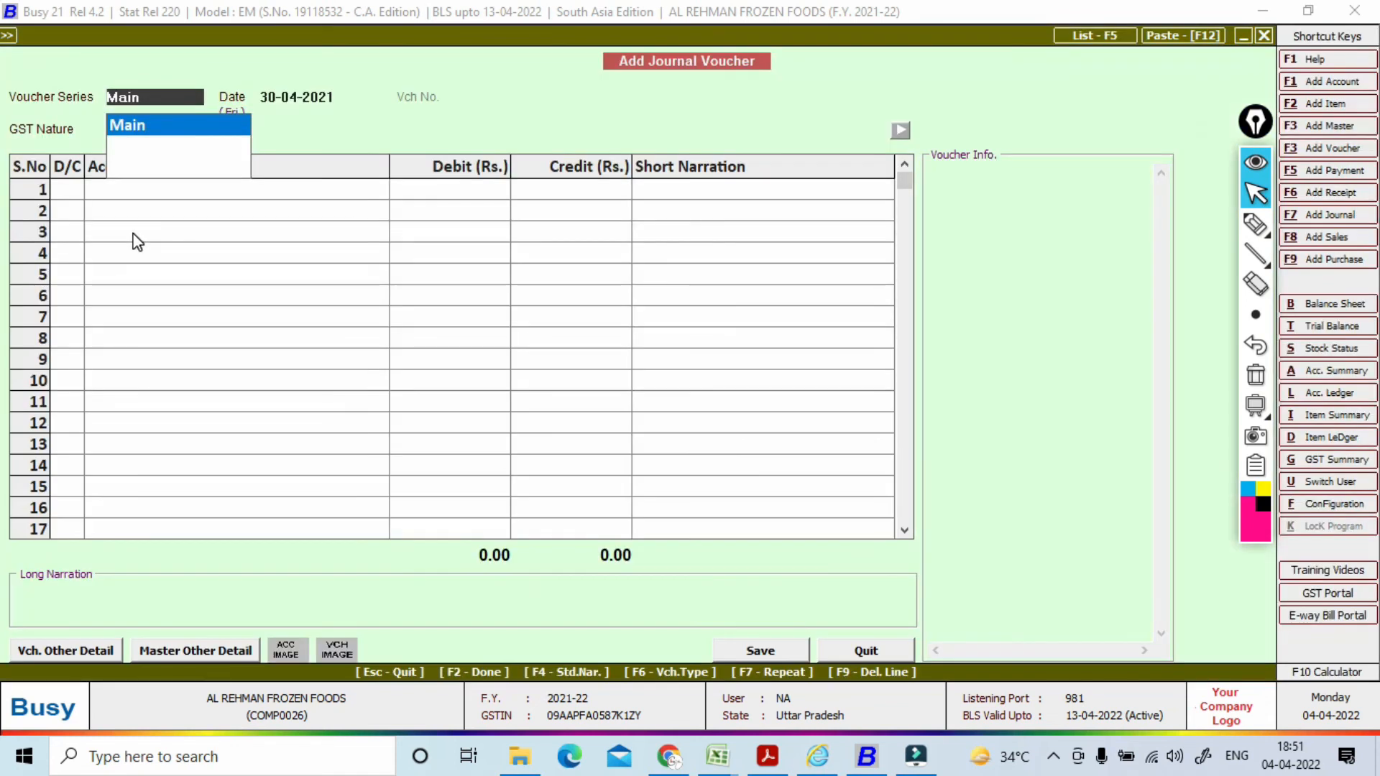
key("Return")
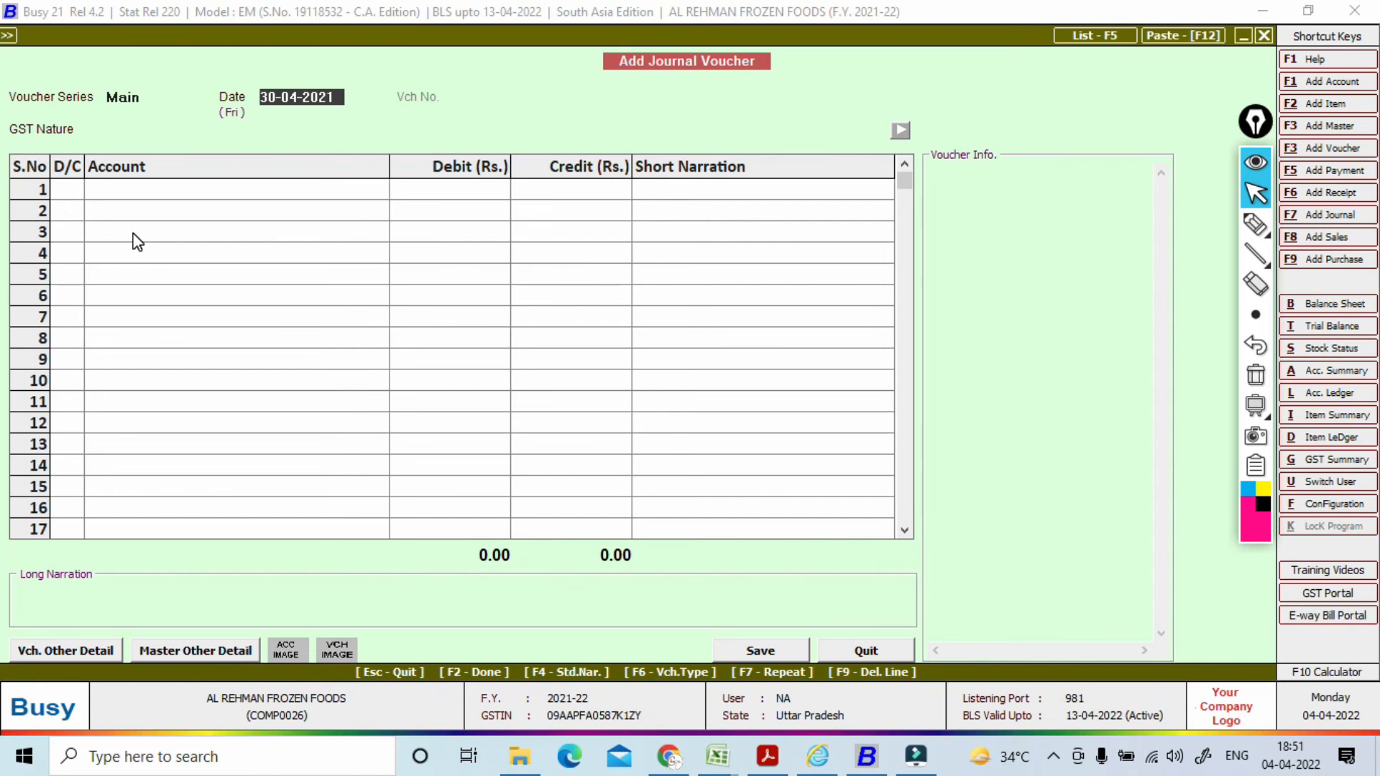
type("31-5")
key("Return")
key("Return")
key("Return")
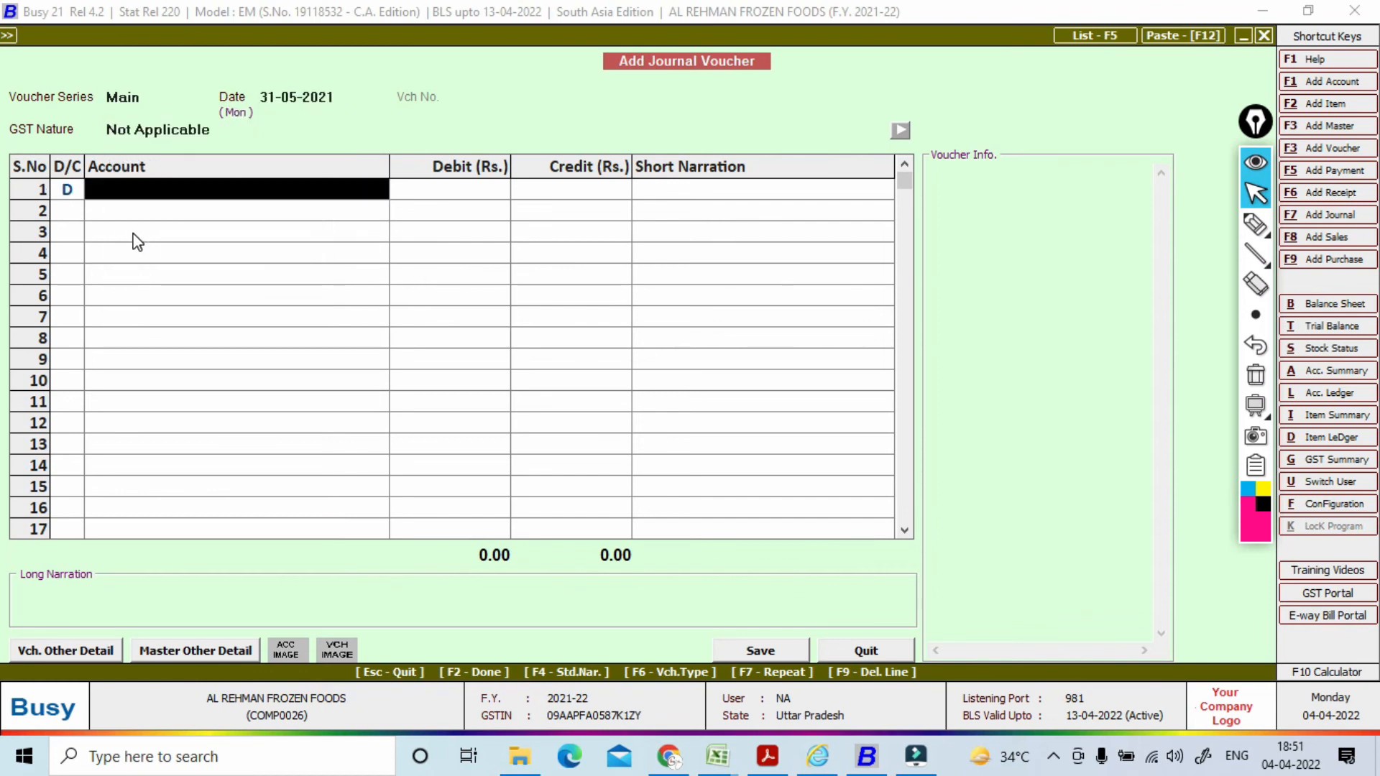
Step: Debit Professional Fee with 50,000 on the first journal line
type("pR")
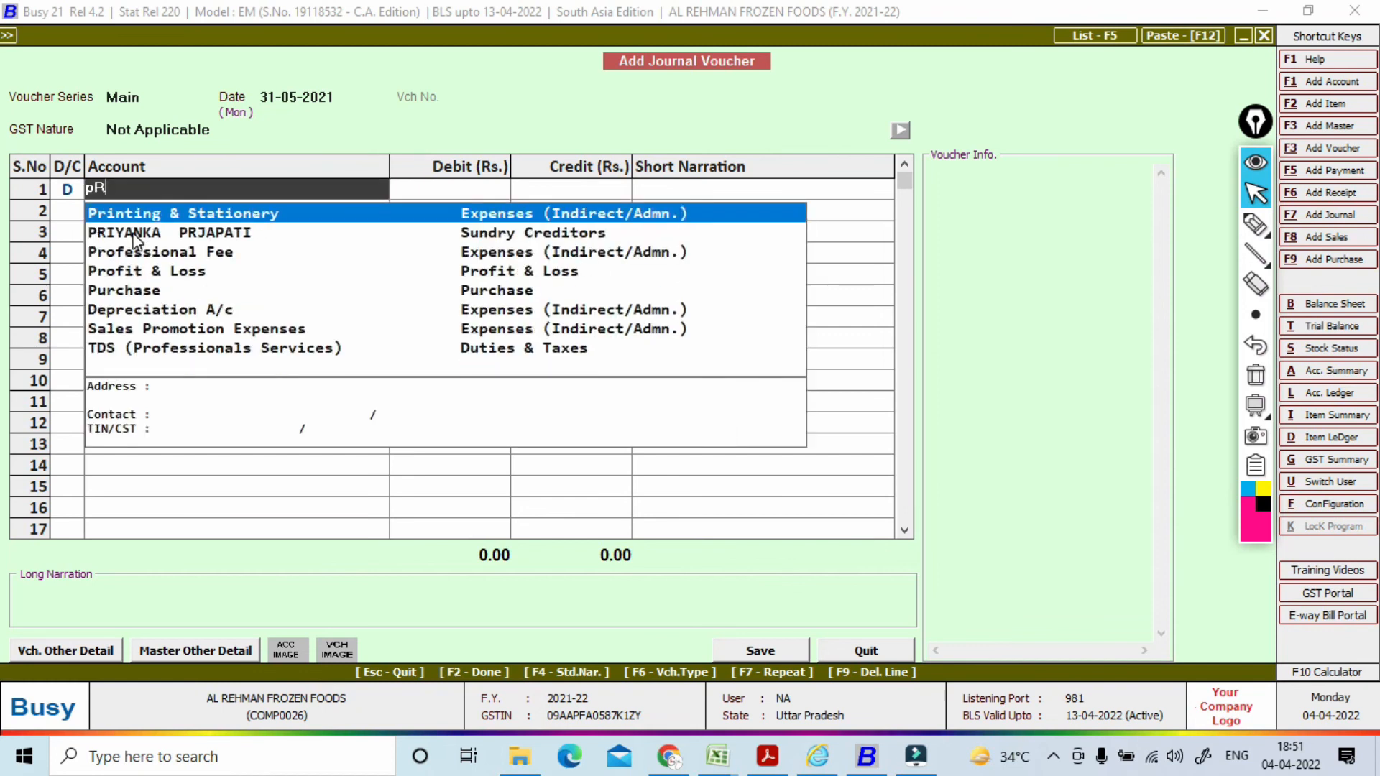
key("Down")
key("Down")
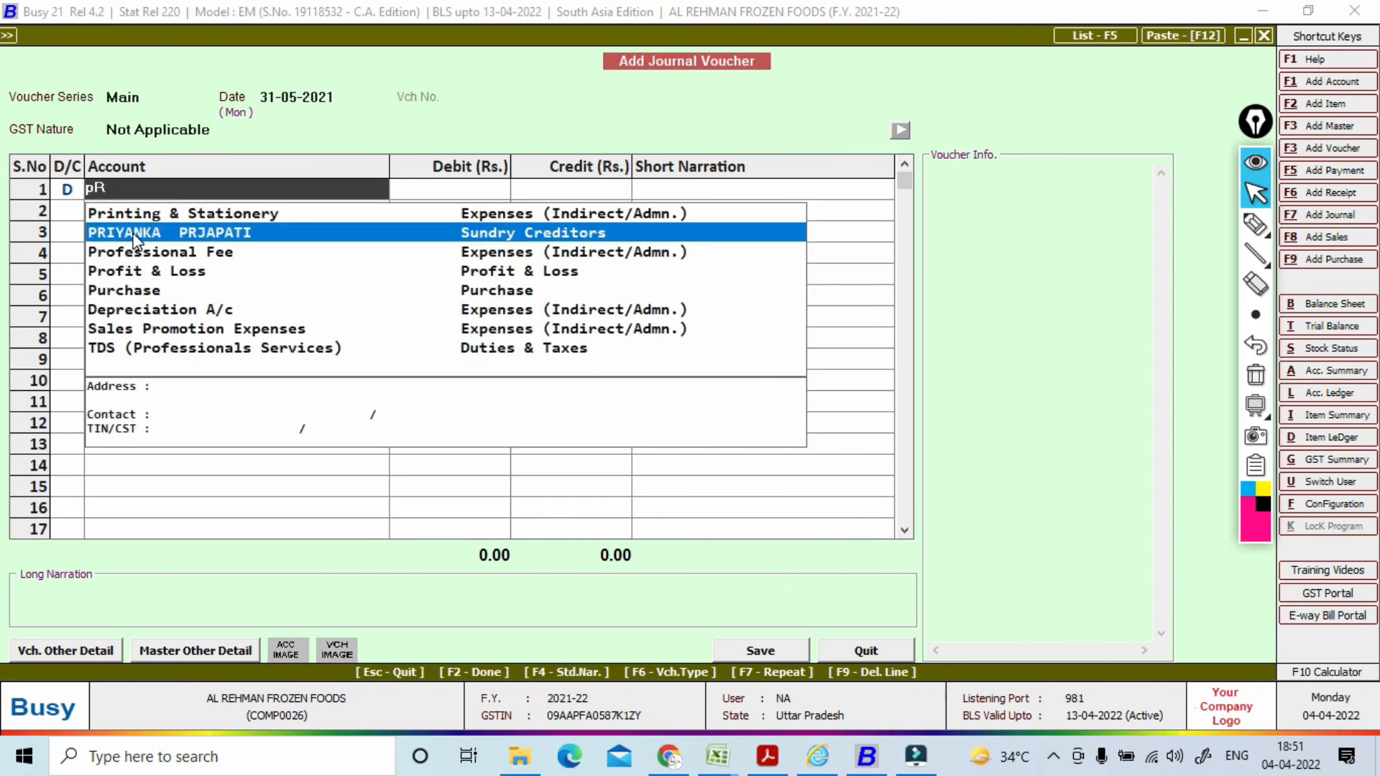
key("Return")
type("50000")
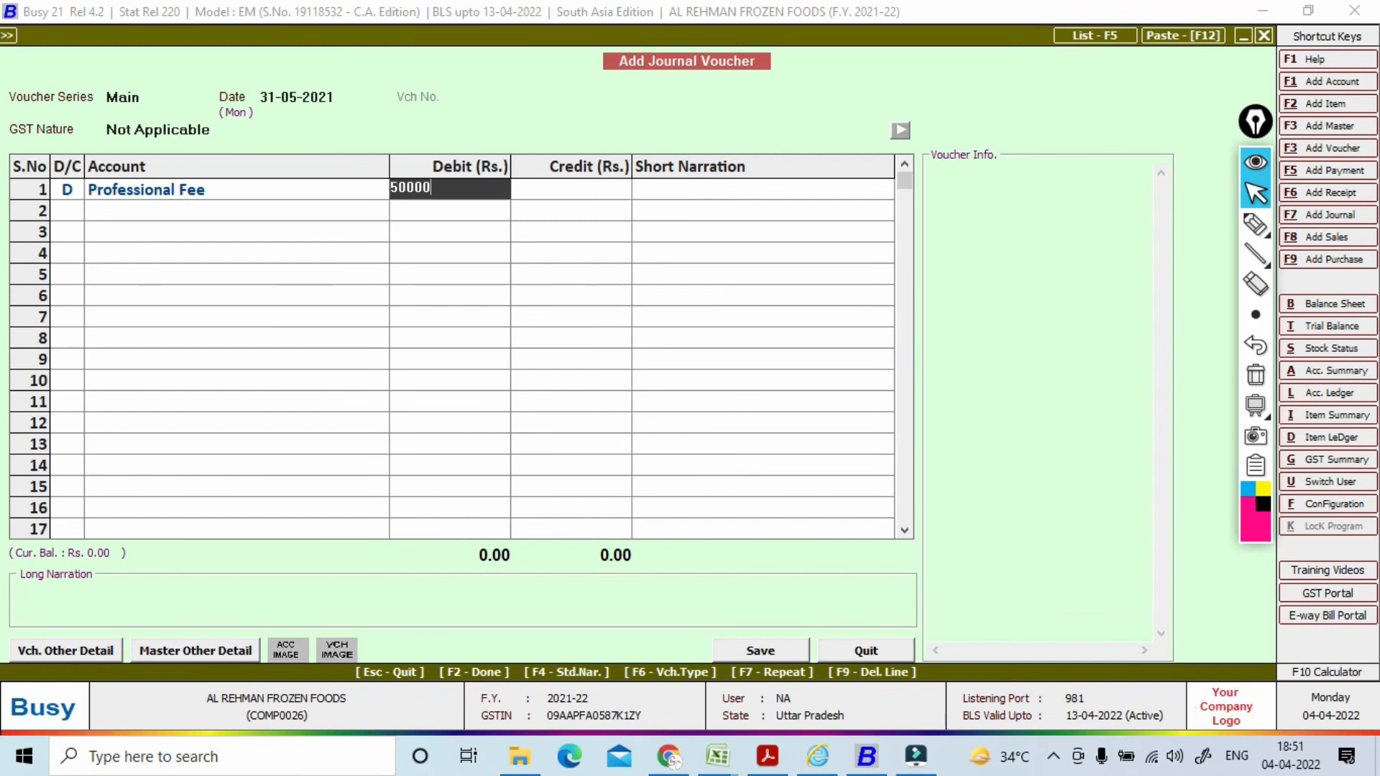
key("Return")
key("Return")
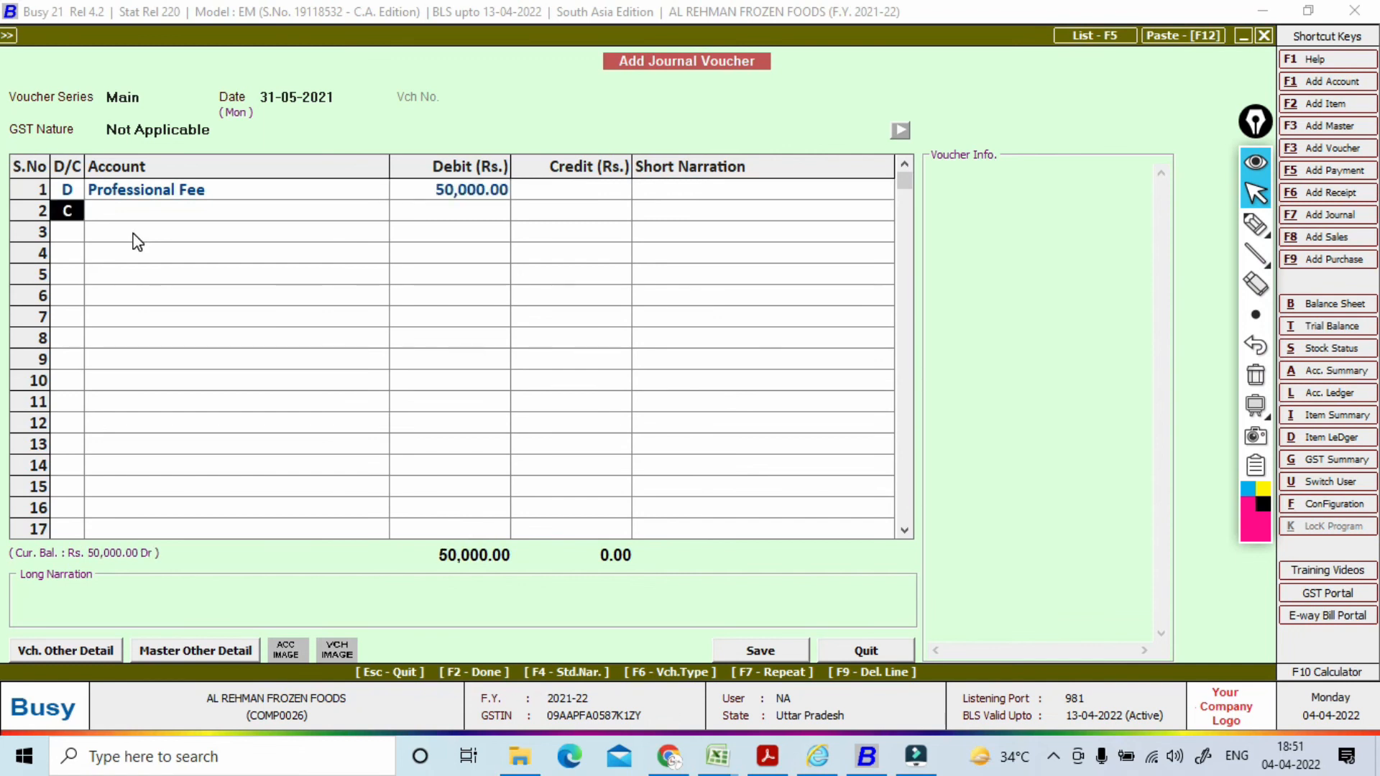
key("Return")
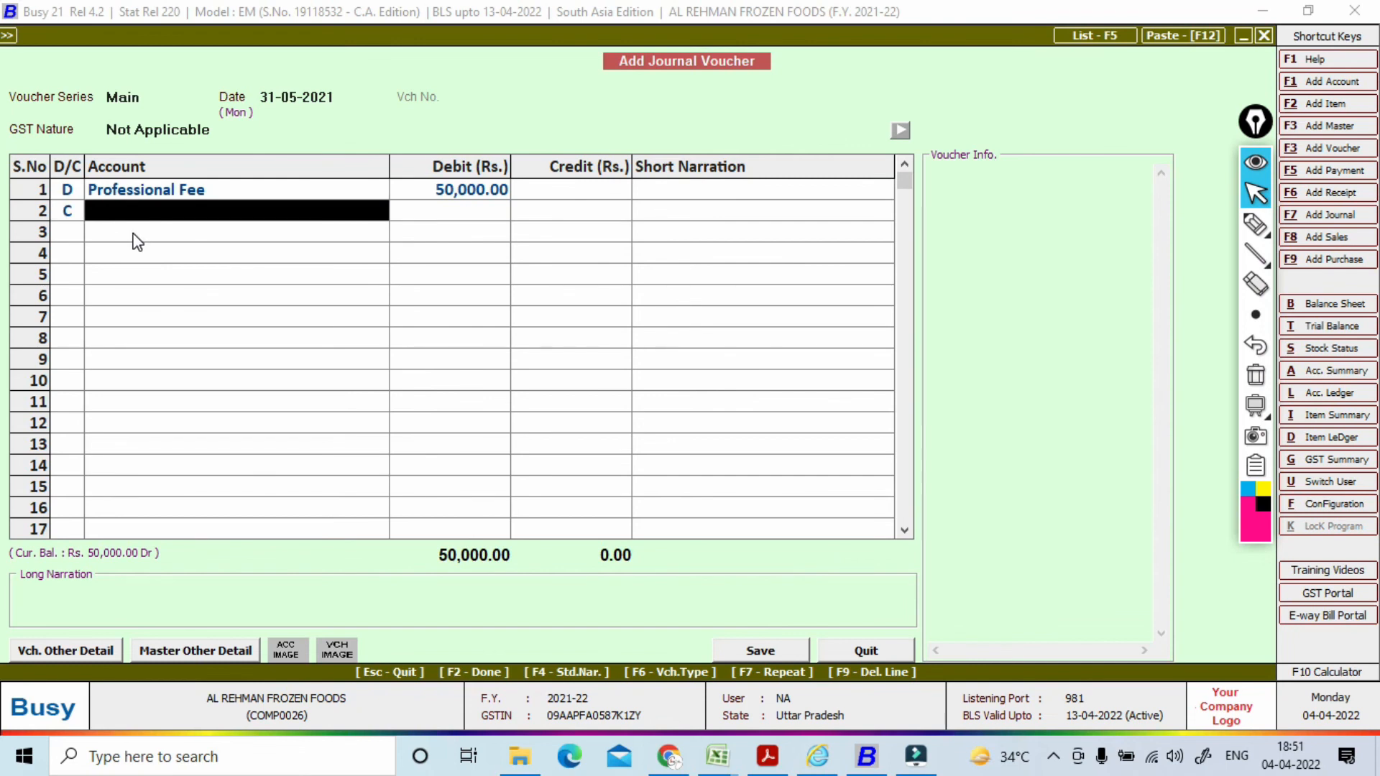
Step: Credit YOGESH with TDS applied, splitting into YOGESH 45,000 and TDS (Professionals Services) 5,000
type("yO")
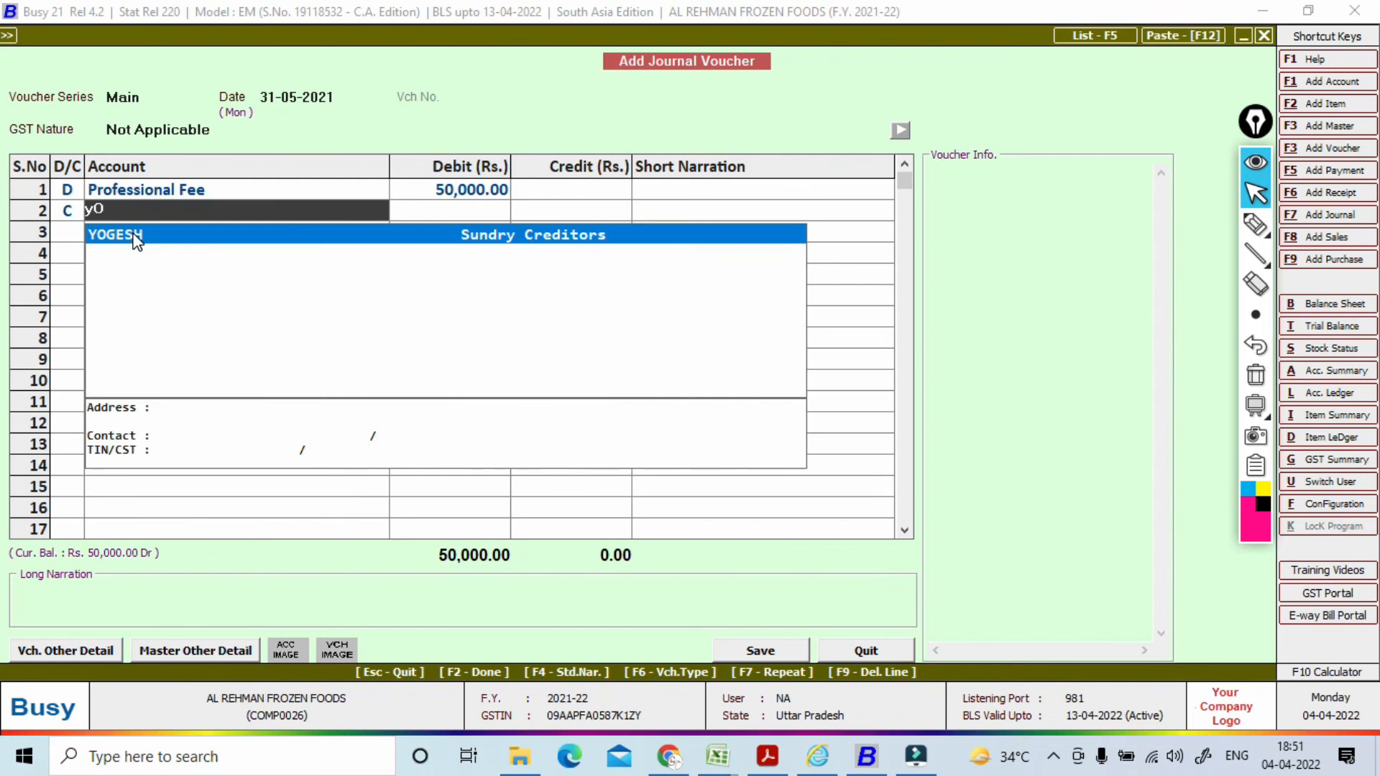
key("Return")
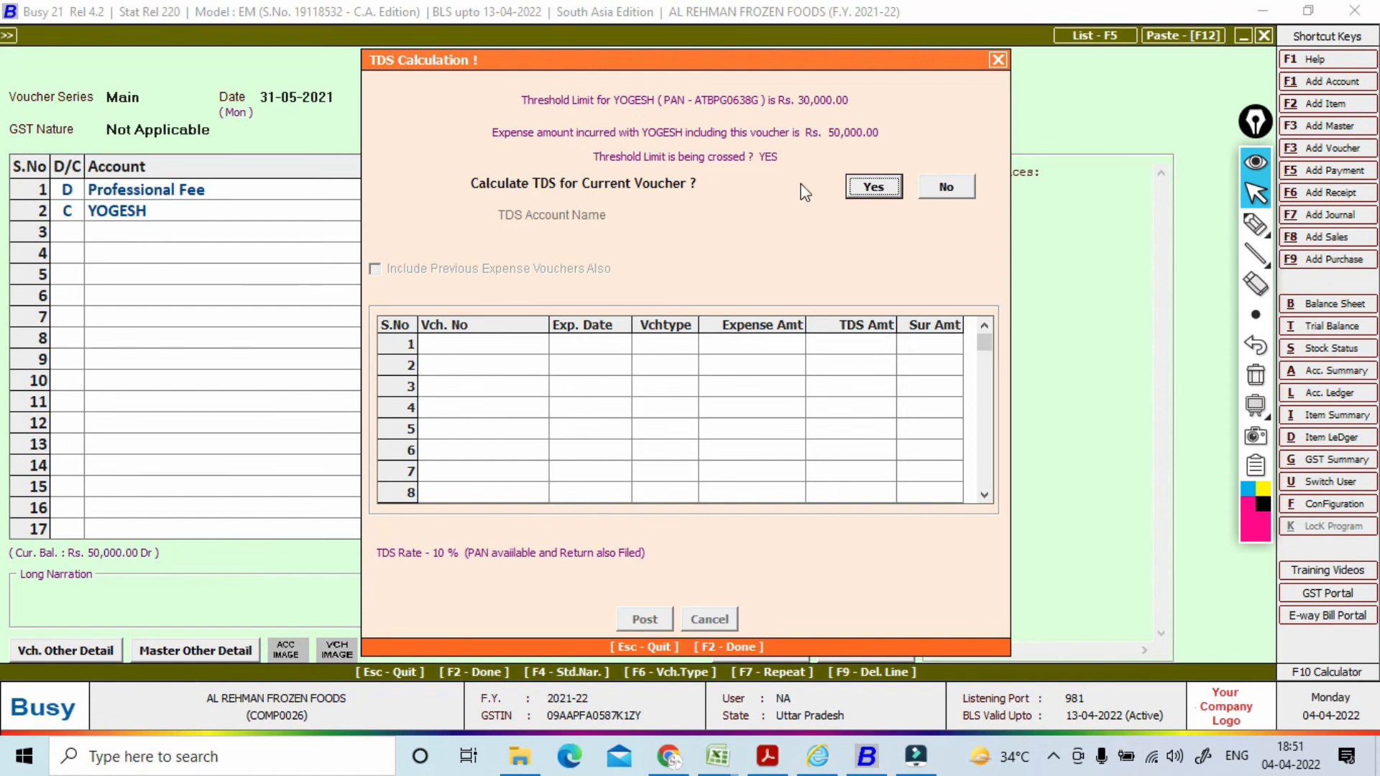
left_click(874, 188)
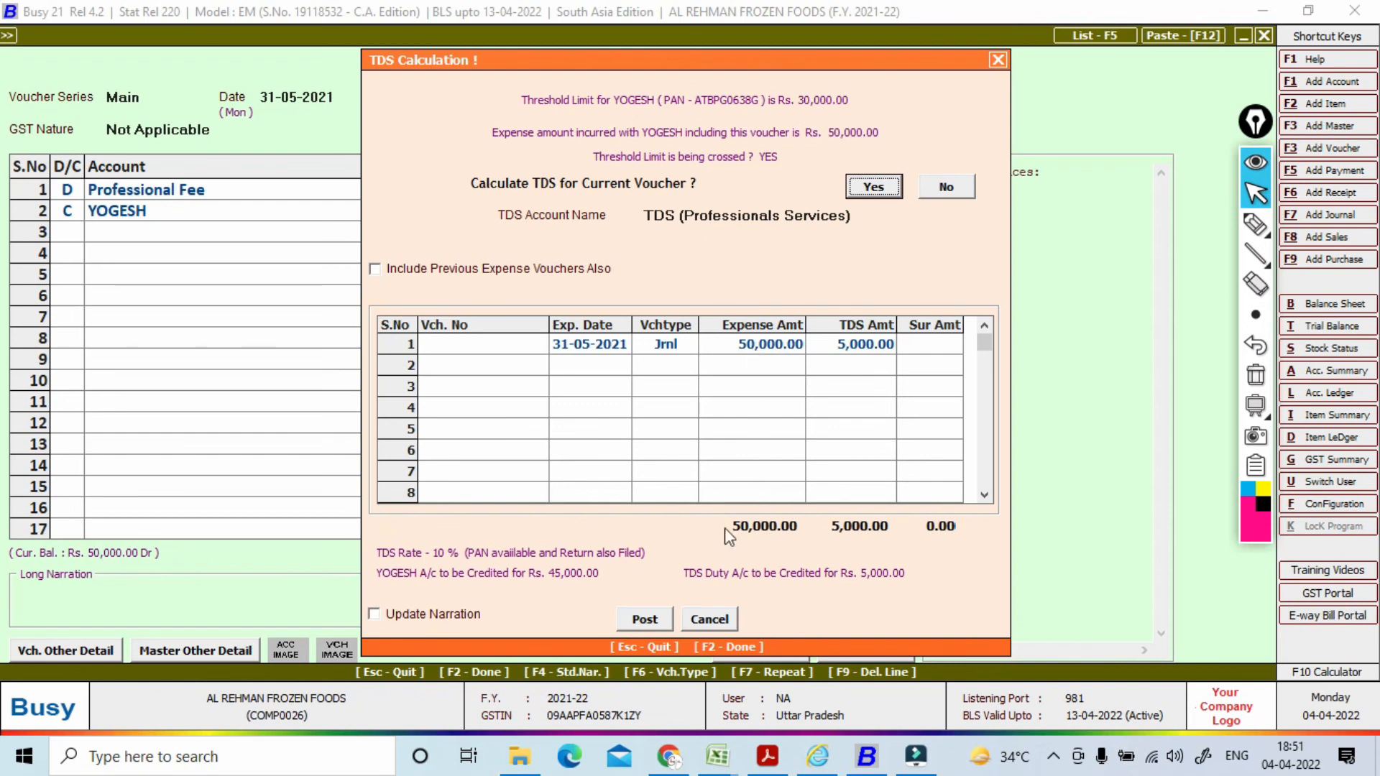
left_click(645, 619)
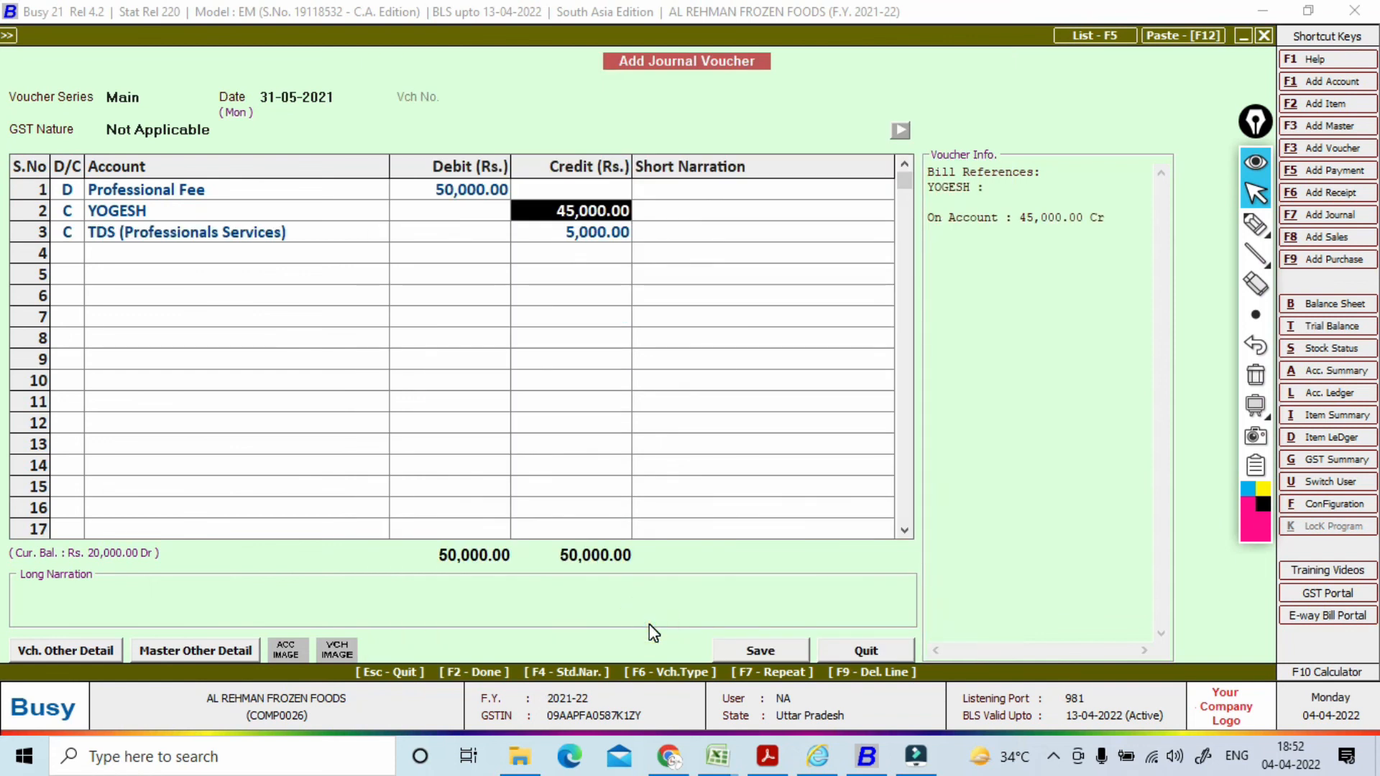
Step: Split YOGESH's credit into adjustment of bill 02 for 20,000 and new reference 03 for 25,000
key("Return")
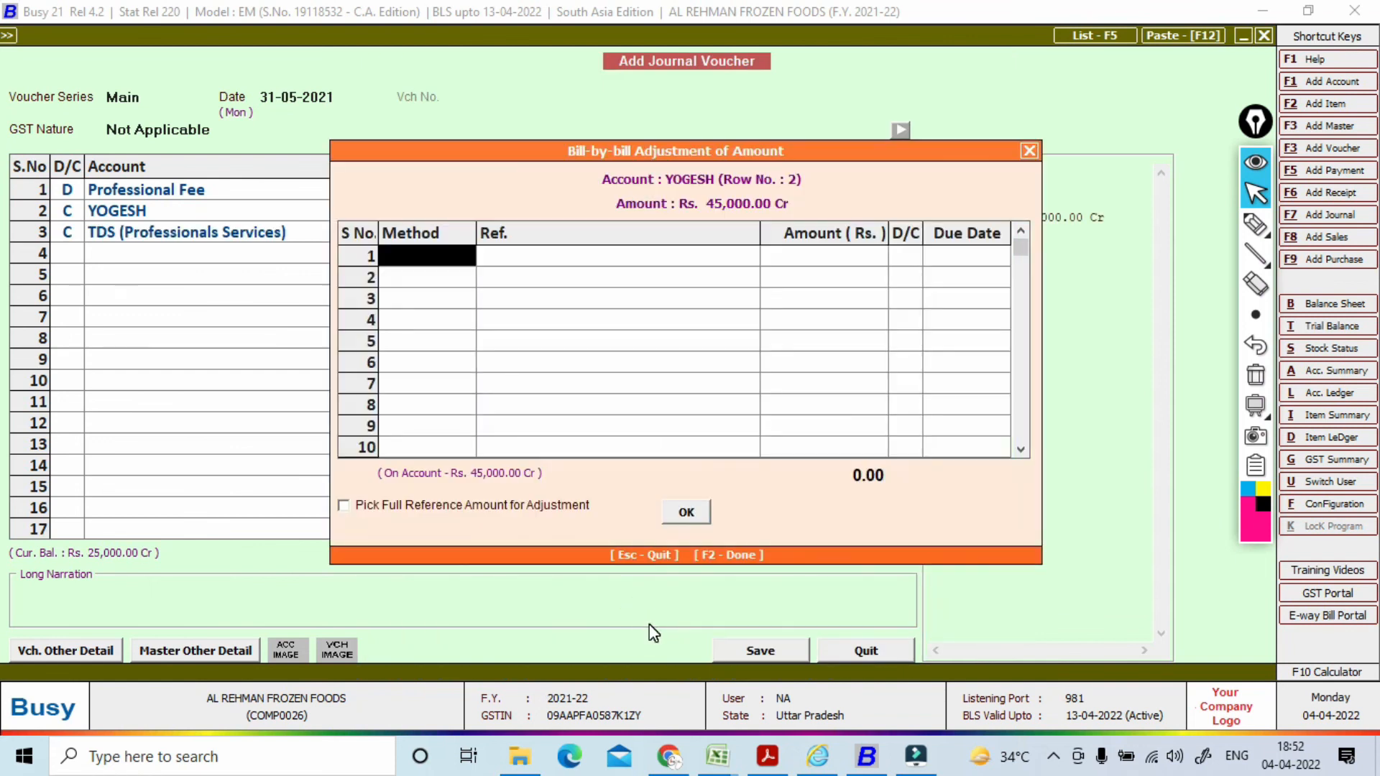
key("Return")
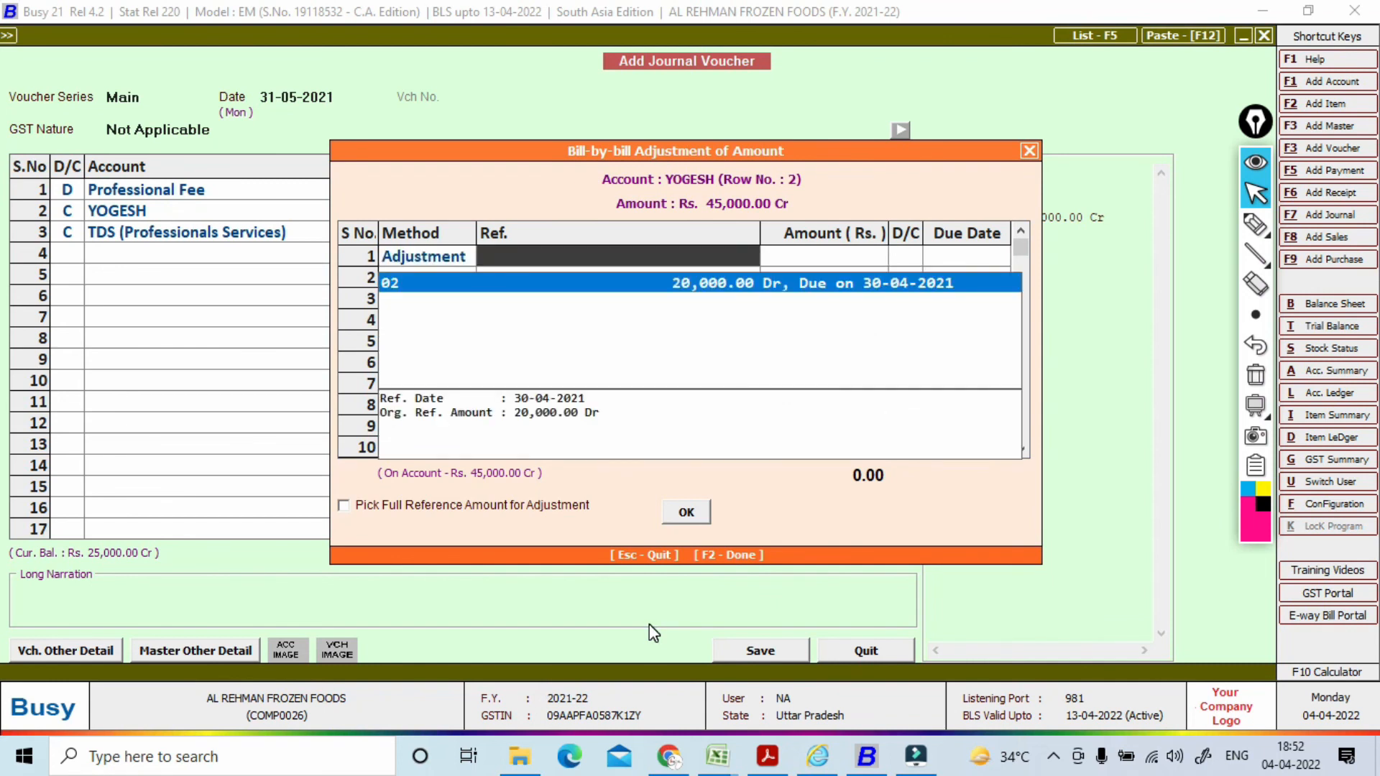
key("Return")
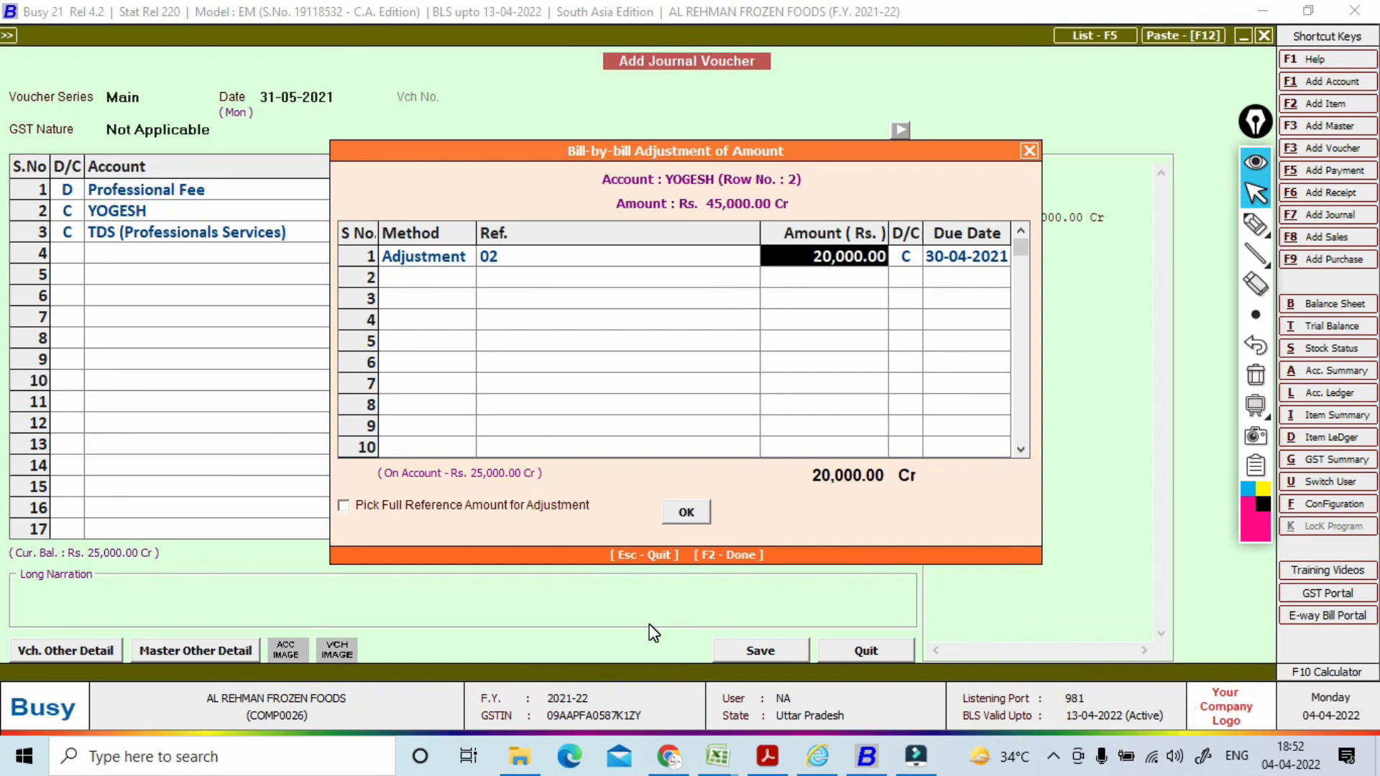
key("Return")
key("Return")
key("Return")
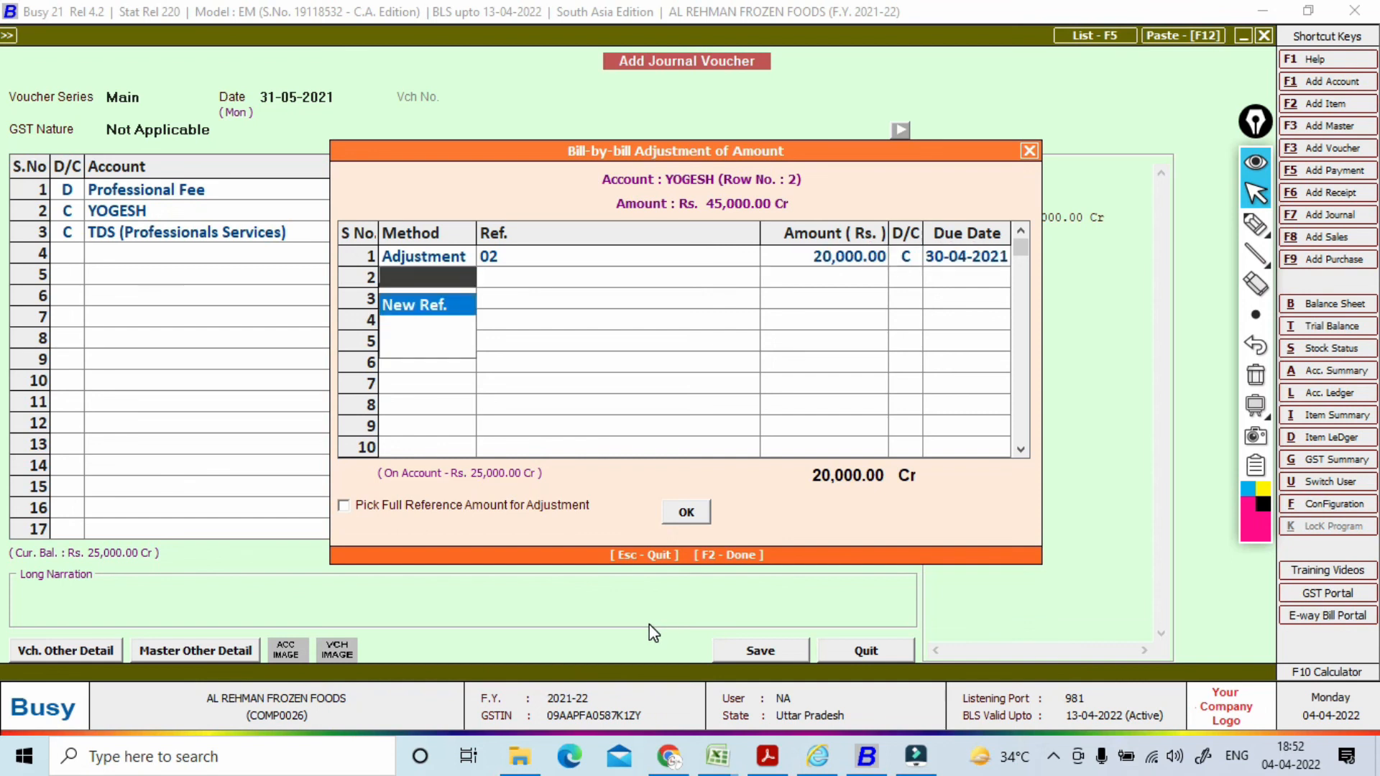
key("Return")
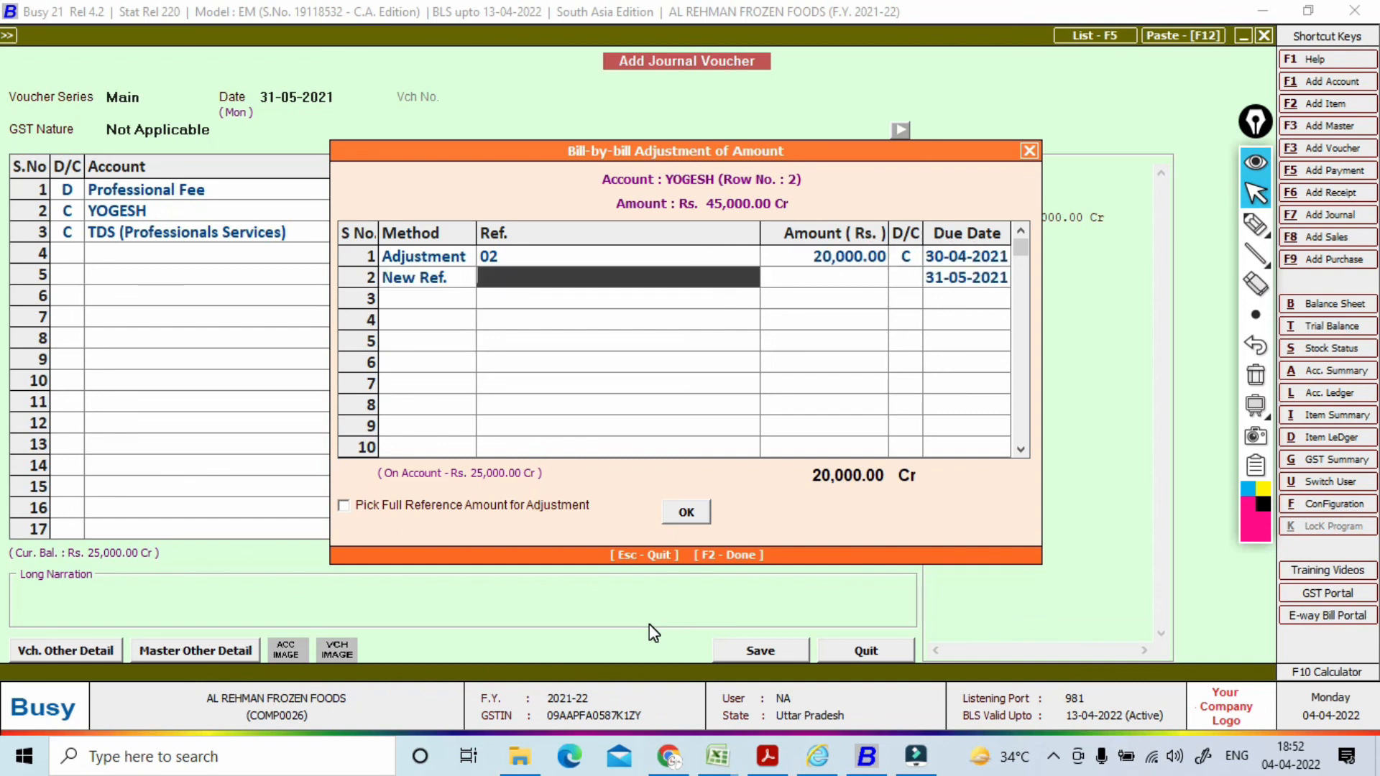
type("03")
key("Return")
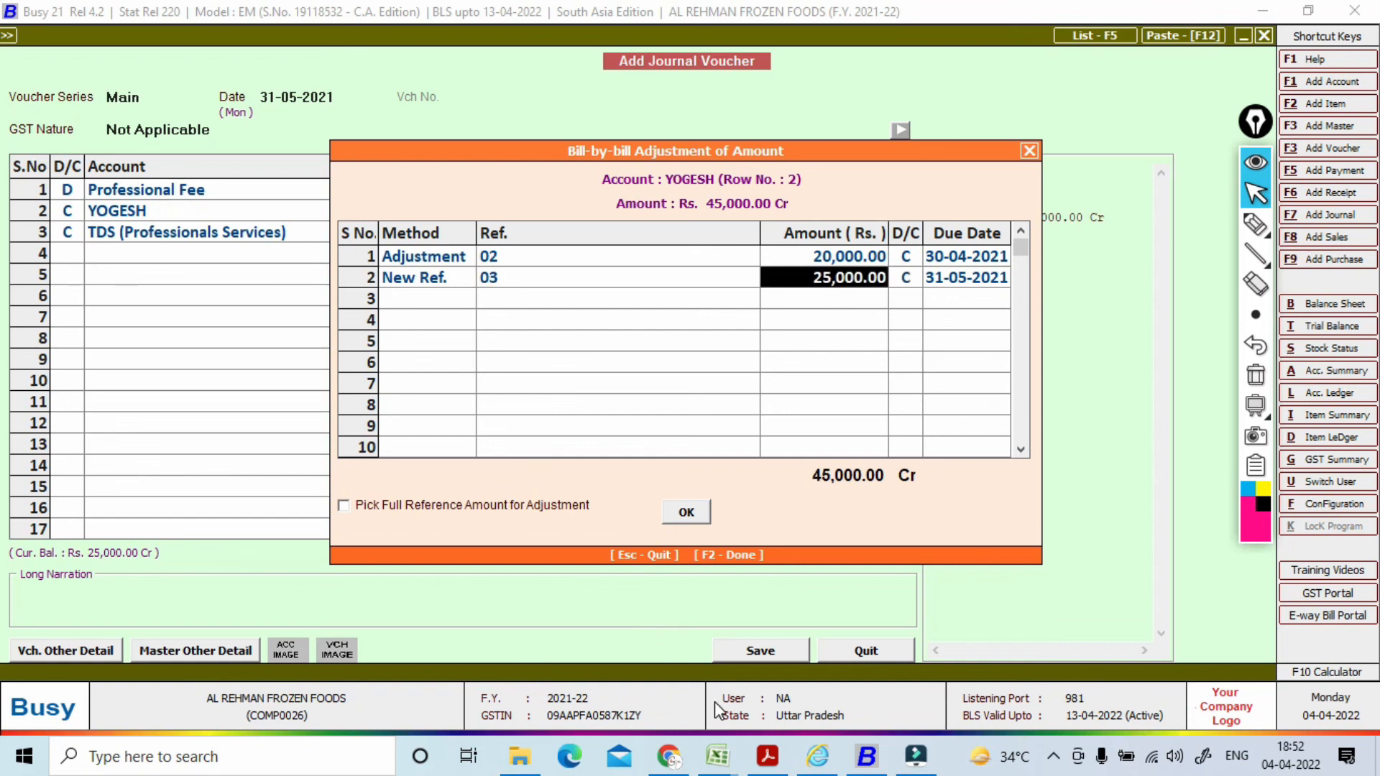
left_click(686, 513)
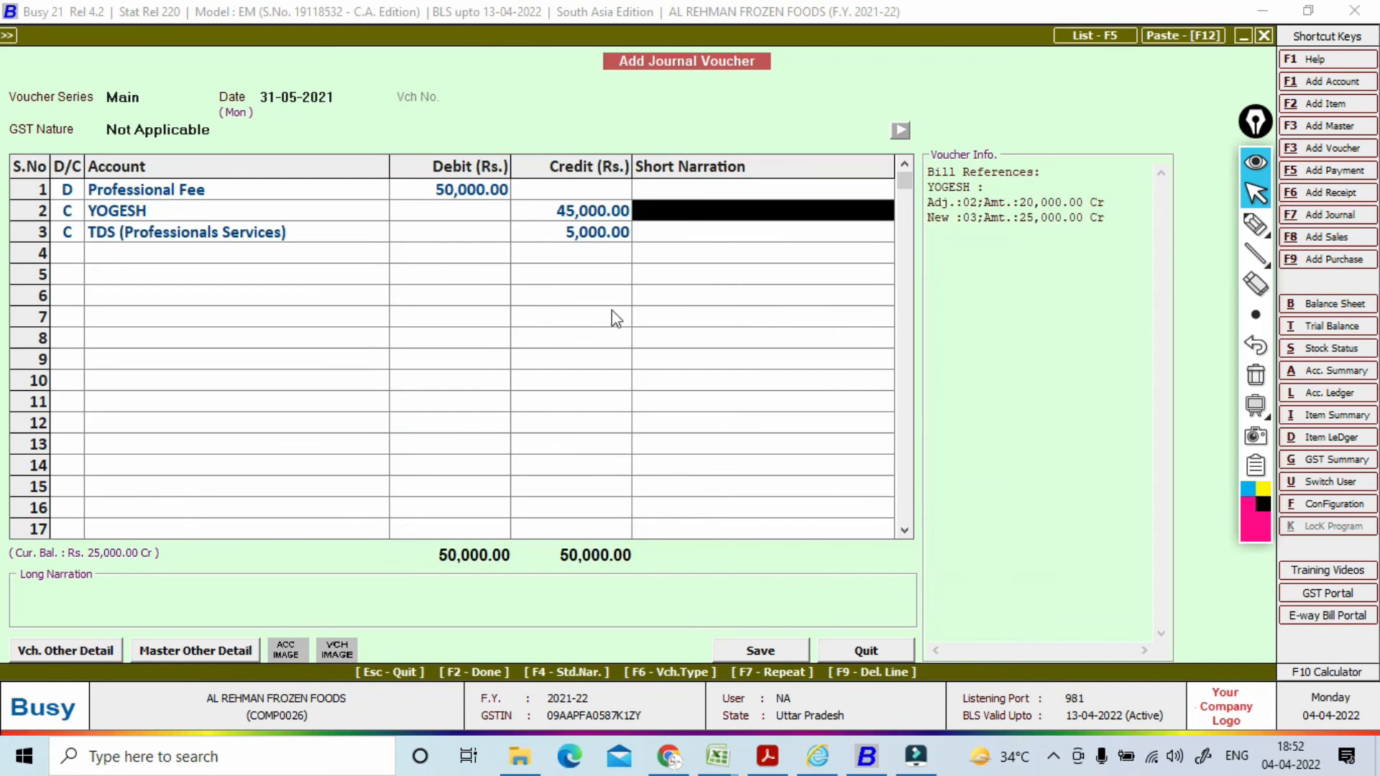
Step: Keep YOGESH's credit at 45,000 and re-post the 5,000 TDS (Professionals Services) split
left_click(577, 210)
left_click(577, 209)
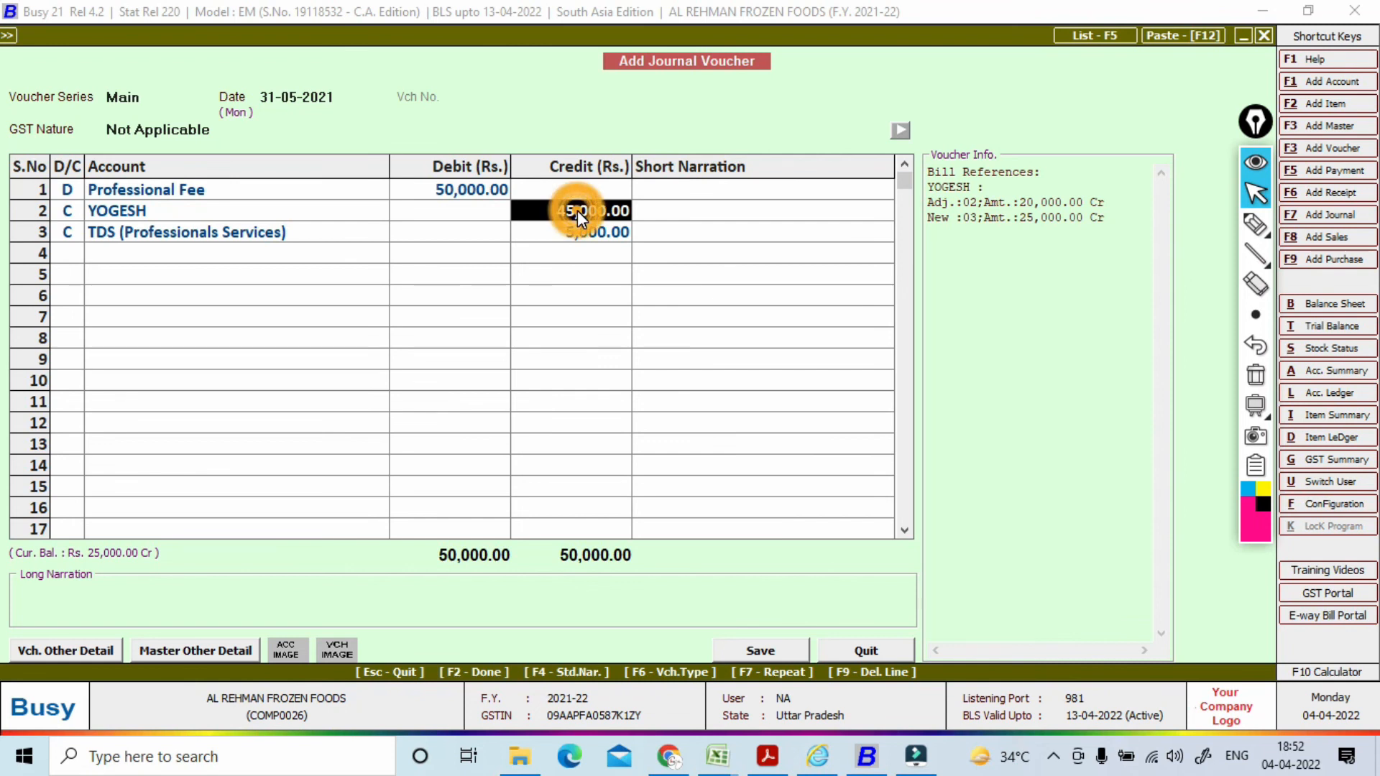
left_click(619, 212)
double_click(617, 211)
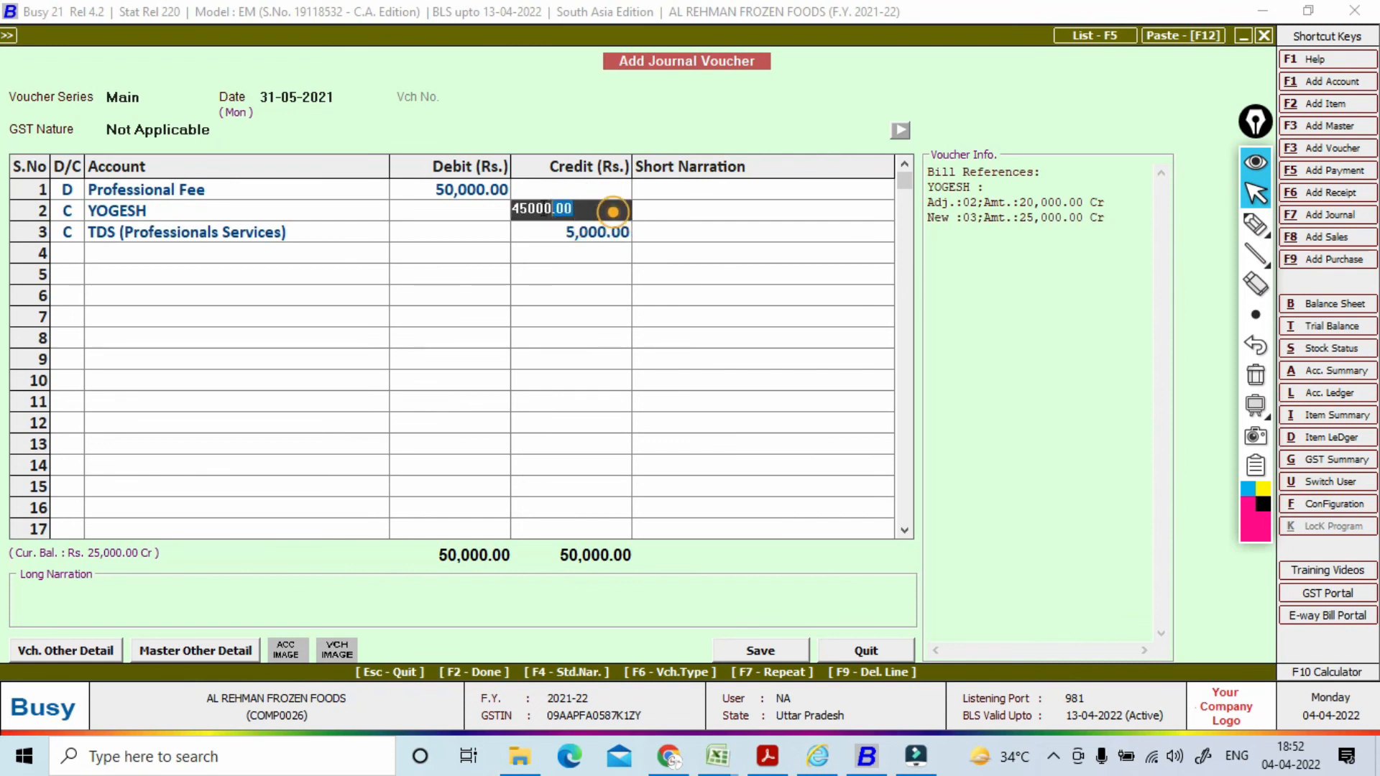
left_click(494, 213)
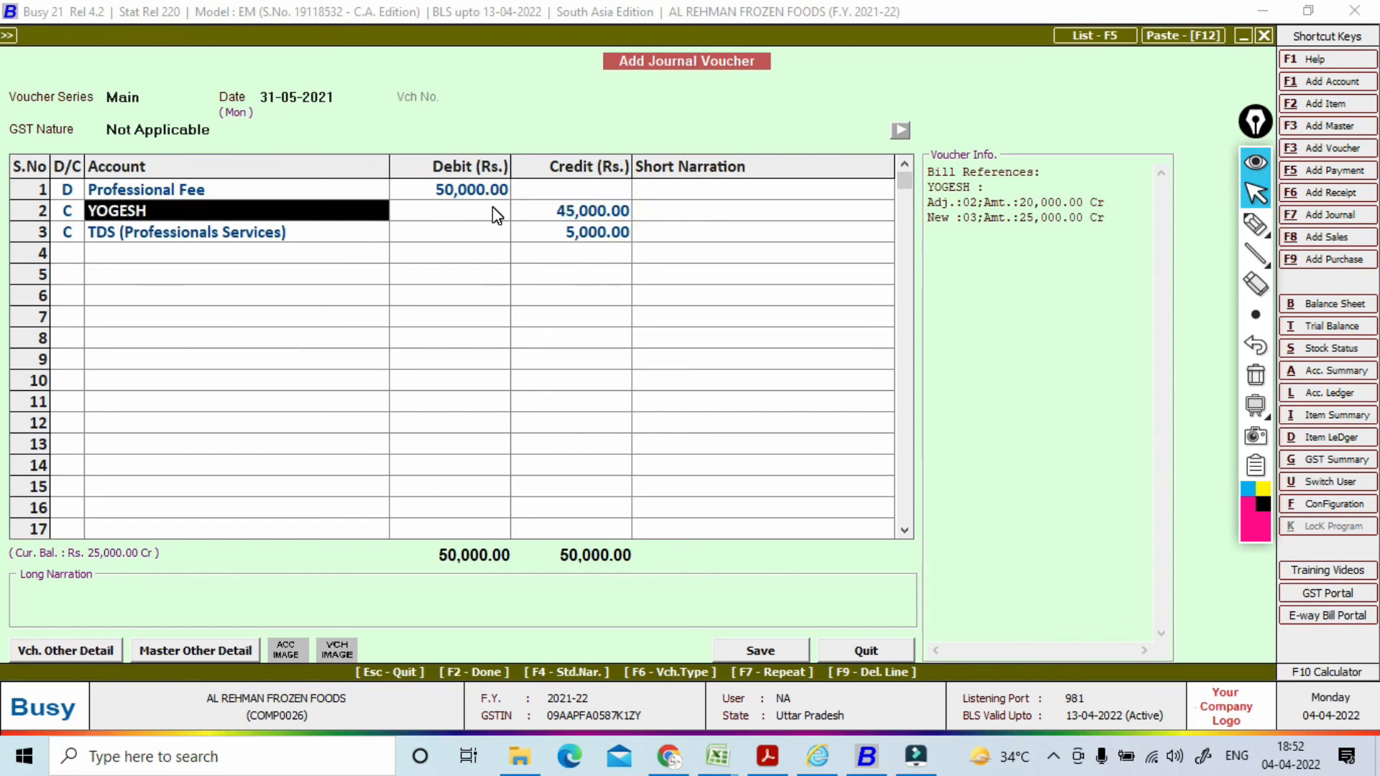
key("Return")
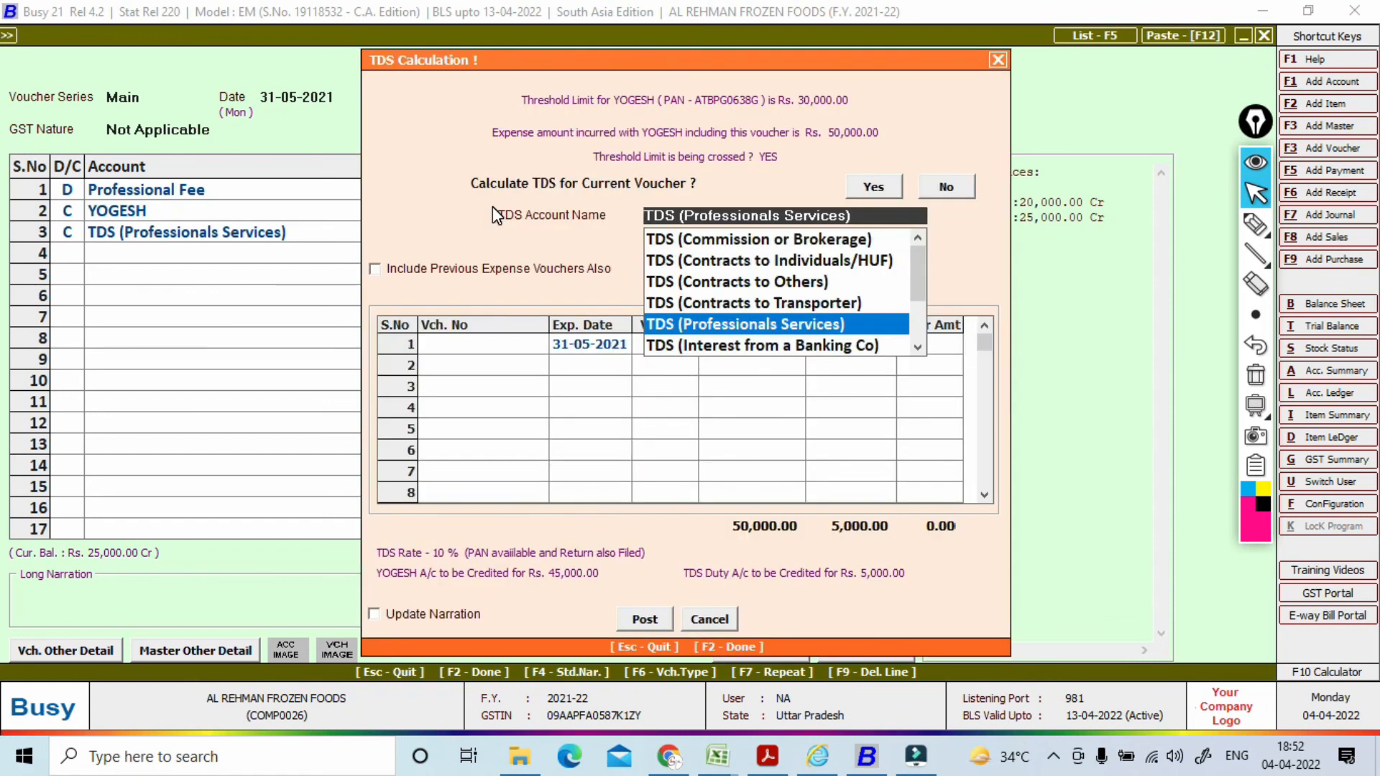
key("Return")
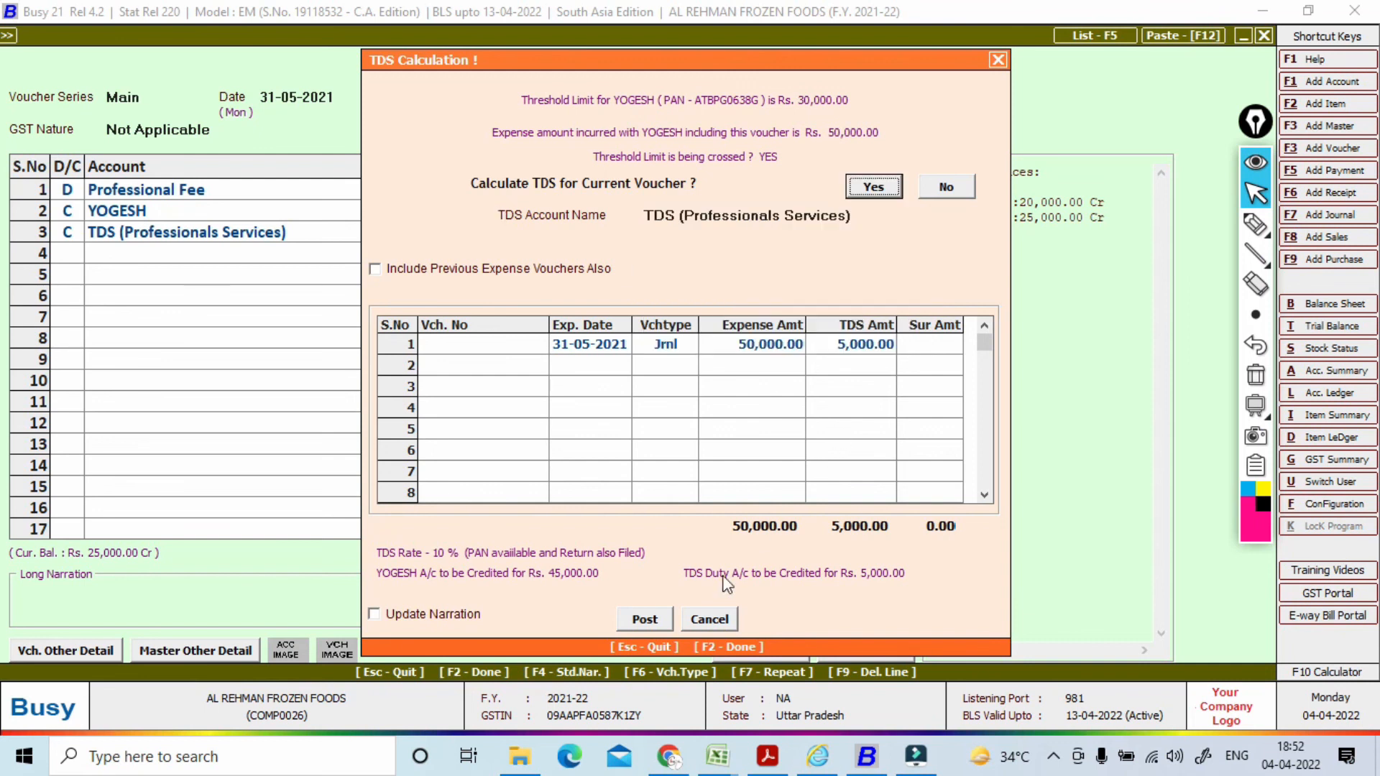
left_click(663, 617)
Step: Raise new bill reference 03 to 27,000 in the bill-by-bill adjustment
key("Return")
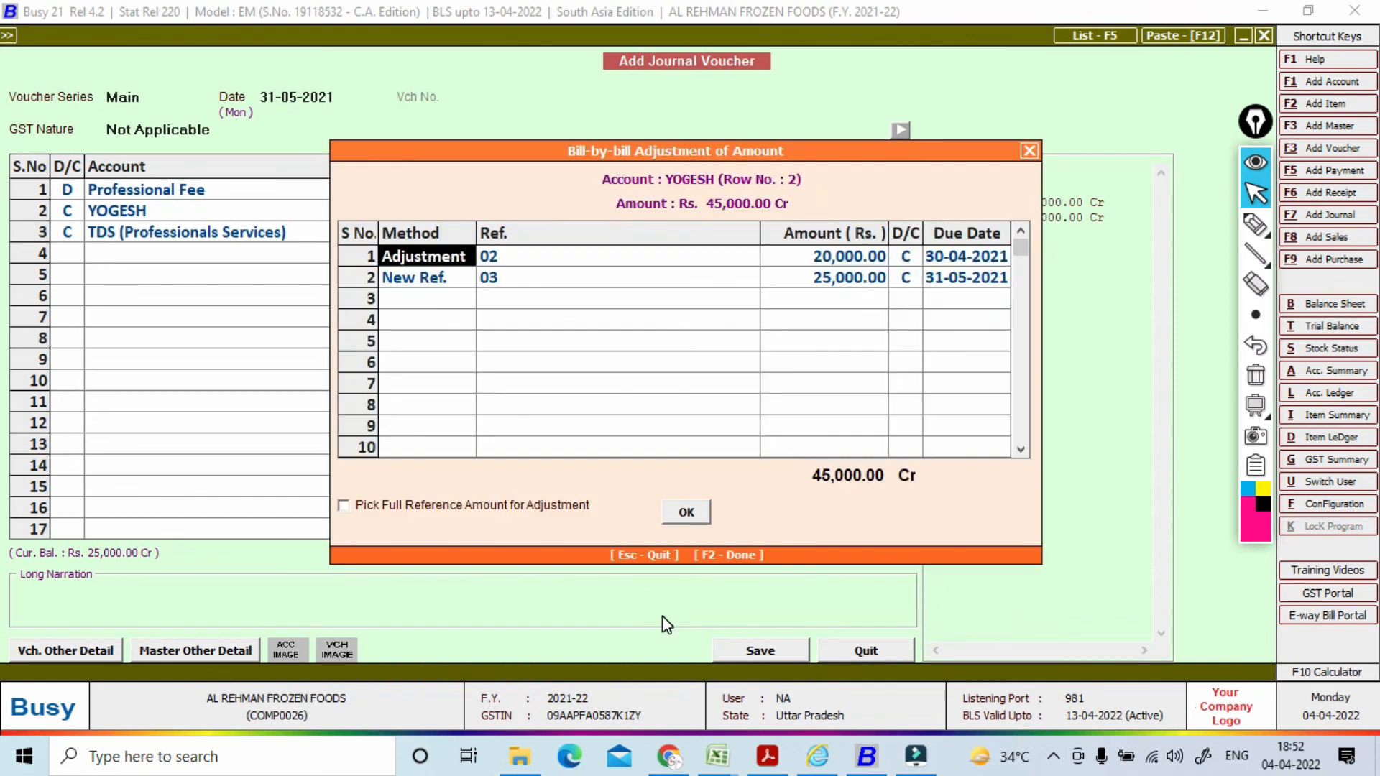
key("Return")
key("Return")
key("Return")
key("Return")
key("Return")
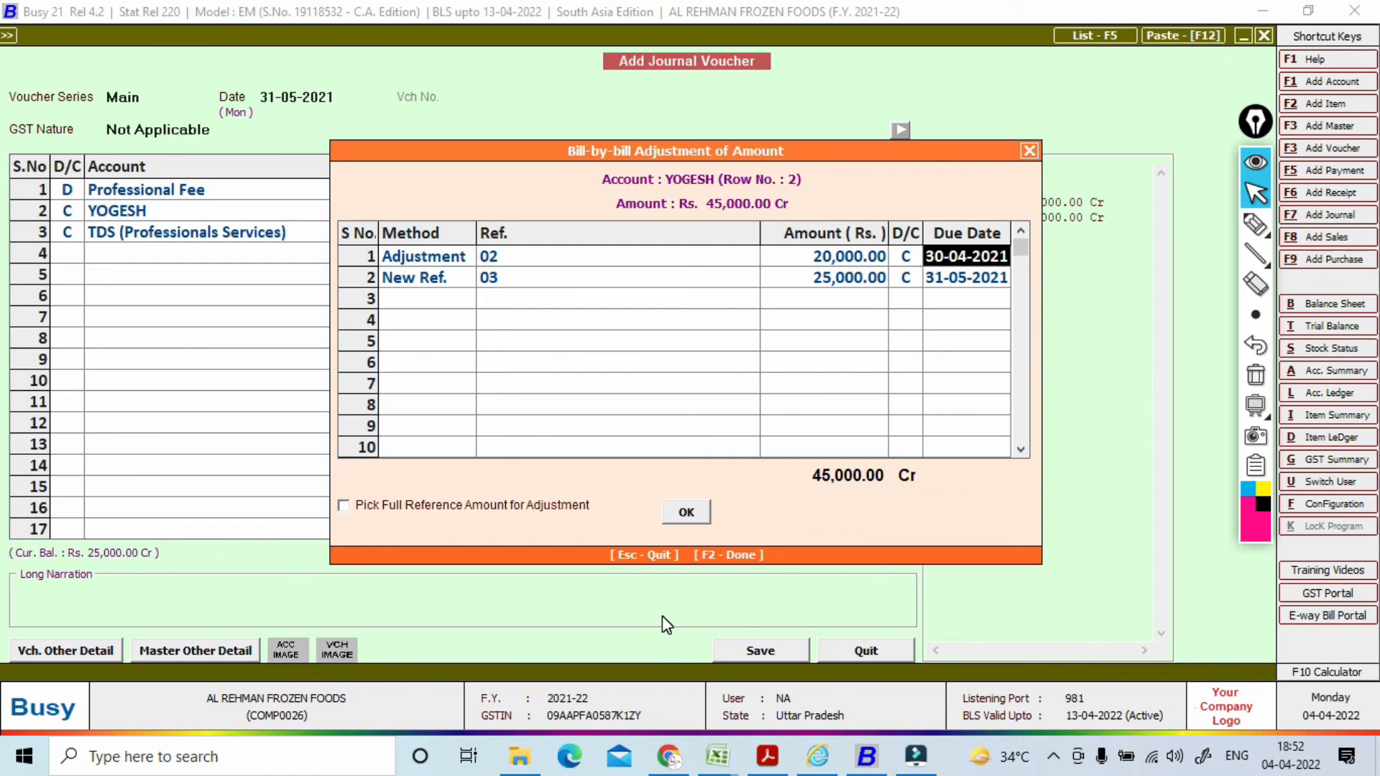
key("Return")
key("Return")
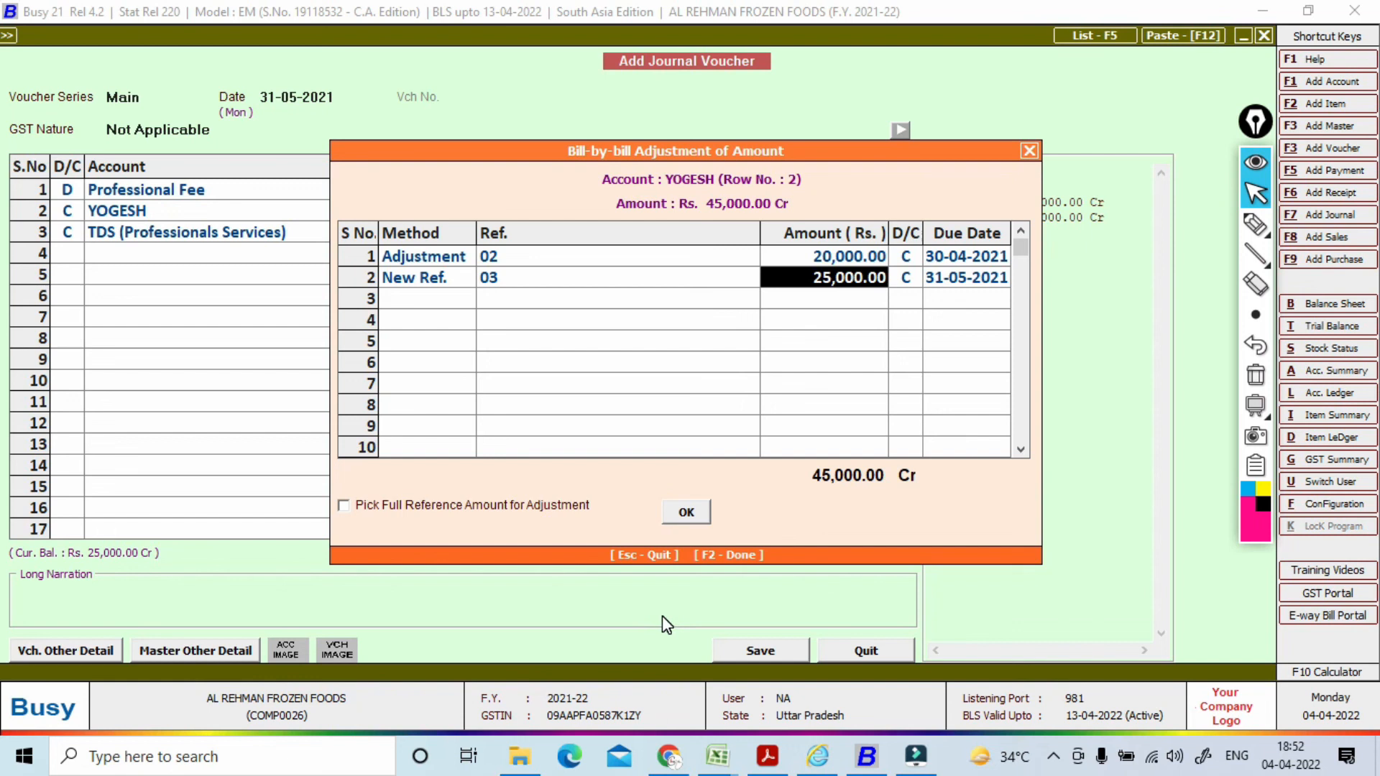
type("27000")
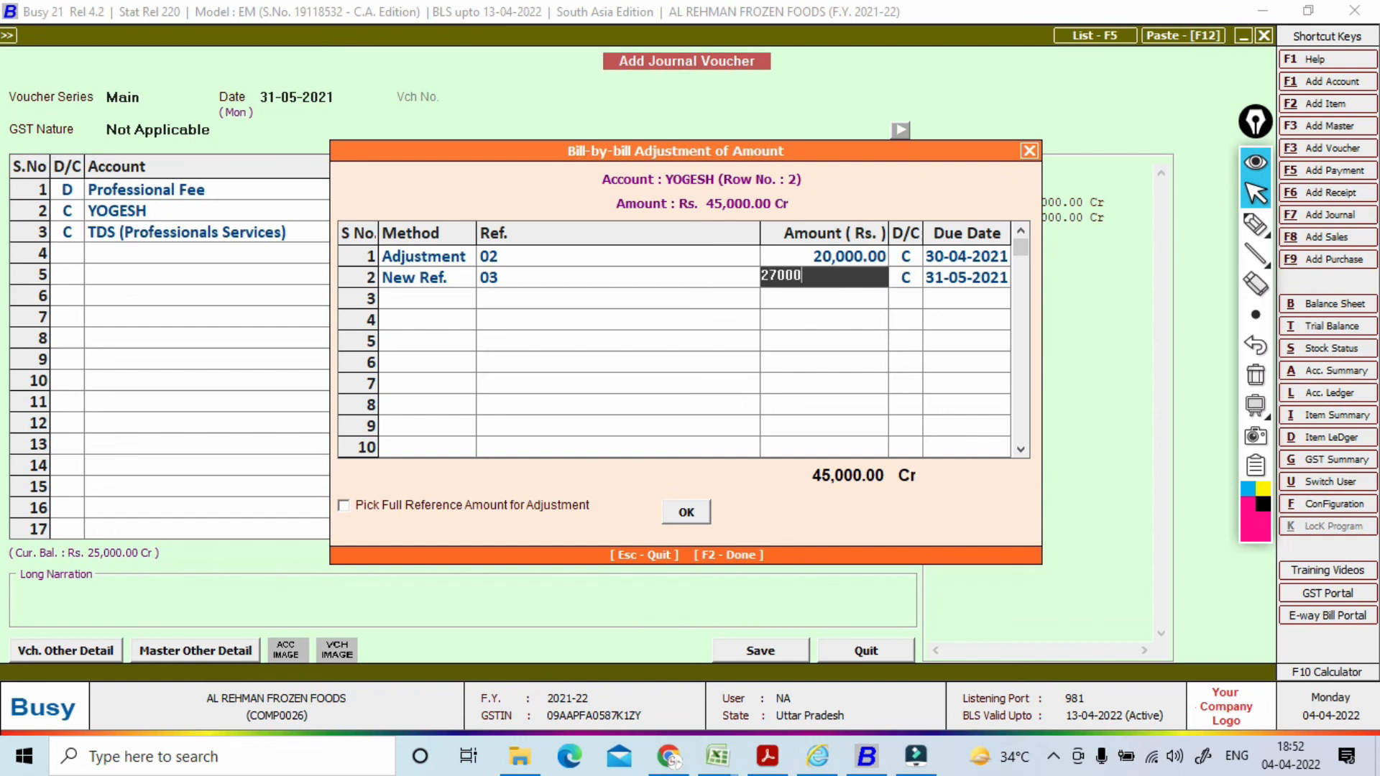
key("Return")
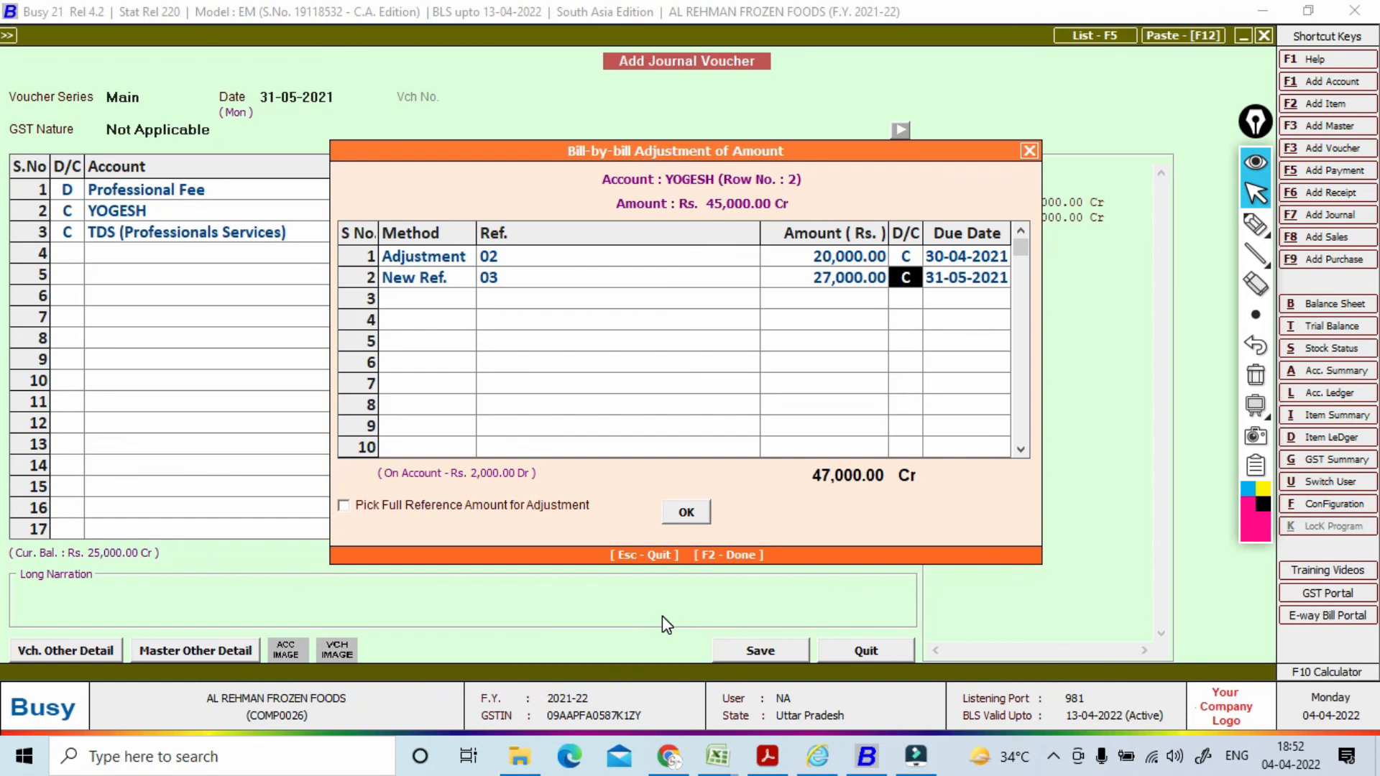
key("Return")
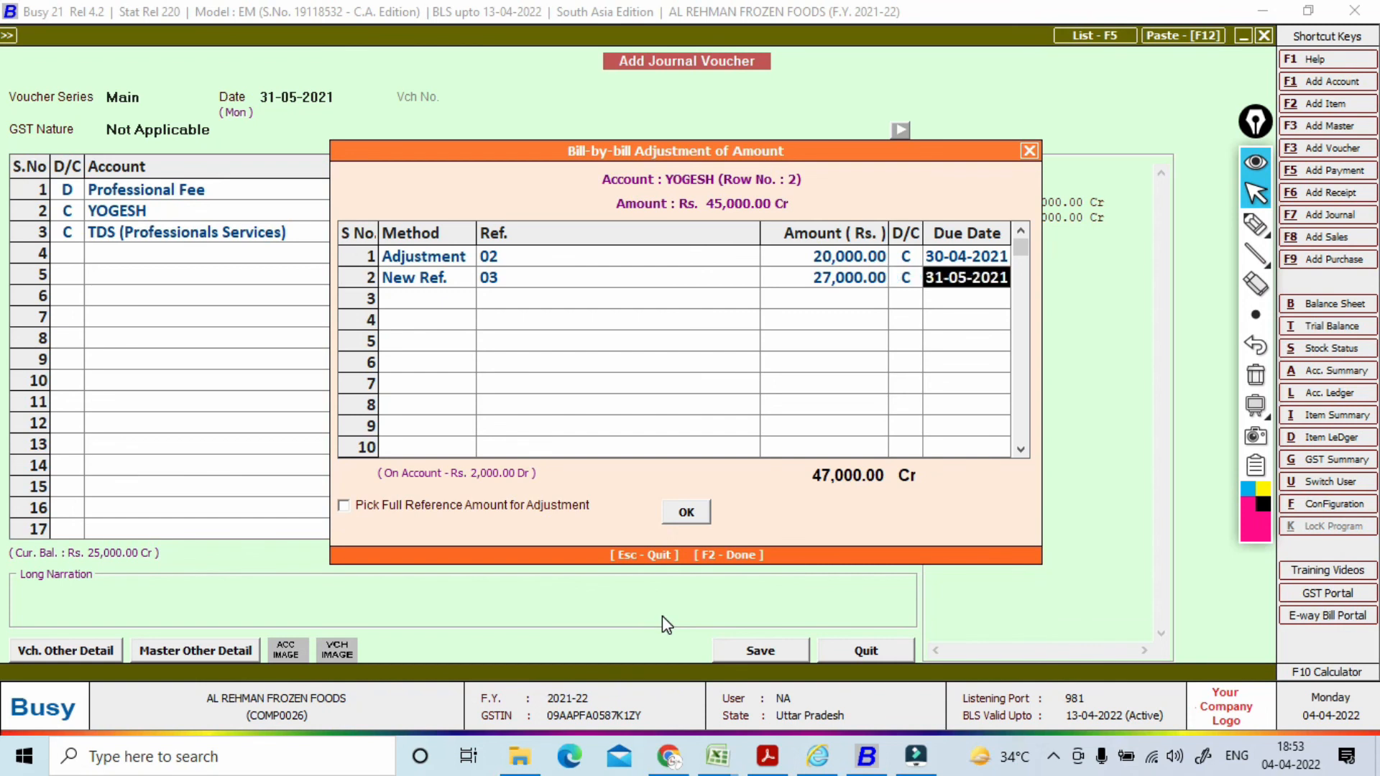
key("F2")
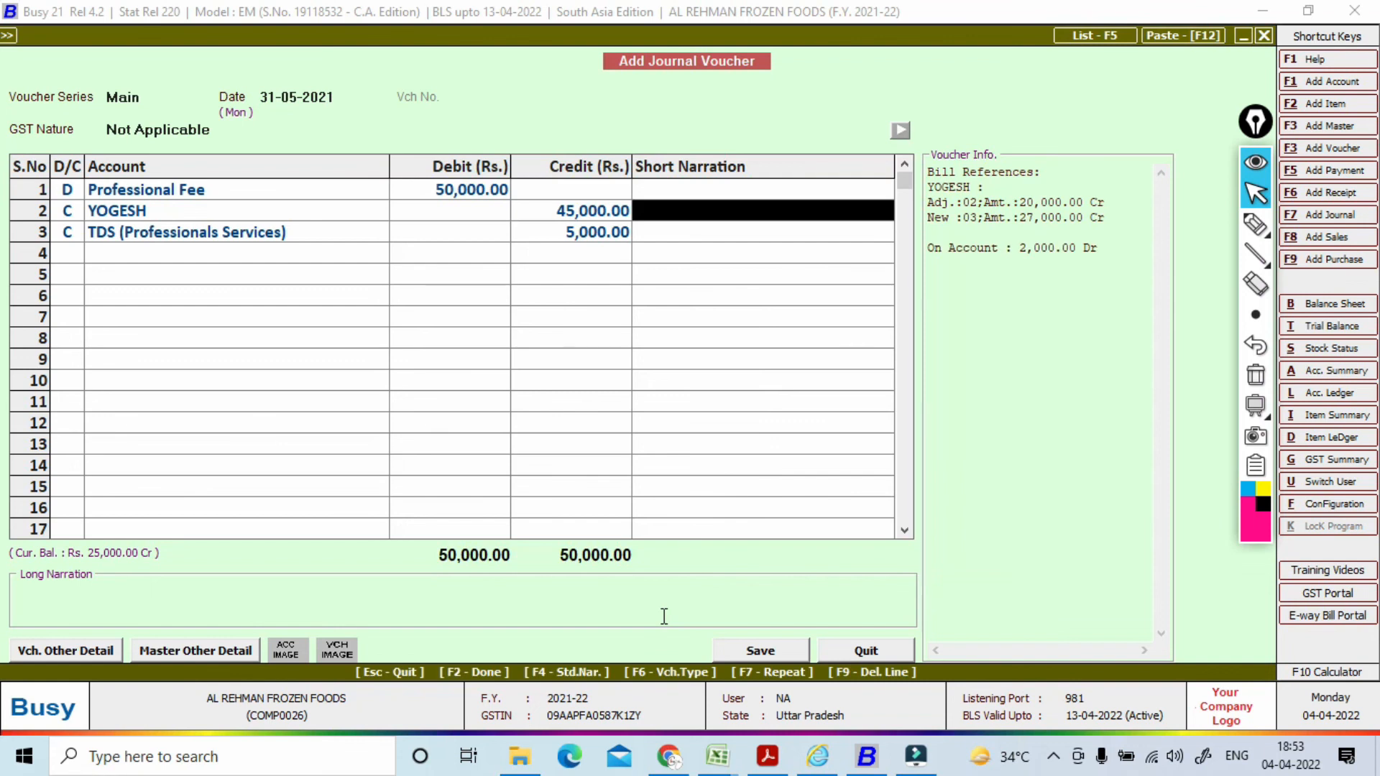
Step: Change YOGESH's credit to 47,000 and reconfirm the bill references 02 and 03
left_click(594, 210)
type("47000")
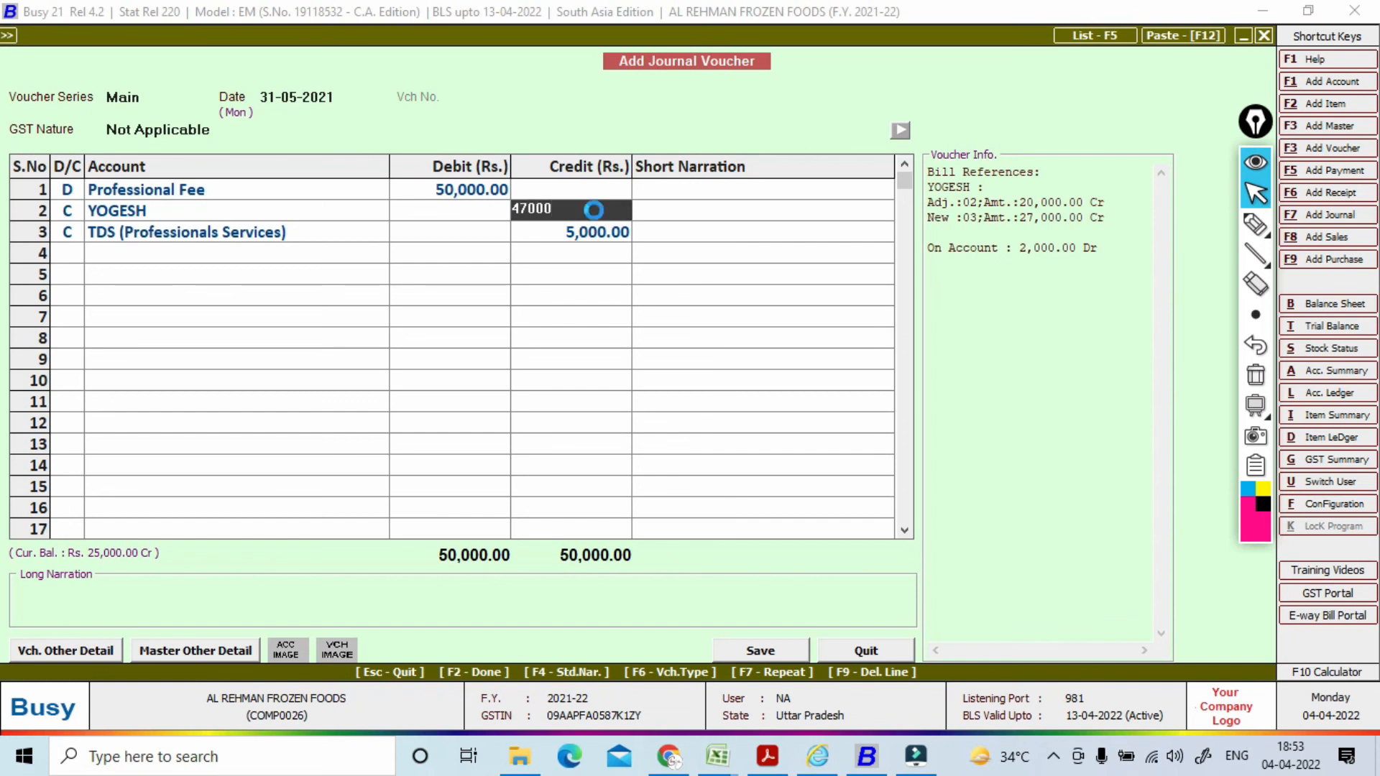
key("Return")
key("Return")
key("Return")
key("Return")
key("Return")
key("Return")
key("Return")
key("Return")
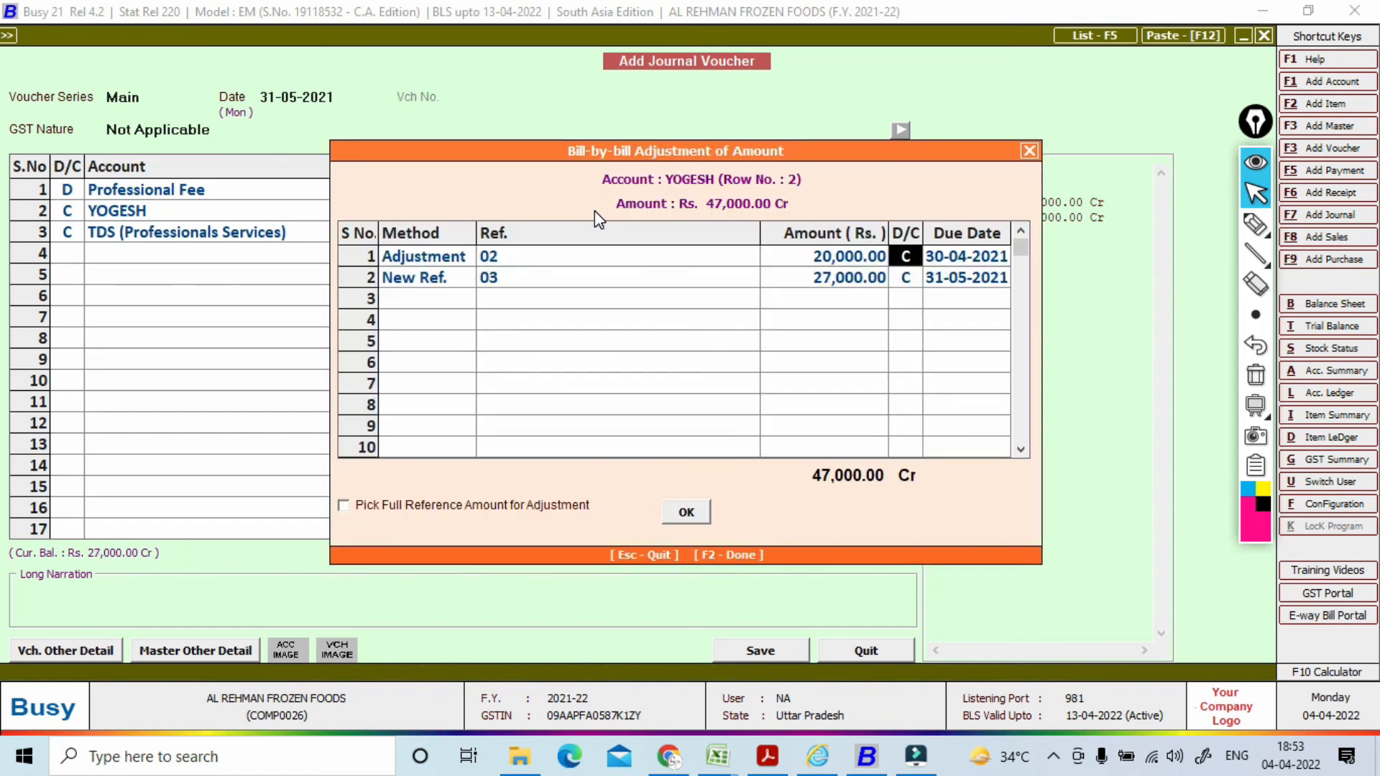
key("Return")
key("Return")
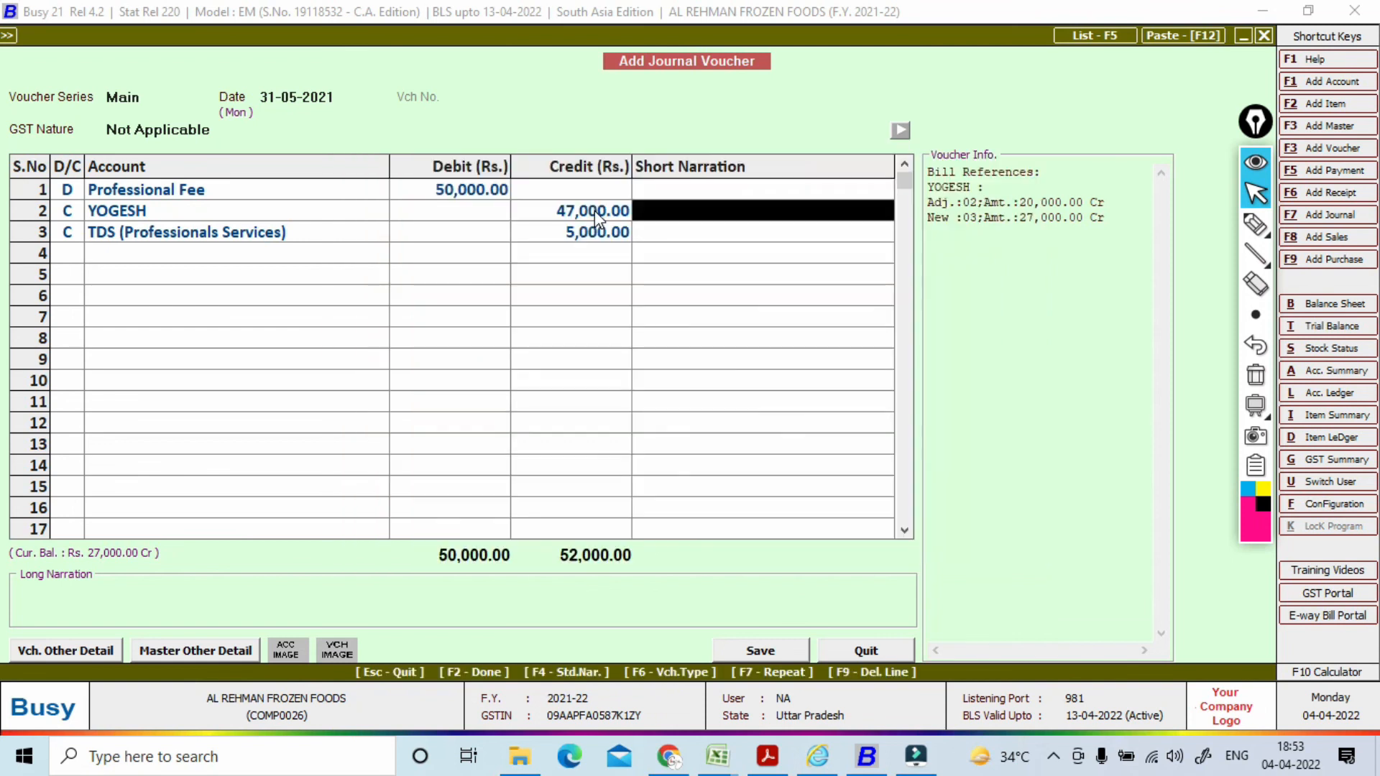
key("Return")
key("Return")
key("Return")
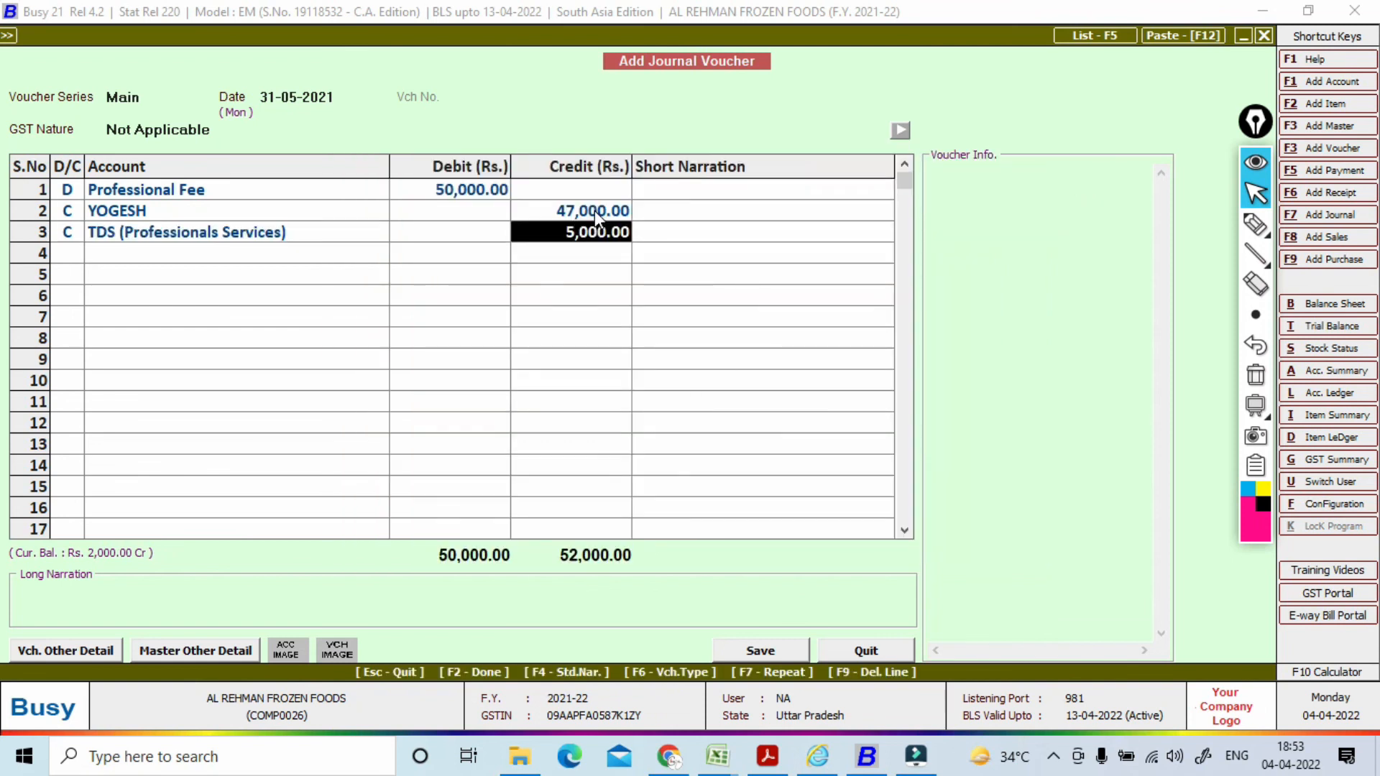
Step: Change the TDS (Professionals Services) credit to 3,000 so both totals balance at 50,000
type("3000")
key("Return")
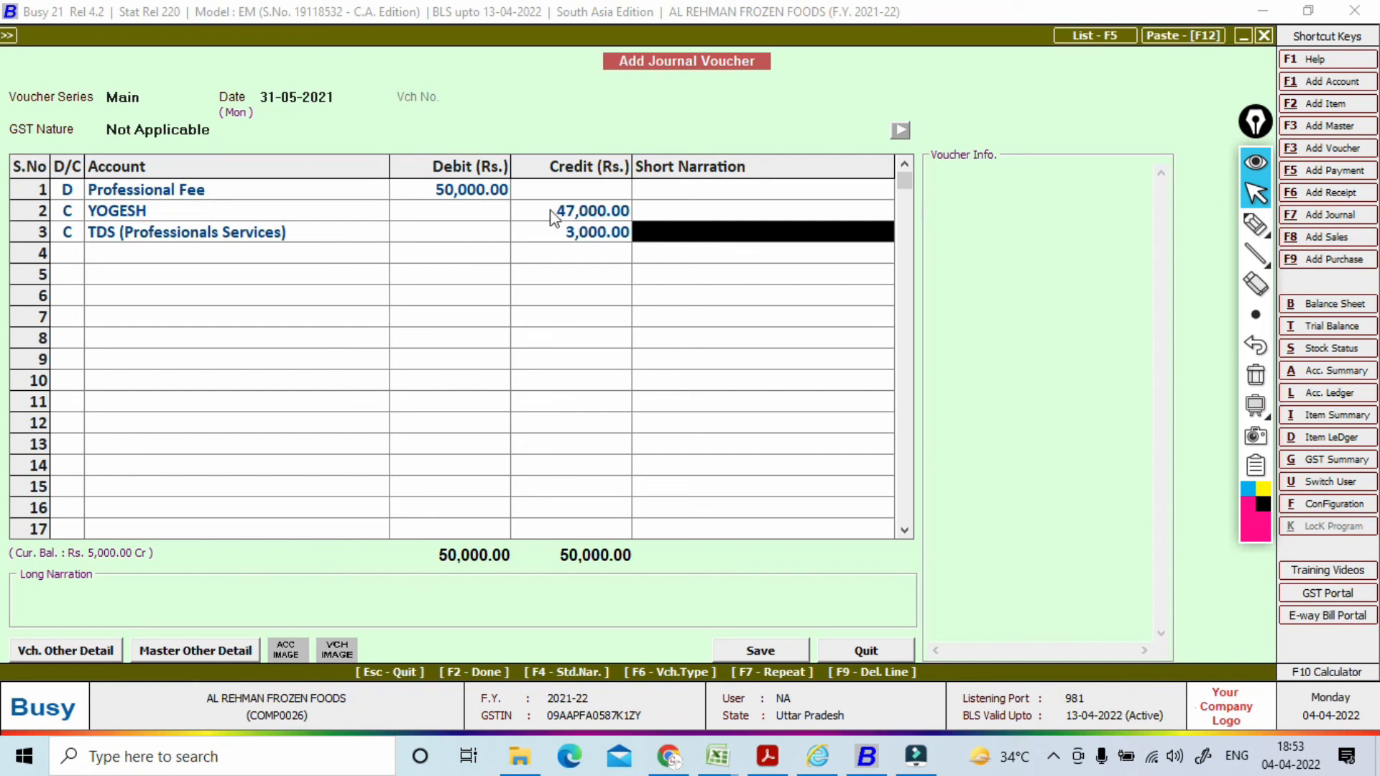
key("Return")
Step: Enter TDS reference number 05 in the TDS deduction details
left_click(596, 212)
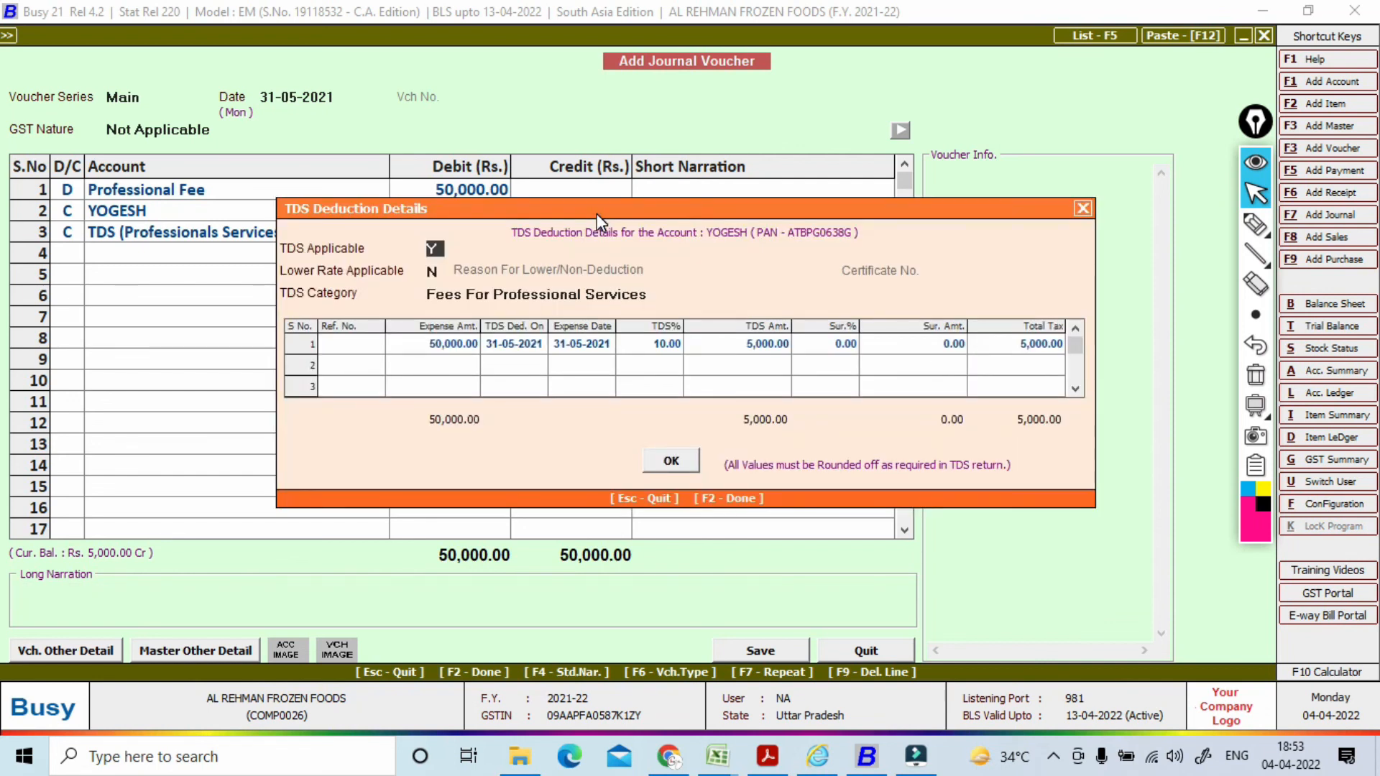
key("Return")
key("Return")
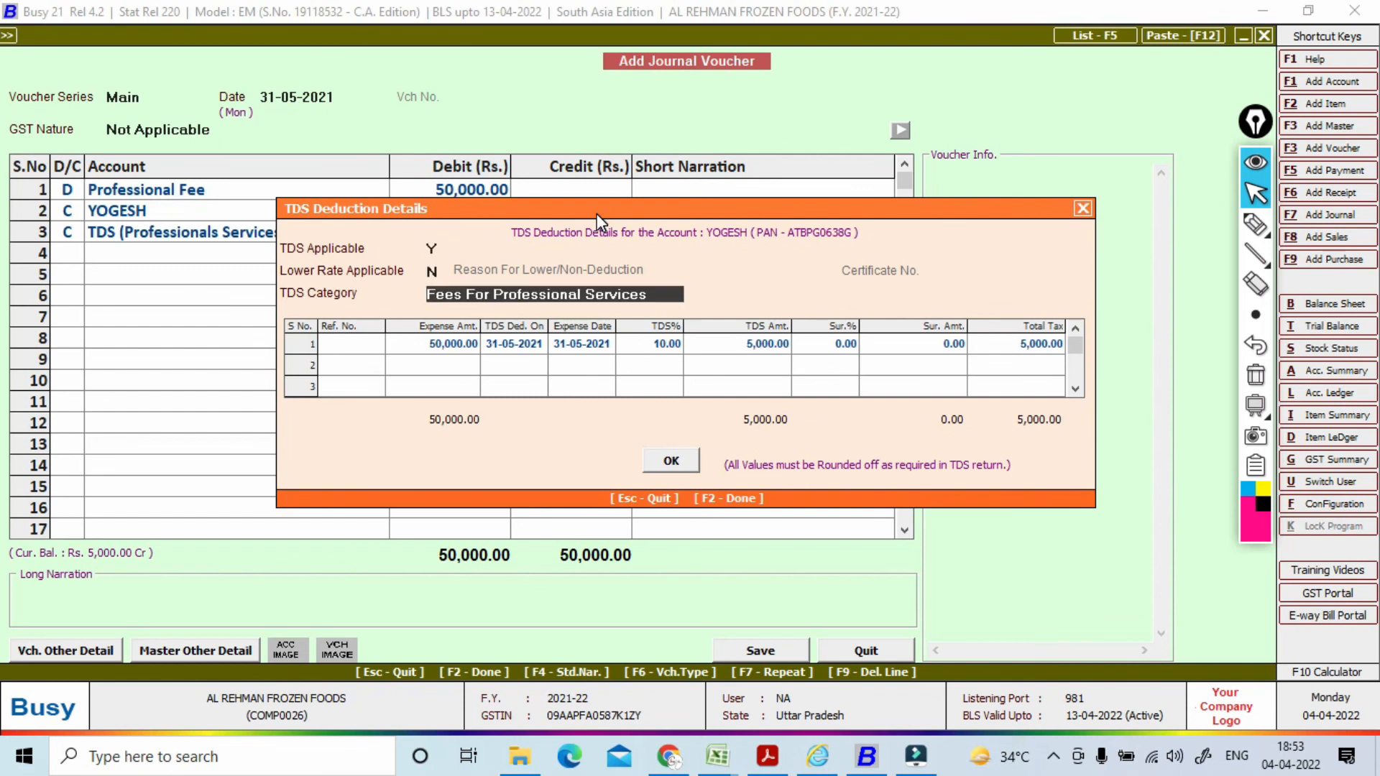
key("Return")
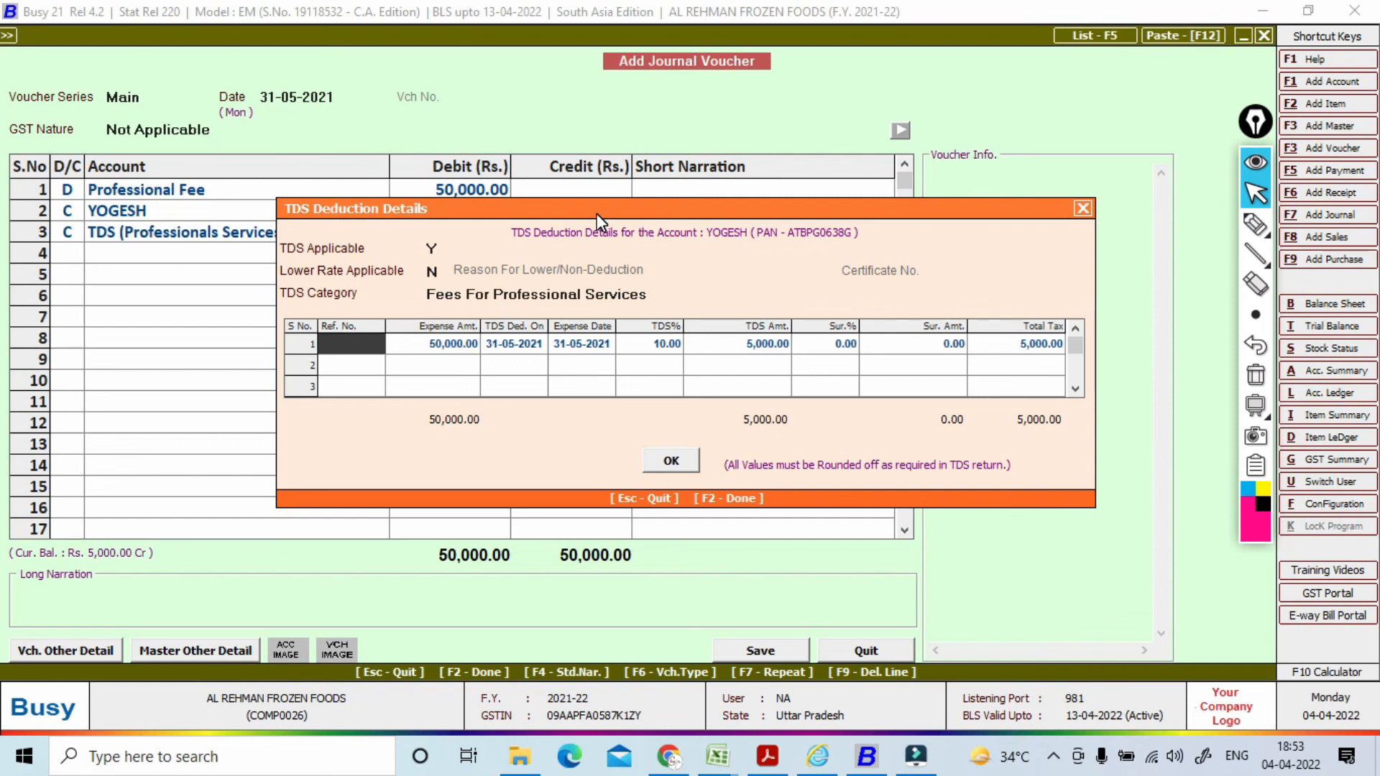
type("05")
key("Return")
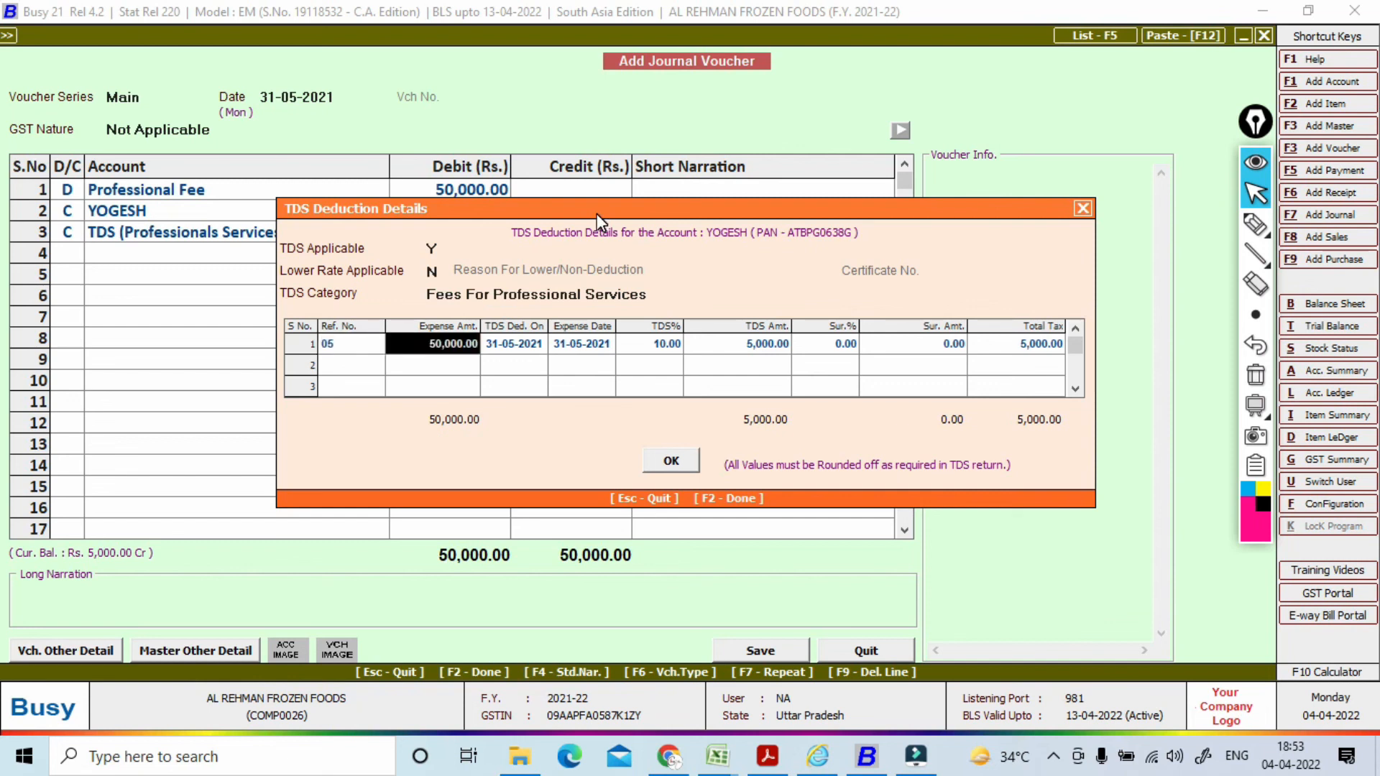
key("F2")
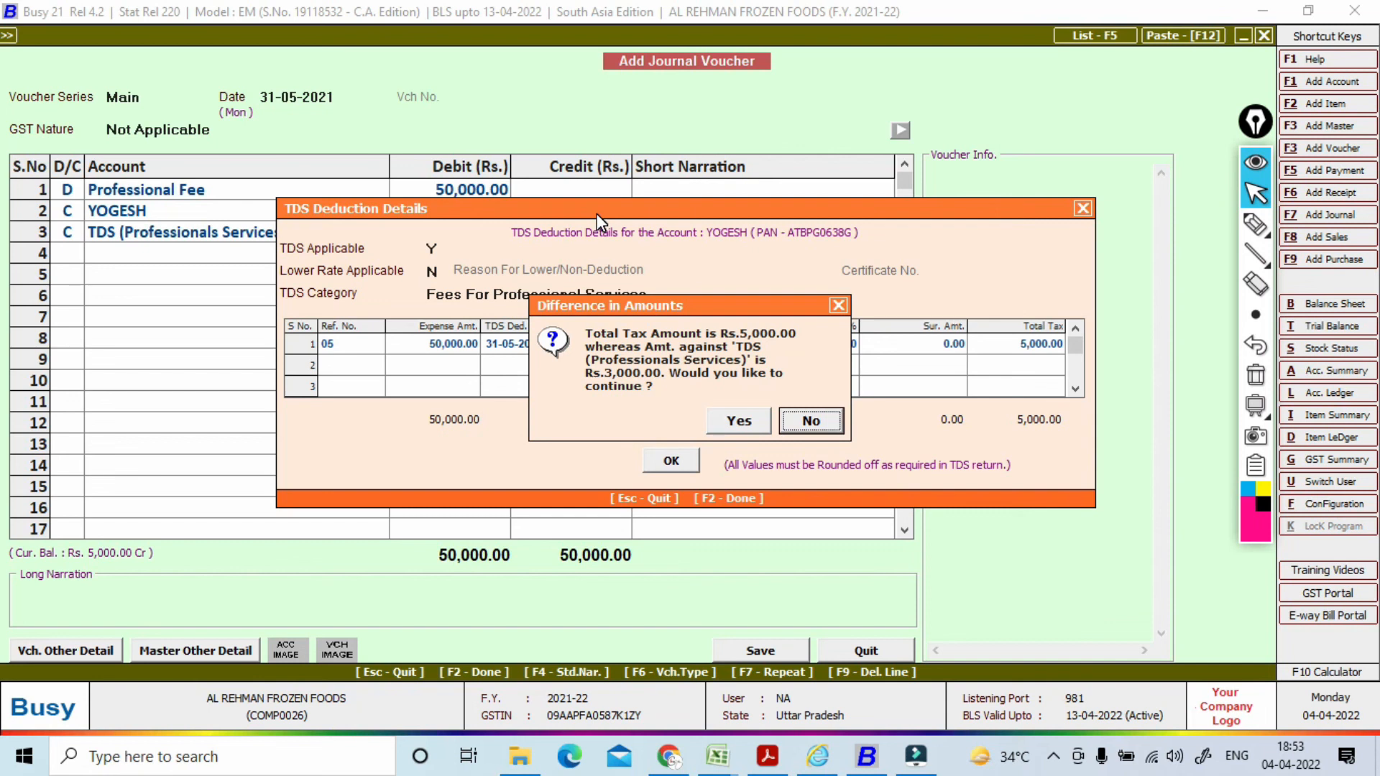
Step: Accept the 5,000 vs 3,000 TDS difference and save the journal voucher
key("Left")
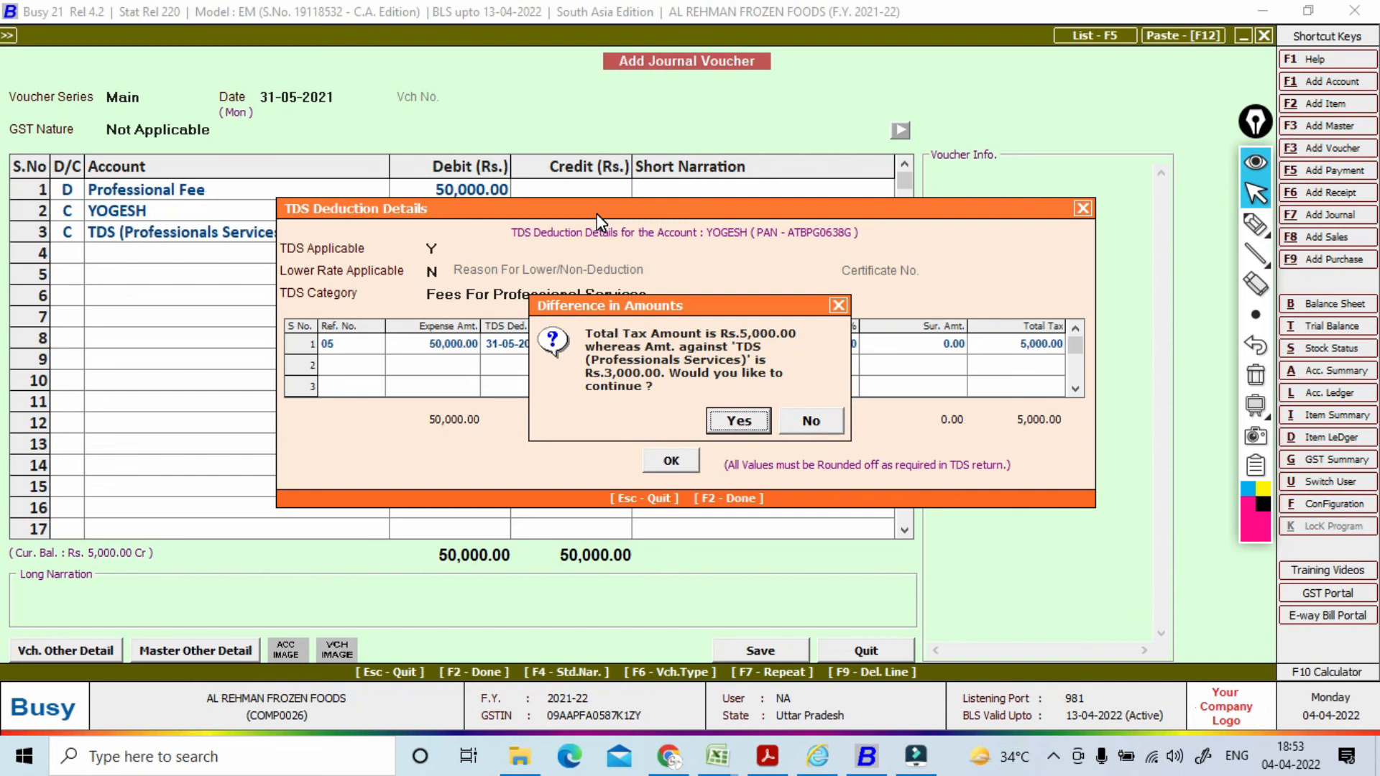
key("Return")
key("F2")
key("Return")
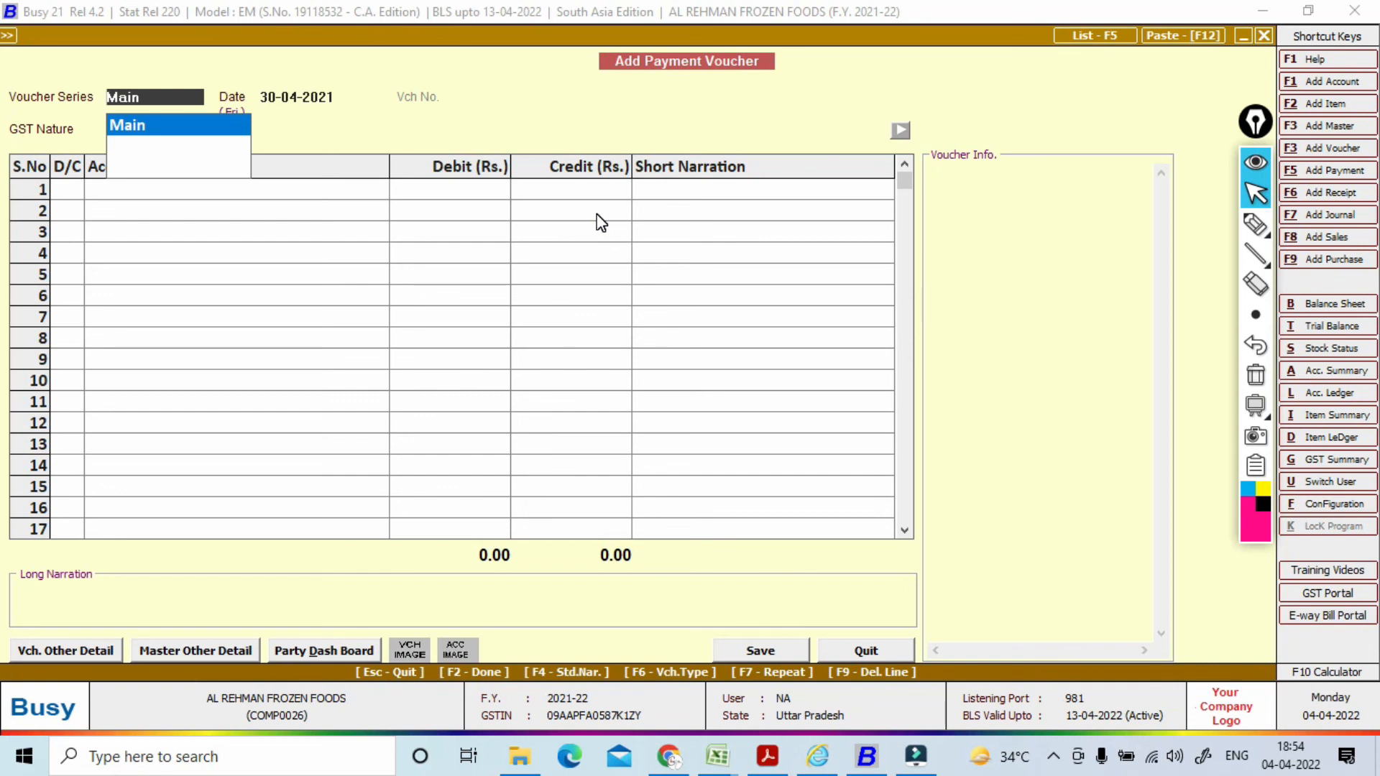
left_click(1256, 224)
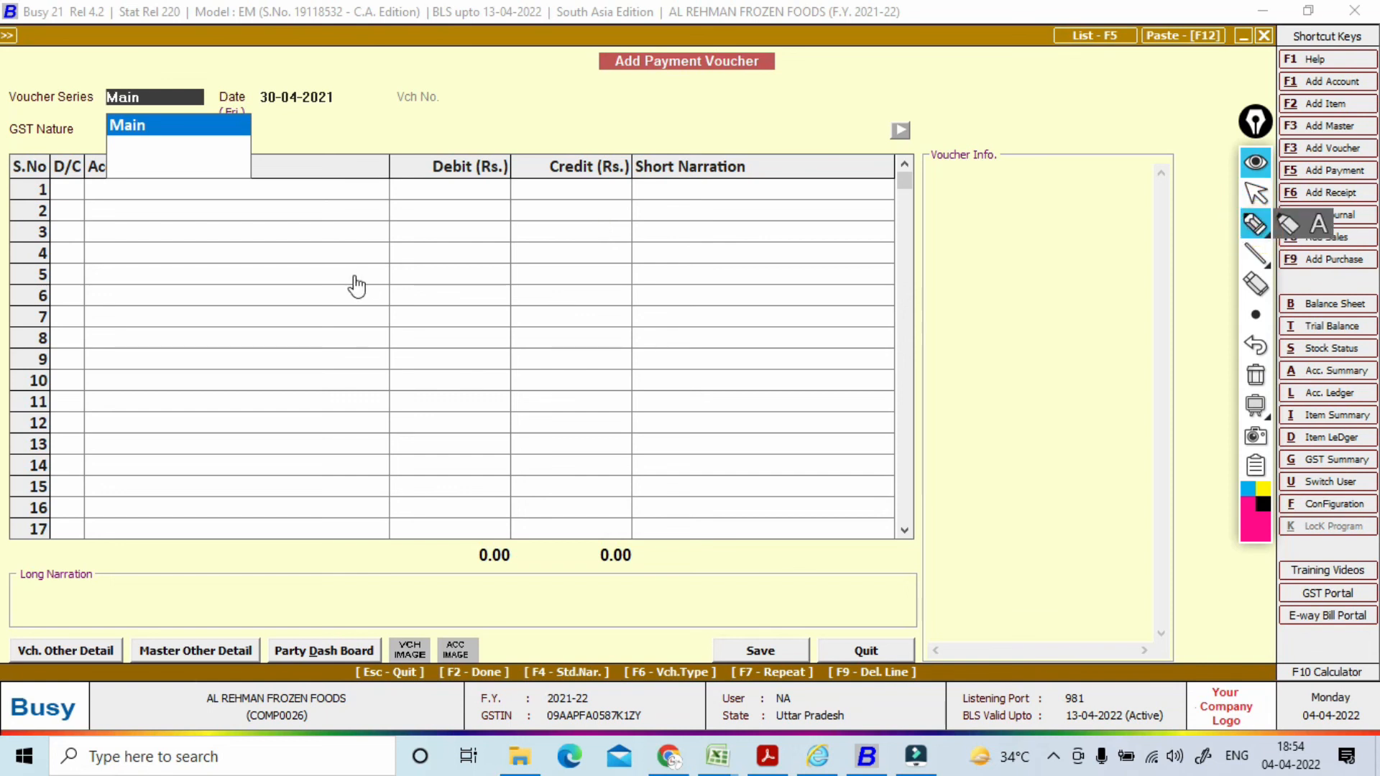
mouse_move(345, 257)
left_mouse_down()
mouse_move(363, 279)
mouse_move(409, 214)
left_mouse_up()
mouse_move(437, 164)
left_mouse_down()
mouse_move(452, 184)
mouse_move(441, 223)
mouse_move(427, 180)
left_mouse_up()
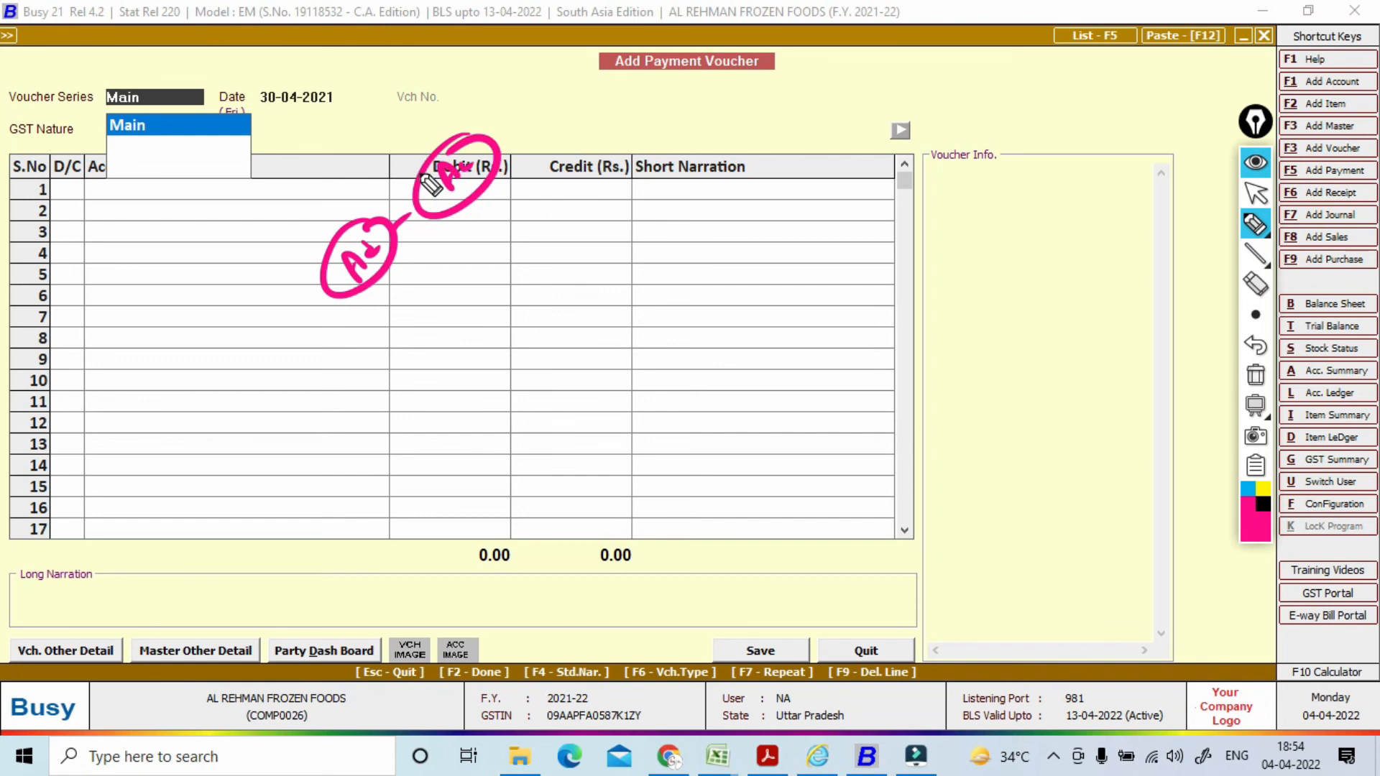
mouse_move(388, 370)
left_mouse_down()
mouse_move(376, 371)
mouse_move(421, 321)
mouse_move(404, 311)
left_mouse_up()
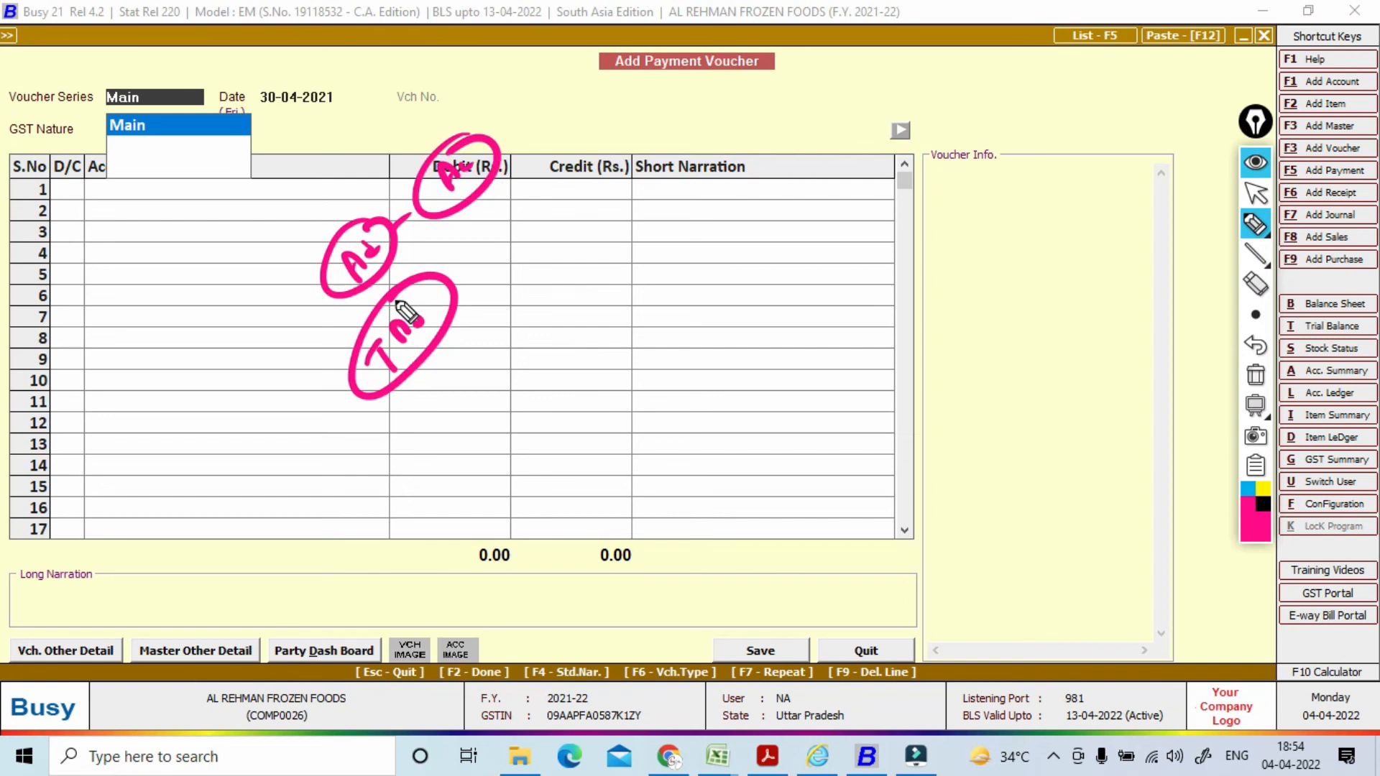
mouse_move(502, 360)
left_mouse_down()
mouse_move(542, 308)
mouse_move(501, 325)
left_mouse_up()
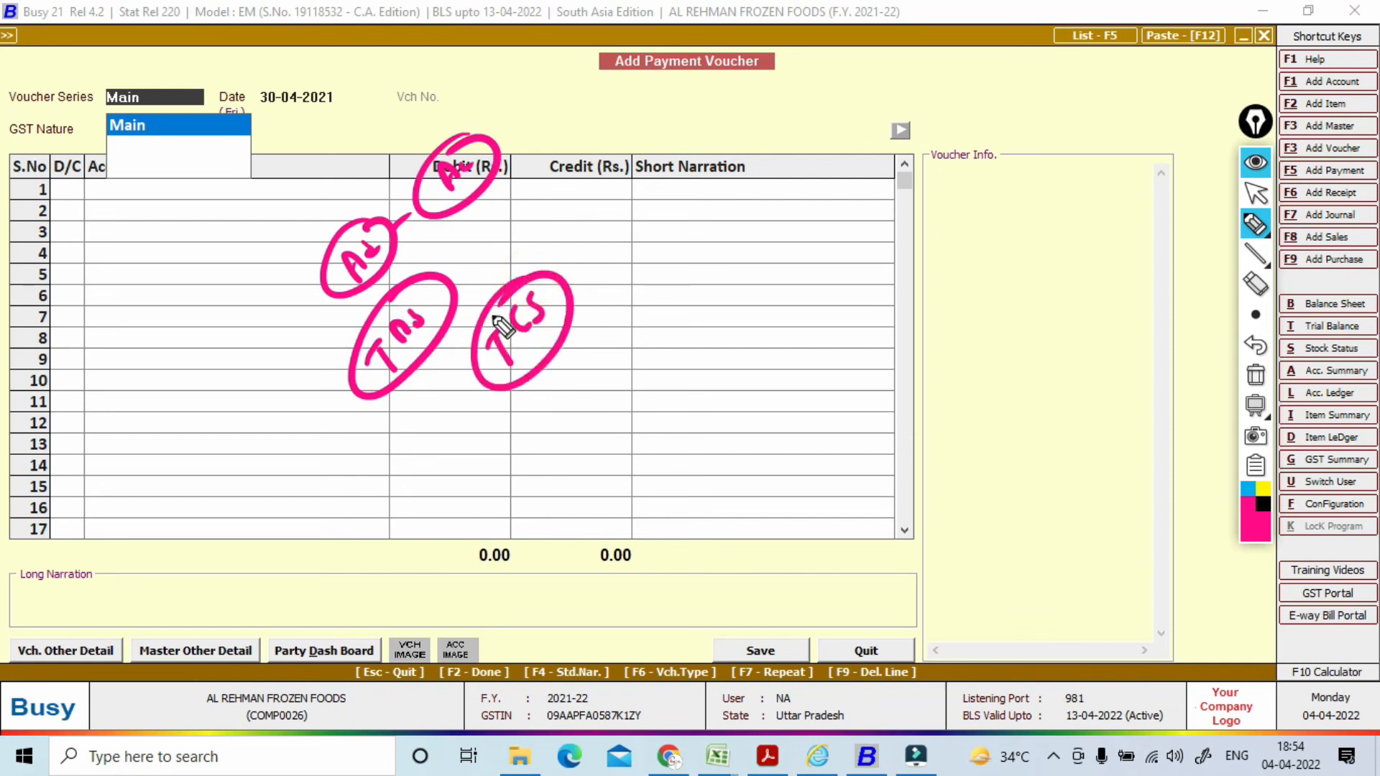